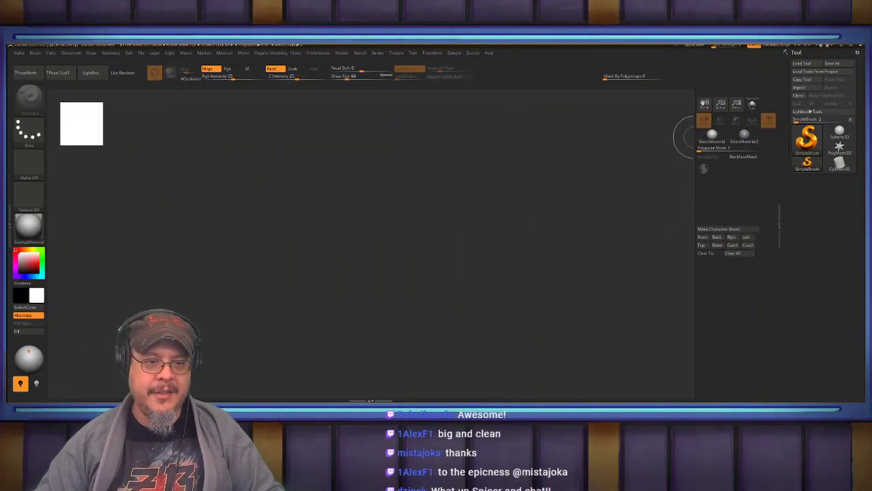
# Load a Zatanna tool from the assets folder of the Zatanna project and frame the whole statue
pyautogui.click(552, 270)
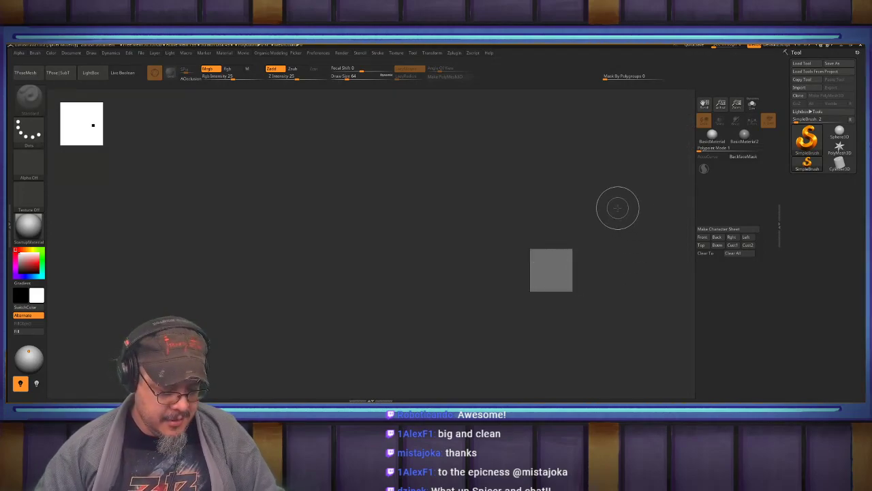
pyautogui.hotkey('ctrl', 'z')
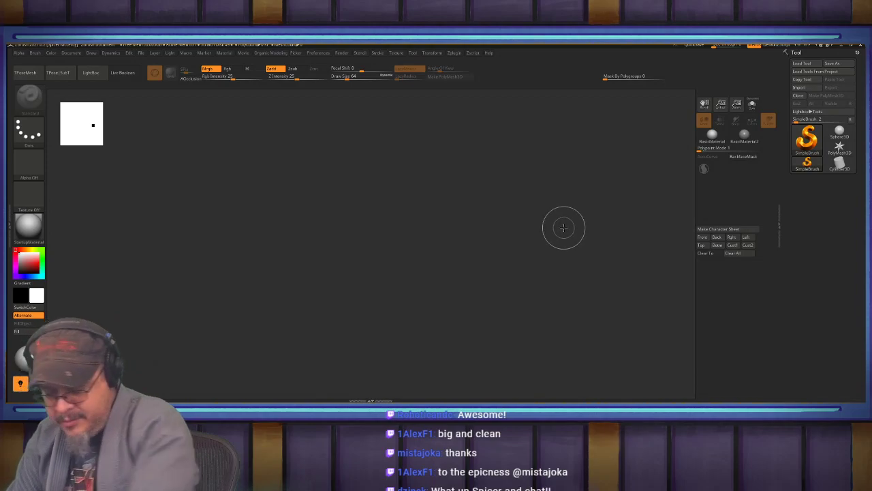
pyautogui.click(802, 63)
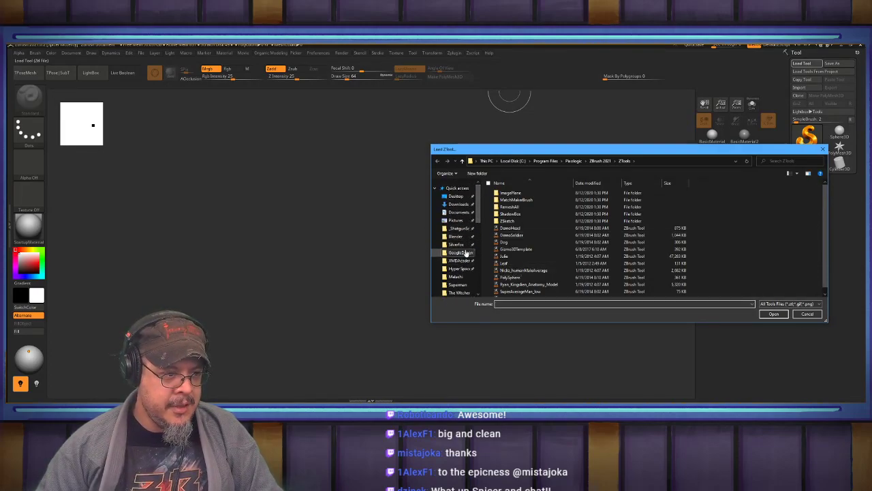
pyautogui.click(457, 233)
pyautogui.scroll(-5, 555, 245)
pyautogui.scroll(-5, 554, 253)
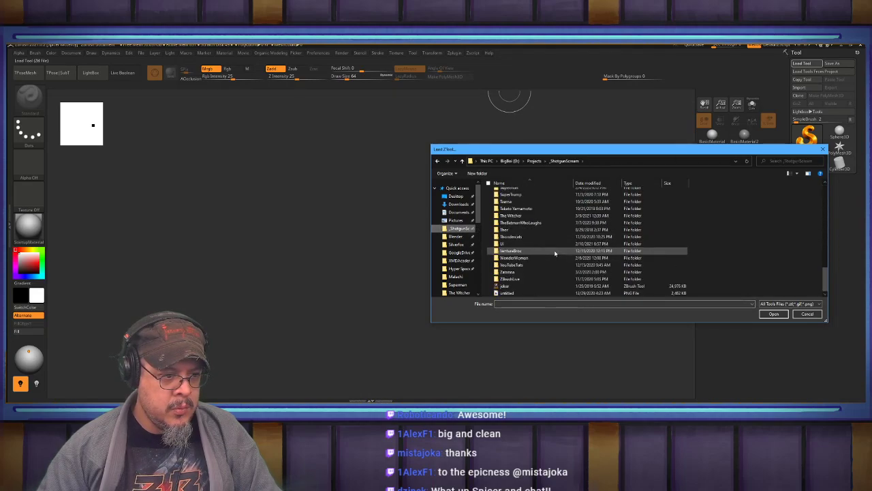
pyautogui.doubleClick(509, 272)
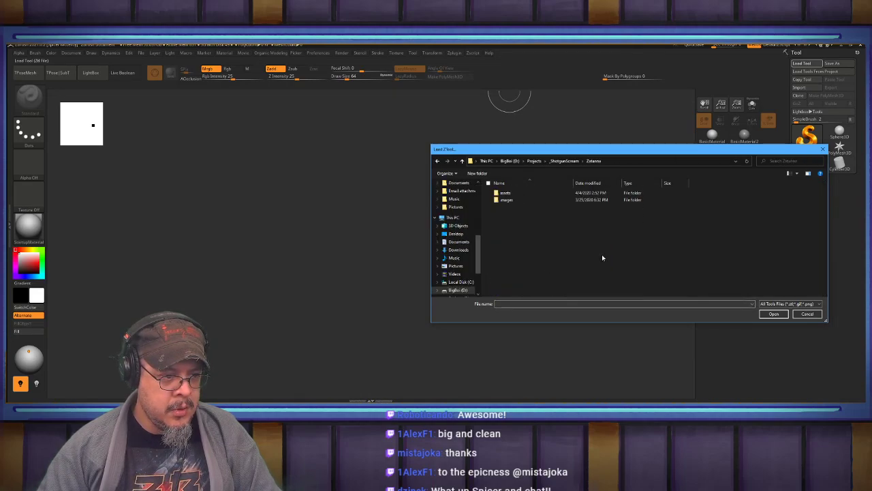
pyautogui.doubleClick(510, 192)
pyautogui.scroll(-2, 614, 247)
pyautogui.doubleClick(522, 292)
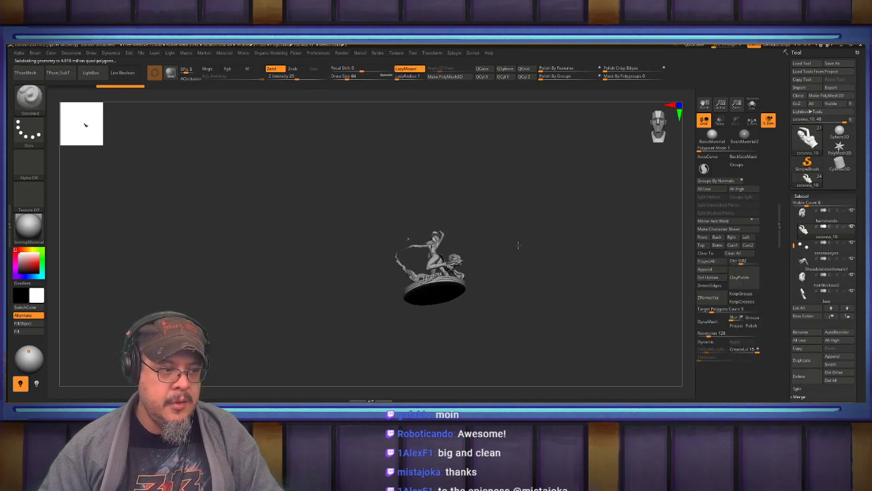
pyautogui.moveTo(568, 245)
pyautogui.mouseDown()
pyautogui.moveTo(559, 230)
pyautogui.moveTo(541, 227)
pyautogui.moveTo(548, 225)
pyautogui.moveTo(545, 257)
pyautogui.moveTo(541, 247)
pyautogui.moveTo(574, 257)
pyautogui.moveTo(611, 232)
pyautogui.moveTo(538, 240)
pyautogui.moveTo(566, 243)
pyautogui.mouseUp()
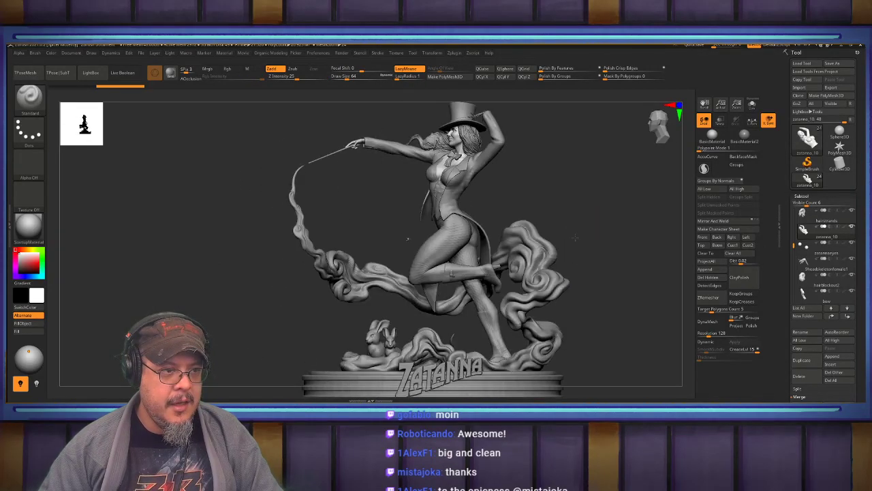
# Load the Witcher_01 tool from The Witcher folder and frame the scene from behind the swordsman
pyautogui.click(803, 63)
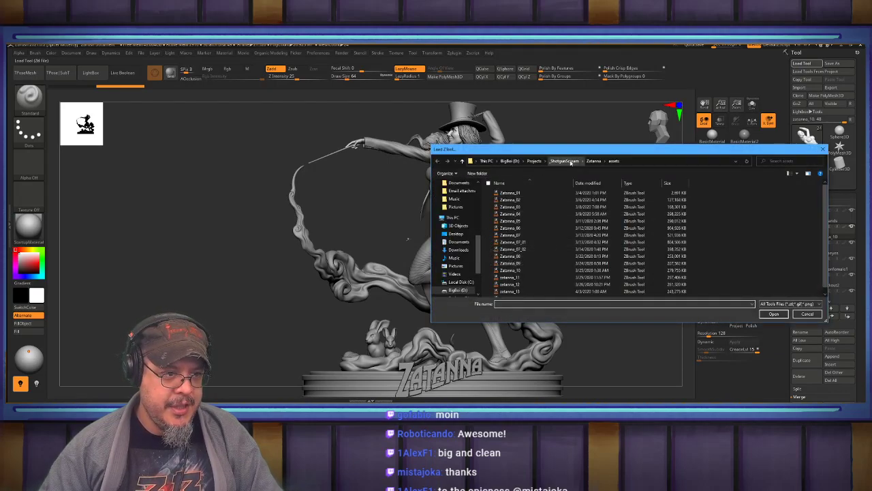
pyautogui.click(566, 161)
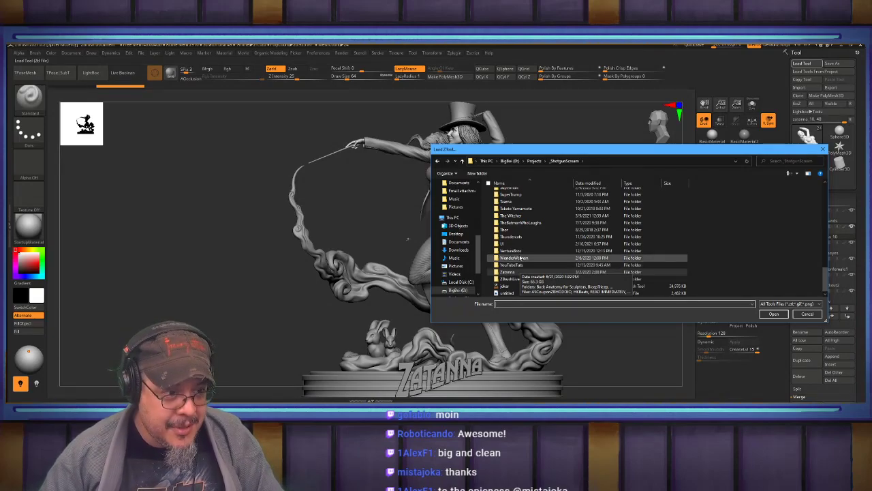
pyautogui.click(523, 217)
pyautogui.doubleClick(523, 218)
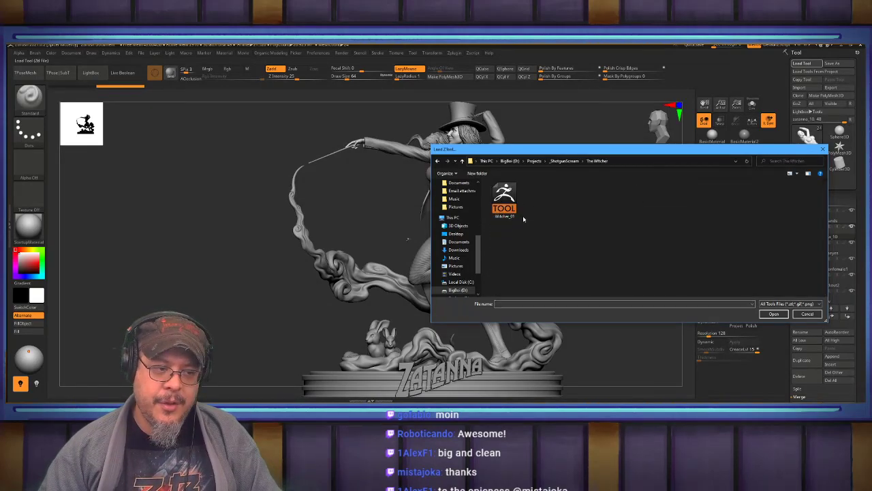
pyautogui.doubleClick(511, 205)
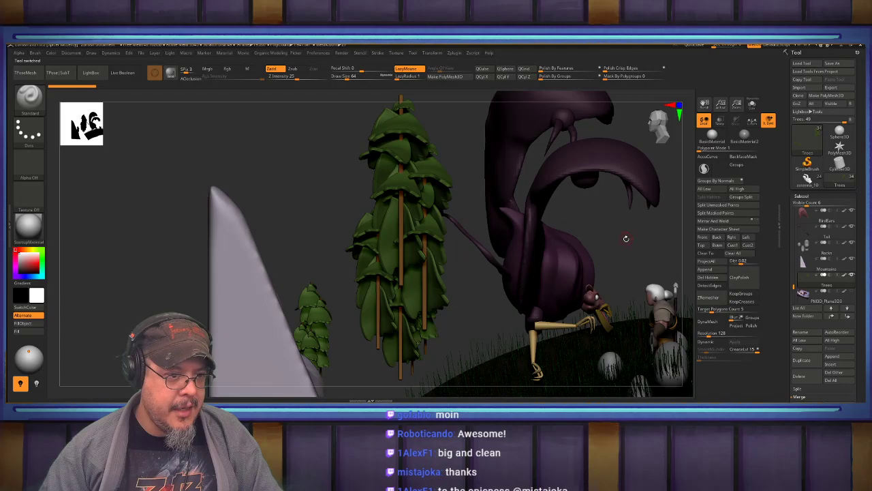
pyautogui.moveTo(627, 239); pyautogui.dragTo(407, 239)
pyautogui.press('f')
pyautogui.keyDown('alt'); pyautogui.moveTo(639, 205); pyautogui.dragTo(558, 173); pyautogui.keyUp('alt')
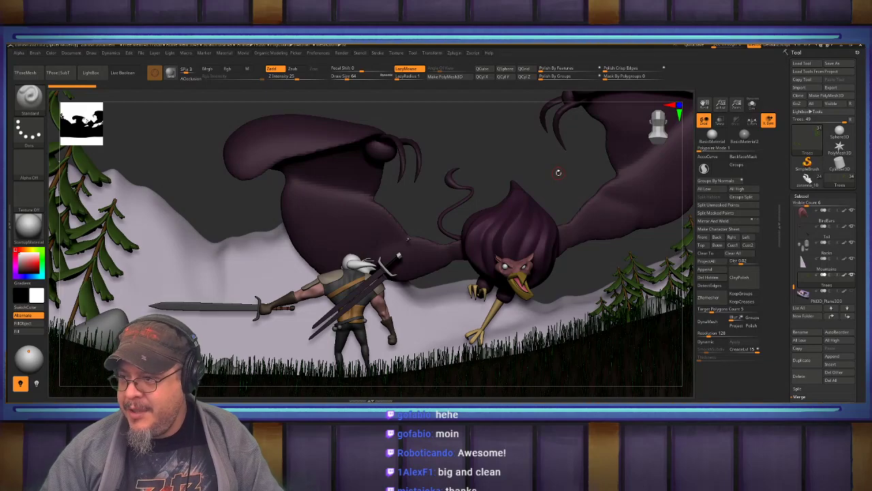
# Switch to the Zatanna tool to view the statue from behind, and return to the Witcher scene
pyautogui.click(801, 180)
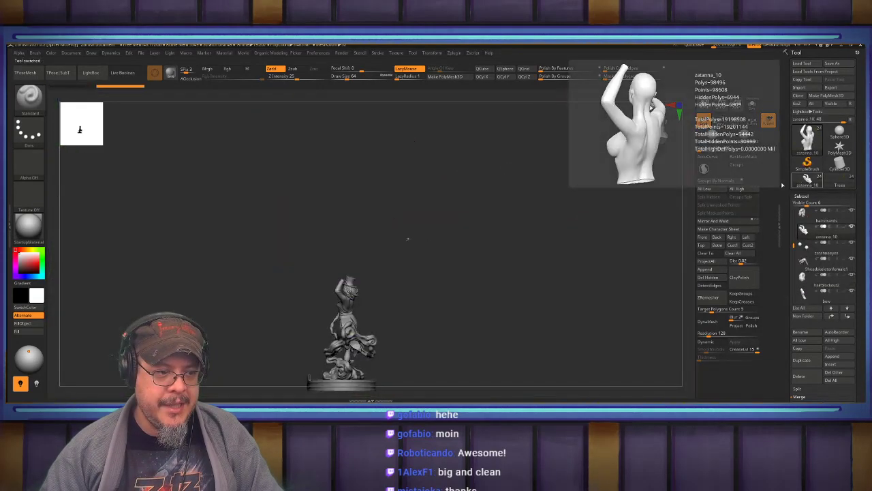
pyautogui.moveTo(516, 257)
pyautogui.mouseDown()
pyautogui.moveTo(487, 255)
pyautogui.moveTo(505, 257)
pyautogui.mouseUp()
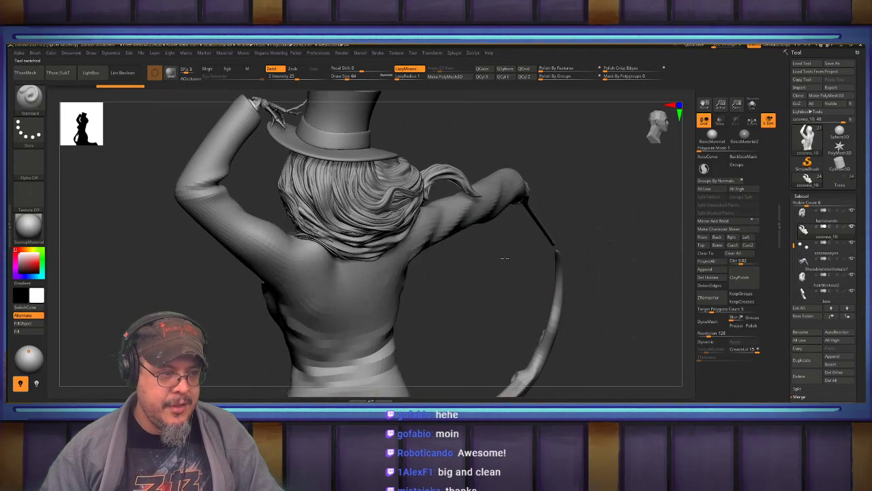
pyautogui.moveTo(594, 256); pyautogui.dragTo(507, 225)
pyautogui.click(833, 185)
pyautogui.press('f')
pyautogui.moveTo(552, 172)
pyautogui.mouseDown()
pyautogui.moveTo(533, 233)
pyautogui.moveTo(586, 277)
pyautogui.mouseUp()
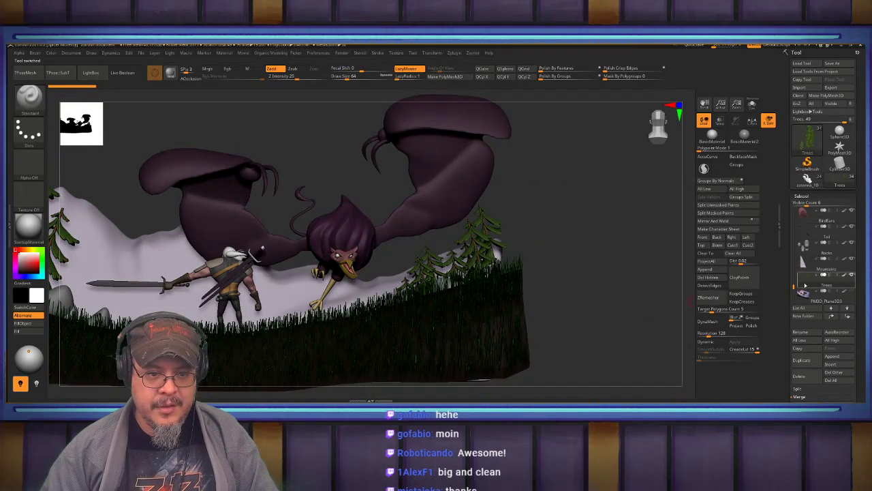
# Delete the Grass subtool from the Witcher scene, accepting that the operation cannot be undone
pyautogui.scroll(-2, 792, 280)
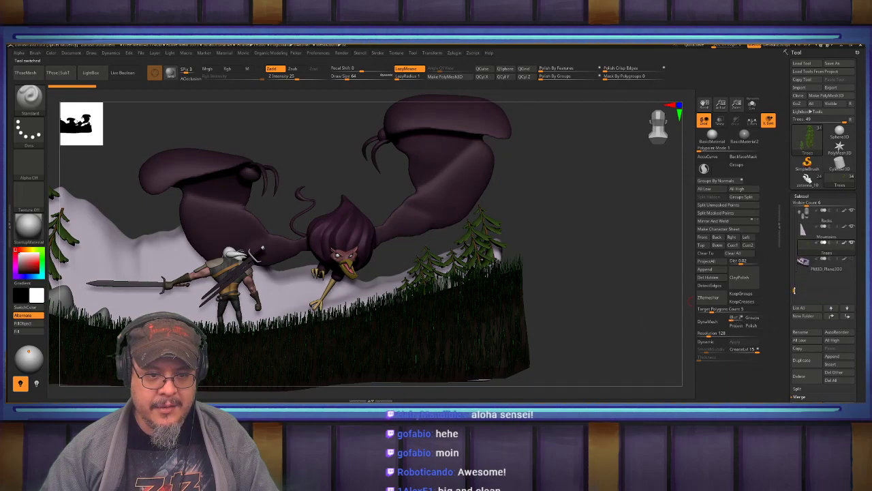
pyautogui.scroll(5, 793, 283)
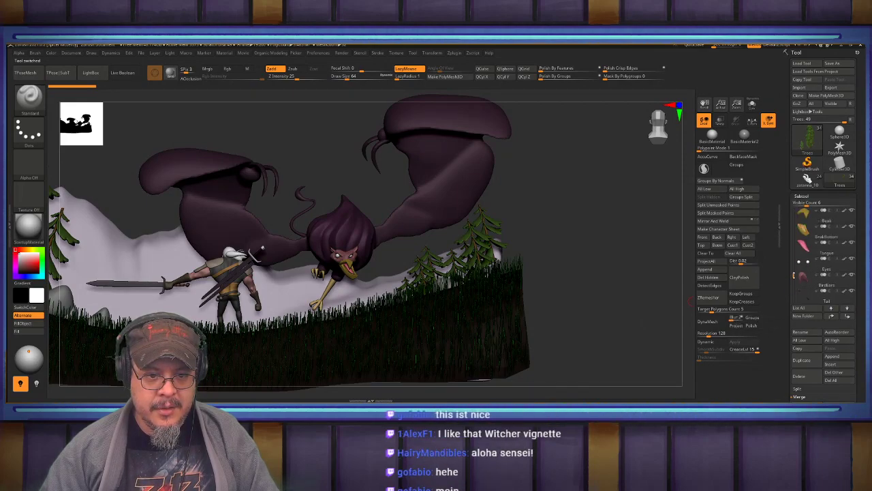
pyautogui.scroll(-6, 794, 273)
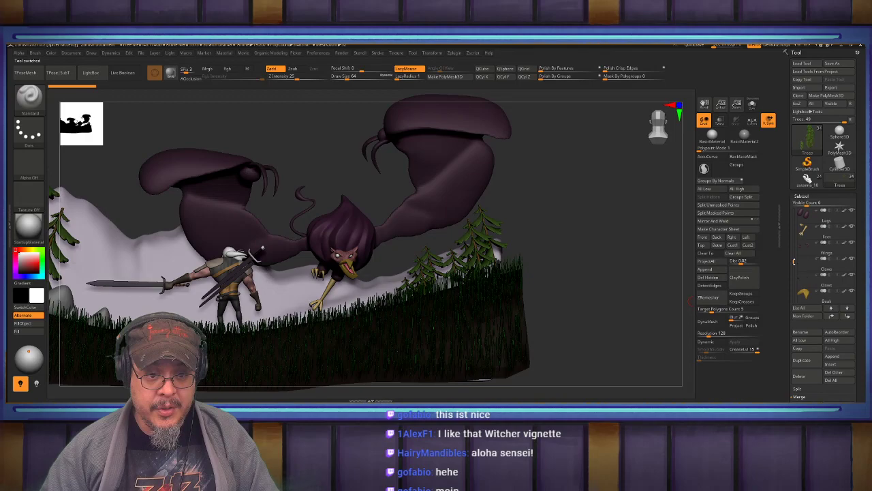
pyautogui.moveTo(794, 239); pyautogui.dragTo(794, 230)
pyautogui.click(820, 280)
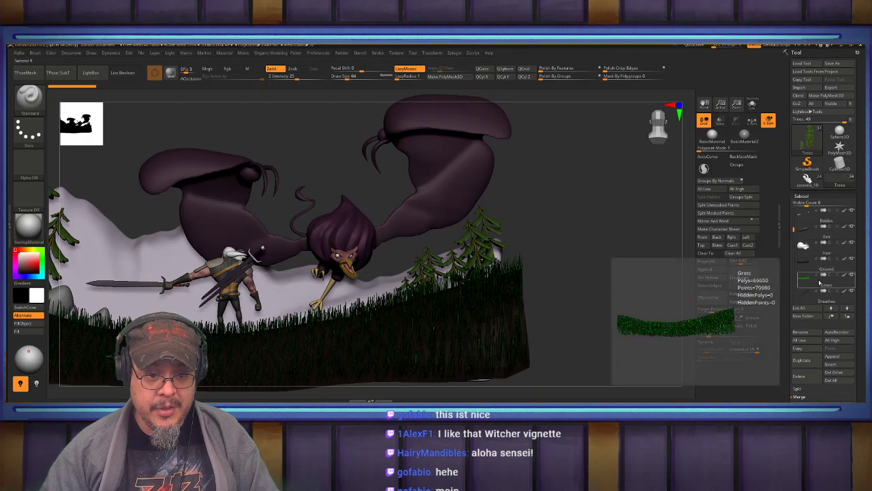
pyautogui.click(800, 377)
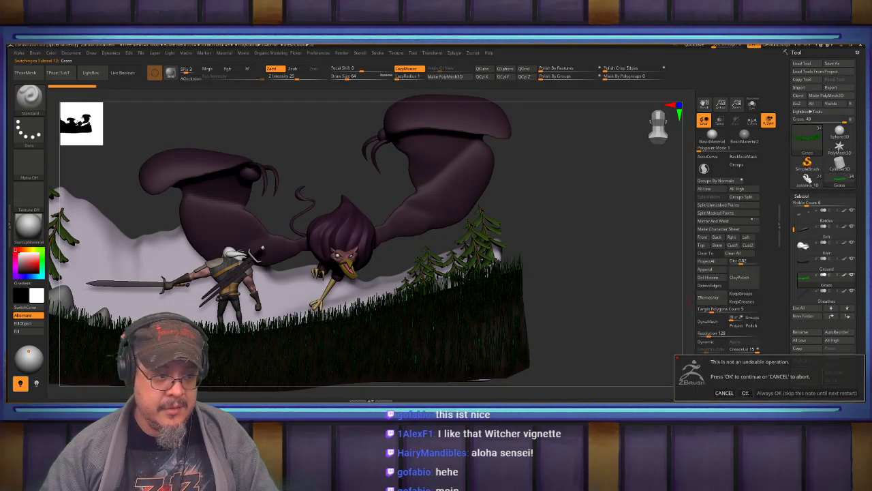
pyautogui.click(746, 393)
pyautogui.keyDown('alt'); pyautogui.moveTo(566, 286); pyautogui.dragTo(667, 269); pyautogui.keyUp('alt')
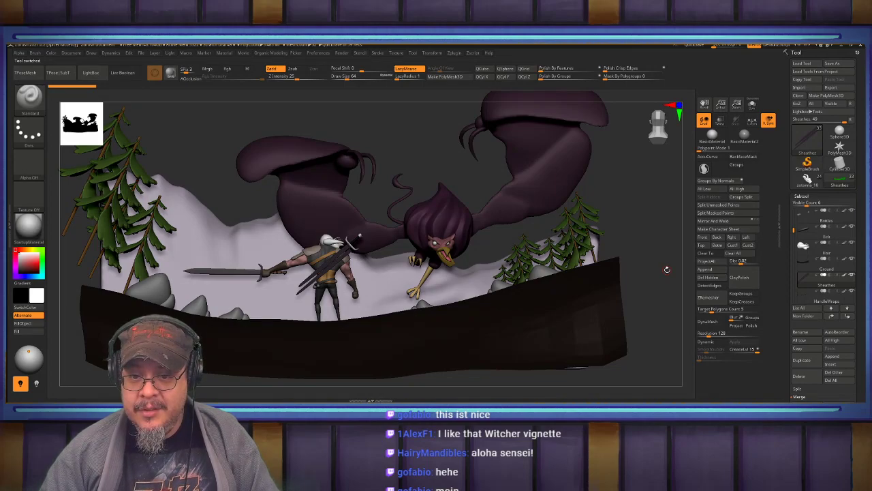
pyautogui.keyDown('alt'); pyautogui.moveTo(653, 284); pyautogui.dragTo(560, 219); pyautogui.keyUp('alt')
pyautogui.keyDown('alt'); pyautogui.moveTo(439, 214); pyautogui.dragTo(442, 194); pyautogui.keyUp('alt')
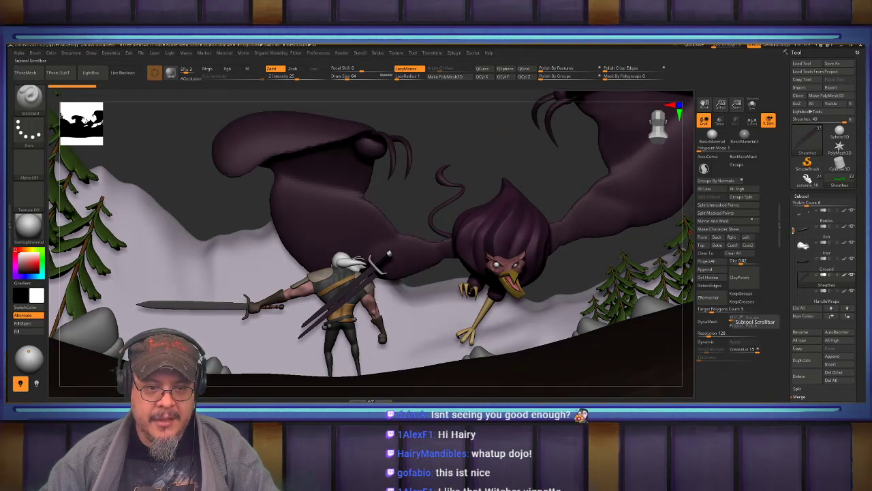
# Show the PM3D_Plane3D3 reference image subtool, make it active, and isolate it in Solo mode
pyautogui.moveTo(794, 231); pyautogui.dragTo(793, 291)
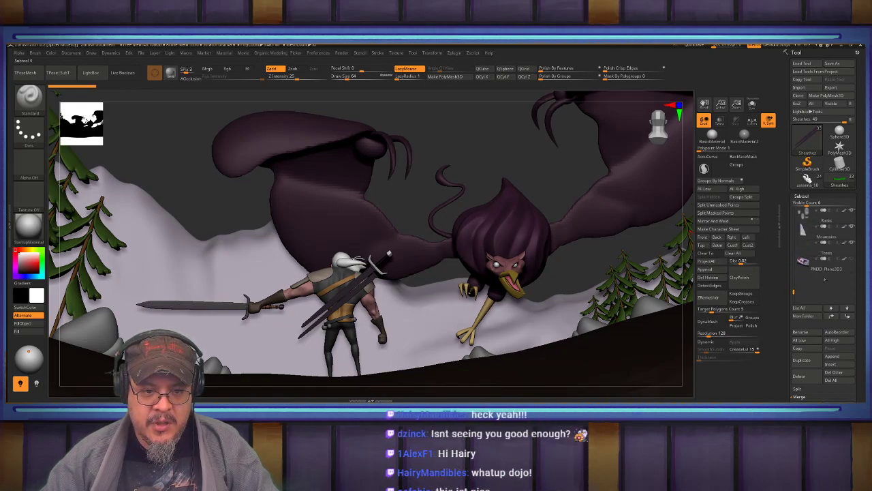
pyautogui.click(852, 261)
pyautogui.click(821, 268)
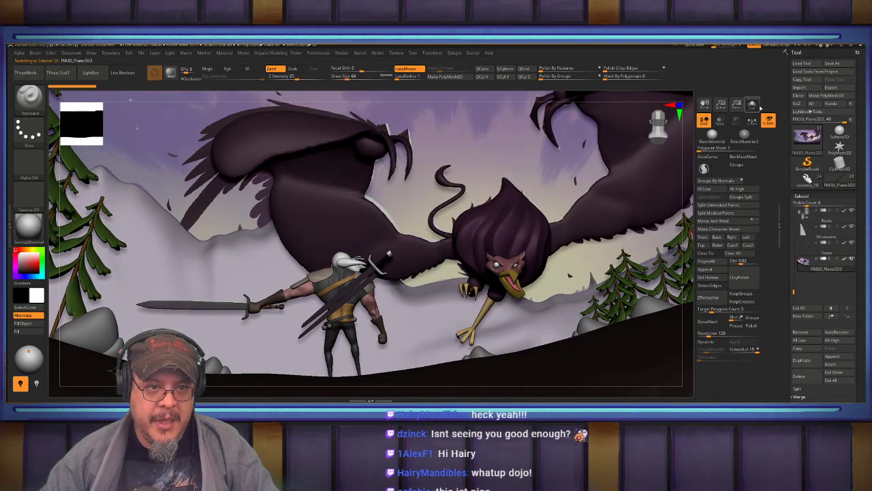
pyautogui.click(752, 105)
pyautogui.press('f')
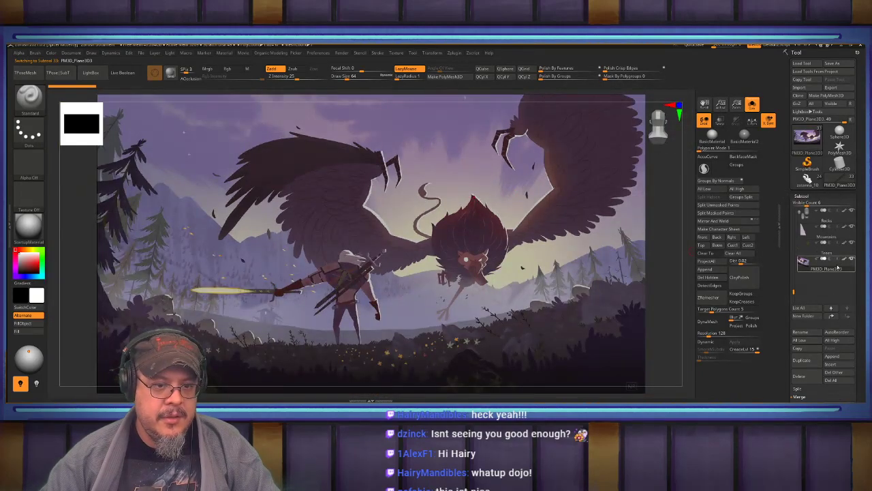
# Alternate Solo mode off and on to compare the reference painting with the sculpted scene
pyautogui.click(753, 105)
pyautogui.click(752, 105)
pyautogui.click(752, 105)
pyautogui.click(752, 105)
pyautogui.click(752, 105)
pyautogui.click(752, 105)
pyautogui.click(753, 105)
pyautogui.click(752, 105)
pyautogui.click(753, 105)
pyautogui.click(752, 105)
pyautogui.click(752, 105)
pyautogui.click(752, 105)
pyautogui.click(753, 105)
pyautogui.click(752, 105)
pyautogui.click(753, 105)
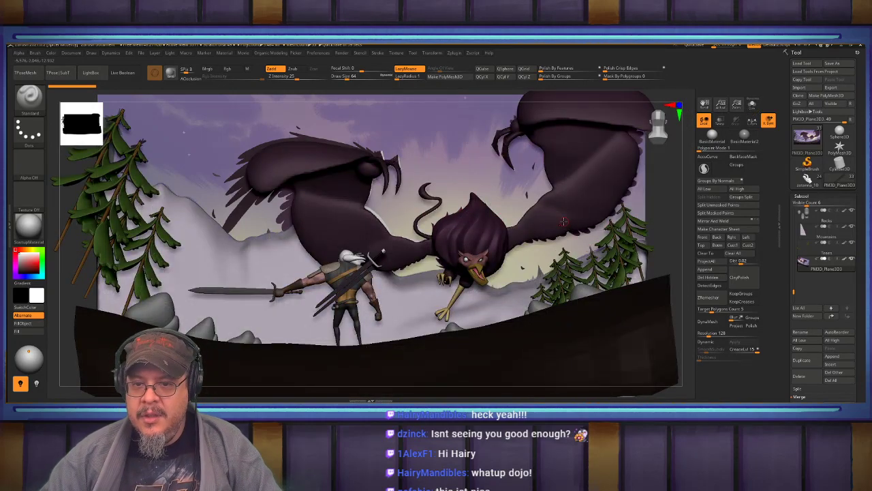
# Hide all subtools except the PM3D_Plane3D3 reference image, with the painted swordsman in close view
pyautogui.keyDown('alt'); pyautogui.moveTo(231, 334); pyautogui.dragTo(547, 331, button='right'); pyautogui.keyUp('alt')
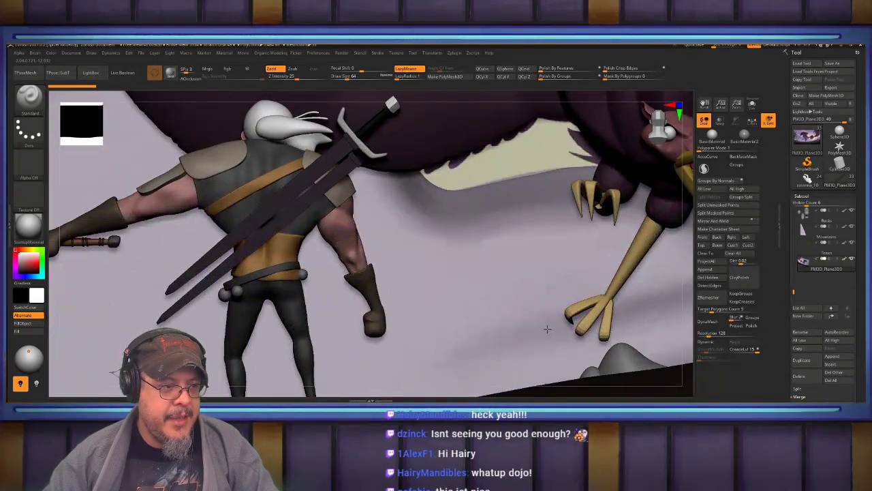
pyautogui.keyDown('alt'); pyautogui.moveTo(537, 266); pyautogui.dragTo(620, 242, button='right'); pyautogui.keyUp('alt')
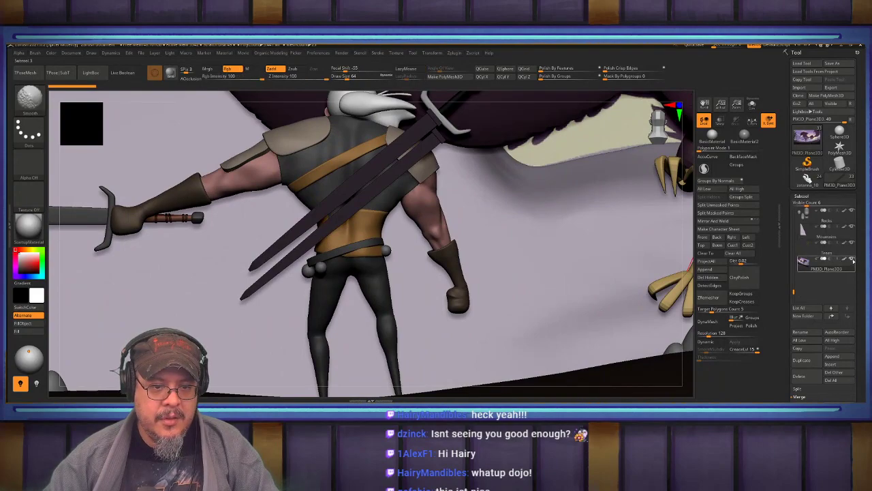
pyautogui.click(853, 260)
pyautogui.keyDown('alt'); pyautogui.moveTo(450, 218); pyautogui.dragTo(696, 305, button='right'); pyautogui.keyUp('alt')
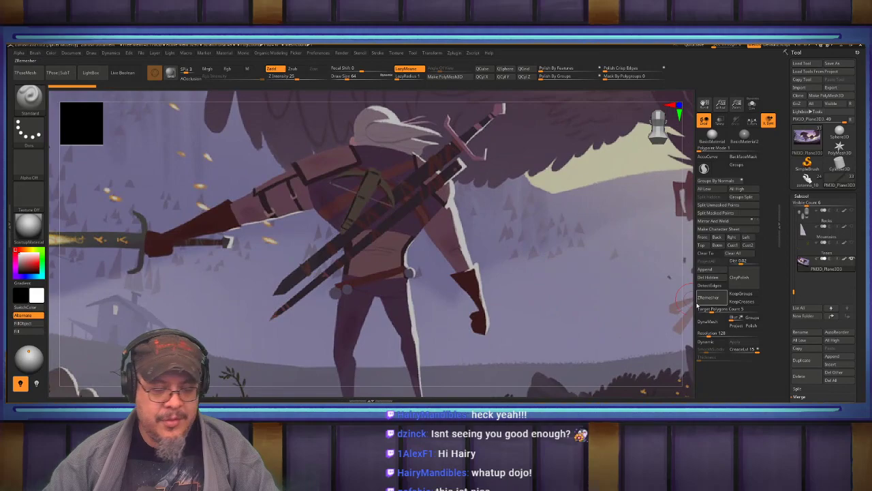
# Insert a Cube3D as a new subtool after the reference plane and reinitialize it as a quick primitive
pyautogui.click(833, 365)
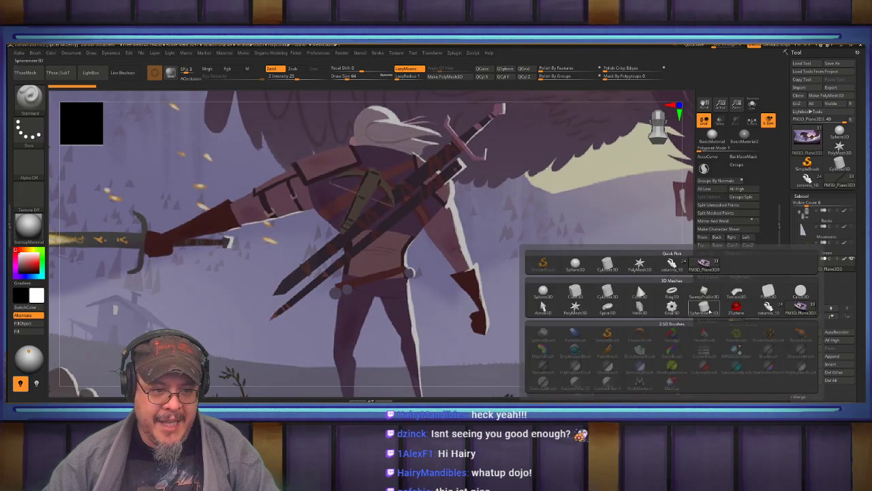
pyautogui.click(578, 292)
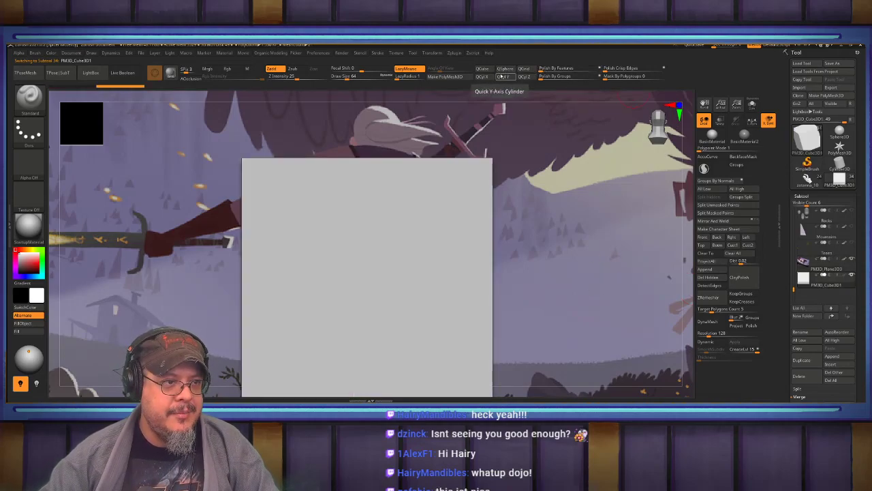
pyautogui.click(503, 76)
# Stretch the new block vertically about 2.3 times, scale it down, and place it over the painted swordsman's back
pyautogui.keyDown('alt'); pyautogui.moveTo(532, 252); pyautogui.dragTo(506, 273); pyautogui.keyUp('alt')
pyautogui.press('w')
pyautogui.keyDown('alt'); pyautogui.moveTo(449, 278); pyautogui.dragTo(535, 303); pyautogui.keyUp('alt')
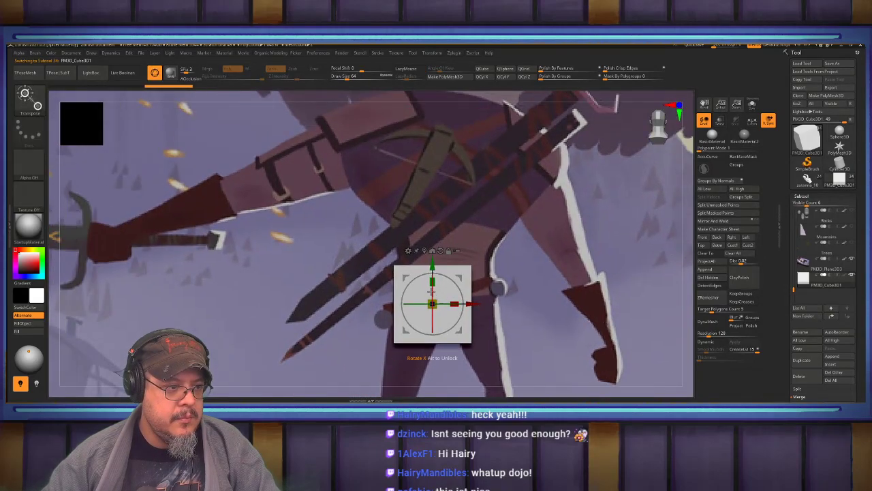
pyautogui.moveTo(432, 281); pyautogui.dragTo(432, 212)
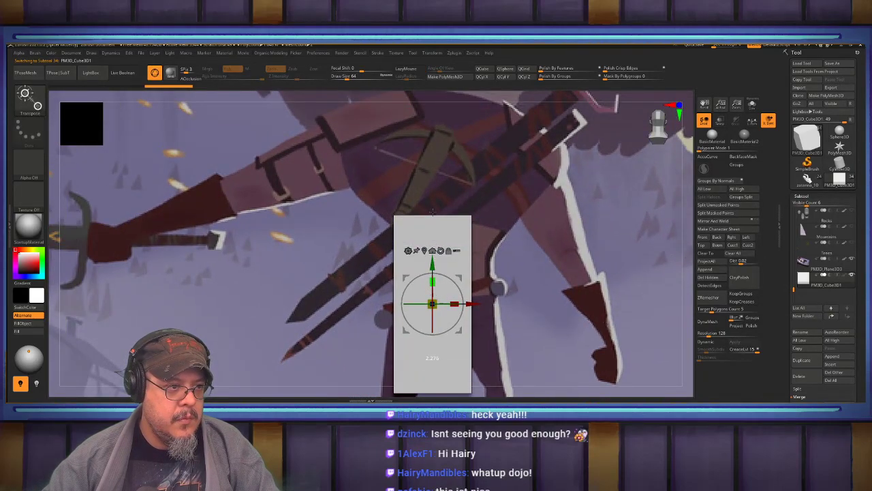
pyautogui.moveTo(459, 276); pyautogui.dragTo(509, 188)
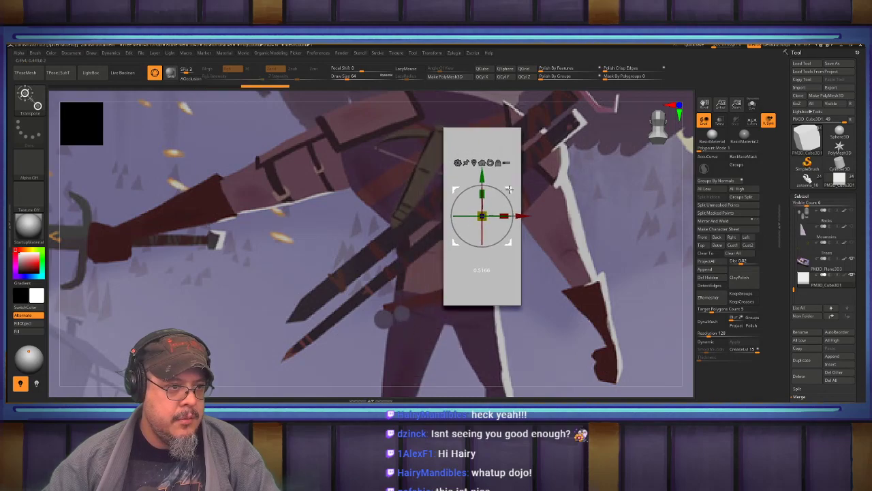
pyautogui.moveTo(482, 216); pyautogui.dragTo(430, 199)
pyautogui.moveTo(481, 179); pyautogui.dragTo(482, 154)
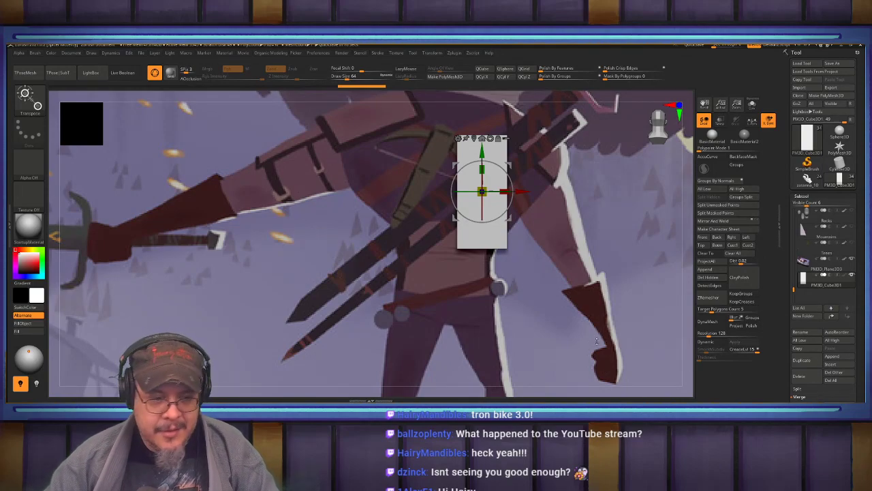
# Activate the ZModeler brush and show the polyframe on the block over the swordsman's back
pyautogui.keyDown('alt'); pyautogui.moveTo(624, 317); pyautogui.dragTo(538, 293); pyautogui.keyUp('alt')
pyautogui.keyDown('alt'); pyautogui.moveTo(614, 307); pyautogui.dragTo(672, 389); pyautogui.keyUp('alt')
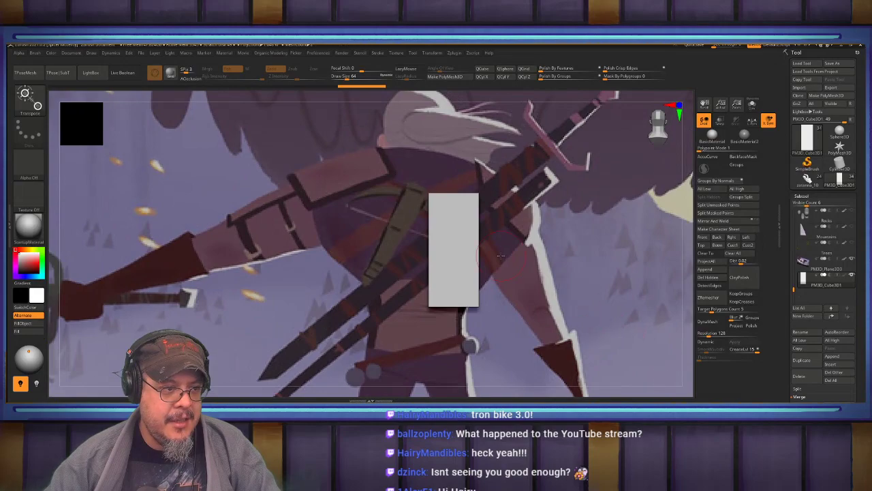
pyautogui.press('q')
pyautogui.hotkey('shift', 'f')
pyautogui.press('b')
pyautogui.press('z')
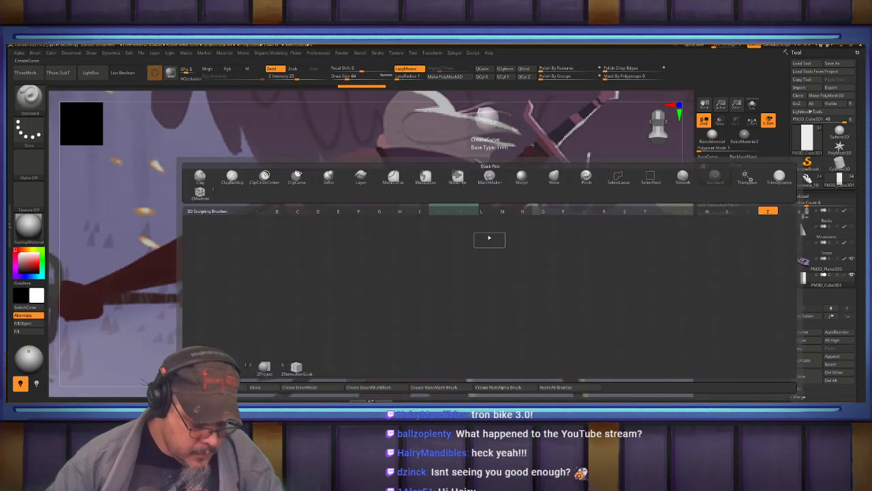
pyautogui.press('m')
pyautogui.hotkey('shift', 'f')
pyautogui.keyDown('alt'); pyautogui.moveTo(571, 267); pyautogui.dragTo(612, 256); pyautogui.keyUp('alt')
# Apply the Taper deformer to the vertical block, narrowing its lower end to roughly half the width of its upper end
pyautogui.press('w')
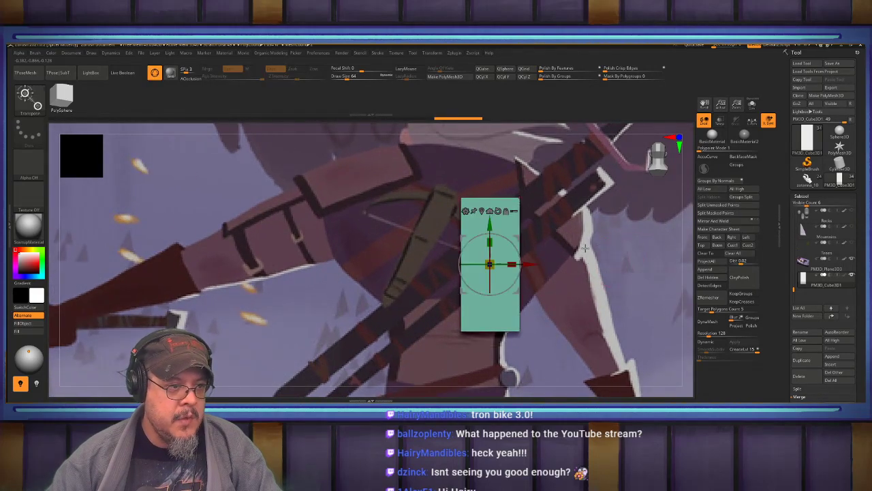
pyautogui.click(467, 211)
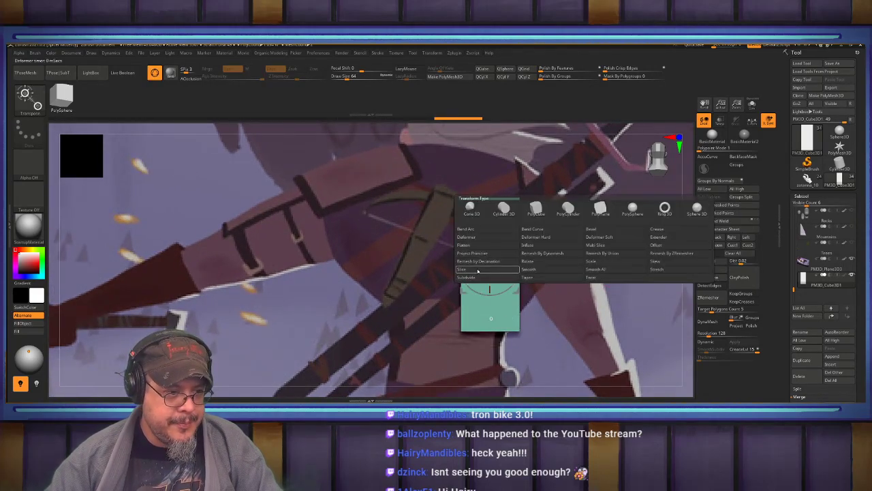
pyautogui.click(528, 278)
pyautogui.moveTo(490, 335); pyautogui.dragTo(488, 310)
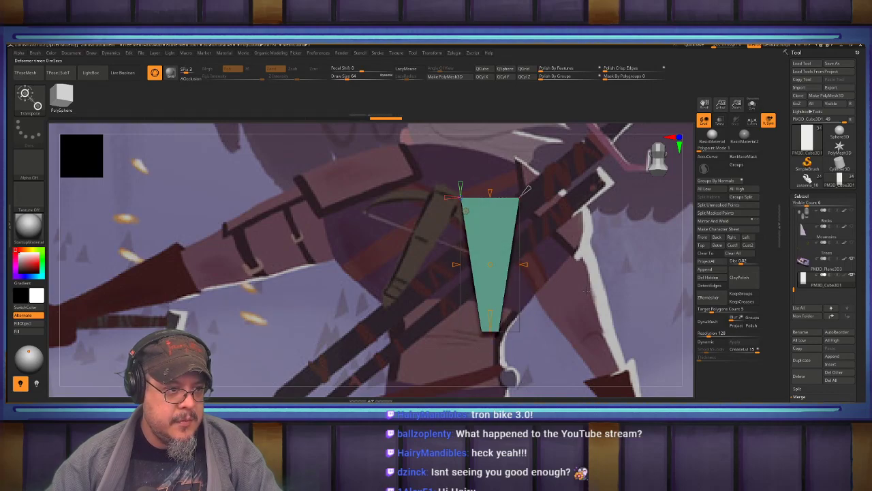
pyautogui.press('q')
pyautogui.moveTo(558, 284); pyautogui.dragTo(661, 348)
pyautogui.press('w')
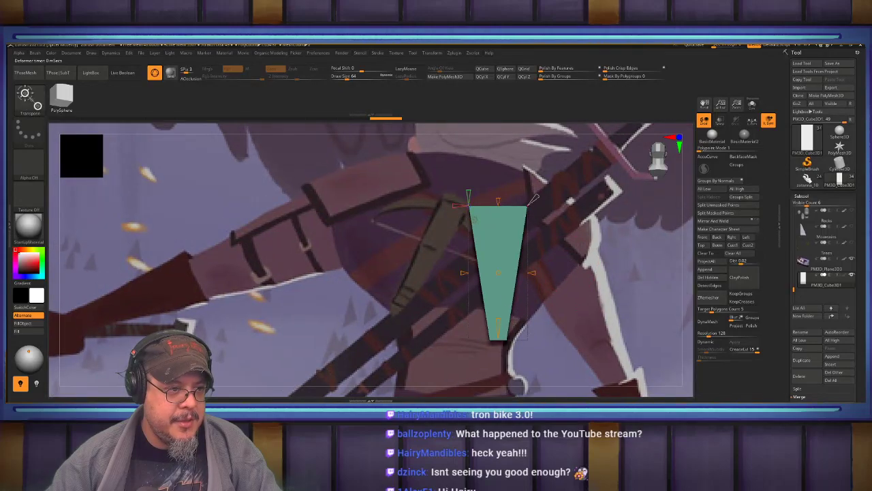
pyautogui.moveTo(496, 320); pyautogui.dragTo(497, 326)
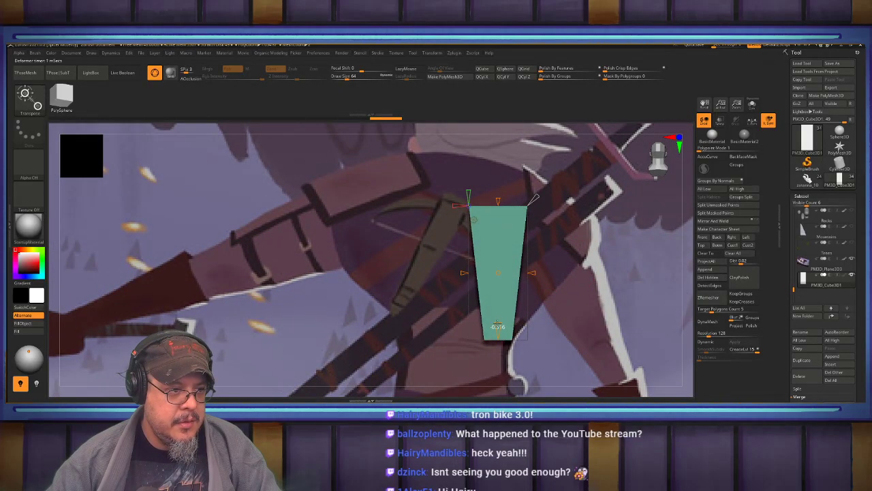
pyautogui.press('q')
# Reduce the tapered block's depth slightly in side view, then return to the view facing the reference painting
pyautogui.moveTo(581, 271)
pyautogui.keyDown('alt'); pyautogui.mouseDown()
pyautogui.moveTo(581, 285)
pyautogui.moveTo(568, 269)
pyautogui.mouseUp(); pyautogui.keyUp('alt')
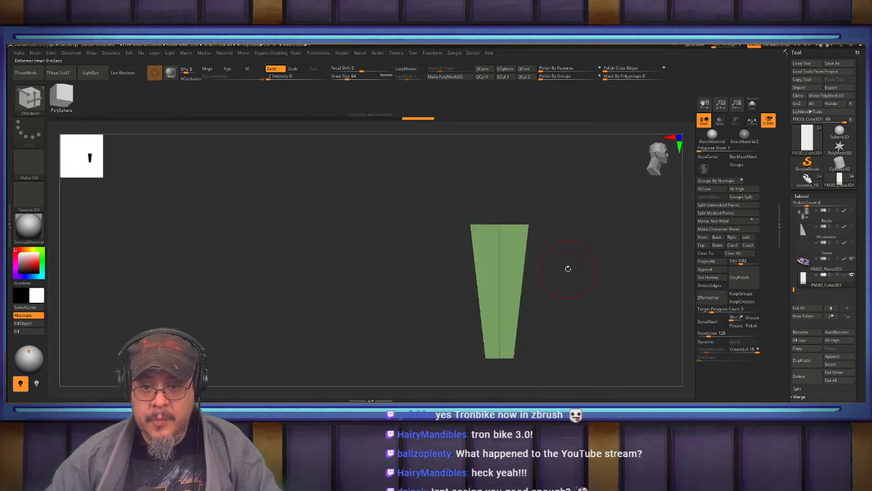
pyautogui.press('w')
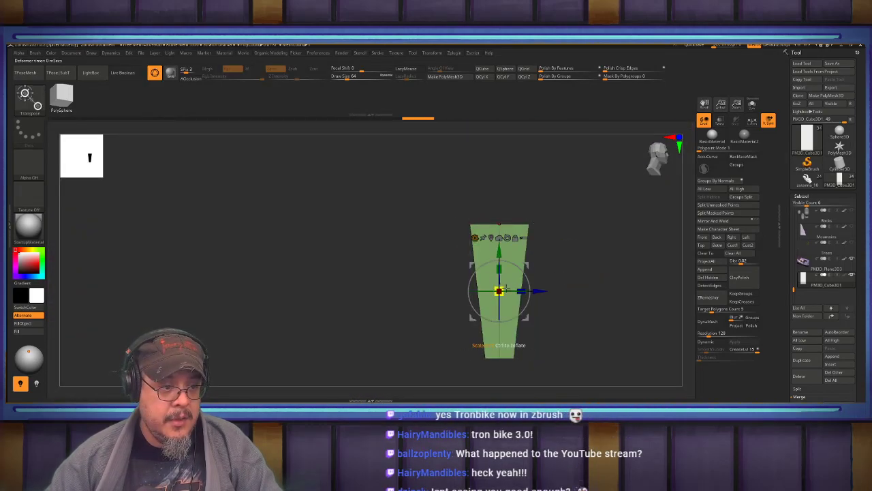
pyautogui.moveTo(520, 290); pyautogui.dragTo(508, 290)
pyautogui.press('q')
pyautogui.moveTo(569, 266); pyautogui.dragTo(580, 278)
pyautogui.keyDown('alt'); pyautogui.moveTo(559, 240); pyautogui.dragTo(575, 291); pyautogui.keyUp('alt')
pyautogui.moveTo(574, 291)
pyautogui.mouseDown()
pyautogui.moveTo(568, 314)
pyautogui.moveTo(567, 289)
pyautogui.moveTo(597, 264)
pyautogui.moveTo(600, 238)
pyautogui.mouseUp()
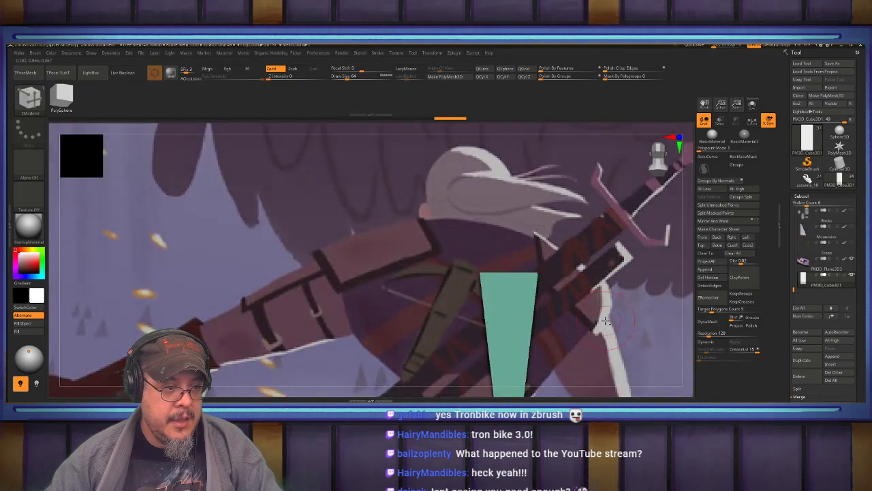
pyautogui.keyDown('alt'); pyautogui.moveTo(605, 321); pyautogui.dragTo(606, 236); pyautogui.keyUp('alt')
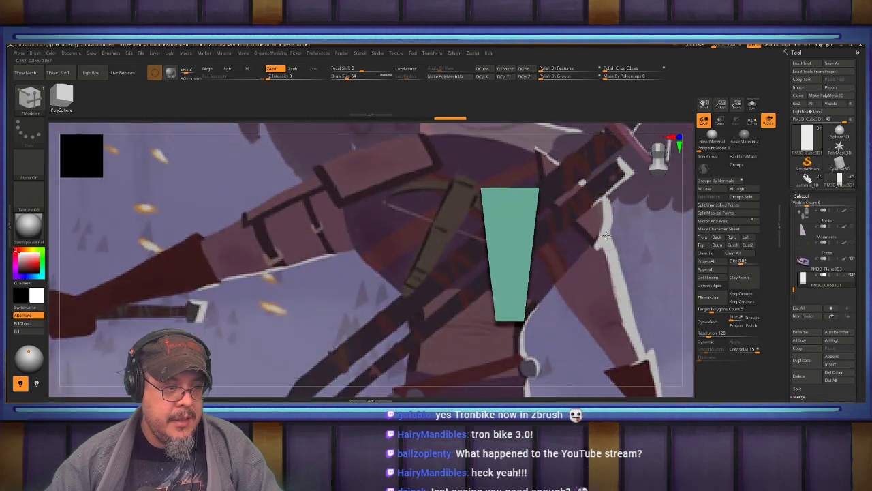
# Insert a Cube3D subtool, reinitialize it as a quick cube, and shape it into a thin horizontal bar across the tapered block's upper end
pyautogui.click(830, 365)
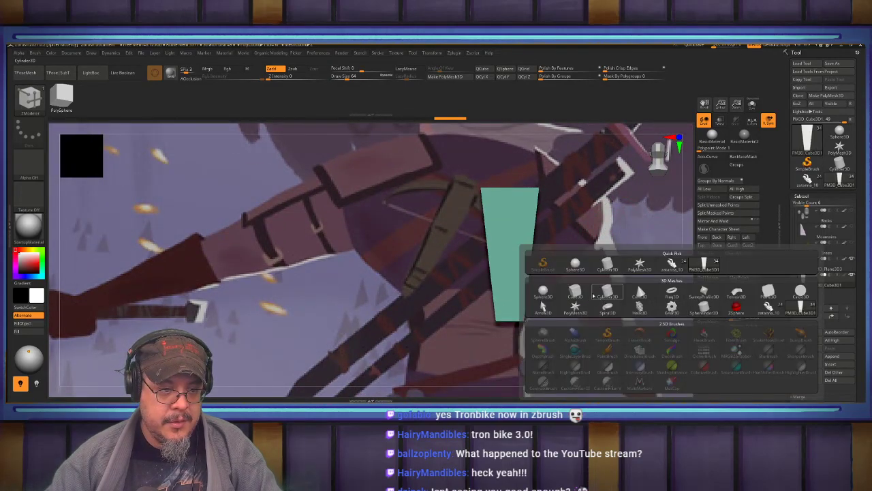
pyautogui.click(574, 292)
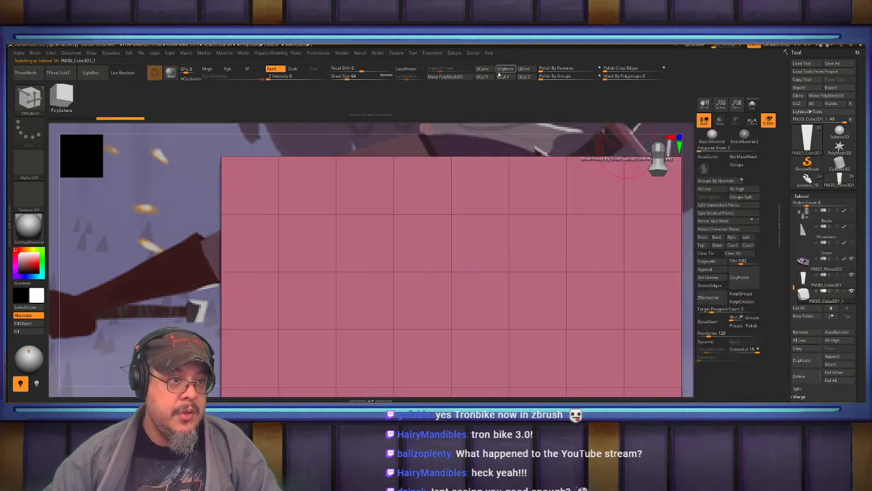
pyautogui.press('w')
pyautogui.moveTo(481, 361); pyautogui.dragTo(434, 222)
pyautogui.moveTo(510, 210); pyautogui.dragTo(646, 203)
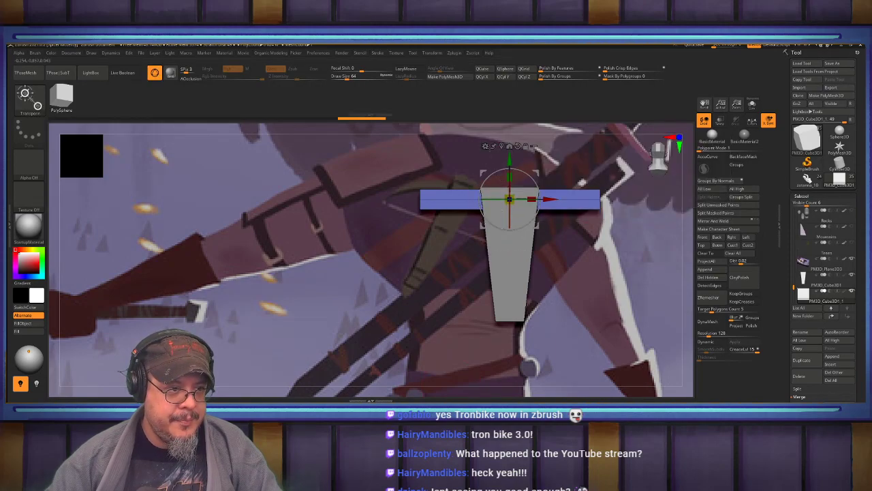
# Apply the Taper deformer to the horizontal bar, thinning both of its ends while keeping the middle thick
pyautogui.click(485, 145)
pyautogui.click(543, 214)
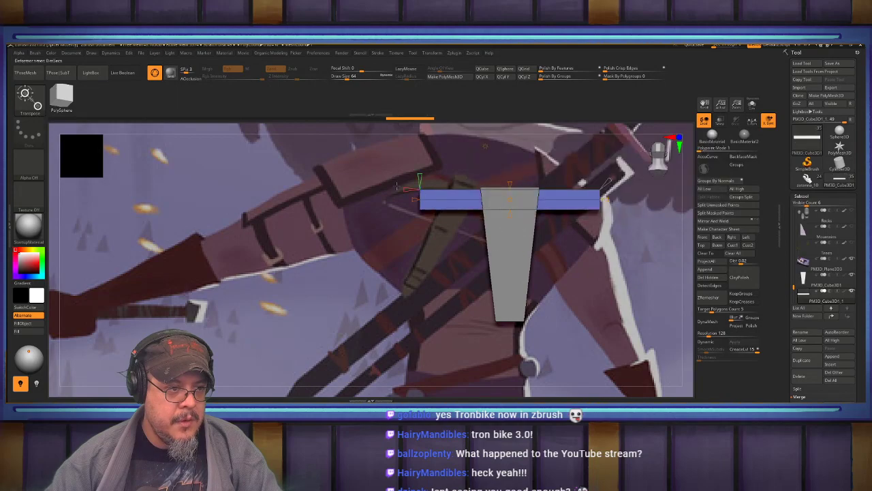
pyautogui.moveTo(413, 198); pyautogui.dragTo(444, 201)
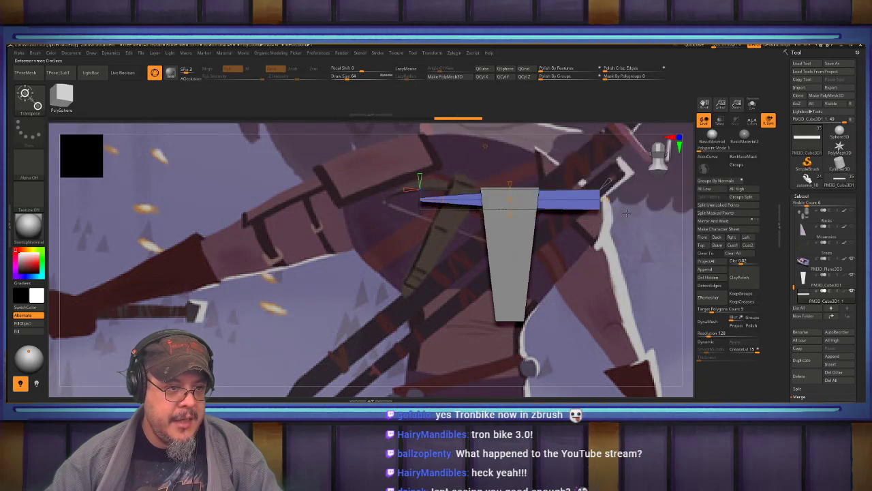
pyautogui.moveTo(604, 198); pyautogui.dragTo(577, 199)
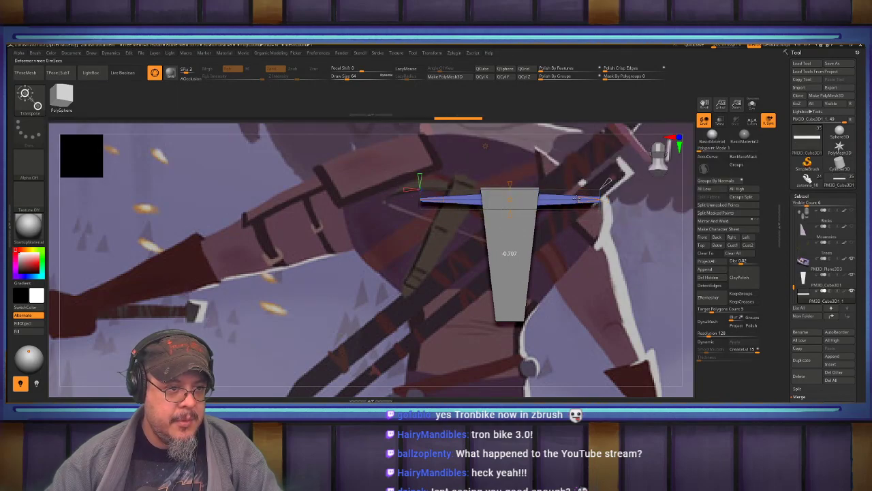
pyautogui.press('q')
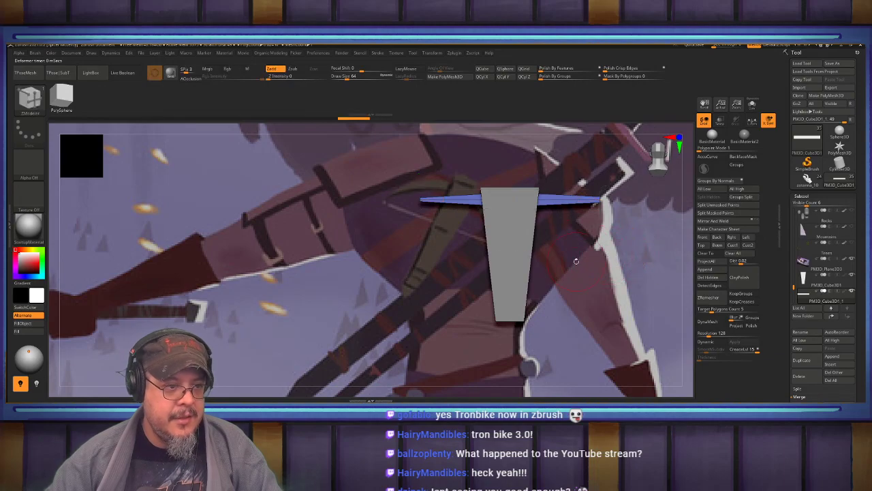
pyautogui.press('w')
pyautogui.press('q')
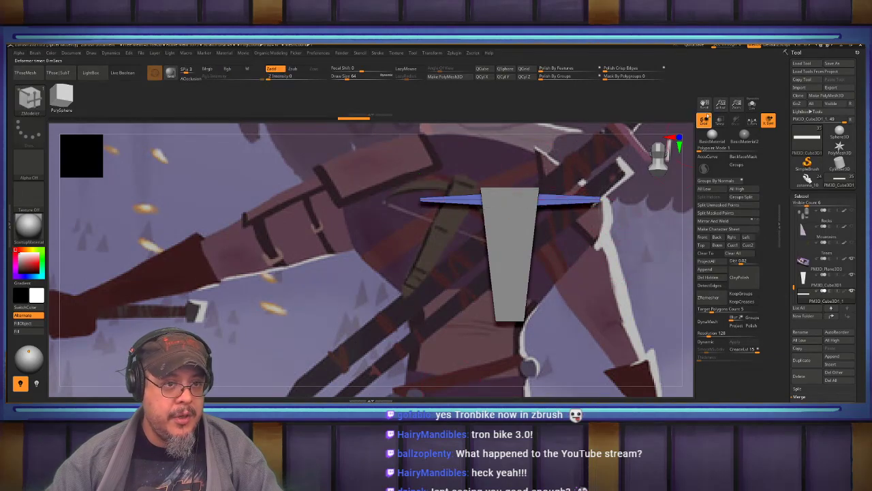
# Isolate the bar and insert four edge loops in each half using ZModeler's edge Insert with Multiple EdgeLoops, then show the other subtools again
pyautogui.click(753, 106)
pyautogui.keyDown('alt'); pyautogui.moveTo(541, 159); pyautogui.dragTo(549, 280); pyautogui.keyUp('alt')
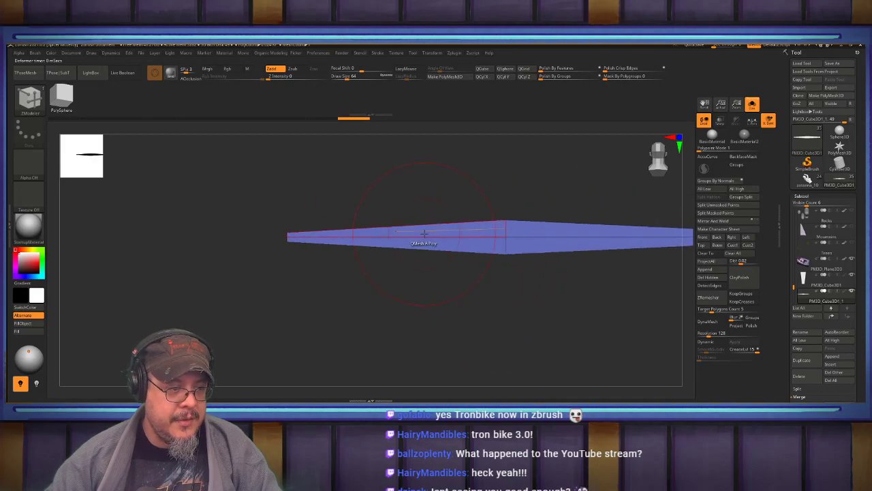
pyautogui.press('b')
pyautogui.press('z')
pyautogui.press('m')
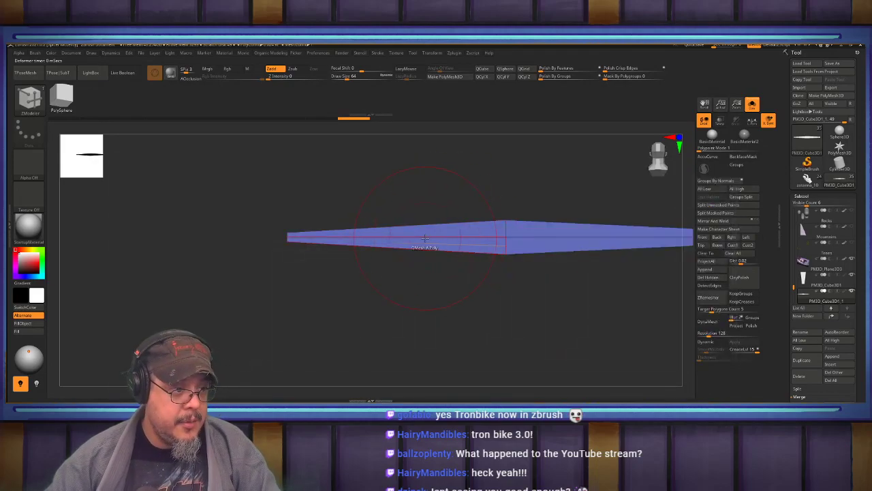
pyautogui.press('space')
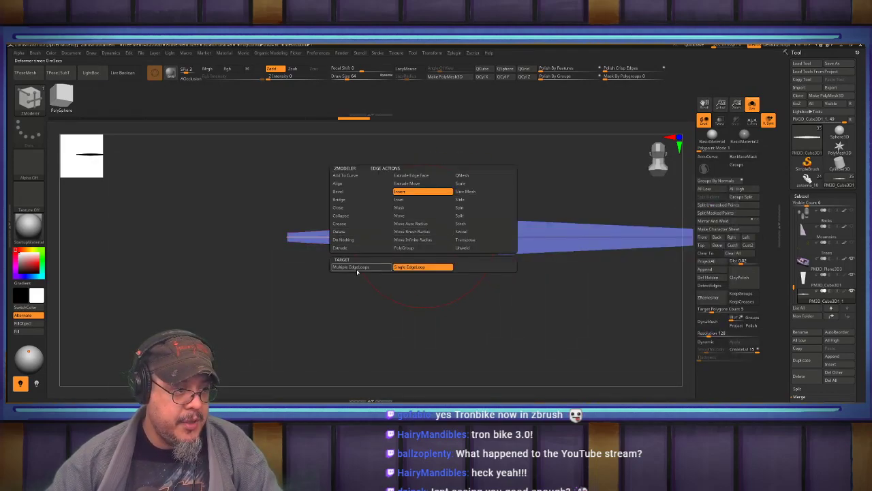
pyautogui.moveTo(428, 237); pyautogui.dragTo(426, 236)
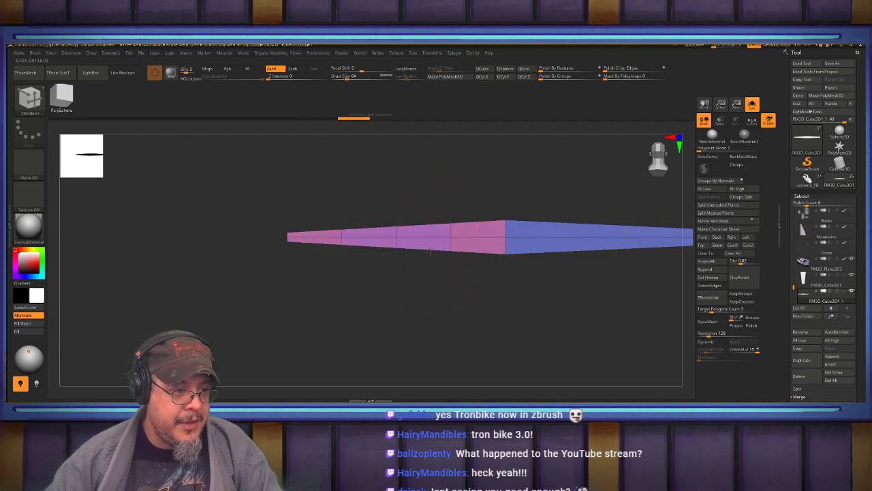
pyautogui.keyDown('alt'); pyautogui.moveTo(589, 319); pyautogui.dragTo(532, 321); pyautogui.keyUp('alt')
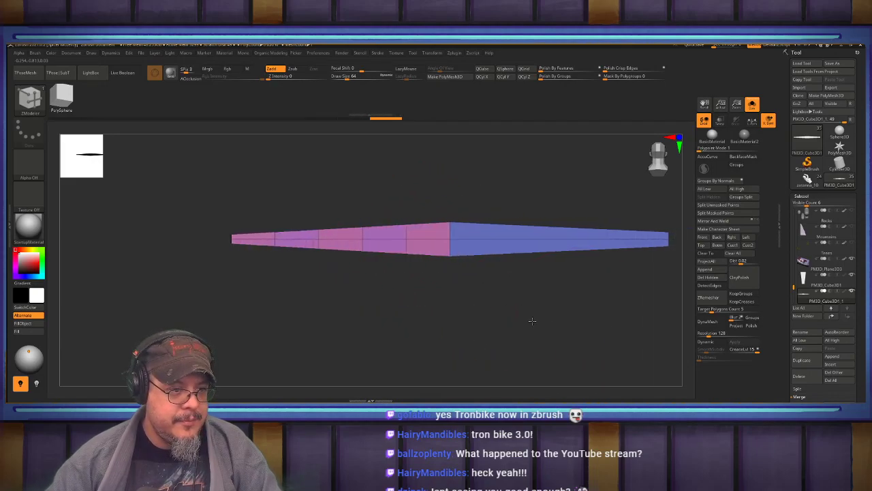
pyautogui.click(552, 240)
pyautogui.moveTo(541, 304)
pyautogui.keyDown('alt'); pyautogui.mouseDown()
pyautogui.moveTo(529, 291)
pyautogui.moveTo(525, 342)
pyautogui.moveTo(558, 285)
pyautogui.mouseUp(); pyautogui.keyUp('alt')
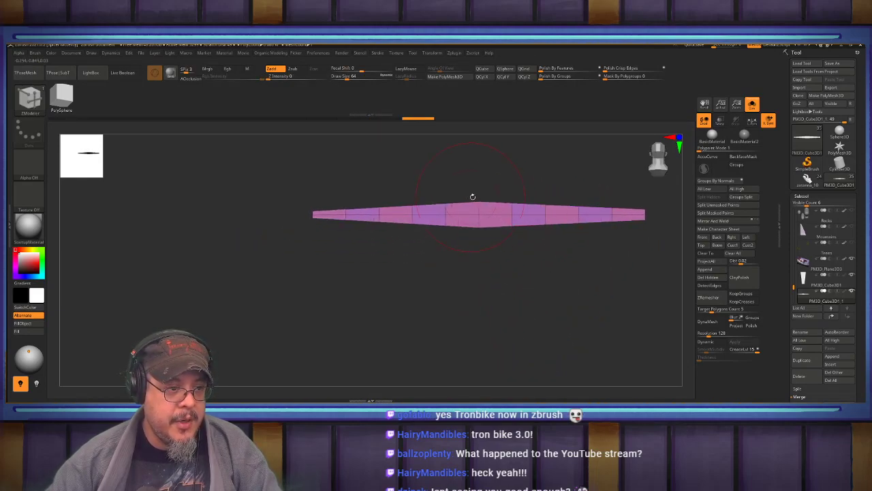
pyautogui.click(752, 104)
# Curve the bar downward into a bow with Bend Arc at about 68 degrees, and raise it slightly on the tapered block
pyautogui.press('w')
pyautogui.click(454, 162)
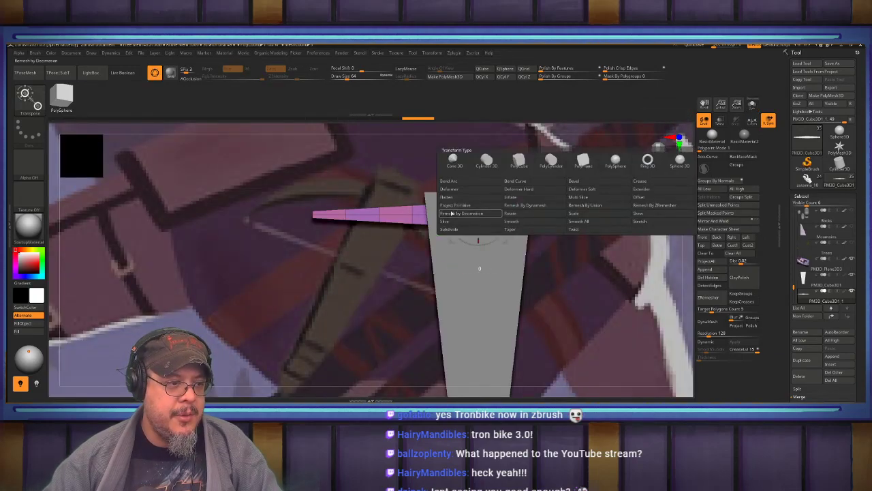
pyautogui.click(458, 181)
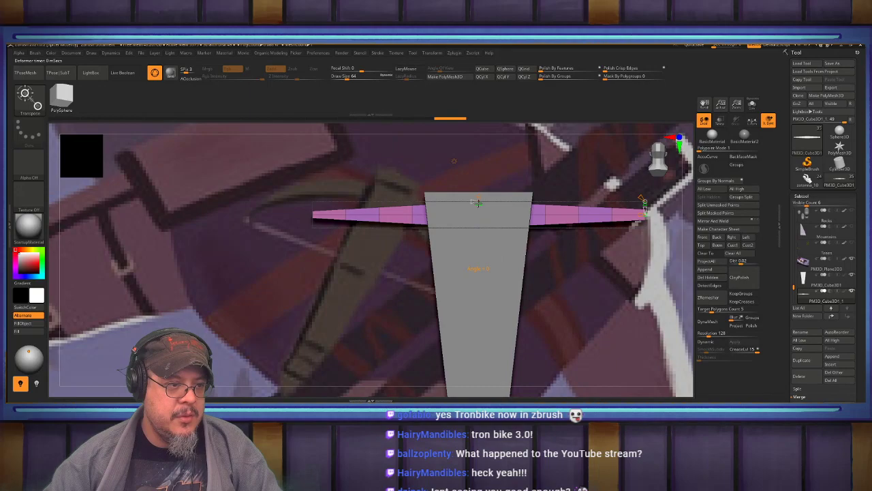
pyautogui.moveTo(479, 211); pyautogui.dragTo(475, 239)
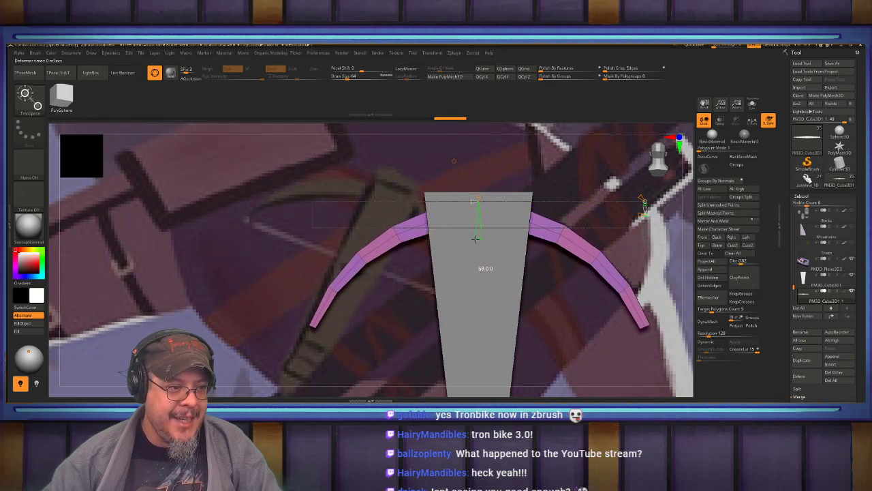
pyautogui.press('w')
pyautogui.moveTo(477, 173); pyautogui.dragTo(477, 164)
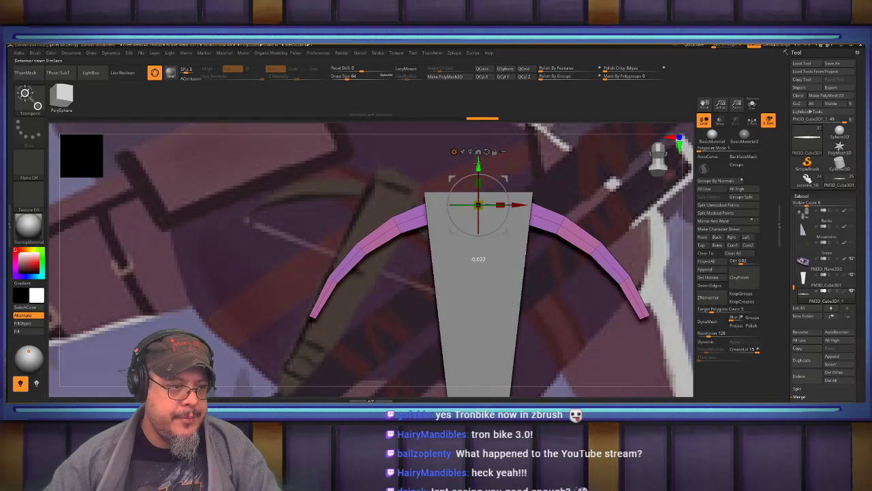
# Turn on Dynamic Subdivision for the curved bow to smooth it
pyautogui.press('q')
pyautogui.moveTo(562, 189)
pyautogui.keyDown('ctrl'); pyautogui.mouseDown(button='right')
pyautogui.moveTo(529, 183)
pyautogui.moveTo(601, 215)
pyautogui.moveTo(604, 172)
pyautogui.moveTo(609, 194)
pyautogui.moveTo(631, 194)
pyautogui.moveTo(585, 231)
pyautogui.mouseUp(button='right'); pyautogui.keyUp('ctrl')
pyautogui.press('d')
pyautogui.click(460, 161)
# Adjust the bow's depth position relative to the tapered block in side view, and return to the view facing the painting
pyautogui.press('w')
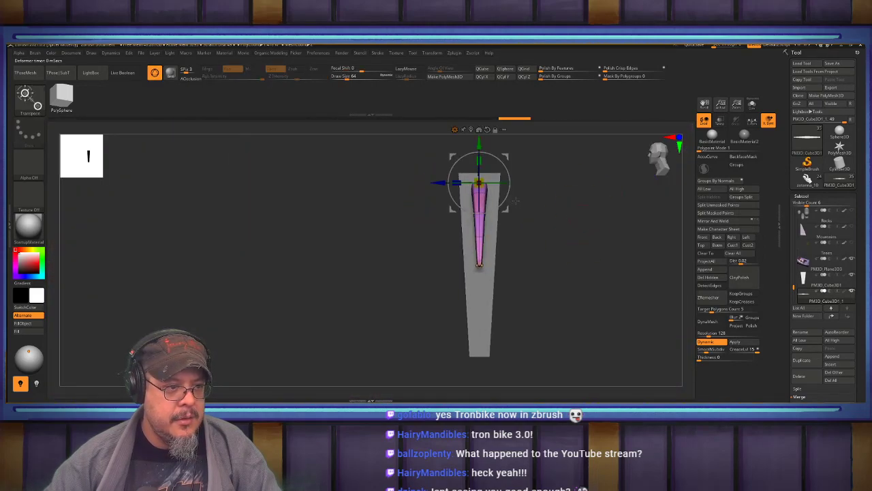
pyautogui.moveTo(437, 183); pyautogui.dragTo(451, 183)
pyautogui.press('q')
pyautogui.moveTo(598, 217)
pyautogui.mouseDown(button='right')
pyautogui.moveTo(564, 214)
pyautogui.moveTo(591, 218)
pyautogui.mouseUp(button='right')
pyautogui.press('w')
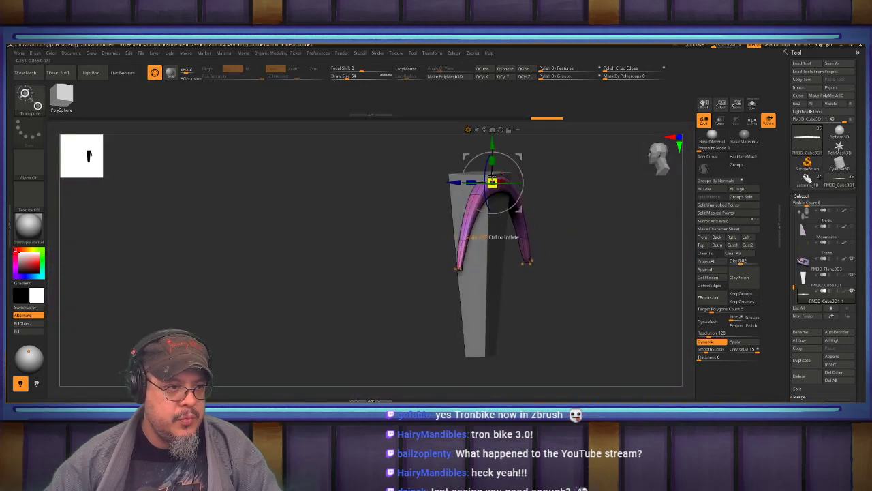
pyautogui.moveTo(453, 182); pyautogui.dragTo(448, 182)
pyautogui.press('q')
pyautogui.moveTo(637, 195)
pyautogui.mouseDown(button='right')
pyautogui.moveTo(605, 193)
pyautogui.moveTo(563, 148)
pyautogui.moveTo(586, 219)
pyautogui.moveTo(593, 203)
pyautogui.mouseUp(button='right')
# Insert a Cylinder3D as a new subtool after the bow and reinitialize it as a low-poly quick cylinder along the X axis
pyautogui.click(836, 365)
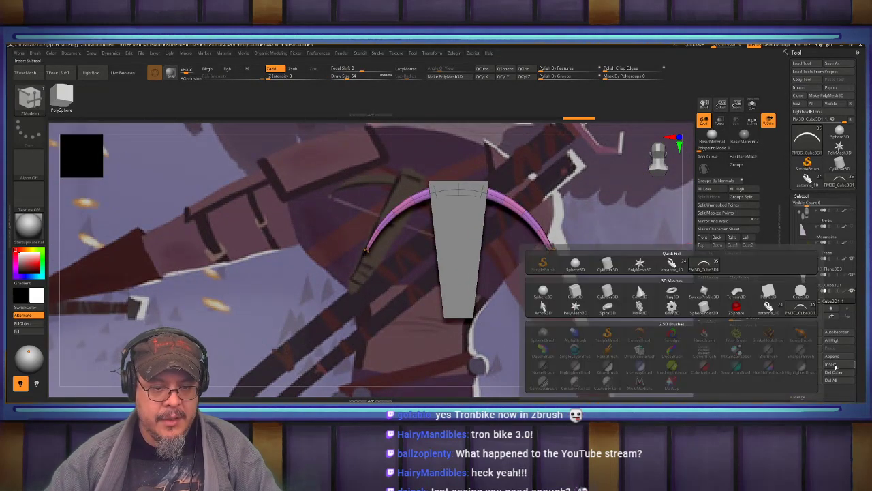
pyautogui.click(607, 293)
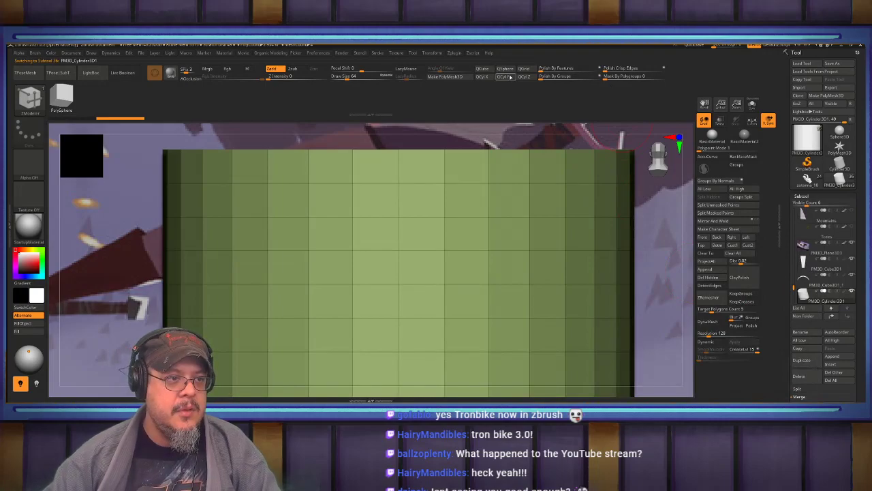
pyautogui.click(524, 77)
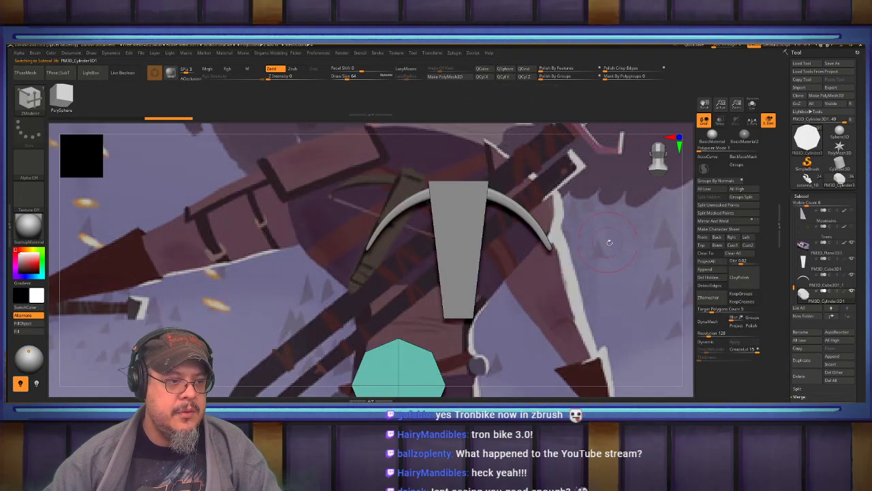
pyautogui.press('w')
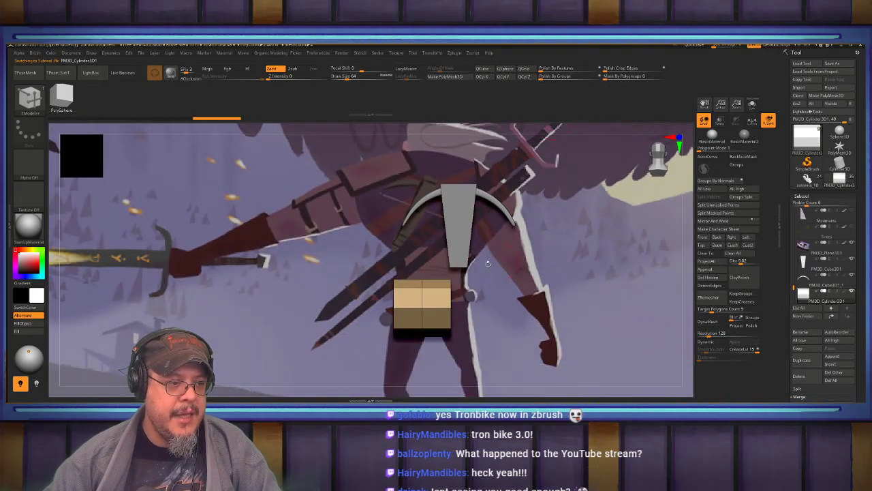
# Move the new cylinder over the bow and scale it into a long, thin horizontal bar as the bowstring
pyautogui.moveTo(422, 308); pyautogui.dragTo(412, 224)
pyautogui.moveTo(460, 193); pyautogui.dragTo(461, 180)
pyautogui.moveTo(503, 220); pyautogui.dragTo(501, 220)
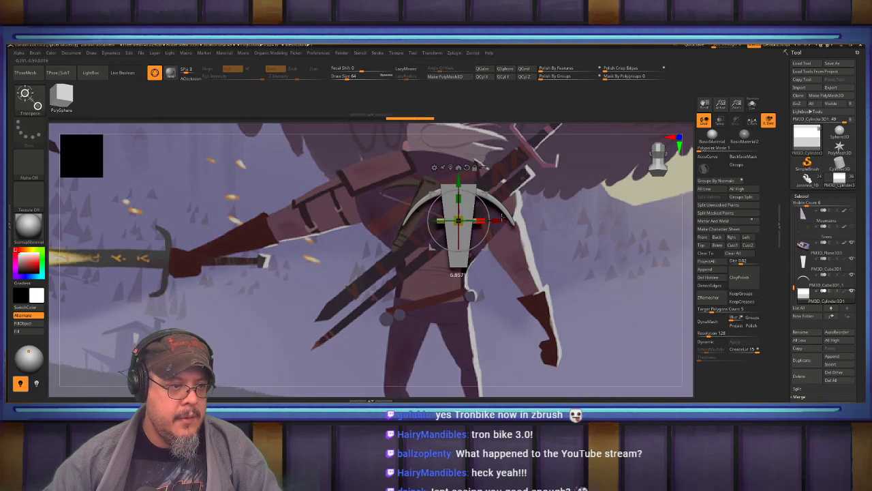
pyautogui.moveTo(482, 219); pyautogui.dragTo(543, 262)
pyautogui.moveTo(417, 222); pyautogui.dragTo(432, 222)
pyautogui.press('q')
pyautogui.moveTo(606, 240)
pyautogui.mouseDown()
pyautogui.moveTo(543, 262)
pyautogui.moveTo(549, 300)
pyautogui.moveTo(526, 310)
pyautogui.mouseUp()
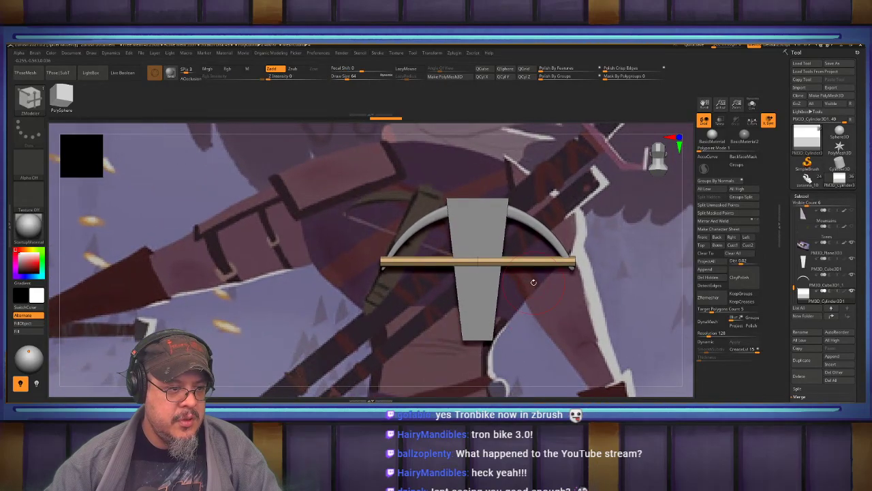
# Lower the bowstring to the bow's tips, thin it, and stretch it in X by about 1.27 to span them
pyautogui.press('w')
pyautogui.moveTo(478, 220); pyautogui.dragTo(478, 227)
pyautogui.keyDown('ctrl'); pyautogui.moveTo(480, 263); pyautogui.dragTo(430, 260); pyautogui.keyUp('ctrl')
pyautogui.moveTo(478, 227); pyautogui.dragTo(477, 226)
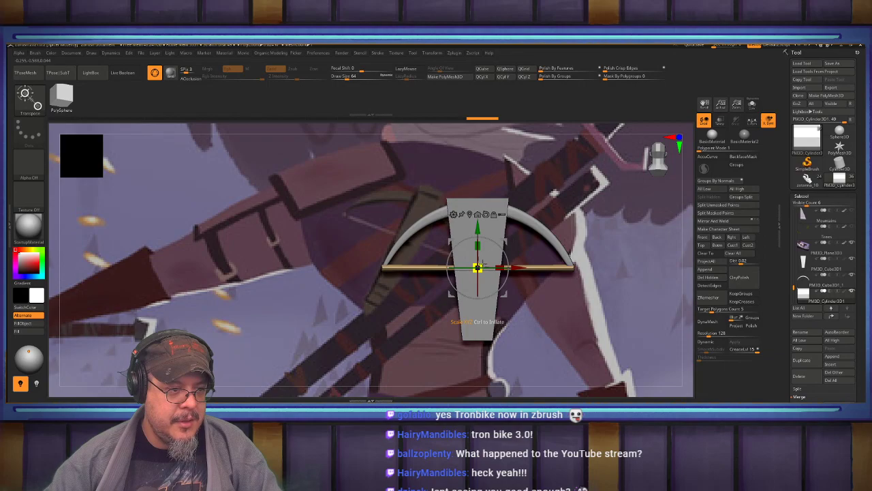
pyautogui.moveTo(481, 263); pyautogui.dragTo(481, 264)
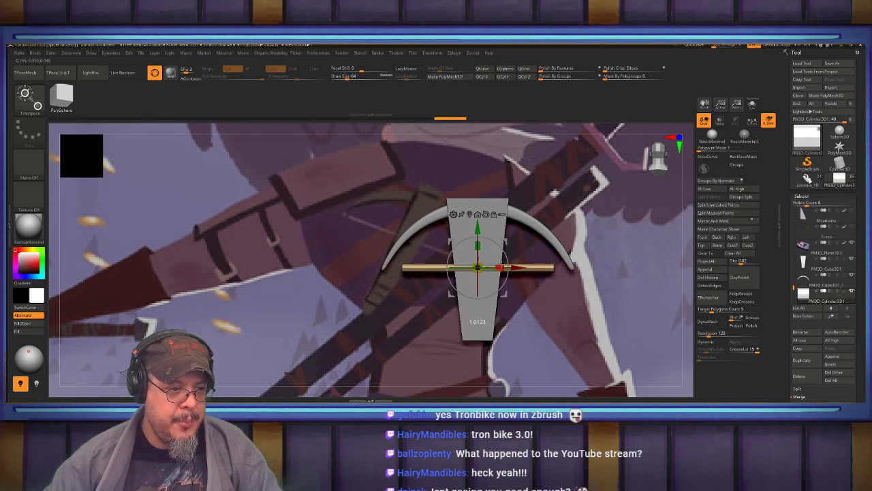
pyautogui.moveTo(499, 267); pyautogui.dragTo(508, 267)
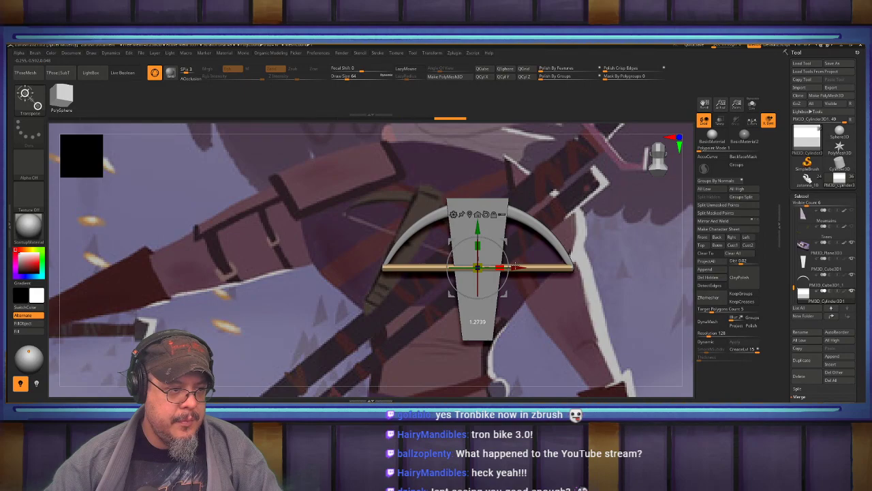
pyautogui.press('q')
pyautogui.moveTo(609, 245)
pyautogui.mouseDown()
pyautogui.moveTo(619, 180)
pyautogui.moveTo(582, 284)
pyautogui.moveTo(584, 308)
pyautogui.moveTo(583, 247)
pyautogui.moveTo(592, 280)
pyautogui.moveTo(582, 299)
pyautogui.mouseUp()
# Select the tapered block and extend its lower end further down below the bowstring
pyautogui.keyDown('alt'); pyautogui.click(490, 272); pyautogui.keyUp('alt')
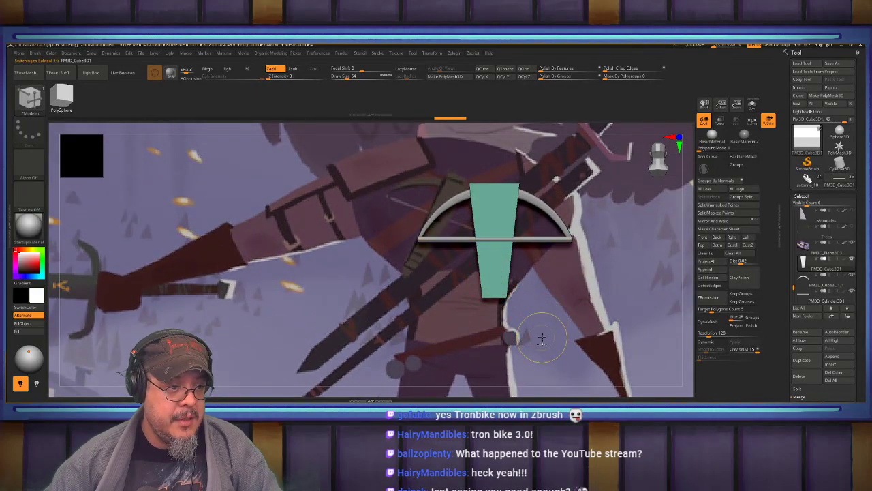
pyautogui.press('w')
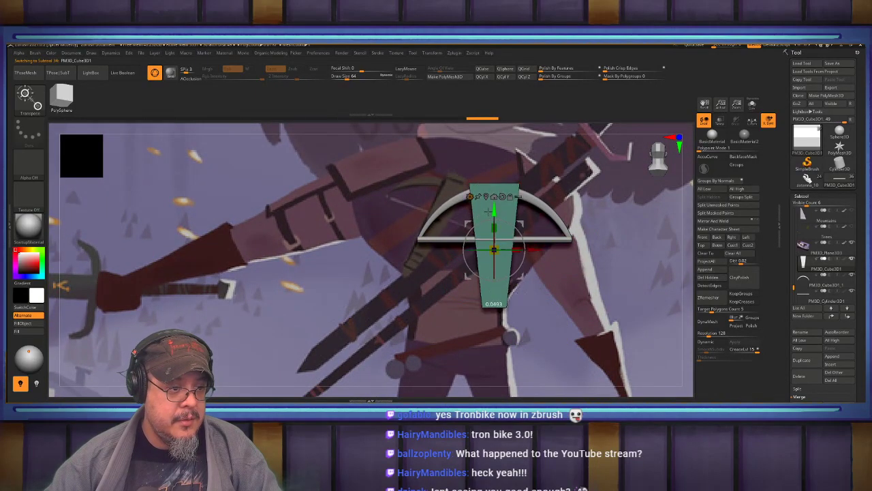
pyautogui.moveTo(489, 220); pyautogui.dragTo(488, 222)
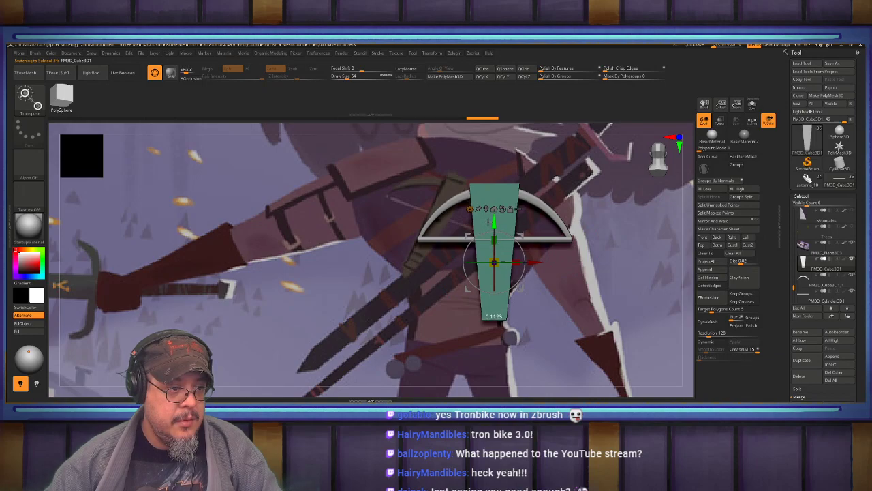
# Insert evenly spaced edge loops along the length of the tapered block, working in side view
pyautogui.keyDown('shift'); pyautogui.moveTo(546, 308); pyautogui.dragTo(510, 314); pyautogui.keyUp('shift')
pyautogui.keyDown('alt'); pyautogui.moveTo(598, 315); pyautogui.dragTo(553, 291); pyautogui.keyUp('alt')
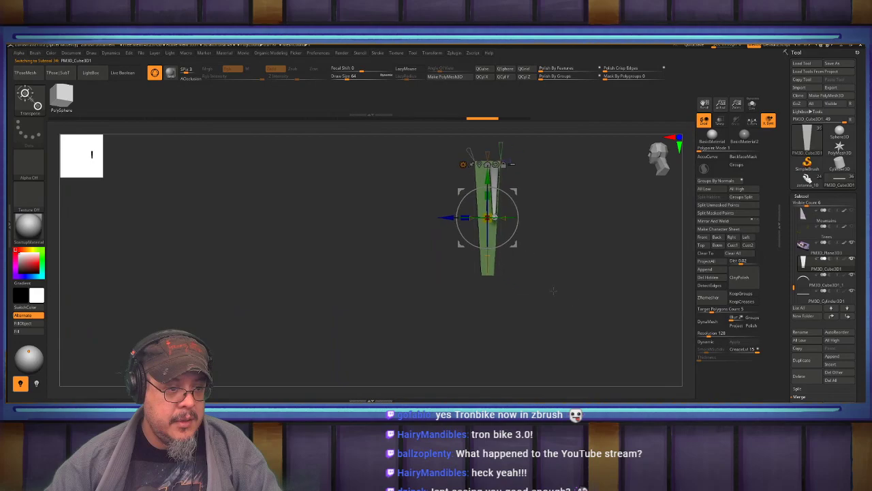
pyautogui.press('q')
pyautogui.keyDown('ctrl'); pyautogui.moveTo(534, 273); pyautogui.dragTo(550, 279, button='right'); pyautogui.keyUp('ctrl')
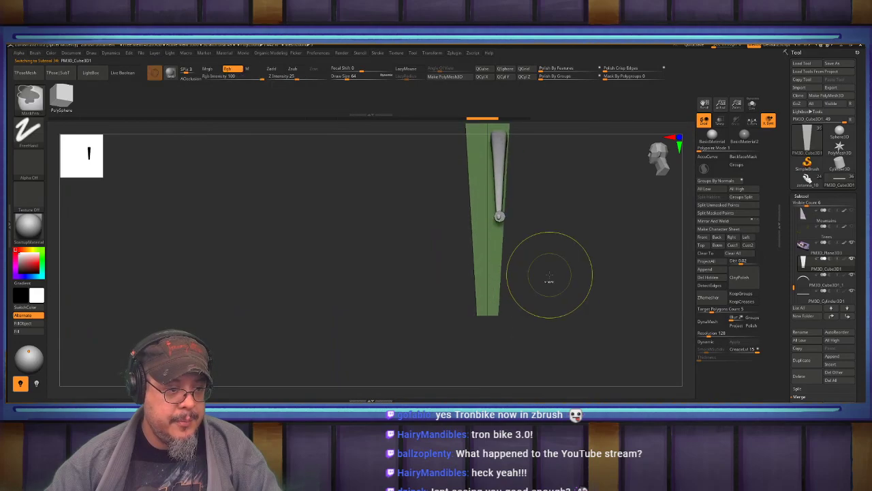
pyautogui.click(487, 285)
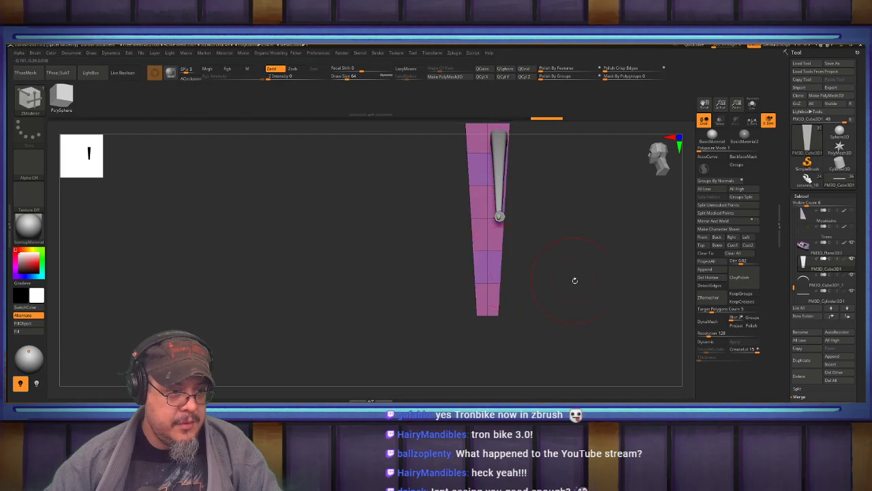
# Mask off the block's upper part, then move and rotate the lower end to bend it at an angle in side view
pyautogui.keyDown('ctrl'); pyautogui.moveTo(550, 355); pyautogui.dragTo(407, 234); pyautogui.keyUp('ctrl')
pyautogui.keyDown('alt'); pyautogui.moveTo(569, 254); pyautogui.dragTo(576, 275, button='right'); pyautogui.keyUp('alt')
pyautogui.press('w')
pyautogui.moveTo(494, 279); pyautogui.dragTo(493, 293)
pyautogui.moveTo(523, 268); pyautogui.dragTo(524, 286)
pyautogui.moveTo(526, 252); pyautogui.dragTo(513, 250)
pyautogui.press('q')
# Set the ZModeler polygon QMesh action to target Flat Island and extrude the block's angled lower end
pyautogui.moveTo(580, 276)
pyautogui.mouseDown(button='right')
pyautogui.moveTo(508, 278)
pyautogui.moveTo(508, 232)
pyautogui.moveTo(506, 247)
pyautogui.mouseUp(button='right')
pyautogui.moveTo(554, 293)
pyautogui.keyDown('ctrl'); pyautogui.mouseDown(button='right')
pyautogui.moveTo(562, 327)
pyautogui.moveTo(574, 291)
pyautogui.moveTo(607, 284)
pyautogui.moveTo(588, 323)
pyautogui.moveTo(586, 309)
pyautogui.moveTo(590, 285)
pyautogui.moveTo(604, 321)
pyautogui.mouseUp(button='right'); pyautogui.keyUp('ctrl')
pyautogui.press('space')
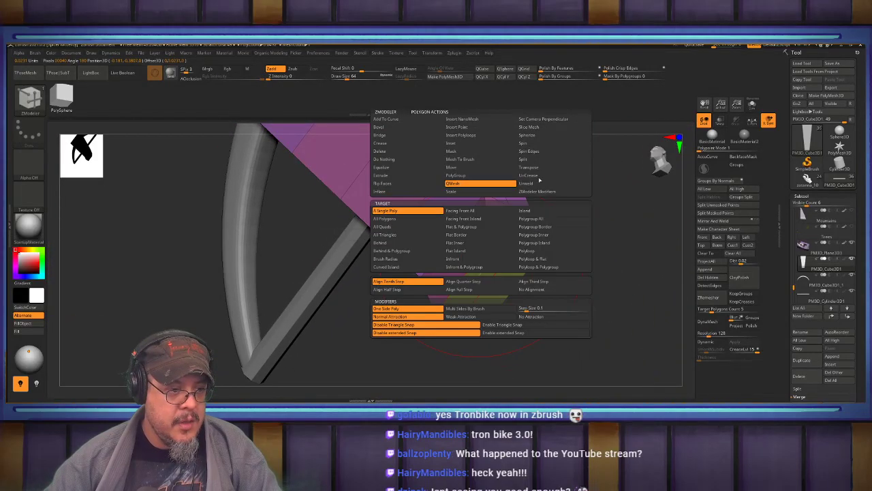
pyautogui.click(468, 251)
pyautogui.moveTo(605, 240); pyautogui.dragTo(579, 251, button='right')
pyautogui.moveTo(467, 289); pyautogui.dragTo(452, 306)
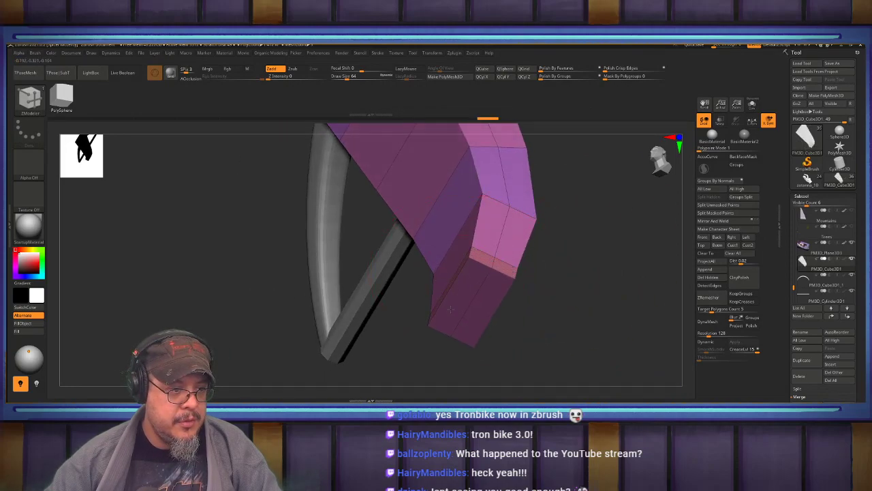
# Isolate the block's extruded lower end with a mask and narrow it in X to about 0.86
pyautogui.moveTo(518, 334)
pyautogui.mouseDown(button='right')
pyautogui.moveTo(568, 317)
pyautogui.moveTo(629, 317)
pyautogui.mouseUp(button='right')
pyautogui.moveTo(615, 350); pyautogui.dragTo(572, 338, button='right')
pyautogui.keyDown('ctrl'); pyautogui.moveTo(566, 336); pyautogui.dragTo(442, 269); pyautogui.keyUp('ctrl')
pyautogui.keyDown('shift'); pyautogui.moveTo(541, 294); pyautogui.dragTo(580, 300, button='right'); pyautogui.keyUp('shift')
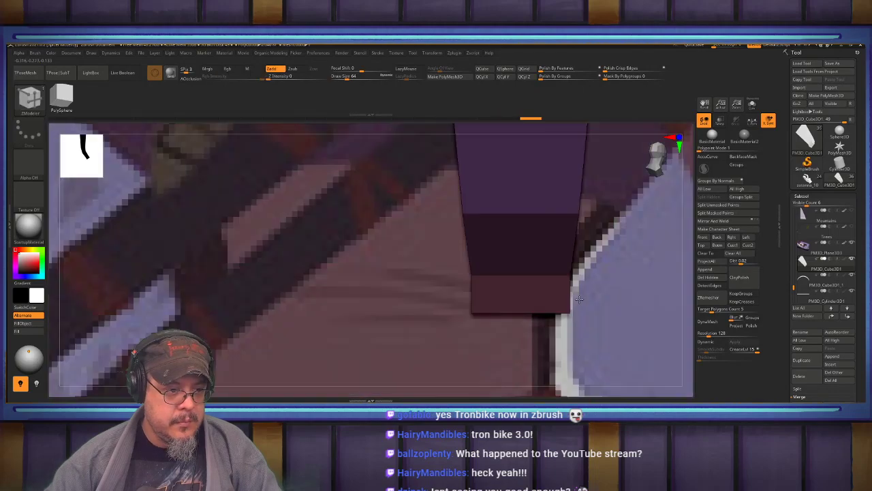
pyautogui.press('w')
pyautogui.click(455, 143)
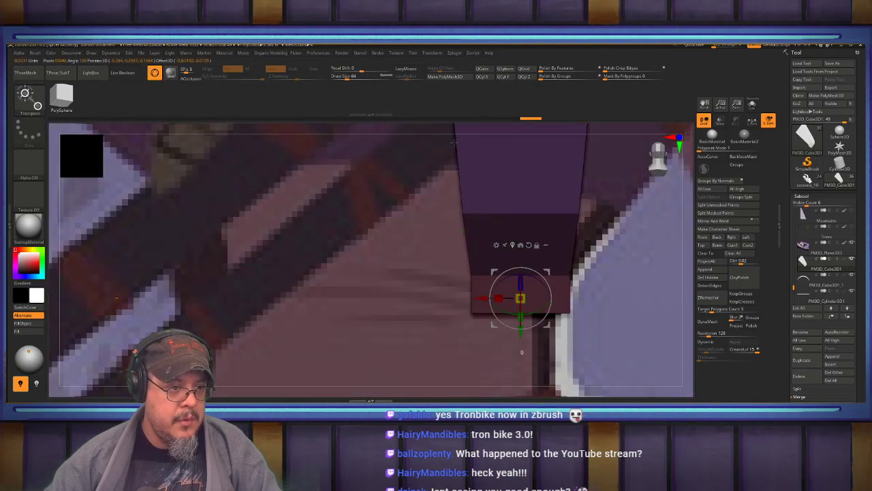
pyautogui.moveTo(498, 298); pyautogui.dragTo(499, 297)
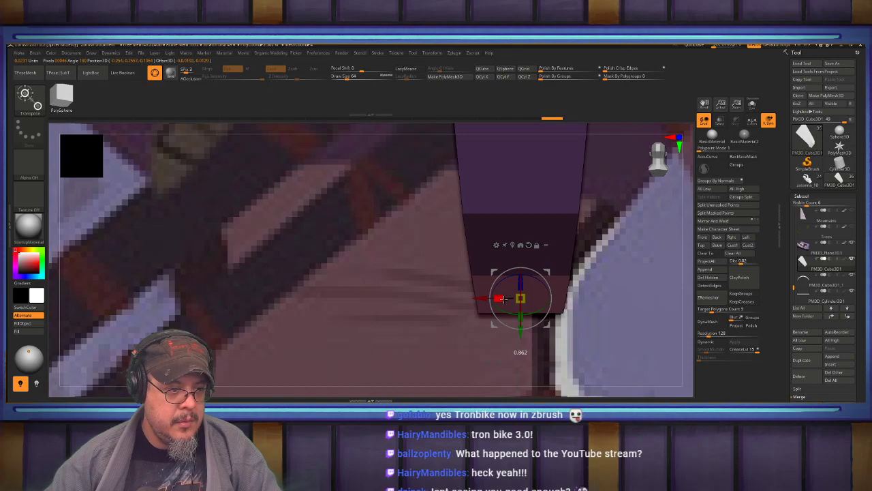
pyautogui.press('q')
# Clear the mask and narrow the whole block in width relative to the bow
pyautogui.keyDown('ctrl'); pyautogui.moveTo(629, 265); pyautogui.dragTo(402, 228, button='right'); pyautogui.keyUp('ctrl')
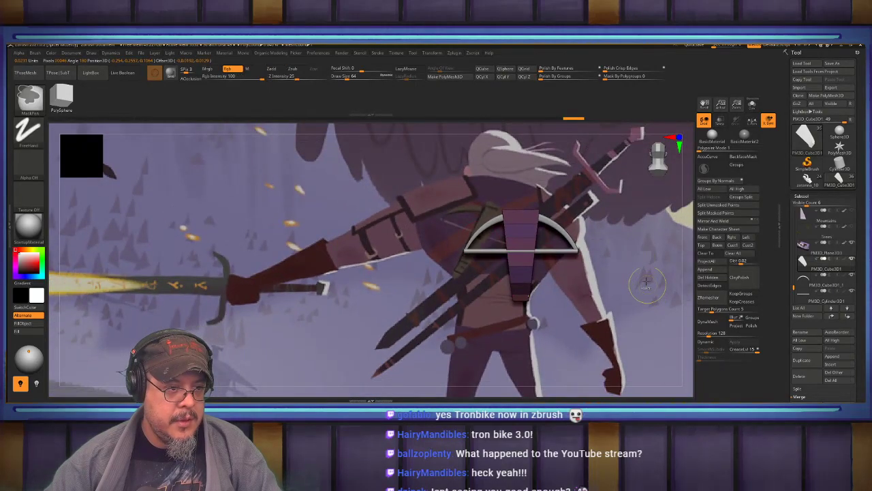
pyautogui.press('w')
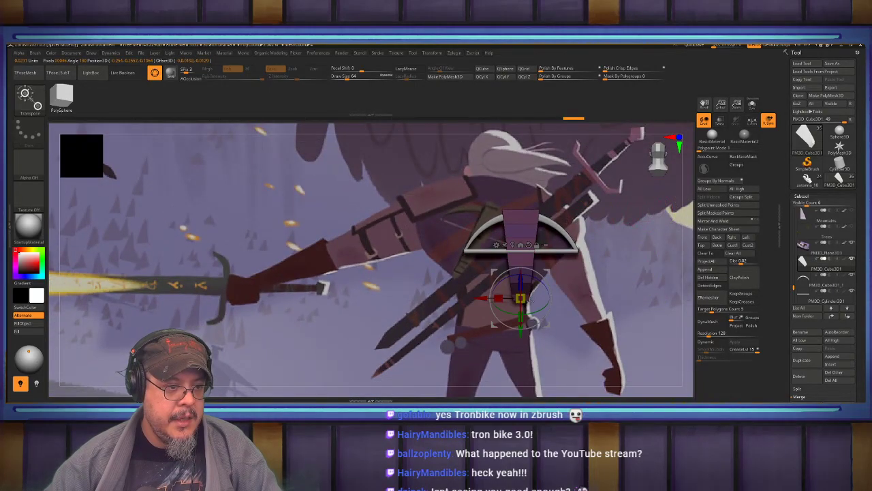
pyautogui.press('q')
pyautogui.press('w')
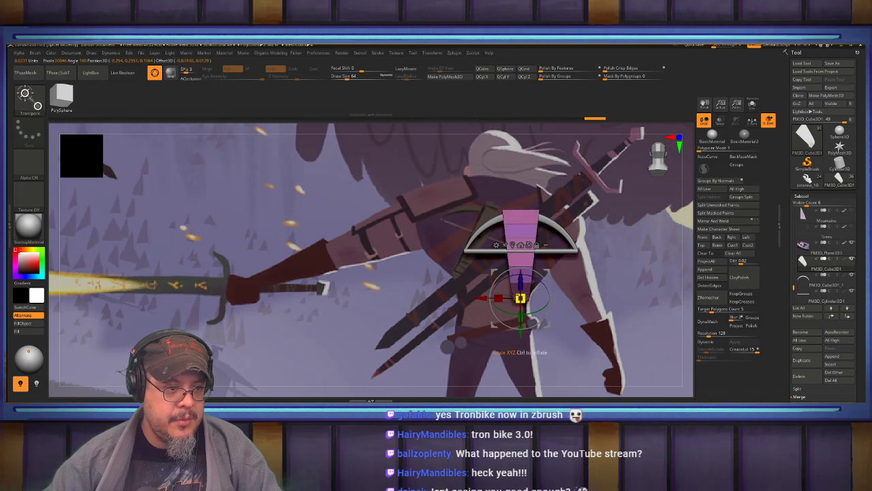
pyautogui.moveTo(499, 298); pyautogui.dragTo(507, 299)
pyautogui.press('q')
# Extrude the block's top face upward with QMesh and isolate the new top end with a mask
pyautogui.moveTo(637, 225)
pyautogui.keyDown('alt'); pyautogui.mouseDown()
pyautogui.moveTo(625, 244)
pyautogui.moveTo(653, 204)
pyautogui.moveTo(628, 300)
pyautogui.moveTo(619, 292)
pyautogui.moveTo(636, 317)
pyautogui.moveTo(584, 279)
pyautogui.moveTo(574, 236)
pyautogui.mouseUp(); pyautogui.keyUp('alt')
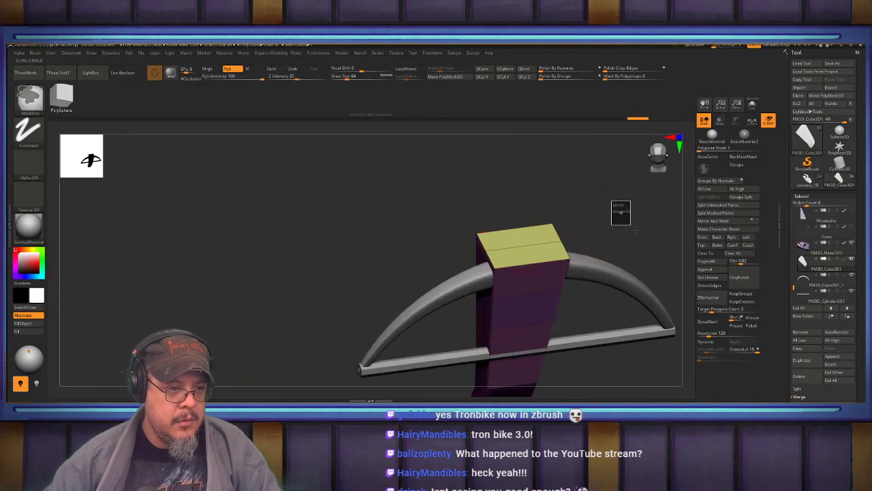
pyautogui.moveTo(511, 243); pyautogui.dragTo(519, 198)
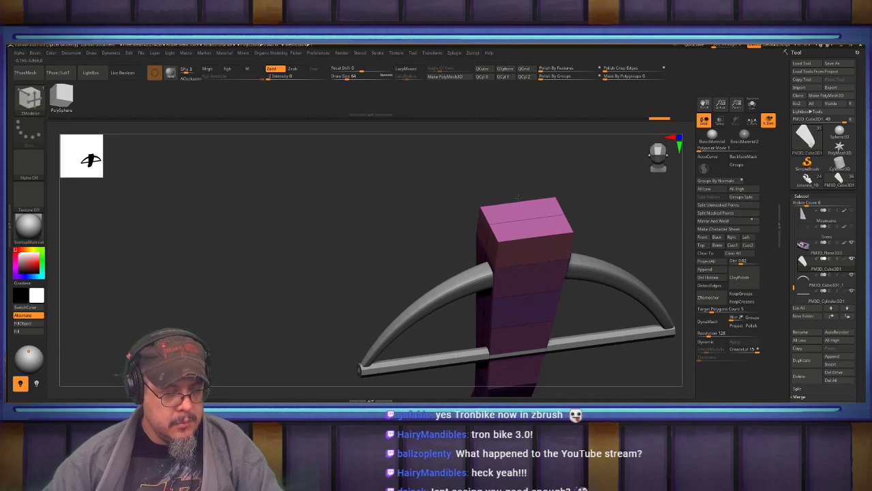
pyautogui.keyDown('shift'); pyautogui.moveTo(656, 217); pyautogui.dragTo(644, 194); pyautogui.keyUp('shift')
pyautogui.keyDown('ctrl'); pyautogui.keyDown('alt'); pyautogui.moveTo(465, 171); pyautogui.dragTo(603, 239); pyautogui.keyUp('alt'); pyautogui.keyUp('ctrl')
pyautogui.press('w')
pyautogui.moveTo(531, 235); pyautogui.dragTo(550, 266, button='right')
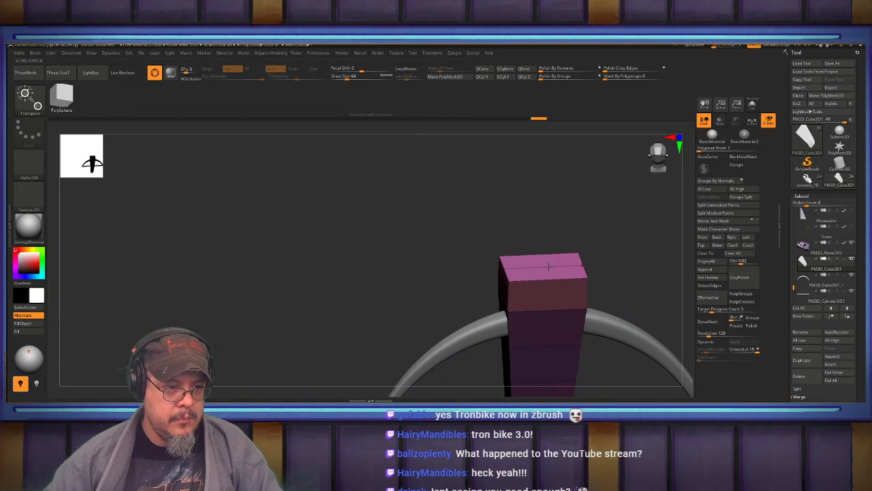
pyautogui.click(581, 265)
pyautogui.click(574, 212)
pyautogui.moveTo(607, 224); pyautogui.dragTo(601, 196)
# Check the painted crossbow on the reference plane, reselect the block, and scale its top end to about 0.72 for a taper
pyautogui.keyDown('alt'); pyautogui.click(554, 251); pyautogui.keyUp('alt')
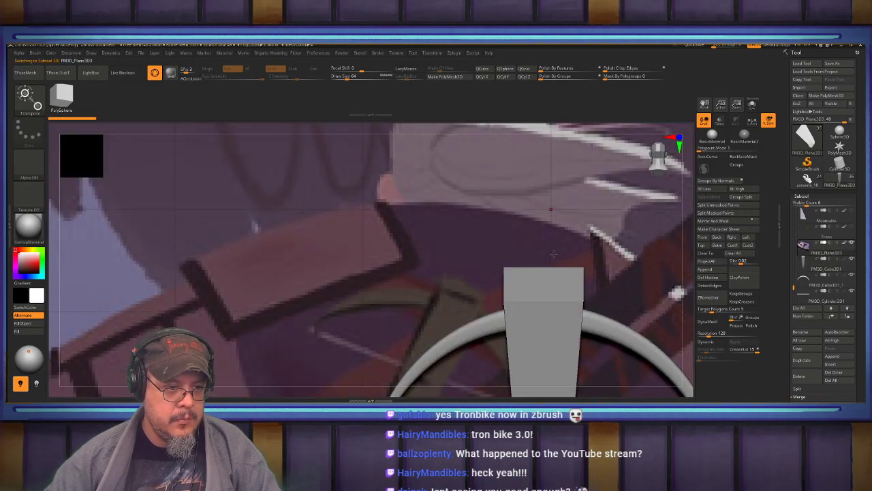
pyautogui.hotkey('alt', 's')
pyautogui.press('q')
pyautogui.keyDown('alt'); pyautogui.moveTo(567, 278); pyautogui.dragTo(549, 164, button='right'); pyautogui.keyUp('alt')
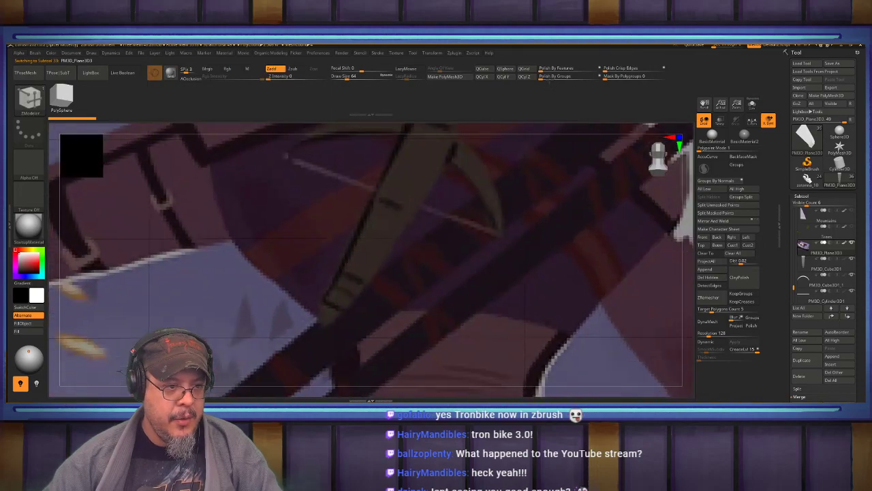
pyautogui.keyDown('alt'); pyautogui.moveTo(552, 235); pyautogui.dragTo(550, 85, button='right'); pyautogui.keyUp('alt')
pyautogui.keyDown('alt'); pyautogui.click(517, 159); pyautogui.keyUp('alt')
pyautogui.keyDown('alt'); pyautogui.moveTo(520, 154); pyautogui.dragTo(532, 326, button='right'); pyautogui.keyUp('alt')
pyautogui.keyDown('alt'); pyautogui.moveTo(579, 125); pyautogui.dragTo(571, 225, button='right'); pyautogui.keyUp('alt')
pyautogui.press('w')
pyautogui.keyDown('alt'); pyautogui.moveTo(577, 158); pyautogui.dragTo(576, 206, button='right'); pyautogui.keyUp('alt')
pyautogui.click(522, 192)
pyautogui.moveTo(516, 243); pyautogui.dragTo(514, 245)
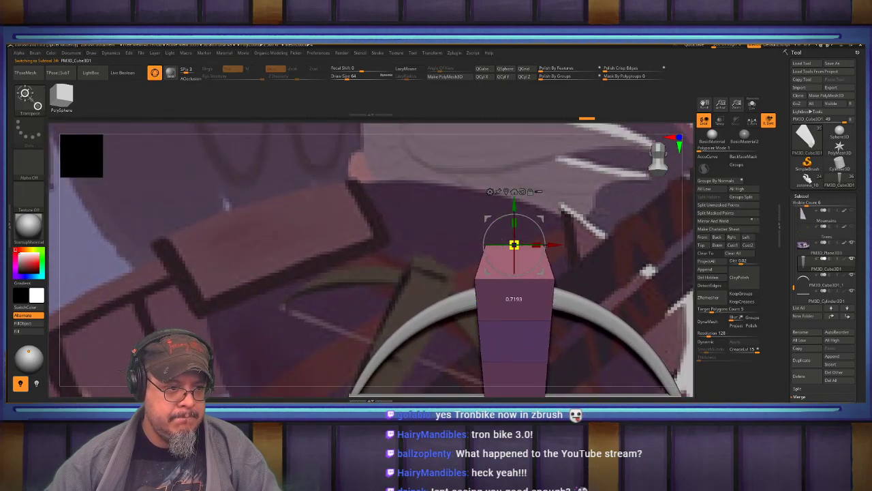
# Group the block's polygons by normals and crease the borders of its polygroups
pyautogui.press('q')
pyautogui.moveTo(592, 244)
pyautogui.mouseDown(button='right')
pyautogui.moveTo(653, 255)
pyautogui.moveTo(600, 239)
pyautogui.moveTo(640, 291)
pyautogui.mouseUp(button='right')
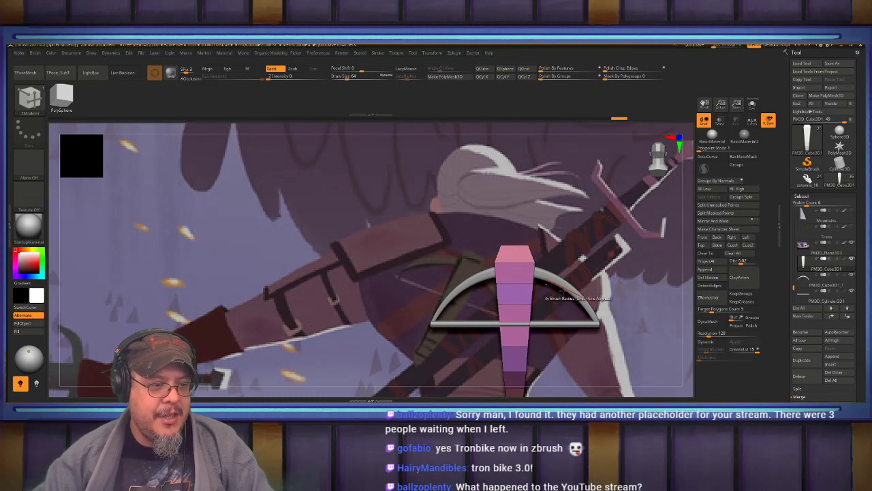
pyautogui.moveTo(570, 285); pyautogui.dragTo(618, 223)
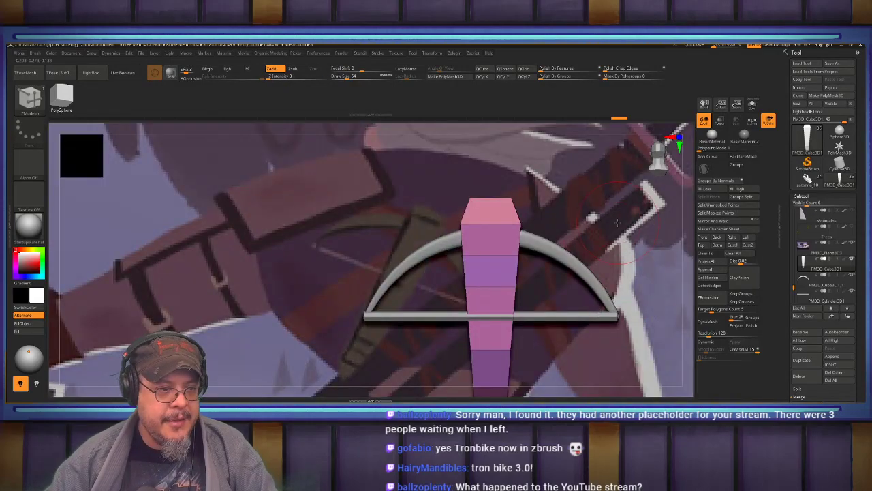
pyautogui.click(715, 181)
pyautogui.moveTo(691, 194); pyautogui.dragTo(603, 250)
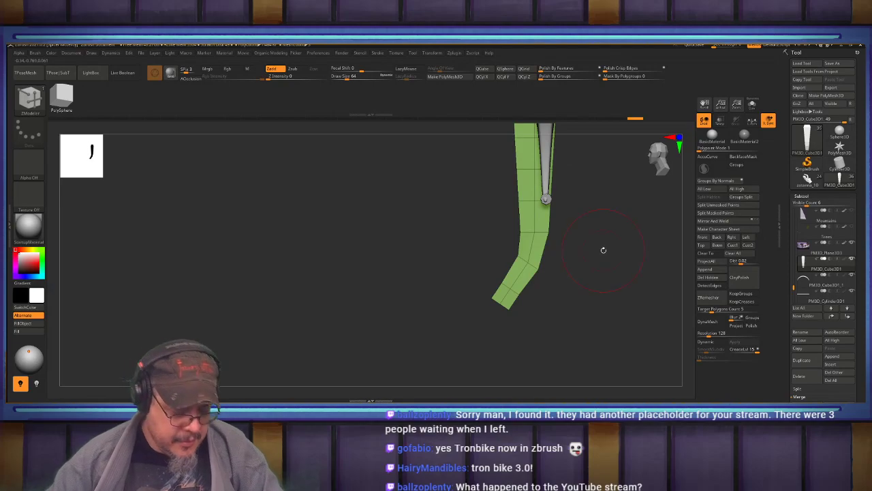
pyautogui.press('space')
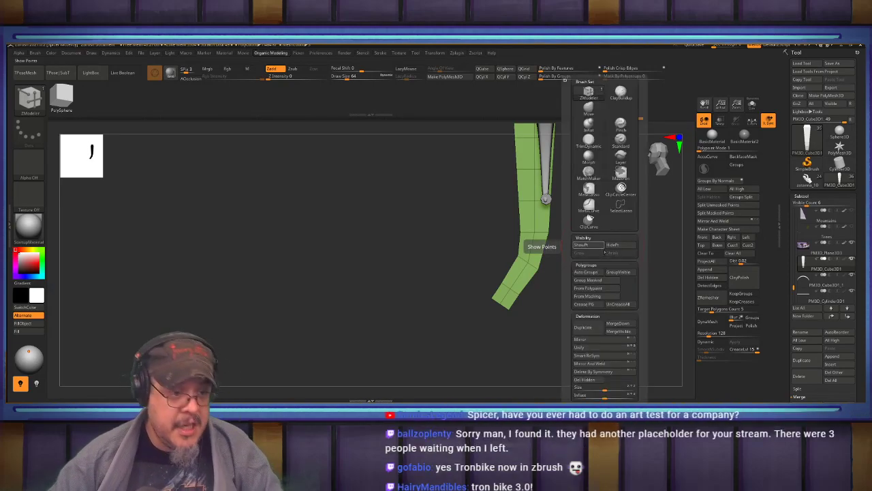
pyautogui.click(596, 308)
# Set the ZModeler edge action to Crease, turn on Dynamic Subdivision for the block, and hide its polyframe
pyautogui.keyDown('alt'); pyautogui.moveTo(607, 255); pyautogui.dragTo(584, 390); pyautogui.keyUp('alt')
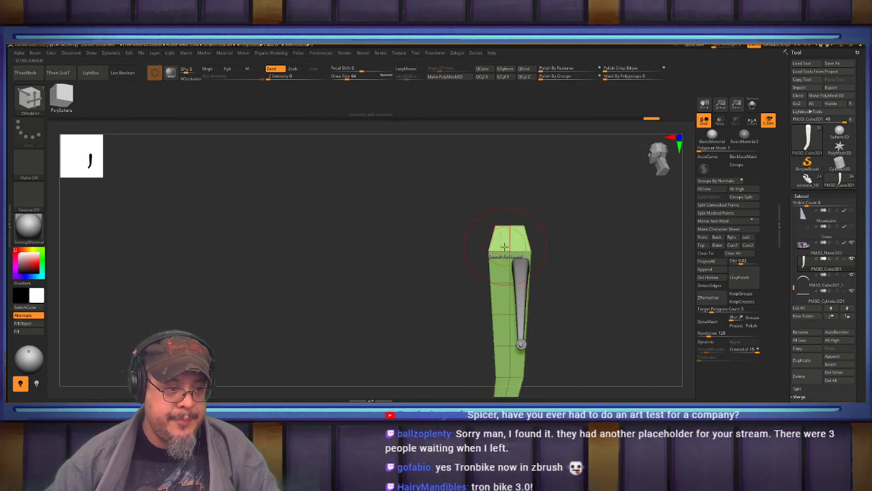
pyautogui.press('space')
pyautogui.click(423, 224)
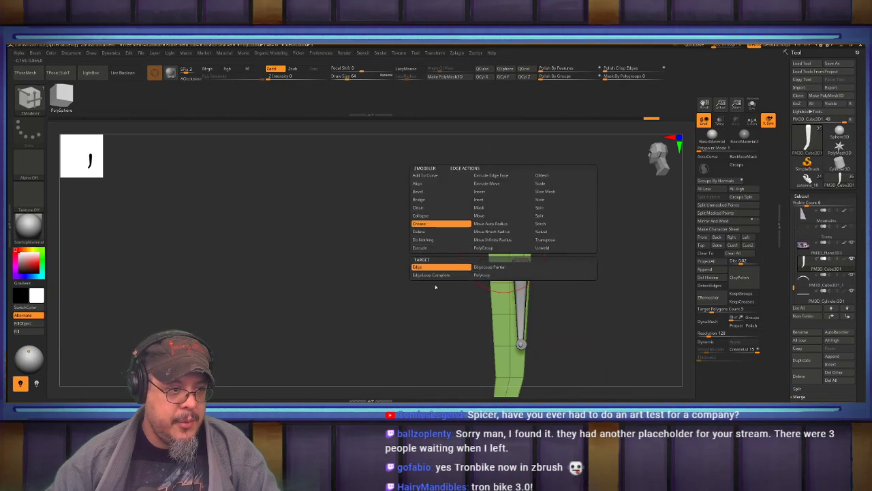
pyautogui.press('d')
pyautogui.moveTo(626, 258)
pyautogui.mouseDown()
pyautogui.moveTo(653, 266)
pyautogui.moveTo(639, 187)
pyautogui.moveTo(648, 231)
pyautogui.mouseUp()
pyautogui.moveTo(655, 196)
pyautogui.keyDown('alt'); pyautogui.mouseDown()
pyautogui.moveTo(648, 242)
pyautogui.moveTo(605, 216)
pyautogui.moveTo(611, 237)
pyautogui.mouseUp(); pyautogui.keyUp('alt')
pyautogui.hotkey('shift', 'f')
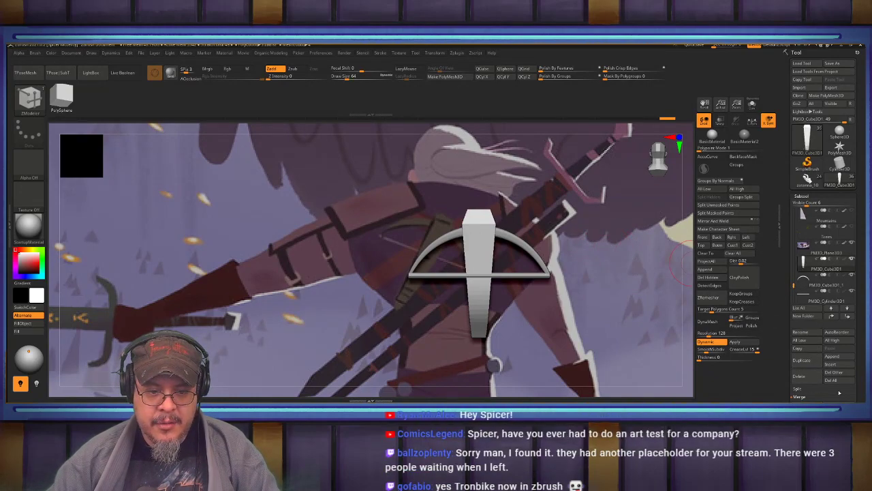
# Merge the bow and the bowstring down into the block's subtool, and show the rest of the scene's subtools
pyautogui.scroll(-3, 820, 395)
pyautogui.click(807, 345)
pyautogui.click(745, 358)
pyautogui.click(807, 344)
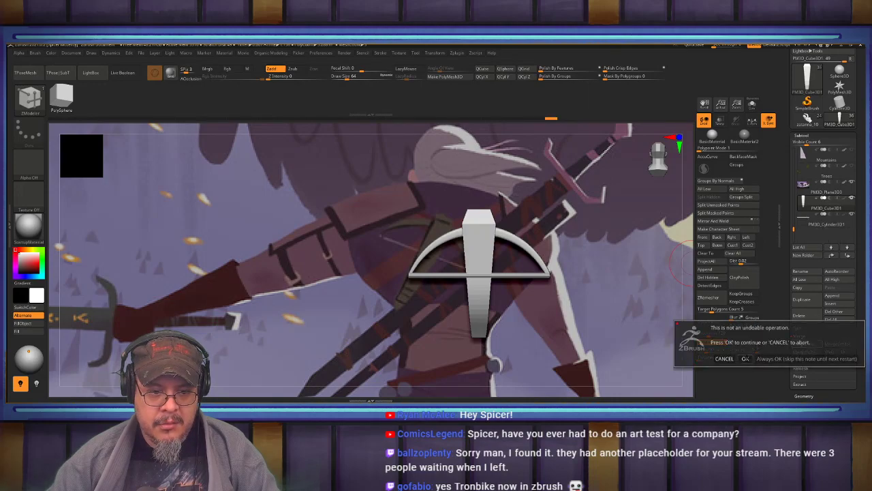
pyautogui.click(745, 359)
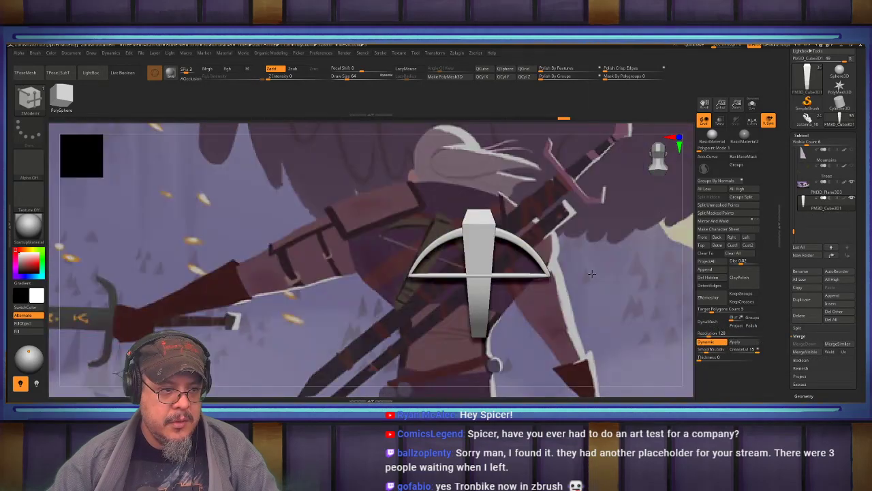
pyautogui.keyDown('shift'); pyautogui.click(851, 197); pyautogui.keyUp('shift')
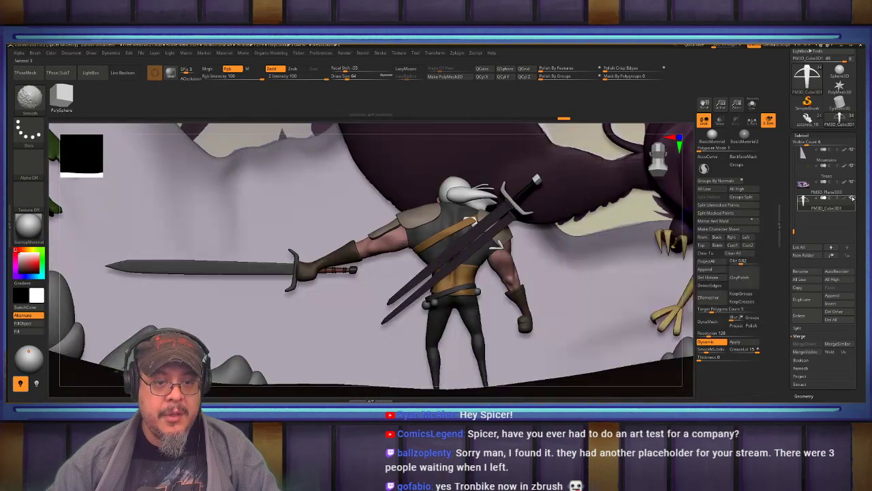
# Place the crossbow above the reference plane in the subtool order and shift it out until it clears the swordsman's back
pyautogui.click(823, 182)
pyautogui.keyDown('alt'); pyautogui.moveTo(595, 278); pyautogui.dragTo(515, 156); pyautogui.keyUp('alt')
pyautogui.press('w')
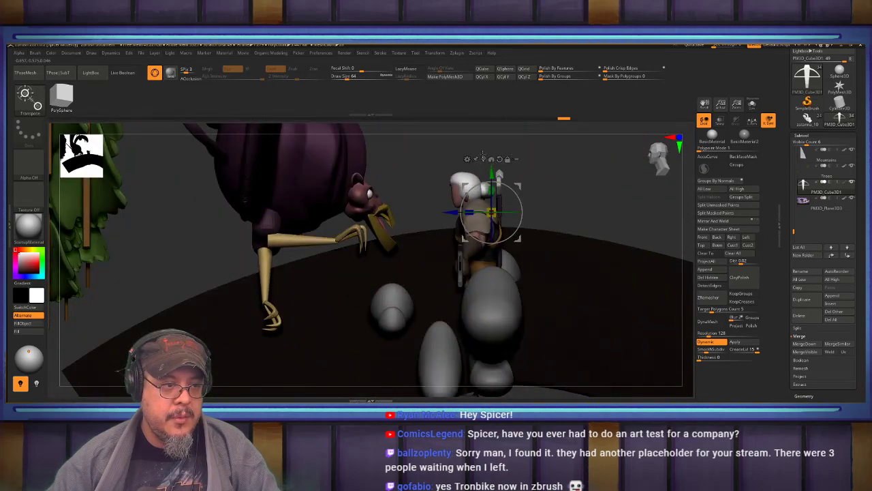
pyautogui.click(483, 159)
pyautogui.moveTo(618, 205); pyautogui.dragTo(528, 228)
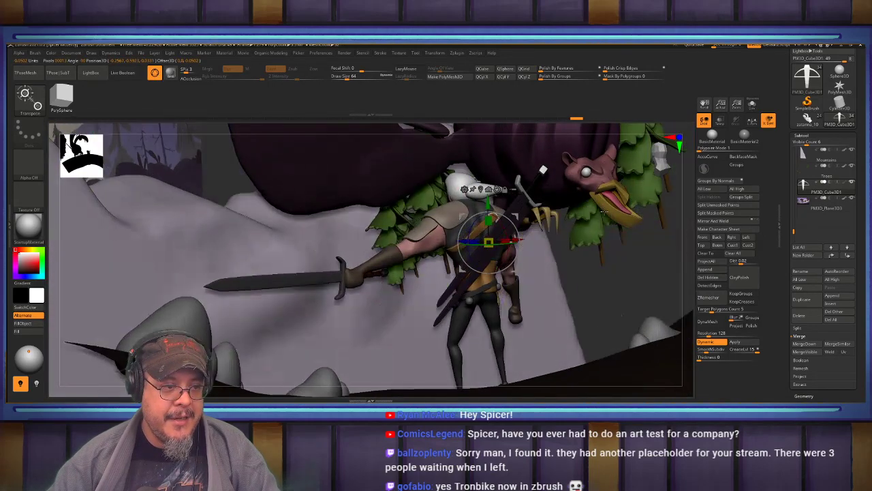
pyautogui.moveTo(464, 242); pyautogui.dragTo(478, 242)
pyautogui.moveTo(608, 234); pyautogui.dragTo(592, 235)
pyautogui.moveTo(542, 243); pyautogui.dragTo(525, 243)
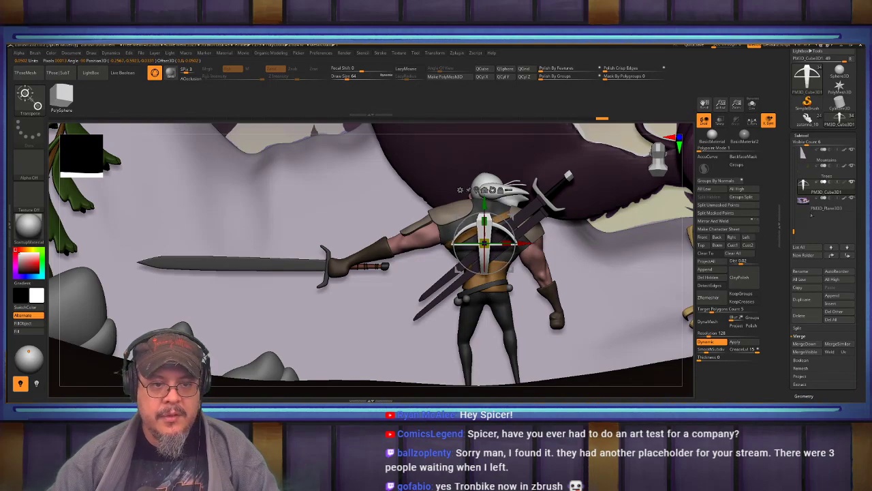
# Show only the crossbow and the reference plane, and reselect the crossbow over its painted counterpart
pyautogui.keyDown('shift'); pyautogui.click(851, 184); pyautogui.keyUp('shift')
pyautogui.click(851, 201)
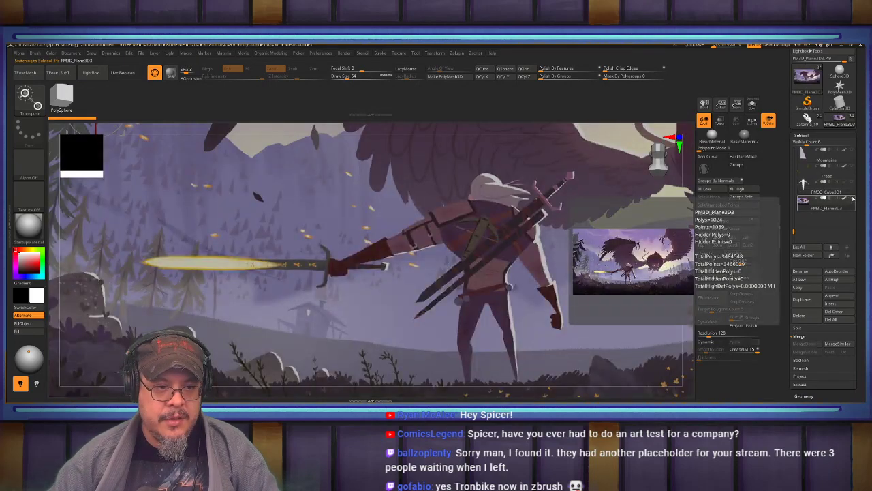
pyautogui.click(852, 184)
pyautogui.keyDown('alt'); pyautogui.moveTo(617, 232); pyautogui.dragTo(676, 261, button='right'); pyautogui.keyUp('alt')
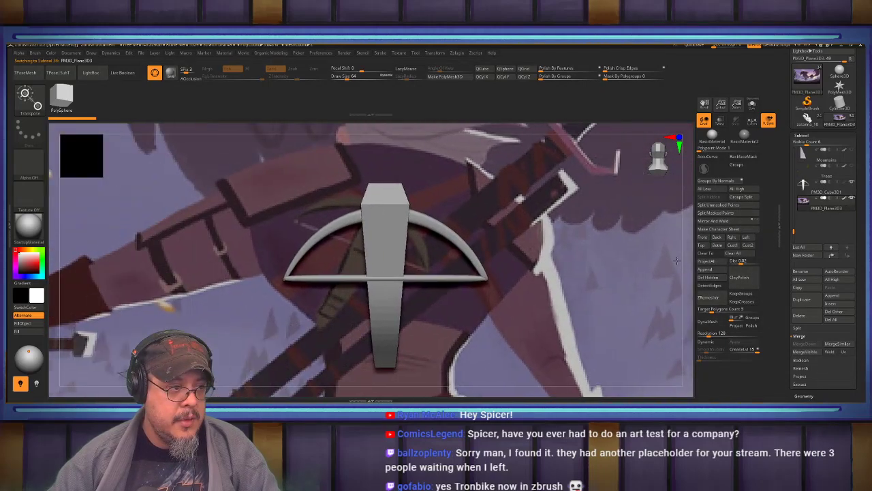
pyautogui.keyDown('alt'); pyautogui.moveTo(384, 251); pyautogui.dragTo(453, 257, button='right'); pyautogui.keyUp('alt')
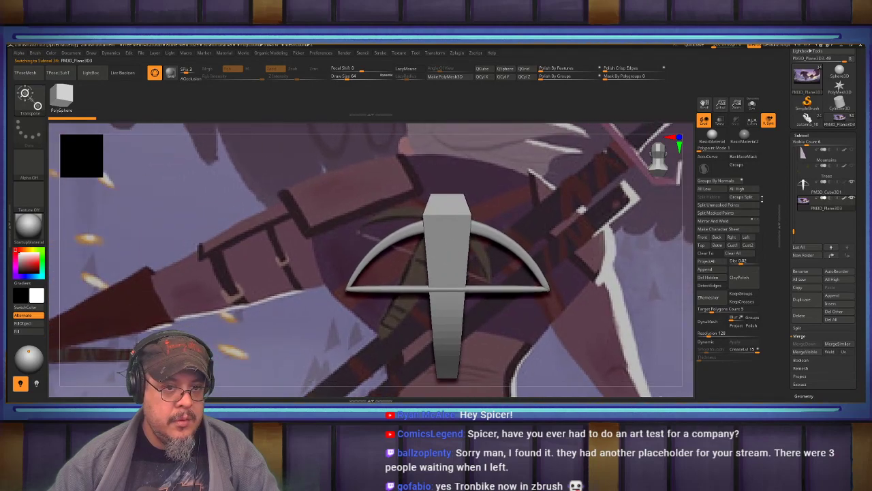
pyautogui.click(838, 194)
# Rotate, scale down, and move the crossbow to match the angle, size, and position of the painted crossbow
pyautogui.moveTo(469, 264); pyautogui.dragTo(456, 247)
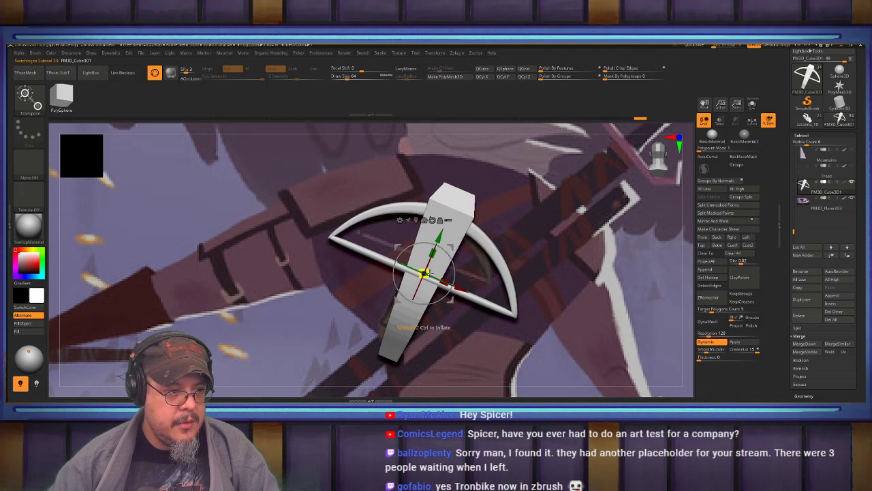
pyautogui.moveTo(435, 279); pyautogui.dragTo(412, 269)
pyautogui.hotkey('ctrl', 'z')
pyautogui.moveTo(440, 235); pyautogui.dragTo(444, 226)
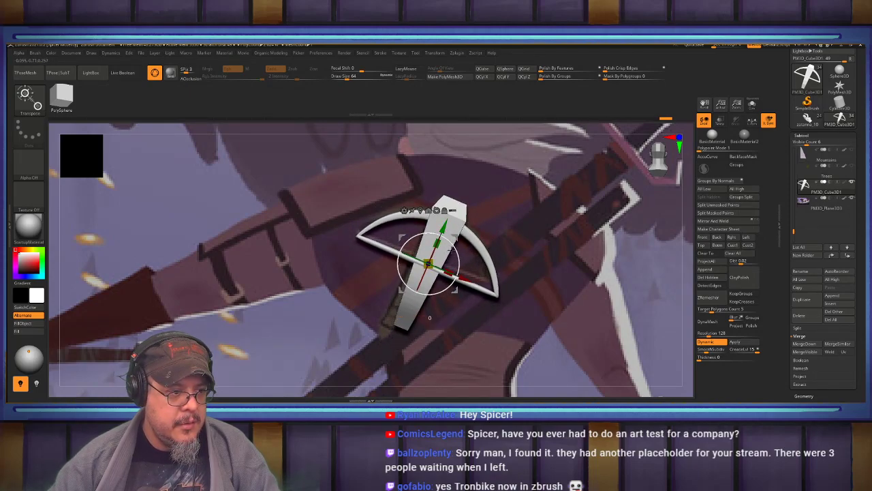
pyautogui.moveTo(464, 280); pyautogui.dragTo(459, 279)
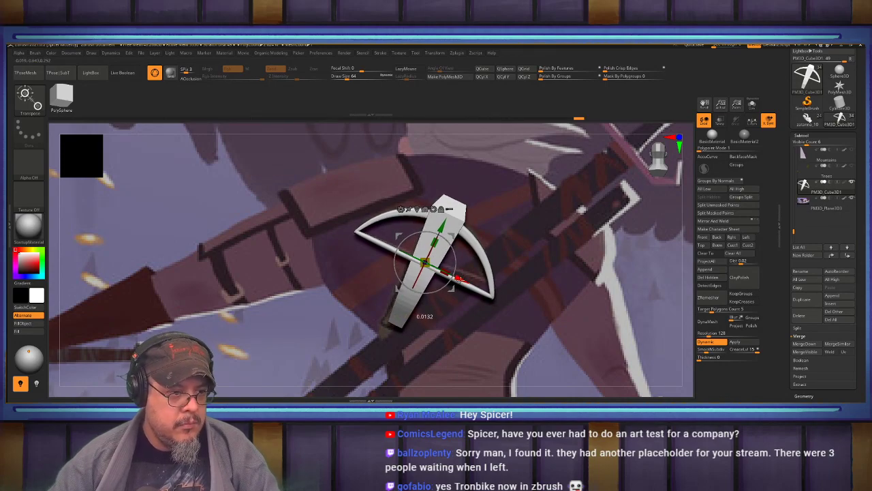
pyautogui.moveTo(433, 245); pyautogui.dragTo(445, 224)
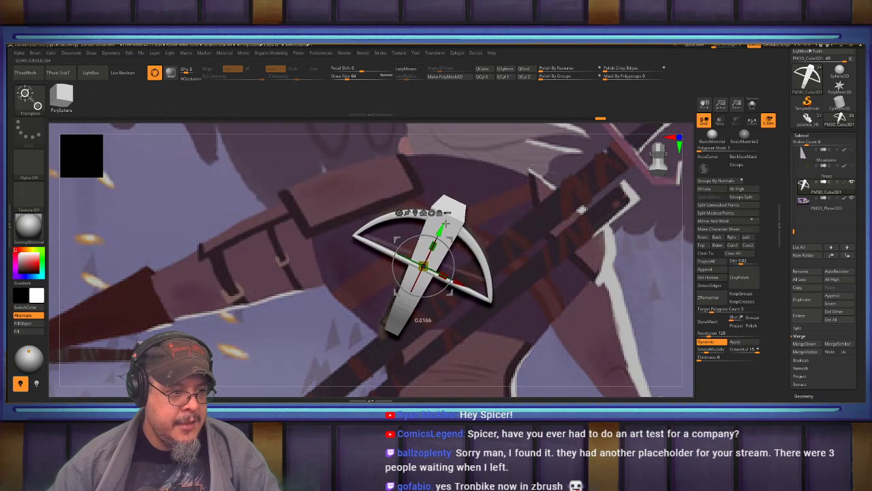
# Pick a muted golden brown and fill the whole crossbow with it
pyautogui.press('q')
pyautogui.moveTo(525, 241)
pyautogui.mouseDown()
pyautogui.moveTo(540, 244)
pyautogui.moveTo(528, 245)
pyautogui.moveTo(539, 255)
pyautogui.mouseUp()
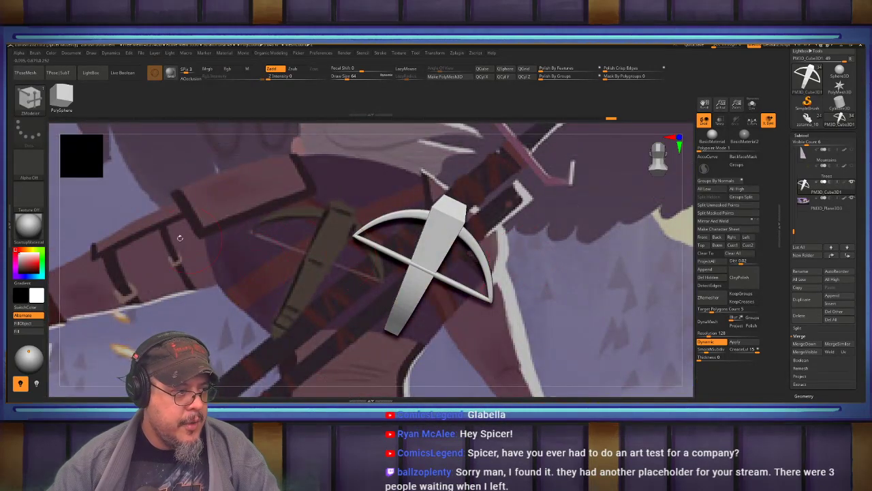
pyautogui.click(25, 252)
pyautogui.moveTo(26, 250); pyautogui.dragTo(28, 250)
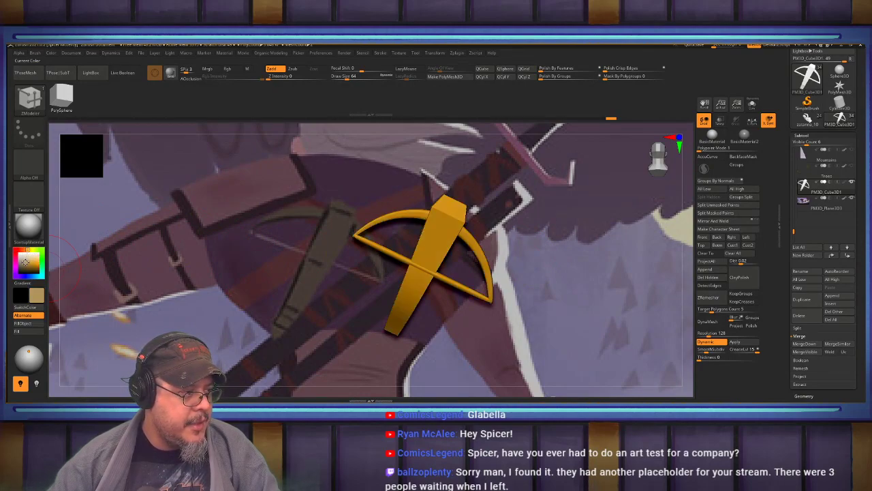
pyautogui.moveTo(25, 263); pyautogui.dragTo(70, 265)
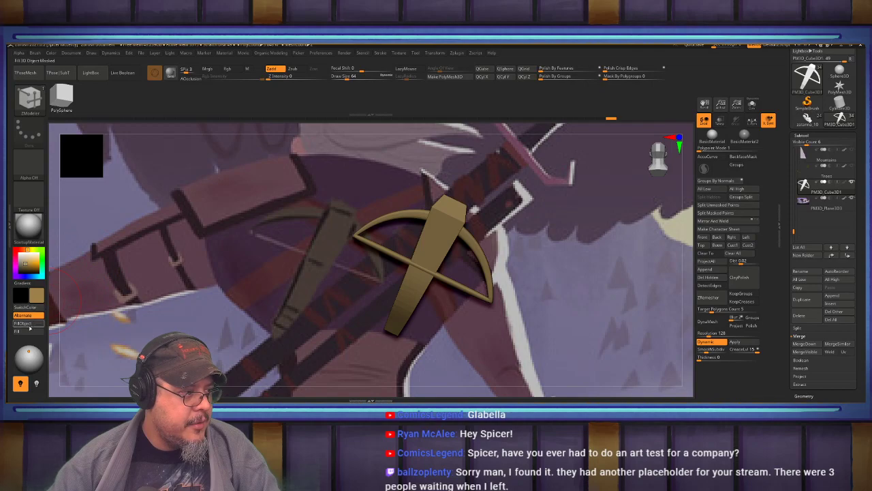
pyautogui.hotkey('ctrl', 'shift')
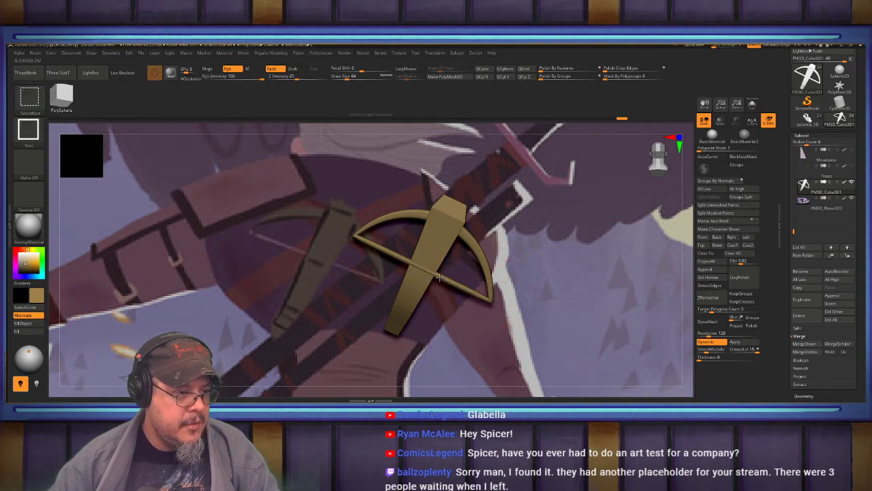
pyautogui.keyDown('ctrl'); pyautogui.keyDown('shift'); pyautogui.click(439, 277); pyautogui.keyUp('shift'); pyautogui.keyUp('ctrl')
pyautogui.keyDown('ctrl'); pyautogui.keyDown('shift'); pyautogui.moveTo(512, 291); pyautogui.dragTo(551, 321); pyautogui.keyUp('shift'); pyautogui.keyUp('ctrl')
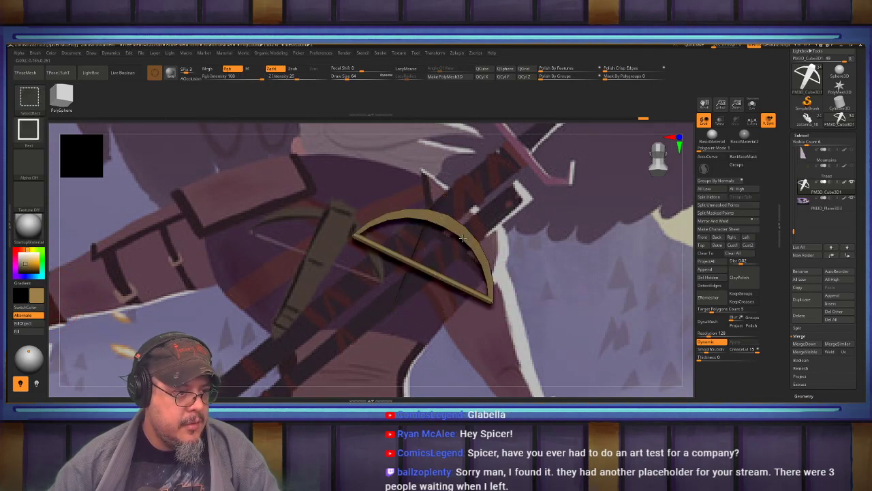
pyautogui.keyDown('ctrl'); pyautogui.keyDown('shift'); pyautogui.click(462, 238); pyautogui.keyUp('shift'); pyautogui.keyUp('ctrl')
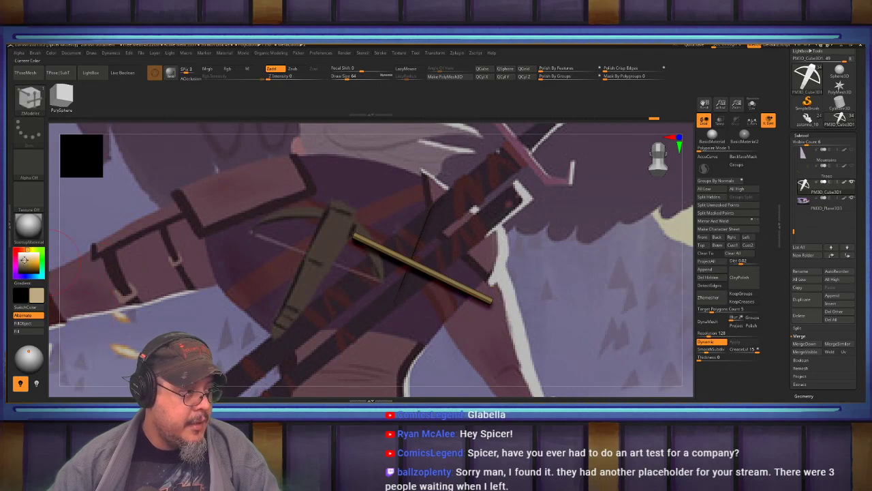
pyautogui.click(24, 327)
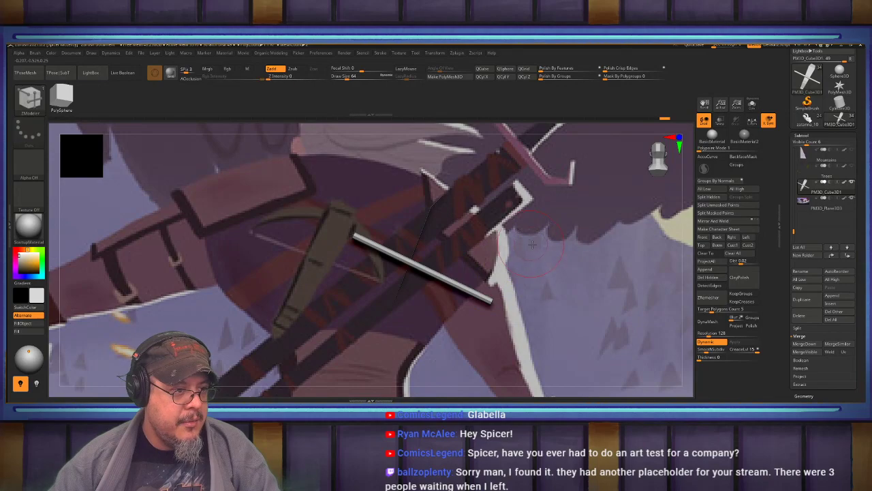
pyautogui.moveTo(512, 237); pyautogui.dragTo(540, 249)
pyautogui.hotkey('ctrl', 'z')
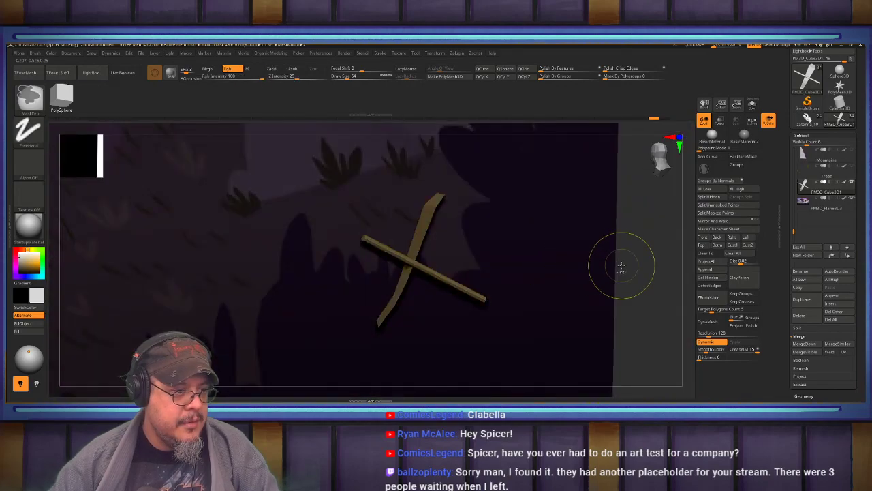
pyautogui.hotkey('ctrl', 'z')
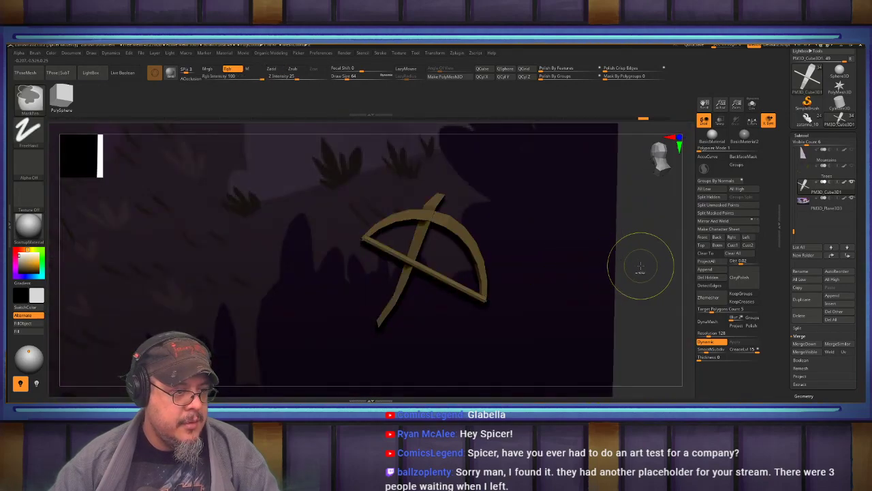
pyautogui.hotkey('ctrl', 'z')
pyautogui.hotkey('ctrl', 'shift', 'z')
pyautogui.hotkey('ctrl', 'shift', 'z')
# Hide the crossbow's stock and bow, fill the bowstring with off-white, and show the whole crossbow again
pyautogui.keyDown('ctrl'); pyautogui.keyDown('shift'); pyautogui.moveTo(516, 341); pyautogui.dragTo(472, 279); pyautogui.keyUp('shift'); pyautogui.keyUp('ctrl')
pyautogui.keyDown('ctrl'); pyautogui.keyDown('shift'); pyautogui.click(559, 298); pyautogui.keyUp('shift'); pyautogui.keyUp('ctrl')
pyautogui.moveTo(645, 293); pyautogui.dragTo(634, 288)
pyautogui.hotkey('ctrl', 'shift')
pyautogui.keyDown('ctrl'); pyautogui.keyDown('shift'); pyautogui.click(449, 215); pyautogui.keyUp('shift'); pyautogui.keyUp('ctrl')
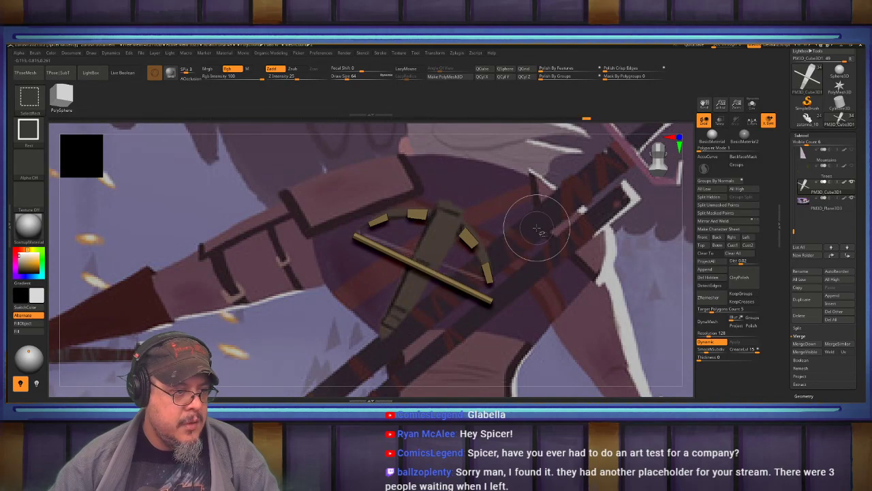
pyautogui.keyDown('ctrl'); pyautogui.keyDown('shift'); pyautogui.moveTo(439, 312); pyautogui.dragTo(398, 252); pyautogui.keyUp('shift'); pyautogui.keyUp('ctrl')
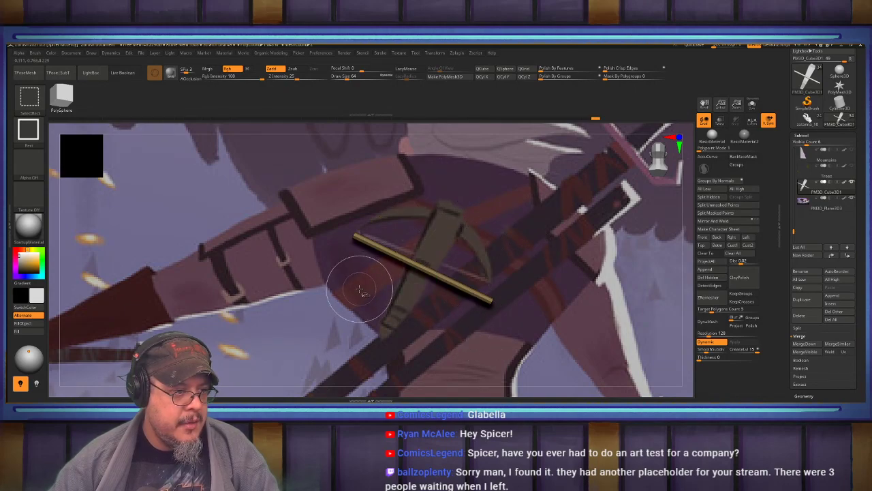
pyautogui.click(25, 324)
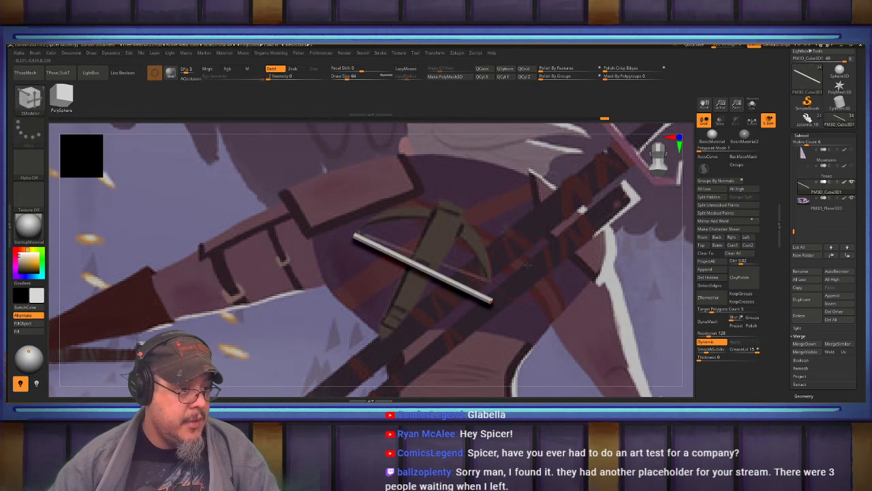
pyautogui.keyDown('ctrl'); pyautogui.keyDown('shift'); pyautogui.click(686, 281); pyautogui.keyUp('shift'); pyautogui.keyUp('ctrl')
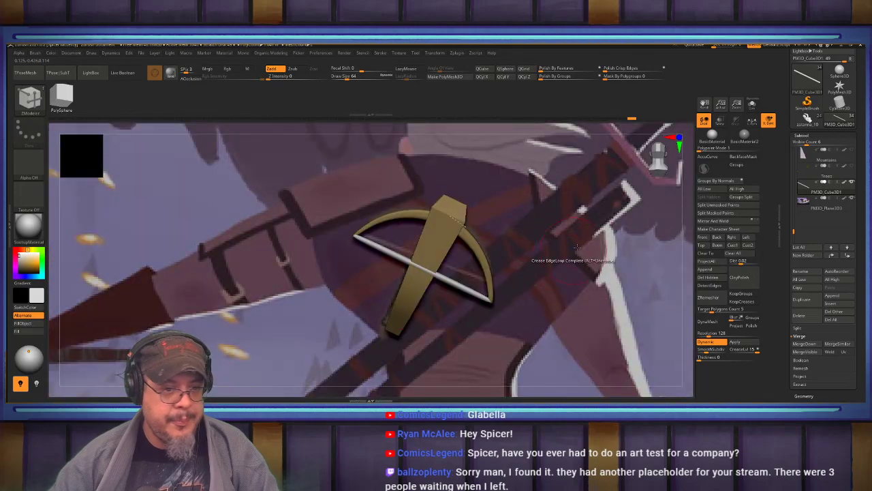
# Show the rest of the scene's subtools and move the crossbow in against the swordsman's back
pyautogui.keyDown('shift'); pyautogui.click(852, 183); pyautogui.keyUp('shift')
pyautogui.keyDown('shift'); pyautogui.click(852, 183); pyautogui.keyUp('shift')
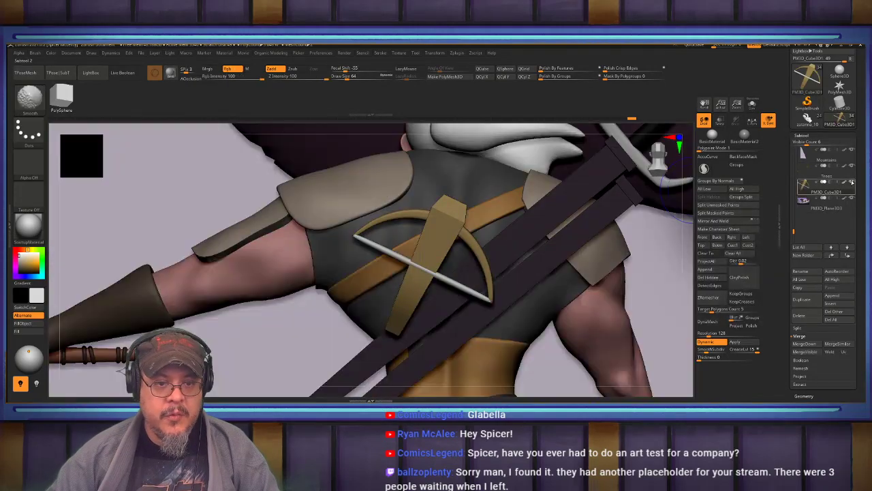
pyautogui.moveTo(545, 216); pyautogui.dragTo(590, 223, button='right')
pyautogui.press('w')
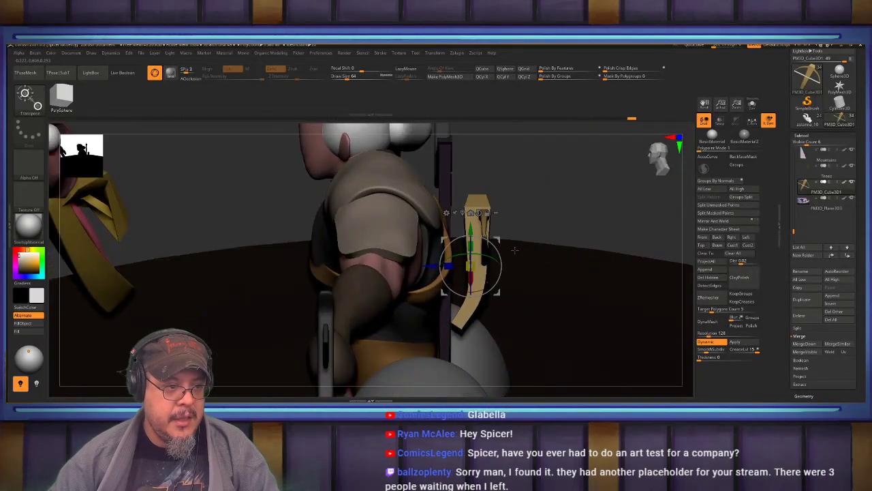
pyautogui.moveTo(429, 266); pyautogui.dragTo(410, 266)
pyautogui.press('q')
pyautogui.moveTo(530, 246); pyautogui.dragTo(489, 262, button='right')
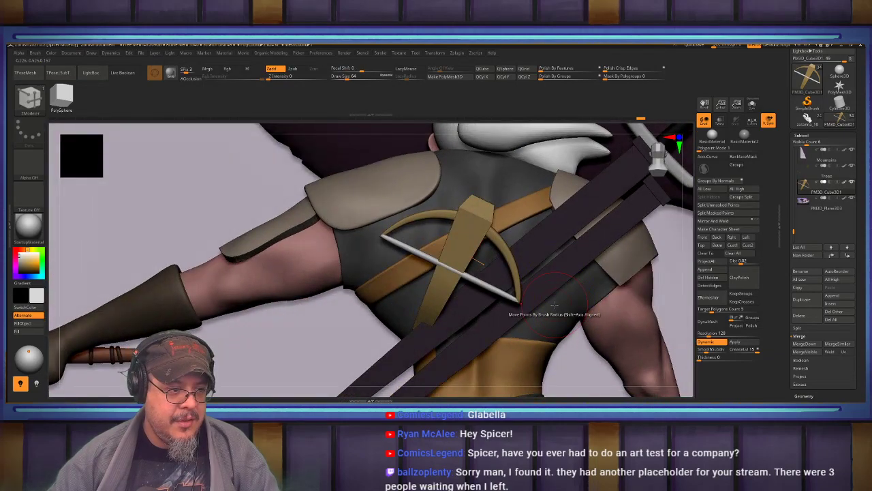
# Nudge the crossbow along its own axes on the back, slightly up and away from the swords
pyautogui.press('w')
pyautogui.moveTo(481, 255); pyautogui.dragTo(472, 224)
pyautogui.moveTo(491, 279); pyautogui.dragTo(486, 276)
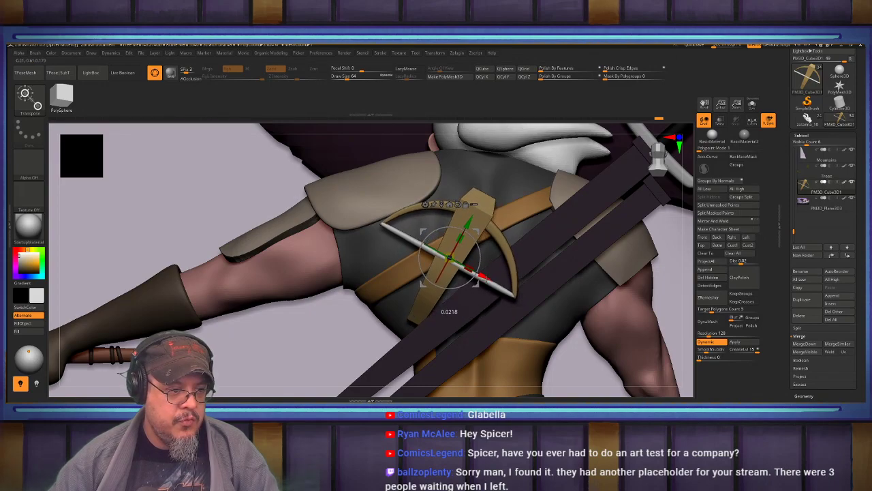
pyautogui.press('q')
pyautogui.moveTo(519, 248)
pyautogui.keyDown('ctrl'); pyautogui.mouseDown(button='right')
pyautogui.moveTo(400, 180)
pyautogui.moveTo(325, 166)
pyautogui.mouseUp(button='right'); pyautogui.keyUp('ctrl')
pyautogui.keyDown('ctrl'); pyautogui.moveTo(471, 211); pyautogui.dragTo(590, 259, button='right'); pyautogui.keyUp('ctrl')
# Solo the reference plane and examine the painted house and foreground for the next piece to block out
pyautogui.click(823, 206)
pyautogui.click(752, 104)
pyautogui.keyDown('alt'); pyautogui.moveTo(235, 292); pyautogui.dragTo(436, 288, button='right'); pyautogui.keyUp('alt')
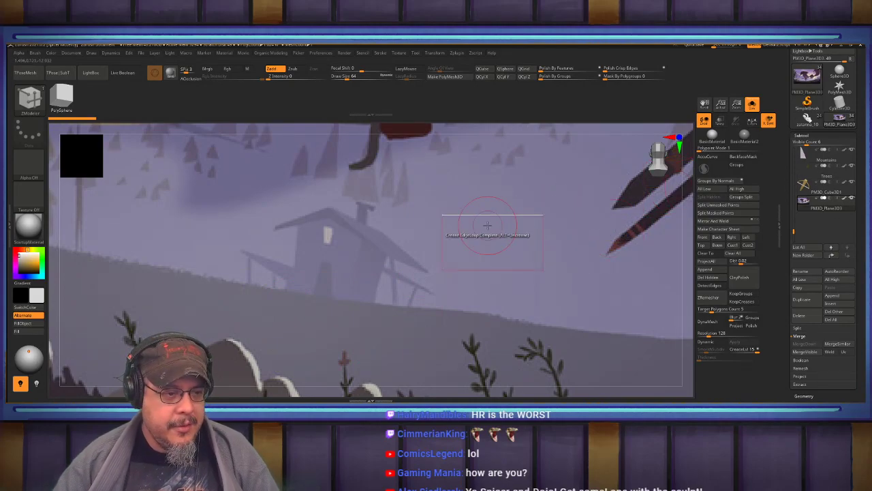
pyautogui.press('f')
pyautogui.keyDown('alt'); pyautogui.moveTo(637, 284); pyautogui.dragTo(655, 243); pyautogui.keyUp('alt')
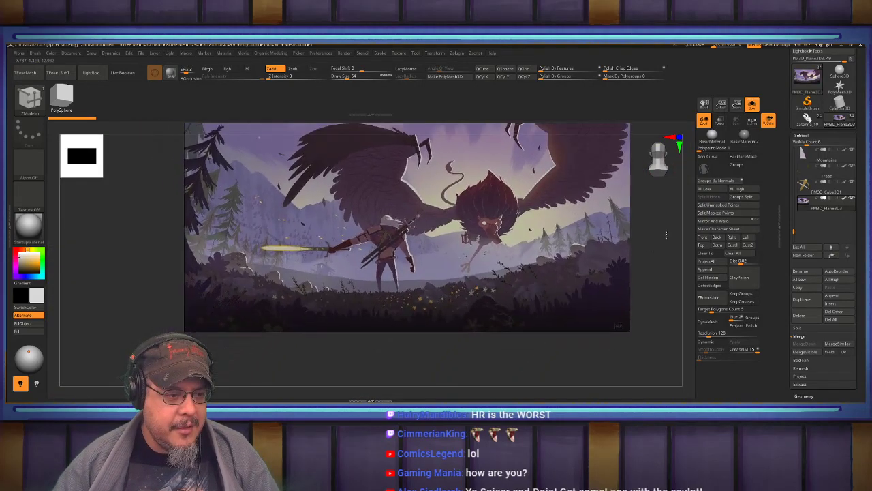
pyautogui.keyDown('ctrl'); pyautogui.moveTo(424, 148); pyautogui.dragTo(495, 353, button='right'); pyautogui.keyUp('ctrl')
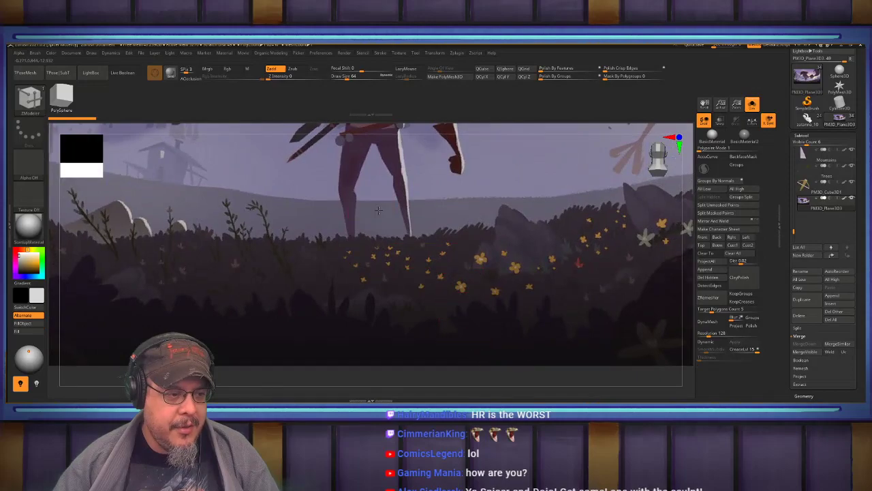
pyautogui.keyDown('alt'); pyautogui.moveTo(375, 210); pyautogui.dragTo(494, 318, button='right'); pyautogui.keyUp('alt')
pyautogui.keyDown('alt'); pyautogui.moveTo(373, 322); pyautogui.dragTo(490, 262, button='right'); pyautogui.keyUp('alt')
pyautogui.keyDown('ctrl'); pyautogui.moveTo(479, 220); pyautogui.dragTo(525, 258, button='right'); pyautogui.keyUp('ctrl')
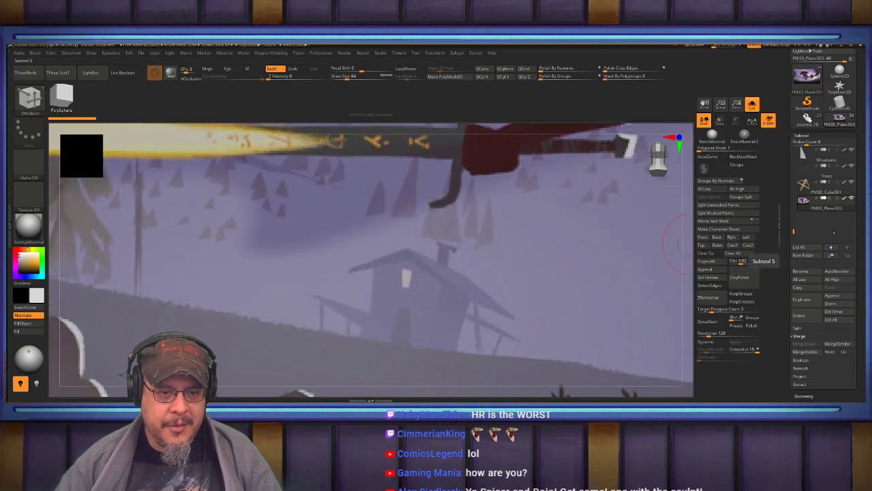
# Insert a cube subtool below the reference plane, leave solo view, rebuild it with QCube, and activate its transform gizmo
pyautogui.click(830, 303)
pyautogui.click(575, 292)
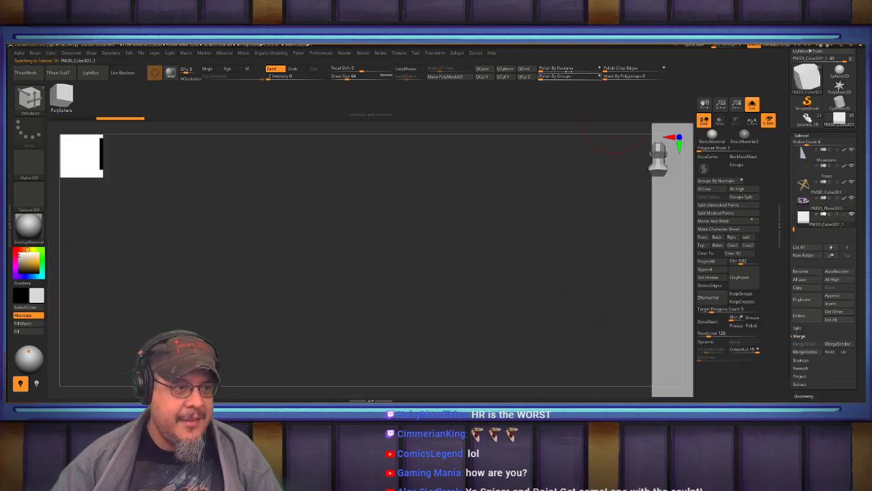
pyautogui.press('f')
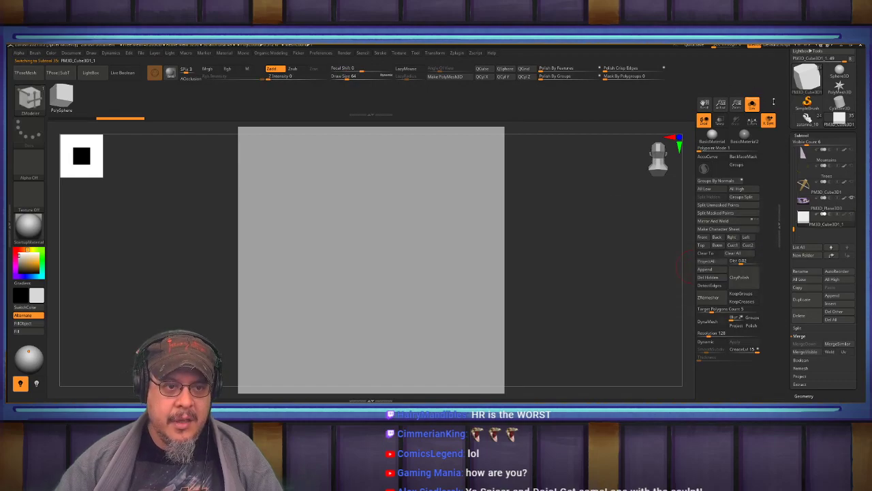
pyautogui.click(752, 104)
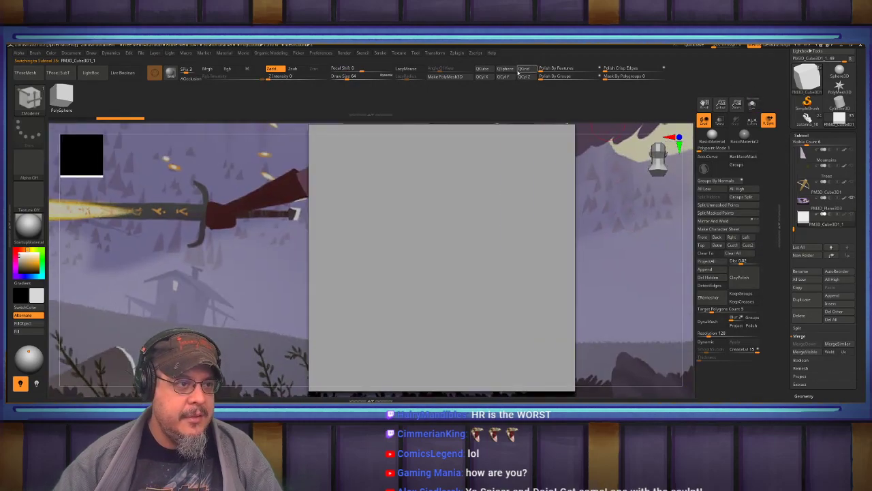
pyautogui.click(477, 72)
pyautogui.keyDown('alt'); pyautogui.moveTo(580, 266); pyautogui.dragTo(619, 204); pyautogui.keyUp('alt')
pyautogui.keyDown('alt'); pyautogui.moveTo(594, 235); pyautogui.dragTo(622, 248); pyautogui.keyUp('alt')
pyautogui.press('w')
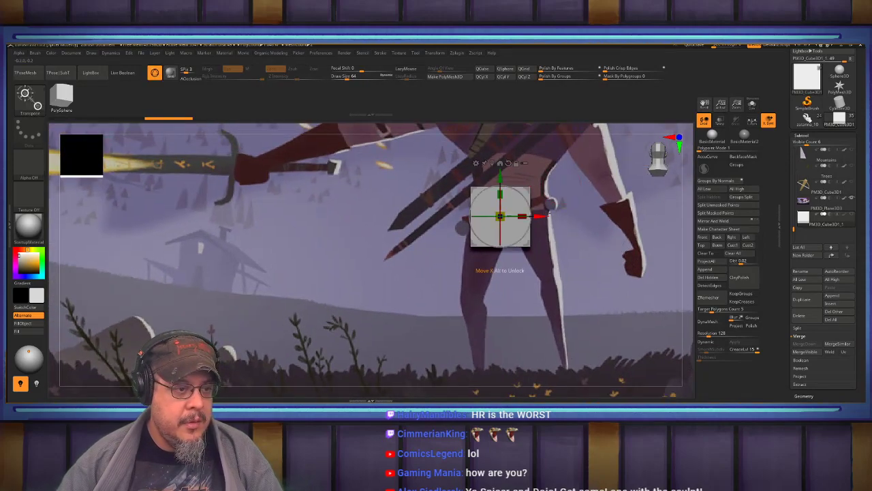
# Scale the cube taller into a house block, shift it clear of the swordsman, and show its polyframe
pyautogui.moveTo(500, 178); pyautogui.dragTo(498, 250)
pyautogui.moveTo(540, 289)
pyautogui.mouseDown()
pyautogui.moveTo(379, 289)
pyautogui.moveTo(510, 260)
pyautogui.moveTo(505, 293)
pyautogui.mouseUp()
pyautogui.press('q')
pyautogui.press('w')
pyautogui.moveTo(442, 246); pyautogui.dragTo(442, 232)
pyautogui.press('q')
pyautogui.hotkey('shift', 'f')
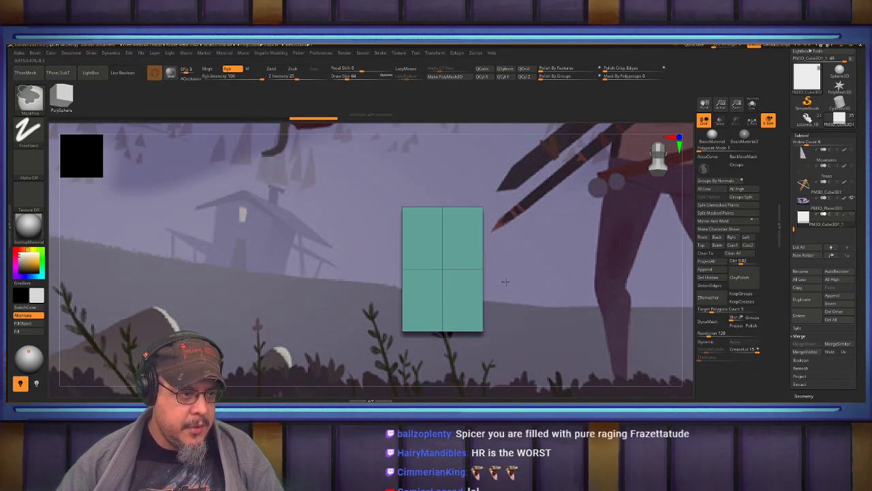
# Narrow the block's middle edge row to 0.8256 using a mask, and widen the whole block
pyautogui.keyDown('ctrl'); pyautogui.moveTo(675, 266); pyautogui.dragTo(345, 282); pyautogui.keyUp('ctrl')
pyautogui.press('w')
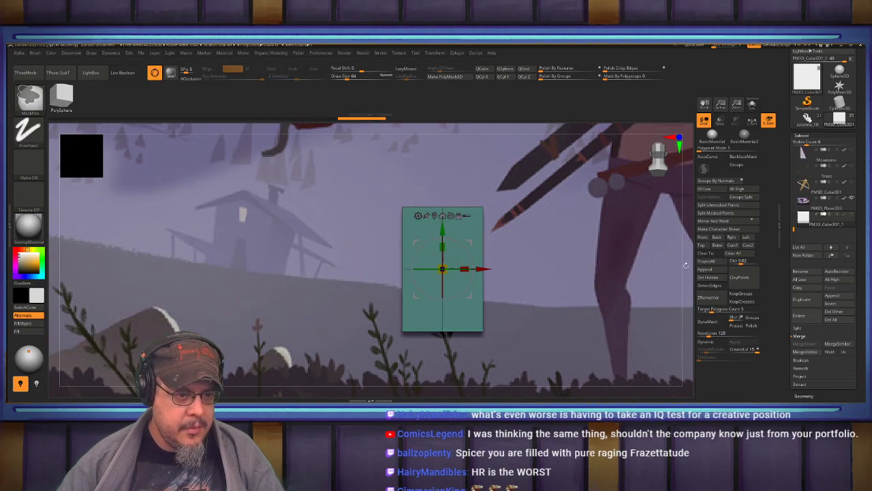
pyautogui.moveTo(463, 269); pyautogui.dragTo(454, 265)
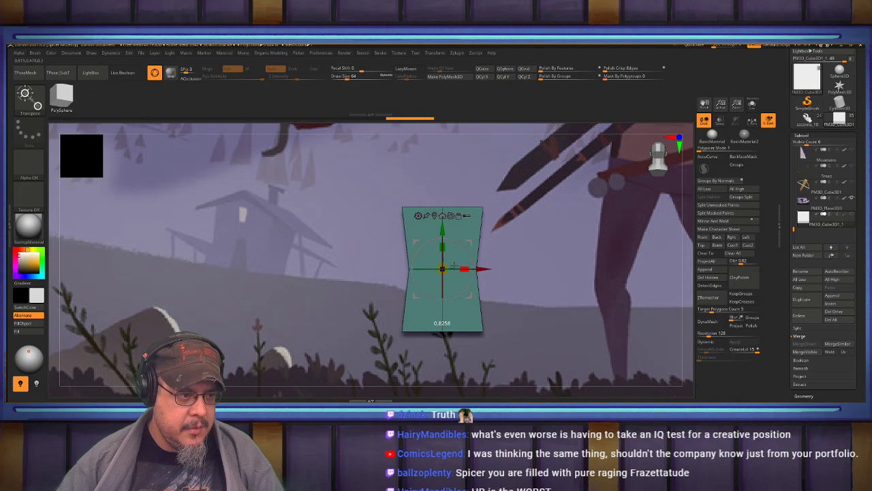
pyautogui.press('q')
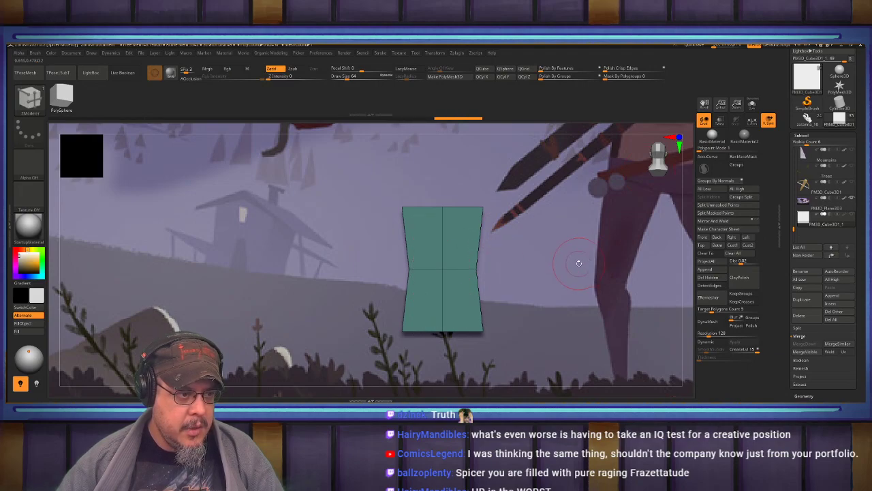
pyautogui.press('w')
pyautogui.moveTo(466, 267); pyautogui.dragTo(476, 267)
pyautogui.press('q')
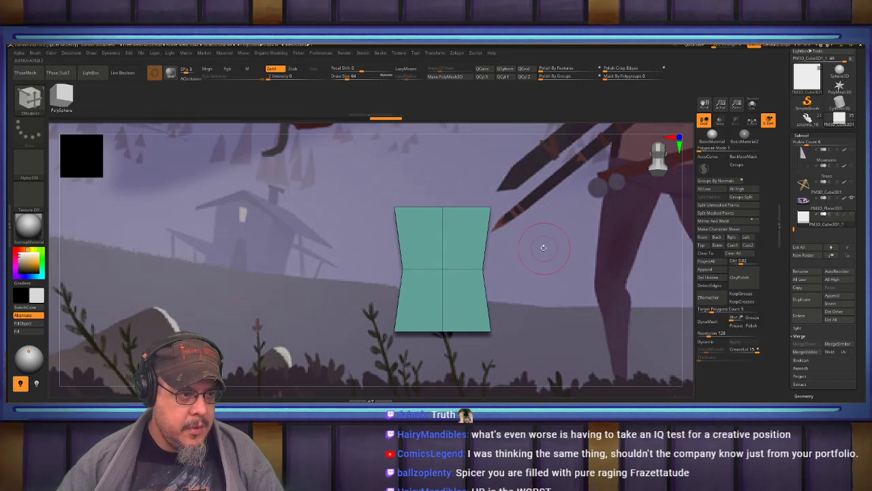
# Lower the block's two outer top corners to form a gabled peak, and clear the mask
pyautogui.keyDown('ctrl'); pyautogui.keyDown('alt'); pyautogui.moveTo(374, 184); pyautogui.dragTo(406, 224); pyautogui.keyUp('alt'); pyautogui.keyUp('ctrl')
pyautogui.keyDown('ctrl'); pyautogui.keyDown('alt'); pyautogui.moveTo(478, 184); pyautogui.dragTo(509, 233); pyautogui.keyUp('alt'); pyautogui.keyUp('ctrl')
pyautogui.press('w')
pyautogui.moveTo(443, 224); pyautogui.dragTo(443, 243)
pyautogui.press('q')
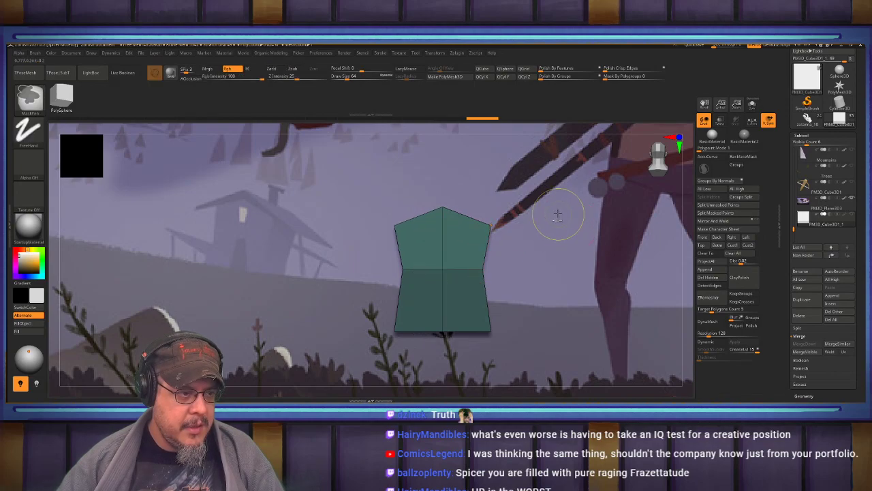
pyautogui.keyDown('ctrl'); pyautogui.moveTo(676, 258); pyautogui.dragTo(689, 261); pyautogui.keyUp('ctrl')
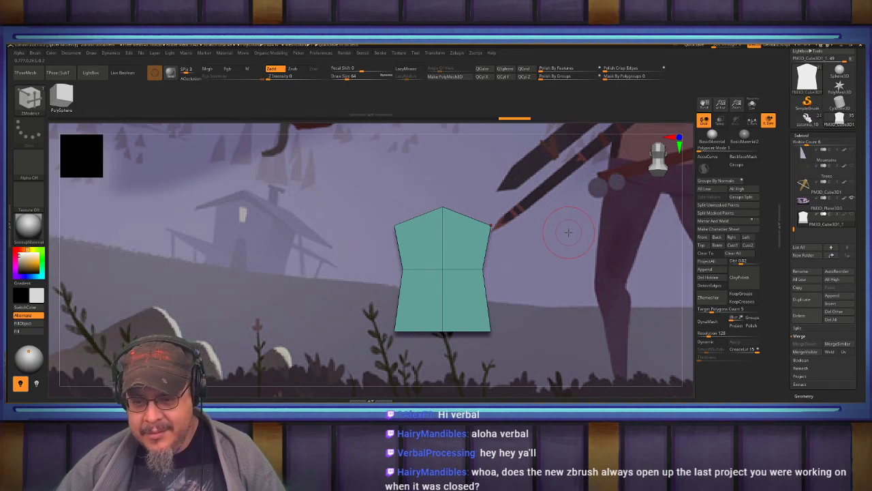
# Insert another cube subtool for the roof, make the house body visible, and rebuild the new cube with QCube
pyautogui.moveTo(498, 241)
pyautogui.keyDown('ctrl'); pyautogui.mouseDown(button='right')
pyautogui.moveTo(504, 250)
pyautogui.moveTo(525, 248)
pyautogui.moveTo(522, 268)
pyautogui.moveTo(498, 239)
pyautogui.moveTo(510, 281)
pyautogui.mouseUp(button='right'); pyautogui.keyUp('ctrl')
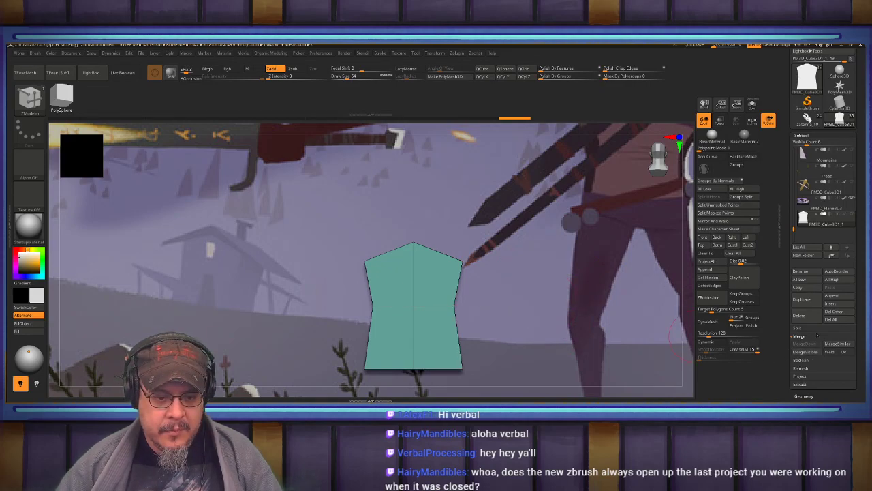
pyautogui.click(834, 308)
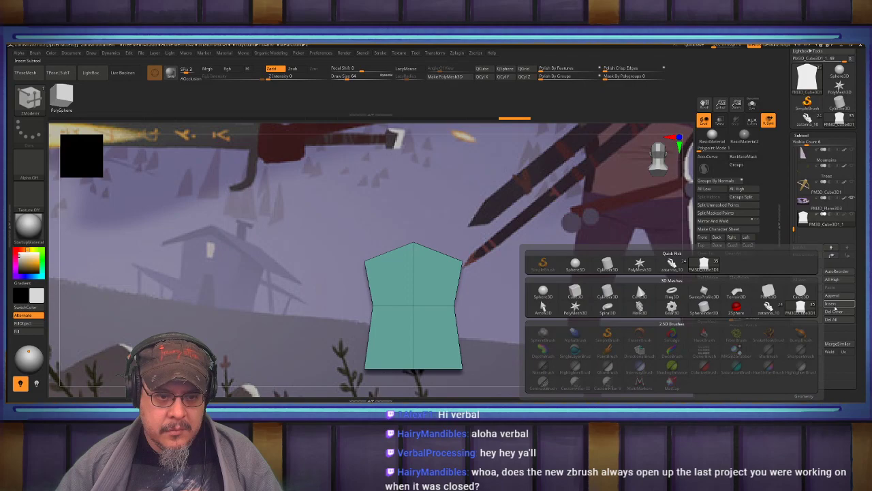
pyautogui.click(575, 293)
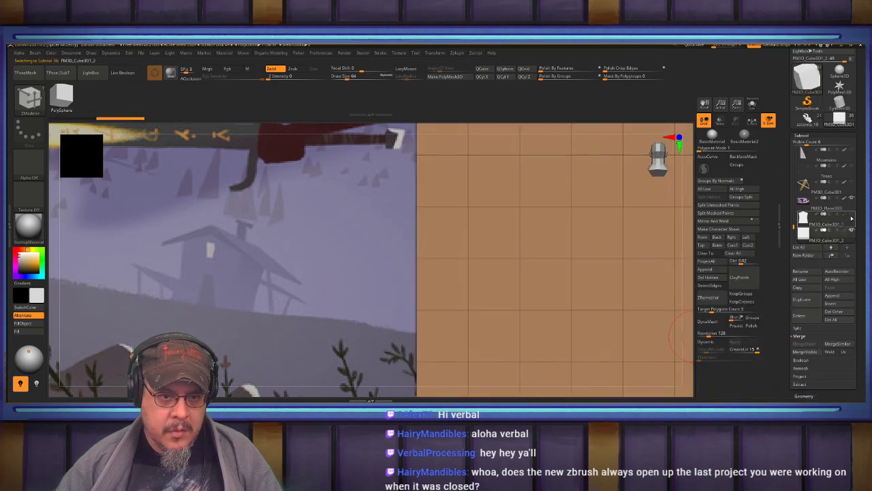
pyautogui.click(852, 217)
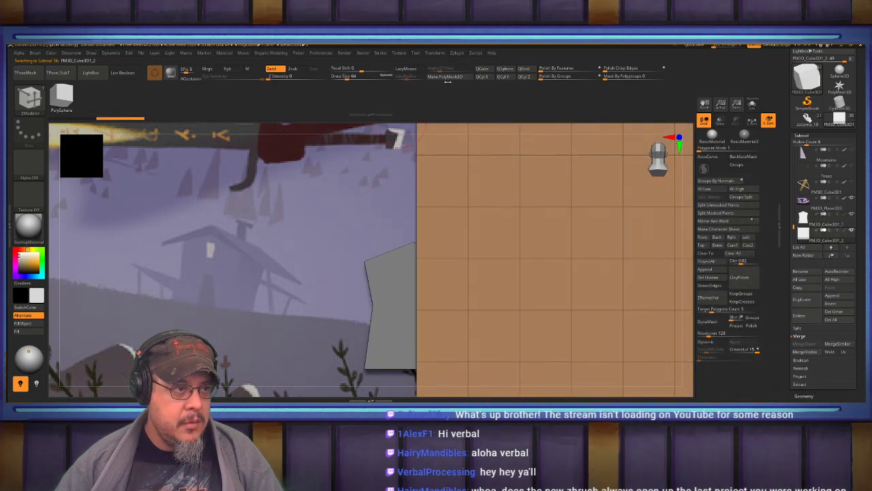
pyautogui.click(484, 71)
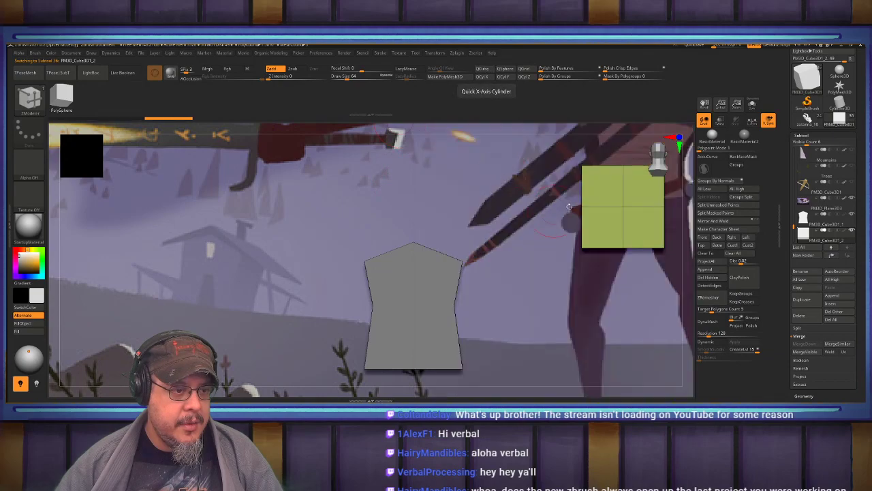
# Scale the new cube down vertically into a thin roof slab
pyautogui.press('w')
pyautogui.moveTo(623, 180); pyautogui.dragTo(618, 243)
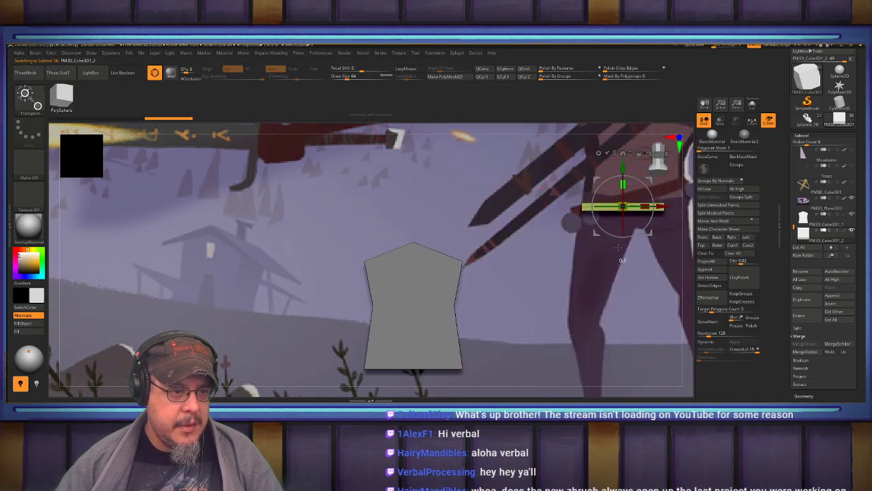
pyautogui.moveTo(623, 186); pyautogui.dragTo(623, 219)
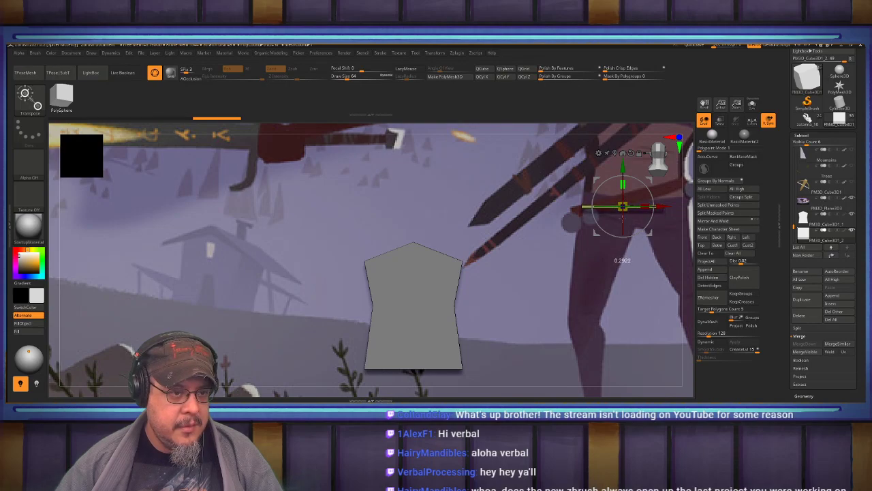
# Select the house body and bring it to the centre of the scene, over the swordsman's hips
pyautogui.press('q')
pyautogui.keyDown('alt'); pyautogui.click(419, 300); pyautogui.keyUp('alt')
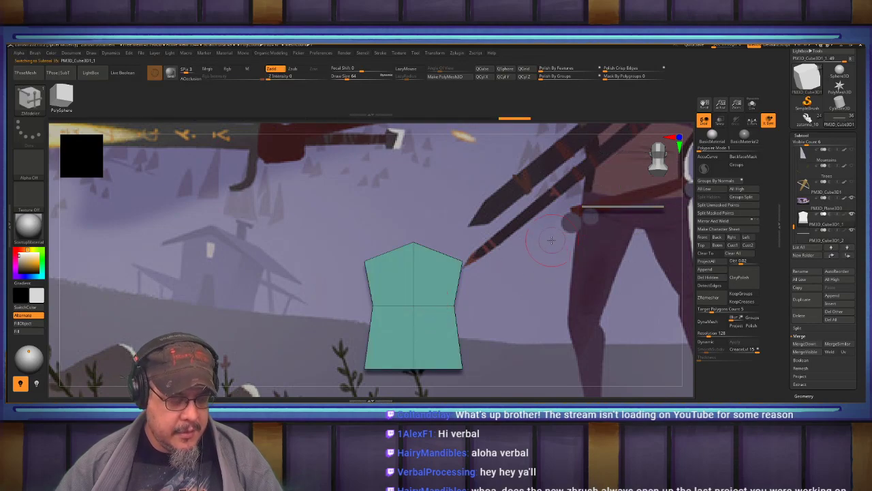
pyautogui.press('w')
pyautogui.click(413, 271)
pyautogui.keyDown('alt'); pyautogui.moveTo(449, 253); pyautogui.dragTo(297, 307); pyautogui.keyUp('alt')
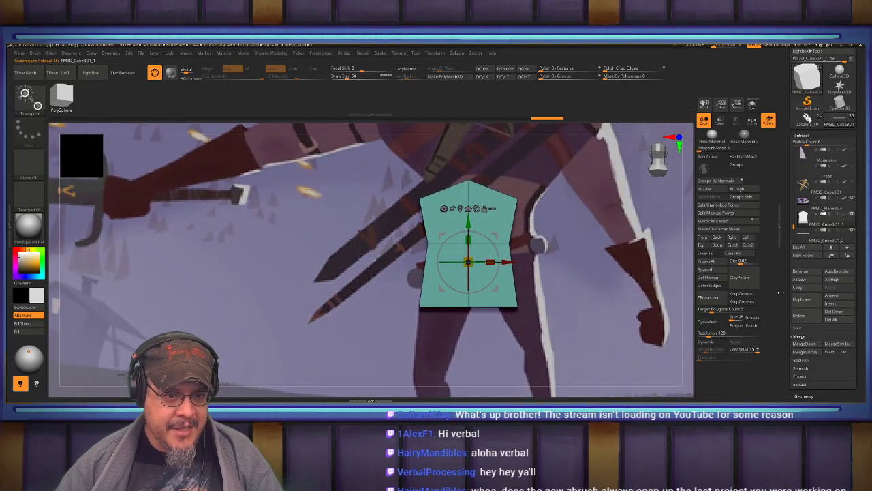
# Place the thin roof slab at the house's peak and tilt it down along the gable's slope
pyautogui.moveTo(468, 223); pyautogui.dragTo(468, 135)
pyautogui.keyDown('alt'); pyautogui.moveTo(558, 151); pyautogui.dragTo(565, 274); pyautogui.keyUp('alt')
pyautogui.moveTo(447, 240); pyautogui.dragTo(477, 265)
pyautogui.keyDown('shift'); pyautogui.moveTo(482, 265); pyautogui.dragTo(549, 269, button='right'); pyautogui.keyUp('shift')
pyautogui.moveTo(467, 266)
pyautogui.mouseDown()
pyautogui.moveTo(516, 270)
pyautogui.moveTo(499, 268)
pyautogui.mouseUp()
# Nudge the roof slab at the peak and mirror it across to cover both slopes of the gable
pyautogui.press('q')
pyautogui.moveTo(665, 265); pyautogui.dragTo(615, 265, button='right')
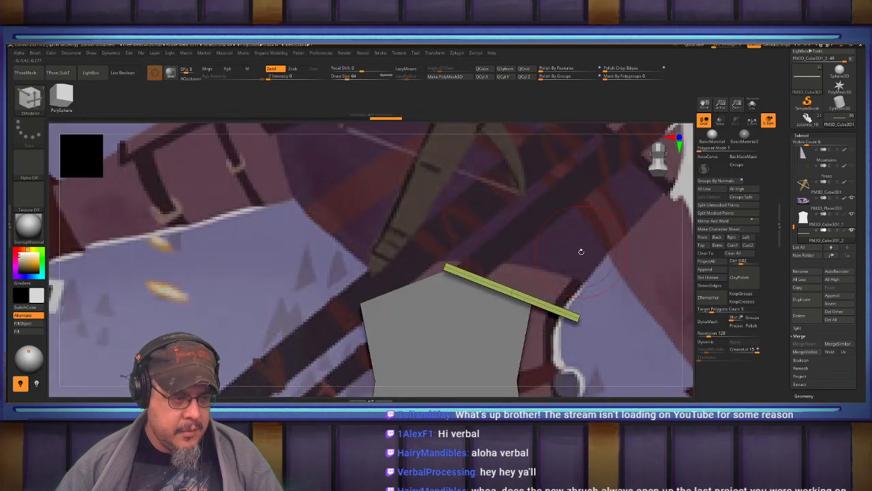
pyautogui.press('w')
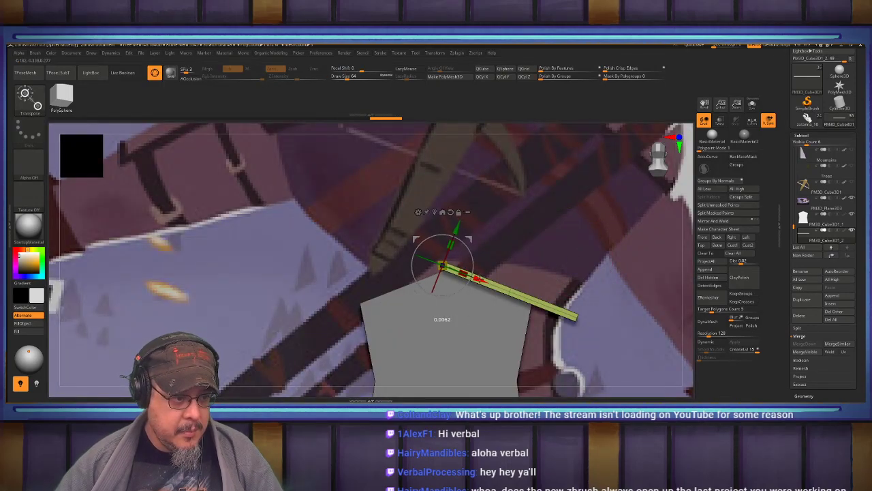
pyautogui.press('q')
pyautogui.press('space')
pyautogui.click(542, 363)
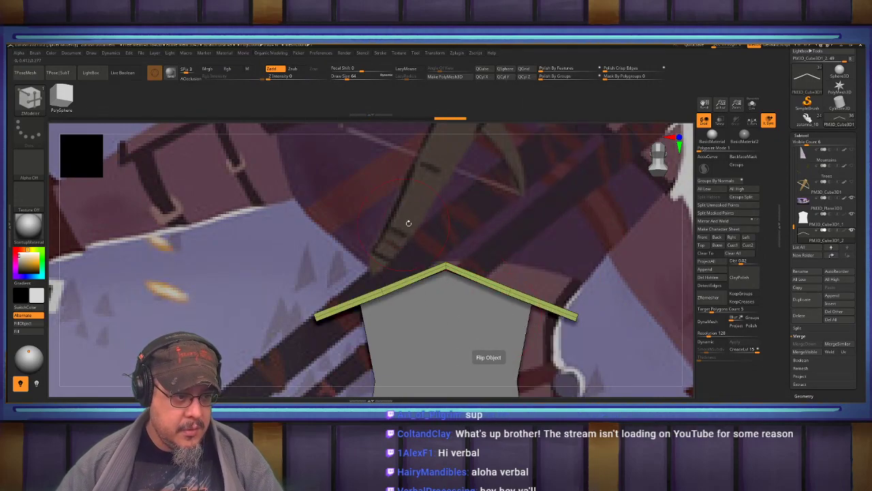
pyautogui.keyDown('ctrl'); pyautogui.moveTo(590, 258); pyautogui.dragTo(570, 268, button='right'); pyautogui.keyUp('ctrl')
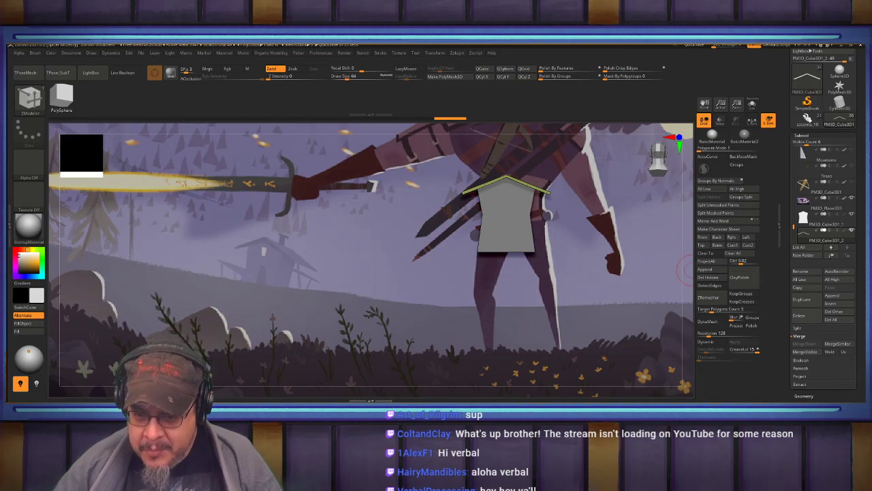
# Load the bearded Viking Thor figure tool from a folder on the desktop
pyautogui.scroll(3, 805, 89)
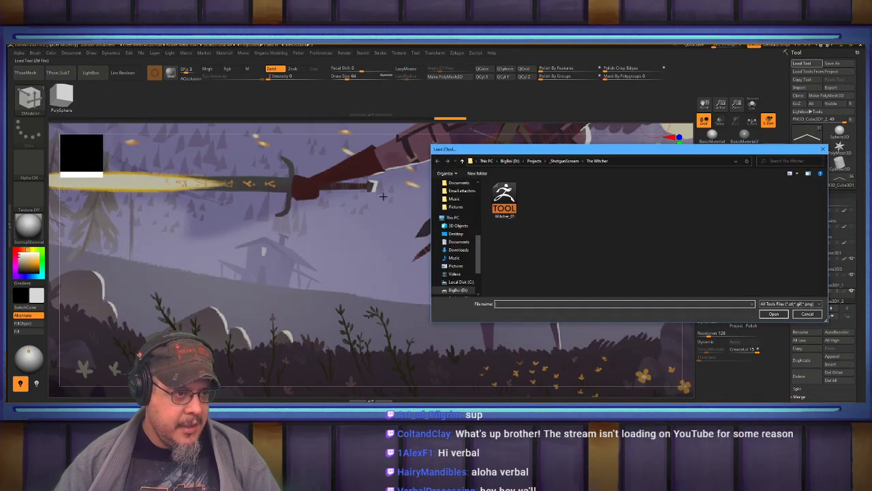
pyautogui.scroll(5, 470, 225)
pyautogui.click(456, 196)
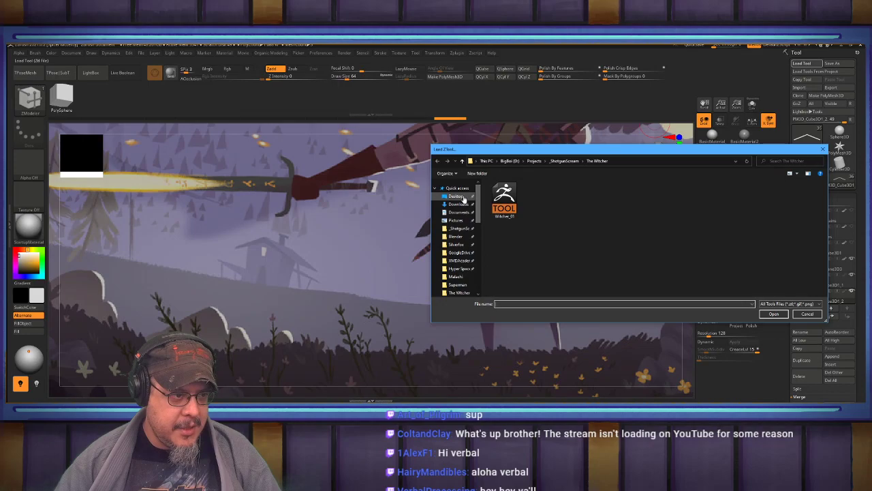
pyautogui.doubleClick(507, 209)
pyautogui.doubleClick(537, 194)
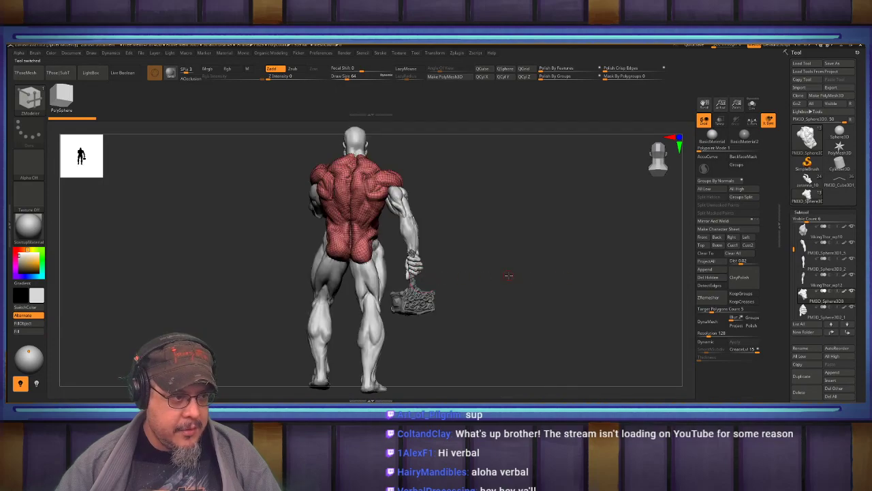
# Examine the Viking figure's back, torso, head and face from several angles
pyautogui.moveTo(508, 275)
pyautogui.mouseDown()
pyautogui.moveTo(470, 245)
pyautogui.moveTo(483, 273)
pyautogui.moveTo(536, 286)
pyautogui.moveTo(520, 267)
pyautogui.moveTo(536, 302)
pyautogui.moveTo(564, 197)
pyautogui.moveTo(586, 313)
pyautogui.moveTo(595, 311)
pyautogui.moveTo(598, 273)
pyautogui.moveTo(549, 278)
pyautogui.moveTo(539, 265)
pyautogui.moveTo(629, 250)
pyautogui.moveTo(575, 214)
pyautogui.moveTo(506, 301)
pyautogui.moveTo(524, 225)
pyautogui.moveTo(484, 127)
pyautogui.moveTo(522, 309)
pyautogui.moveTo(529, 238)
pyautogui.moveTo(527, 266)
pyautogui.moveTo(502, 234)
pyautogui.moveTo(517, 266)
pyautogui.moveTo(506, 202)
pyautogui.moveTo(522, 281)
pyautogui.moveTo(495, 275)
pyautogui.moveTo(477, 294)
pyautogui.moveTo(490, 327)
pyautogui.moveTo(511, 198)
pyautogui.mouseUp()
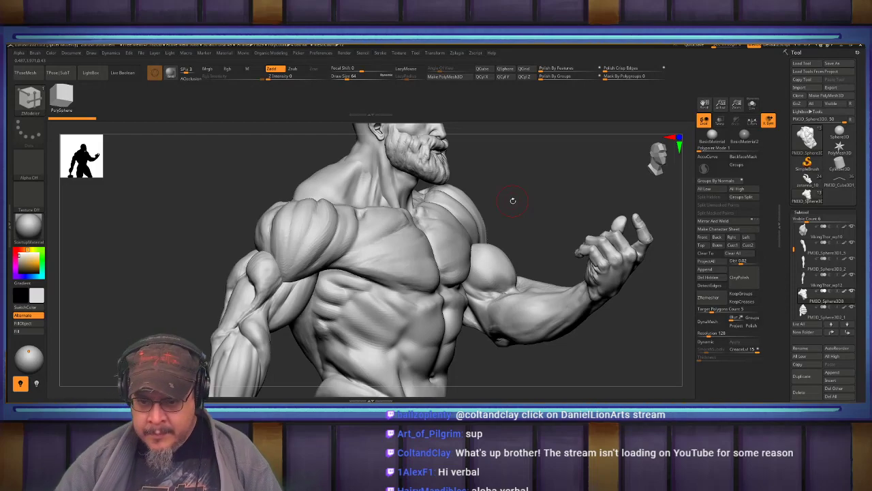
pyautogui.moveTo(523, 197); pyautogui.dragTo(416, 212)
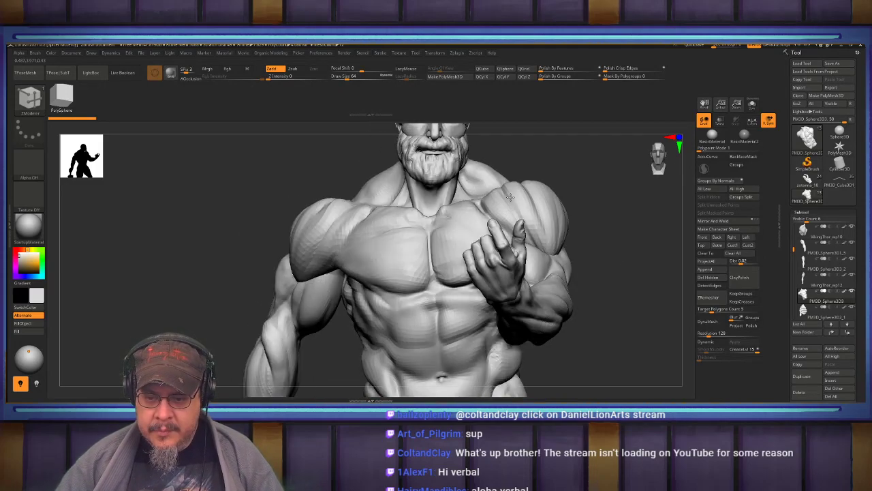
pyautogui.moveTo(231, 244)
pyautogui.keyDown('alt'); pyautogui.mouseDown()
pyautogui.moveTo(277, 236)
pyautogui.moveTo(284, 246)
pyautogui.moveTo(257, 276)
pyautogui.moveTo(250, 314)
pyautogui.moveTo(290, 294)
pyautogui.moveTo(415, 273)
pyautogui.moveTo(569, 229)
pyautogui.moveTo(565, 250)
pyautogui.mouseUp(); pyautogui.keyUp('alt')
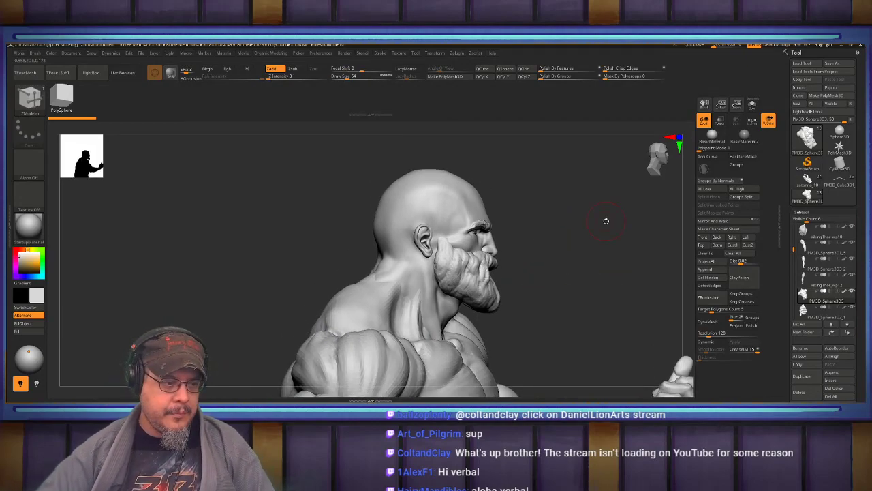
pyautogui.moveTo(543, 257)
pyautogui.mouseDown()
pyautogui.moveTo(498, 238)
pyautogui.moveTo(428, 191)
pyautogui.mouseUp()
pyautogui.moveTo(501, 216)
pyautogui.keyDown('ctrl'); pyautogui.mouseDown(button='right')
pyautogui.moveTo(535, 273)
pyautogui.moveTo(502, 266)
pyautogui.moveTo(514, 281)
pyautogui.moveTo(505, 299)
pyautogui.moveTo(487, 239)
pyautogui.moveTo(498, 264)
pyautogui.moveTo(442, 250)
pyautogui.mouseUp(button='right'); pyautogui.keyUp('ctrl')
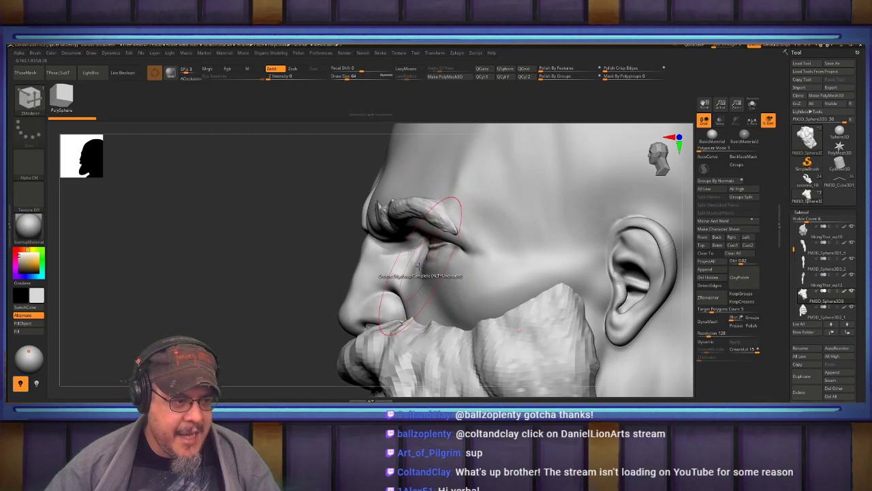
# Switch to the FormSoft brush with a draw size of about 20 and make the Viking's head the active subtool
pyautogui.moveTo(420, 266)
pyautogui.mouseDown(button='right')
pyautogui.moveTo(461, 273)
pyautogui.moveTo(483, 262)
pyautogui.moveTo(529, 278)
pyautogui.mouseUp(button='right')
pyautogui.press('b')
pyautogui.press('f')
pyautogui.press('s')
pyautogui.press('s')
pyautogui.moveTo(540, 241); pyautogui.dragTo(529, 241)
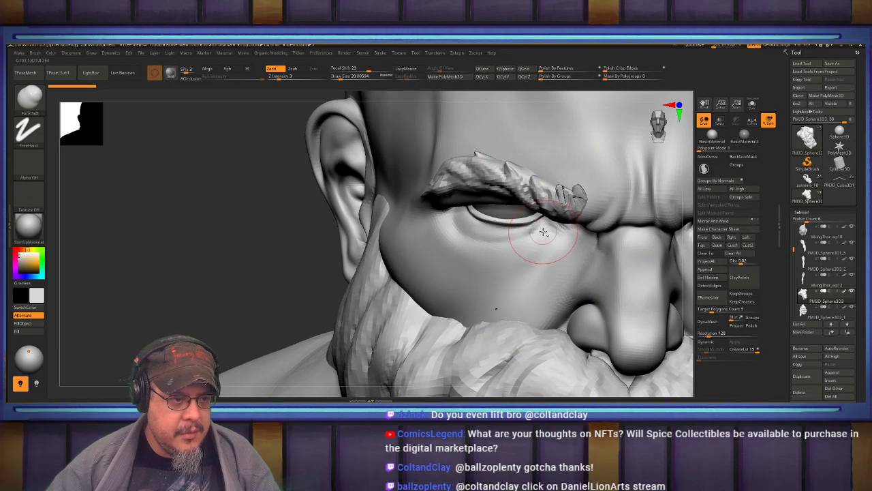
pyautogui.keyDown('alt'); pyautogui.click(545, 231); pyautogui.keyUp('alt')
# Sculpt the area beneath the Viking's eye, undo a stroke, and smooth the lower lid from front and side
pyautogui.moveTo(451, 208); pyautogui.dragTo(501, 221)
pyautogui.hotkey('ctrl', 'z')
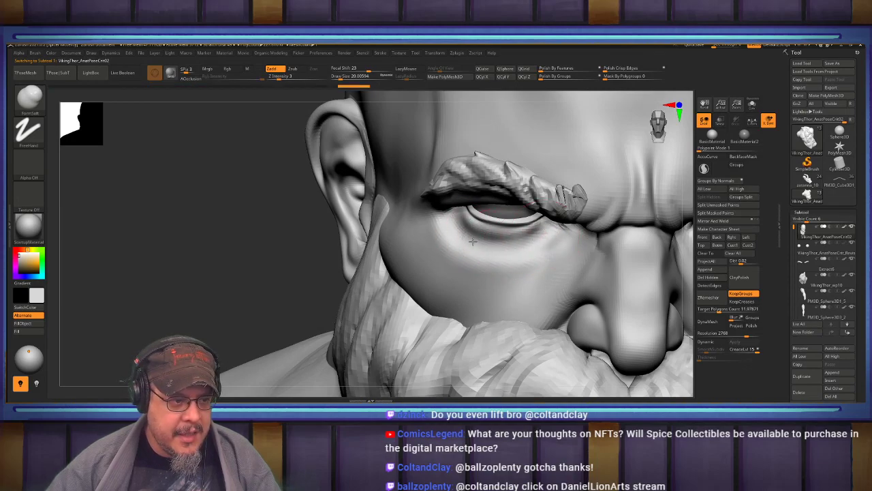
pyautogui.keyDown('shift'); pyautogui.moveTo(521, 245); pyautogui.dragTo(480, 240); pyautogui.keyUp('shift')
pyautogui.moveTo(466, 221)
pyautogui.mouseDown(button='right')
pyautogui.moveTo(569, 229)
pyautogui.moveTo(538, 235)
pyautogui.mouseUp(button='right')
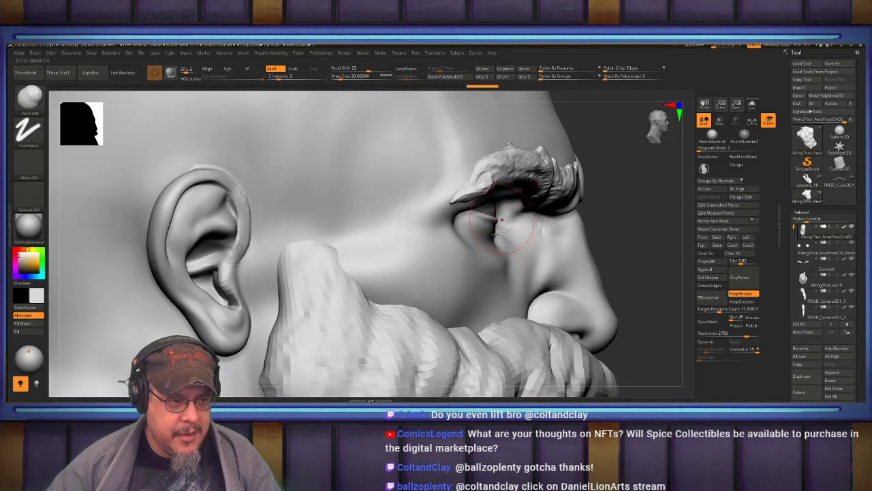
pyautogui.moveTo(519, 215)
pyautogui.mouseDown(button='right')
pyautogui.moveTo(471, 220)
pyautogui.moveTo(459, 253)
pyautogui.mouseUp(button='right')
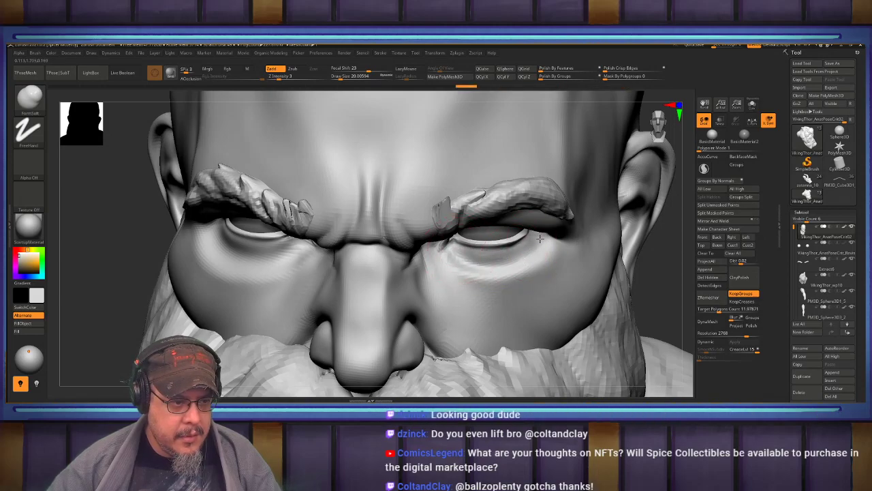
# Refine the forms under the eyes with a draw size of about 18, checking the face from several angles
pyautogui.press('shift')
pyautogui.moveTo(465, 274)
pyautogui.mouseDown(button='right')
pyautogui.moveTo(424, 251)
pyautogui.moveTo(459, 236)
pyautogui.moveTo(460, 249)
pyautogui.moveTo(430, 258)
pyautogui.mouseUp(button='right')
pyautogui.moveTo(433, 259); pyautogui.dragTo(431, 261)
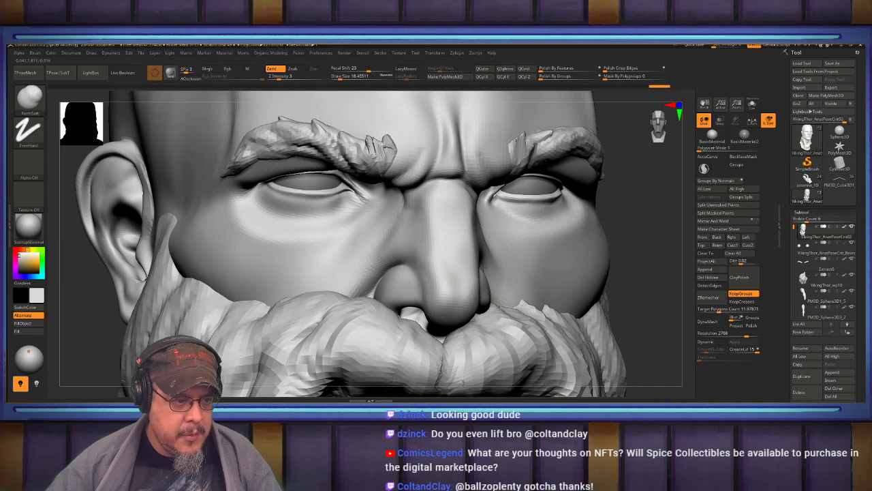
pyautogui.moveTo(447, 270)
pyautogui.mouseDown(button='right')
pyautogui.moveTo(487, 245)
pyautogui.moveTo(376, 225)
pyautogui.moveTo(368, 211)
pyautogui.mouseUp(button='right')
pyautogui.moveTo(388, 218)
pyautogui.mouseDown(button='right')
pyautogui.moveTo(462, 219)
pyautogui.moveTo(500, 240)
pyautogui.moveTo(450, 213)
pyautogui.moveTo(395, 248)
pyautogui.moveTo(465, 232)
pyautogui.moveTo(464, 191)
pyautogui.moveTo(478, 217)
pyautogui.moveTo(675, 185)
pyautogui.moveTo(438, 195)
pyautogui.moveTo(389, 230)
pyautogui.moveTo(410, 236)
pyautogui.moveTo(407, 250)
pyautogui.moveTo(426, 231)
pyautogui.moveTo(375, 250)
pyautogui.moveTo(430, 222)
pyautogui.mouseUp(button='right')
# Solo the Viking's head without beard and eyebrows, and switch to the Move brush
pyautogui.click(752, 104)
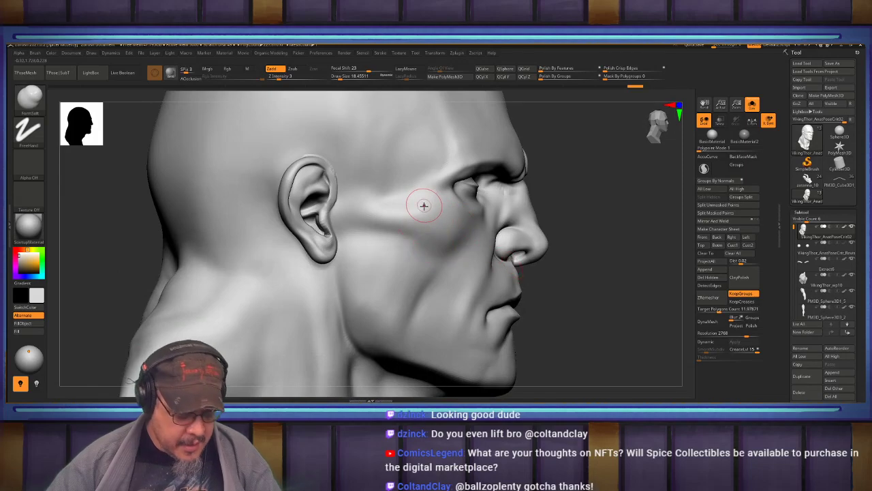
pyautogui.press('b')
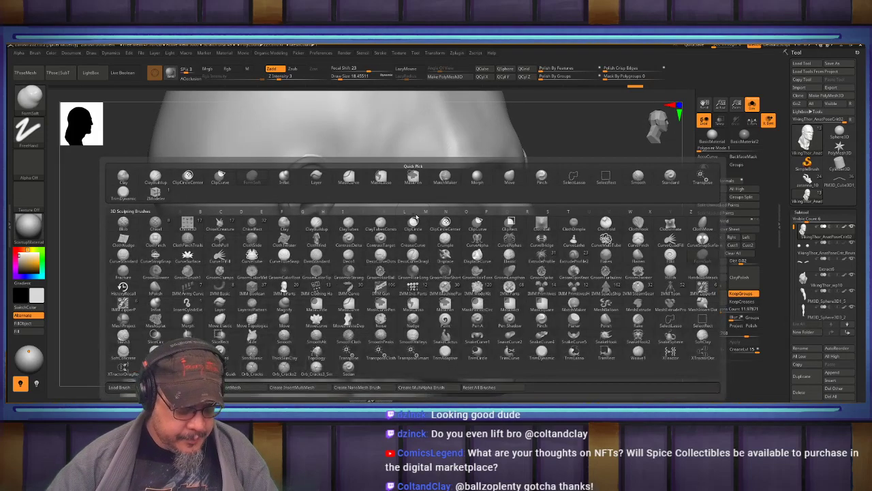
pyautogui.press('b')
pyautogui.press('m')
pyautogui.press('v')
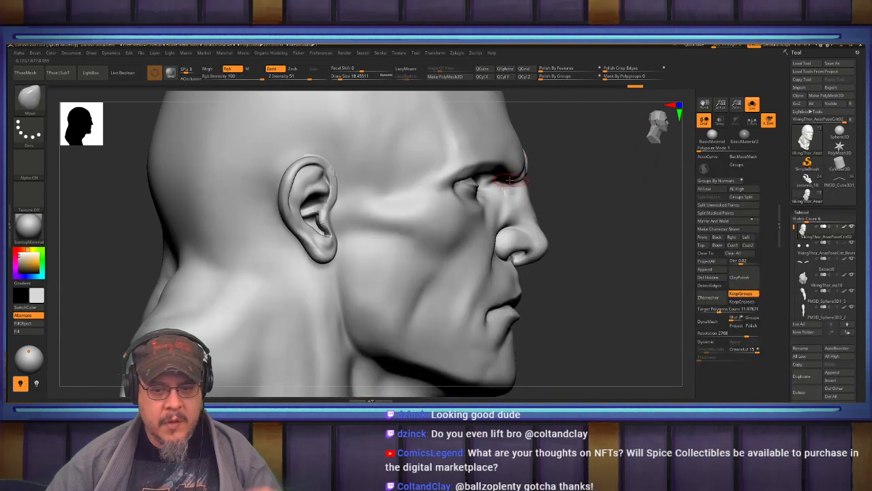
# Adjust the Viking's cheek in side view using the Move brush with a draw size of about 62
pyautogui.press('b')
pyautogui.press('m')
pyautogui.press('v')
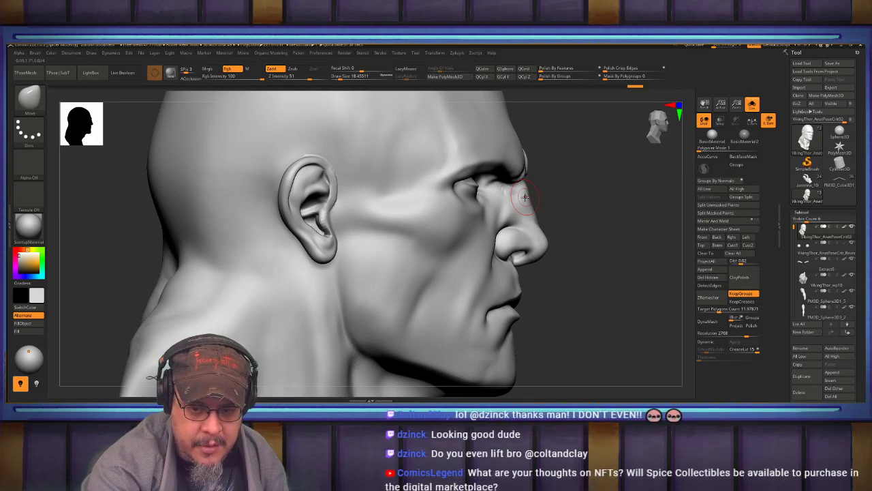
pyautogui.moveTo(624, 230); pyautogui.dragTo(449, 273)
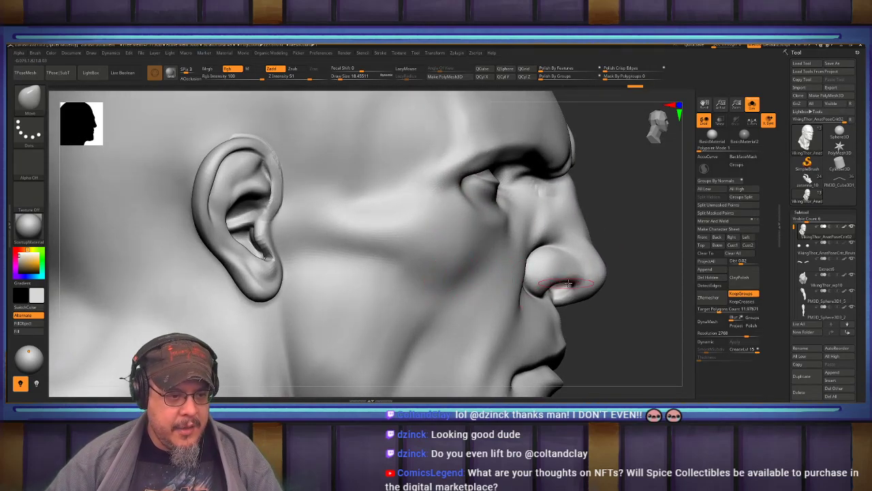
pyautogui.keyDown('alt'); pyautogui.moveTo(619, 313); pyautogui.dragTo(627, 275); pyautogui.keyUp('alt')
pyautogui.press('b')
pyautogui.press('m')
pyautogui.press('v')
pyautogui.press('s')
pyautogui.moveTo(462, 241)
pyautogui.mouseDown()
pyautogui.moveTo(472, 241)
pyautogui.moveTo(461, 263)
pyautogui.moveTo(470, 269)
pyautogui.mouseUp()
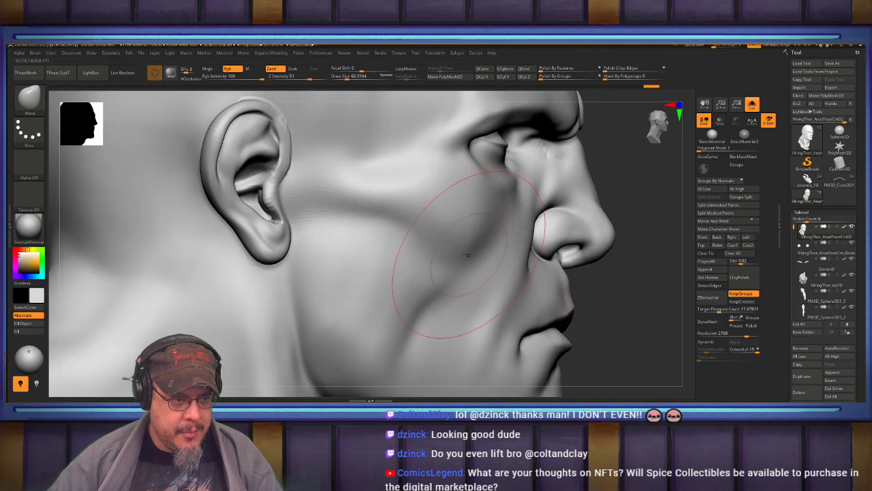
# Refine the cheekbone between the ear and the eye with the Move brush at a draw size of about 35
pyautogui.press('s')
pyautogui.moveTo(405, 221); pyautogui.dragTo(388, 221)
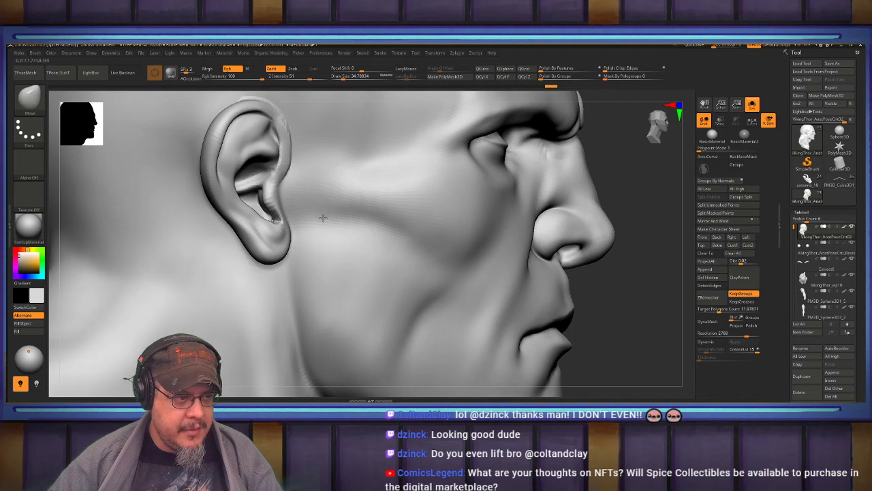
pyautogui.keyDown('alt'); pyautogui.moveTo(395, 210); pyautogui.dragTo(402, 237, button='right'); pyautogui.keyUp('alt')
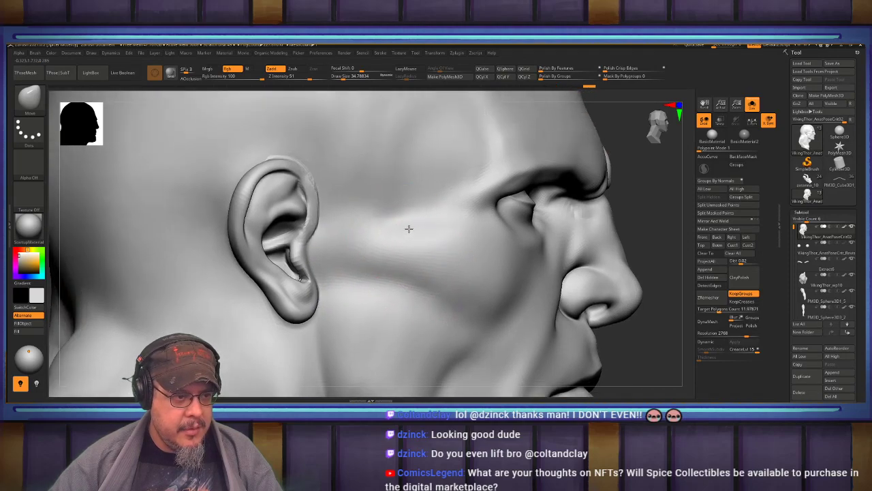
pyautogui.moveTo(549, 238)
pyautogui.mouseDown(button='right')
pyautogui.moveTo(529, 241)
pyautogui.moveTo(536, 244)
pyautogui.mouseUp(button='right')
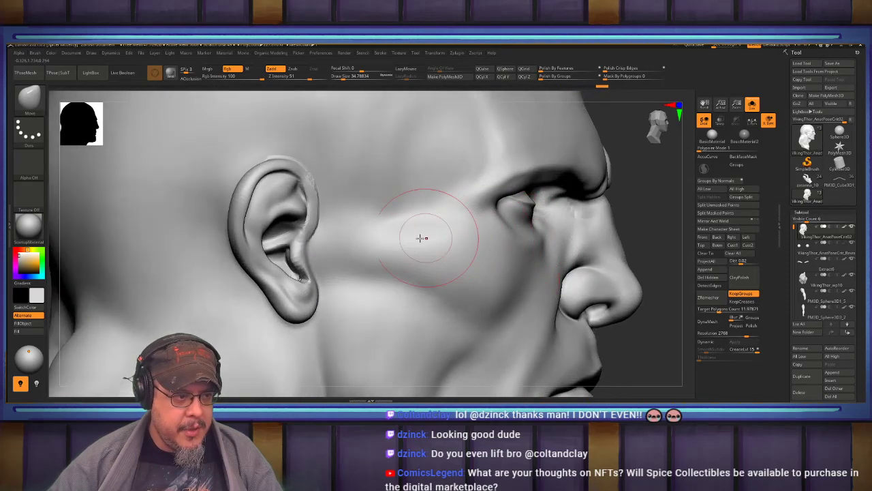
# Carve a crease along the cheekbone from the ear toward the eye with the DamStandard brush, and soften it with smoothing
pyautogui.press('b')
pyautogui.press('d')
pyautogui.press('s')
pyautogui.moveTo(321, 226); pyautogui.dragTo(449, 229)
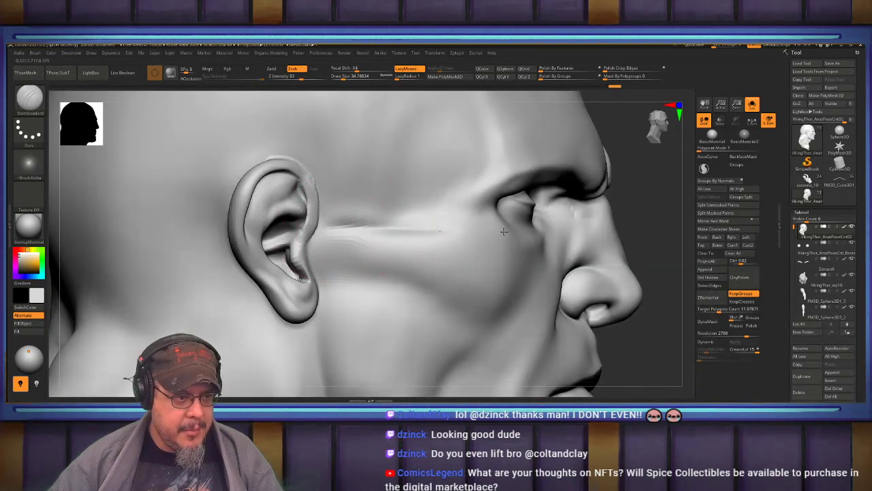
pyautogui.moveTo(537, 230); pyautogui.dragTo(533, 238, button='right')
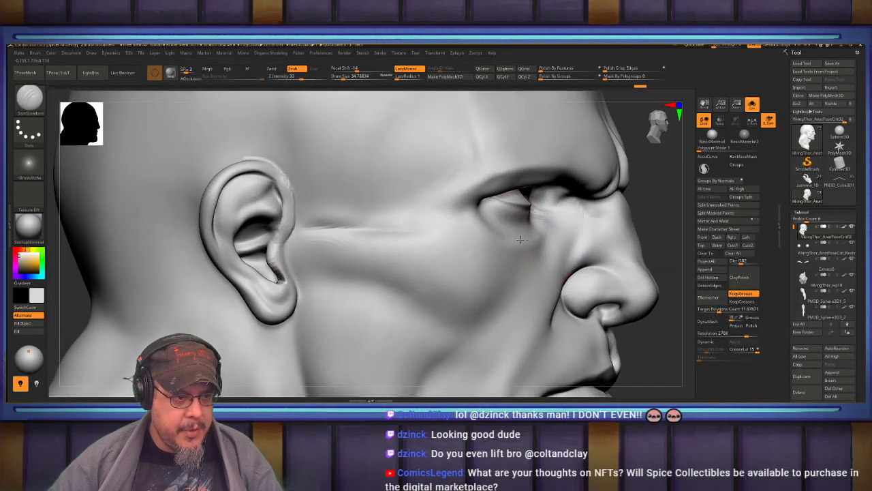
pyautogui.press('shift')
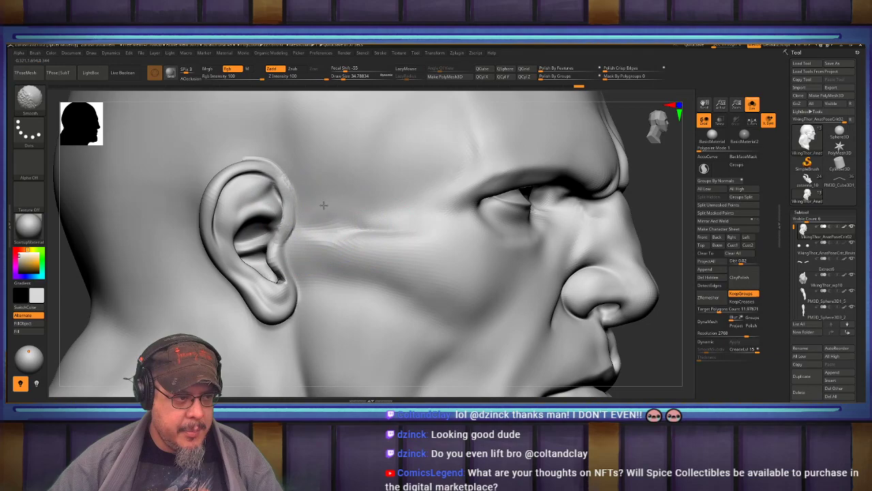
# Sculpt the forehead above the brow with the FormSoft brush at a draw size of about 74, and smooth it
pyautogui.keyDown('ctrl'); pyautogui.moveTo(403, 220); pyautogui.dragTo(400, 163, button='right'); pyautogui.keyUp('ctrl')
pyautogui.moveTo(400, 163)
pyautogui.mouseDown(button='right')
pyautogui.moveTo(358, 165)
pyautogui.moveTo(425, 229)
pyautogui.moveTo(413, 195)
pyautogui.moveTo(419, 198)
pyautogui.moveTo(426, 233)
pyautogui.moveTo(533, 189)
pyautogui.moveTo(535, 225)
pyautogui.mouseUp(button='right')
pyautogui.press('b')
pyautogui.press('f')
pyautogui.press('s')
pyautogui.moveTo(449, 205)
pyautogui.mouseDown(button='right')
pyautogui.moveTo(475, 263)
pyautogui.moveTo(447, 200)
pyautogui.moveTo(466, 213)
pyautogui.mouseUp(button='right')
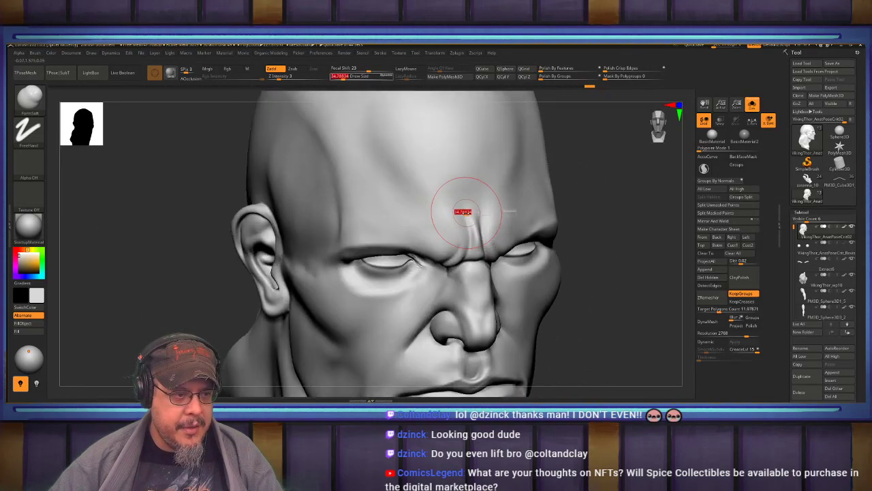
pyautogui.moveTo(472, 212); pyautogui.dragTo(519, 201)
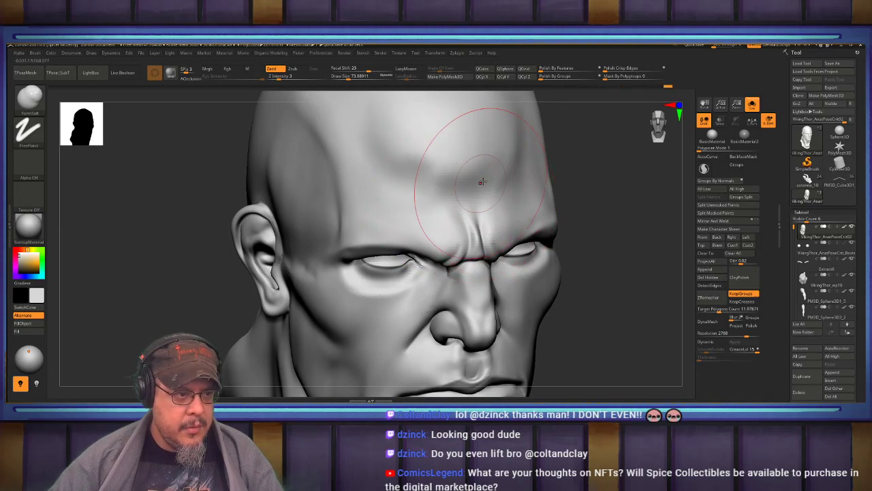
pyautogui.press('shift')
pyautogui.moveTo(641, 178)
pyautogui.mouseDown(button='right')
pyautogui.moveTo(511, 168)
pyautogui.moveTo(539, 166)
pyautogui.moveTo(518, 187)
pyautogui.moveTo(477, 187)
pyautogui.moveTo(481, 204)
pyautogui.moveTo(502, 192)
pyautogui.mouseUp(button='right')
pyautogui.moveTo(449, 190); pyautogui.dragTo(483, 192, button='right')
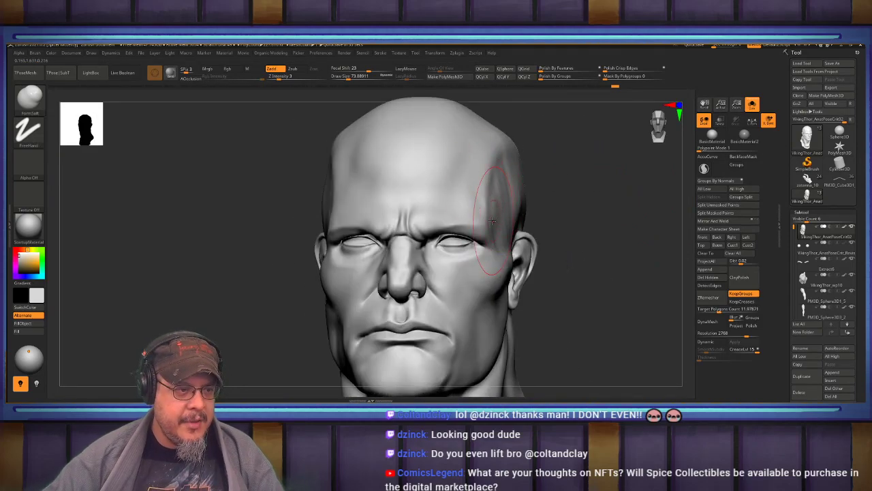
pyautogui.moveTo(429, 188)
pyautogui.mouseDown(button='right')
pyautogui.moveTo(489, 193)
pyautogui.moveTo(496, 208)
pyautogui.mouseUp(button='right')
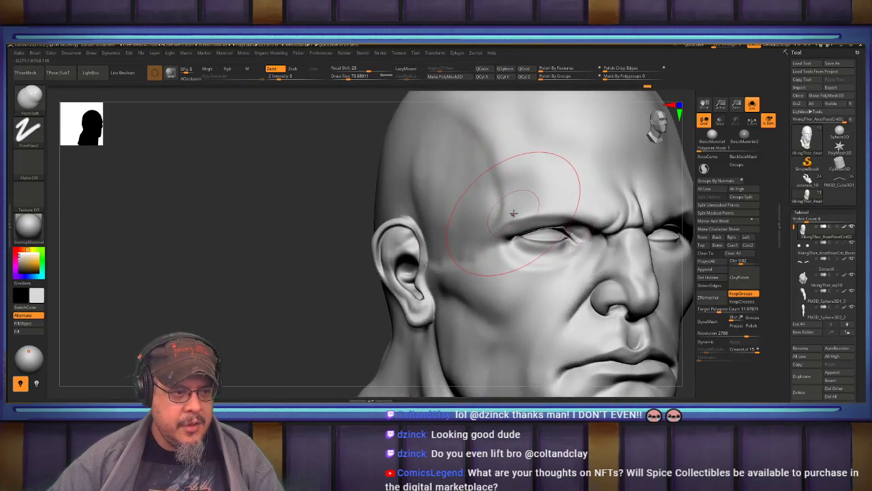
# Refine and smooth the temples and outer brows on both sides with a draw size of about 54
pyautogui.press('s')
pyautogui.moveTo(513, 212); pyautogui.dragTo(508, 211)
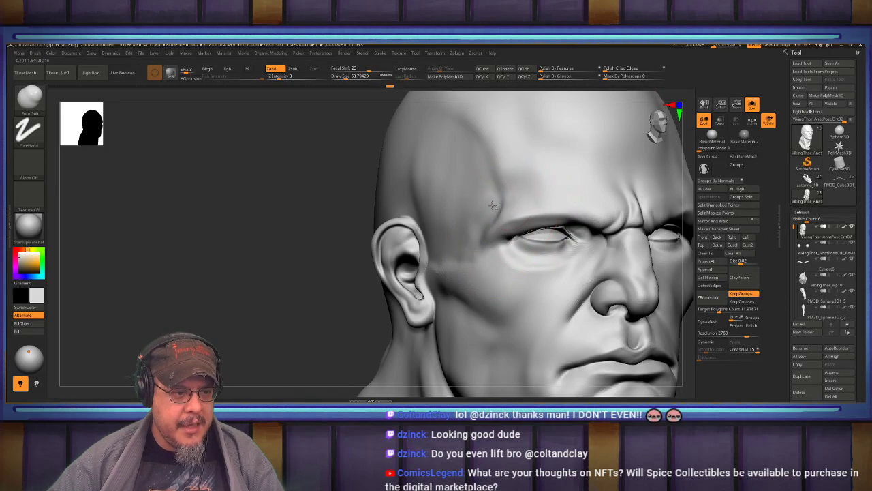
pyautogui.press('shift')
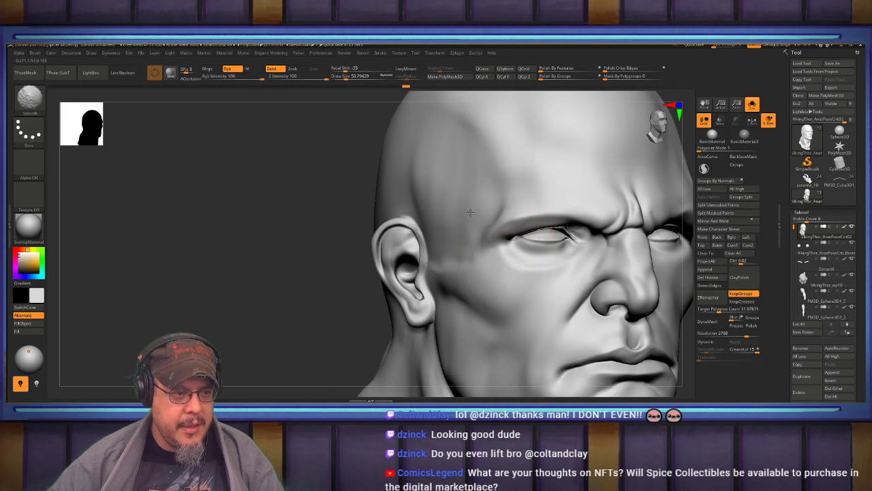
pyautogui.moveTo(497, 198)
pyautogui.mouseDown(button='right')
pyautogui.moveTo(569, 194)
pyautogui.moveTo(405, 216)
pyautogui.mouseUp(button='right')
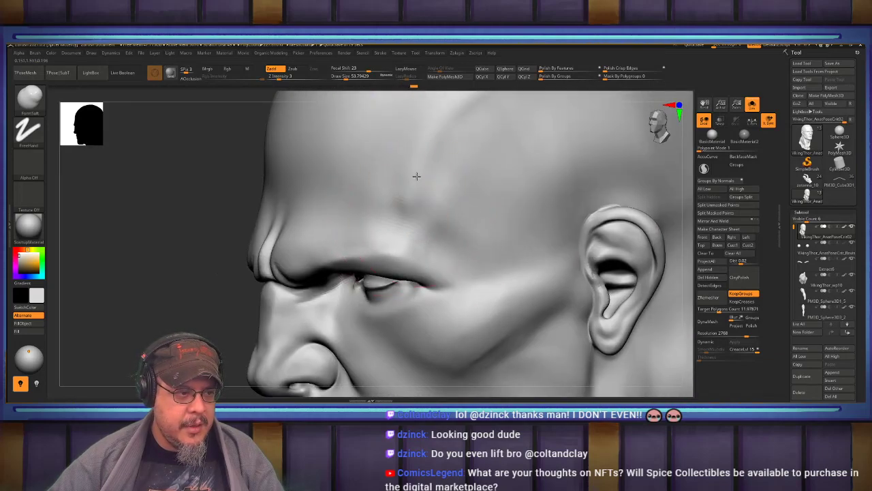
pyautogui.press('shift')
pyautogui.moveTo(457, 231); pyautogui.dragTo(534, 192, button='right')
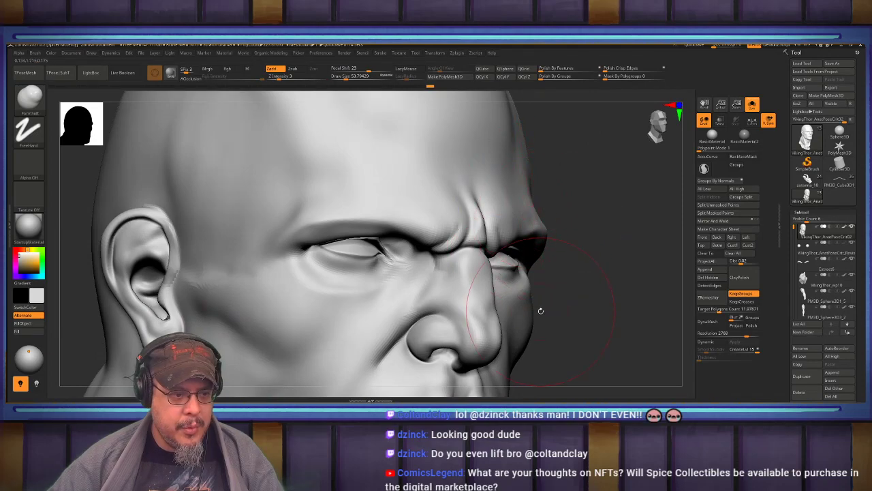
# Switch to the ClayBuildup brush and turn off solo mode to bring back the whole figure
pyautogui.keyDown('ctrl'); pyautogui.moveTo(614, 230); pyautogui.dragTo(536, 196, button='right'); pyautogui.keyUp('ctrl')
pyautogui.moveTo(393, 185)
pyautogui.keyDown('ctrl'); pyautogui.mouseDown(button='right')
pyautogui.moveTo(438, 204)
pyautogui.moveTo(437, 226)
pyautogui.moveTo(396, 204)
pyautogui.moveTo(471, 215)
pyautogui.moveTo(460, 206)
pyautogui.moveTo(396, 217)
pyautogui.moveTo(389, 152)
pyautogui.mouseUp(button='right'); pyautogui.keyUp('ctrl')
pyautogui.moveTo(389, 151)
pyautogui.mouseDown(button='right')
pyautogui.moveTo(460, 192)
pyautogui.moveTo(441, 192)
pyautogui.mouseUp(button='right')
pyautogui.moveTo(441, 193)
pyautogui.keyDown('alt'); pyautogui.mouseDown(button='right')
pyautogui.moveTo(457, 177)
pyautogui.moveTo(421, 232)
pyautogui.mouseUp(button='right'); pyautogui.keyUp('alt')
pyautogui.press('b')
pyautogui.press('c')
pyautogui.press('b')
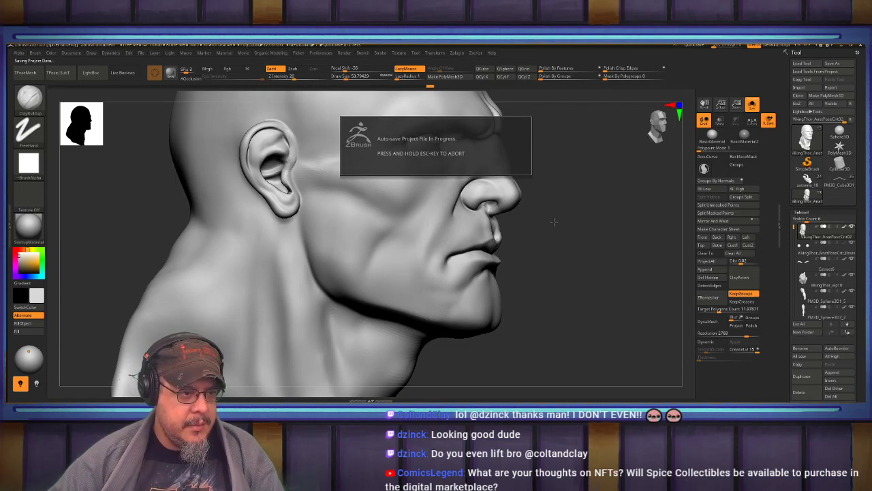
pyautogui.moveTo(555, 220)
pyautogui.mouseDown(button='right')
pyautogui.moveTo(598, 216)
pyautogui.moveTo(526, 208)
pyautogui.moveTo(604, 208)
pyautogui.mouseUp(button='right')
pyautogui.click(752, 105)
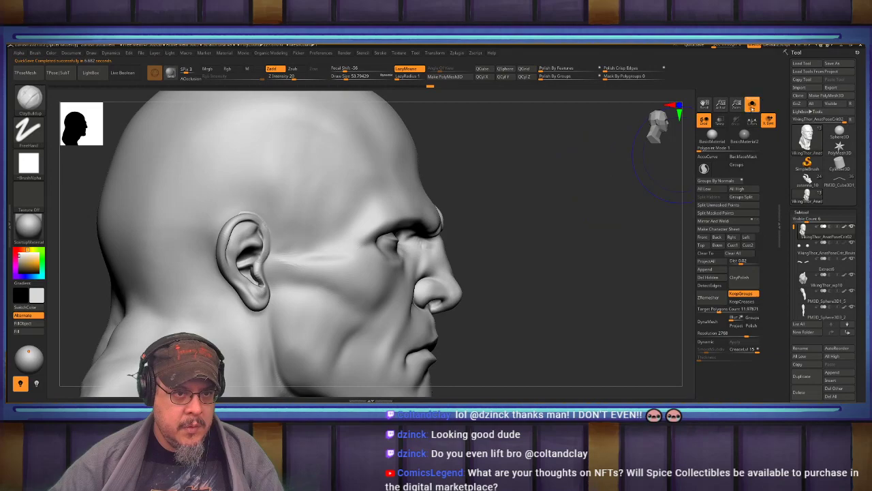
# Reshape the top of the skull with the Move brush at a draw size of about 197, checking the head from several sides
pyautogui.moveTo(516, 177); pyautogui.dragTo(427, 177, button='right')
pyautogui.moveTo(556, 170)
pyautogui.keyDown('alt'); pyautogui.mouseDown(button='right')
pyautogui.moveTo(430, 172)
pyautogui.moveTo(447, 156)
pyautogui.mouseUp(button='right'); pyautogui.keyUp('alt')
pyautogui.press('b')
pyautogui.press('m')
pyautogui.press('v')
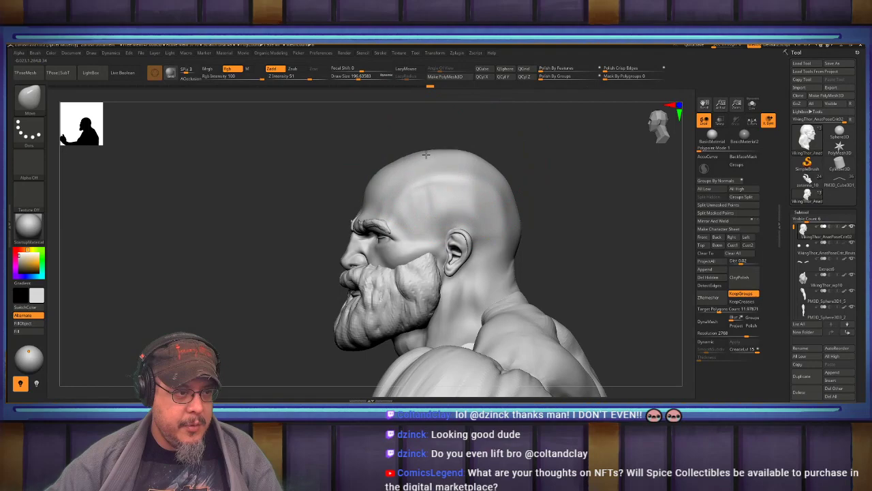
pyautogui.moveTo(563, 151); pyautogui.dragTo(447, 157)
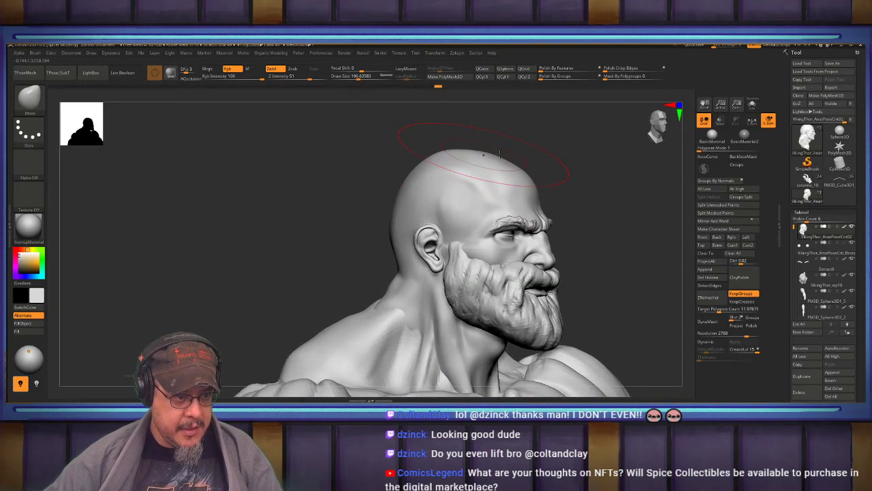
pyautogui.keyDown('alt'); pyautogui.moveTo(600, 158); pyautogui.dragTo(568, 109); pyautogui.keyUp('alt')
pyautogui.moveTo(582, 181)
pyautogui.mouseDown()
pyautogui.moveTo(550, 104)
pyautogui.moveTo(451, 220)
pyautogui.moveTo(481, 219)
pyautogui.moveTo(476, 238)
pyautogui.moveTo(433, 204)
pyautogui.moveTo(504, 230)
pyautogui.moveTo(462, 240)
pyautogui.moveTo(424, 202)
pyautogui.moveTo(417, 152)
pyautogui.moveTo(405, 171)
pyautogui.moveTo(436, 235)
pyautogui.moveTo(441, 214)
pyautogui.moveTo(492, 300)
pyautogui.mouseUp()
pyautogui.moveTo(426, 197)
pyautogui.keyDown('alt'); pyautogui.mouseDown()
pyautogui.moveTo(443, 239)
pyautogui.moveTo(448, 220)
pyautogui.mouseUp(); pyautogui.keyUp('alt')
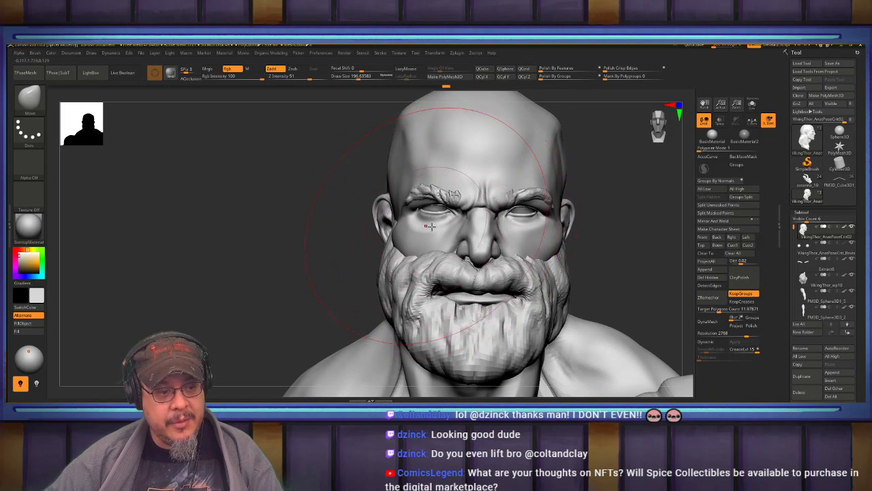
# Make the Viking's torso the active subtool and ready the Move brush for the shoulders
pyautogui.moveTo(398, 223)
pyautogui.mouseDown(button='right')
pyautogui.moveTo(424, 227)
pyautogui.moveTo(413, 197)
pyautogui.moveTo(401, 209)
pyautogui.moveTo(423, 222)
pyautogui.moveTo(408, 184)
pyautogui.moveTo(418, 198)
pyautogui.moveTo(518, 202)
pyautogui.mouseUp(button='right')
pyautogui.keyDown('alt'); pyautogui.click(424, 222); pyautogui.keyUp('alt')
pyautogui.moveTo(439, 187)
pyautogui.mouseDown(button='right')
pyautogui.moveTo(477, 192)
pyautogui.moveTo(473, 203)
pyautogui.mouseUp(button='right')
pyautogui.press('b')
pyautogui.press('m')
pyautogui.press('v')
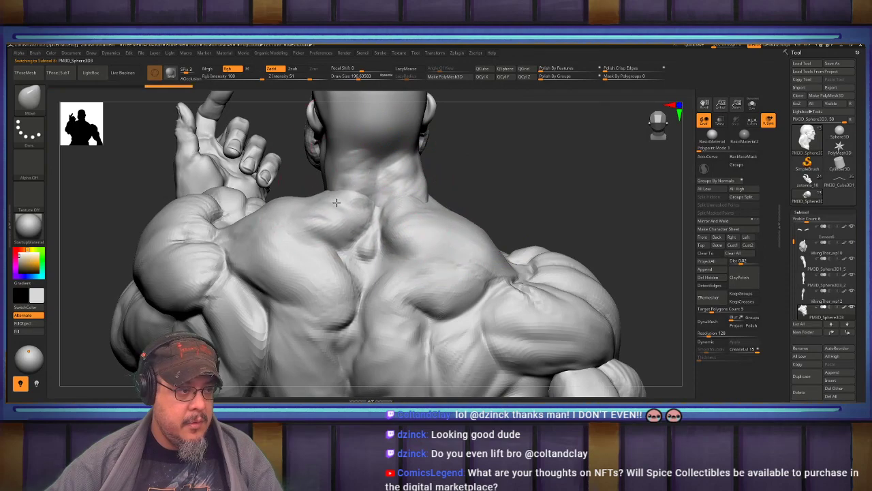
pyautogui.moveTo(520, 178)
pyautogui.mouseDown()
pyautogui.moveTo(461, 171)
pyautogui.moveTo(288, 184)
pyautogui.moveTo(568, 162)
pyautogui.mouseUp()
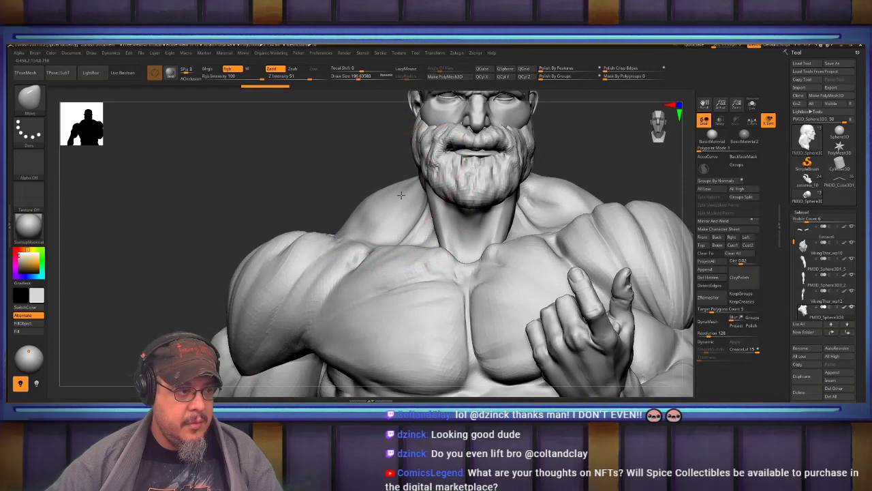
# Adjust the trapezius and shoulder mass from the front and above with a Move brush draw size of about 124
pyautogui.press('s')
pyautogui.moveTo(352, 217); pyautogui.dragTo(343, 218)
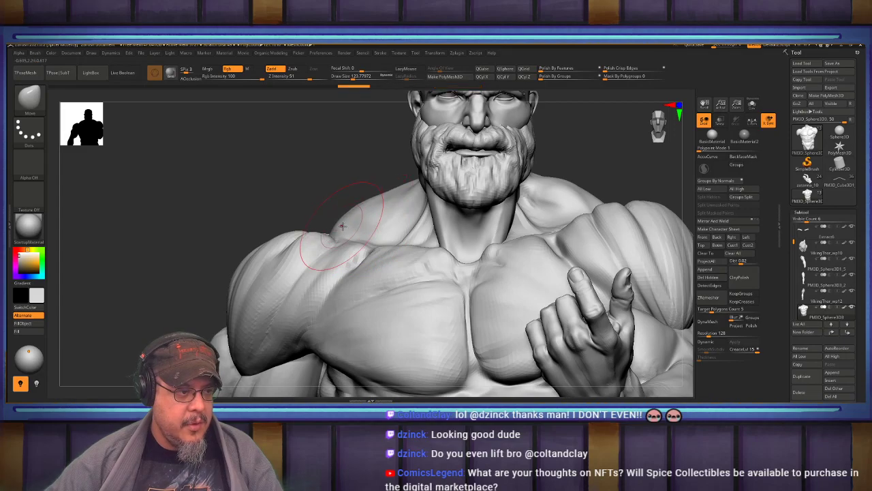
pyautogui.moveTo(344, 222)
pyautogui.mouseDown(button='right')
pyautogui.moveTo(368, 273)
pyautogui.moveTo(348, 235)
pyautogui.mouseUp(button='right')
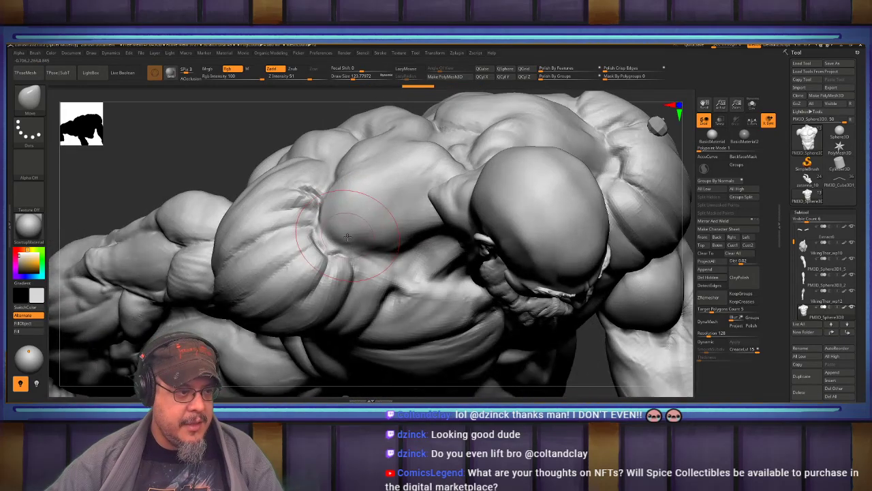
pyautogui.moveTo(364, 152); pyautogui.dragTo(419, 194, button='right')
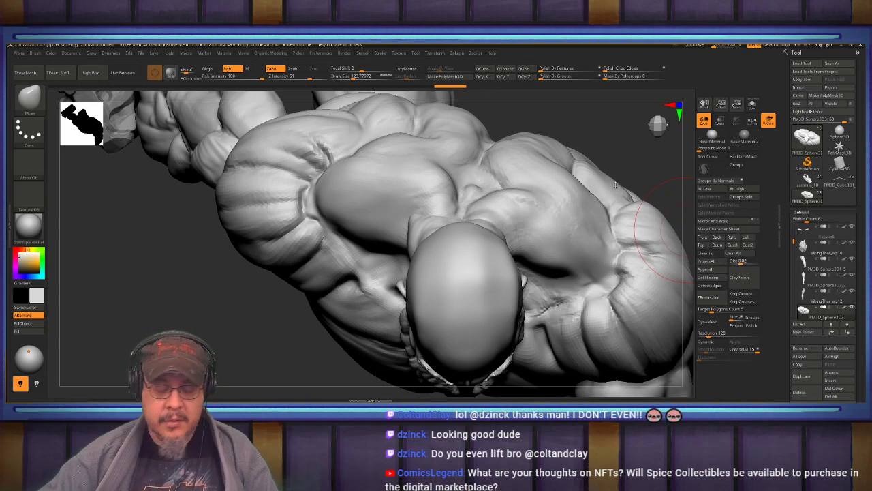
pyautogui.keyDown('alt'); pyautogui.moveTo(661, 164); pyautogui.dragTo(580, 162, button='right'); pyautogui.keyUp('alt')
pyautogui.moveTo(671, 235); pyautogui.dragTo(640, 136)
pyautogui.keyDown('alt'); pyautogui.moveTo(546, 204); pyautogui.dragTo(648, 197); pyautogui.keyUp('alt')
pyautogui.moveTo(508, 199)
pyautogui.keyDown('ctrl'); pyautogui.mouseDown(button='right')
pyautogui.moveTo(476, 170)
pyautogui.moveTo(508, 172)
pyautogui.moveTo(500, 222)
pyautogui.moveTo(456, 218)
pyautogui.moveTo(519, 222)
pyautogui.moveTo(510, 226)
pyautogui.moveTo(510, 210)
pyautogui.moveTo(538, 214)
pyautogui.moveTo(535, 241)
pyautogui.mouseUp(button='right'); pyautogui.keyUp('ctrl')
# Build up the lower outer chest near the armpit with the ClayBuildup brush and smooth it, checking from several angles
pyautogui.press('b')
pyautogui.press('c')
pyautogui.press('b')
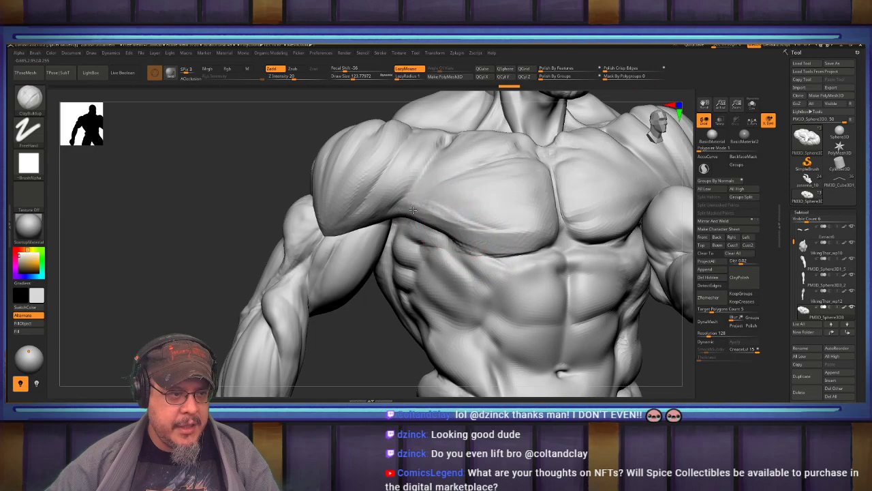
pyautogui.press('shift')
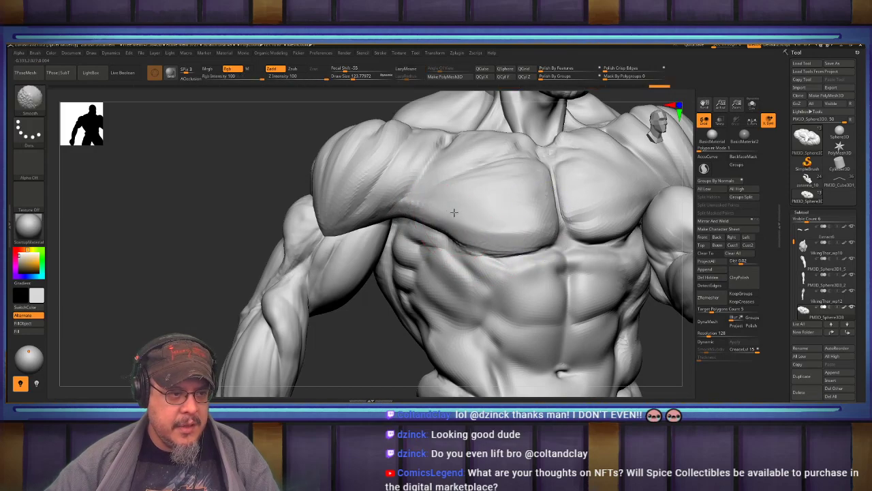
pyautogui.moveTo(529, 213); pyautogui.dragTo(532, 211, button='right')
pyautogui.moveTo(408, 201)
pyautogui.mouseDown(button='right')
pyautogui.moveTo(506, 210)
pyautogui.moveTo(506, 200)
pyautogui.mouseUp(button='right')
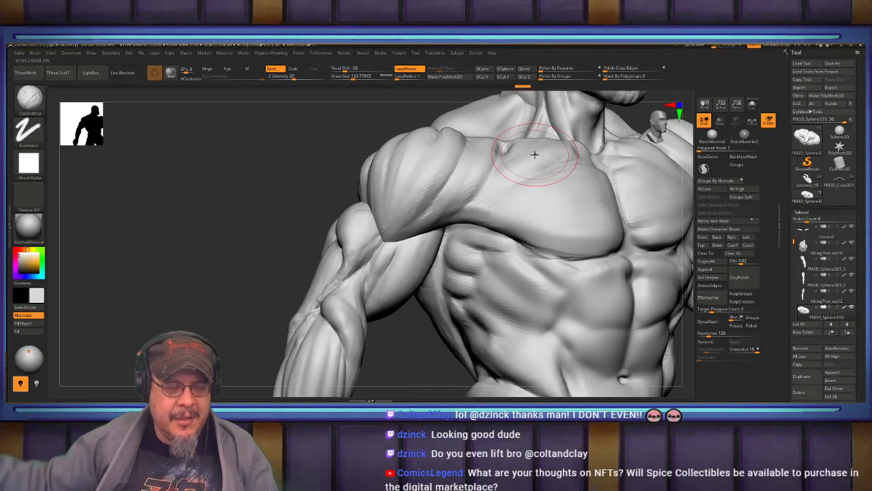
pyautogui.moveTo(555, 188)
pyautogui.mouseDown(button='right')
pyautogui.moveTo(526, 232)
pyautogui.moveTo(511, 225)
pyautogui.moveTo(508, 258)
pyautogui.moveTo(450, 260)
pyautogui.mouseUp(button='right')
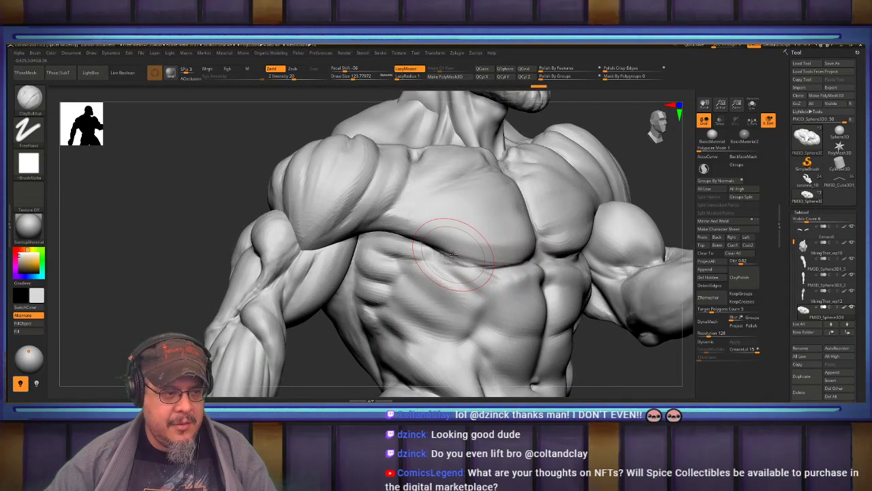
pyautogui.moveTo(388, 220)
pyautogui.mouseDown(button='right')
pyautogui.moveTo(462, 208)
pyautogui.moveTo(484, 195)
pyautogui.mouseUp(button='right')
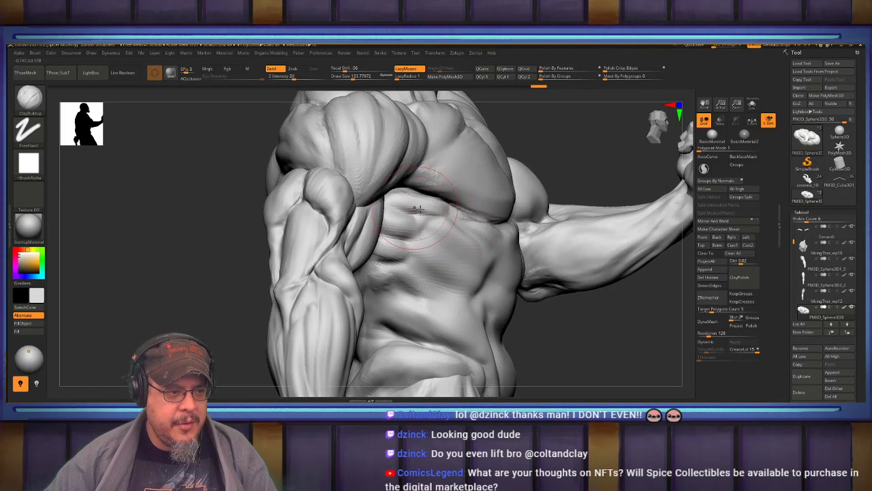
# Define the muscle separations along the side of the ribcage with the DamStandard brush, and smooth the area
pyautogui.press('b')
pyautogui.press('d')
pyautogui.press('s')
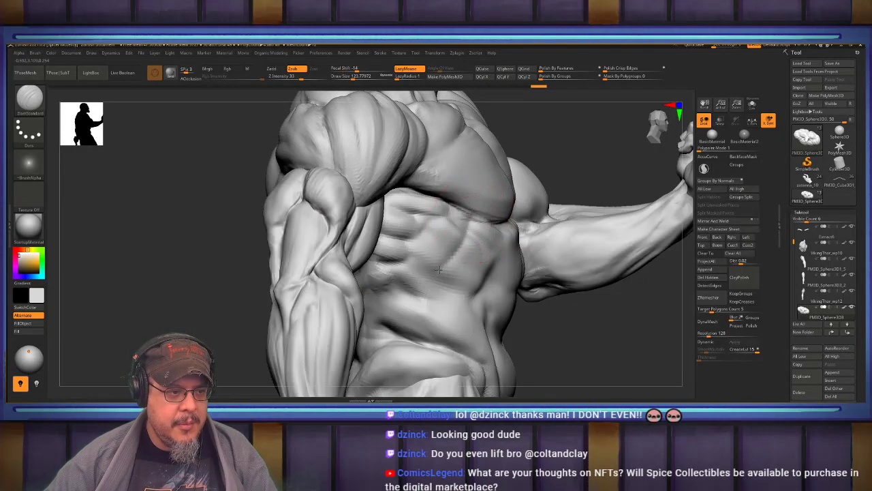
pyautogui.moveTo(377, 290)
pyautogui.mouseDown(button='right')
pyautogui.moveTo(480, 255)
pyautogui.moveTo(401, 232)
pyautogui.moveTo(405, 265)
pyautogui.mouseUp(button='right')
pyautogui.moveTo(405, 264)
pyautogui.keyDown('shift'); pyautogui.mouseDown()
pyautogui.moveTo(370, 261)
pyautogui.moveTo(356, 286)
pyautogui.mouseUp(); pyautogui.keyUp('shift')
pyautogui.moveTo(363, 253)
pyautogui.mouseDown(button='right')
pyautogui.moveTo(343, 257)
pyautogui.moveTo(382, 223)
pyautogui.mouseUp(button='right')
# Rework the side of the ribcage below the armpit with the FormSoft brush at a draw size of about 202, and smooth it
pyautogui.press('b')
pyautogui.press('f')
pyautogui.press('s')
pyautogui.press('s')
pyautogui.moveTo(361, 208); pyautogui.dragTo(409, 206)
pyautogui.moveTo(420, 210)
pyautogui.mouseDown()
pyautogui.moveTo(440, 224)
pyautogui.moveTo(406, 272)
pyautogui.moveTo(385, 247)
pyautogui.mouseUp()
pyautogui.moveTo(374, 285); pyautogui.dragTo(356, 239, button='right')
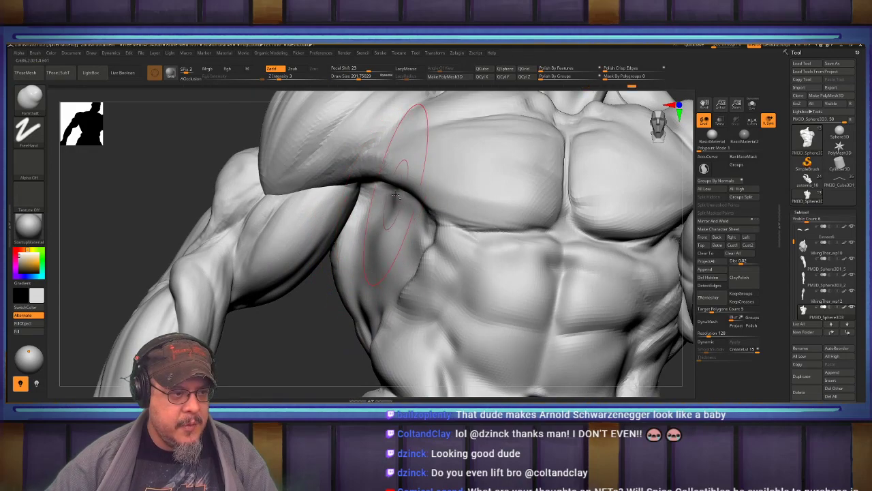
pyautogui.moveTo(388, 238)
pyautogui.mouseDown(button='right')
pyautogui.moveTo(409, 259)
pyautogui.moveTo(429, 253)
pyautogui.moveTo(439, 225)
pyautogui.moveTo(411, 255)
pyautogui.moveTo(421, 236)
pyautogui.moveTo(395, 214)
pyautogui.moveTo(382, 237)
pyautogui.mouseUp(button='right')
pyautogui.press('shift')
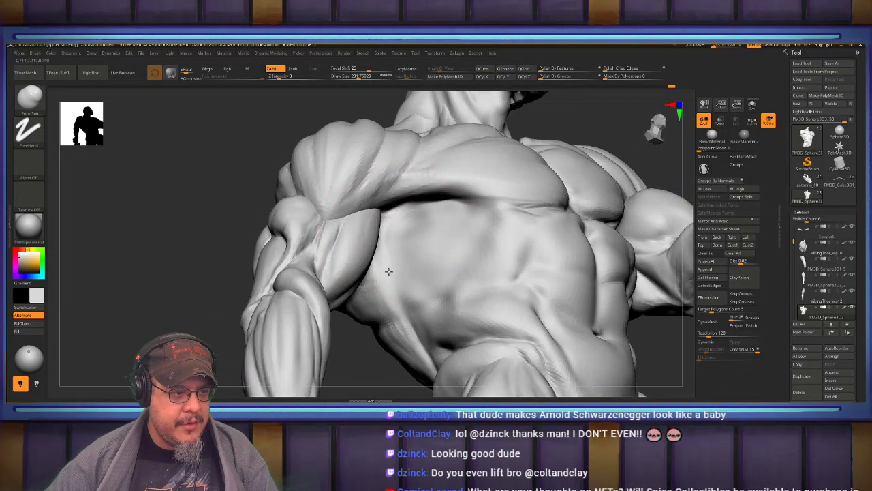
# Build up a vertical muscle band on the side of the ribcage with the ClayBuildup brush and smooth it
pyautogui.moveTo(389, 293)
pyautogui.mouseDown(button='right')
pyautogui.moveTo(393, 239)
pyautogui.moveTo(406, 230)
pyautogui.moveTo(382, 219)
pyautogui.moveTo(392, 200)
pyautogui.moveTo(371, 193)
pyautogui.mouseUp(button='right')
pyautogui.press('b')
pyautogui.press('d')
pyautogui.press('s')
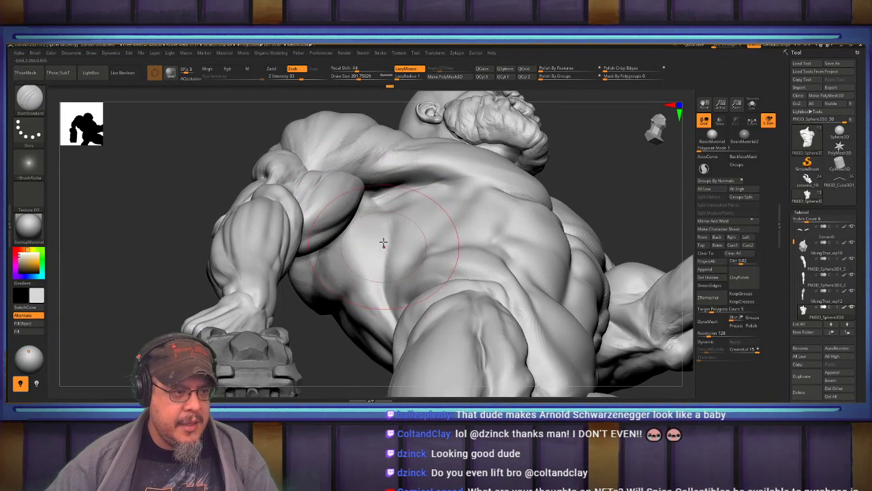
pyautogui.press('b')
pyautogui.press('c')
pyautogui.press('b')
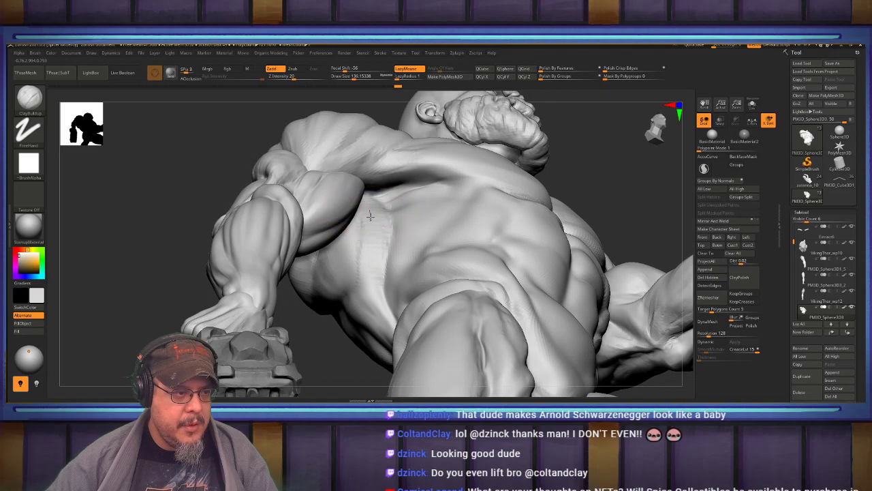
pyautogui.moveTo(372, 206); pyautogui.dragTo(374, 238)
pyautogui.press('shift')
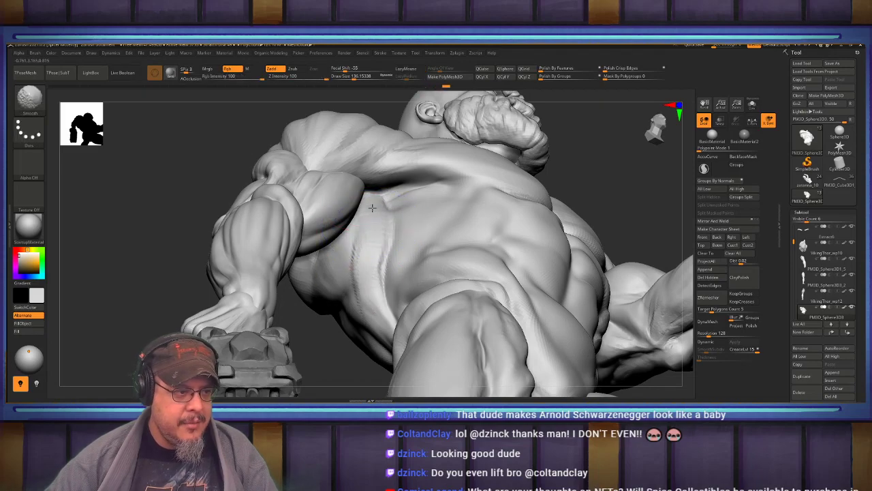
pyautogui.keyDown('shift'); pyautogui.moveTo(365, 294); pyautogui.dragTo(368, 281); pyautogui.keyUp('shift')
# Sculpt diagonal serratus and rib bands along the figure's right ribcage with ClayBuildup at a draw size of about 99
pyautogui.moveTo(368, 228); pyautogui.dragTo(306, 310, button='right')
pyautogui.moveTo(376, 234); pyautogui.dragTo(417, 205, button='right')
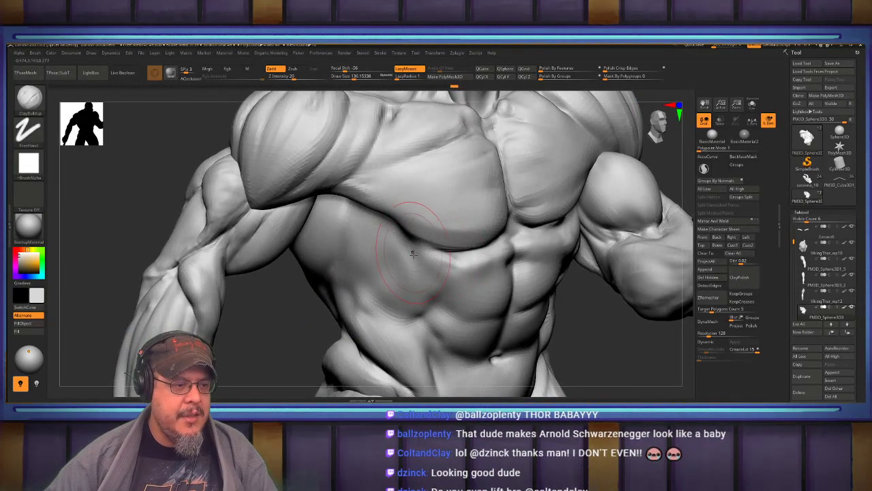
pyautogui.moveTo(409, 285)
pyautogui.mouseDown(button='right')
pyautogui.moveTo(382, 241)
pyautogui.moveTo(395, 226)
pyautogui.moveTo(389, 223)
pyautogui.moveTo(405, 235)
pyautogui.moveTo(398, 222)
pyautogui.mouseUp(button='right')
pyautogui.press('s')
pyautogui.moveTo(401, 230)
pyautogui.mouseDown()
pyautogui.moveTo(366, 223)
pyautogui.moveTo(401, 239)
pyautogui.mouseUp()
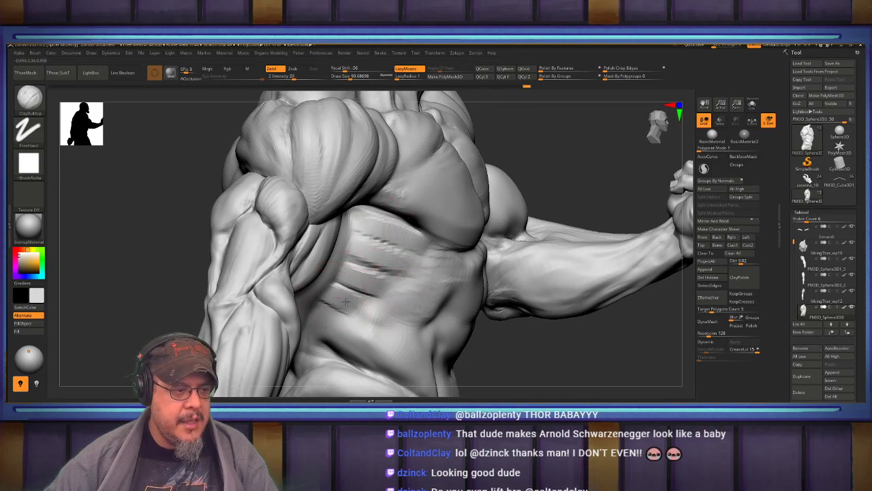
pyautogui.moveTo(435, 97)
pyautogui.mouseDown()
pyautogui.moveTo(402, 103)
pyautogui.moveTo(390, 118)
pyautogui.mouseUp()
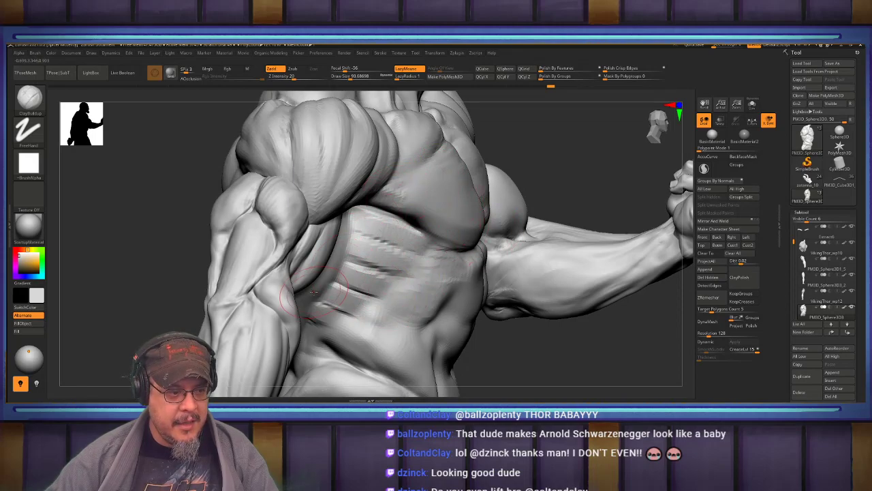
pyautogui.moveTo(336, 308); pyautogui.dragTo(323, 309)
pyautogui.moveTo(163, 265)
pyautogui.mouseDown()
pyautogui.moveTo(268, 230)
pyautogui.moveTo(318, 279)
pyautogui.mouseUp()
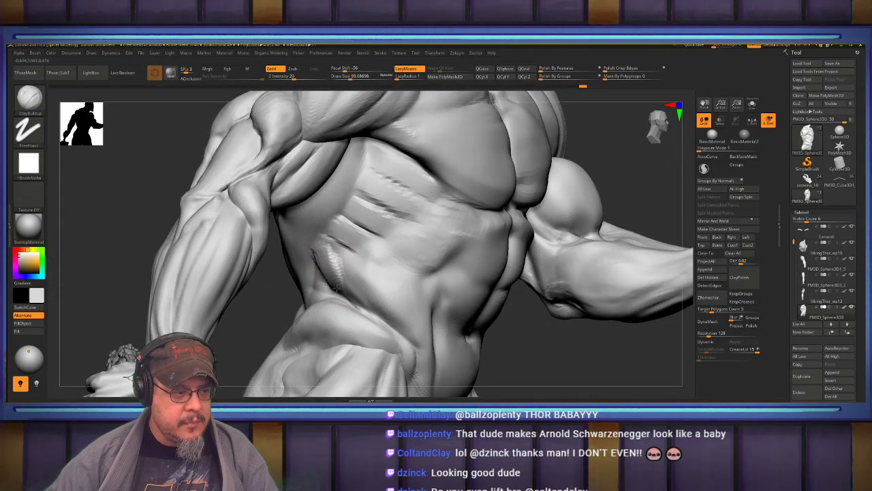
# Undo the last strokes below the ribcage and rebuild the upper oblique mass with diagonal ClayBuildup strokes
pyautogui.press('ctrl')
pyautogui.hotkey('ctrl', 'z')
pyautogui.hotkey('ctrl', 'z')
pyautogui.moveTo(351, 254)
pyautogui.mouseDown(button='right')
pyautogui.moveTo(402, 251)
pyautogui.moveTo(335, 250)
pyautogui.moveTo(341, 258)
pyautogui.mouseUp(button='right')
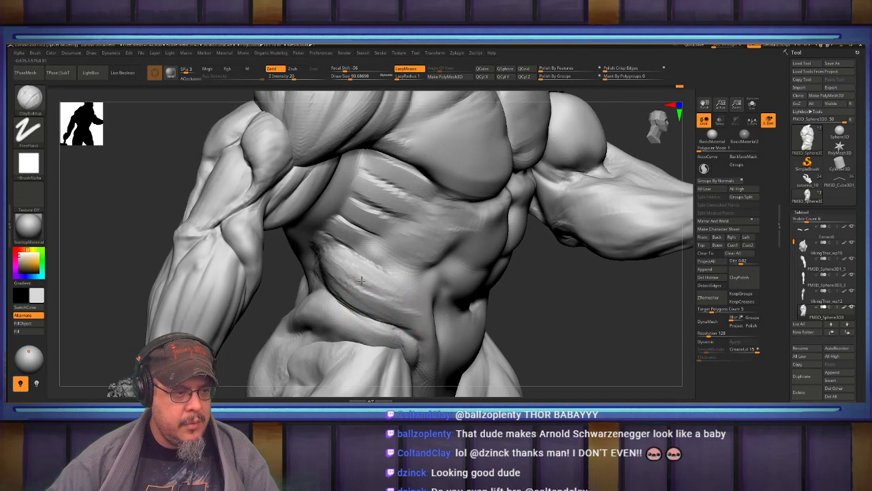
pyautogui.press('shift')
# Build up the long muscle column beside the spine, from the lower back toward the shoulder blade, with ClayBuildup strokes
pyautogui.moveTo(354, 251)
pyautogui.mouseDown(button='right')
pyautogui.moveTo(286, 254)
pyautogui.moveTo(342, 234)
pyautogui.moveTo(354, 253)
pyautogui.moveTo(232, 257)
pyautogui.mouseUp(button='right')
pyautogui.moveTo(454, 255); pyautogui.dragTo(545, 262, button='right')
pyautogui.keyDown('ctrl'); pyautogui.moveTo(382, 231); pyautogui.dragTo(362, 239, button='right'); pyautogui.keyUp('ctrl')
pyautogui.moveTo(362, 238); pyautogui.dragTo(504, 286, button='right')
pyautogui.keyDown('alt'); pyautogui.moveTo(382, 328); pyautogui.dragTo(356, 277, button='right'); pyautogui.keyUp('alt')
pyautogui.keyDown('alt'); pyautogui.moveTo(349, 285); pyautogui.dragTo(460, 211, button='right'); pyautogui.keyUp('alt')
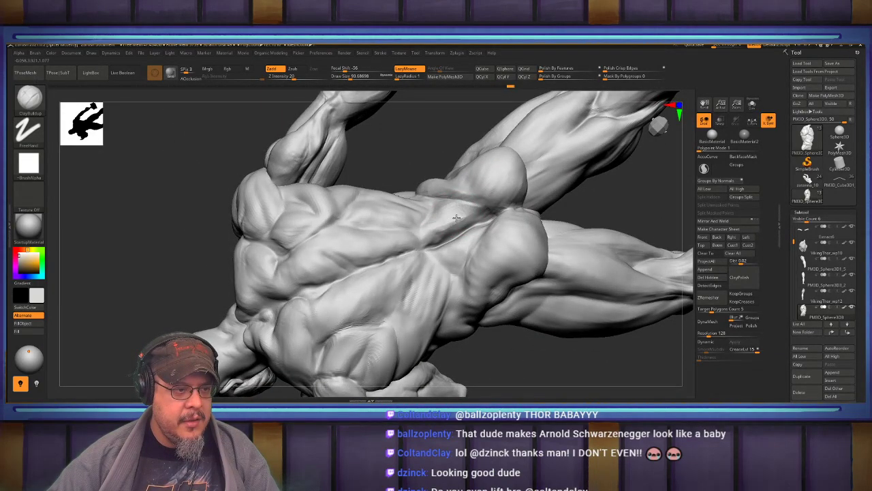
pyautogui.moveTo(445, 228); pyautogui.dragTo(448, 224)
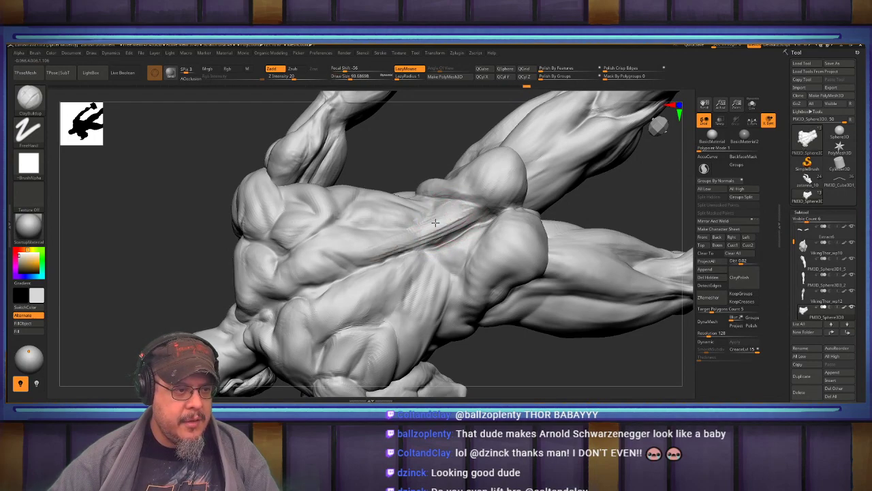
pyautogui.moveTo(418, 238); pyautogui.dragTo(330, 270)
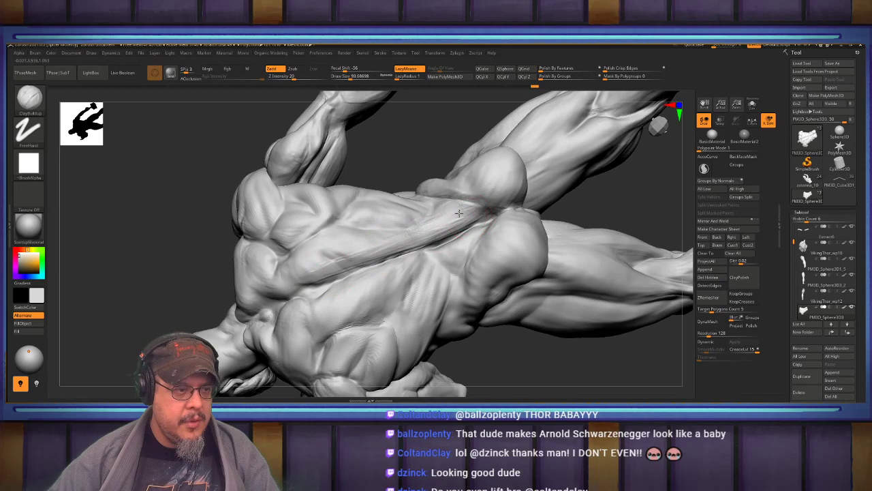
pyautogui.moveTo(217, 310); pyautogui.dragTo(272, 291)
# Fill out the back surface beside the spinal column with ClayBuildup at a draw size of 112
pyautogui.moveTo(436, 210); pyautogui.dragTo(454, 201)
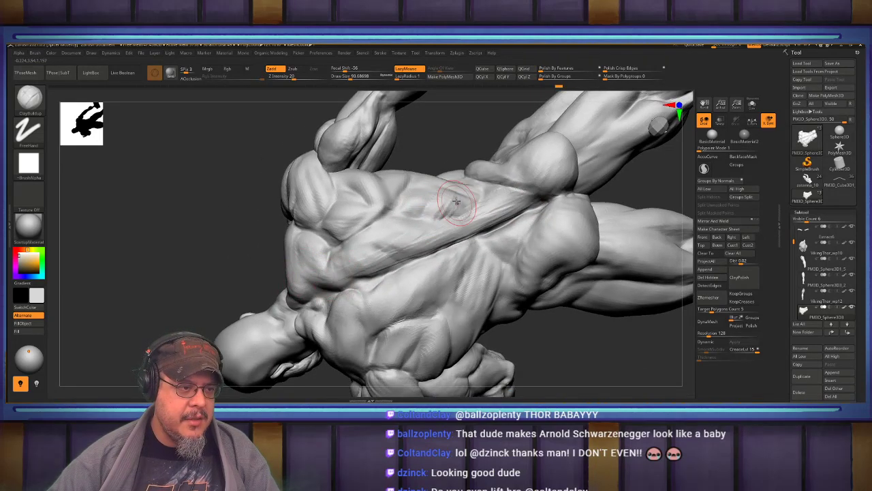
pyautogui.press('s')
pyautogui.moveTo(438, 202)
pyautogui.mouseDown()
pyautogui.moveTo(437, 210)
pyautogui.moveTo(448, 206)
pyautogui.mouseUp()
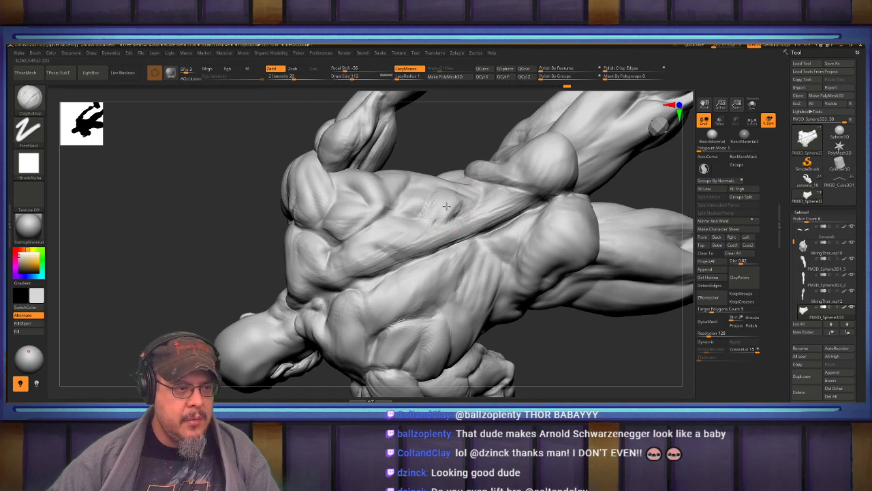
pyautogui.moveTo(446, 214)
pyautogui.mouseDown()
pyautogui.moveTo(425, 222)
pyautogui.moveTo(443, 197)
pyautogui.mouseUp()
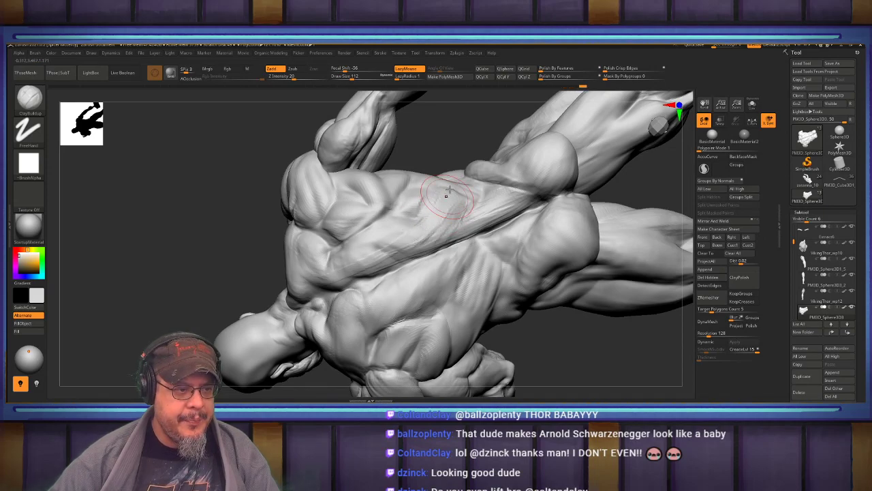
# Layer diagonal strands over the latissimus and flank from the side with ClayBuildup, smoothing where they meet the oblique
pyautogui.moveTo(439, 183)
pyautogui.mouseDown(button='right')
pyautogui.moveTo(463, 152)
pyautogui.moveTo(368, 164)
pyautogui.moveTo(370, 196)
pyautogui.mouseUp(button='right')
pyautogui.moveTo(467, 215); pyautogui.dragTo(396, 219, button='right')
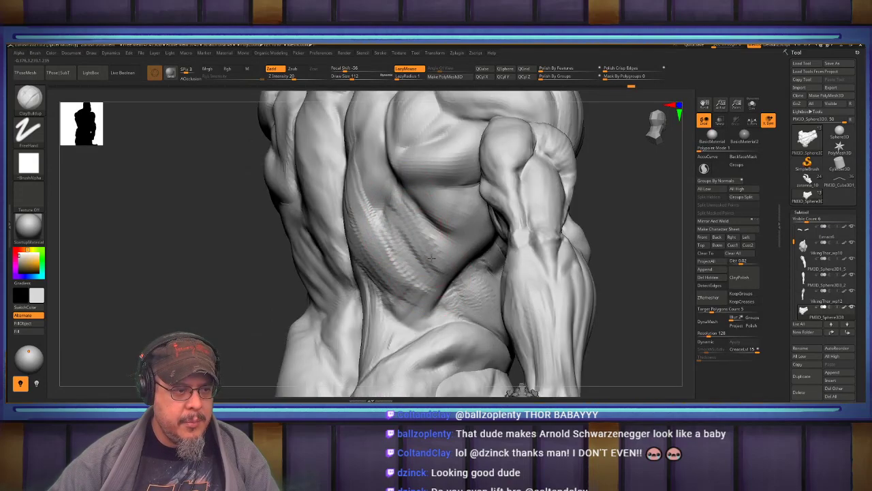
pyautogui.moveTo(452, 281)
pyautogui.keyDown('shift'); pyautogui.mouseDown()
pyautogui.moveTo(473, 303)
pyautogui.moveTo(477, 286)
pyautogui.moveTo(469, 286)
pyautogui.mouseUp(); pyautogui.keyUp('shift')
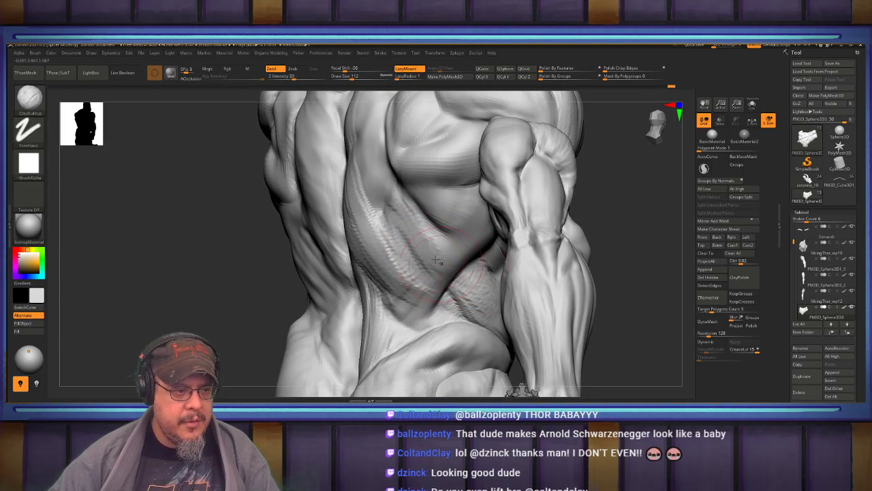
# Sharpen the crease between the trapezius, shoulder blade and rear deltoid on the figure's right side with the DamStandard brush
pyautogui.moveTo(443, 253)
pyautogui.mouseDown(button='right')
pyautogui.moveTo(376, 218)
pyautogui.moveTo(325, 306)
pyautogui.moveTo(300, 300)
pyautogui.mouseUp(button='right')
pyautogui.hotkey('shift', 'd')
pyautogui.moveTo(415, 224)
pyautogui.keyDown('alt'); pyautogui.mouseDown(button='right')
pyautogui.moveTo(432, 215)
pyautogui.moveTo(423, 208)
pyautogui.moveTo(399, 220)
pyautogui.moveTo(393, 209)
pyautogui.mouseUp(button='right'); pyautogui.keyUp('alt')
pyautogui.press('d')
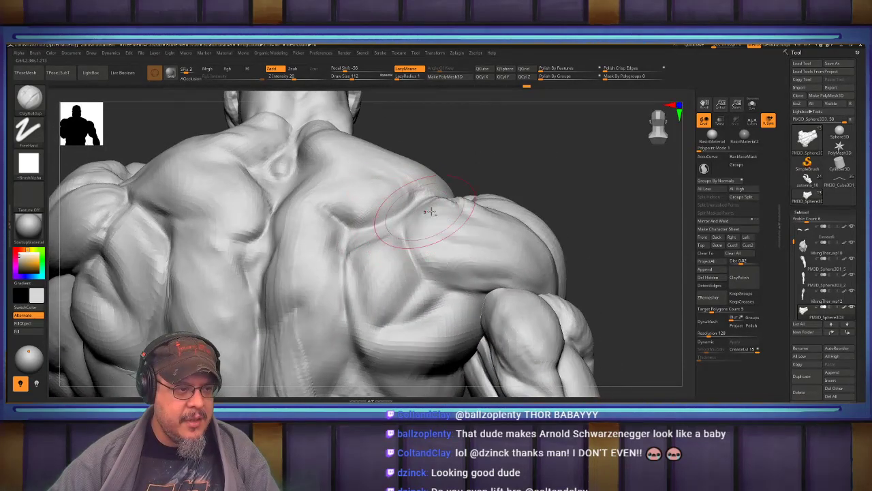
pyautogui.press('d')
pyautogui.press('b')
pyautogui.press('d')
pyautogui.press('s')
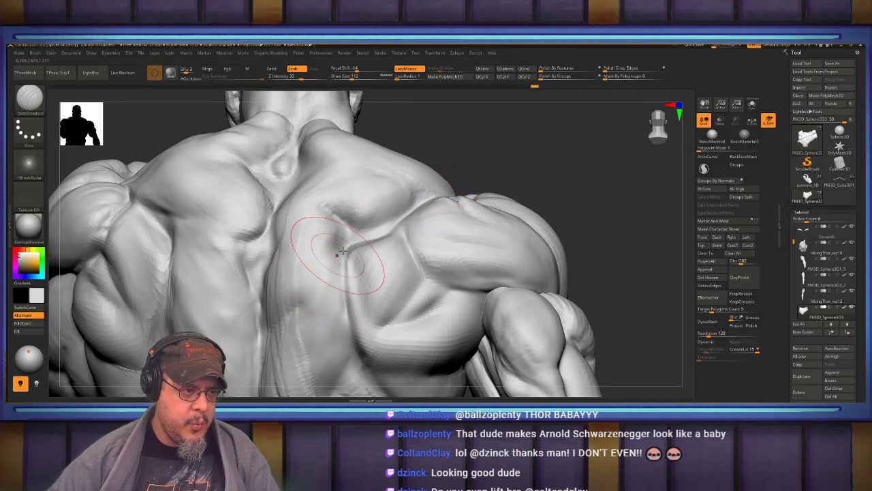
pyautogui.moveTo(312, 243); pyautogui.dragTo(416, 208, button='right')
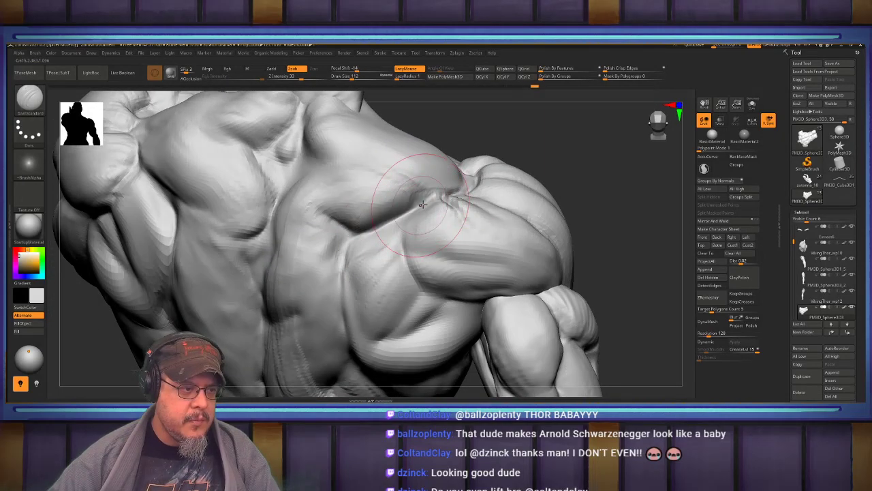
pyautogui.moveTo(371, 234)
pyautogui.mouseDown(button='right')
pyautogui.moveTo(411, 219)
pyautogui.moveTo(374, 235)
pyautogui.moveTo(387, 226)
pyautogui.mouseUp(button='right')
# Build up the muscle along the upper edge of the right shoulder blade with the ClayBuildup brush
pyautogui.press('b')
pyautogui.press('c')
pyautogui.press('b')
pyautogui.moveTo(416, 200); pyautogui.dragTo(377, 243, button='right')
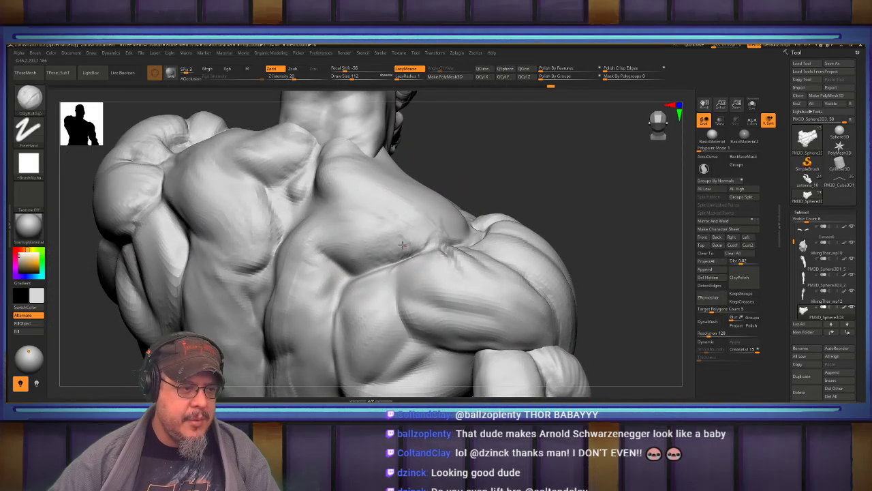
pyautogui.moveTo(308, 266); pyautogui.dragTo(390, 204, button='right')
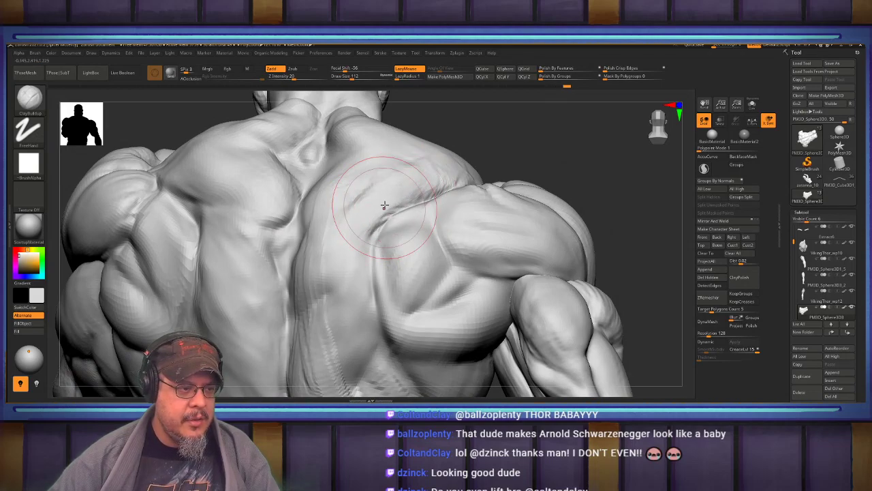
# Define the lower trapezius edge and the diagonal muscle strands between the spine and right shoulder blade with ClayBuildup
pyautogui.moveTo(377, 217)
pyautogui.keyDown('alt'); pyautogui.mouseDown(button='right')
pyautogui.moveTo(432, 229)
pyautogui.moveTo(426, 237)
pyautogui.moveTo(436, 182)
pyautogui.moveTo(405, 232)
pyautogui.moveTo(412, 183)
pyautogui.moveTo(398, 227)
pyautogui.moveTo(424, 214)
pyautogui.moveTo(400, 220)
pyautogui.moveTo(381, 240)
pyautogui.moveTo(402, 298)
pyautogui.mouseUp(button='right'); pyautogui.keyUp('alt')
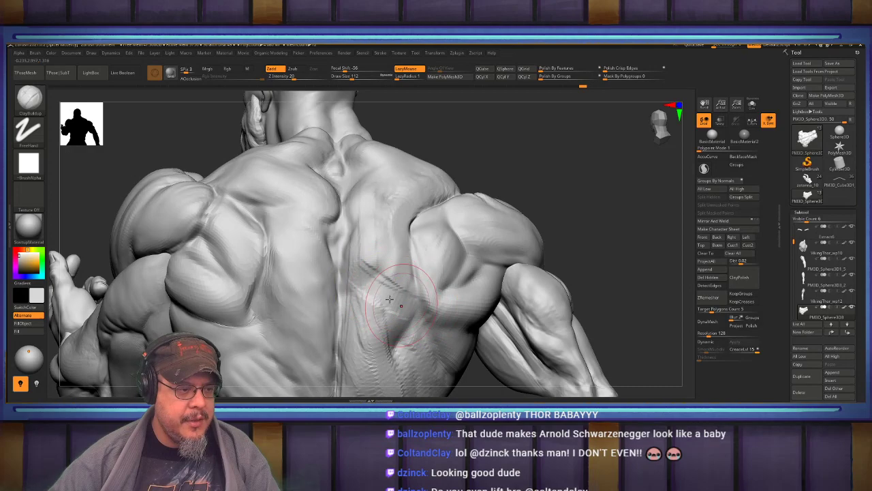
pyautogui.moveTo(419, 317); pyautogui.dragTo(358, 271)
pyautogui.moveTo(358, 232)
pyautogui.mouseDown(button='right')
pyautogui.moveTo(380, 196)
pyautogui.moveTo(400, 234)
pyautogui.mouseUp(button='right')
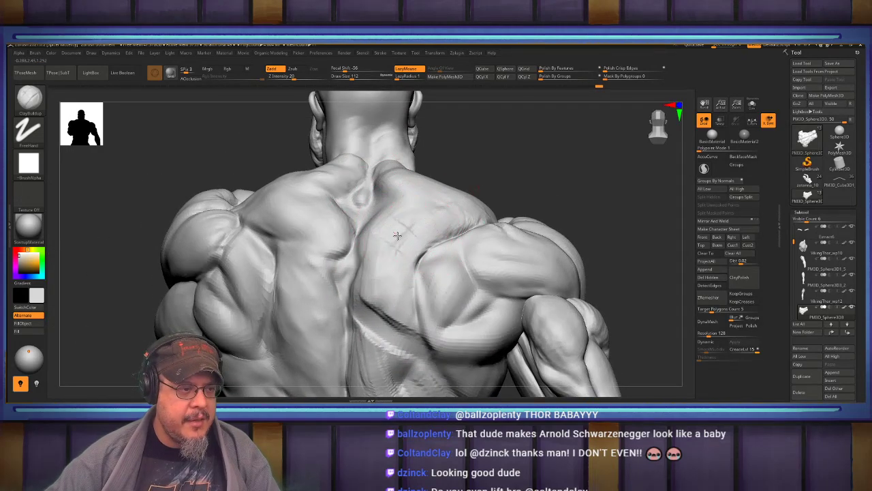
pyautogui.moveTo(414, 249); pyautogui.dragTo(416, 254)
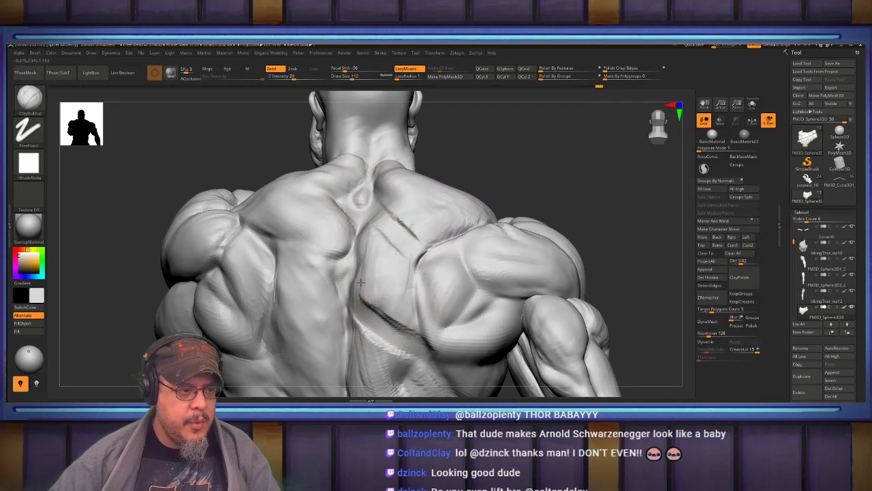
pyautogui.moveTo(385, 315); pyautogui.dragTo(417, 339)
pyautogui.moveTo(362, 282)
pyautogui.mouseDown()
pyautogui.moveTo(404, 325)
pyautogui.moveTo(418, 293)
pyautogui.mouseUp()
pyautogui.moveTo(372, 240); pyautogui.dragTo(403, 261)
pyautogui.moveTo(364, 249)
pyautogui.mouseDown()
pyautogui.moveTo(397, 278)
pyautogui.moveTo(380, 317)
pyautogui.moveTo(369, 239)
pyautogui.moveTo(377, 210)
pyautogui.moveTo(368, 272)
pyautogui.moveTo(390, 312)
pyautogui.moveTo(411, 293)
pyautogui.moveTo(385, 230)
pyautogui.moveTo(368, 292)
pyautogui.moveTo(363, 270)
pyautogui.mouseUp()
# Layer diagonal fibre strokes over the right upper trapezius, from the base of the neck toward the shoulder, with ClayBuildup
pyautogui.keyDown('alt'); pyautogui.moveTo(374, 262); pyautogui.dragTo(400, 210, button='right'); pyautogui.keyUp('alt')
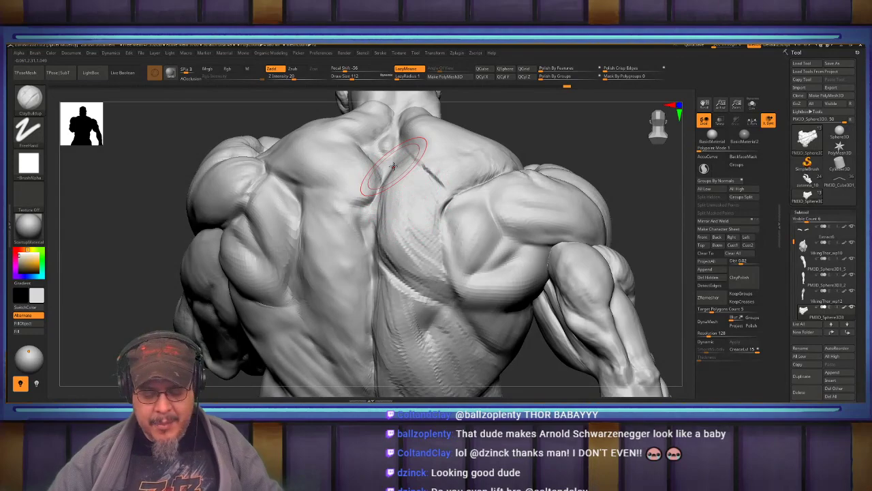
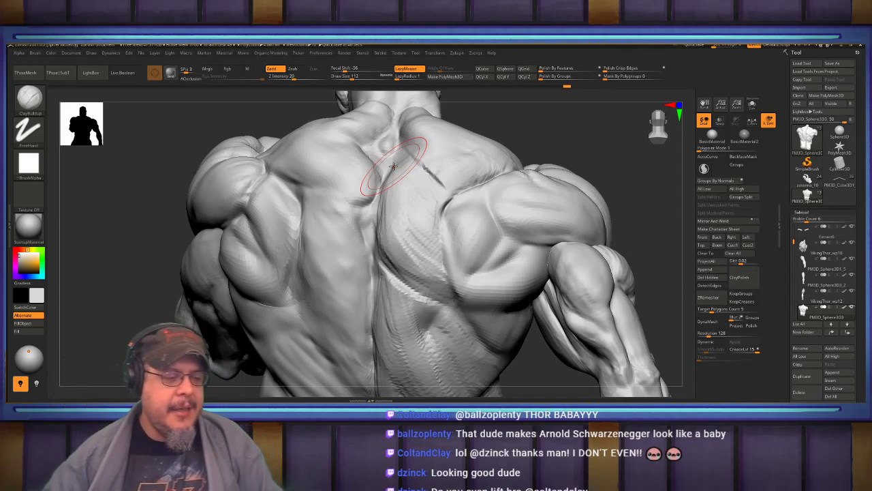
pyautogui.moveTo(634, 240)
pyautogui.mouseDown()
pyautogui.moveTo(486, 273)
pyautogui.moveTo(447, 259)
pyautogui.moveTo(463, 246)
pyautogui.moveTo(456, 241)
pyautogui.moveTo(516, 218)
pyautogui.moveTo(436, 201)
pyautogui.moveTo(466, 209)
pyautogui.mouseUp()
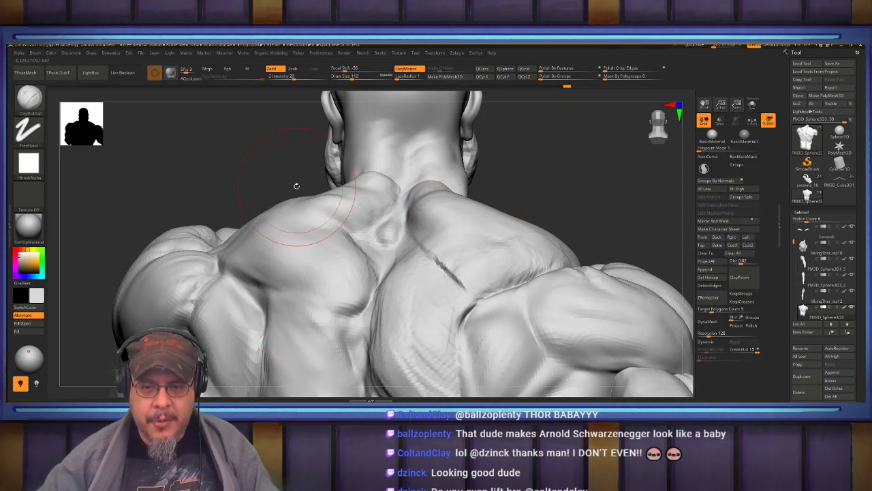
pyautogui.moveTo(416, 153)
pyautogui.mouseDown(button='right')
pyautogui.moveTo(433, 187)
pyautogui.moveTo(418, 179)
pyautogui.moveTo(417, 210)
pyautogui.mouseUp(button='right')
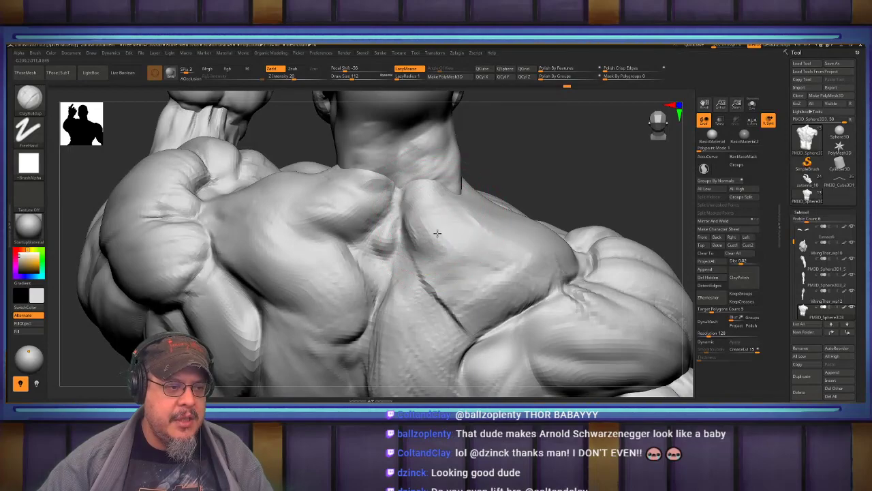
pyautogui.moveTo(442, 241); pyautogui.dragTo(465, 267)
pyautogui.moveTo(418, 212)
pyautogui.mouseDown()
pyautogui.moveTo(443, 294)
pyautogui.moveTo(467, 312)
pyautogui.mouseUp()
pyautogui.moveTo(434, 257)
pyautogui.mouseDown()
pyautogui.moveTo(451, 252)
pyautogui.moveTo(497, 287)
pyautogui.mouseUp()
pyautogui.moveTo(453, 231); pyautogui.dragTo(524, 276)
pyautogui.moveTo(464, 214); pyautogui.dragTo(521, 239)
pyautogui.moveTo(450, 196); pyautogui.dragTo(535, 226)
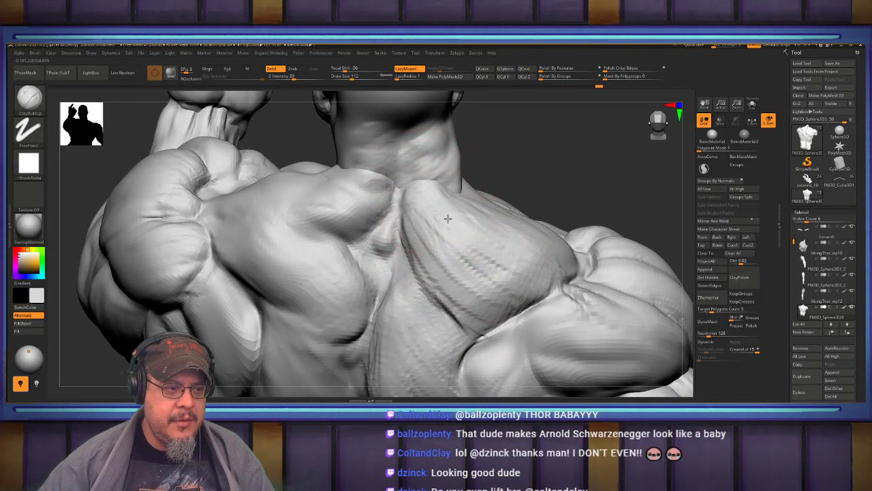
pyautogui.moveTo(415, 217); pyautogui.dragTo(447, 280)
# Build up the right mid and lower back below the shoulder blade with downward ClayBuildup strokes beside the spine
pyautogui.moveTo(436, 293)
pyautogui.mouseDown(button='right')
pyautogui.moveTo(470, 198)
pyautogui.moveTo(479, 96)
pyautogui.mouseUp(button='right')
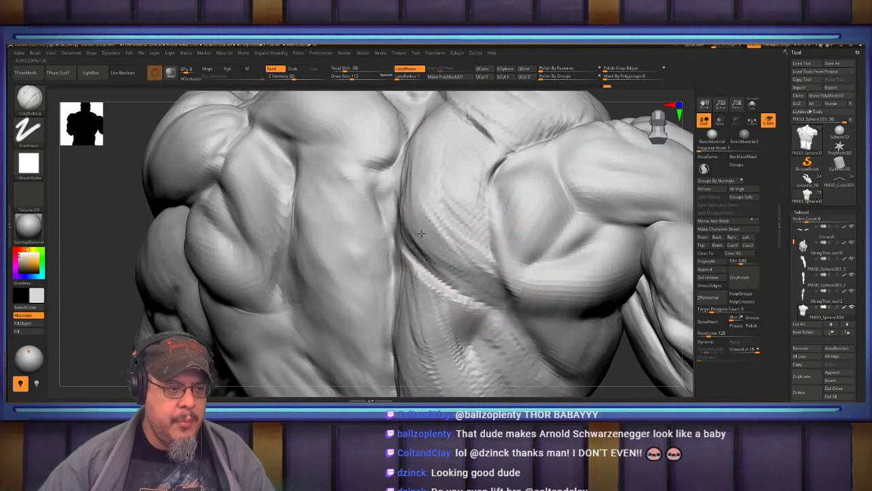
pyautogui.moveTo(471, 283)
pyautogui.keyDown('ctrl'); pyautogui.mouseDown(button='right')
pyautogui.moveTo(440, 195)
pyautogui.moveTo(416, 172)
pyautogui.mouseUp(button='right'); pyautogui.keyUp('ctrl')
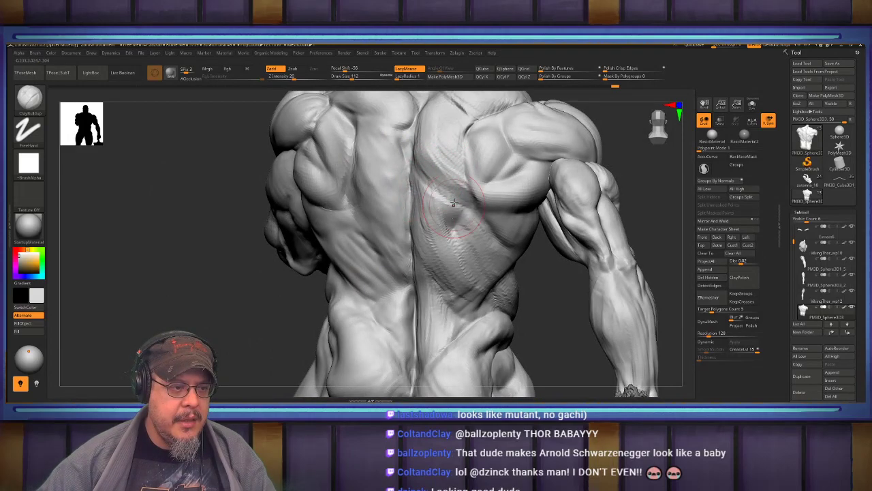
pyautogui.moveTo(457, 234)
pyautogui.mouseDown()
pyautogui.moveTo(450, 238)
pyautogui.moveTo(443, 203)
pyautogui.moveTo(428, 225)
pyautogui.moveTo(464, 270)
pyautogui.moveTo(460, 300)
pyautogui.mouseUp()
pyautogui.moveTo(440, 271)
pyautogui.mouseDown()
pyautogui.moveTo(467, 301)
pyautogui.moveTo(464, 276)
pyautogui.mouseUp()
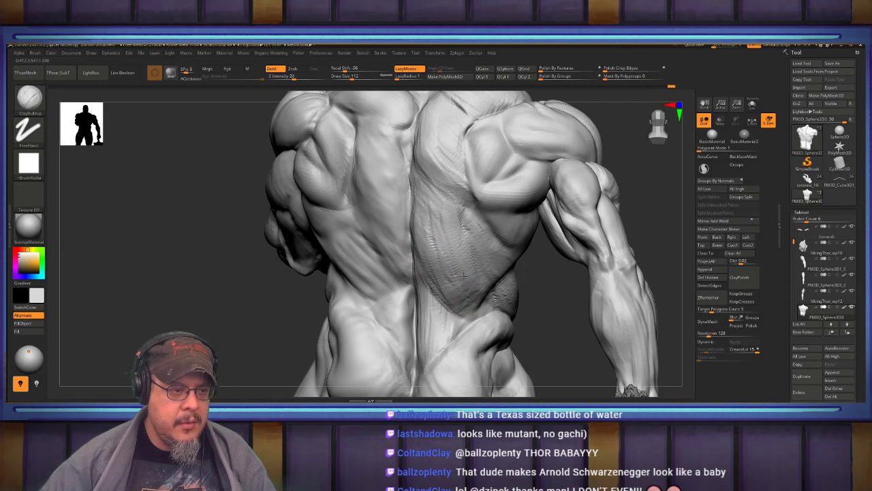
pyautogui.moveTo(424, 240); pyautogui.dragTo(439, 295)
# Build up the volume of the right glute with ClayBuildup strokes, from its inner edge up toward the hip
pyautogui.moveTo(409, 220)
pyautogui.keyDown('alt'); pyautogui.mouseDown(button='right')
pyautogui.moveTo(406, 123)
pyautogui.moveTo(399, 186)
pyautogui.moveTo(442, 128)
pyautogui.mouseUp(button='right'); pyautogui.keyUp('alt')
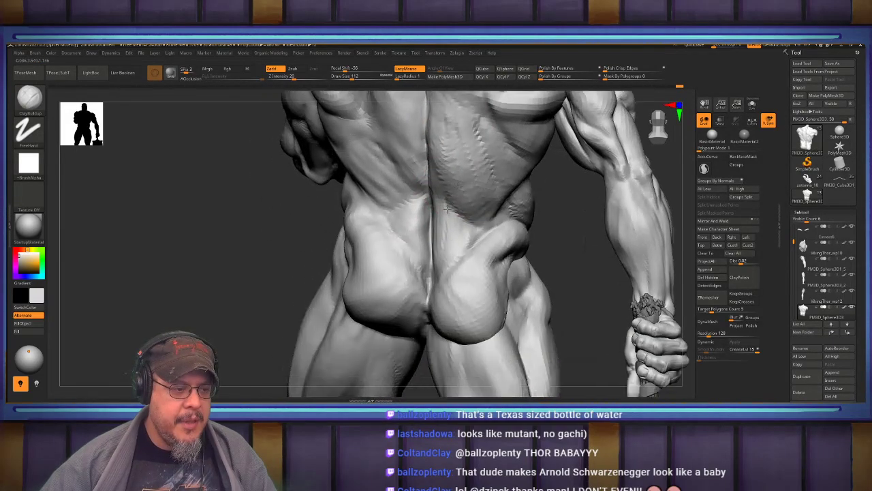
pyautogui.keyDown('shift'); pyautogui.moveTo(488, 250); pyautogui.dragTo(493, 241); pyautogui.keyUp('shift')
pyautogui.moveTo(493, 240); pyautogui.dragTo(486, 243, button='right')
pyautogui.moveTo(434, 282); pyautogui.dragTo(457, 261)
pyautogui.moveTo(437, 298)
pyautogui.mouseDown()
pyautogui.moveTo(484, 239)
pyautogui.moveTo(478, 253)
pyautogui.mouseUp()
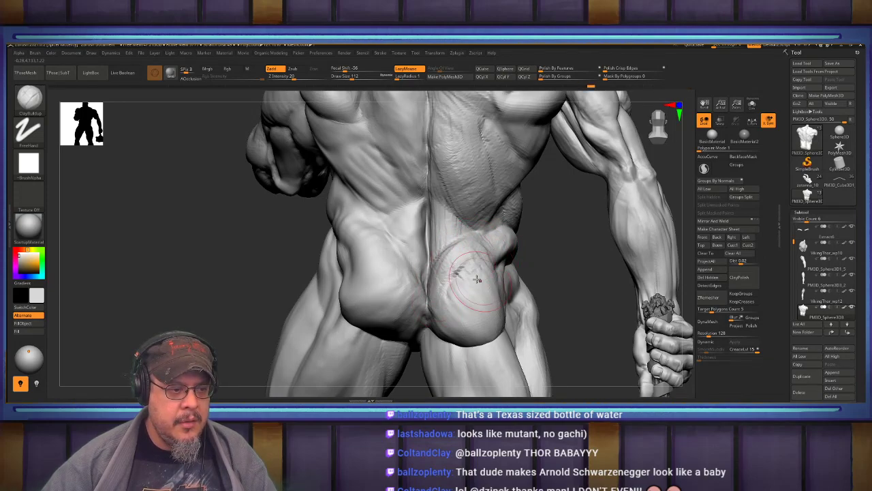
pyautogui.moveTo(451, 309); pyautogui.dragTo(470, 288)
pyautogui.moveTo(490, 286)
pyautogui.mouseDown(button='right')
pyautogui.moveTo(429, 273)
pyautogui.moveTo(461, 248)
pyautogui.mouseUp(button='right')
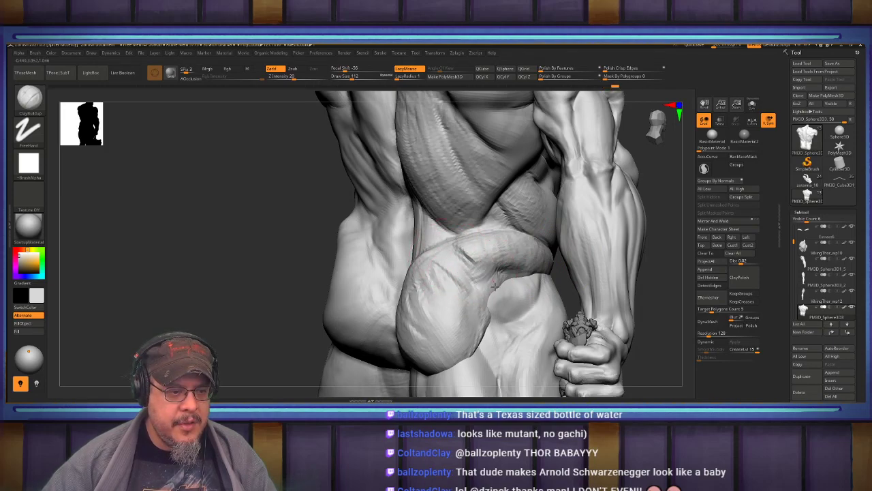
pyautogui.moveTo(463, 244)
pyautogui.mouseDown(button='right')
pyautogui.moveTo(443, 258)
pyautogui.moveTo(444, 233)
pyautogui.mouseUp(button='right')
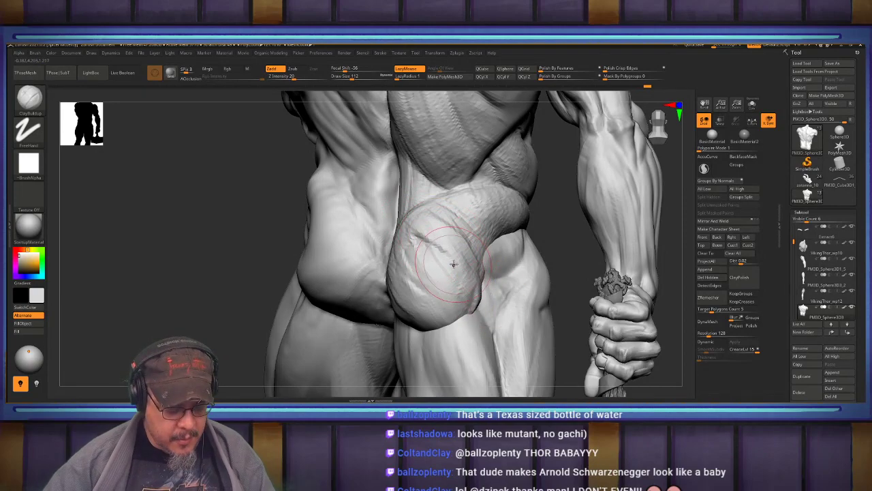
# Reshape the outer lower contour of the right glute with the Move brush
pyautogui.press('b')
pyautogui.press('m')
pyautogui.press('v')
pyautogui.moveTo(491, 306)
pyautogui.mouseDown(button='right')
pyautogui.moveTo(457, 270)
pyautogui.moveTo(502, 297)
pyautogui.mouseUp(button='right')
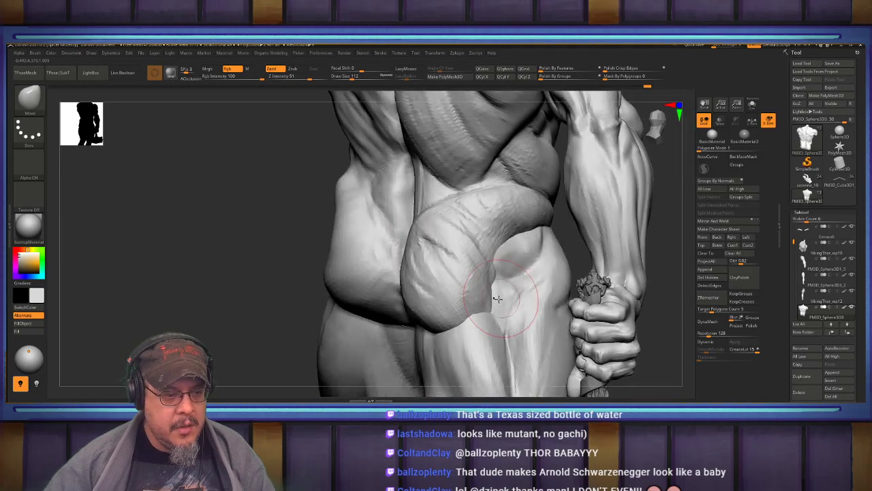
pyautogui.moveTo(528, 328)
pyautogui.mouseDown(button='right')
pyautogui.moveTo(502, 333)
pyautogui.moveTo(503, 276)
pyautogui.mouseUp(button='right')
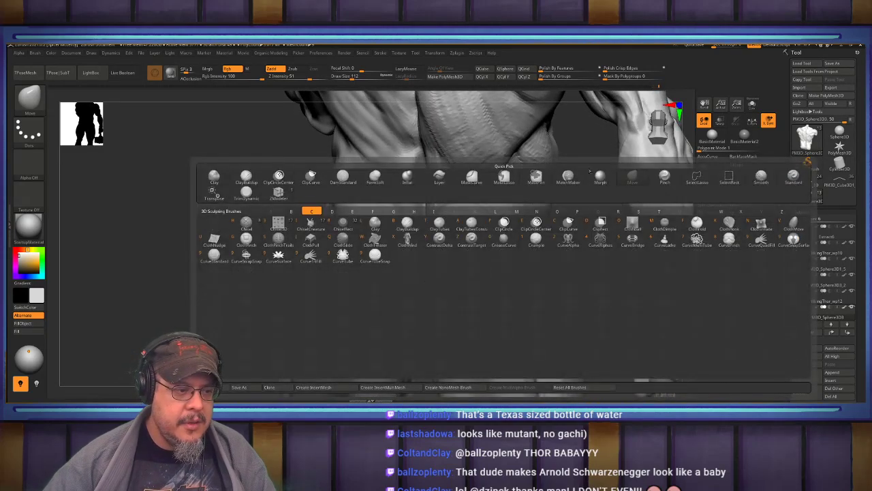
# Layer fibre strokes over the right glute and out toward the hip with the ClayBuildup brush
pyautogui.press('b')
pyautogui.press('c')
pyautogui.press('b')
pyautogui.moveTo(486, 204)
pyautogui.mouseDown(button='right')
pyautogui.moveTo(426, 252)
pyautogui.moveTo(425, 302)
pyautogui.mouseUp(button='right')
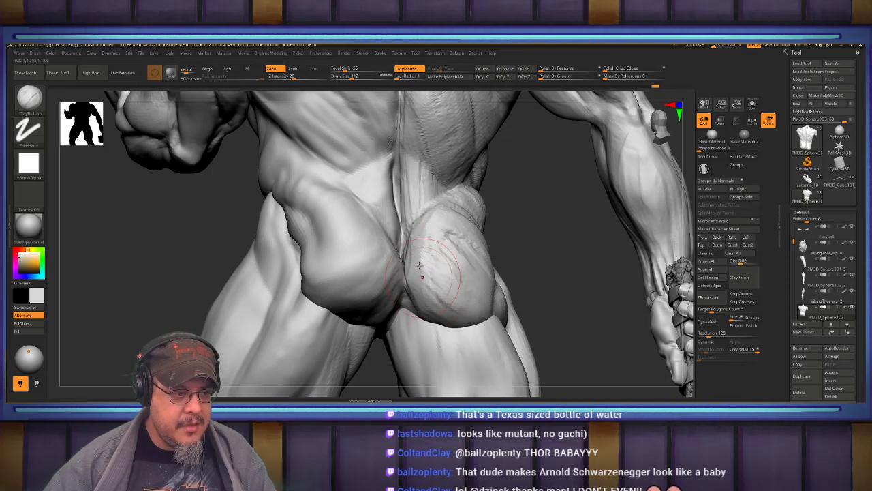
pyautogui.moveTo(421, 260)
pyautogui.mouseDown(button='right')
pyautogui.moveTo(426, 293)
pyautogui.moveTo(430, 251)
pyautogui.moveTo(445, 288)
pyautogui.mouseUp(button='right')
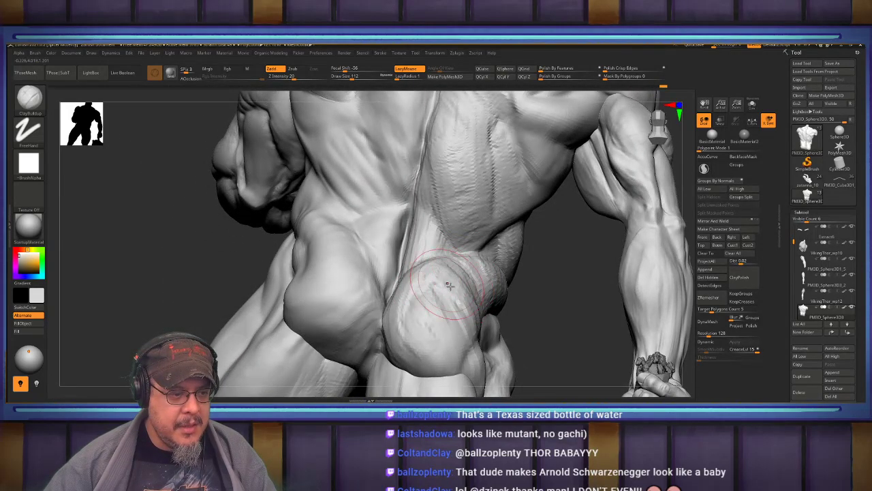
pyautogui.moveTo(438, 331)
pyautogui.mouseDown(button='right')
pyautogui.moveTo(450, 264)
pyautogui.moveTo(489, 276)
pyautogui.mouseUp(button='right')
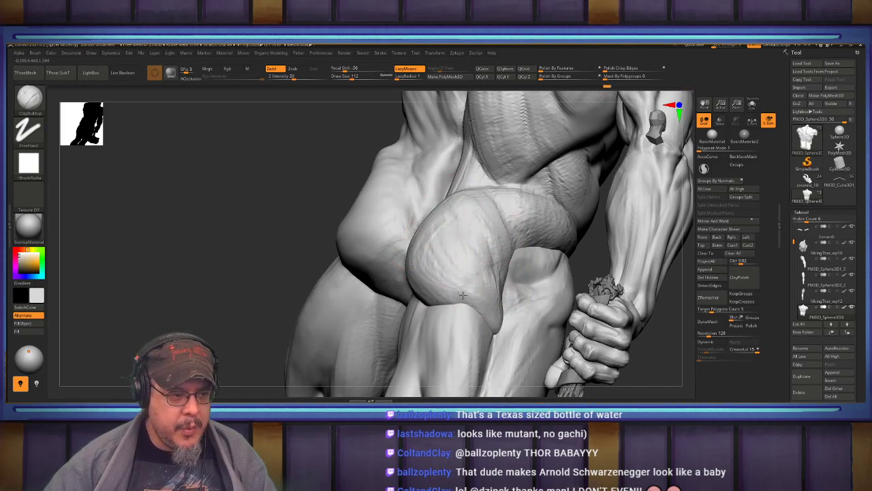
pyautogui.moveTo(456, 224)
pyautogui.mouseDown(button='right')
pyautogui.moveTo(446, 257)
pyautogui.moveTo(388, 213)
pyautogui.moveTo(402, 224)
pyautogui.moveTo(498, 198)
pyautogui.moveTo(511, 233)
pyautogui.mouseUp(button='right')
# Add diagonal ClayBuildup strokes over the right latissimus, just below the shoulder blade
pyautogui.press('f')
pyautogui.moveTo(623, 214)
pyautogui.mouseDown(button='right')
pyautogui.moveTo(580, 223)
pyautogui.moveTo(588, 222)
pyautogui.moveTo(558, 273)
pyautogui.moveTo(483, 257)
pyautogui.mouseUp(button='right')
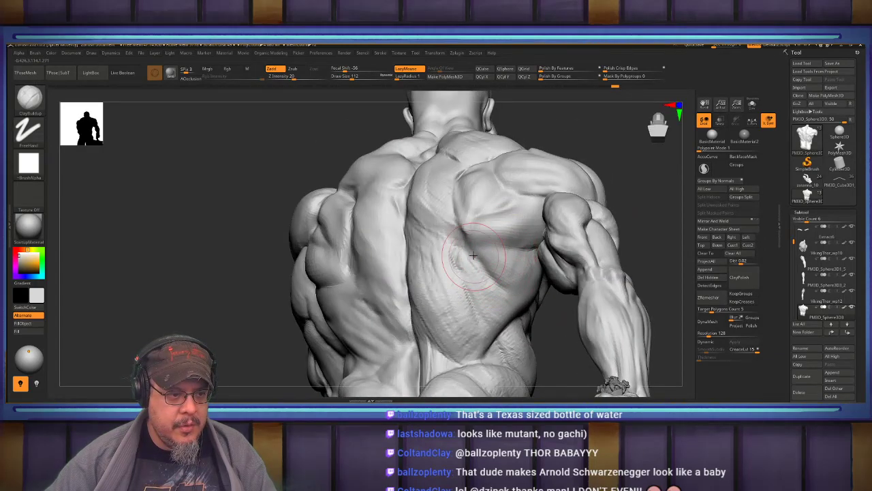
pyautogui.moveTo(505, 290)
pyautogui.mouseDown()
pyautogui.moveTo(489, 274)
pyautogui.moveTo(495, 263)
pyautogui.mouseUp()
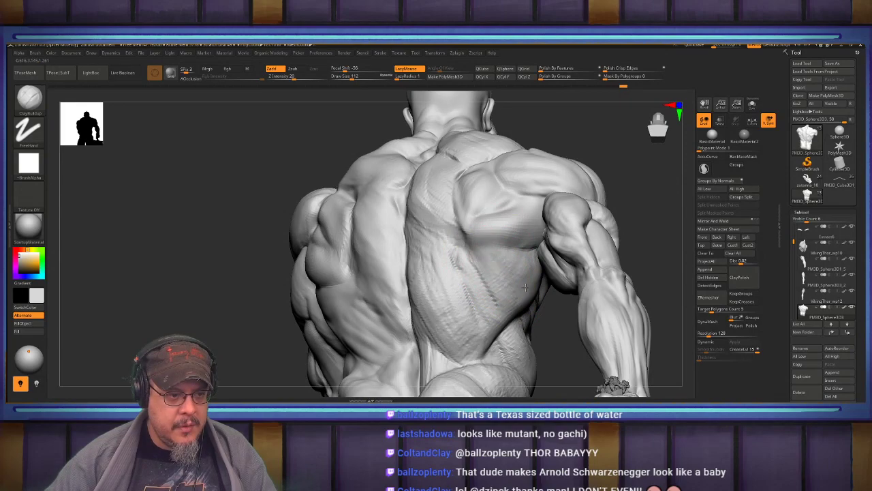
pyautogui.moveTo(522, 281)
pyautogui.mouseDown(button='right')
pyautogui.moveTo(489, 190)
pyautogui.moveTo(475, 296)
pyautogui.mouseUp(button='right')
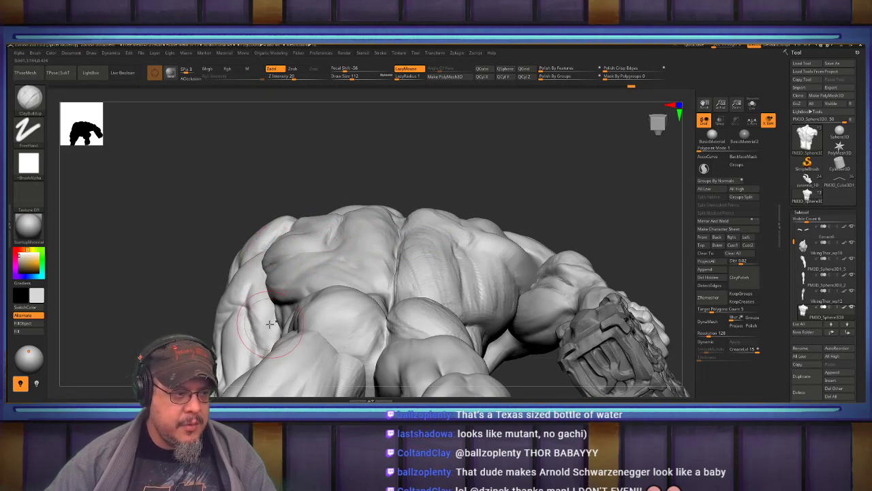
# Reshape the muscle masses on the right shoulder blade behind the deltoid with the Move brush
pyautogui.moveTo(379, 266)
pyautogui.mouseDown(button='right')
pyautogui.moveTo(483, 238)
pyautogui.moveTo(457, 248)
pyautogui.moveTo(485, 251)
pyautogui.moveTo(471, 247)
pyautogui.mouseUp(button='right')
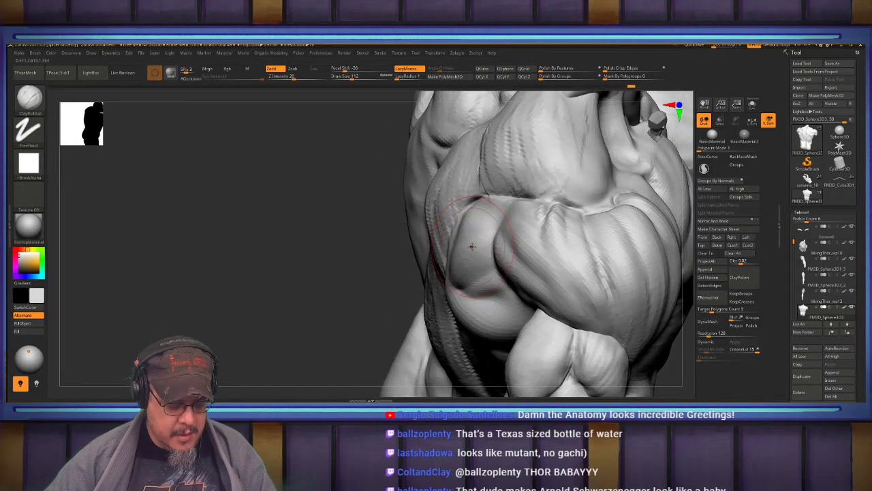
pyautogui.press('b')
pyautogui.press('m')
pyautogui.press('v')
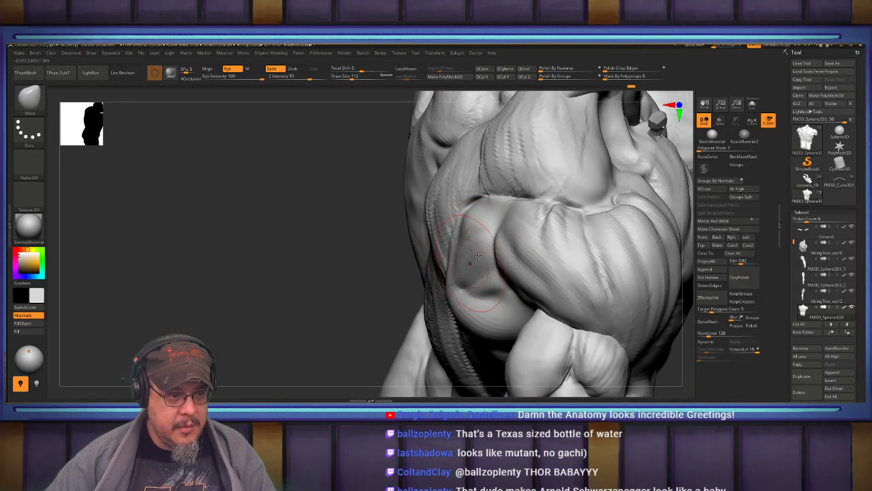
pyautogui.moveTo(460, 292); pyautogui.dragTo(470, 325, button='right')
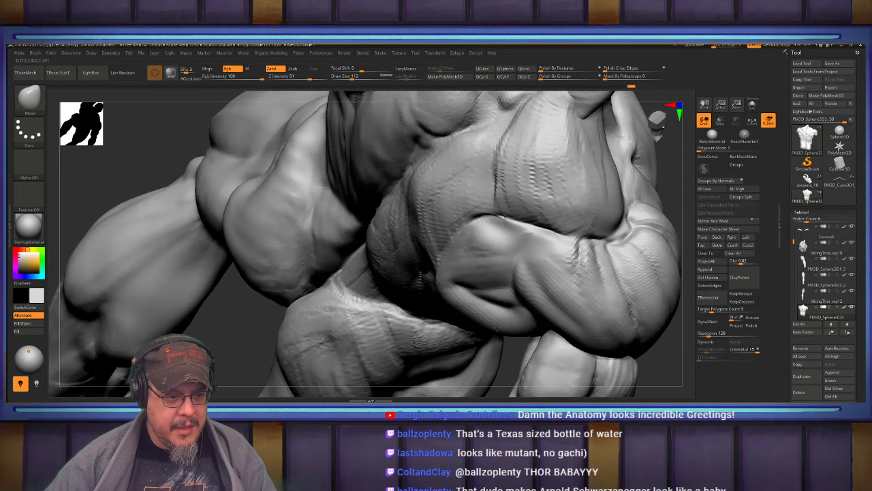
pyautogui.moveTo(496, 327)
pyautogui.mouseDown(button='right')
pyautogui.moveTo(455, 216)
pyautogui.moveTo(528, 197)
pyautogui.moveTo(408, 231)
pyautogui.moveTo(505, 235)
pyautogui.moveTo(499, 232)
pyautogui.moveTo(514, 264)
pyautogui.moveTo(577, 234)
pyautogui.moveTo(570, 224)
pyautogui.moveTo(537, 228)
pyautogui.mouseUp(button='right')
# Select the right arm's subtool and build up the lower triceps toward the elbow with ClayBuildup
pyautogui.press('b')
pyautogui.press('c')
pyautogui.press('b')
pyautogui.keyDown('alt'); pyautogui.click(465, 237); pyautogui.keyUp('alt')
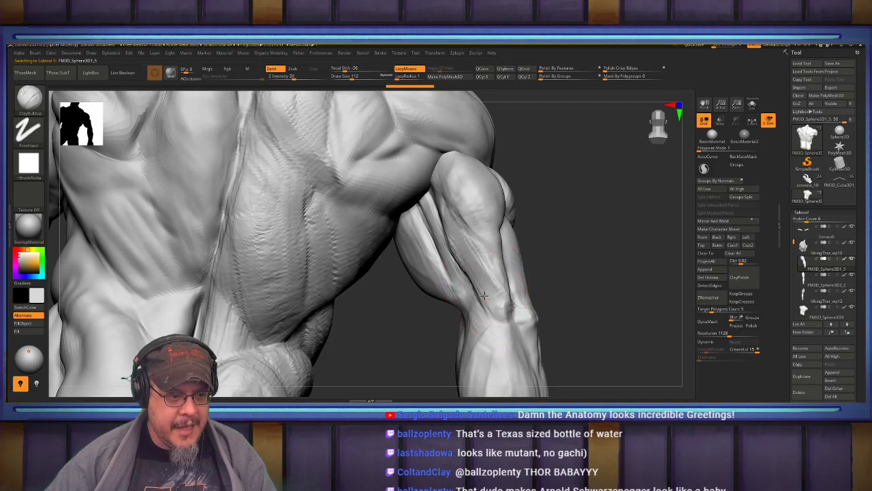
pyautogui.moveTo(568, 245); pyautogui.dragTo(453, 233)
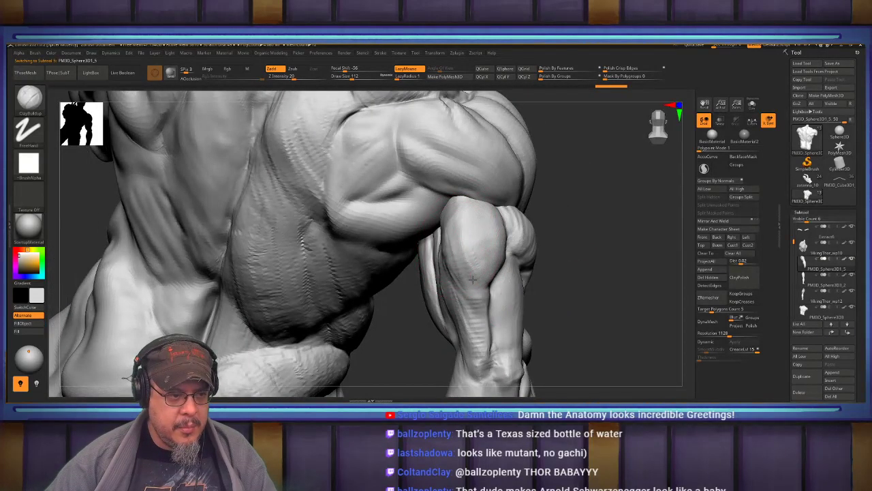
# Build up the muscle strands at the front of the right elbow and down the forearm with ClayBuildup at draw size about 80
pyautogui.moveTo(591, 247); pyautogui.dragTo(493, 220)
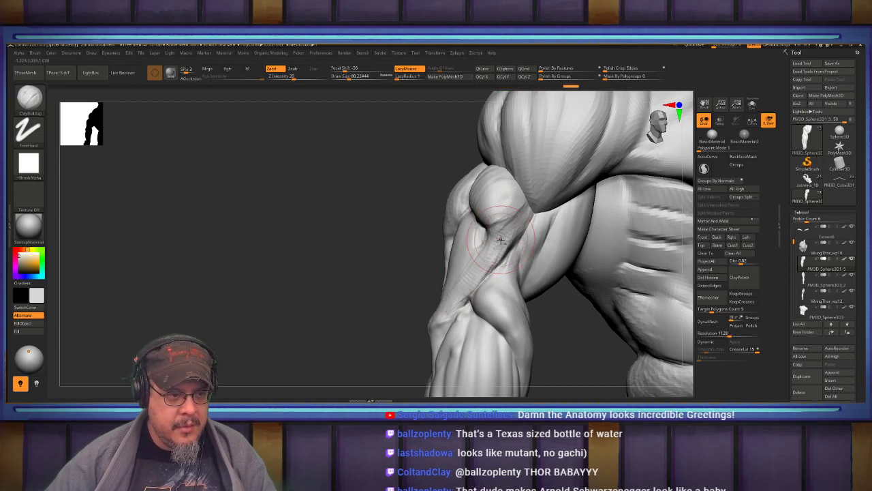
pyautogui.moveTo(498, 243); pyautogui.dragTo(515, 233, button='right')
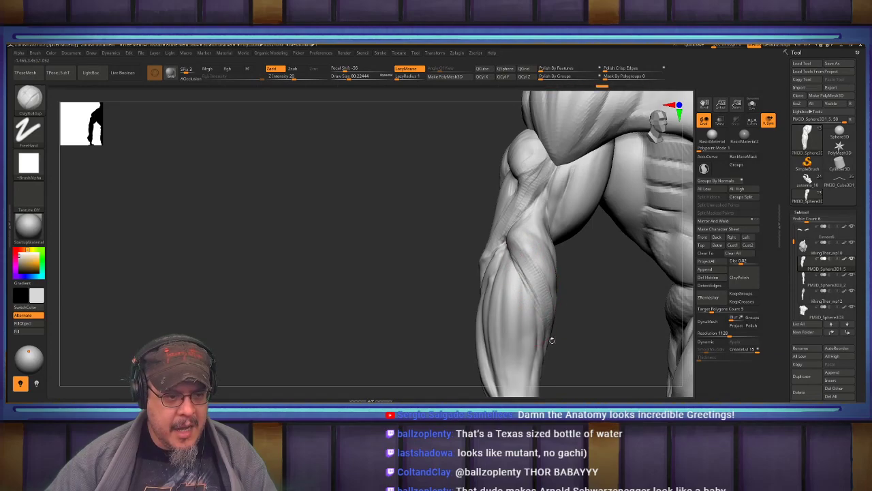
pyautogui.moveTo(548, 286); pyautogui.dragTo(532, 230, button='right')
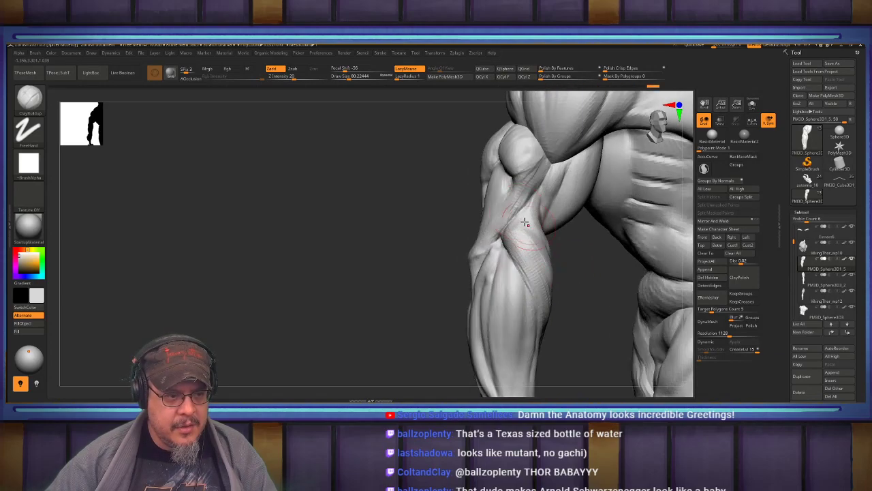
pyautogui.moveTo(543, 301); pyautogui.dragTo(513, 211, button='right')
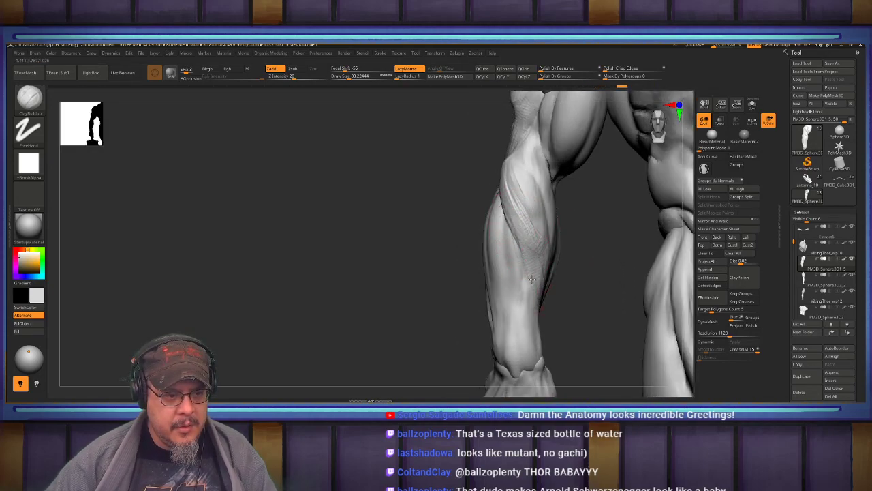
pyautogui.moveTo(532, 197); pyautogui.dragTo(545, 280)
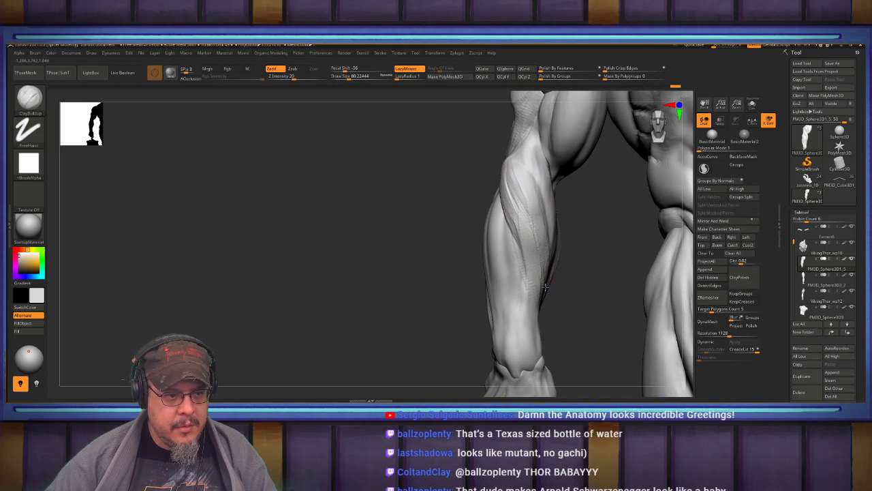
pyautogui.moveTo(581, 303); pyautogui.dragTo(508, 279)
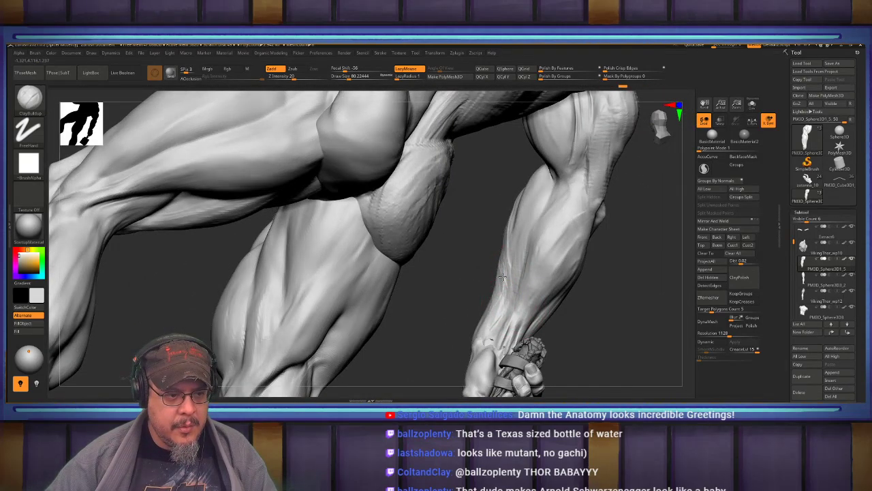
pyautogui.moveTo(494, 272)
pyautogui.mouseDown()
pyautogui.moveTo(559, 272)
pyautogui.moveTo(557, 224)
pyautogui.moveTo(566, 251)
pyautogui.moveTo(512, 237)
pyautogui.mouseUp()
# Reshape the right forearm's silhouette toward the wrist with the Move brush at draw size about 132
pyautogui.press('b')
pyautogui.press('m')
pyautogui.press('v')
pyautogui.moveTo(511, 237); pyautogui.dragTo(505, 293, button='right')
pyautogui.press('s')
pyautogui.moveTo(505, 295); pyautogui.dragTo(505, 294)
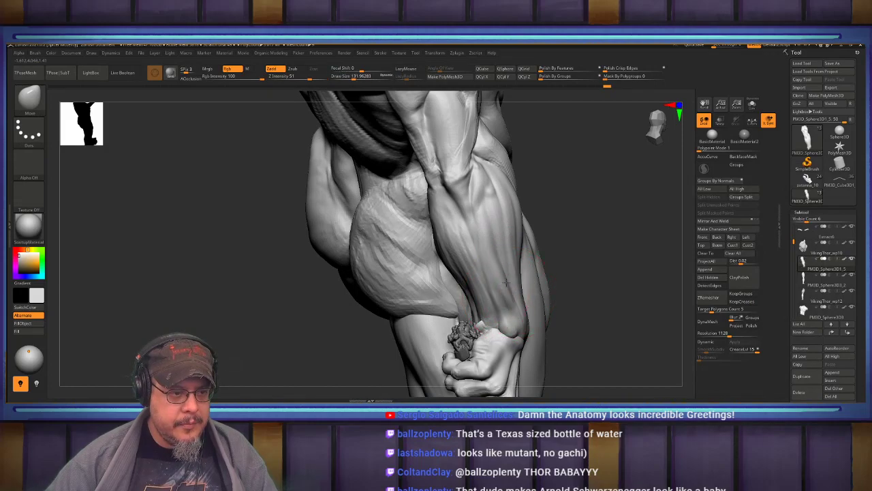
pyautogui.moveTo(622, 257); pyautogui.dragTo(526, 259)
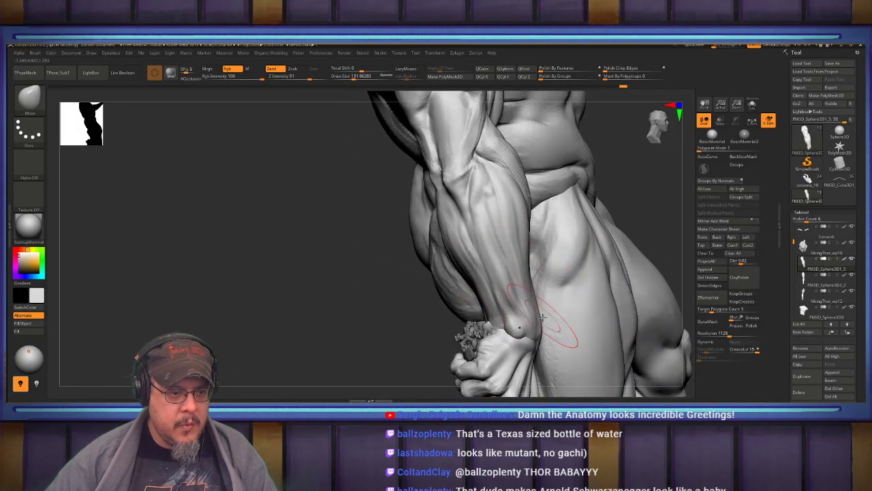
pyautogui.moveTo(341, 225); pyautogui.dragTo(340, 293)
pyautogui.moveTo(273, 252)
pyautogui.mouseDown()
pyautogui.moveTo(371, 239)
pyautogui.moveTo(416, 197)
pyautogui.moveTo(464, 239)
pyautogui.mouseUp()
pyautogui.moveTo(486, 295); pyautogui.dragTo(486, 290)
pyautogui.moveTo(486, 229); pyautogui.dragTo(485, 232)
pyautogui.moveTo(485, 232); pyautogui.dragTo(496, 244, button='right')
pyautogui.moveTo(492, 243); pyautogui.dragTo(489, 245)
# Adjust the right triceps' shape beneath the deltoid with the Move brush, checking it from the back and side
pyautogui.moveTo(489, 246)
pyautogui.mouseDown(button='right')
pyautogui.moveTo(497, 253)
pyautogui.moveTo(428, 276)
pyautogui.mouseUp(button='right')
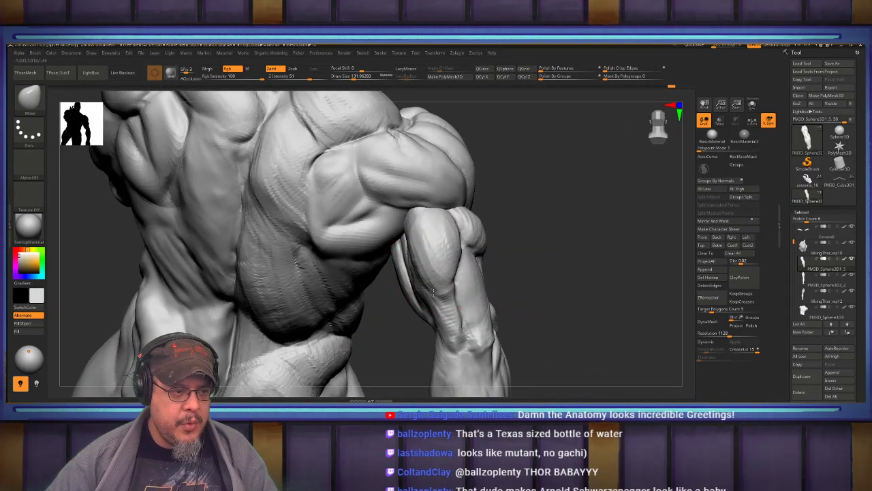
pyautogui.moveTo(552, 241); pyautogui.dragTo(424, 283, button='right')
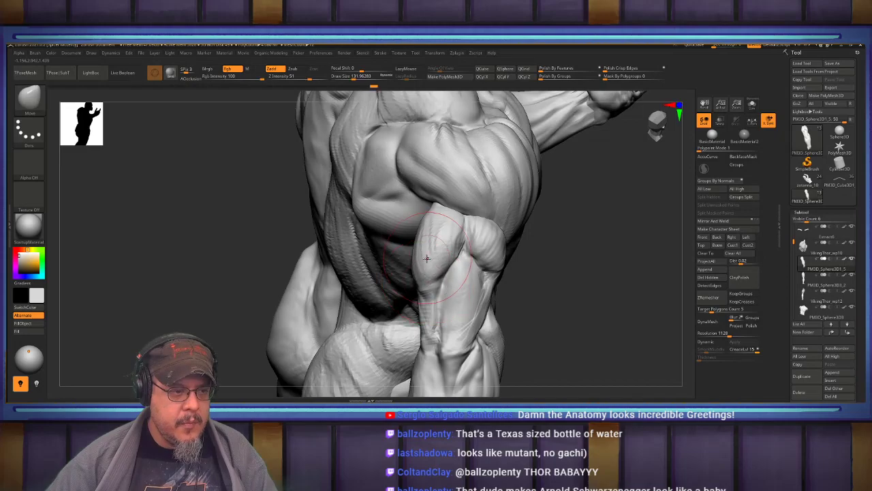
pyautogui.moveTo(432, 223); pyautogui.dragTo(459, 247, button='right')
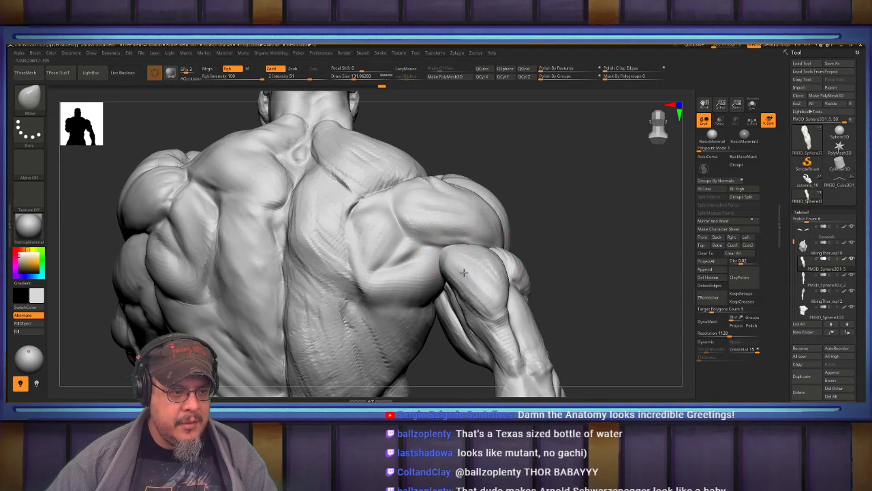
pyautogui.moveTo(485, 268); pyautogui.dragTo(504, 280, button='right')
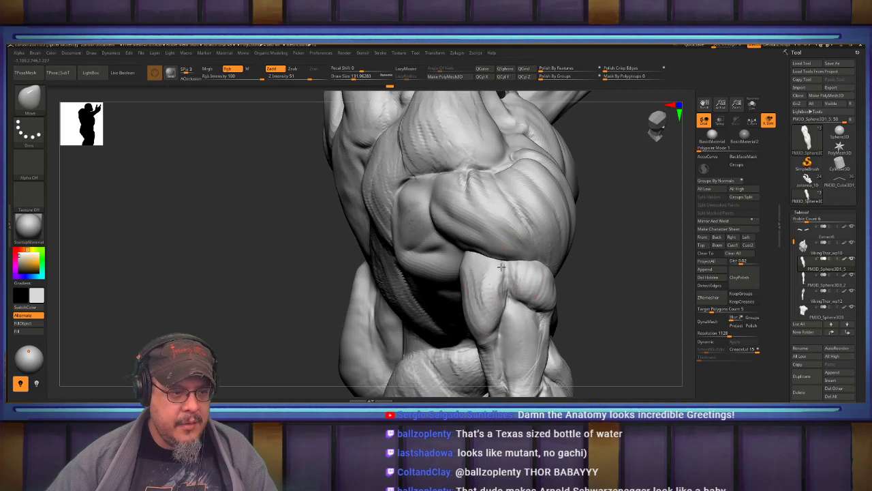
pyautogui.moveTo(541, 245); pyautogui.dragTo(402, 122, button='right')
# Select the right leg's subtool and build up the upper thigh below the hip with ClayBuildup at draw size about 108
pyautogui.moveTo(655, 221); pyautogui.dragTo(552, 232, button='right')
pyautogui.keyDown('alt'); pyautogui.moveTo(689, 273); pyautogui.dragTo(562, 238, button='right'); pyautogui.keyUp('alt')
pyautogui.keyDown('ctrl'); pyautogui.moveTo(562, 238); pyautogui.dragTo(594, 208, button='right'); pyautogui.keyUp('ctrl')
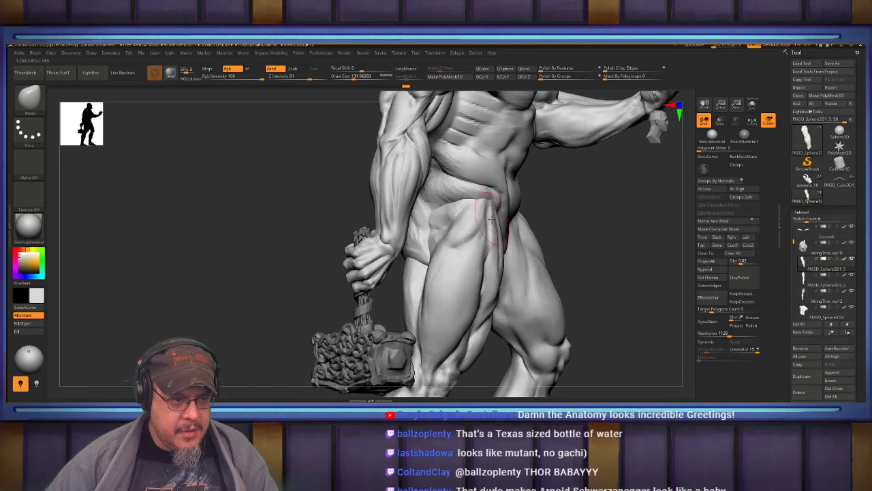
pyautogui.keyDown('alt'); pyautogui.click(492, 250); pyautogui.keyUp('alt')
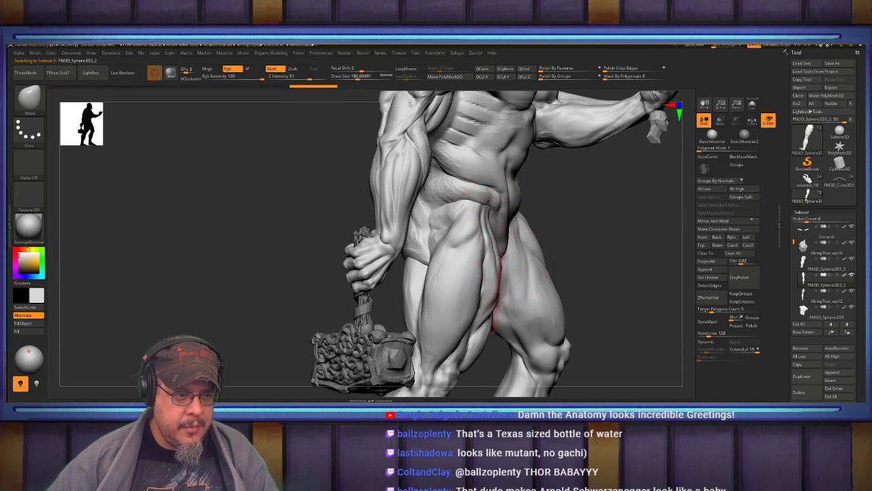
pyautogui.moveTo(631, 235)
pyautogui.mouseDown()
pyautogui.moveTo(575, 241)
pyautogui.moveTo(624, 242)
pyautogui.moveTo(527, 230)
pyautogui.moveTo(584, 234)
pyautogui.moveTo(599, 226)
pyautogui.moveTo(608, 240)
pyautogui.mouseUp()
pyautogui.press('b')
pyautogui.press('c')
pyautogui.press('b')
pyautogui.press('s')
pyautogui.click(501, 203)
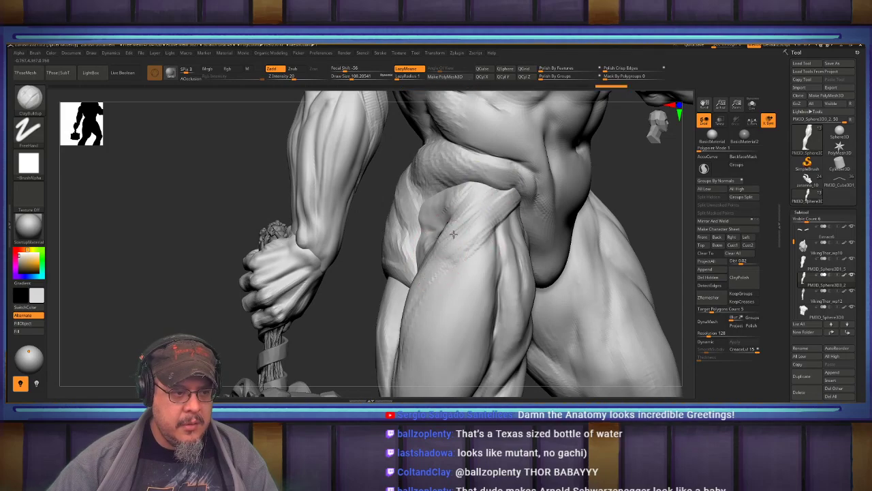
# Reshape the right thigh's contours with the Move brush at draw size about 149
pyautogui.moveTo(452, 246)
pyautogui.keyDown('alt'); pyautogui.mouseDown(button='right')
pyautogui.moveTo(475, 201)
pyautogui.moveTo(463, 238)
pyautogui.moveTo(507, 225)
pyautogui.moveTo(501, 238)
pyautogui.mouseUp(button='right'); pyautogui.keyUp('alt')
pyautogui.press('b')
pyautogui.press('m')
pyautogui.press('v')
pyautogui.press('s')
pyautogui.moveTo(495, 255); pyautogui.dragTo(503, 252)
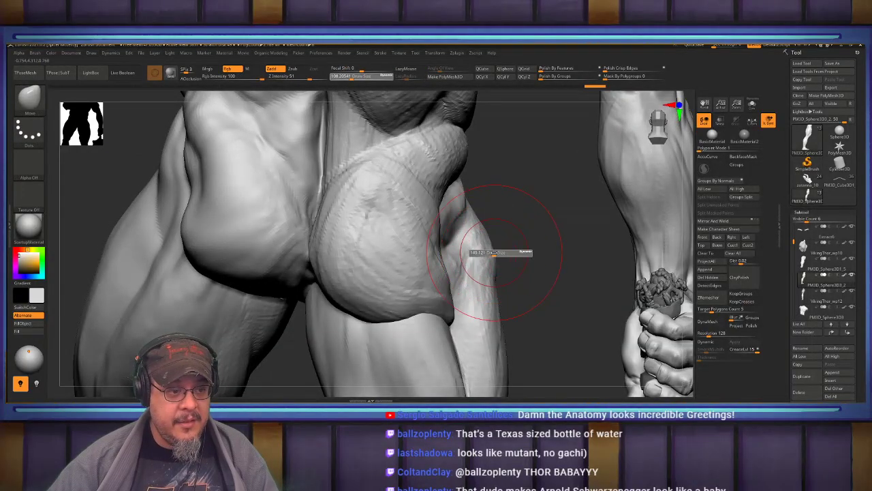
pyautogui.moveTo(479, 251); pyautogui.dragTo(529, 263, button='right')
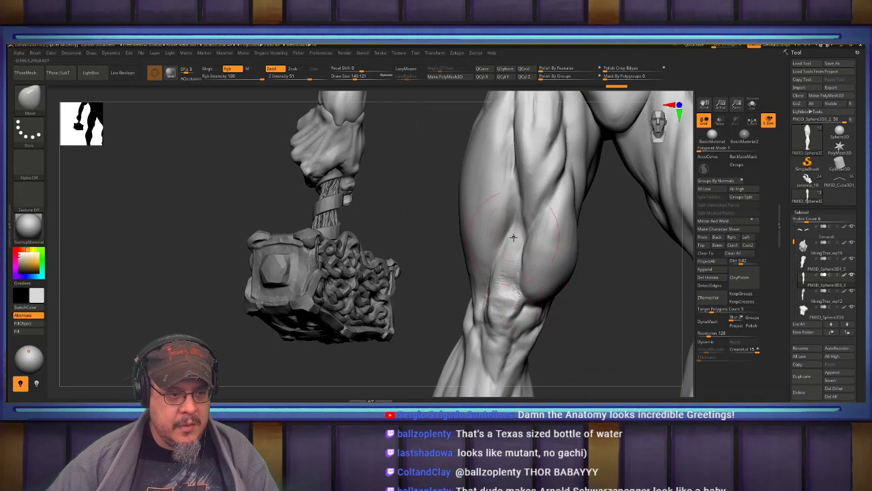
# Build up the quadriceps strands on the right lower thigh above the knee with ClayBuildup
pyautogui.moveTo(514, 229); pyautogui.dragTo(522, 221, button='right')
pyautogui.press('c')
pyautogui.press('b')
pyautogui.moveTo(535, 208)
pyautogui.mouseDown(button='right')
pyautogui.moveTo(534, 191)
pyautogui.moveTo(548, 186)
pyautogui.mouseUp(button='right')
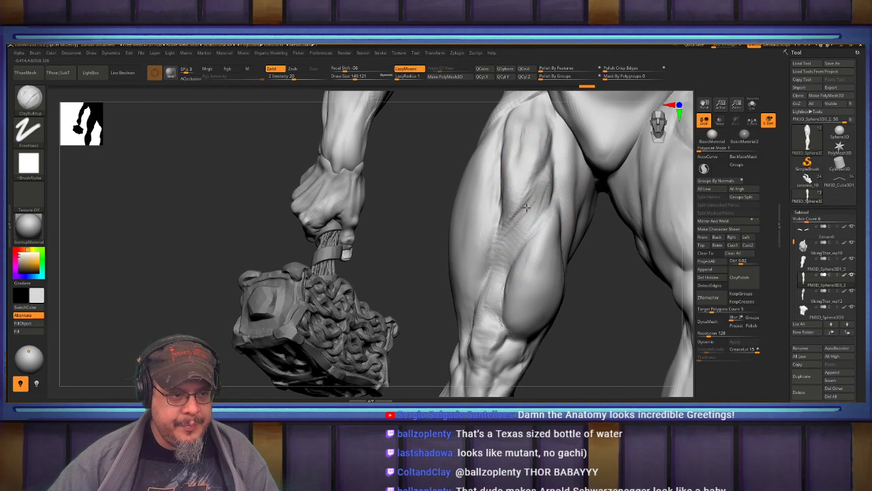
# Build up the right thigh's front and outer muscles down to the knee with ClayBuildup, checking them from the side
pyautogui.moveTo(506, 200)
pyautogui.mouseDown()
pyautogui.moveTo(535, 188)
pyautogui.moveTo(510, 241)
pyautogui.moveTo(518, 228)
pyautogui.mouseUp()
pyautogui.moveTo(508, 262); pyautogui.dragTo(494, 298)
pyautogui.moveTo(496, 293)
pyautogui.keyDown('alt'); pyautogui.mouseDown(button='right')
pyautogui.moveTo(514, 250)
pyautogui.moveTo(488, 249)
pyautogui.moveTo(441, 278)
pyautogui.mouseUp(button='right'); pyautogui.keyUp('alt')
pyautogui.moveTo(439, 280)
pyautogui.mouseDown()
pyautogui.moveTo(466, 279)
pyautogui.moveTo(437, 278)
pyautogui.mouseUp()
pyautogui.moveTo(422, 276)
pyautogui.mouseDown(button='right')
pyautogui.moveTo(497, 266)
pyautogui.moveTo(437, 264)
pyautogui.mouseUp(button='right')
pyautogui.moveTo(419, 269)
pyautogui.mouseDown()
pyautogui.moveTo(440, 296)
pyautogui.moveTo(455, 269)
pyautogui.moveTo(447, 266)
pyautogui.moveTo(448, 279)
pyautogui.moveTo(432, 263)
pyautogui.moveTo(460, 264)
pyautogui.mouseUp()
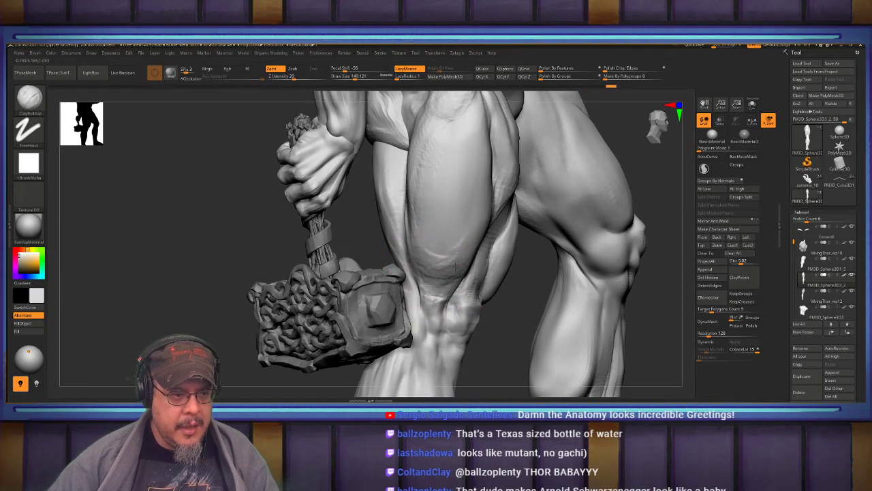
pyautogui.moveTo(429, 257)
pyautogui.mouseDown(button='right')
pyautogui.moveTo(470, 310)
pyautogui.moveTo(506, 286)
pyautogui.mouseUp(button='right')
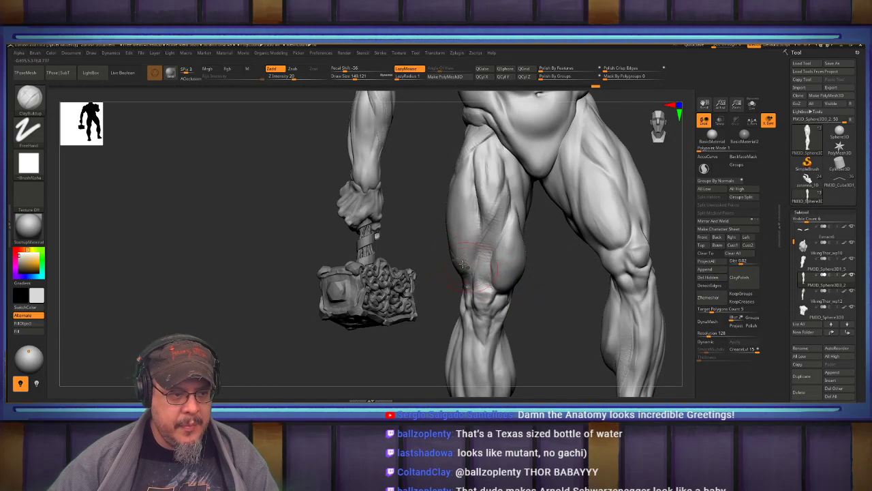
# Build up the long muscle along the right shin below the knee with ClayBuildup at draw size about 149
pyautogui.moveTo(471, 260)
pyautogui.keyDown('alt'); pyautogui.mouseDown(button='right')
pyautogui.moveTo(471, 198)
pyautogui.moveTo(487, 204)
pyautogui.moveTo(499, 187)
pyautogui.moveTo(490, 227)
pyautogui.moveTo(480, 218)
pyautogui.mouseUp(button='right'); pyautogui.keyUp('alt')
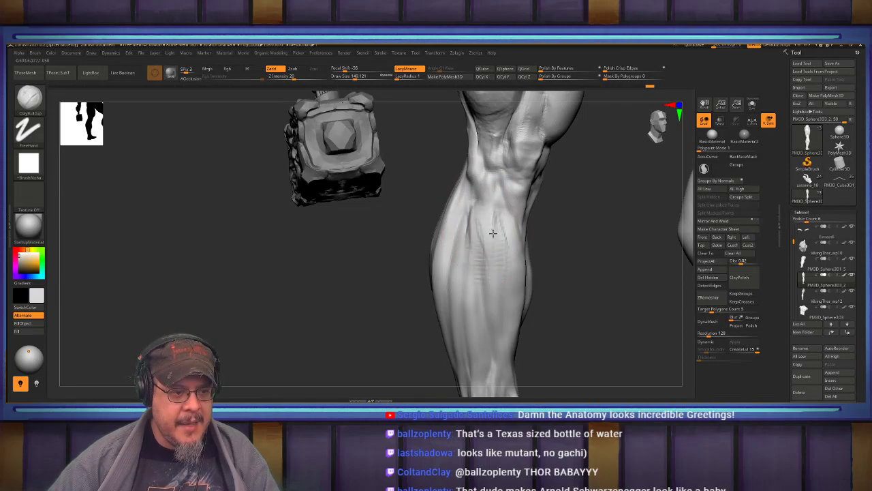
pyautogui.moveTo(492, 301); pyautogui.dragTo(492, 214, button='right')
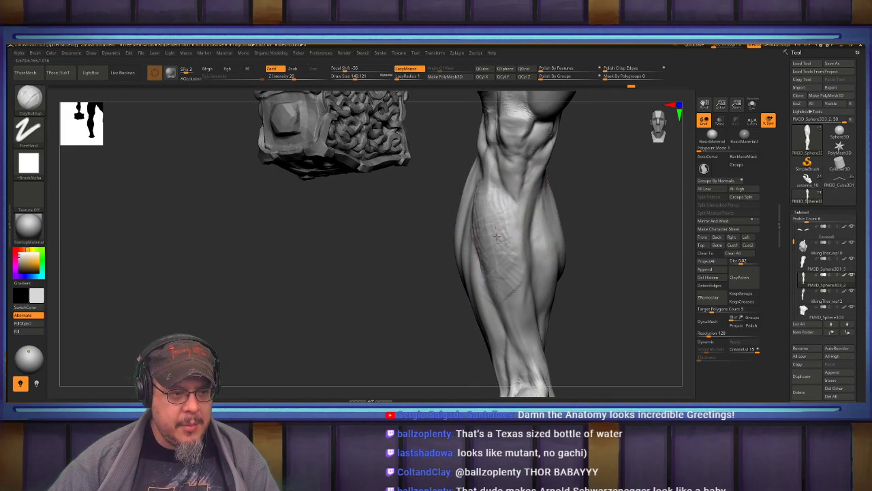
pyautogui.moveTo(501, 245); pyautogui.dragTo(523, 325)
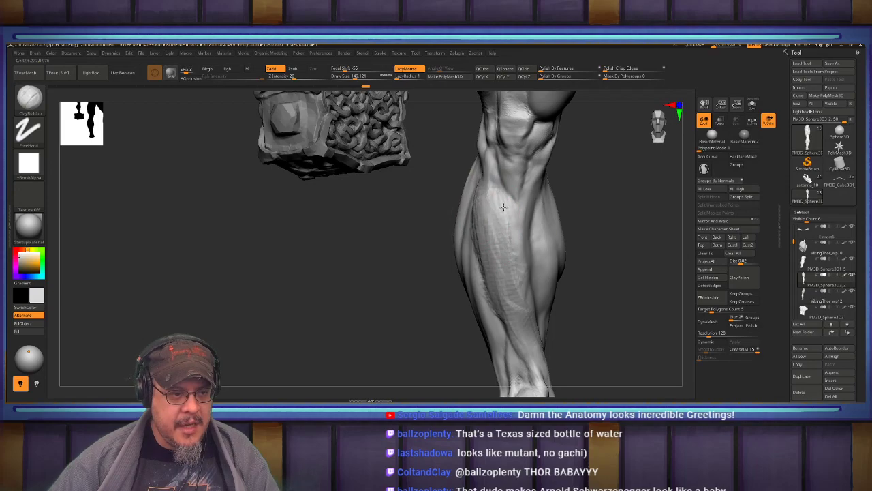
pyautogui.moveTo(500, 294); pyautogui.dragTo(505, 308)
# Refine the right kneecap, its surrounding tendons and the upper shin with ClayBuildup at draw size about 74
pyautogui.keyDown('alt'); pyautogui.moveTo(506, 293); pyautogui.dragTo(451, 385, button='right'); pyautogui.keyUp('alt')
pyautogui.moveTo(572, 300)
pyautogui.mouseDown(button='right')
pyautogui.moveTo(555, 300)
pyautogui.moveTo(571, 224)
pyautogui.moveTo(529, 213)
pyautogui.moveTo(519, 195)
pyautogui.moveTo(524, 225)
pyautogui.mouseUp(button='right')
pyautogui.keyDown('alt'); pyautogui.moveTo(528, 188); pyautogui.dragTo(480, 273, button='right'); pyautogui.keyUp('alt')
pyautogui.press('[')
pyautogui.press('[')
pyautogui.press('[')
pyautogui.press('[')
pyautogui.press('[')
pyautogui.press('[')
pyautogui.press('[')
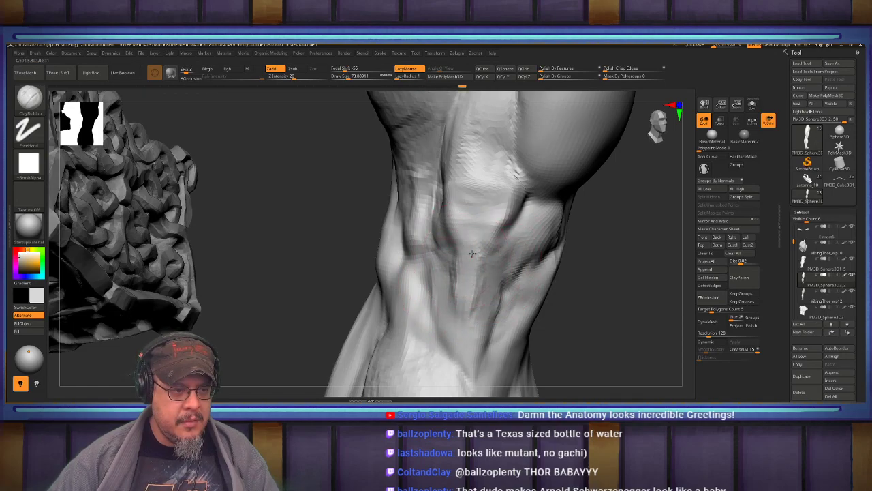
pyautogui.moveTo(445, 297); pyautogui.dragTo(480, 242, button='right')
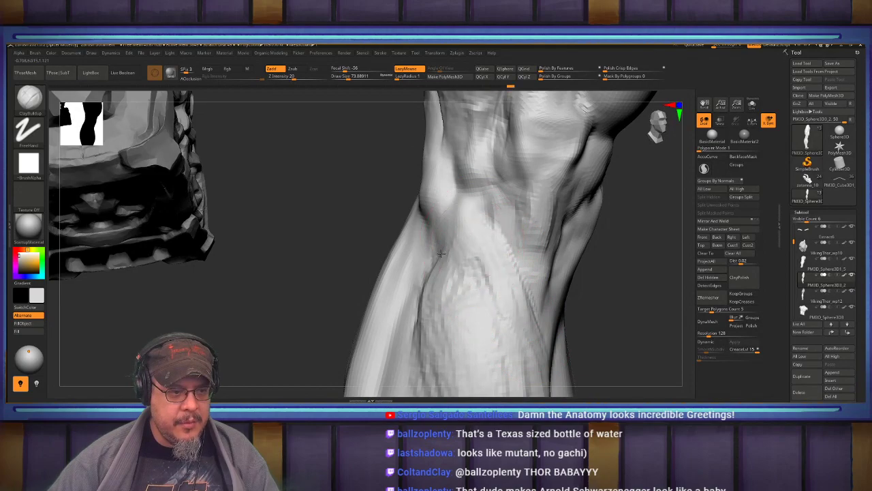
pyautogui.moveTo(497, 342)
pyautogui.mouseDown(button='right')
pyautogui.moveTo(536, 261)
pyautogui.moveTo(496, 247)
pyautogui.mouseUp(button='right')
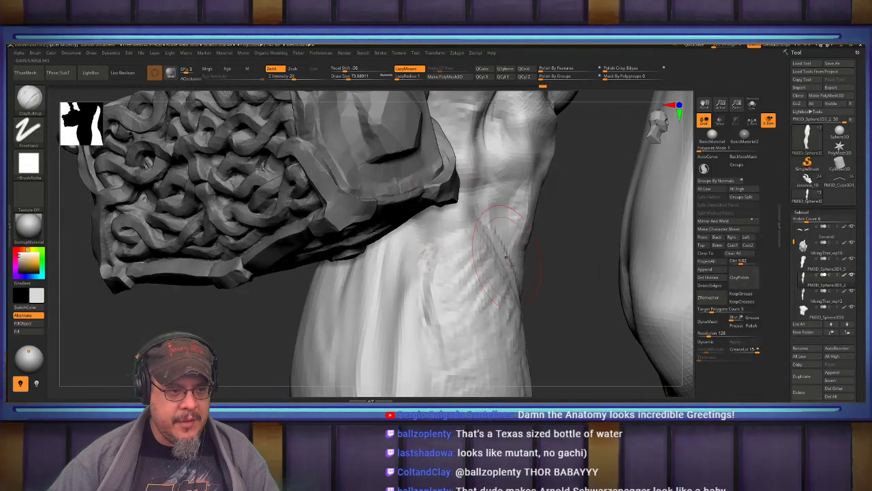
pyautogui.moveTo(494, 323); pyautogui.dragTo(482, 271, button='right')
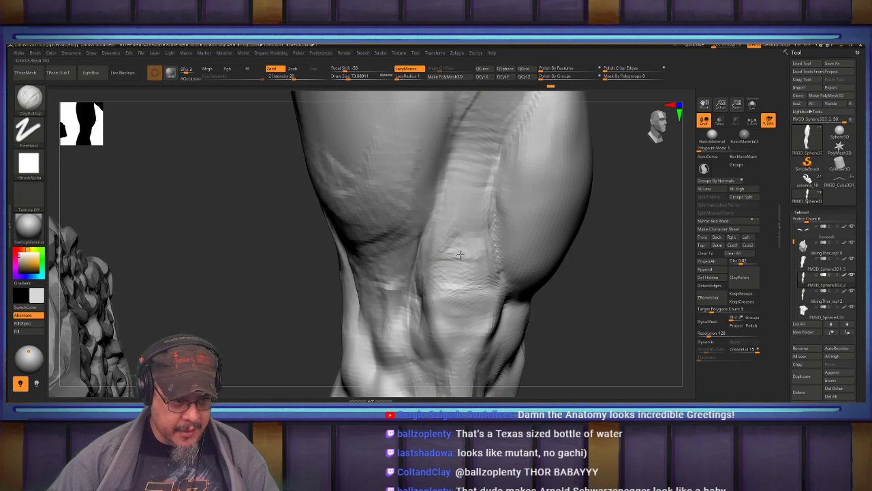
# Reshape the right thigh's upper contours with the Move brush at draw size about 172
pyautogui.moveTo(510, 233); pyautogui.dragTo(483, 156, button='right')
pyautogui.moveTo(494, 201)
pyautogui.keyDown('ctrl'); pyautogui.mouseDown(button='right')
pyautogui.moveTo(508, 230)
pyautogui.moveTo(491, 218)
pyautogui.mouseUp(button='right'); pyautogui.keyUp('ctrl')
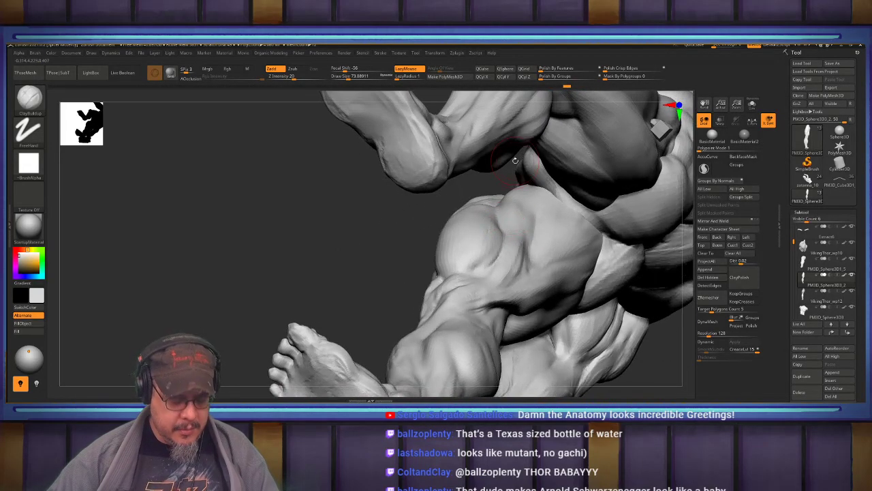
pyautogui.press('b')
pyautogui.press('m')
pyautogui.press('v')
pyautogui.press('s')
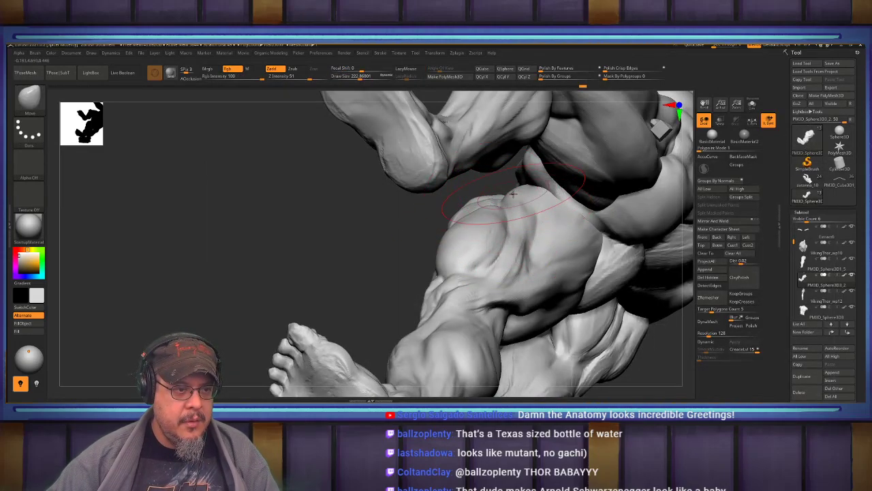
pyautogui.moveTo(521, 196)
pyautogui.mouseDown(button='right')
pyautogui.moveTo(498, 256)
pyautogui.moveTo(467, 240)
pyautogui.mouseUp(button='right')
pyautogui.press('s')
pyautogui.moveTo(468, 239); pyautogui.dragTo(461, 238)
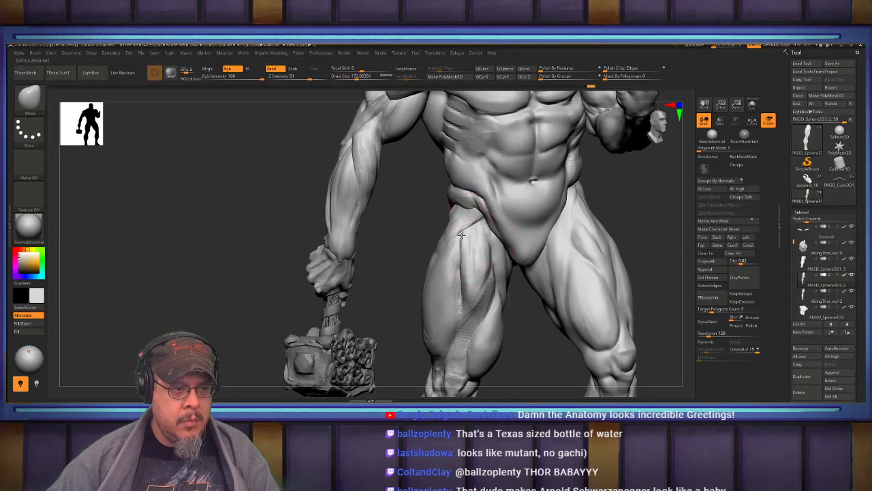
pyautogui.moveTo(467, 294); pyautogui.dragTo(468, 288)
# Select the torso's subtool, then build up and smooth the rib cage arch beneath the pectorals using ClayBuildup at draw size about 83
pyautogui.moveTo(487, 215)
pyautogui.keyDown('alt'); pyautogui.mouseDown(button='right')
pyautogui.moveTo(467, 237)
pyautogui.moveTo(464, 293)
pyautogui.moveTo(481, 269)
pyautogui.mouseUp(button='right'); pyautogui.keyUp('alt')
pyautogui.moveTo(480, 235)
pyautogui.keyDown('ctrl'); pyautogui.mouseDown(button='right')
pyautogui.moveTo(484, 258)
pyautogui.moveTo(436, 265)
pyautogui.moveTo(529, 239)
pyautogui.moveTo(501, 214)
pyautogui.mouseUp(button='right'); pyautogui.keyUp('ctrl')
pyautogui.press('b')
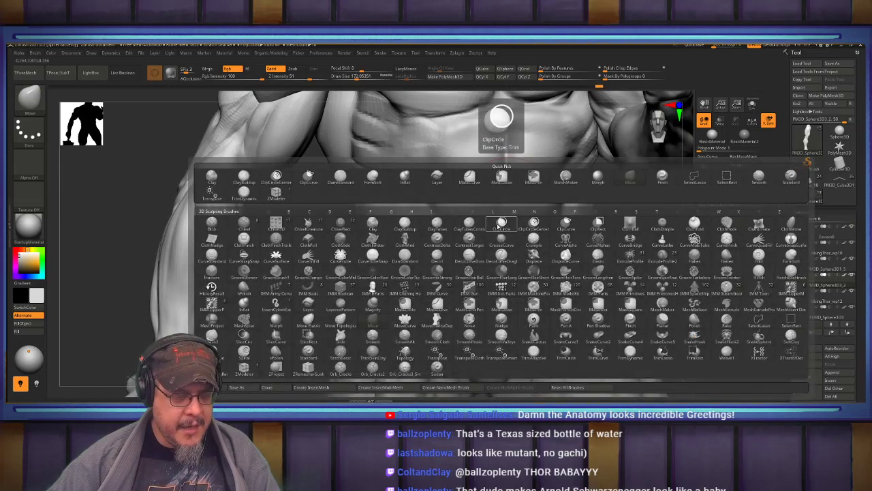
pyautogui.click(501, 223)
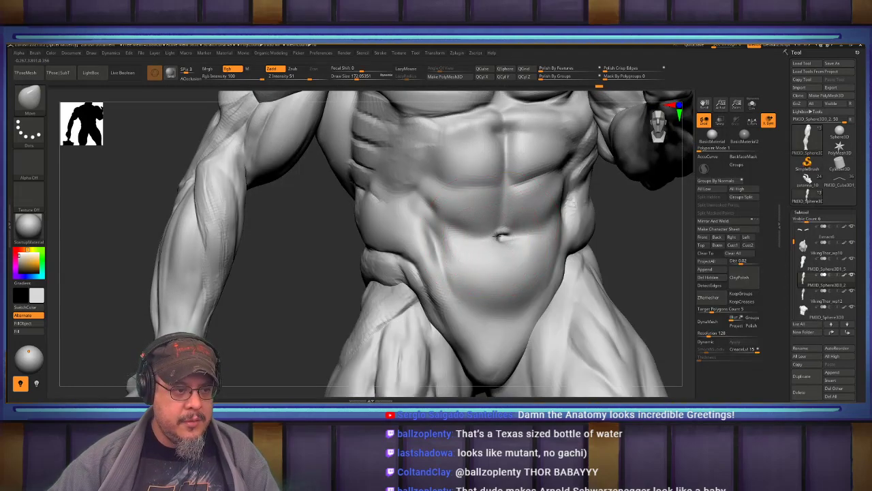
pyautogui.keyDown('alt'); pyautogui.click(476, 239); pyautogui.keyUp('alt')
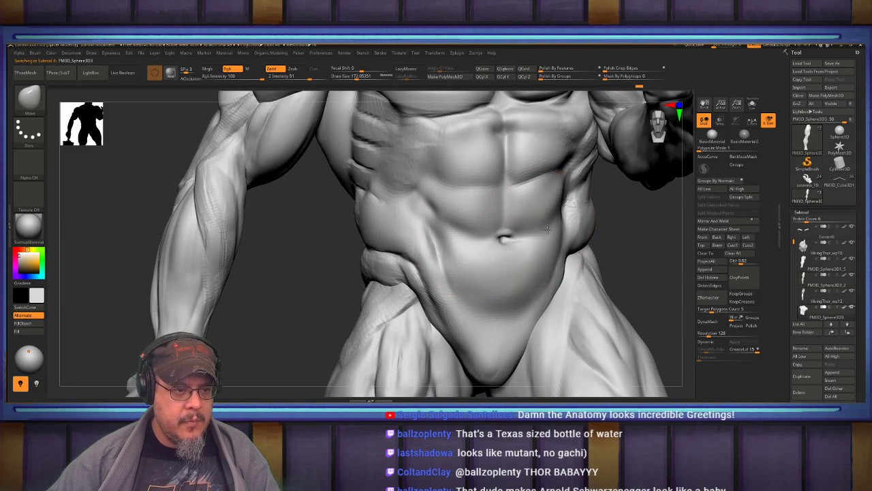
pyautogui.moveTo(553, 203); pyautogui.dragTo(529, 255, button='right')
pyautogui.moveTo(592, 242)
pyautogui.mouseDown(button='right')
pyautogui.moveTo(555, 237)
pyautogui.moveTo(478, 289)
pyautogui.mouseUp(button='right')
pyautogui.moveTo(562, 273); pyautogui.dragTo(525, 298, button='right')
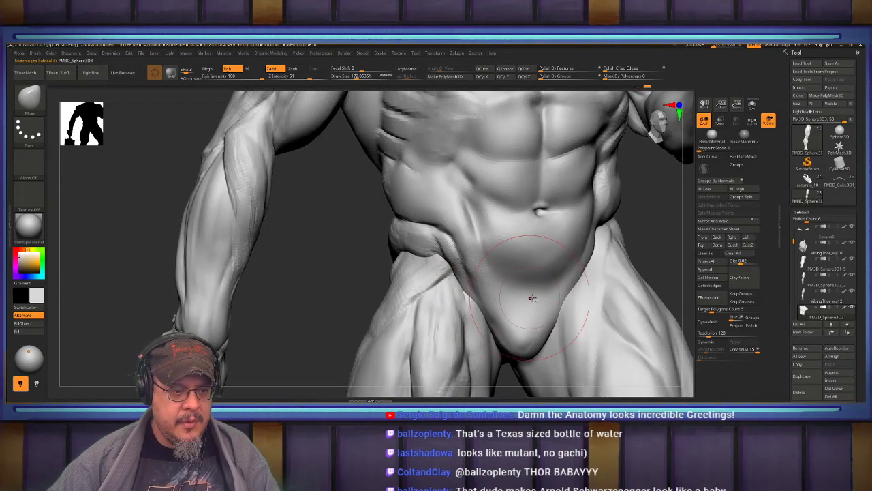
pyautogui.moveTo(450, 262)
pyautogui.keyDown('alt'); pyautogui.mouseDown(button='right')
pyautogui.moveTo(491, 227)
pyautogui.moveTo(547, 202)
pyautogui.moveTo(546, 187)
pyautogui.moveTo(437, 220)
pyautogui.moveTo(393, 247)
pyautogui.moveTo(506, 234)
pyautogui.moveTo(469, 238)
pyautogui.mouseUp(button='right'); pyautogui.keyUp('alt')
pyautogui.press('b')
pyautogui.press('c')
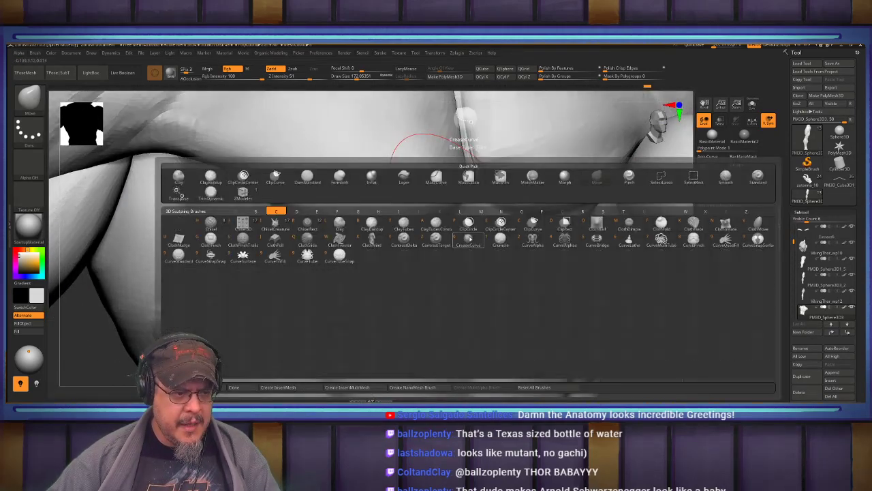
pyautogui.press('b')
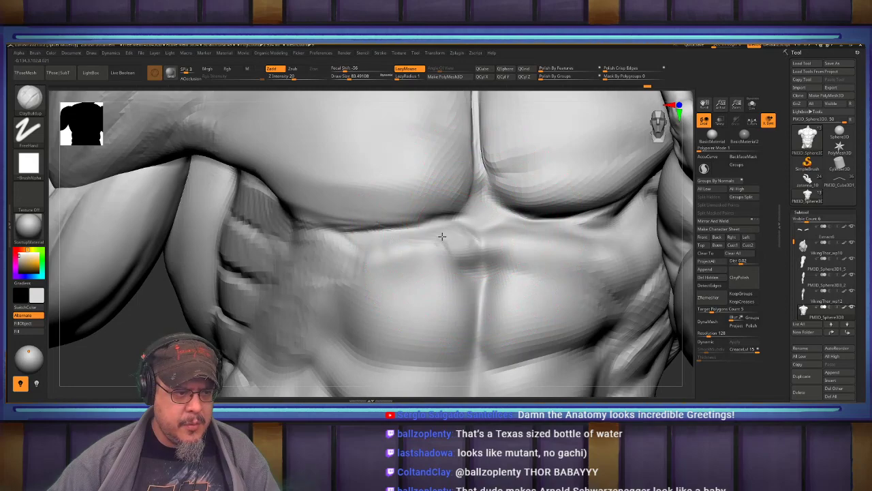
pyautogui.moveTo(361, 248); pyautogui.dragTo(437, 242)
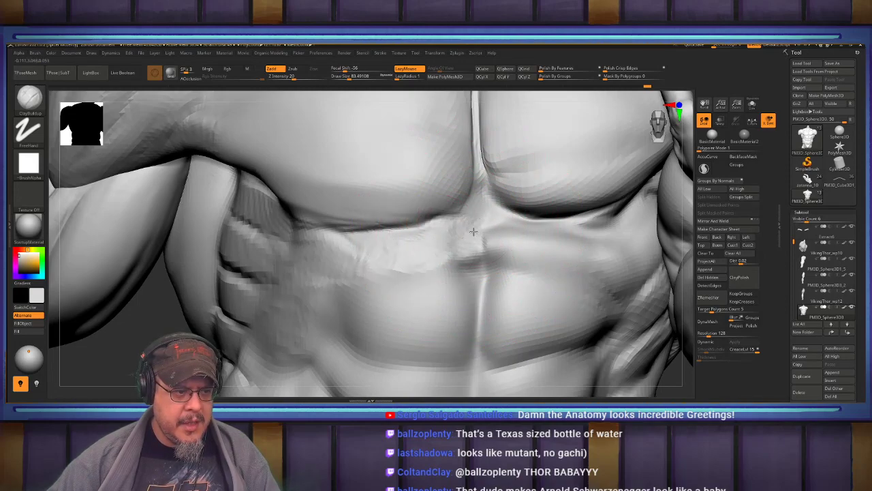
pyautogui.moveTo(496, 240); pyautogui.dragTo(529, 254)
pyautogui.moveTo(513, 217); pyautogui.dragTo(551, 253)
pyautogui.moveTo(483, 218)
pyautogui.keyDown('ctrl'); pyautogui.mouseDown(button='right')
pyautogui.moveTo(462, 242)
pyautogui.moveTo(463, 214)
pyautogui.moveTo(503, 217)
pyautogui.moveTo(484, 187)
pyautogui.moveTo(497, 220)
pyautogui.mouseUp(button='right'); pyautogui.keyUp('ctrl')
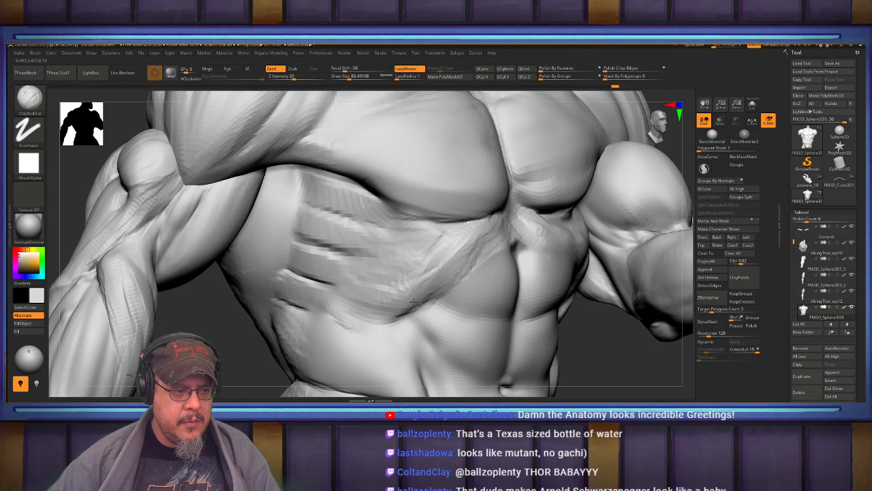
pyautogui.press('shift')
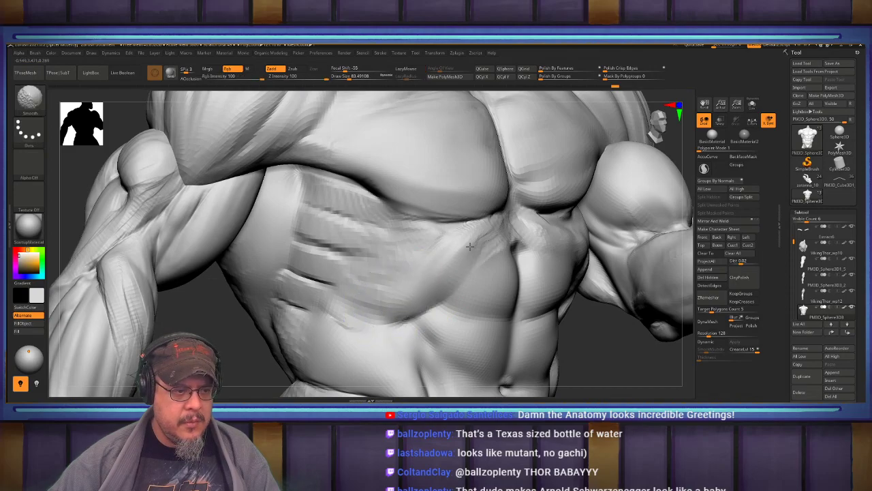
# Select the right arm subtool and build up the muscle forms of its upper arm with the ClayBuildup brush at Z Intensity 20
pyautogui.moveTo(532, 213)
pyautogui.mouseDown(button='right')
pyautogui.moveTo(514, 235)
pyautogui.moveTo(503, 226)
pyautogui.moveTo(521, 227)
pyautogui.moveTo(509, 223)
pyautogui.moveTo(503, 202)
pyautogui.moveTo(470, 299)
pyautogui.moveTo(358, 231)
pyautogui.moveTo(428, 239)
pyautogui.moveTo(535, 199)
pyautogui.moveTo(482, 203)
pyautogui.moveTo(451, 239)
pyautogui.mouseUp(button='right')
pyautogui.moveTo(451, 240)
pyautogui.keyDown('alt'); pyautogui.mouseDown(button='right')
pyautogui.moveTo(471, 209)
pyautogui.moveTo(465, 202)
pyautogui.moveTo(438, 227)
pyautogui.mouseUp(button='right'); pyautogui.keyUp('alt')
pyautogui.keyDown('alt'); pyautogui.click(434, 239); pyautogui.keyUp('alt')
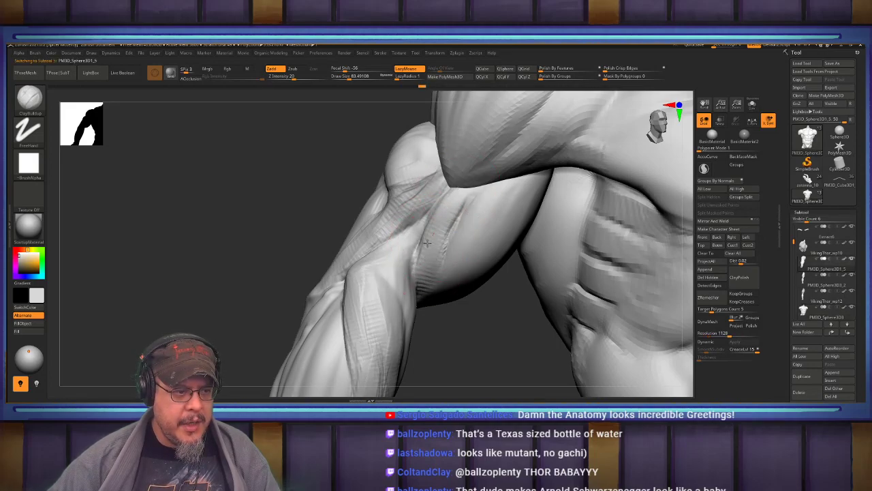
pyautogui.moveTo(424, 255); pyautogui.dragTo(437, 219)
pyautogui.moveTo(448, 203); pyautogui.dragTo(456, 213, button='right')
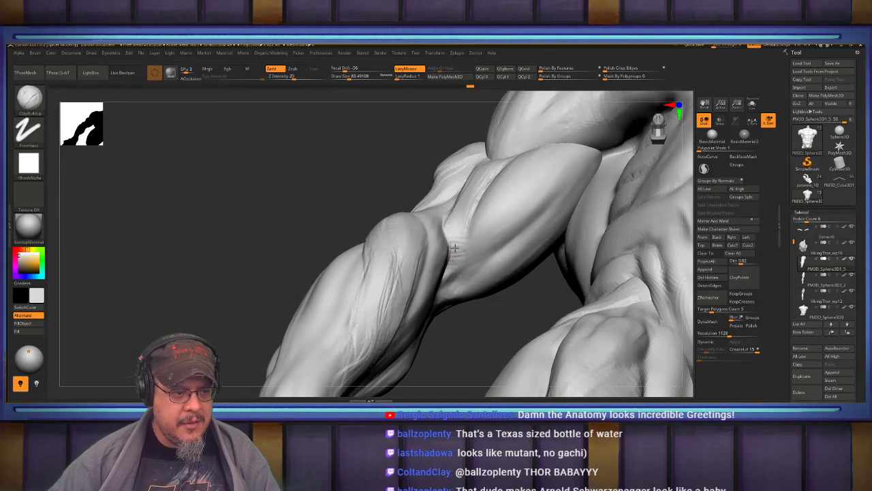
pyautogui.moveTo(454, 250); pyautogui.dragTo(478, 258, button='right')
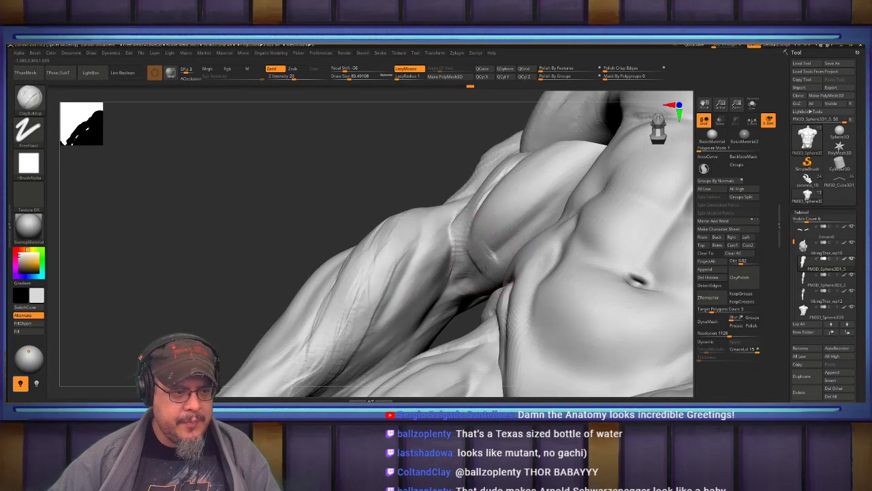
pyautogui.moveTo(507, 233); pyautogui.dragTo(534, 209, button='right')
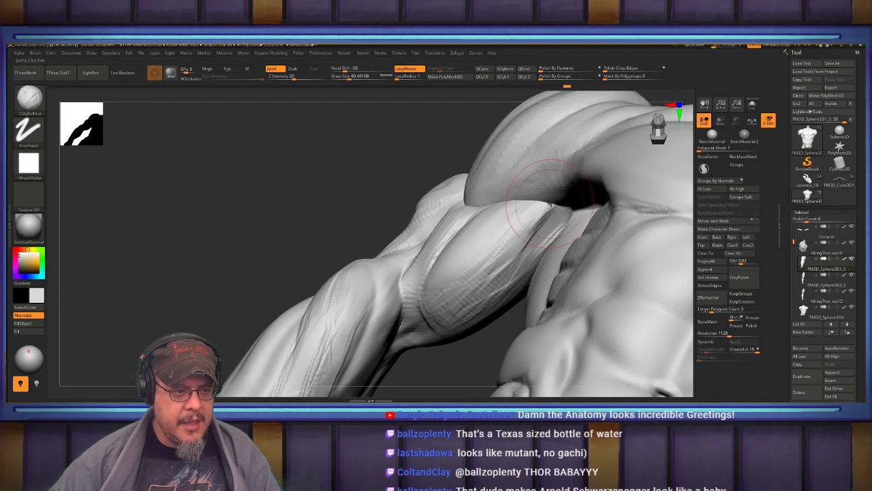
pyautogui.moveTo(503, 244); pyautogui.dragTo(496, 254)
pyautogui.moveTo(496, 254); pyautogui.dragTo(493, 270, button='right')
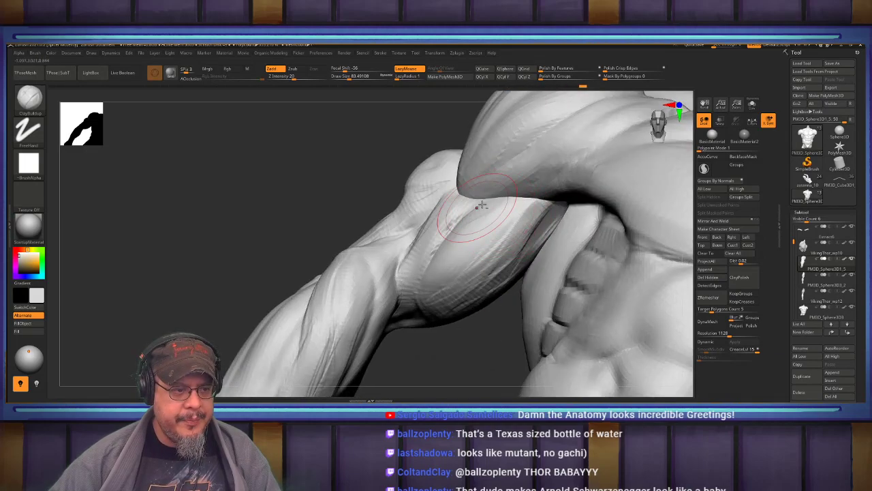
pyautogui.moveTo(489, 214); pyautogui.dragTo(458, 249)
# Adjust the upper arm's shape with the Move brush and set the draw size to about 80
pyautogui.moveTo(368, 253)
pyautogui.keyDown('ctrl'); pyautogui.mouseDown(button='right')
pyautogui.moveTo(354, 212)
pyautogui.moveTo(438, 232)
pyautogui.moveTo(497, 193)
pyautogui.moveTo(477, 210)
pyautogui.moveTo(508, 234)
pyautogui.moveTo(547, 219)
pyautogui.mouseUp(button='right'); pyautogui.keyUp('ctrl')
pyautogui.press('b')
pyautogui.press('m')
pyautogui.press('v')
pyautogui.press('s')
pyautogui.moveTo(552, 219); pyautogui.dragTo(560, 194)
pyautogui.moveTo(562, 186); pyautogui.dragTo(519, 140, button='right')
pyautogui.moveTo(507, 143)
pyautogui.mouseDown()
pyautogui.moveTo(531, 229)
pyautogui.moveTo(530, 239)
pyautogui.moveTo(502, 247)
pyautogui.mouseUp()
pyautogui.press('s')
# Place the gizmo at the hammer-side foot, include all subtools in the transform, and tilt the whole figure slightly about that foot
pyautogui.moveTo(598, 211); pyautogui.dragTo(610, 215, button='right')
pyautogui.moveTo(515, 235)
pyautogui.keyDown('ctrl'); pyautogui.mouseDown(button='right')
pyautogui.moveTo(510, 214)
pyautogui.moveTo(520, 256)
pyautogui.moveTo(507, 262)
pyautogui.moveTo(517, 222)
pyautogui.moveTo(470, 204)
pyautogui.moveTo(633, 193)
pyautogui.moveTo(606, 226)
pyautogui.moveTo(584, 220)
pyautogui.moveTo(618, 223)
pyautogui.mouseUp(button='right'); pyautogui.keyUp('ctrl')
pyautogui.keyDown('shift'); pyautogui.moveTo(591, 250); pyautogui.dragTo(542, 266, button='right'); pyautogui.keyUp('shift')
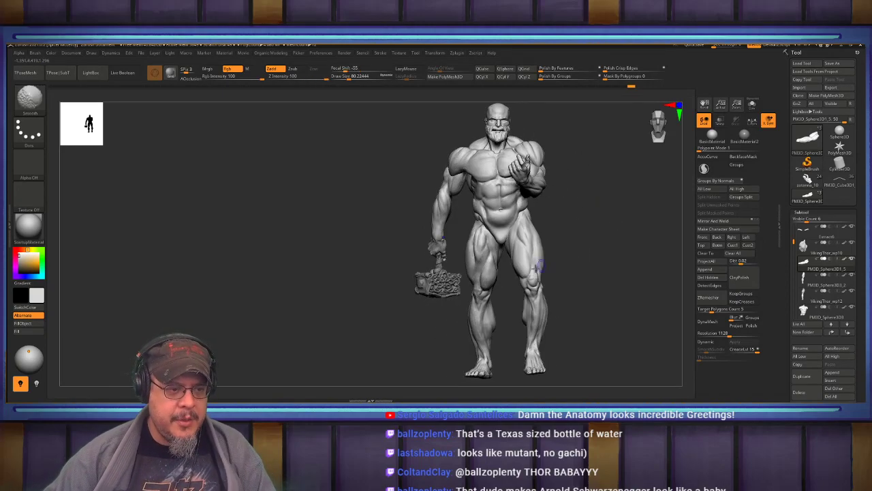
pyautogui.moveTo(600, 256); pyautogui.dragTo(573, 246, button='right')
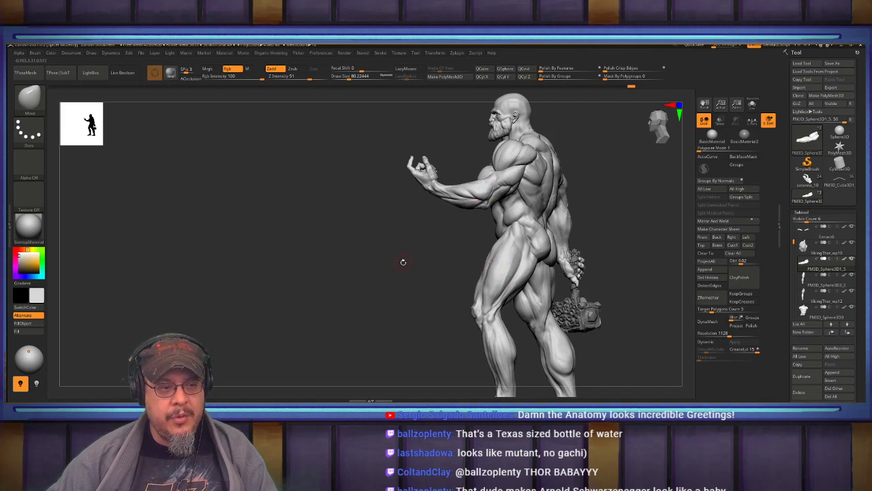
pyautogui.moveTo(401, 268); pyautogui.dragTo(506, 303, button='right')
pyautogui.press('w')
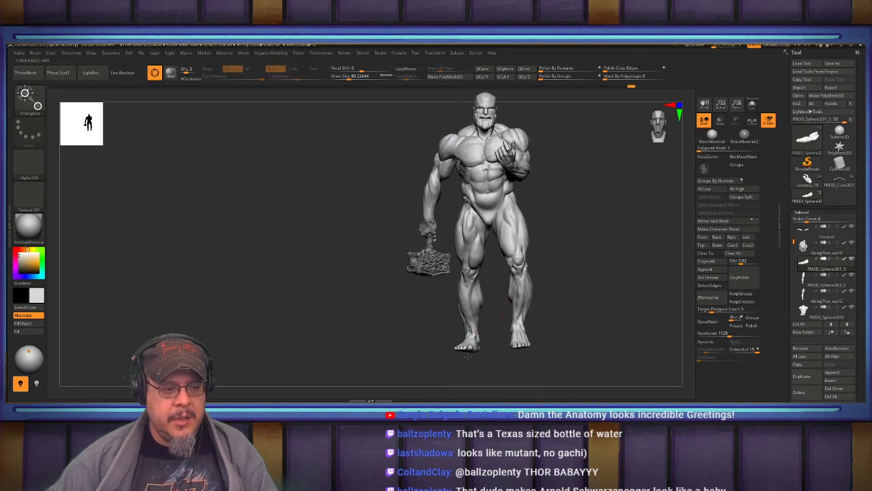
pyautogui.keyDown('alt'); pyautogui.click(470, 345); pyautogui.keyUp('alt')
pyautogui.keyDown('alt'); pyautogui.click(471, 348); pyautogui.keyUp('alt')
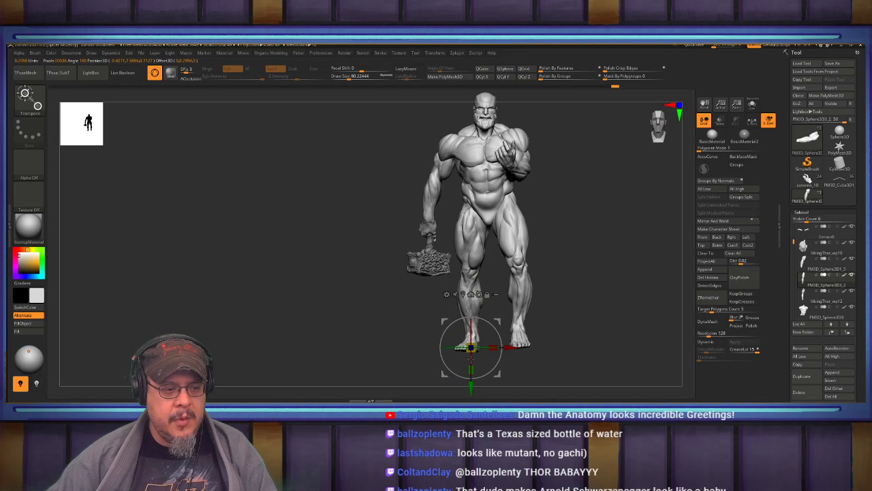
pyautogui.click(496, 296)
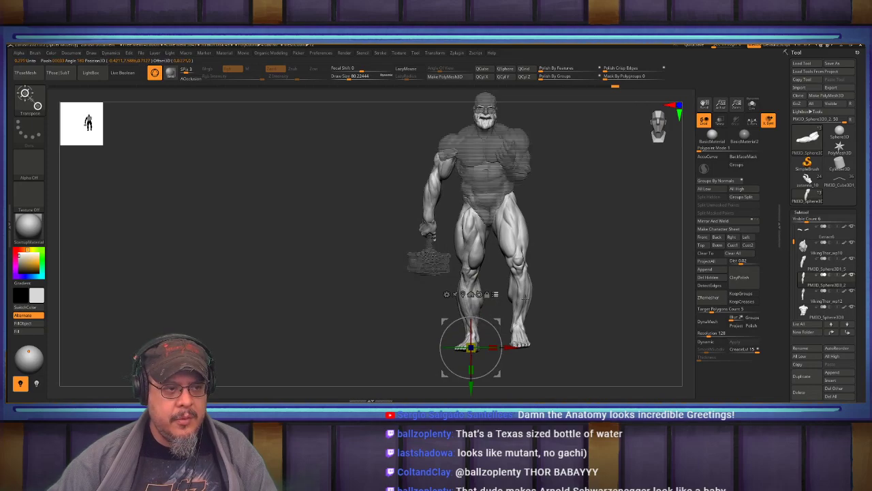
pyautogui.keyDown('ctrl'); pyautogui.keyDown('shift'); pyautogui.click(597, 245); pyautogui.keyUp('shift'); pyautogui.keyUp('ctrl')
pyautogui.moveTo(597, 245)
pyautogui.mouseDown()
pyautogui.moveTo(619, 249)
pyautogui.moveTo(606, 248)
pyautogui.mouseUp()
pyautogui.press('q')
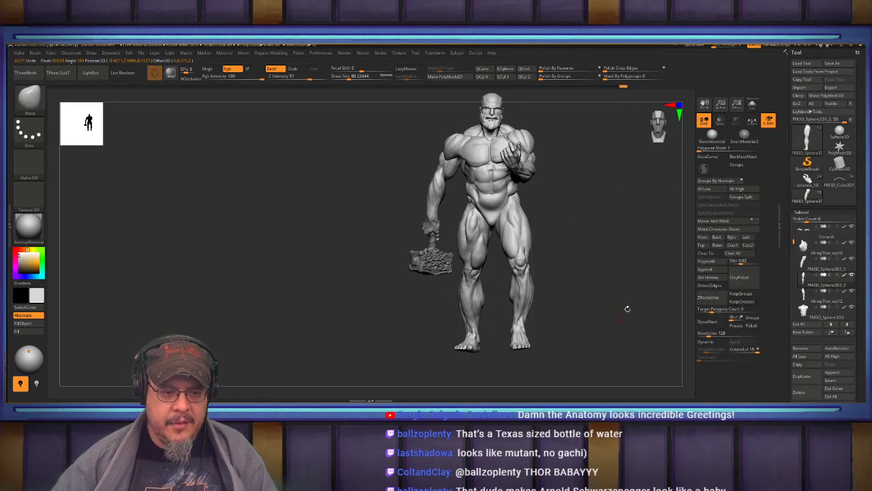
# Append a Cylinder3D subtool and reinitialize it as a Y-axis QCyl
pyautogui.click(837, 381)
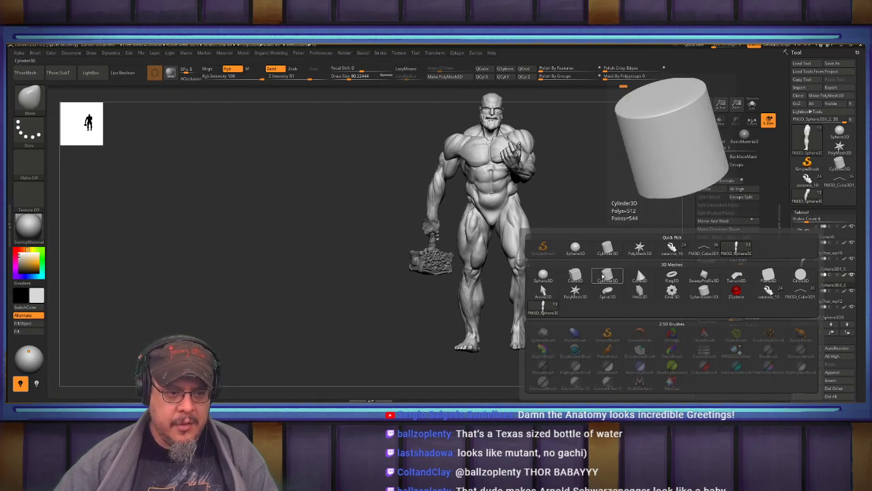
pyautogui.click(607, 276)
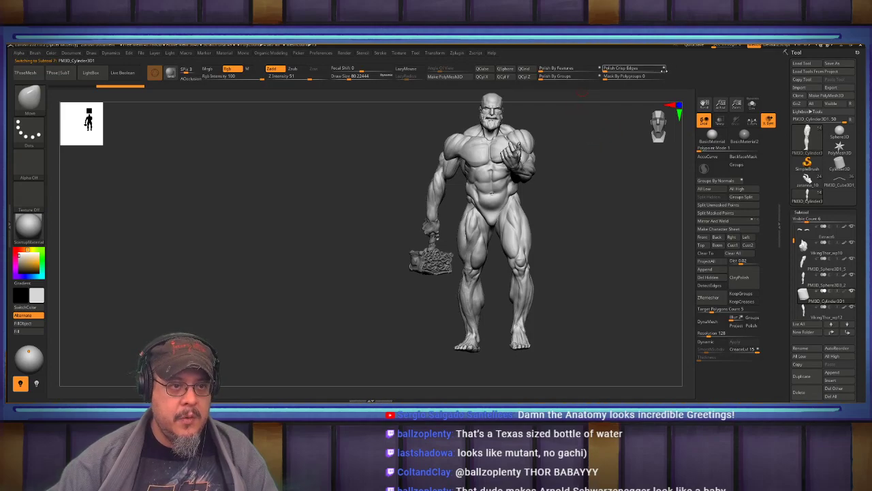
pyautogui.click(505, 76)
# Scale and flatten the cylinder into a thin disc and position it under the feet as a base
pyautogui.press('w')
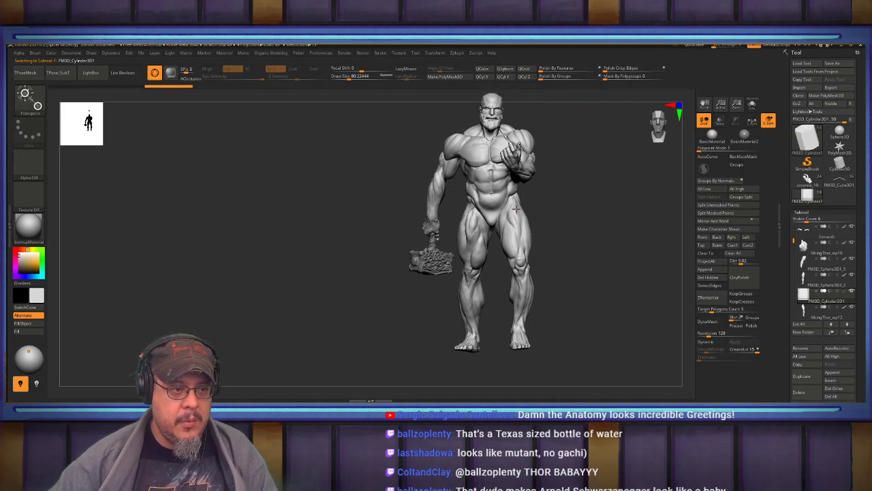
pyautogui.keyDown('alt'); pyautogui.moveTo(595, 202); pyautogui.dragTo(524, 245); pyautogui.keyUp('alt')
pyautogui.keyDown('alt'); pyautogui.moveTo(520, 203); pyautogui.dragTo(516, 176); pyautogui.keyUp('alt')
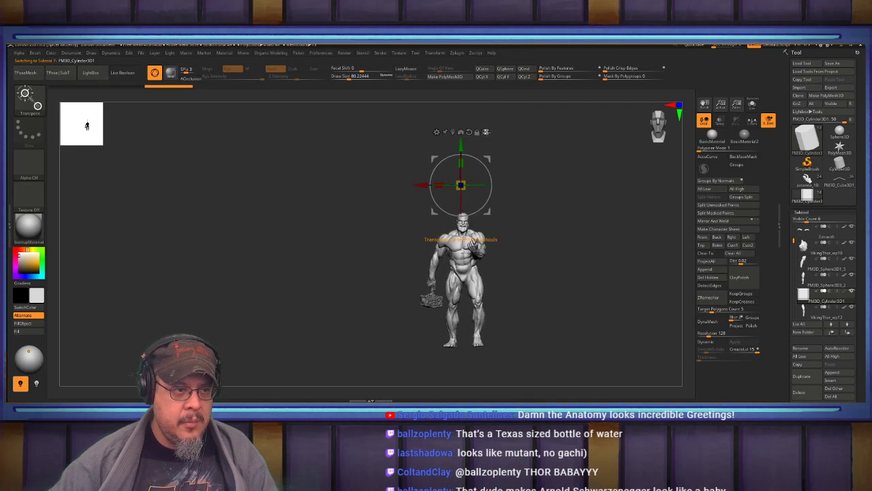
pyautogui.moveTo(462, 185); pyautogui.dragTo(514, 169)
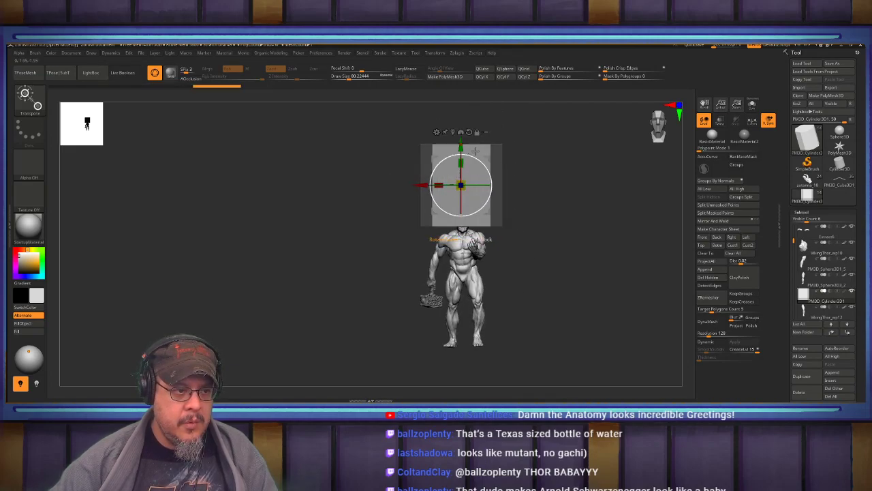
pyautogui.moveTo(462, 143); pyautogui.dragTo(461, 277)
pyautogui.keyDown('alt'); pyautogui.moveTo(546, 225); pyautogui.dragTo(572, 151); pyautogui.keyUp('alt')
pyautogui.moveTo(488, 223); pyautogui.dragTo(498, 305)
pyautogui.moveTo(488, 207); pyautogui.dragTo(492, 241)
pyautogui.press('q')
# Select the leg opposite the hammer with polyframe shown, delete its lower subdivision levels, and mirror it to the other side
pyautogui.moveTo(604, 223)
pyautogui.mouseDown()
pyautogui.moveTo(553, 219)
pyautogui.moveTo(619, 220)
pyautogui.moveTo(577, 242)
pyautogui.moveTo(625, 229)
pyautogui.moveTo(619, 311)
pyautogui.mouseUp()
pyautogui.moveTo(573, 195); pyautogui.dragTo(615, 190)
pyautogui.keyDown('alt'); pyautogui.moveTo(459, 208); pyautogui.dragTo(633, 272); pyautogui.keyUp('alt')
pyautogui.keyDown('alt'); pyautogui.click(512, 232); pyautogui.keyUp('alt')
pyautogui.hotkey('shift', 'f')
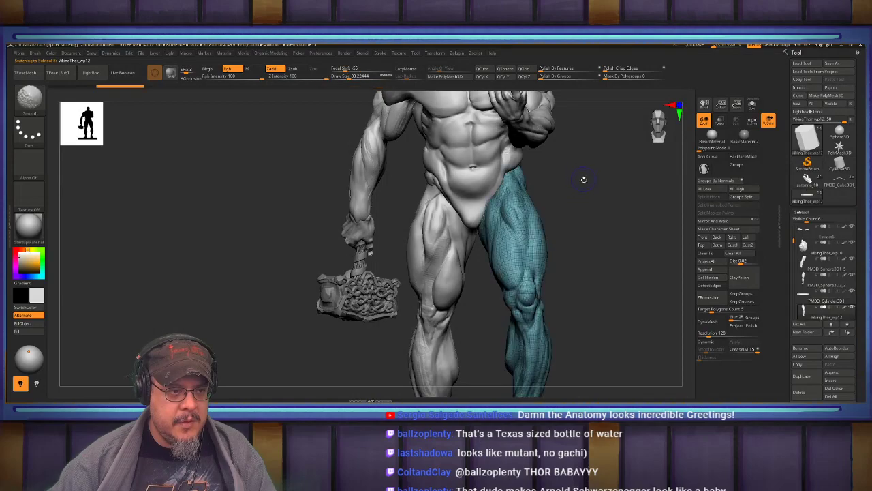
pyautogui.click(806, 220)
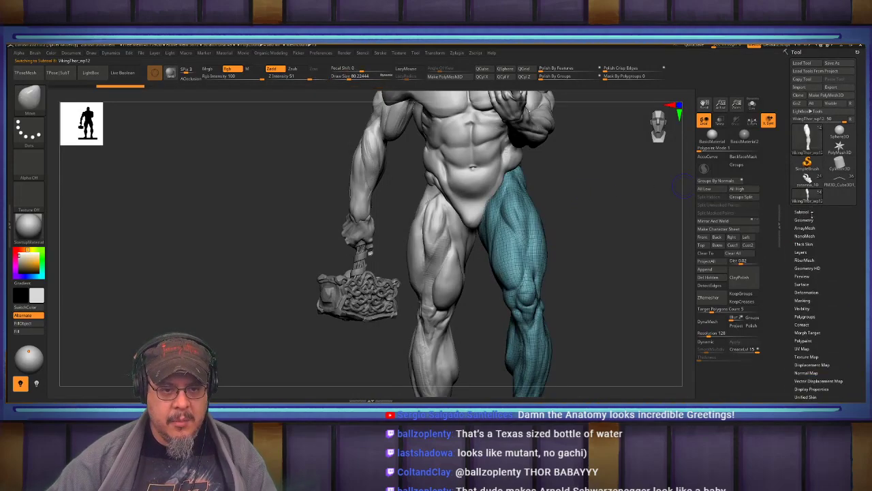
pyautogui.click(809, 245)
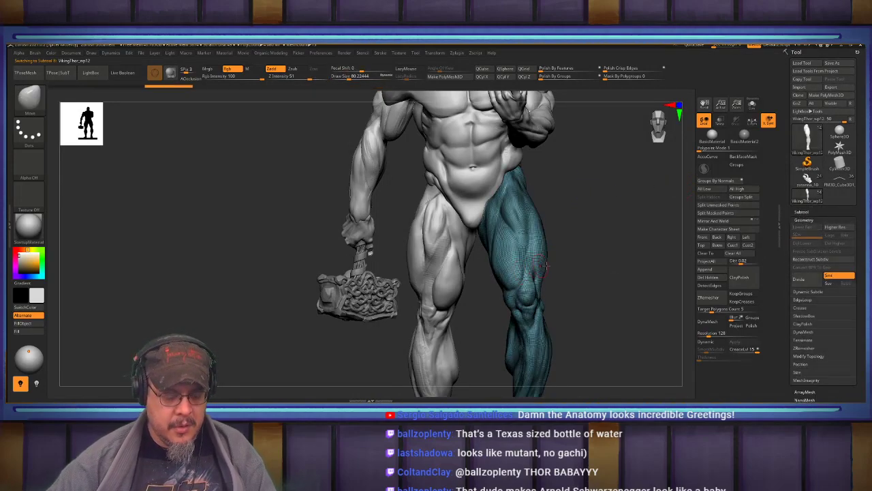
pyautogui.press('3')
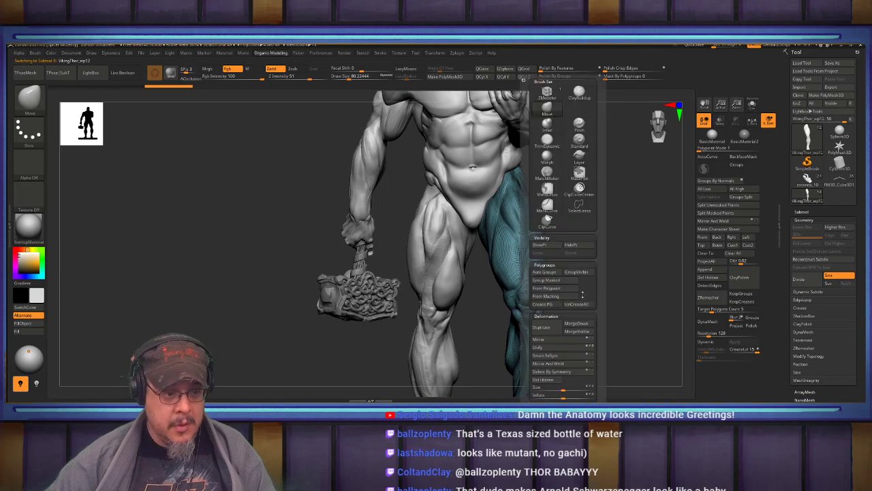
pyautogui.click(549, 340)
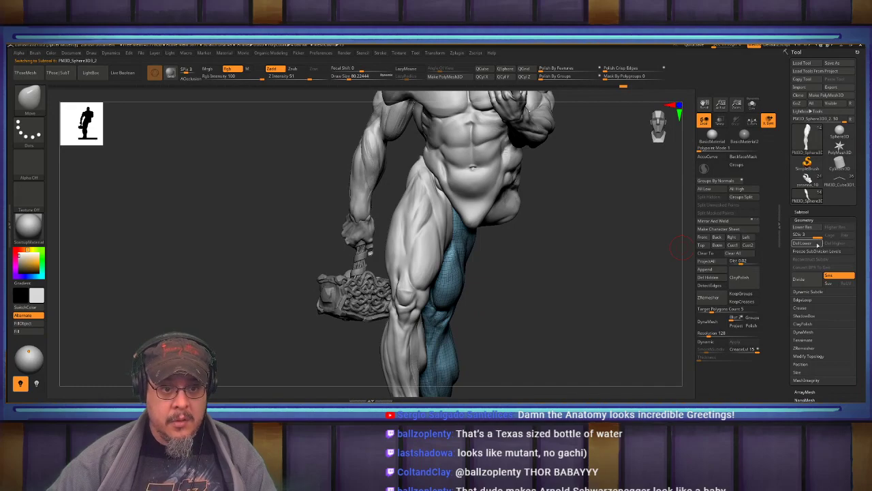
# Delete the lower subdivision levels of the original hammer-side leg and mirror it across the body
pyautogui.click(811, 243)
pyautogui.press('3')
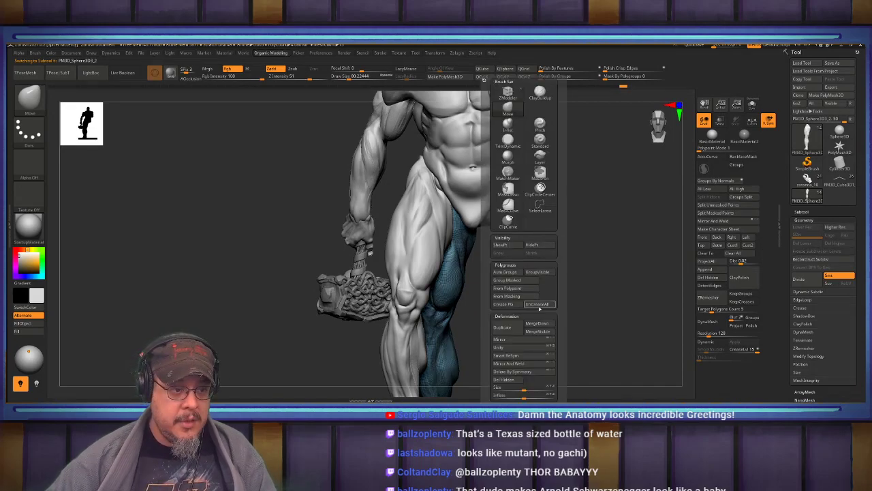
pyautogui.click(505, 340)
# Move the mirrored leg on the side opposite the hammer into place under its hip, adjusting its depth from the side view
pyautogui.moveTo(581, 221)
pyautogui.keyDown('alt'); pyautogui.mouseDown()
pyautogui.moveTo(586, 248)
pyautogui.moveTo(546, 258)
pyautogui.moveTo(554, 258)
pyautogui.mouseUp(); pyautogui.keyUp('alt')
pyautogui.press('w')
pyautogui.keyDown('alt'); pyautogui.click(505, 260); pyautogui.keyUp('alt')
pyautogui.keyDown('alt'); pyautogui.click(513, 207); pyautogui.keyUp('alt')
pyautogui.moveTo(613, 244); pyautogui.dragTo(533, 240)
pyautogui.moveTo(604, 216)
pyautogui.mouseDown()
pyautogui.moveTo(624, 216)
pyautogui.moveTo(603, 216)
pyautogui.mouseUp()
pyautogui.moveTo(425, 260); pyautogui.dragTo(417, 260)
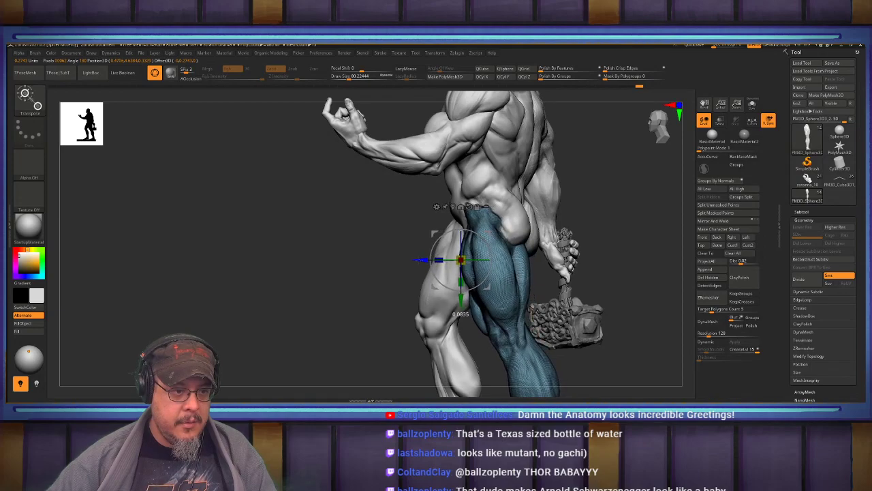
pyautogui.press('q')
# Select the mirrored hammer-side leg and move it inward to meet the pelvis
pyautogui.moveTo(354, 267)
pyautogui.mouseDown()
pyautogui.moveTo(571, 237)
pyautogui.moveTo(603, 247)
pyautogui.moveTo(546, 240)
pyautogui.mouseUp()
pyautogui.keyDown('alt'); pyautogui.click(509, 260); pyautogui.keyUp('alt')
pyautogui.press('w')
pyautogui.keyDown('alt'); pyautogui.moveTo(579, 204); pyautogui.dragTo(592, 238); pyautogui.keyUp('alt')
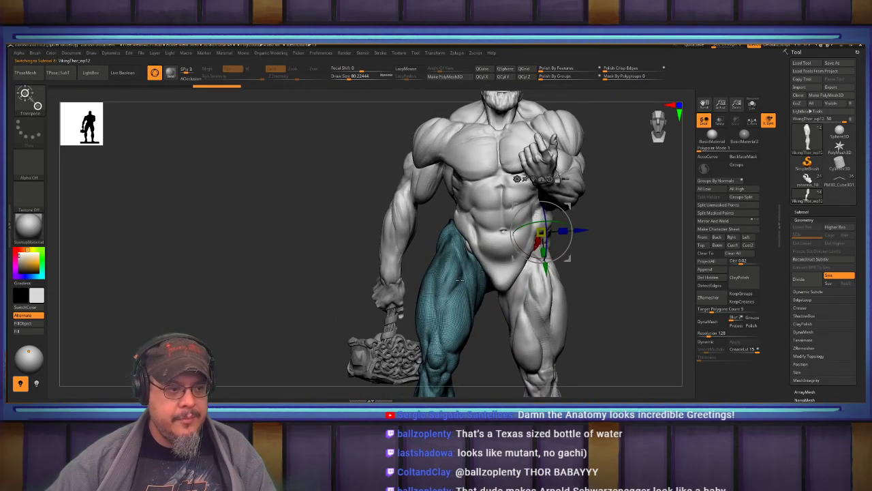
pyautogui.click(533, 180)
pyautogui.moveTo(494, 285); pyautogui.dragTo(503, 282)
pyautogui.press('q')
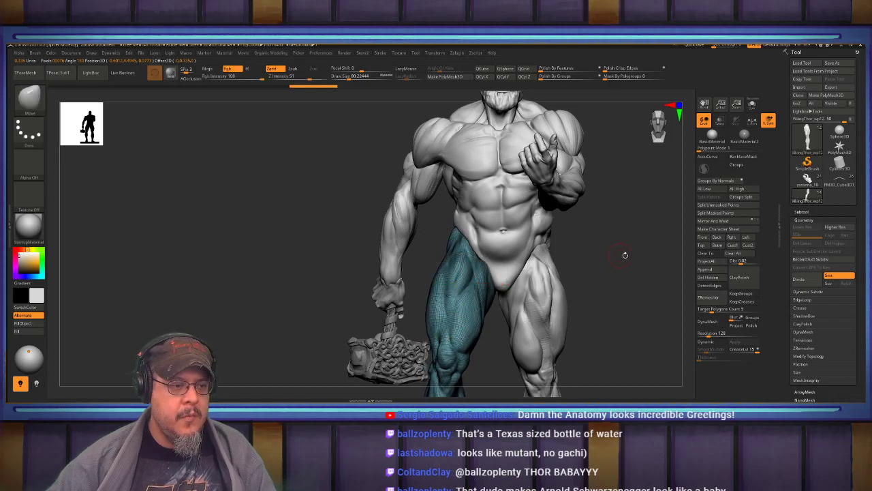
# Hide the polyframe and reconstruct the lower subdivision levels of both mirrored legs
pyautogui.press('f')
pyautogui.moveTo(604, 279)
pyautogui.mouseDown()
pyautogui.moveTo(583, 253)
pyautogui.moveTo(614, 263)
pyautogui.moveTo(583, 259)
pyautogui.moveTo(576, 239)
pyautogui.moveTo(593, 220)
pyautogui.mouseUp()
pyautogui.click(812, 259)
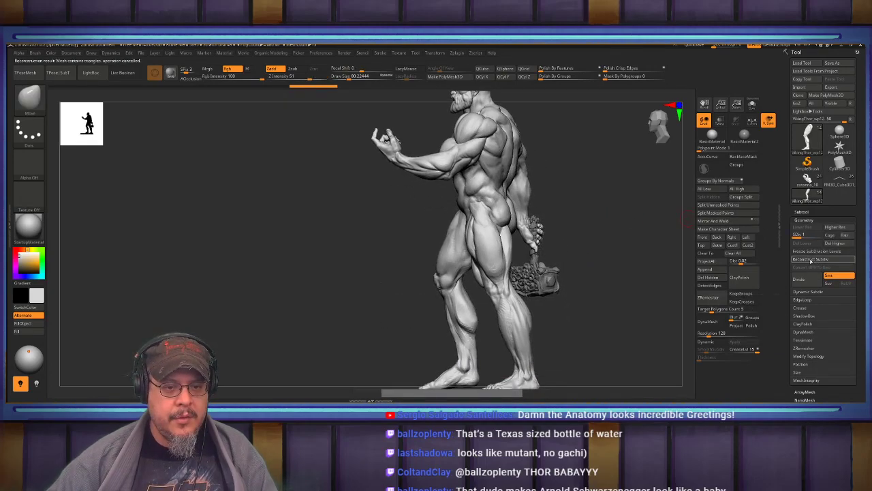
pyautogui.keyDown('alt'); pyautogui.click(485, 255); pyautogui.keyUp('alt')
pyautogui.click(812, 259)
pyautogui.moveTo(595, 233)
pyautogui.mouseDown()
pyautogui.moveTo(623, 234)
pyautogui.moveTo(593, 228)
pyautogui.moveTo(598, 239)
pyautogui.moveTo(628, 244)
pyautogui.moveTo(598, 269)
pyautogui.moveTo(577, 240)
pyautogui.moveTo(584, 249)
pyautogui.moveTo(588, 229)
pyautogui.moveTo(593, 243)
pyautogui.moveTo(606, 225)
pyautogui.moveTo(595, 243)
pyautogui.mouseUp()
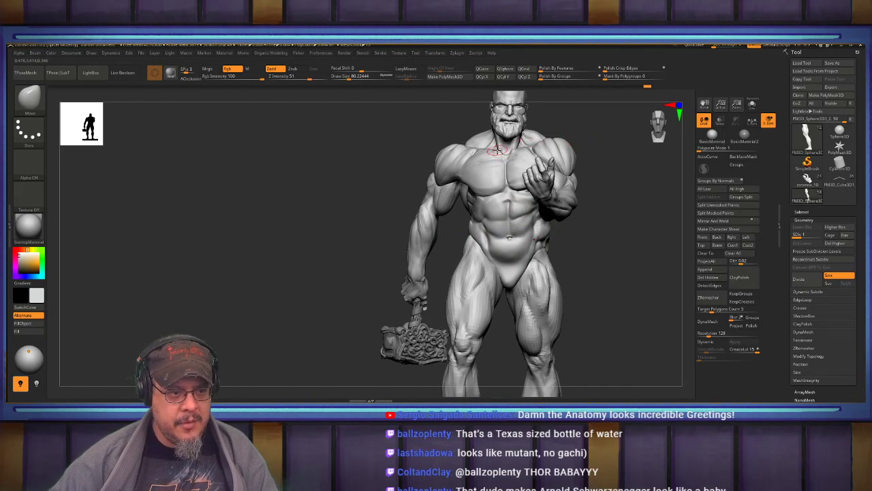
pyautogui.press('b')
pyautogui.press('m')
pyautogui.press('v')
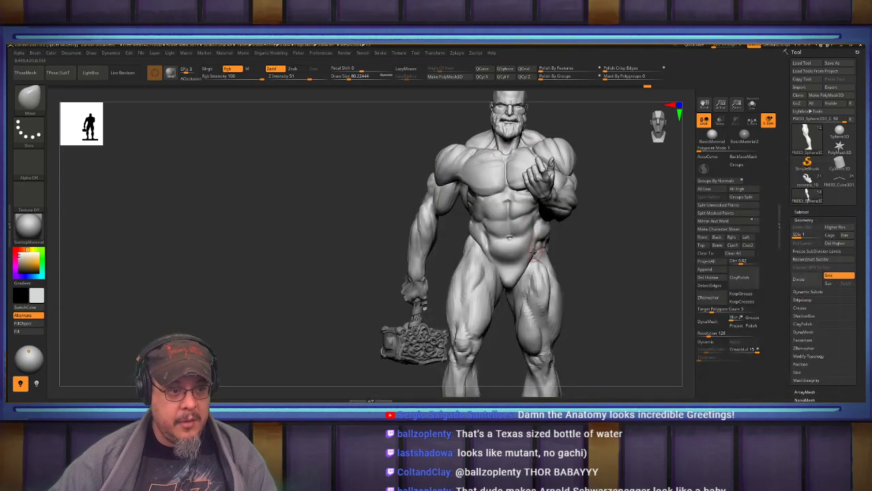
pyautogui.keyDown('alt'); pyautogui.click(576, 240); pyautogui.keyUp('alt')
pyautogui.press('s')
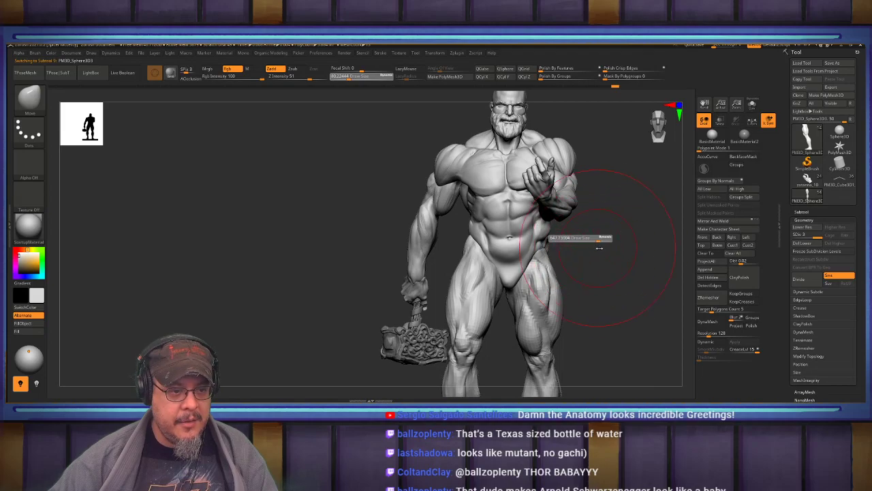
pyautogui.moveTo(598, 248); pyautogui.dragTo(603, 248)
pyautogui.hotkey('ctrl', 'z')
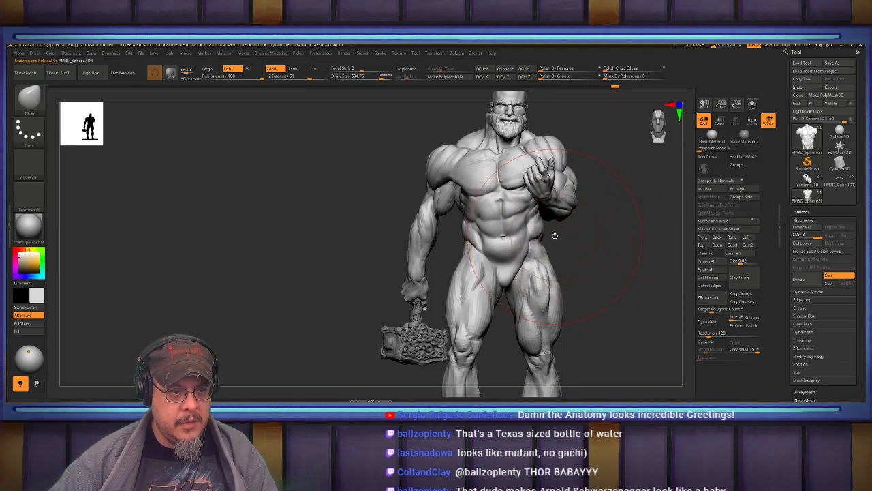
pyautogui.hotkey('ctrl', 'shift', 'z')
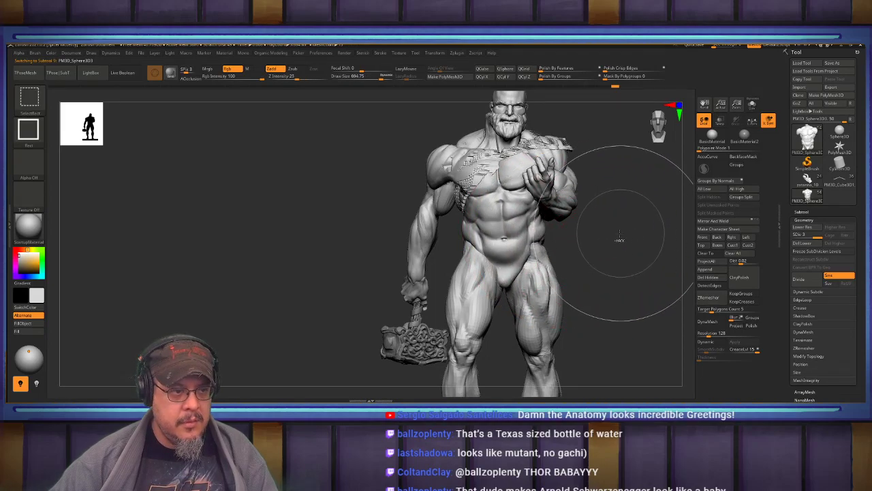
pyautogui.hotkey('ctrl', 'z')
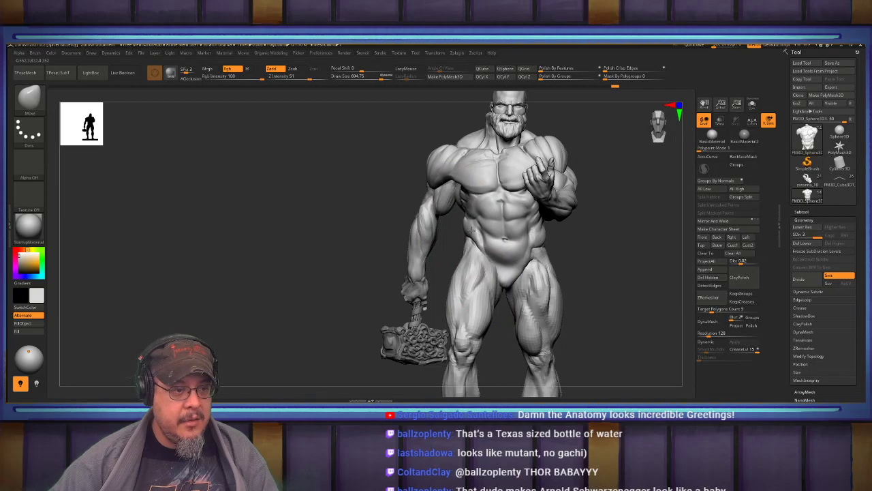
pyautogui.moveTo(596, 223); pyautogui.dragTo(557, 216)
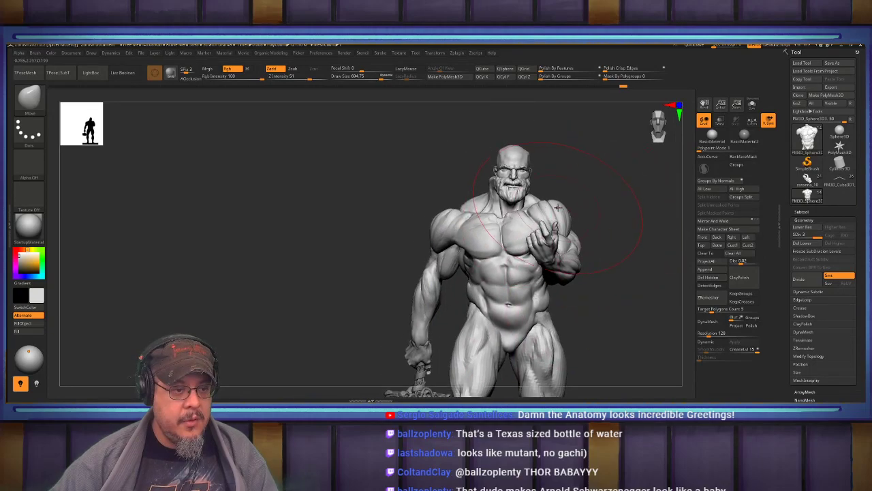
pyautogui.moveTo(600, 199)
pyautogui.mouseDown()
pyautogui.moveTo(625, 202)
pyautogui.moveTo(598, 198)
pyautogui.moveTo(602, 241)
pyautogui.moveTo(593, 220)
pyautogui.moveTo(606, 220)
pyautogui.moveTo(613, 190)
pyautogui.mouseUp()
# Include only the head, torso, arms and hammer in the gizmo transform, place the gizmo at the pelvis, and reposition them over the legs
pyautogui.press('w')
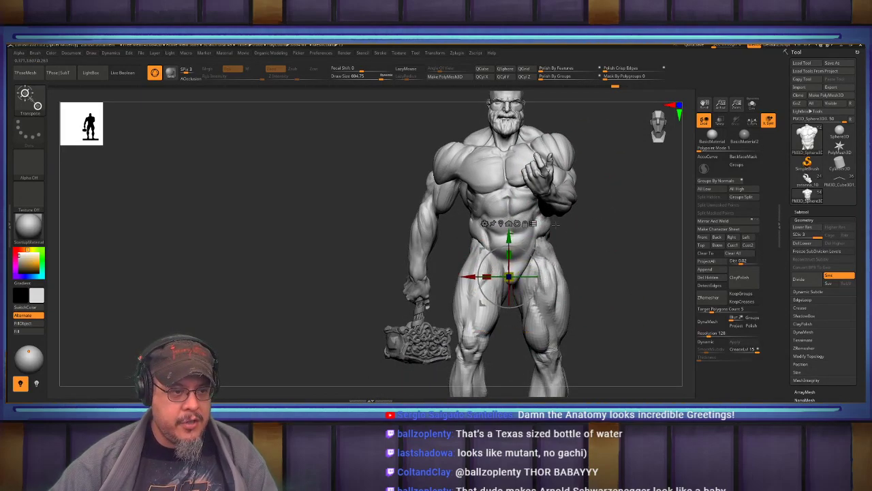
pyautogui.moveTo(623, 214)
pyautogui.keyDown('alt'); pyautogui.mouseDown()
pyautogui.moveTo(615, 218)
pyautogui.moveTo(628, 243)
pyautogui.mouseUp(); pyautogui.keyUp('alt')
pyautogui.moveTo(434, 148)
pyautogui.keyDown('ctrl'); pyautogui.keyDown('shift'); pyautogui.mouseDown()
pyautogui.moveTo(593, 231)
pyautogui.moveTo(610, 250)
pyautogui.moveTo(627, 178)
pyautogui.mouseUp(); pyautogui.keyUp('shift'); pyautogui.keyUp('ctrl')
pyautogui.keyDown('ctrl'); pyautogui.keyDown('shift'); pyautogui.moveTo(433, 235); pyautogui.dragTo(471, 294); pyautogui.keyUp('shift'); pyautogui.keyUp('ctrl')
pyautogui.keyDown('alt'); pyautogui.moveTo(600, 214); pyautogui.dragTo(597, 261); pyautogui.keyUp('alt')
pyautogui.moveTo(539, 241); pyautogui.dragTo(551, 251)
pyautogui.moveTo(475, 264); pyautogui.dragTo(479, 262)
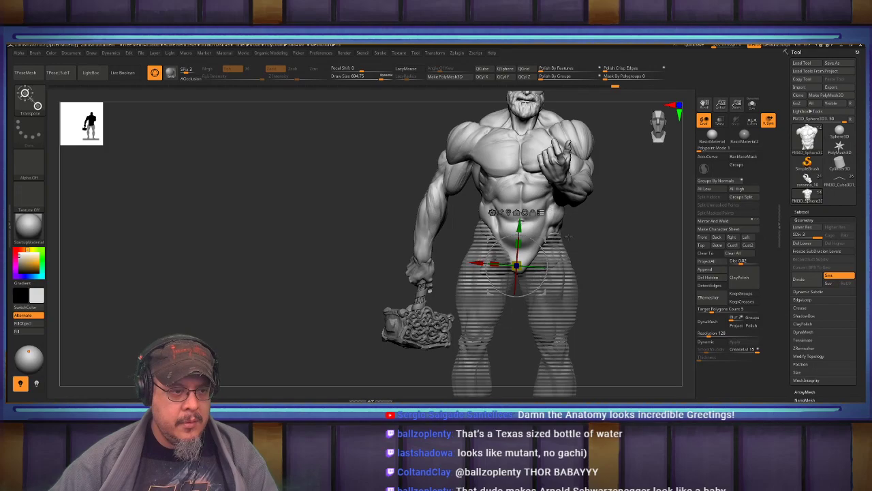
# Select the hammer-side leg from the side view, turn off the multi-subtool gizmo transform, and shift it slightly downward
pyautogui.press('q')
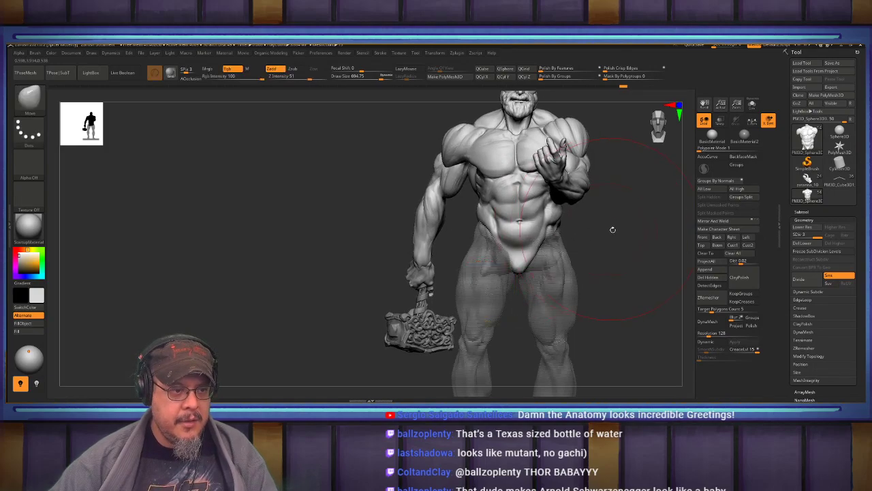
pyautogui.press('f')
pyautogui.moveTo(595, 232)
pyautogui.mouseDown()
pyautogui.moveTo(581, 242)
pyautogui.moveTo(585, 252)
pyautogui.moveTo(497, 183)
pyautogui.mouseUp()
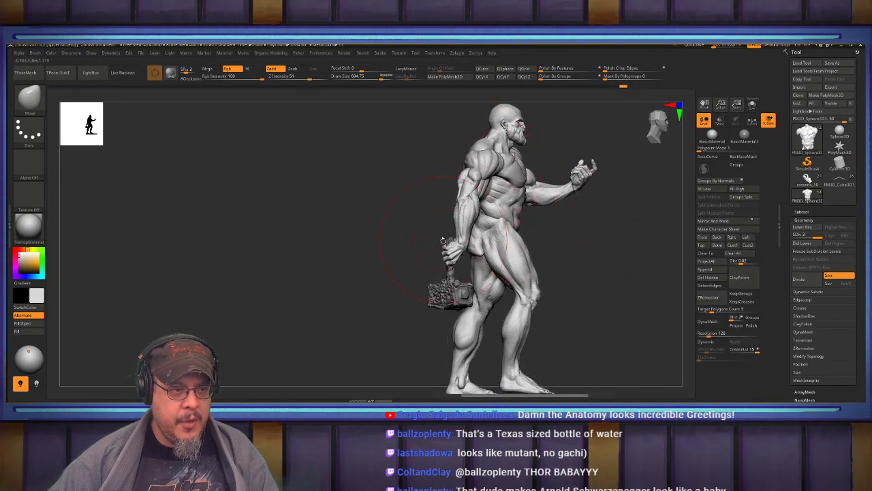
pyautogui.keyDown('alt'); pyautogui.click(521, 273); pyautogui.keyUp('alt')
pyautogui.press('w')
pyautogui.click(553, 196)
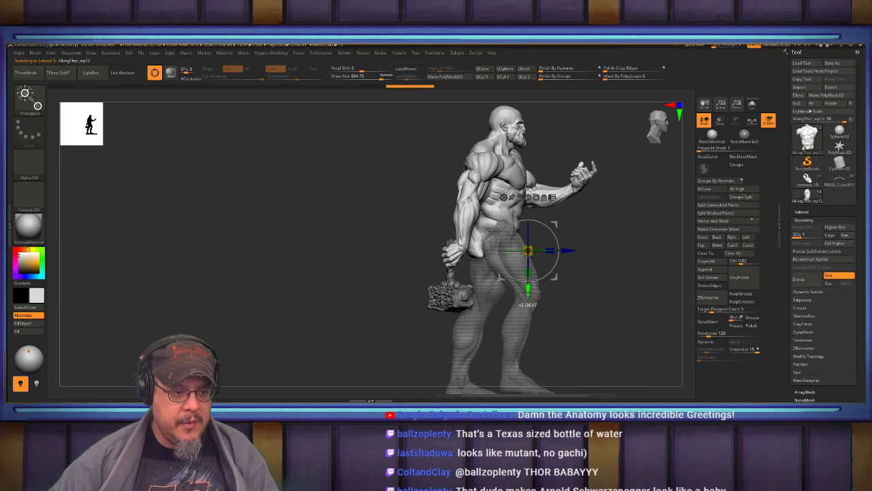
pyautogui.click(554, 197)
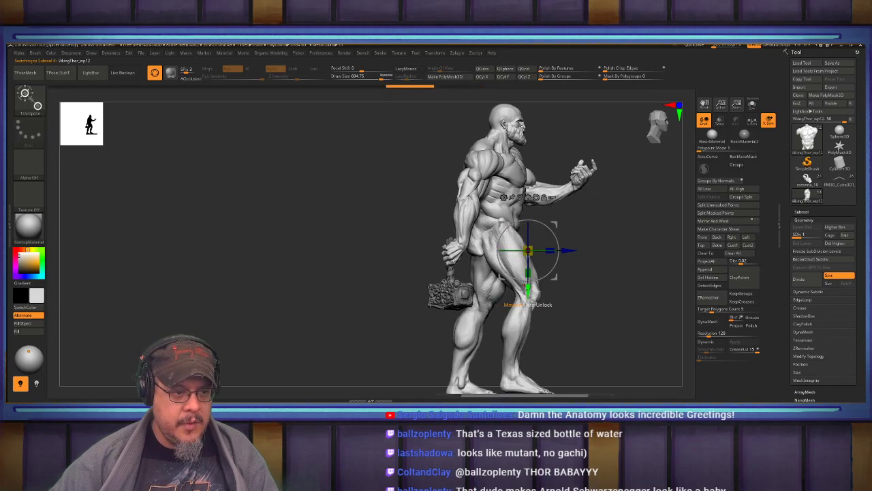
pyautogui.moveTo(528, 293); pyautogui.dragTo(527, 296)
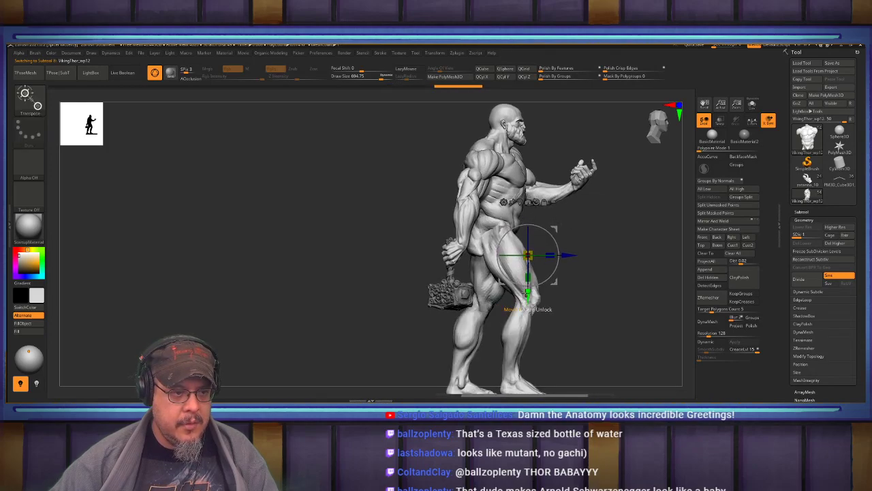
pyautogui.press('q')
# Examine the reassembled figure's pose and proportions from the opposite side, the back and the front
pyautogui.moveTo(597, 213); pyautogui.dragTo(439, 235)
pyautogui.moveTo(635, 236)
pyautogui.mouseDown()
pyautogui.moveTo(647, 238)
pyautogui.moveTo(580, 227)
pyautogui.moveTo(623, 226)
pyautogui.moveTo(583, 224)
pyautogui.moveTo(588, 218)
pyautogui.moveTo(616, 228)
pyautogui.moveTo(582, 218)
pyautogui.mouseUp()
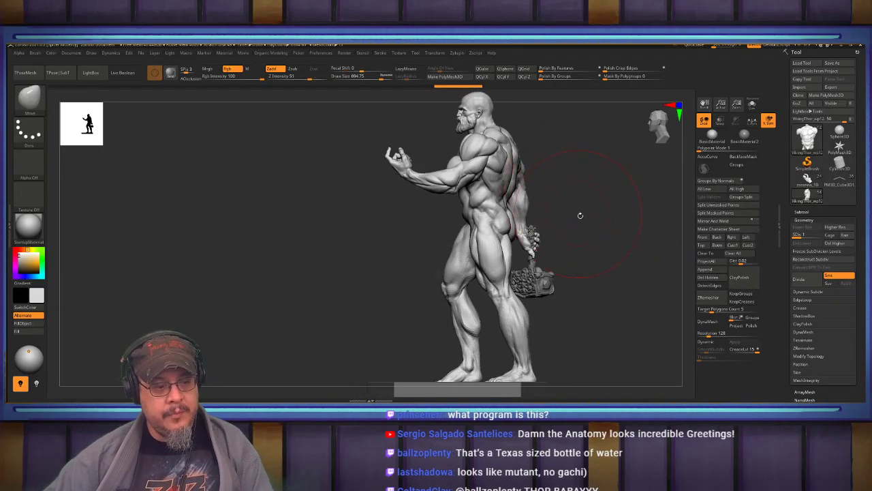
pyautogui.keyDown('alt'); pyautogui.moveTo(584, 239); pyautogui.dragTo(615, 240); pyautogui.keyUp('alt')
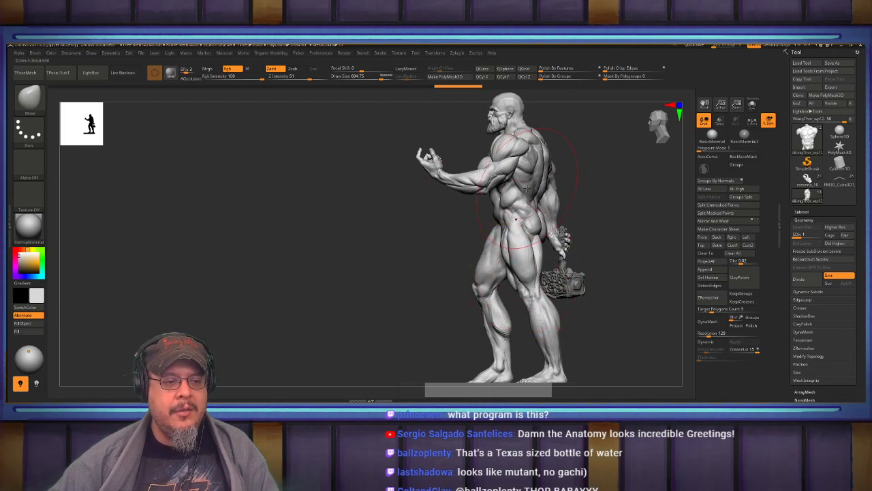
pyautogui.moveTo(619, 210); pyautogui.dragTo(583, 215)
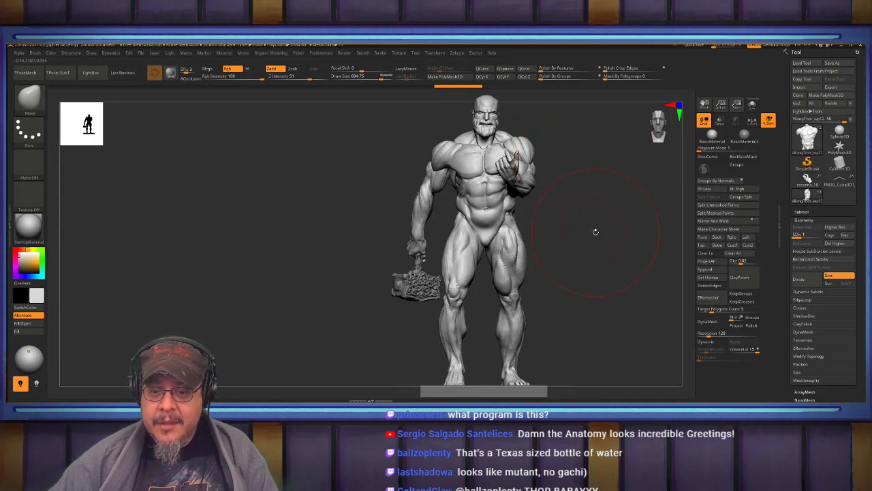
# Select the raised arm and reshape its biceps where it meets the deltoid, using the Move brush at draw size 112
pyautogui.moveTo(604, 237)
pyautogui.keyDown('alt'); pyautogui.mouseDown()
pyautogui.moveTo(615, 244)
pyautogui.moveTo(614, 233)
pyautogui.moveTo(601, 256)
pyautogui.moveTo(576, 247)
pyautogui.moveTo(581, 222)
pyautogui.moveTo(590, 245)
pyautogui.moveTo(586, 218)
pyautogui.moveTo(548, 255)
pyautogui.moveTo(563, 258)
pyautogui.moveTo(575, 227)
pyautogui.moveTo(591, 219)
pyautogui.moveTo(584, 211)
pyautogui.moveTo(614, 221)
pyautogui.moveTo(460, 213)
pyautogui.mouseUp(); pyautogui.keyUp('alt')
pyautogui.keyDown('ctrl'); pyautogui.moveTo(465, 215); pyautogui.dragTo(475, 257, button='right'); pyautogui.keyUp('ctrl')
pyautogui.moveTo(527, 220)
pyautogui.mouseDown(button='right')
pyautogui.moveTo(495, 225)
pyautogui.moveTo(432, 269)
pyautogui.mouseUp(button='right')
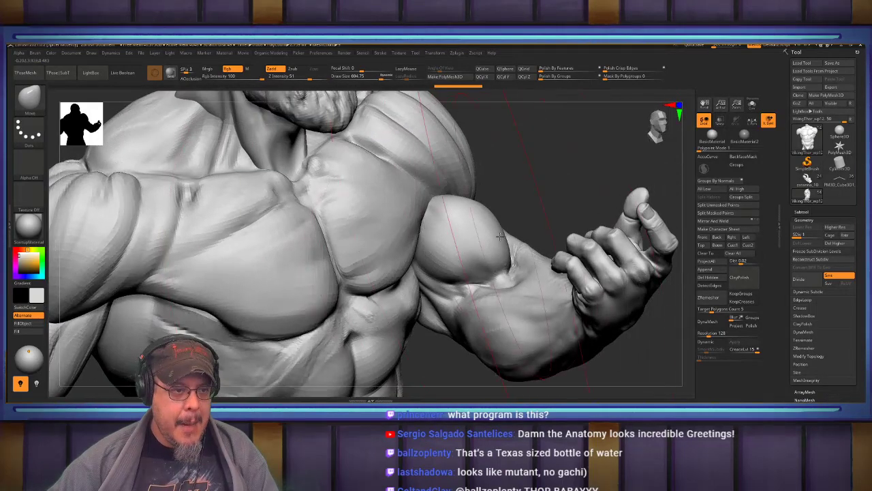
pyautogui.press('s')
pyautogui.moveTo(483, 241); pyautogui.dragTo(454, 242)
pyautogui.keyDown('alt'); pyautogui.click(479, 246); pyautogui.keyUp('alt')
pyautogui.keyDown('alt'); pyautogui.click(479, 247); pyautogui.keyUp('alt')
pyautogui.moveTo(477, 241); pyautogui.dragTo(474, 255, button='right')
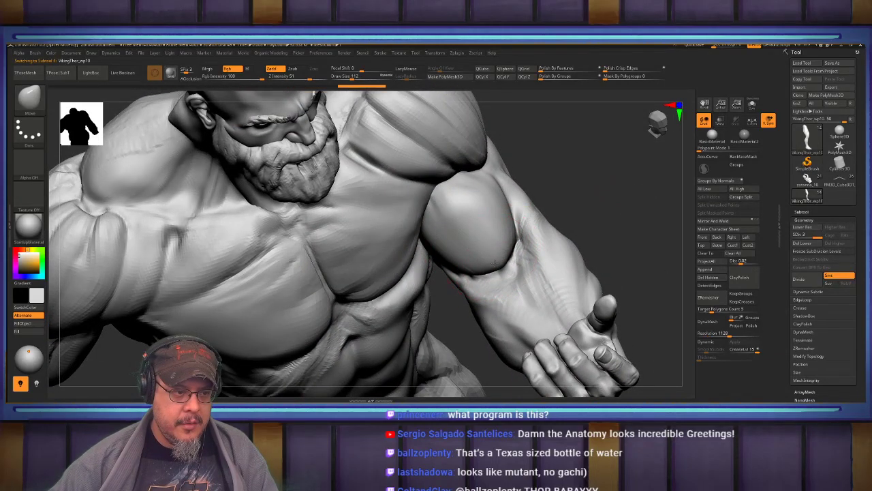
pyautogui.moveTo(479, 264)
pyautogui.mouseDown(button='right')
pyautogui.moveTo(504, 255)
pyautogui.moveTo(530, 214)
pyautogui.mouseUp(button='right')
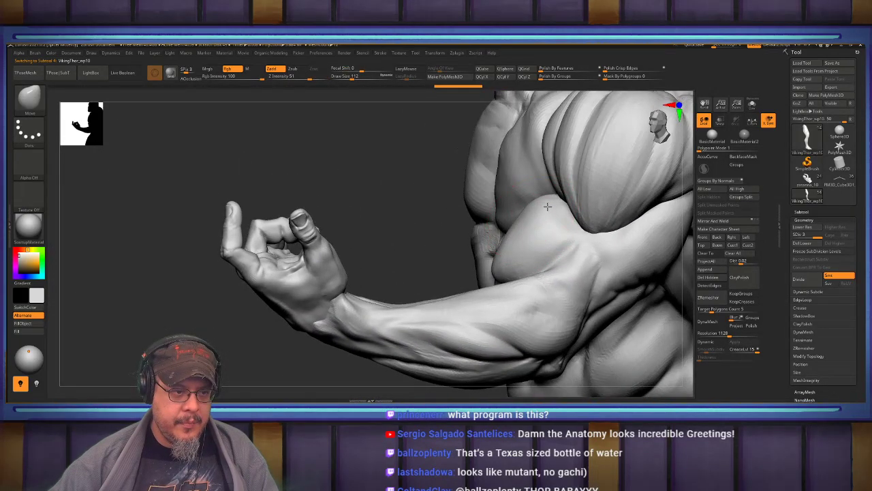
pyautogui.moveTo(591, 189)
pyautogui.mouseDown(button='right')
pyautogui.moveTo(579, 247)
pyautogui.moveTo(570, 220)
pyautogui.moveTo(505, 203)
pyautogui.moveTo(545, 208)
pyautogui.moveTo(545, 200)
pyautogui.moveTo(491, 226)
pyautogui.moveTo(481, 221)
pyautogui.mouseUp(button='right')
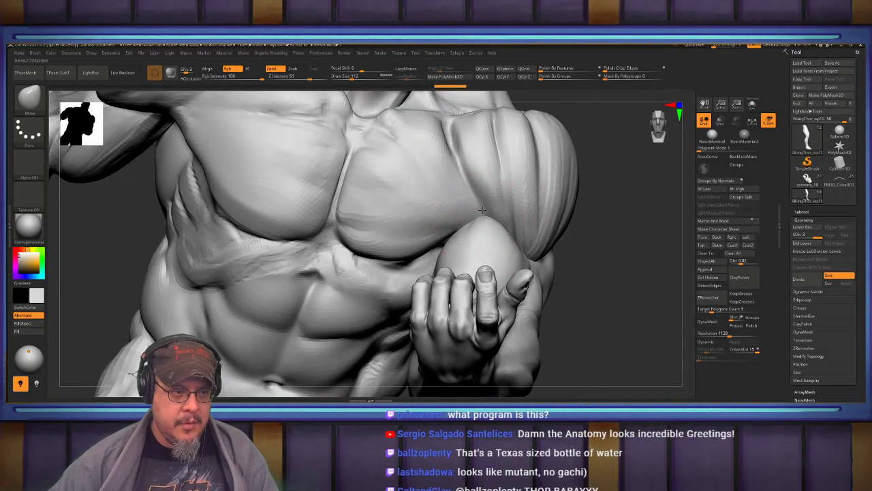
pyautogui.moveTo(625, 192); pyautogui.dragTo(487, 214, button='right')
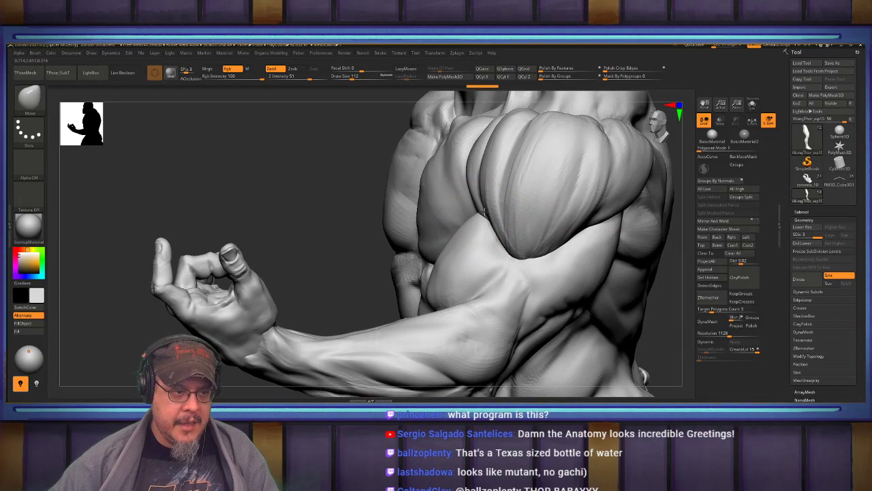
pyautogui.moveTo(506, 134); pyautogui.dragTo(573, 135, button='right')
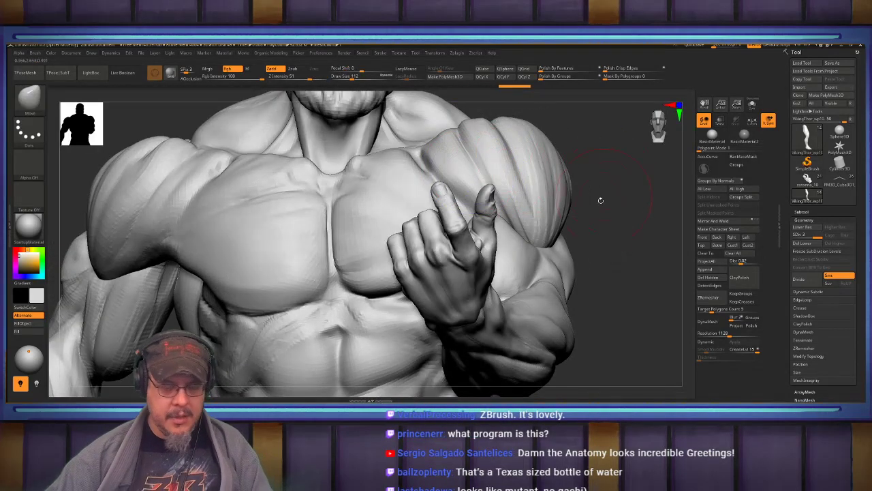
pyautogui.press('f')
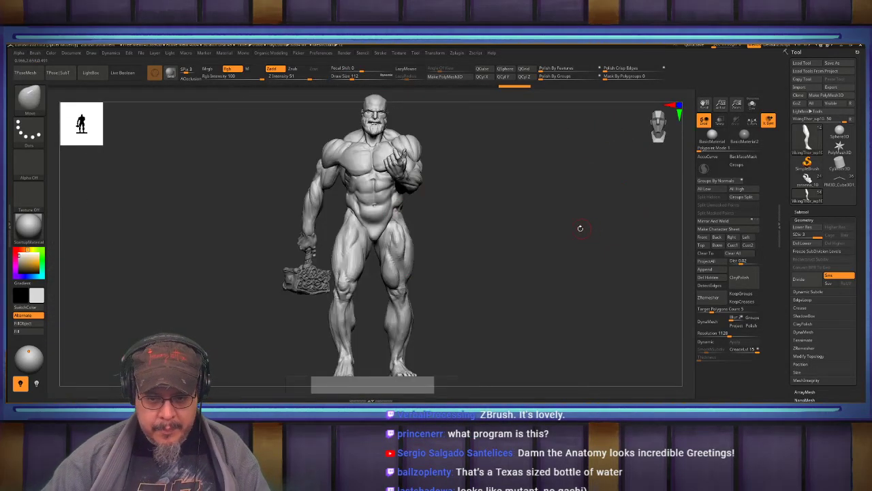
pyautogui.moveTo(579, 230); pyautogui.dragTo(609, 232, button='right')
pyautogui.keyDown('alt'); pyautogui.moveTo(530, 207); pyautogui.dragTo(557, 257, button='right'); pyautogui.keyUp('alt')
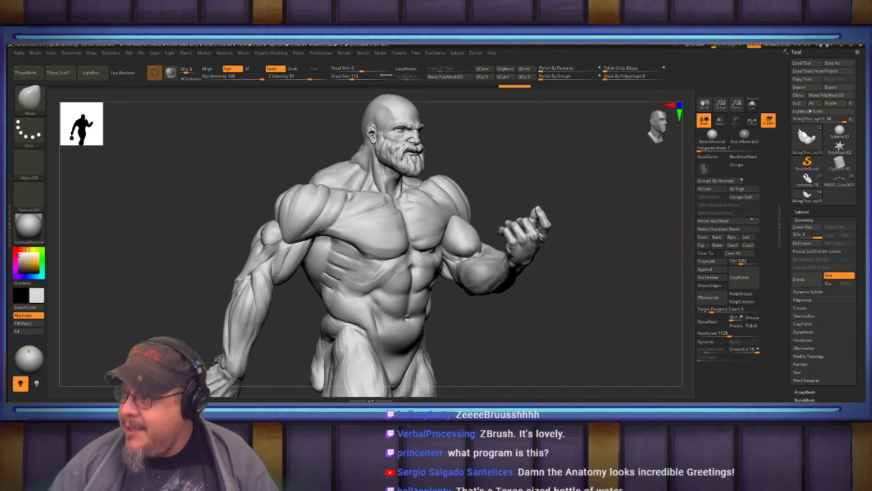
# Switch to File Explorer and open the Vids folder inside _ShotgunScream, Nifty, AFather
pyautogui.press('super+e')
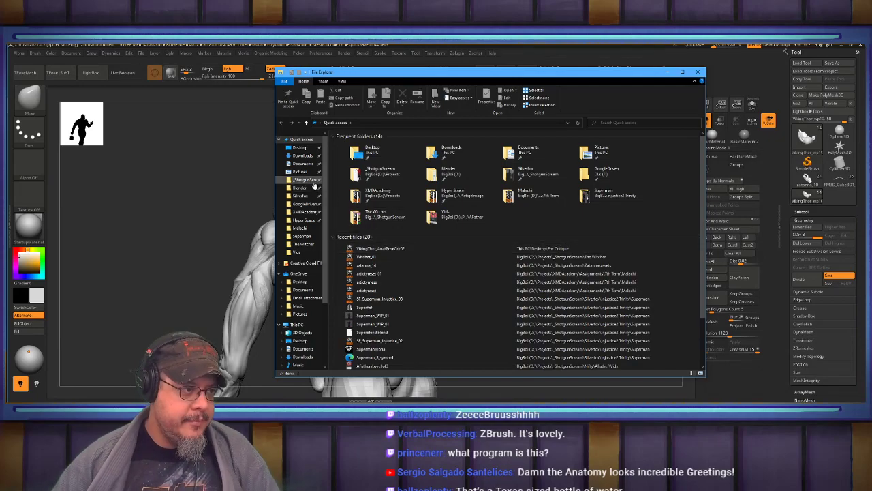
pyautogui.click(310, 180)
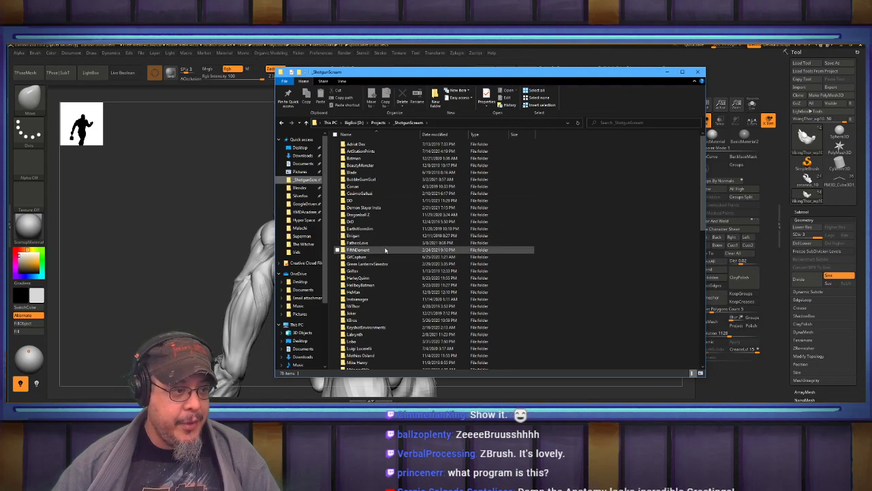
pyautogui.scroll(-5, 384, 293)
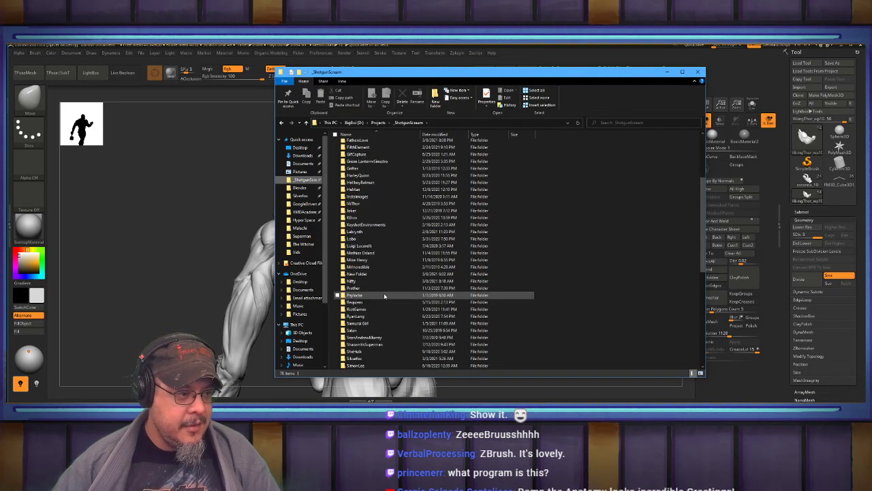
pyautogui.doubleClick(370, 281)
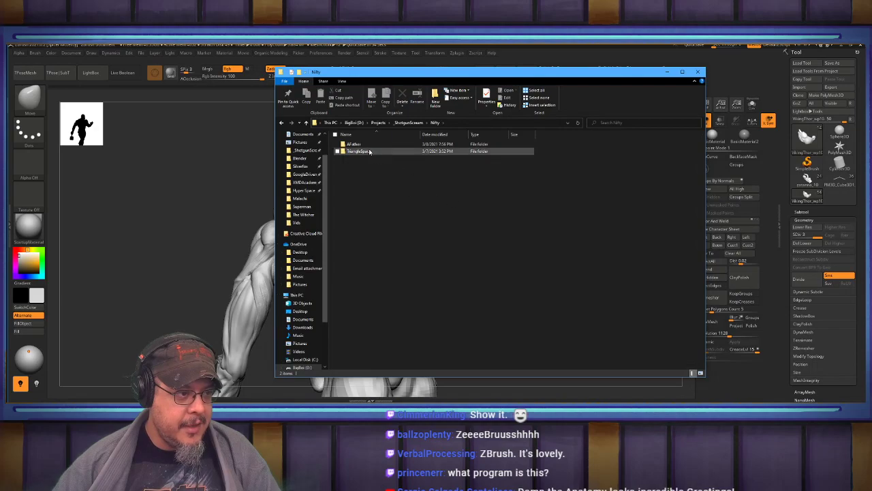
pyautogui.doubleClick(353, 143)
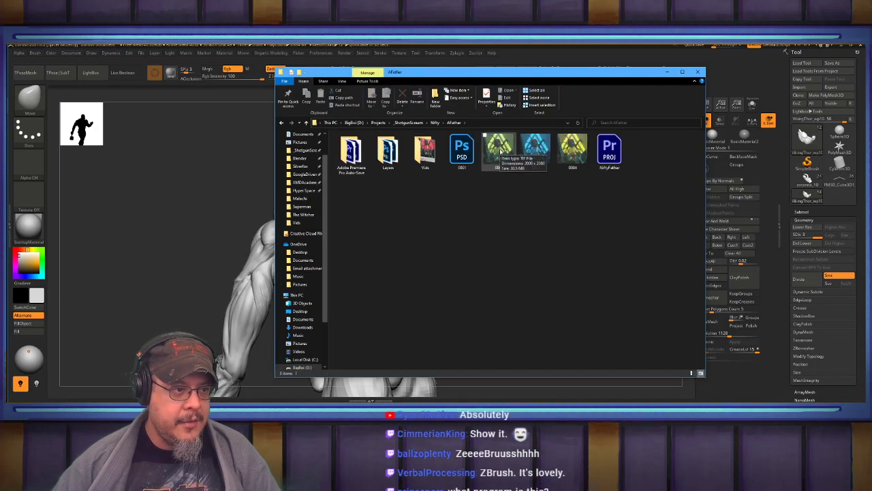
pyautogui.doubleClick(425, 152)
# Play the AFathersLove1of3 video in full screen, and close the media player
pyautogui.click(358, 161)
pyautogui.doubleClick(358, 161)
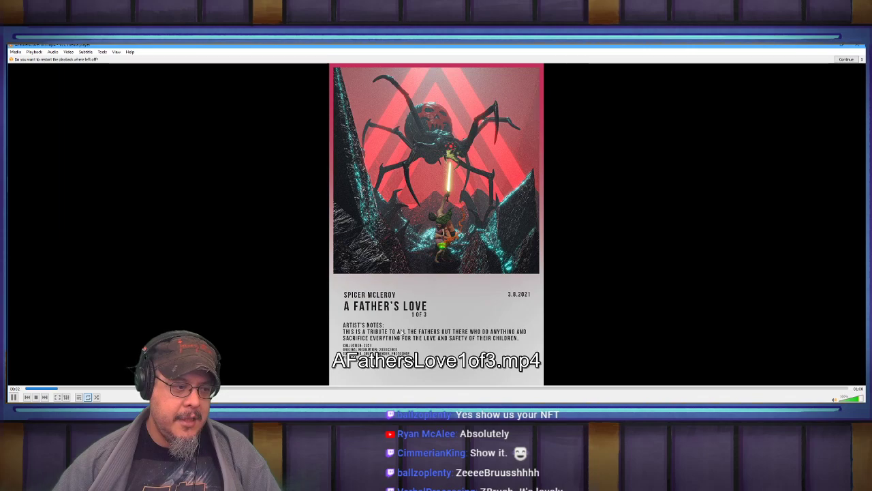
pyautogui.doubleClick(738, 228)
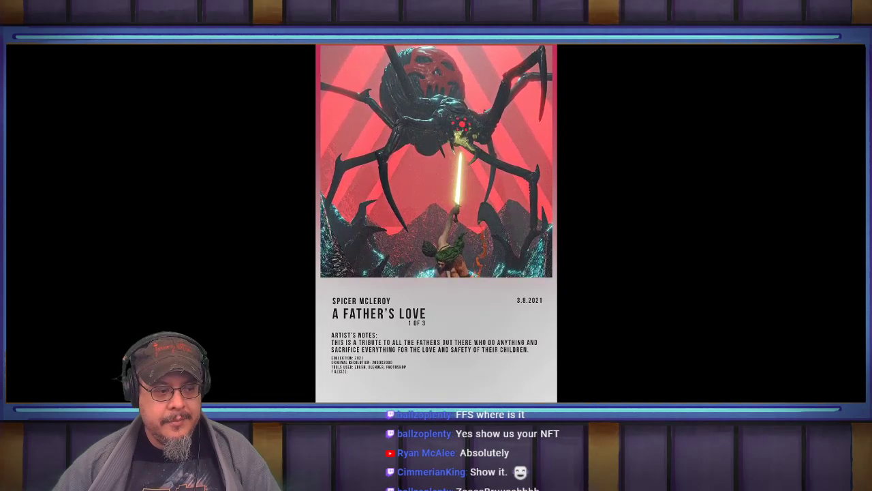
pyautogui.doubleClick(811, 138)
pyautogui.click(860, 47)
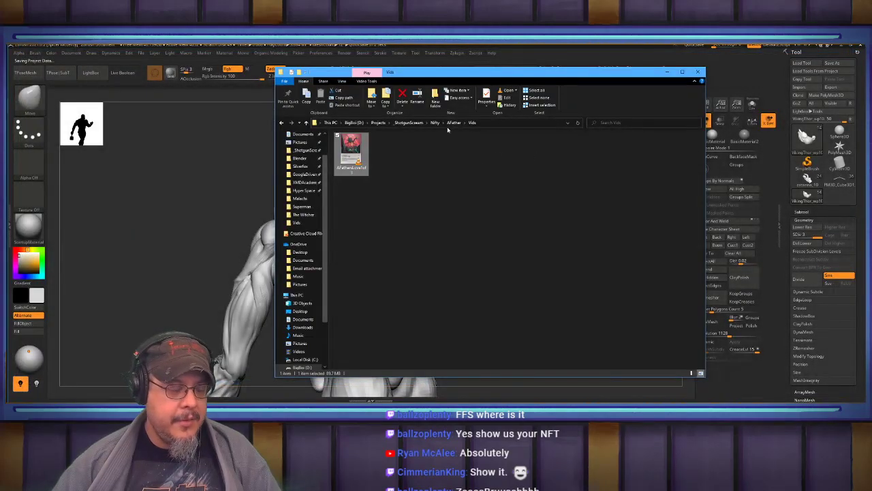
# Go back to the AFather folder and open image 0003 in a maximized photo viewer
pyautogui.click(454, 123)
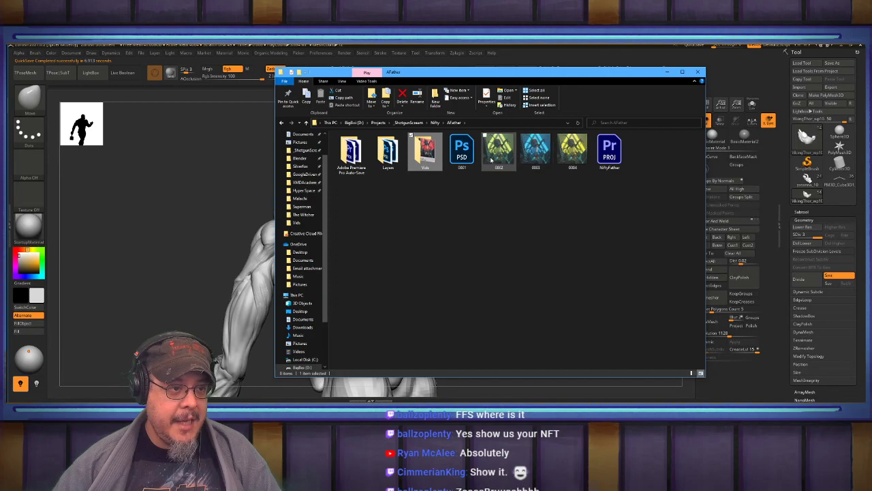
pyautogui.click(535, 153)
pyautogui.doubleClick(533, 154)
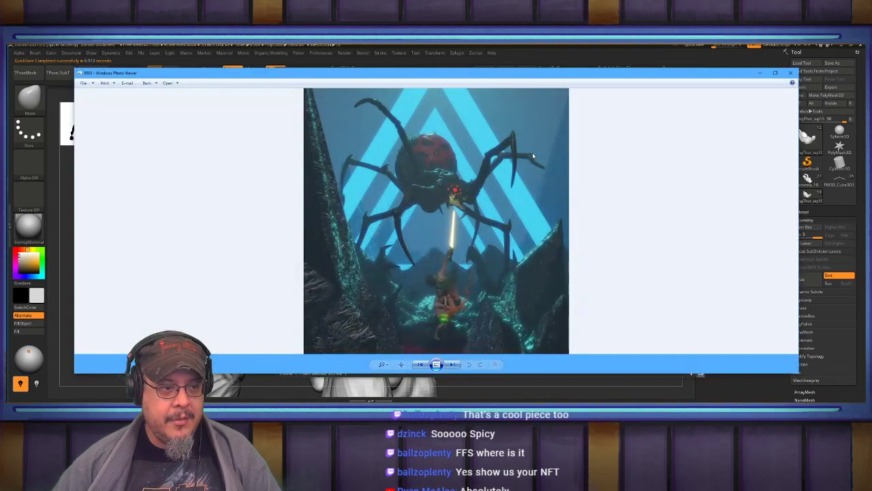
pyautogui.click(773, 74)
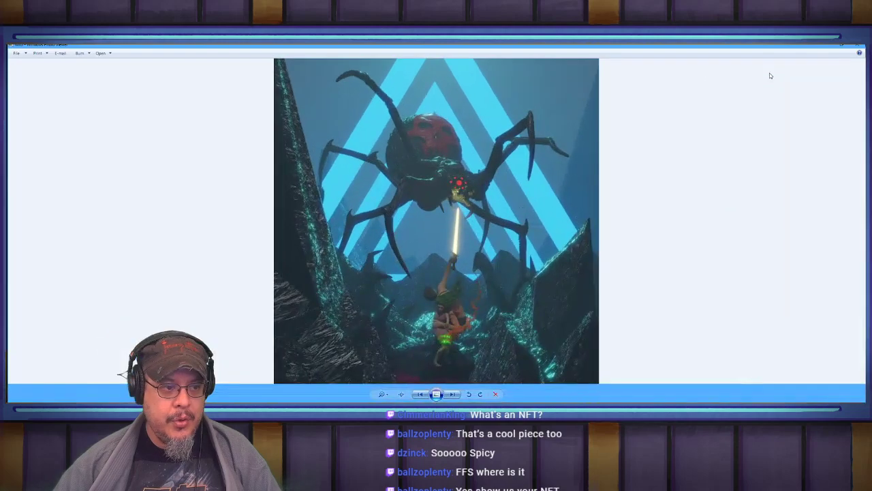
# Compare the colour variants of the spider artwork, and close the photo viewer and File Explorer
pyautogui.click(450, 395)
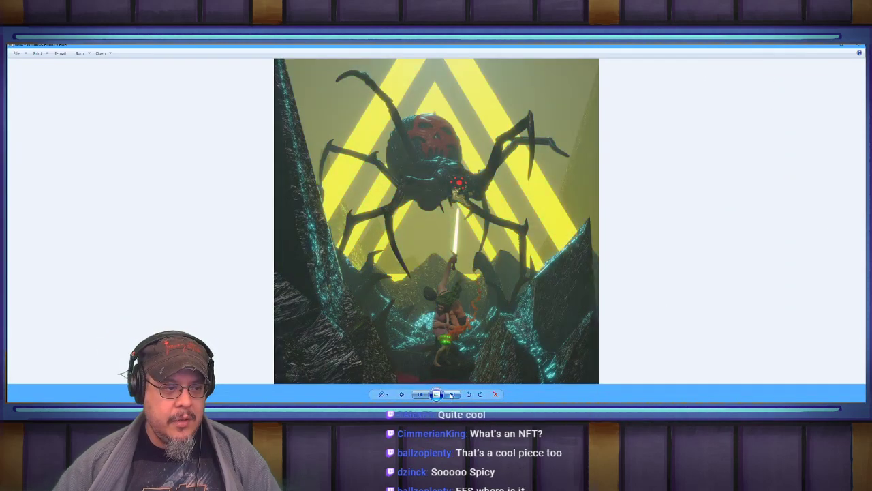
pyautogui.click(421, 395)
pyautogui.click(420, 394)
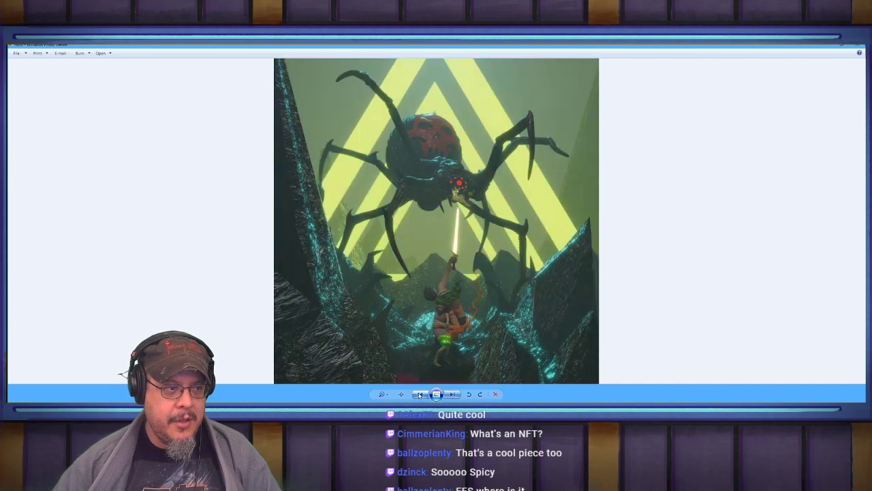
pyautogui.click(450, 395)
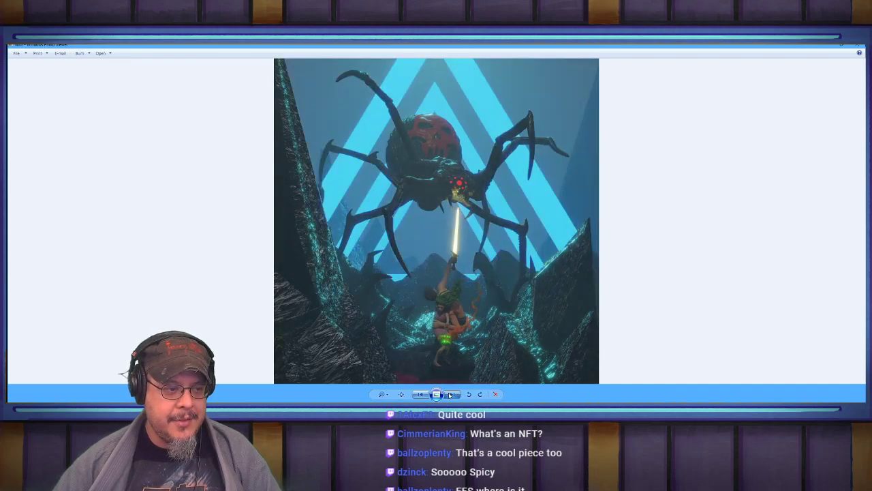
pyautogui.click(450, 395)
pyautogui.click(450, 395)
pyautogui.click(422, 395)
pyautogui.click(422, 395)
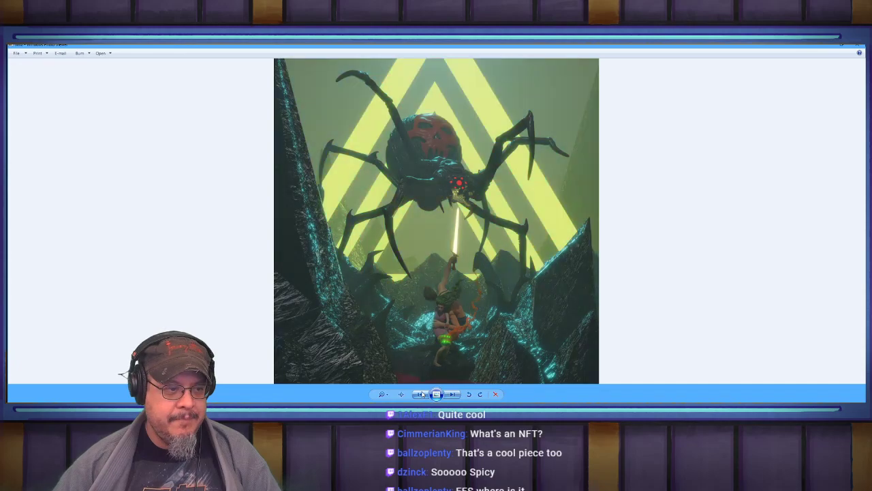
pyautogui.click(422, 395)
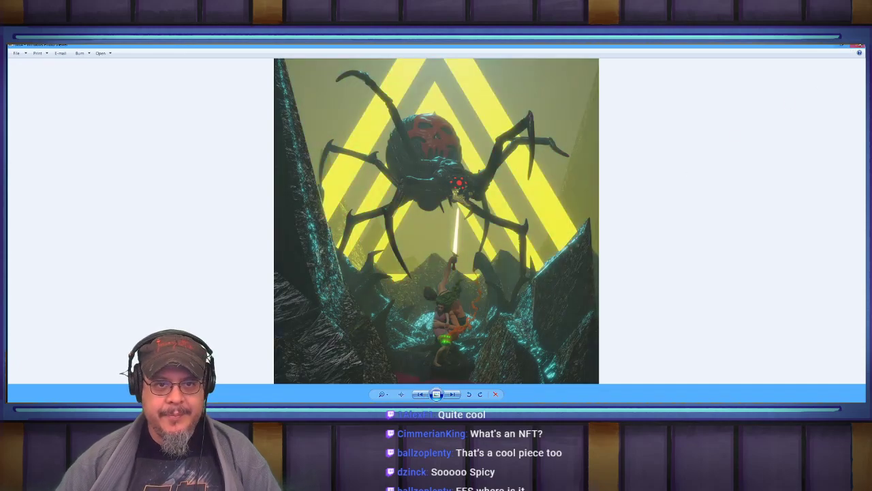
pyautogui.click(860, 45)
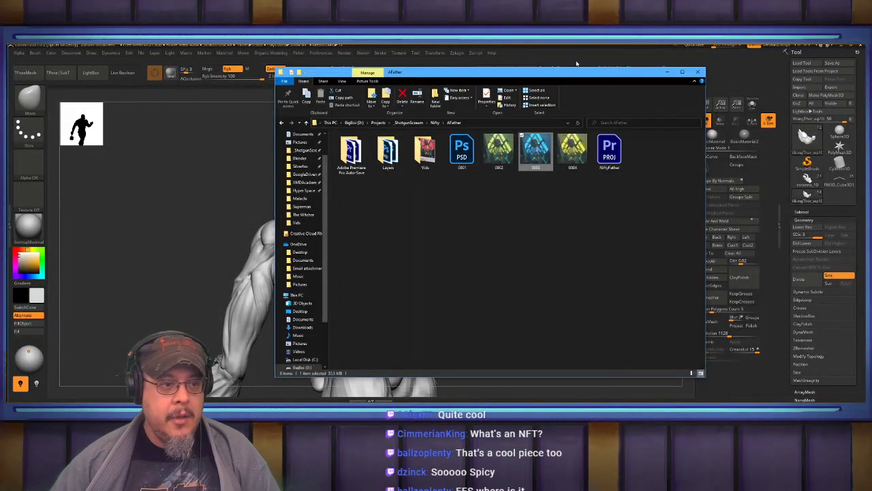
pyautogui.click(700, 72)
# Return to the Thor sculpt and make the head and neck mesh the active subtool
pyautogui.moveTo(603, 277)
pyautogui.mouseDown()
pyautogui.moveTo(613, 270)
pyautogui.moveTo(598, 271)
pyautogui.moveTo(595, 244)
pyautogui.moveTo(561, 279)
pyautogui.moveTo(651, 274)
pyautogui.mouseUp()
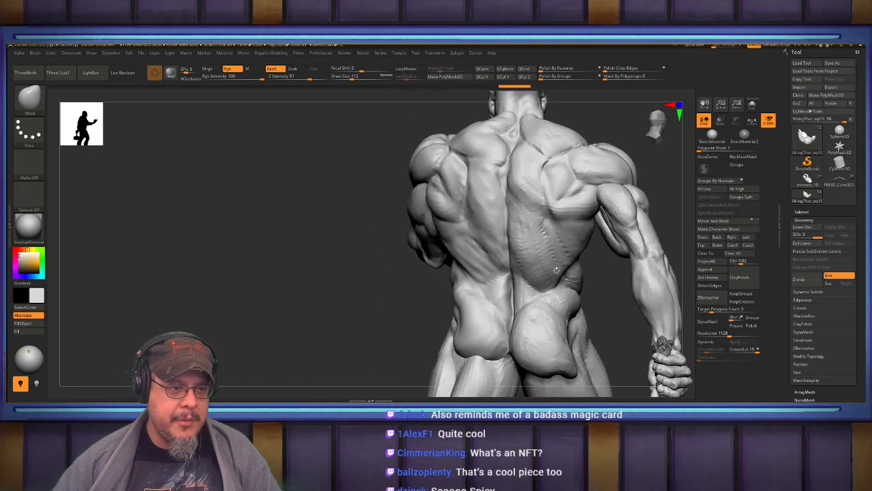
pyautogui.moveTo(310, 234)
pyautogui.keyDown('alt'); pyautogui.mouseDown()
pyautogui.moveTo(270, 233)
pyautogui.moveTo(260, 250)
pyautogui.mouseUp(); pyautogui.keyUp('alt')
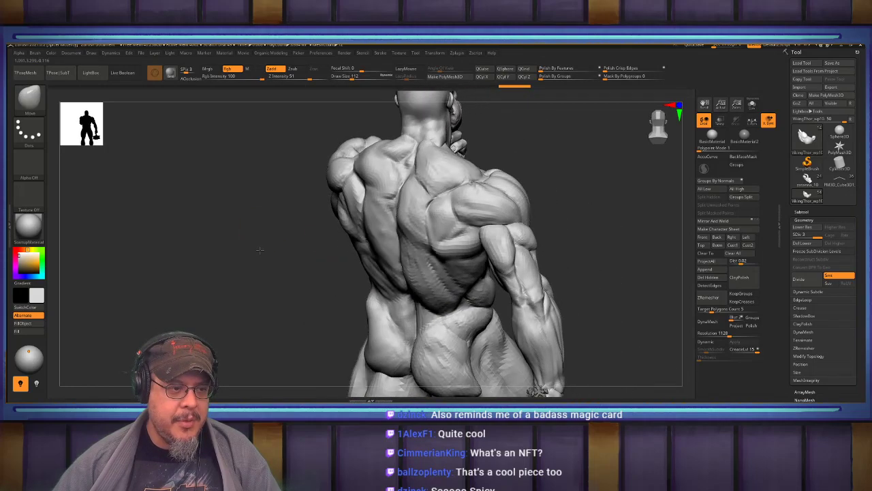
pyautogui.moveTo(585, 186)
pyautogui.mouseDown()
pyautogui.moveTo(565, 212)
pyautogui.moveTo(575, 219)
pyautogui.moveTo(606, 181)
pyautogui.moveTo(601, 208)
pyautogui.moveTo(602, 175)
pyautogui.moveTo(548, 170)
pyautogui.moveTo(582, 132)
pyautogui.moveTo(579, 177)
pyautogui.moveTo(606, 140)
pyautogui.moveTo(565, 206)
pyautogui.moveTo(590, 210)
pyautogui.moveTo(593, 203)
pyautogui.moveTo(566, 208)
pyautogui.moveTo(574, 156)
pyautogui.moveTo(563, 166)
pyautogui.moveTo(491, 166)
pyautogui.moveTo(507, 162)
pyautogui.moveTo(557, 211)
pyautogui.mouseUp()
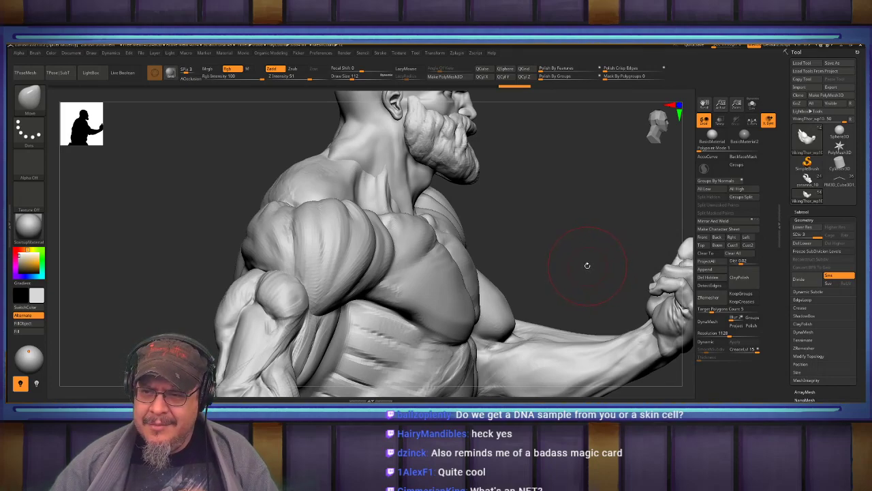
pyautogui.moveTo(585, 282)
pyautogui.mouseDown()
pyautogui.moveTo(462, 279)
pyautogui.moveTo(476, 298)
pyautogui.moveTo(522, 319)
pyautogui.moveTo(466, 346)
pyautogui.moveTo(572, 293)
pyautogui.mouseUp()
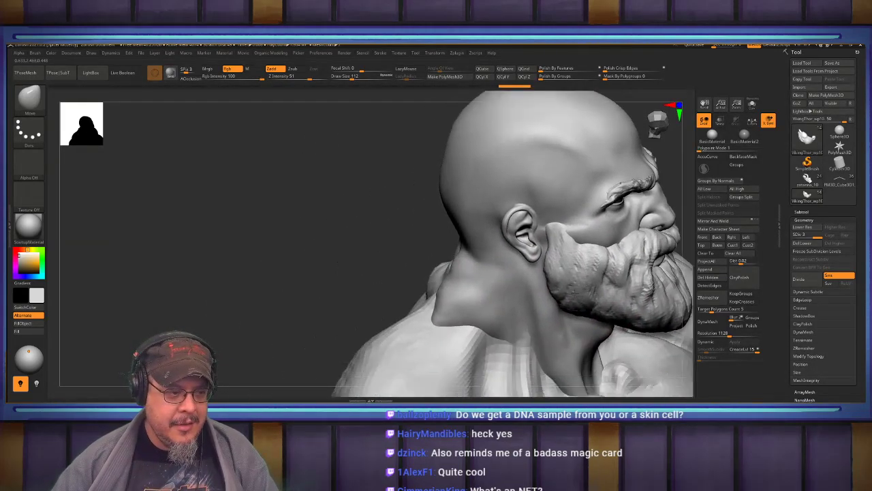
pyautogui.keyDown('alt'); pyautogui.moveTo(571, 293); pyautogui.dragTo(600, 288, button='right'); pyautogui.keyUp('alt')
pyautogui.keyDown('alt'); pyautogui.click(499, 288); pyautogui.keyUp('alt')
pyautogui.moveTo(498, 288); pyautogui.dragTo(509, 282, button='right')
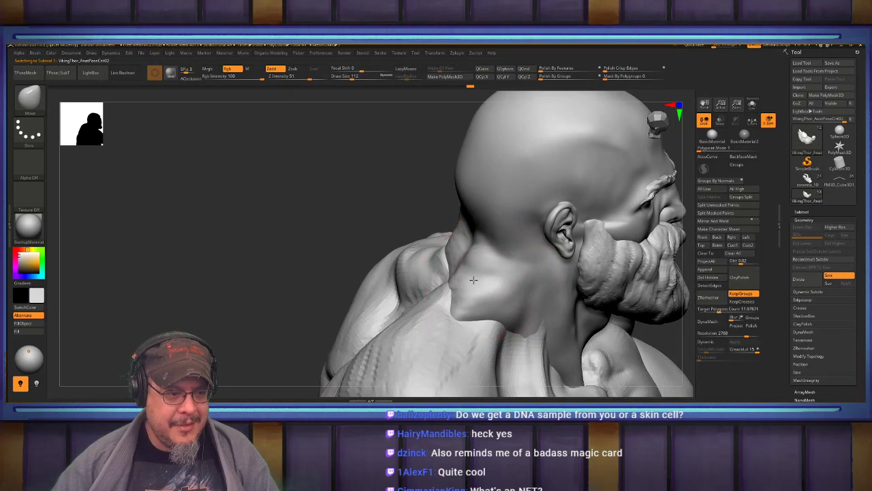
# Build up the muscle volume along the back and side of the neck with the ClayBuildup brush
pyautogui.press('b')
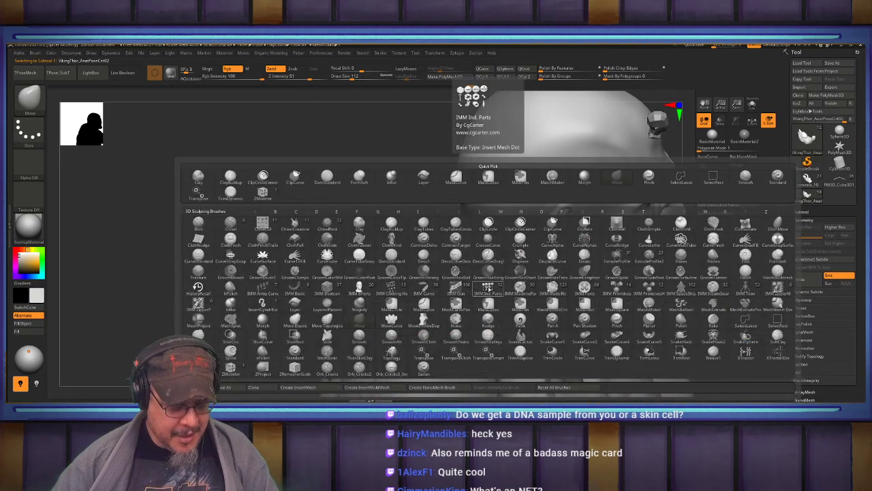
pyautogui.press('c')
pyautogui.press('b')
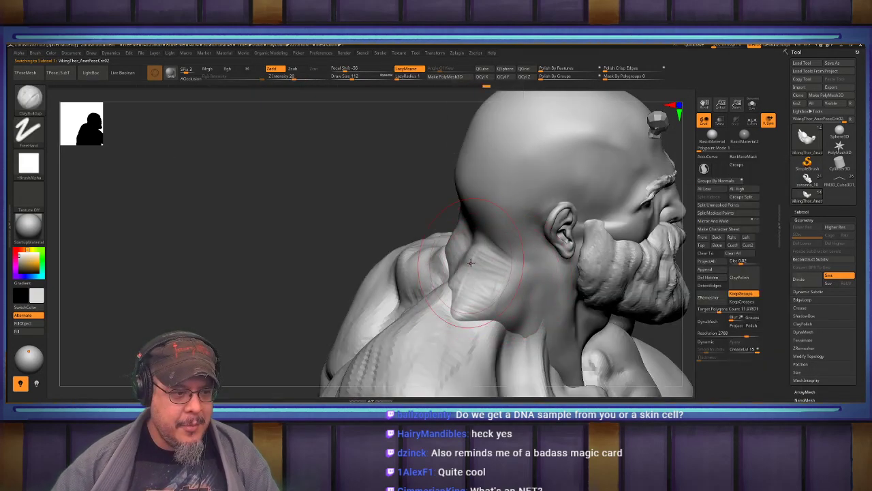
pyautogui.moveTo(505, 308); pyautogui.dragTo(516, 269, button='right')
pyautogui.moveTo(509, 235)
pyautogui.mouseDown(button='right')
pyautogui.moveTo(488, 269)
pyautogui.moveTo(467, 279)
pyautogui.mouseUp(button='right')
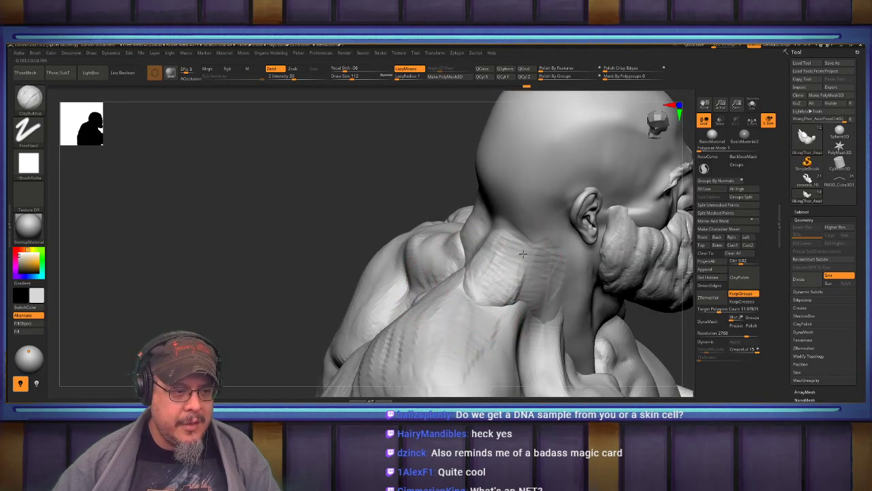
pyautogui.moveTo(495, 308)
pyautogui.keyDown('ctrl'); pyautogui.mouseDown(button='right')
pyautogui.moveTo(489, 273)
pyautogui.moveTo(500, 249)
pyautogui.moveTo(477, 253)
pyautogui.moveTo(508, 288)
pyautogui.moveTo(507, 248)
pyautogui.moveTo(517, 237)
pyautogui.moveTo(510, 292)
pyautogui.moveTo(529, 288)
pyautogui.moveTo(551, 262)
pyautogui.moveTo(544, 232)
pyautogui.mouseUp(button='right'); pyautogui.keyUp('ctrl')
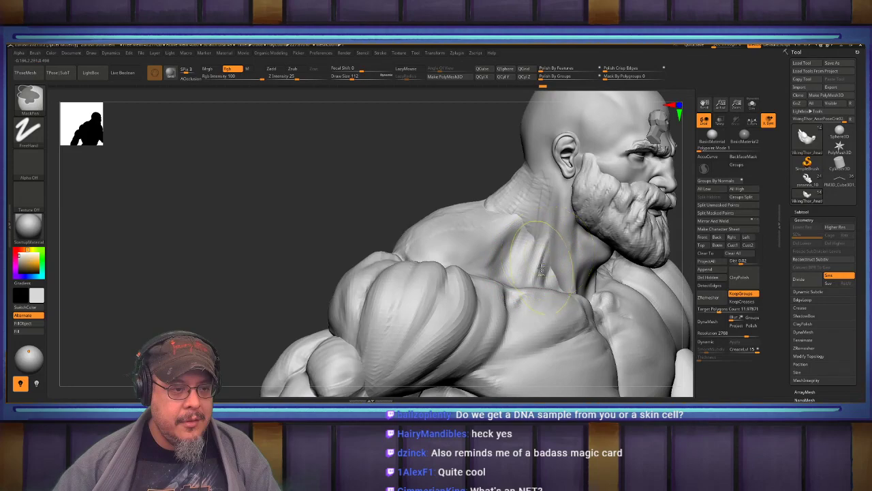
# Select the torso subtool and examine the shoulders, back, arms and full figure from several angles
pyautogui.keyDown('alt'); pyautogui.click(535, 263); pyautogui.keyUp('alt')
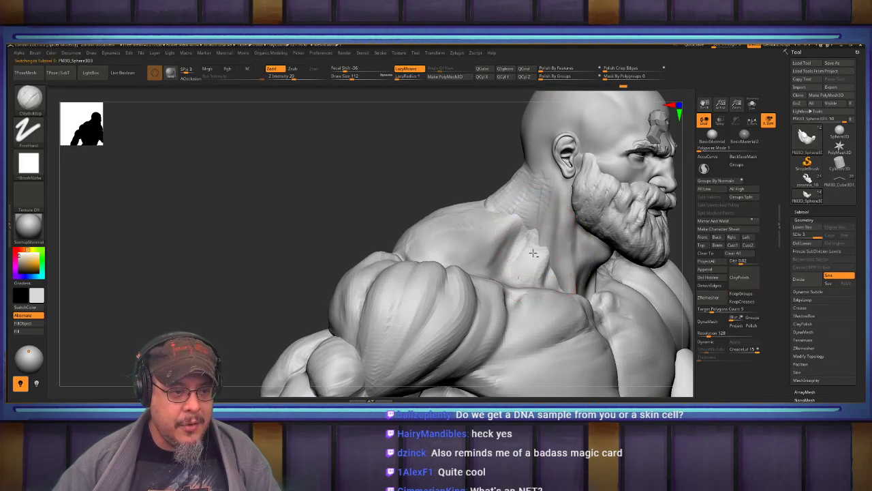
pyautogui.moveTo(531, 256)
pyautogui.mouseDown(button='right')
pyautogui.moveTo(463, 260)
pyautogui.moveTo(491, 218)
pyautogui.moveTo(537, 258)
pyautogui.moveTo(522, 228)
pyautogui.mouseUp(button='right')
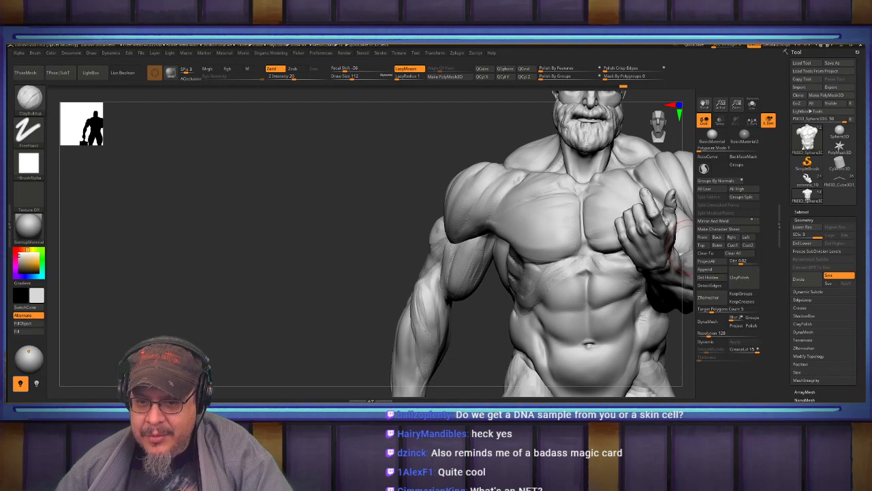
pyautogui.moveTo(366, 230)
pyautogui.mouseDown()
pyautogui.moveTo(399, 236)
pyautogui.moveTo(366, 233)
pyautogui.mouseUp()
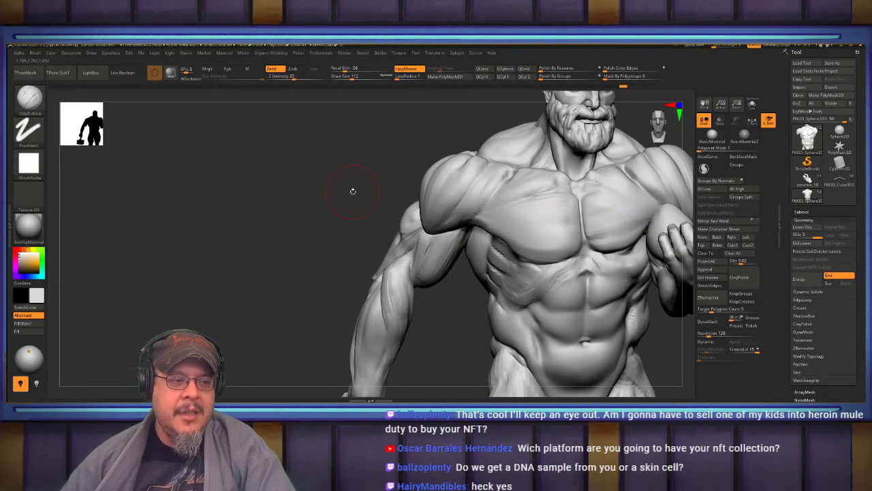
pyautogui.moveTo(353, 191); pyautogui.dragTo(370, 197)
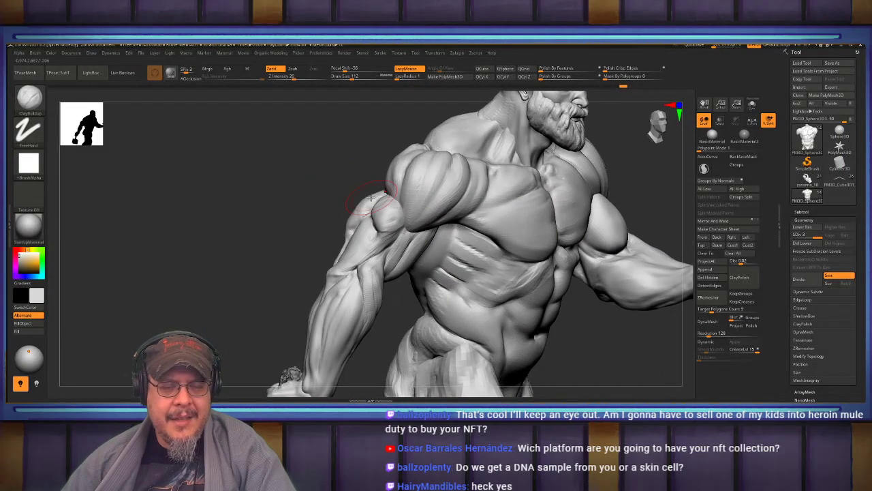
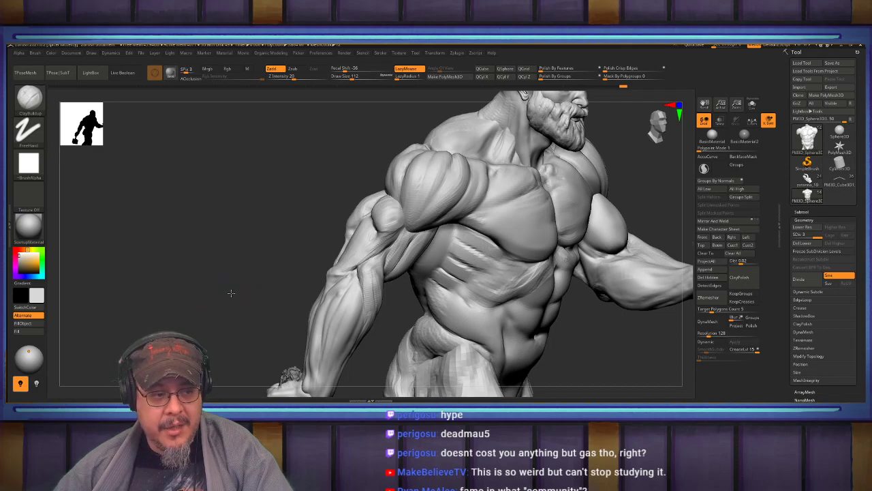
pyautogui.moveTo(258, 286)
pyautogui.mouseDown()
pyautogui.moveTo(295, 308)
pyautogui.moveTo(267, 313)
pyautogui.moveTo(277, 318)
pyautogui.moveTo(269, 327)
pyautogui.moveTo(283, 320)
pyautogui.mouseUp()
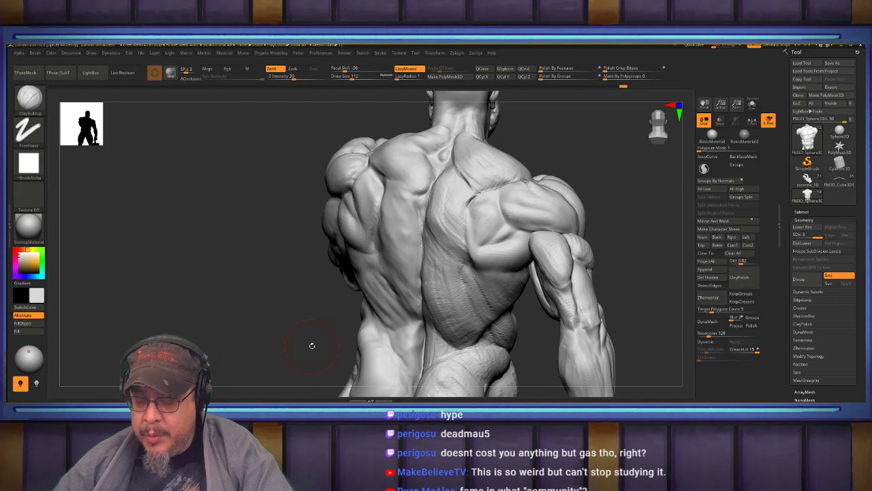
pyautogui.moveTo(292, 340); pyautogui.dragTo(247, 328)
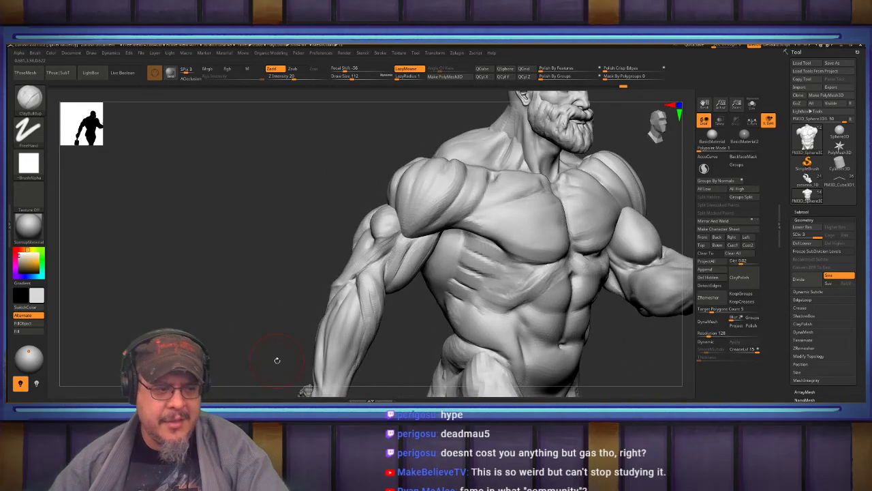
pyautogui.press('f')
pyautogui.moveTo(507, 379); pyautogui.dragTo(513, 356)
pyautogui.moveTo(522, 317)
pyautogui.keyDown('alt'); pyautogui.mouseDown()
pyautogui.moveTo(522, 302)
pyautogui.moveTo(525, 312)
pyautogui.mouseUp(); pyautogui.keyUp('alt')
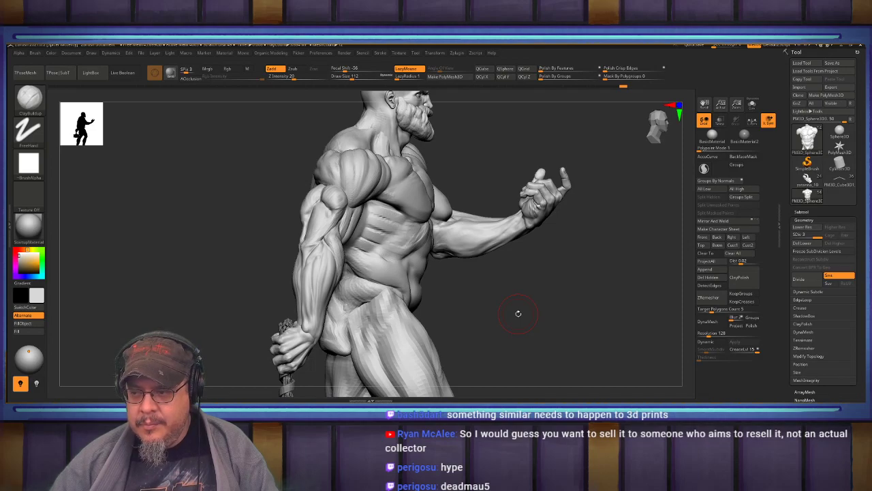
pyautogui.moveTo(547, 307)
pyautogui.mouseDown()
pyautogui.moveTo(512, 314)
pyautogui.moveTo(565, 341)
pyautogui.moveTo(542, 354)
pyautogui.moveTo(540, 369)
pyautogui.moveTo(564, 342)
pyautogui.moveTo(538, 375)
pyautogui.moveTo(576, 370)
pyautogui.moveTo(564, 344)
pyautogui.moveTo(577, 362)
pyautogui.moveTo(579, 331)
pyautogui.moveTo(546, 287)
pyautogui.moveTo(554, 256)
pyautogui.moveTo(605, 292)
pyautogui.moveTo(632, 291)
pyautogui.moveTo(615, 298)
pyautogui.mouseUp()
pyautogui.press('f')
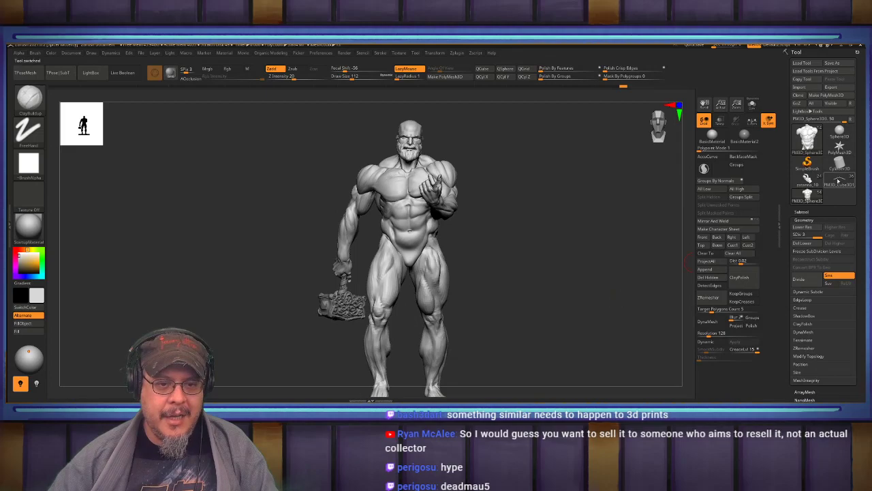
# Switch to the house model, expand its subtool list, and frame the house against the painted reference
pyautogui.click(839, 180)
pyautogui.press('f')
pyautogui.keyDown('alt'); pyautogui.moveTo(588, 221); pyautogui.dragTo(599, 259); pyautogui.keyUp('alt')
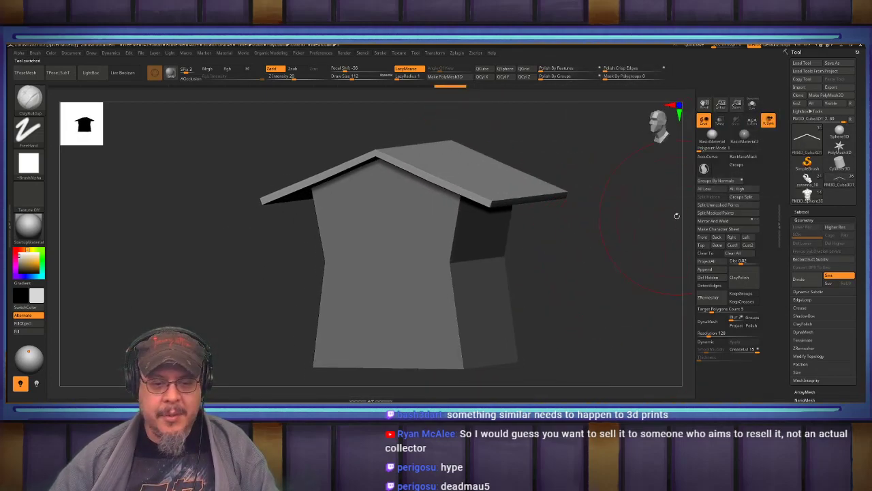
pyautogui.click(801, 212)
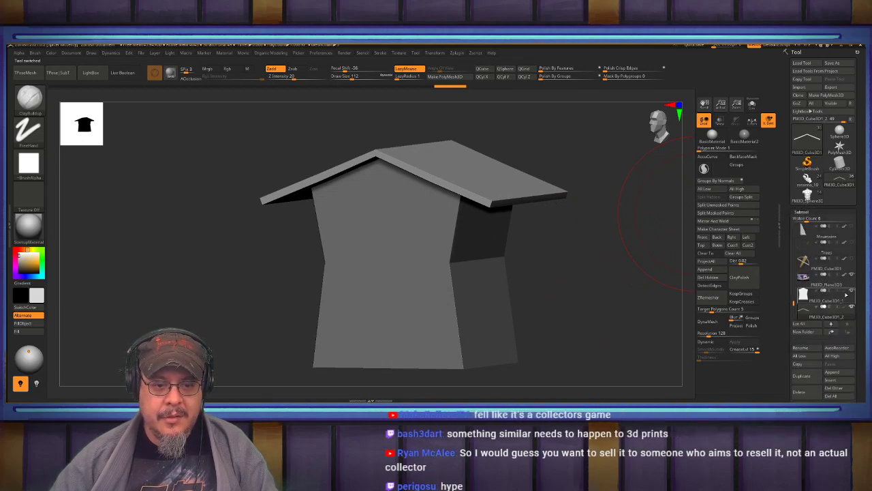
pyautogui.press('f')
pyautogui.moveTo(611, 276)
pyautogui.mouseDown()
pyautogui.moveTo(352, 283)
pyautogui.moveTo(232, 253)
pyautogui.moveTo(635, 326)
pyautogui.moveTo(614, 301)
pyautogui.mouseUp()
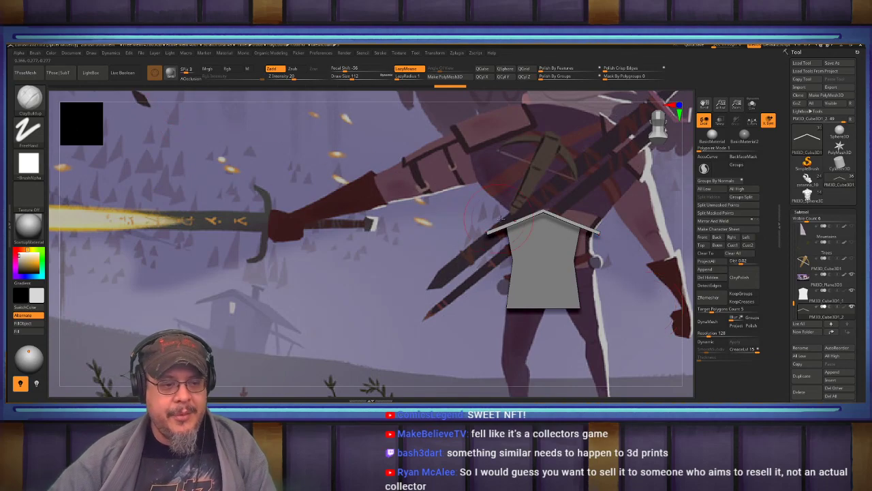
pyautogui.keyDown('ctrl'); pyautogui.moveTo(603, 251); pyautogui.dragTo(583, 235, button='right'); pyautogui.keyUp('ctrl')
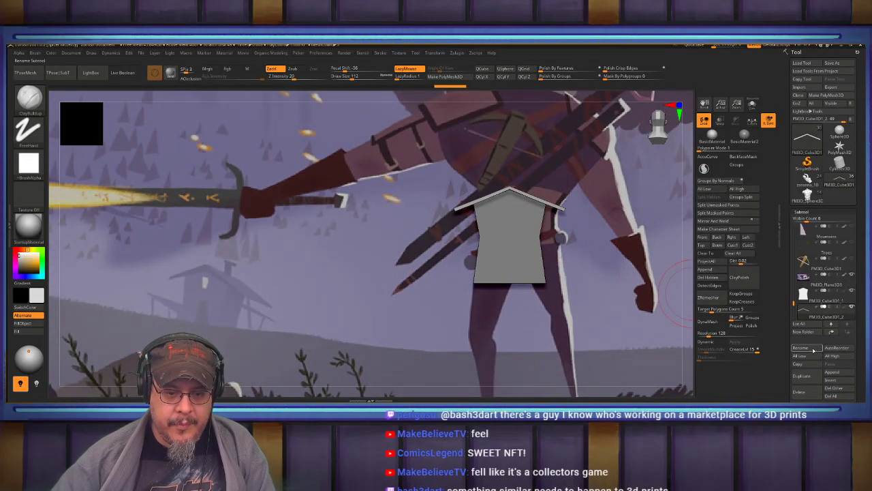
# Insert a cube as a new subtool in the house model and scale it down to chimney size
pyautogui.click(837, 381)
pyautogui.click(575, 276)
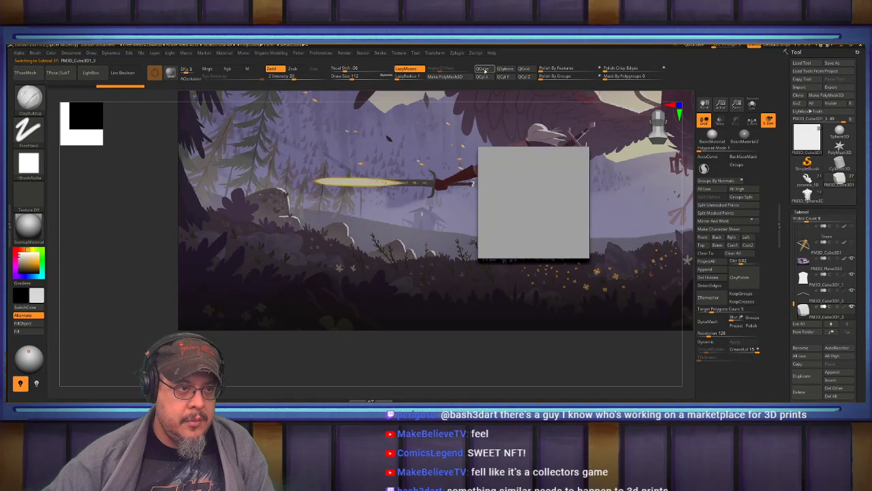
pyautogui.press('f')
pyautogui.press('w')
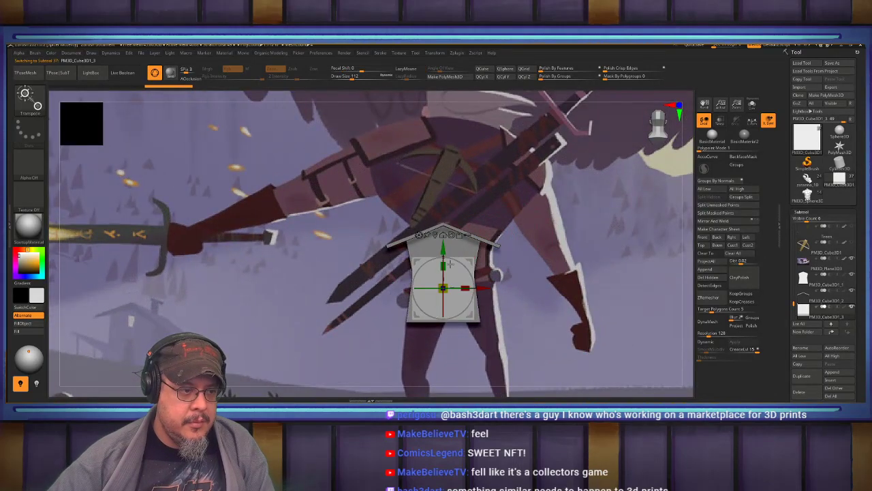
pyautogui.moveTo(445, 266); pyautogui.dragTo(464, 248)
pyautogui.moveTo(443, 288); pyautogui.dragTo(423, 293)
# Raise the small cube onto the roof slope and adjust its depth to form the chimney
pyautogui.moveTo(443, 245); pyautogui.dragTo(443, 179)
pyautogui.moveTo(529, 191); pyautogui.dragTo(499, 222)
pyautogui.moveTo(524, 208); pyautogui.dragTo(551, 206)
pyautogui.moveTo(501, 221); pyautogui.dragTo(554, 191)
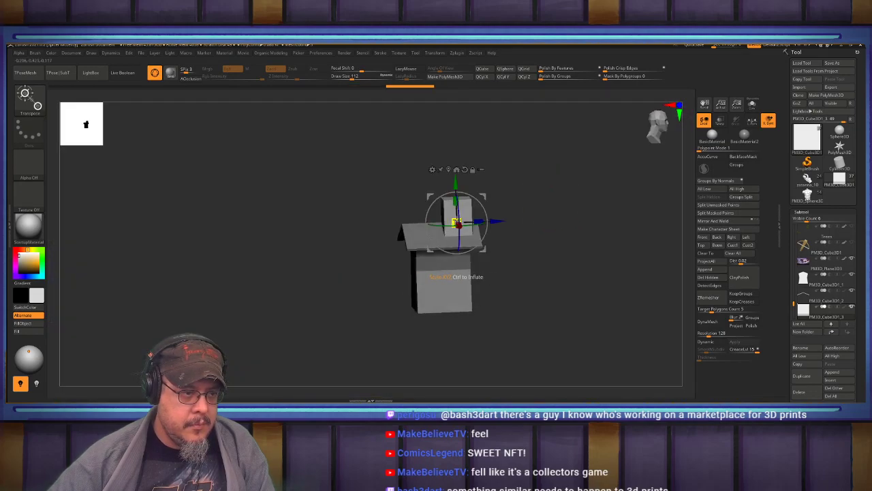
pyautogui.moveTo(462, 230); pyautogui.dragTo(461, 232)
# Refine the chimney's placement on the roof and add a wider cap at its upper end
pyautogui.press('q')
pyautogui.moveTo(521, 212)
pyautogui.mouseDown()
pyautogui.moveTo(545, 210)
pyautogui.moveTo(517, 206)
pyautogui.moveTo(526, 241)
pyautogui.mouseUp()
pyautogui.press('w')
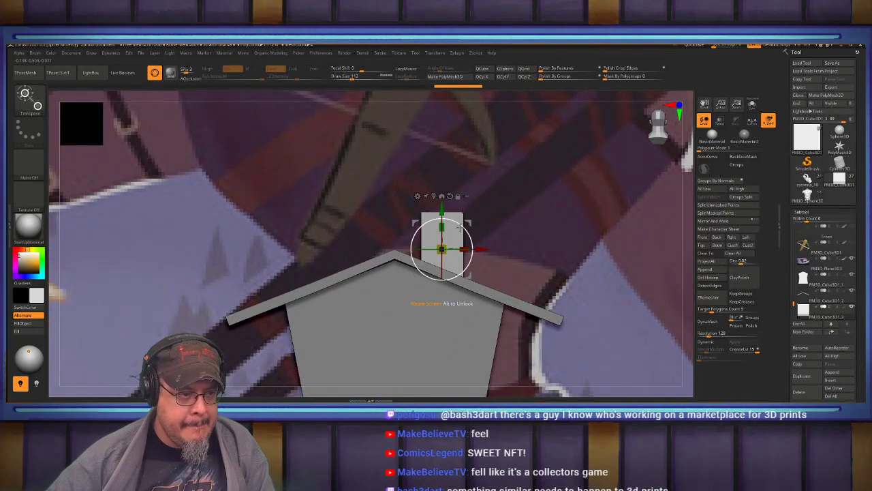
pyautogui.moveTo(442, 210)
pyautogui.keyDown('ctrl'); pyautogui.mouseDown()
pyautogui.moveTo(441, 159)
pyautogui.moveTo(443, 188)
pyautogui.moveTo(454, 198)
pyautogui.moveTo(444, 195)
pyautogui.mouseUp(); pyautogui.keyUp('ctrl')
pyautogui.press('q')
pyautogui.keyDown('ctrl'); pyautogui.moveTo(471, 218); pyautogui.dragTo(499, 188, button='right'); pyautogui.keyUp('ctrl')
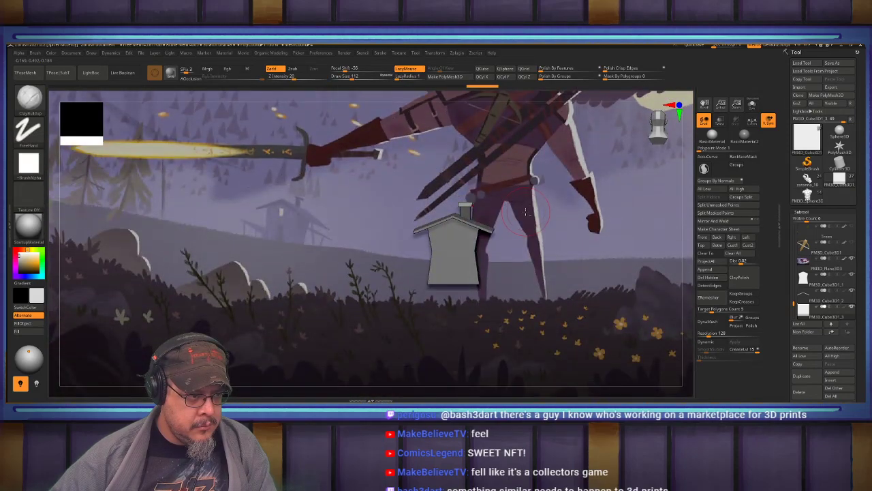
pyautogui.keyDown('ctrl'); pyautogui.moveTo(527, 212); pyautogui.dragTo(517, 185, button='right'); pyautogui.keyUp('ctrl')
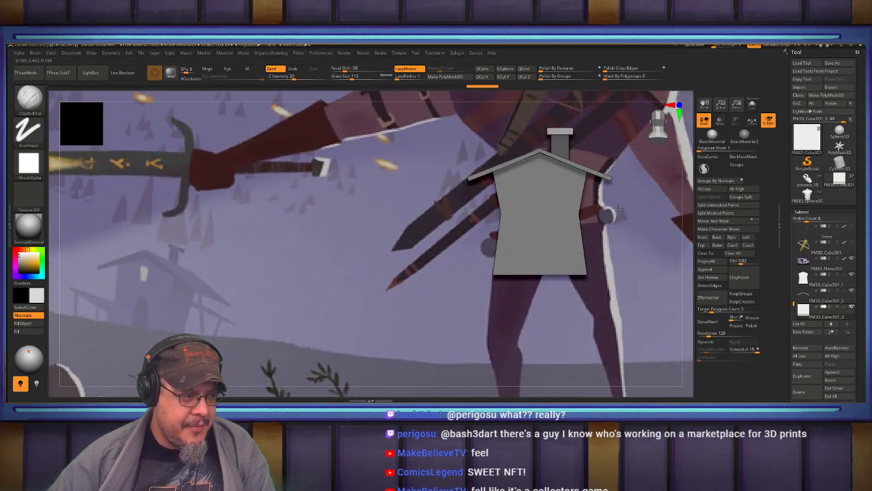
pyautogui.moveTo(617, 215)
pyautogui.keyDown('ctrl'); pyautogui.mouseDown(button='right')
pyautogui.moveTo(617, 204)
pyautogui.moveTo(606, 217)
pyautogui.moveTo(612, 228)
pyautogui.mouseUp(button='right'); pyautogui.keyUp('ctrl')
# Select the house body and adjust its vertical fit beneath the roof to match the reference house
pyautogui.keyDown('alt'); pyautogui.click(544, 235); pyautogui.keyUp('alt')
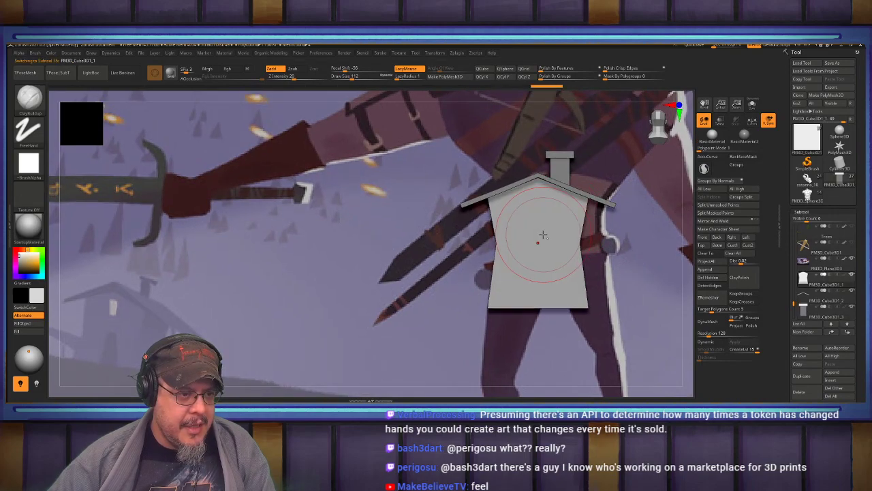
pyautogui.press('w')
pyautogui.keyDown('alt'); pyautogui.moveTo(537, 222); pyautogui.dragTo(535, 146); pyautogui.keyUp('alt')
pyautogui.press('q')
pyautogui.moveTo(588, 179)
pyautogui.mouseDown()
pyautogui.moveTo(511, 188)
pyautogui.moveTo(576, 188)
pyautogui.mouseUp()
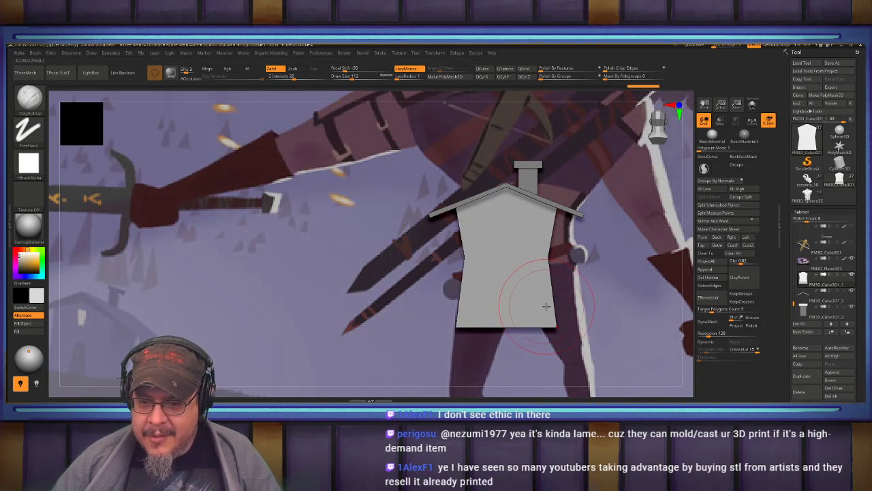
pyautogui.moveTo(524, 291)
pyautogui.keyDown('ctrl'); pyautogui.mouseDown(button='right')
pyautogui.moveTo(458, 296)
pyautogui.moveTo(470, 319)
pyautogui.moveTo(553, 275)
pyautogui.moveTo(507, 284)
pyautogui.moveTo(557, 287)
pyautogui.moveTo(539, 287)
pyautogui.mouseUp(button='right'); pyautogui.keyUp('ctrl')
pyautogui.keyDown('alt'); pyautogui.moveTo(539, 287); pyautogui.dragTo(607, 289, button='right'); pyautogui.keyUp('alt')
pyautogui.moveTo(608, 289)
pyautogui.mouseDown(button='right')
pyautogui.moveTo(533, 276)
pyautogui.moveTo(552, 277)
pyautogui.moveTo(564, 248)
pyautogui.moveTo(516, 302)
pyautogui.mouseUp(button='right')
pyautogui.press('w')
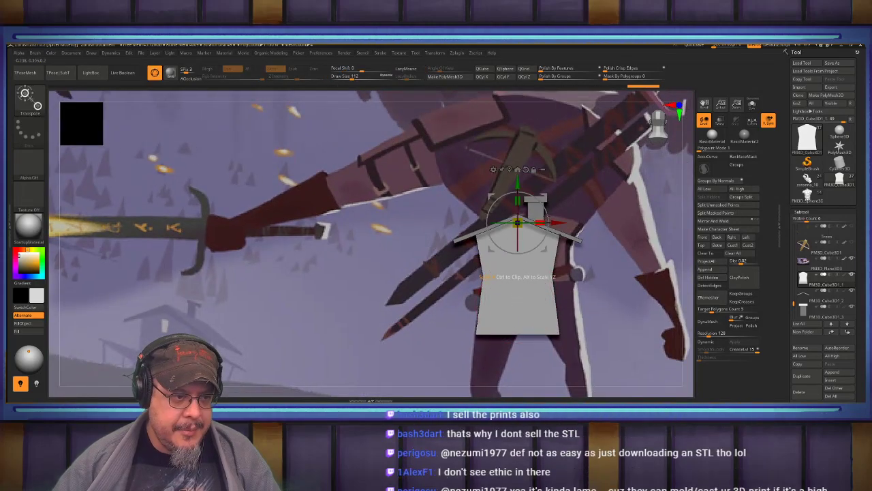
pyautogui.moveTo(520, 176); pyautogui.dragTo(519, 178)
pyautogui.press('q')
# Show the house body's polyframe and inset its upper front faces with the ZModeler Inset action on a flat island
pyautogui.keyDown('ctrl'); pyautogui.moveTo(588, 158); pyautogui.dragTo(598, 170); pyautogui.keyUp('ctrl')
pyautogui.moveTo(590, 167)
pyautogui.mouseDown(button='right')
pyautogui.moveTo(552, 183)
pyautogui.moveTo(570, 192)
pyautogui.moveTo(577, 162)
pyautogui.moveTo(588, 170)
pyautogui.moveTo(547, 161)
pyautogui.moveTo(584, 186)
pyautogui.moveTo(534, 168)
pyautogui.moveTo(546, 183)
pyautogui.moveTo(582, 177)
pyautogui.moveTo(573, 171)
pyautogui.moveTo(567, 174)
pyautogui.moveTo(578, 175)
pyautogui.moveTo(595, 204)
pyautogui.mouseUp(button='right')
pyautogui.moveTo(512, 199)
pyautogui.keyDown('alt'); pyautogui.mouseDown(button='right')
pyautogui.moveTo(517, 218)
pyautogui.moveTo(477, 210)
pyautogui.moveTo(491, 191)
pyautogui.moveTo(497, 197)
pyautogui.mouseUp(button='right'); pyautogui.keyUp('alt')
pyautogui.hotkey('shift', 'f')
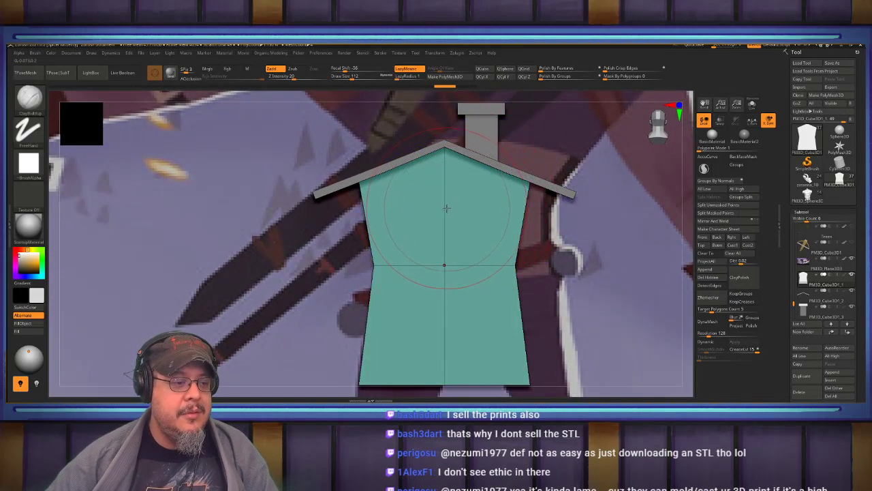
pyautogui.keyDown('alt'); pyautogui.moveTo(446, 206); pyautogui.dragTo(511, 226, button='right'); pyautogui.keyUp('alt')
pyautogui.press('b')
pyautogui.press('z')
pyautogui.press('m')
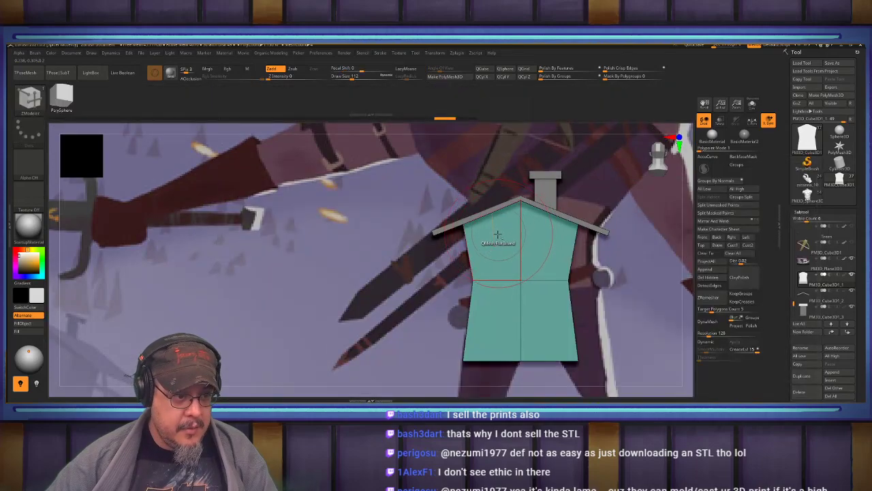
pyautogui.press('space')
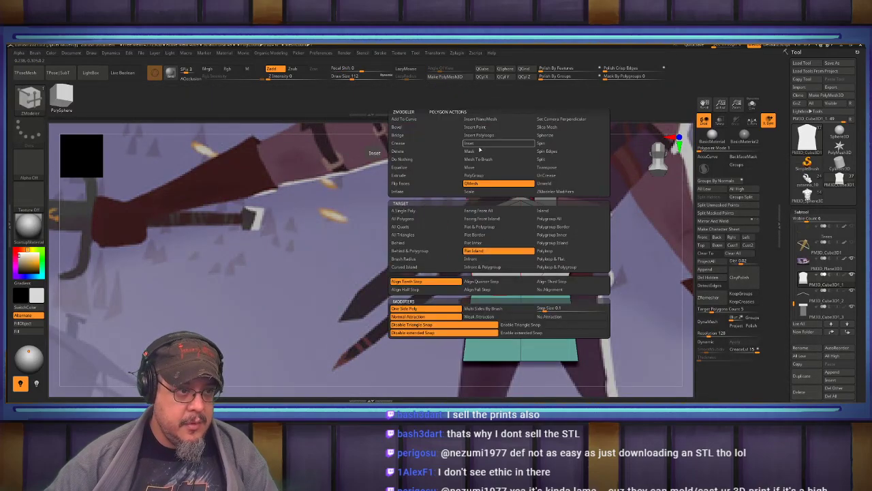
pyautogui.click(481, 145)
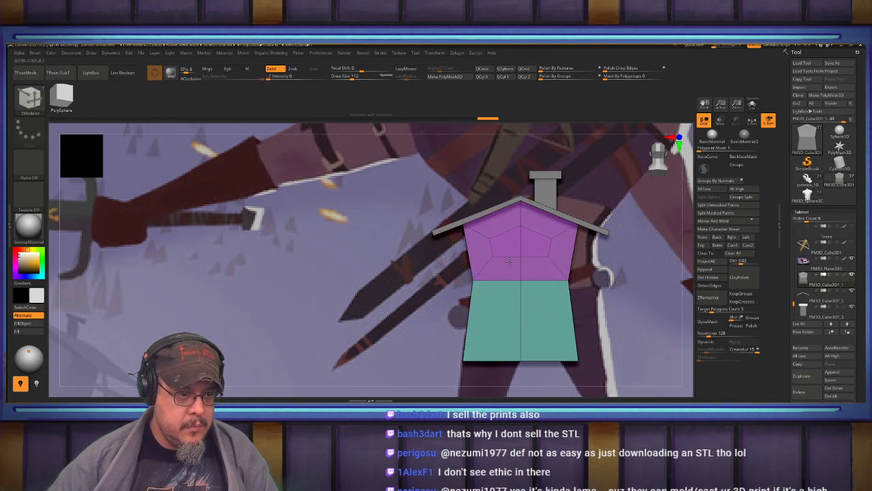
# Scale the inset edge loop on the house's upper front face into a narrow rectangular window with the ZModeler Scale action
pyautogui.keyDown('ctrl'); pyautogui.moveTo(550, 231); pyautogui.dragTo(547, 247, button='right'); pyautogui.keyUp('ctrl')
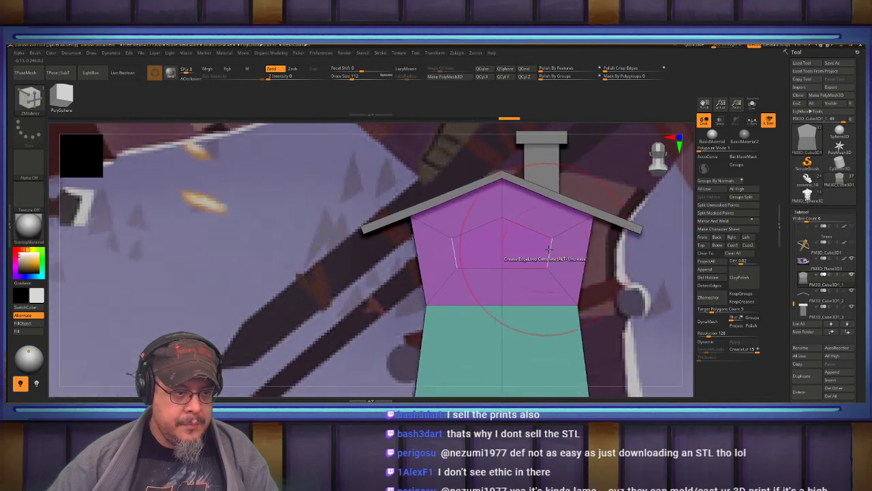
pyautogui.press('space')
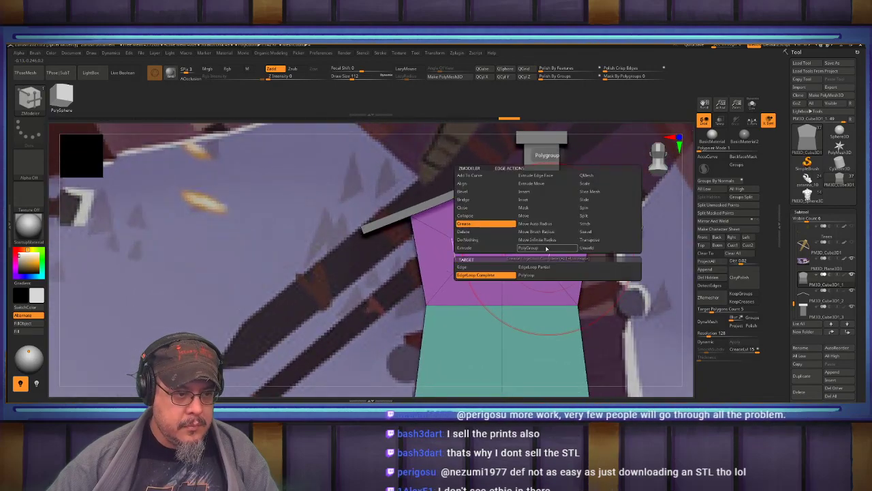
pyautogui.click(584, 199)
pyautogui.moveTo(548, 255); pyautogui.dragTo(520, 247)
pyautogui.keyDown('ctrl'); pyautogui.moveTo(520, 246); pyautogui.dragTo(522, 215, button='right'); pyautogui.keyUp('ctrl')
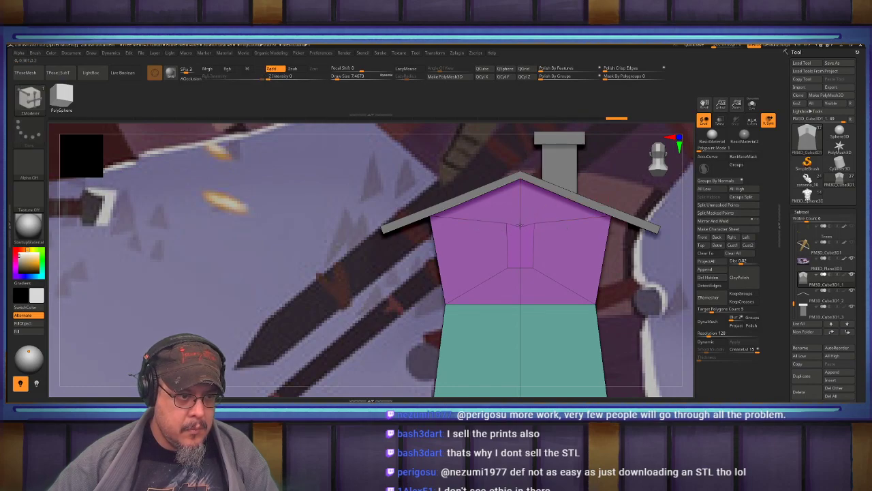
# Recess the window faces into the house front with the ZModeler QMesh action targeting a flat island
pyautogui.moveTo(522, 224)
pyautogui.keyDown('ctrl'); pyautogui.mouseDown(button='right')
pyautogui.moveTo(516, 212)
pyautogui.moveTo(550, 244)
pyautogui.mouseUp(button='right'); pyautogui.keyUp('ctrl')
pyautogui.press('space')
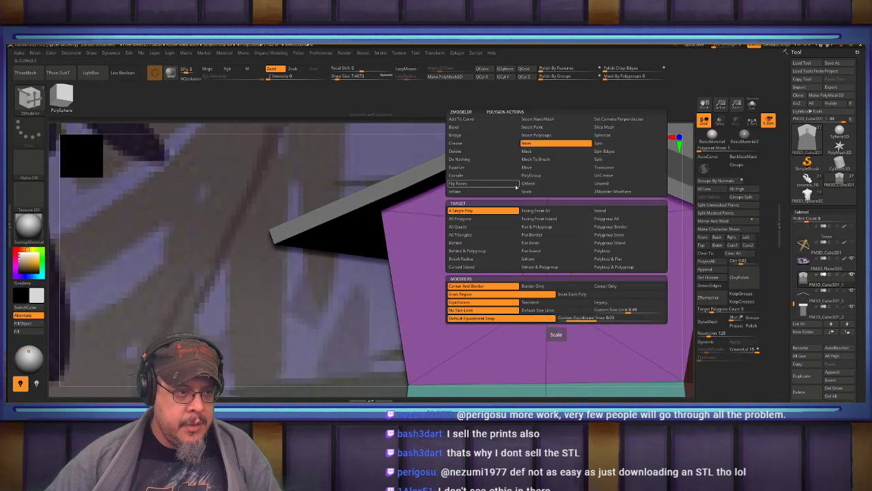
pyautogui.click(529, 184)
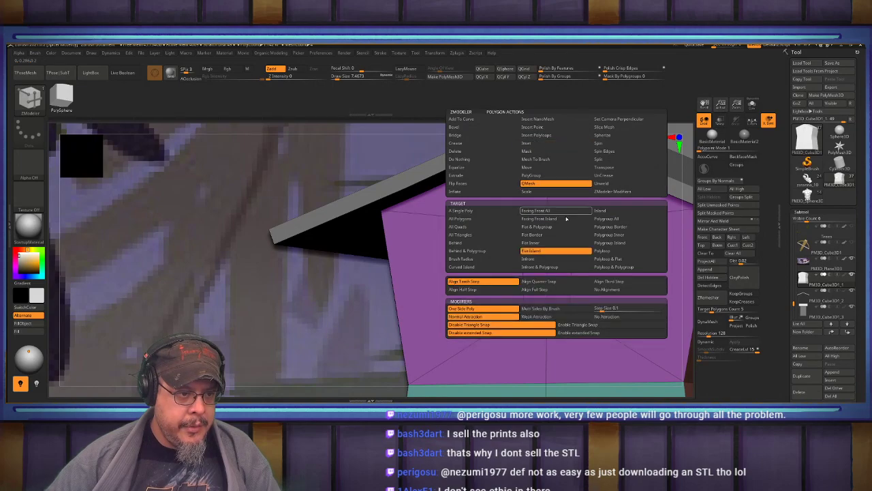
pyautogui.click(557, 248)
pyautogui.moveTo(557, 263); pyautogui.dragTo(551, 225)
pyautogui.keyDown('ctrl'); pyautogui.moveTo(550, 225); pyautogui.dragTo(466, 168, button='right'); pyautogui.keyUp('ctrl')
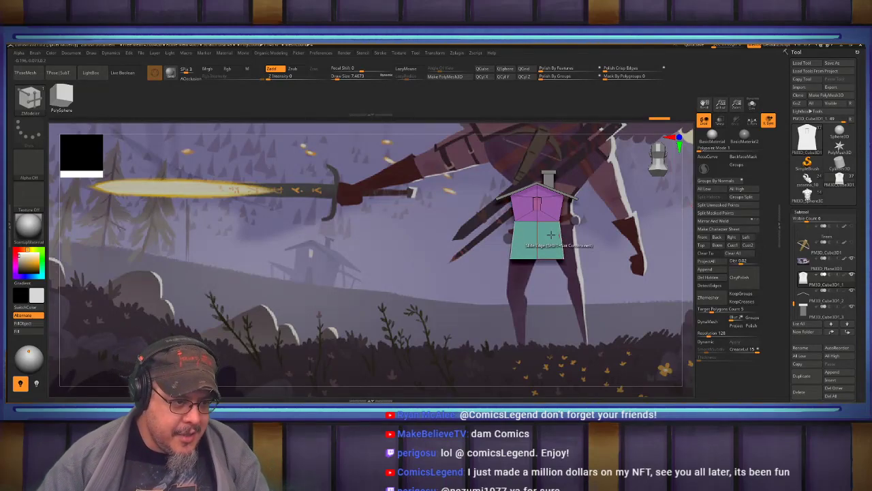
# Insert a Cube3D subtool, convert it to a QCube, and flatten it vertically into a thin slab
pyautogui.keyDown('alt'); pyautogui.moveTo(584, 184); pyautogui.dragTo(606, 234); pyautogui.keyUp('alt')
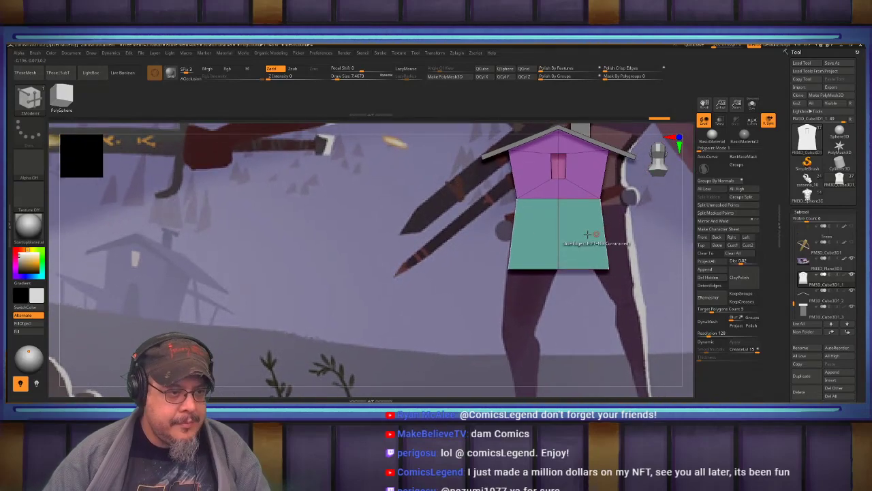
pyautogui.click(833, 382)
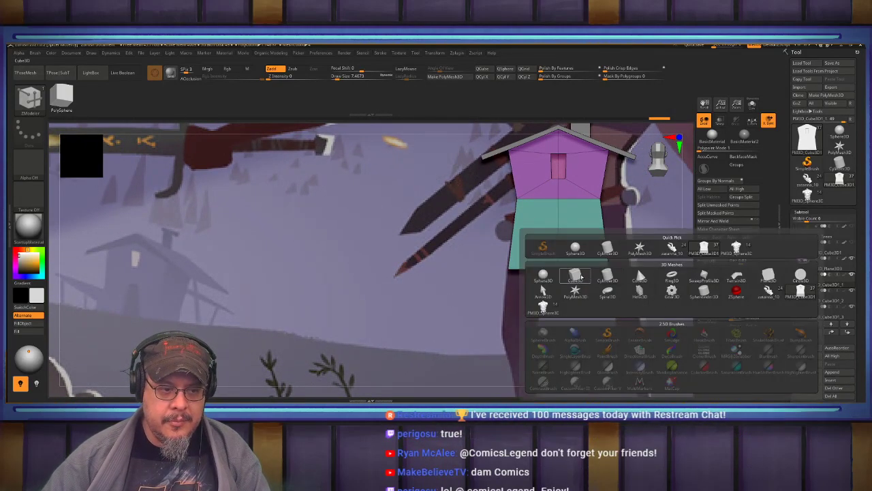
pyautogui.click(551, 264)
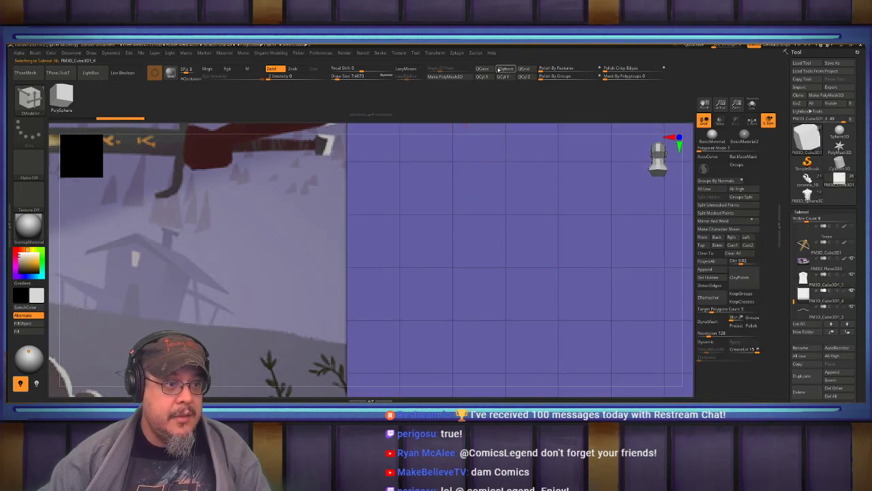
pyautogui.click(483, 69)
pyautogui.press('w')
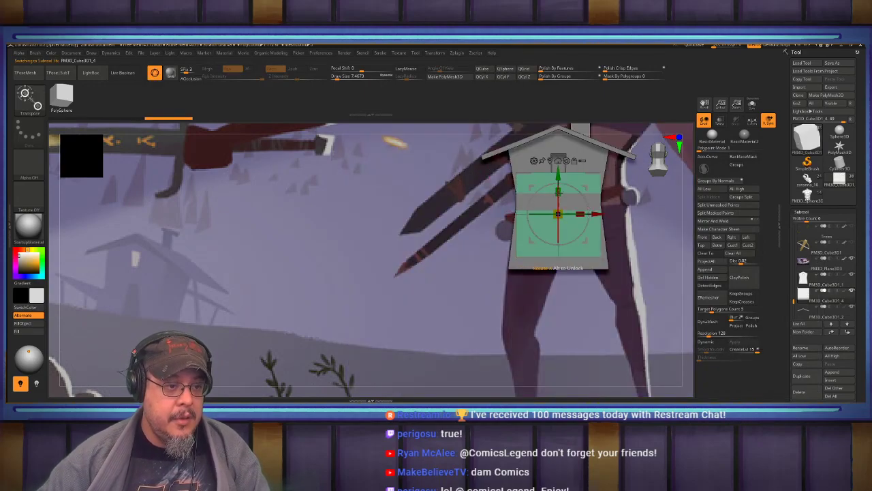
pyautogui.moveTo(559, 193); pyautogui.dragTo(569, 252)
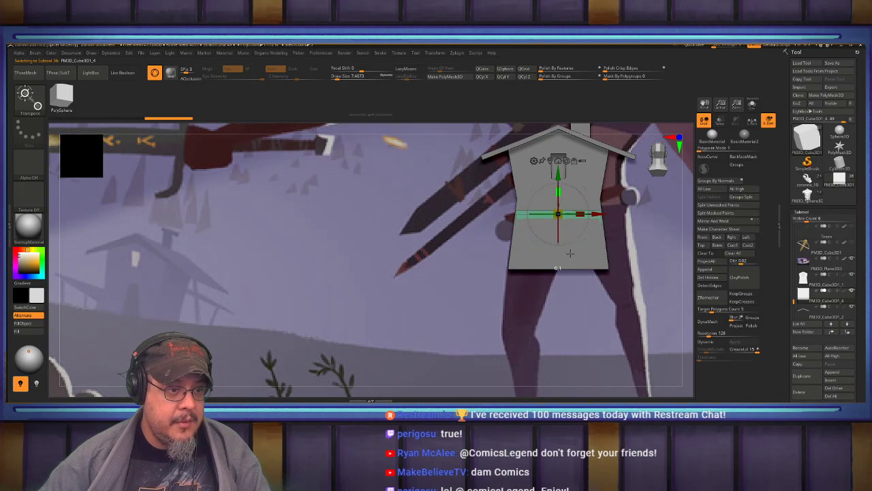
# Move the slab beside the house, tilt it down and away from the wall like the reference awning, and make it thinner
pyautogui.moveTo(558, 214); pyautogui.dragTo(475, 214)
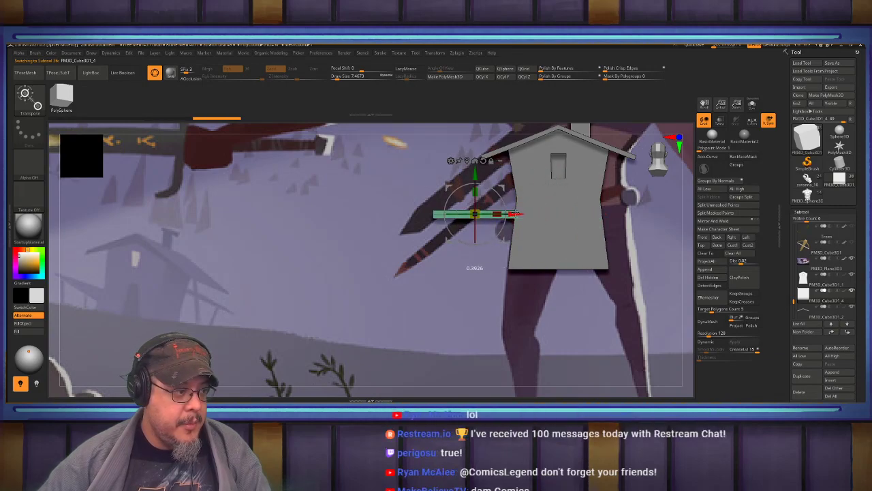
pyautogui.moveTo(486, 184); pyautogui.dragTo(521, 237)
pyautogui.moveTo(416, 238); pyautogui.dragTo(438, 218)
pyautogui.moveTo(409, 256); pyautogui.dragTo(368, 252)
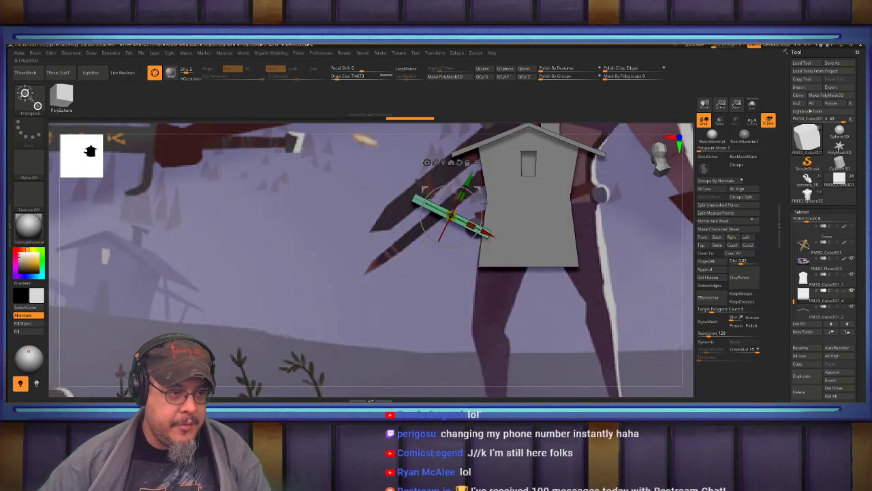
pyautogui.moveTo(464, 199); pyautogui.dragTo(465, 198)
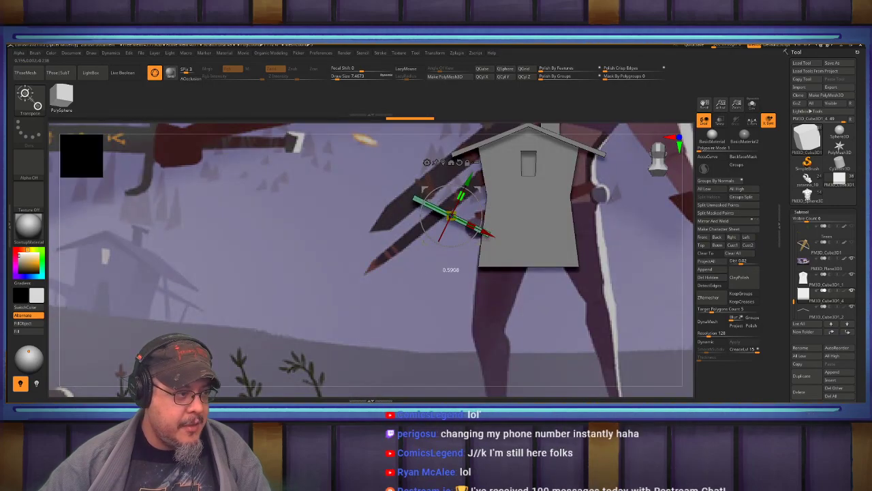
pyautogui.keyDown('alt'); pyautogui.moveTo(426, 262); pyautogui.dragTo(595, 240); pyautogui.keyUp('alt')
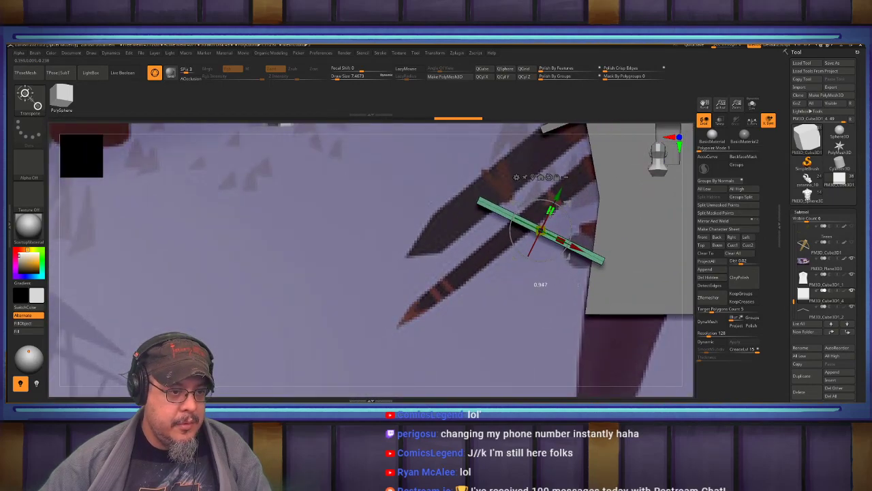
# Adjust the awning slab's depth so it runs along the side wall of the house
pyautogui.press('q')
pyautogui.moveTo(483, 261)
pyautogui.keyDown('alt'); pyautogui.mouseDown()
pyautogui.moveTo(478, 190)
pyautogui.moveTo(497, 196)
pyautogui.moveTo(489, 198)
pyautogui.moveTo(492, 235)
pyautogui.moveTo(456, 222)
pyautogui.mouseUp(); pyautogui.keyUp('alt')
pyautogui.moveTo(457, 222); pyautogui.dragTo(522, 218)
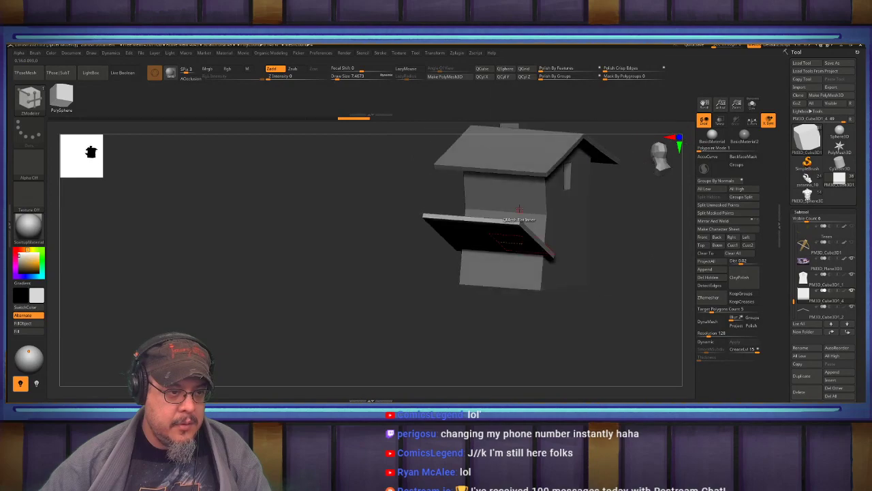
pyautogui.press('r')
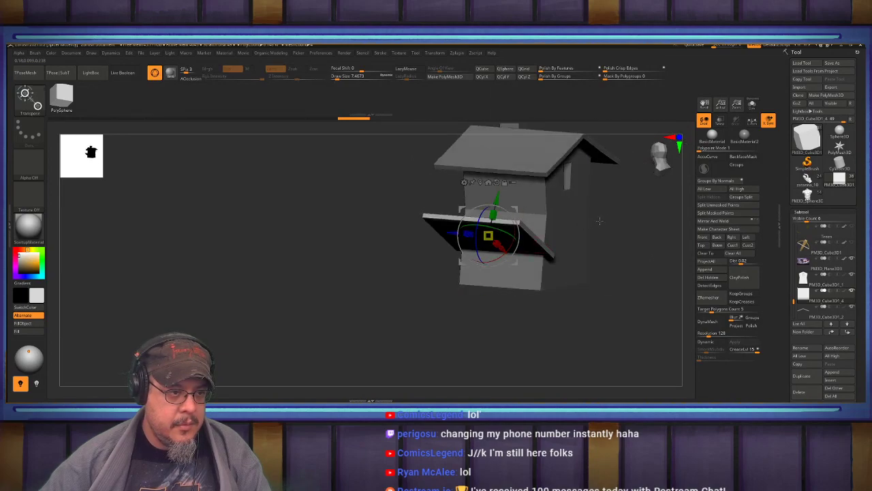
pyautogui.moveTo(590, 227); pyautogui.dragTo(602, 218)
pyautogui.press('q')
# Select the house body and shift it slightly in depth beneath the roof
pyautogui.keyDown('alt'); pyautogui.click(524, 201); pyautogui.keyUp('alt')
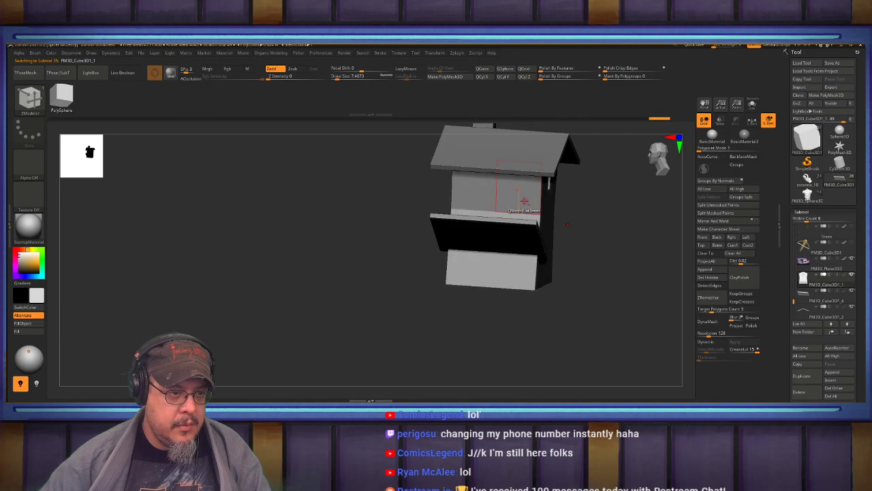
pyautogui.press('w')
pyautogui.moveTo(484, 139); pyautogui.dragTo(468, 138)
pyautogui.press('q')
pyautogui.moveTo(598, 210); pyautogui.dragTo(513, 198)
pyautogui.moveTo(446, 215)
pyautogui.keyDown('alt'); pyautogui.mouseDown()
pyautogui.moveTo(452, 189)
pyautogui.moveTo(497, 201)
pyautogui.mouseUp(); pyautogui.keyUp('alt')
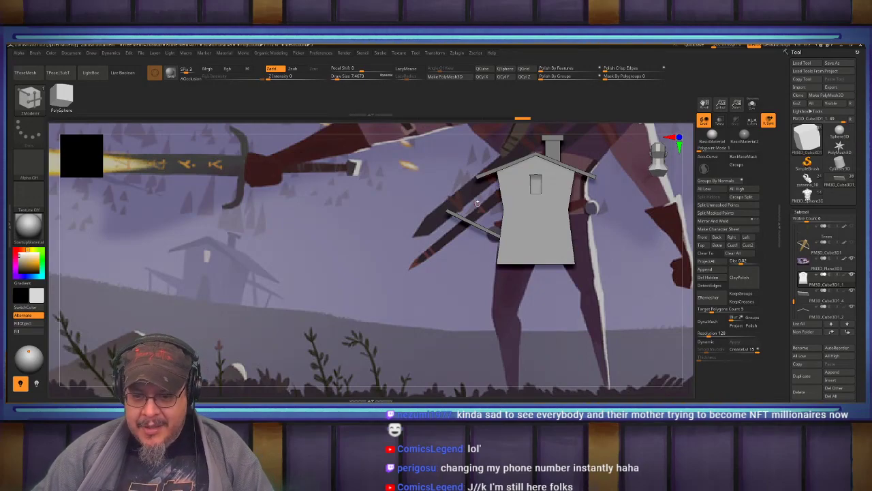
# Select the awning slab and add a small cube beneath it within the same subtool as the base for a support post
pyautogui.keyDown('ctrl'); pyautogui.moveTo(484, 201); pyautogui.dragTo(549, 197, button='right'); pyautogui.keyUp('ctrl')
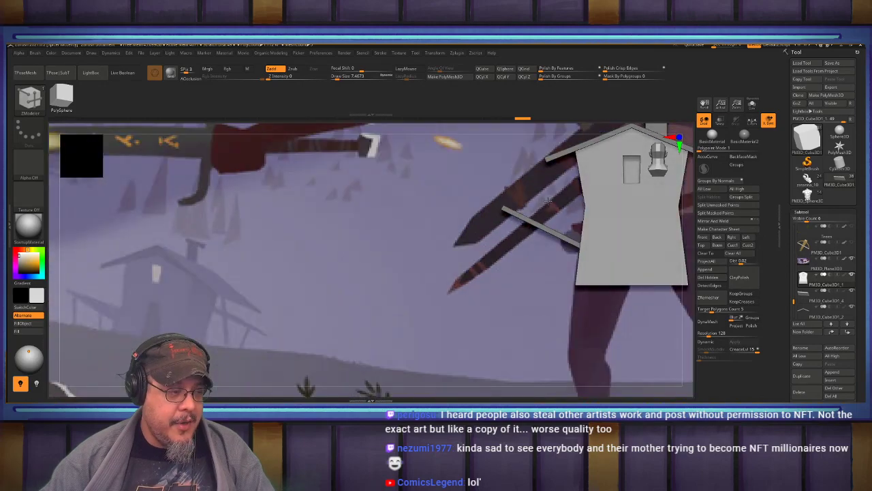
pyautogui.keyDown('alt'); pyautogui.moveTo(547, 198); pyautogui.dragTo(571, 201, button='right'); pyautogui.keyUp('alt')
pyautogui.moveTo(440, 219); pyautogui.dragTo(501, 229, button='right')
pyautogui.press('w')
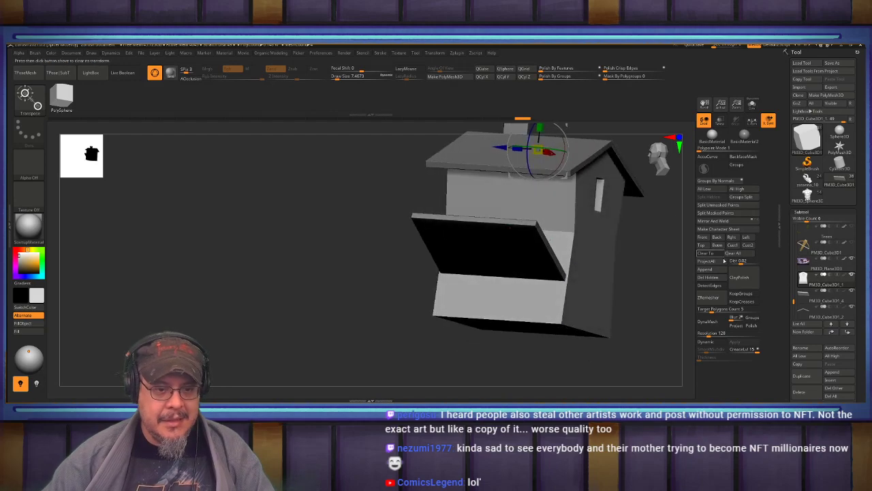
pyautogui.click(815, 296)
pyautogui.moveTo(600, 235); pyautogui.dragTo(515, 224, button='right')
pyautogui.keyDown('ctrl'); pyautogui.moveTo(507, 218); pyautogui.dragTo(501, 227); pyautogui.keyUp('ctrl')
pyautogui.moveTo(497, 226); pyautogui.dragTo(517, 232, button='right')
pyautogui.keyDown('ctrl'); pyautogui.moveTo(537, 265); pyautogui.dragTo(543, 245); pyautogui.keyUp('ctrl')
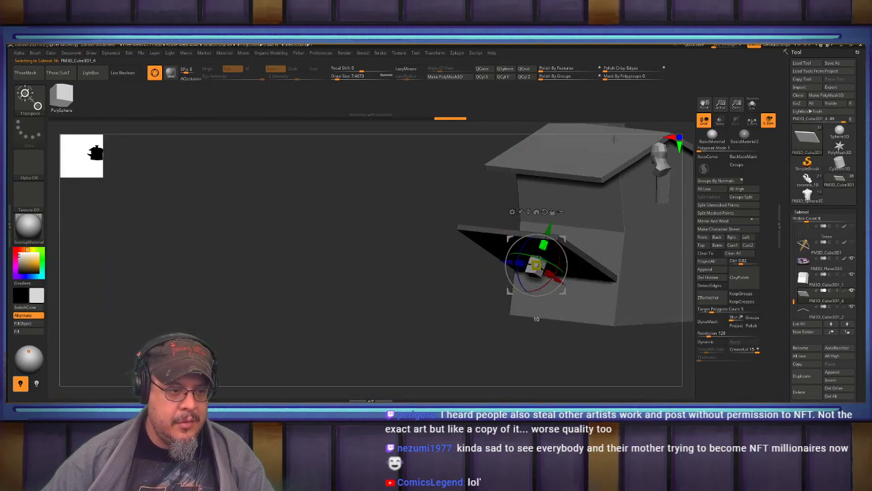
# Shape the small cube into a long thin post and place it under the outer corner of the awning
pyautogui.moveTo(576, 198); pyautogui.dragTo(540, 202, button='right')
pyautogui.moveTo(554, 228)
pyautogui.mouseDown()
pyautogui.moveTo(545, 244)
pyautogui.moveTo(576, 204)
pyautogui.moveTo(560, 229)
pyautogui.mouseUp()
pyautogui.keyDown('alt'); pyautogui.moveTo(552, 212); pyautogui.dragTo(606, 218, button='right'); pyautogui.keyUp('alt')
pyautogui.moveTo(621, 257); pyautogui.dragTo(612, 254)
pyautogui.moveTo(637, 283); pyautogui.dragTo(597, 281)
pyautogui.moveTo(511, 217); pyautogui.dragTo(552, 200, button='right')
pyautogui.moveTo(521, 263); pyautogui.dragTo(519, 276)
pyautogui.moveTo(518, 244); pyautogui.dragTo(545, 270)
pyautogui.press('q')
pyautogui.moveTo(536, 230)
pyautogui.mouseDown(button='right')
pyautogui.moveTo(480, 226)
pyautogui.moveTo(512, 216)
pyautogui.moveTo(526, 240)
pyautogui.moveTo(550, 239)
pyautogui.mouseUp(button='right')
pyautogui.keyDown('shift'); pyautogui.moveTo(623, 224); pyautogui.dragTo(586, 225, button='right'); pyautogui.keyUp('shift')
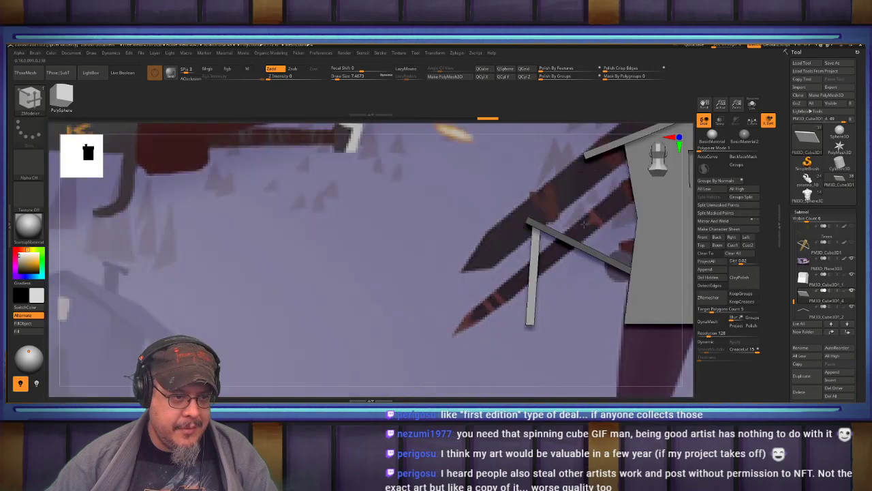
# Set the awning post upright and duplicate it to the other outer corner of the awning
pyautogui.press('w')
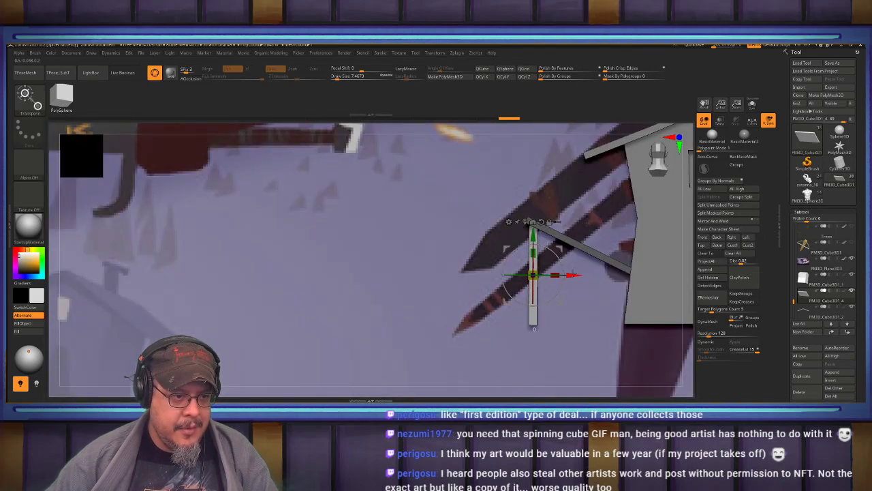
pyautogui.moveTo(574, 274); pyautogui.dragTo(573, 274)
pyautogui.press('q')
pyautogui.moveTo(430, 235)
pyautogui.mouseDown(button='right')
pyautogui.moveTo(447, 249)
pyautogui.moveTo(467, 218)
pyautogui.moveTo(481, 217)
pyautogui.moveTo(415, 209)
pyautogui.mouseUp(button='right')
pyautogui.press('w')
pyautogui.keyDown('ctrl'); pyautogui.moveTo(513, 261); pyautogui.dragTo(388, 260); pyautogui.keyUp('ctrl')
pyautogui.press('q')
# Place another post copy on the opposite side of the house and tilt it to lean up to the roof edge
pyautogui.moveTo(640, 195)
pyautogui.mouseDown()
pyautogui.moveTo(591, 190)
pyautogui.moveTo(469, 216)
pyautogui.moveTo(641, 211)
pyautogui.mouseUp()
pyautogui.keyDown('alt'); pyautogui.moveTo(409, 225); pyautogui.dragTo(436, 273); pyautogui.keyUp('alt')
pyautogui.moveTo(484, 235)
pyautogui.mouseDown()
pyautogui.moveTo(417, 228)
pyautogui.moveTo(483, 229)
pyautogui.moveTo(461, 228)
pyautogui.moveTo(467, 220)
pyautogui.moveTo(446, 223)
pyautogui.moveTo(438, 240)
pyautogui.moveTo(608, 262)
pyautogui.moveTo(587, 238)
pyautogui.mouseUp()
pyautogui.press('w')
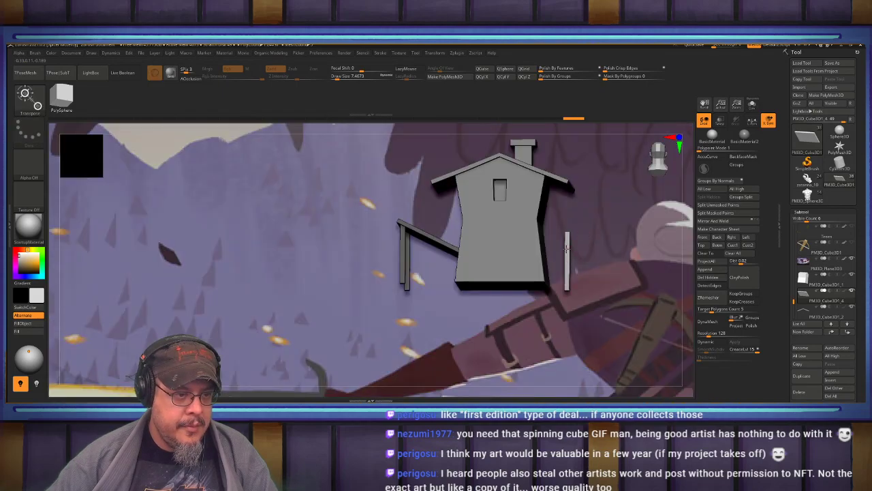
pyautogui.moveTo(590, 240); pyautogui.dragTo(568, 245)
pyautogui.moveTo(567, 190); pyautogui.dragTo(592, 212)
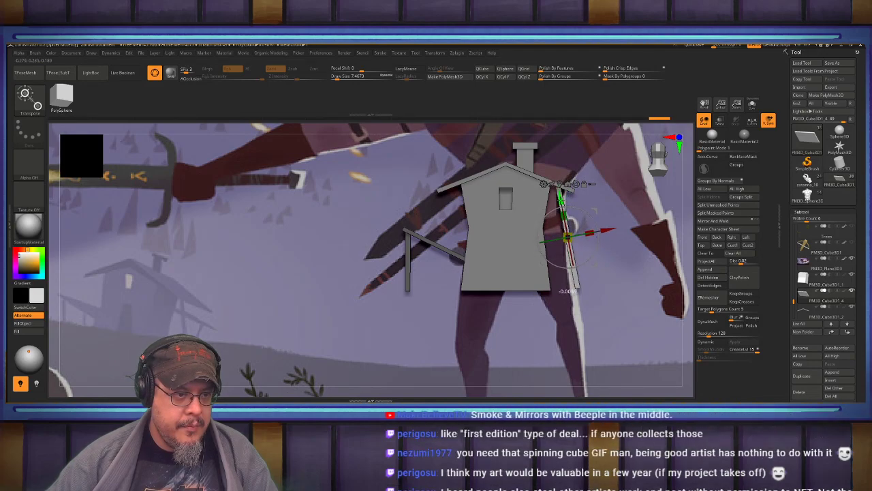
pyautogui.press('q')
pyautogui.moveTo(577, 190)
pyautogui.mouseDown(button='right')
pyautogui.moveTo(551, 192)
pyautogui.moveTo(577, 189)
pyautogui.moveTo(598, 219)
pyautogui.moveTo(578, 186)
pyautogui.moveTo(590, 199)
pyautogui.mouseUp(button='right')
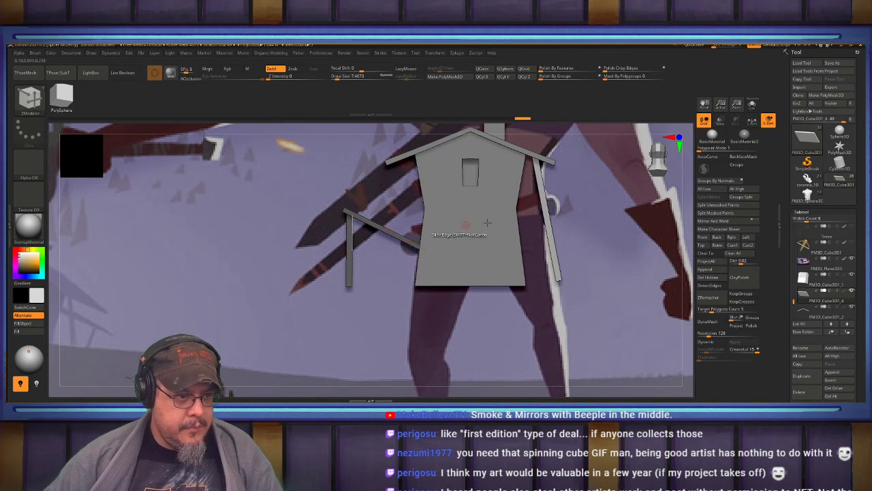
# Mask the leaning post and center the gizmo on the unmasked awning and its posts
pyautogui.press('ctrl')
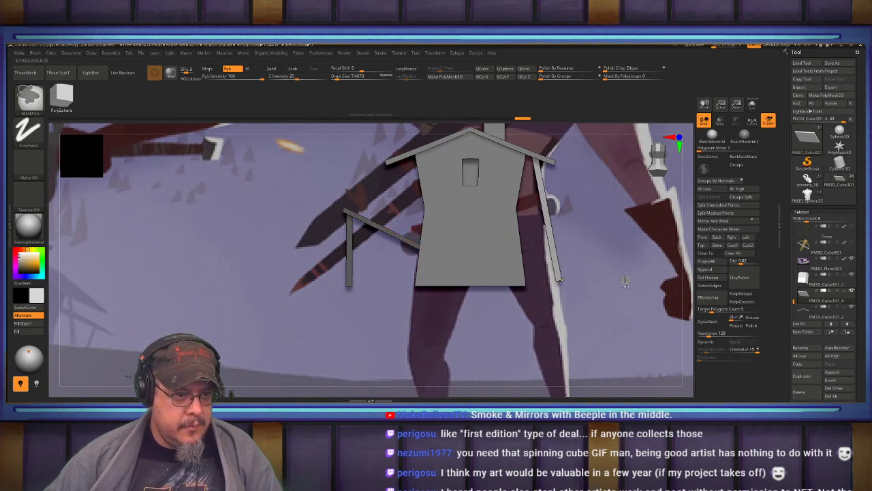
pyautogui.moveTo(688, 249)
pyautogui.keyDown('ctrl'); pyautogui.mouseDown()
pyautogui.moveTo(678, 266)
pyautogui.moveTo(588, 170)
pyautogui.moveTo(518, 145)
pyautogui.moveTo(513, 119)
pyautogui.mouseUp(); pyautogui.keyUp('ctrl')
pyautogui.keyDown('alt'); pyautogui.moveTo(543, 197); pyautogui.dragTo(528, 238, button='right'); pyautogui.keyUp('alt')
pyautogui.press('w')
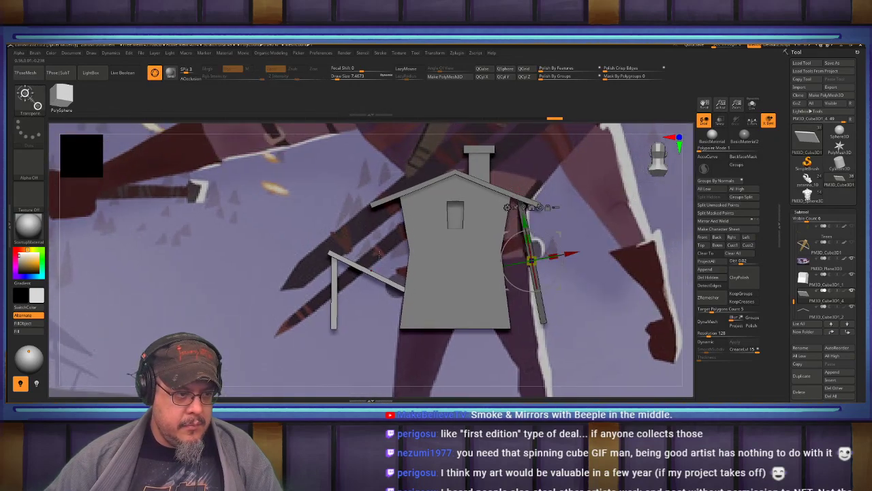
pyautogui.click(523, 207)
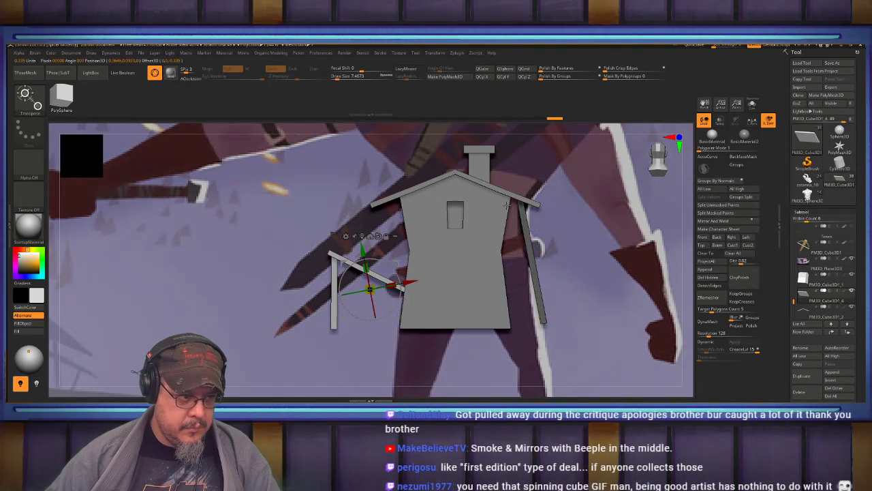
pyautogui.keyDown('alt'); pyautogui.click(379, 236); pyautogui.keyUp('alt')
pyautogui.moveTo(378, 236)
pyautogui.keyDown('ctrl'); pyautogui.mouseDown(button='right')
pyautogui.moveTo(354, 225)
pyautogui.moveTo(371, 247)
pyautogui.mouseUp(button='right'); pyautogui.keyUp('ctrl')
# Duplicate the awning with its posts and rotate the copy a quarter turn to face the rear of the house
pyautogui.moveTo(417, 282)
pyautogui.keyDown('alt'); pyautogui.mouseDown()
pyautogui.moveTo(450, 281)
pyautogui.moveTo(320, 281)
pyautogui.moveTo(407, 282)
pyautogui.mouseUp(); pyautogui.keyUp('alt')
pyautogui.moveTo(500, 235); pyautogui.dragTo(579, 239)
pyautogui.moveTo(407, 281); pyautogui.dragTo(456, 281)
pyautogui.press('q')
pyautogui.moveTo(459, 218)
pyautogui.mouseDown()
pyautogui.moveTo(382, 223)
pyautogui.moveTo(470, 235)
pyautogui.mouseUp()
pyautogui.press('w')
pyautogui.keyDown('shift'); pyautogui.moveTo(561, 278); pyautogui.dragTo(532, 211); pyautogui.keyUp('shift')
pyautogui.moveTo(495, 280); pyautogui.dragTo(538, 279)
# Move the copied awning up against the rear wall of the house and refine its placement
pyautogui.moveTo(501, 222); pyautogui.dragTo(563, 228)
pyautogui.moveTo(541, 282); pyautogui.dragTo(536, 279)
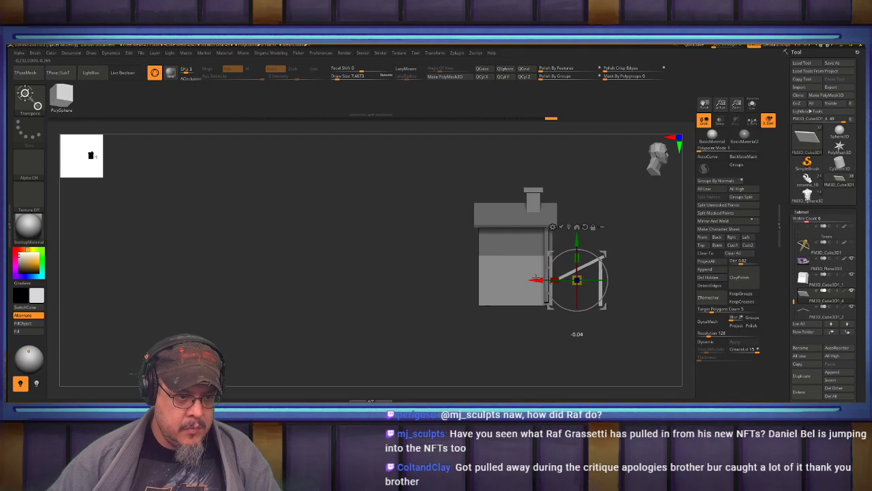
pyautogui.moveTo(546, 221); pyautogui.dragTo(488, 227)
pyautogui.keyDown('alt'); pyautogui.moveTo(488, 227); pyautogui.dragTo(492, 242); pyautogui.keyUp('alt')
pyautogui.moveTo(546, 278); pyautogui.dragTo(546, 279)
pyautogui.press('q')
pyautogui.moveTo(424, 253)
pyautogui.mouseDown()
pyautogui.moveTo(470, 250)
pyautogui.moveTo(466, 224)
pyautogui.moveTo(450, 232)
pyautogui.moveTo(402, 222)
pyautogui.moveTo(458, 222)
pyautogui.moveTo(429, 232)
pyautogui.mouseUp()
pyautogui.moveTo(429, 232)
pyautogui.mouseDown()
pyautogui.moveTo(499, 210)
pyautogui.moveTo(499, 221)
pyautogui.moveTo(486, 188)
pyautogui.mouseUp()
pyautogui.moveTo(507, 227); pyautogui.dragTo(443, 225)
pyautogui.keyDown('alt'); pyautogui.moveTo(443, 225); pyautogui.dragTo(500, 231); pyautogui.keyUp('alt')
pyautogui.press('w')
pyautogui.moveTo(409, 262)
pyautogui.mouseDown()
pyautogui.moveTo(390, 263)
pyautogui.moveTo(509, 240)
pyautogui.moveTo(419, 235)
pyautogui.moveTo(475, 229)
pyautogui.mouseUp()
pyautogui.press('q')
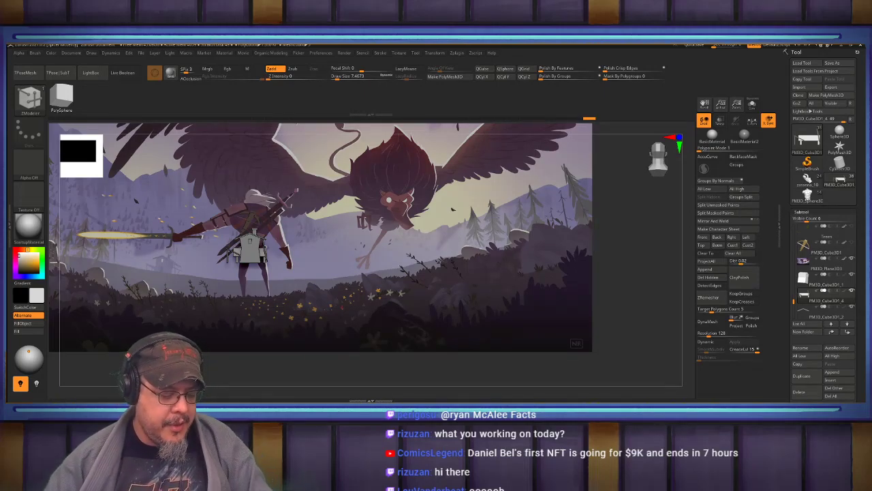
# Select the house body subtool and show its polyframe
pyautogui.moveTo(307, 273)
pyautogui.keyDown('alt'); pyautogui.mouseDown()
pyautogui.moveTo(438, 293)
pyautogui.moveTo(457, 259)
pyautogui.moveTo(470, 324)
pyautogui.mouseUp(); pyautogui.keyUp('alt')
pyautogui.press('w')
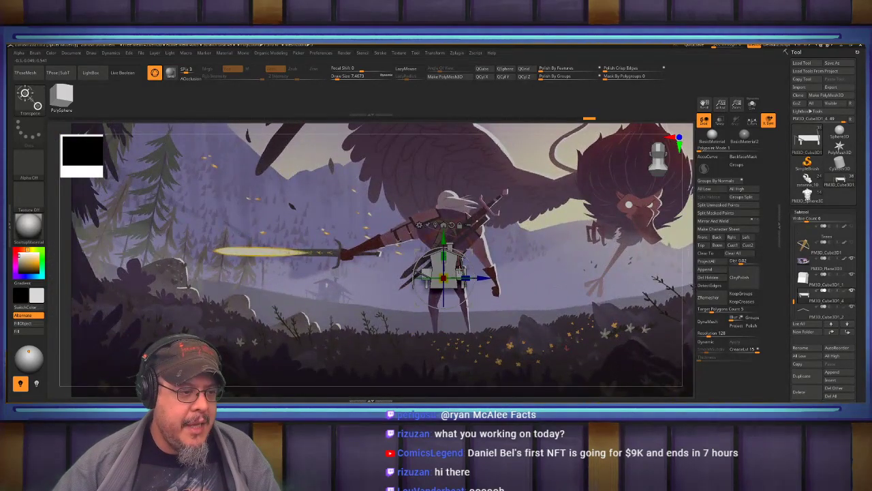
pyautogui.click(829, 284)
pyautogui.keyDown('alt'); pyautogui.moveTo(405, 289); pyautogui.dragTo(407, 303); pyautogui.keyUp('alt')
pyautogui.press('q')
pyautogui.moveTo(407, 304)
pyautogui.keyDown('alt'); pyautogui.mouseDown(button='right')
pyautogui.moveTo(419, 333)
pyautogui.moveTo(485, 288)
pyautogui.moveTo(511, 286)
pyautogui.moveTo(497, 309)
pyautogui.moveTo(504, 327)
pyautogui.moveTo(489, 298)
pyautogui.moveTo(490, 312)
pyautogui.moveTo(494, 294)
pyautogui.moveTo(477, 283)
pyautogui.mouseUp(button='right'); pyautogui.keyUp('alt')
pyautogui.hotkey('shift', 'f')
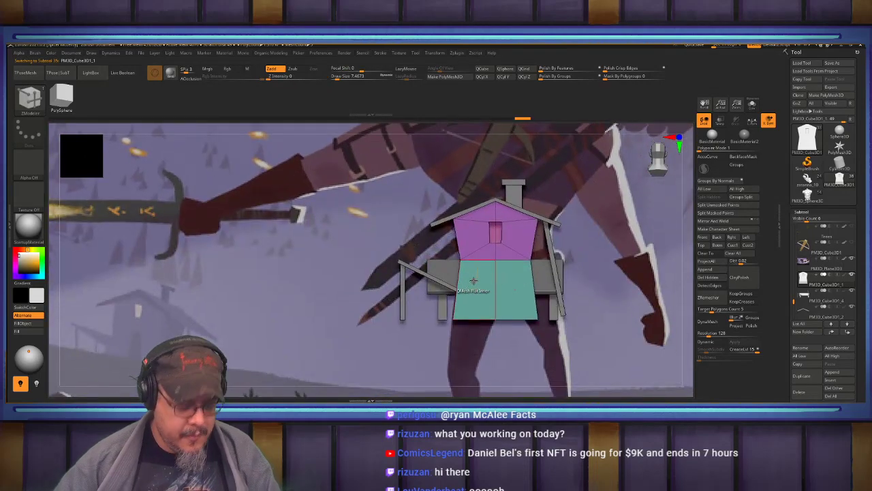
# Slice a horizontal edge straight across the lower section of the house body with the SliceCurve brush
pyautogui.press('b')
pyautogui.press('s')
pyautogui.press('i')
pyautogui.click(497, 300)
pyautogui.keyDown('ctrl'); pyautogui.keyDown('shift'); pyautogui.moveTo(424, 293); pyautogui.dragTo(571, 293); pyautogui.keyUp('shift'); pyautogui.keyUp('ctrl')
pyautogui.moveTo(483, 300)
pyautogui.keyDown('ctrl'); pyautogui.mouseDown(button='right')
pyautogui.moveTo(479, 321)
pyautogui.moveTo(503, 251)
pyautogui.moveTo(498, 291)
pyautogui.moveTo(512, 272)
pyautogui.moveTo(494, 284)
pyautogui.mouseUp(button='right'); pyautogui.keyUp('ctrl')
# With ZModeler's edge Slide on EdgeLoop Complete, move the sliced edge loop higher up the lower wall
pyautogui.press('b')
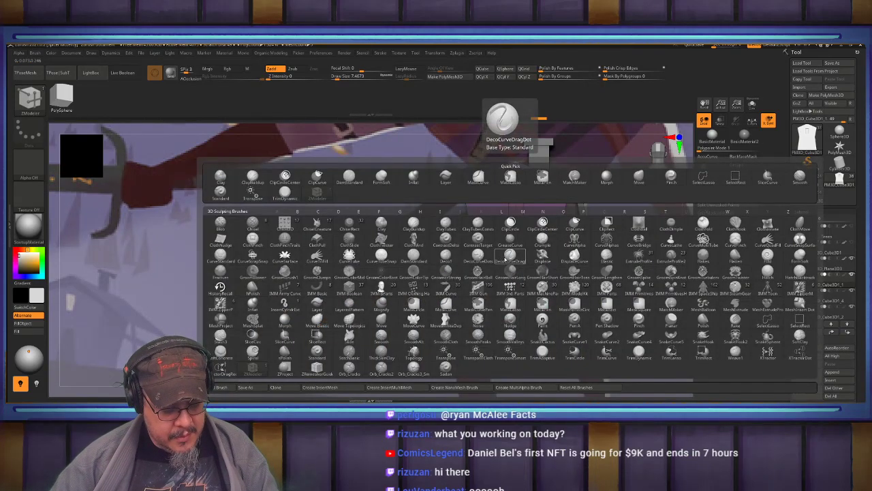
pyautogui.press('z')
pyautogui.press('m')
pyautogui.press('space')
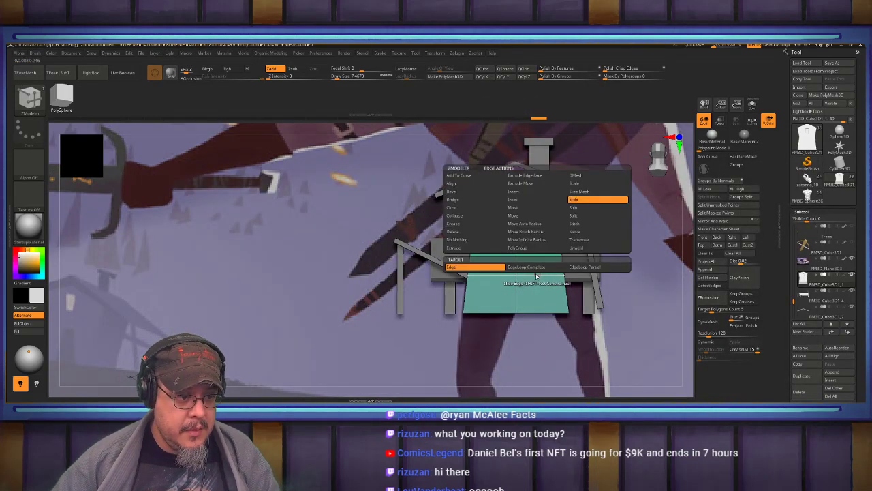
pyautogui.click(526, 268)
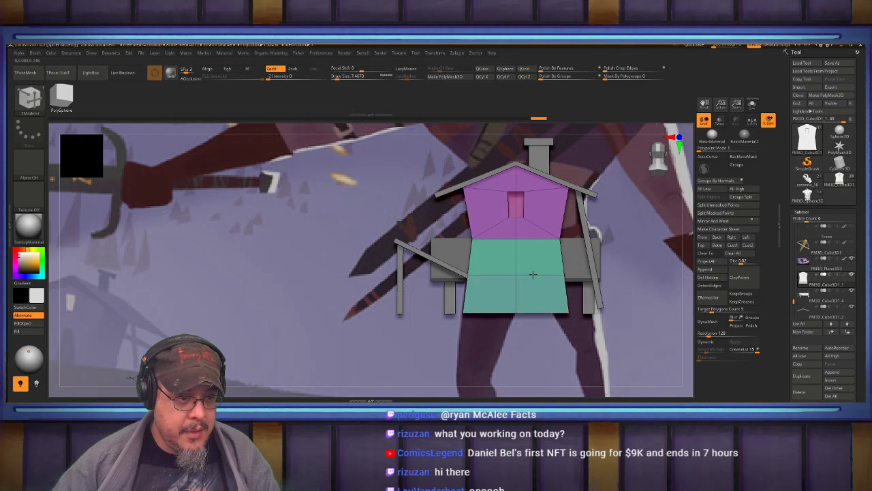
pyautogui.moveTo(533, 262)
pyautogui.keyDown('ctrl'); pyautogui.mouseDown(button='right')
pyautogui.moveTo(486, 255)
pyautogui.moveTo(495, 241)
pyautogui.moveTo(511, 259)
pyautogui.moveTo(517, 243)
pyautogui.moveTo(500, 259)
pyautogui.moveTo(538, 249)
pyautogui.moveTo(530, 269)
pyautogui.moveTo(534, 257)
pyautogui.mouseUp(button='right'); pyautogui.keyUp('ctrl')
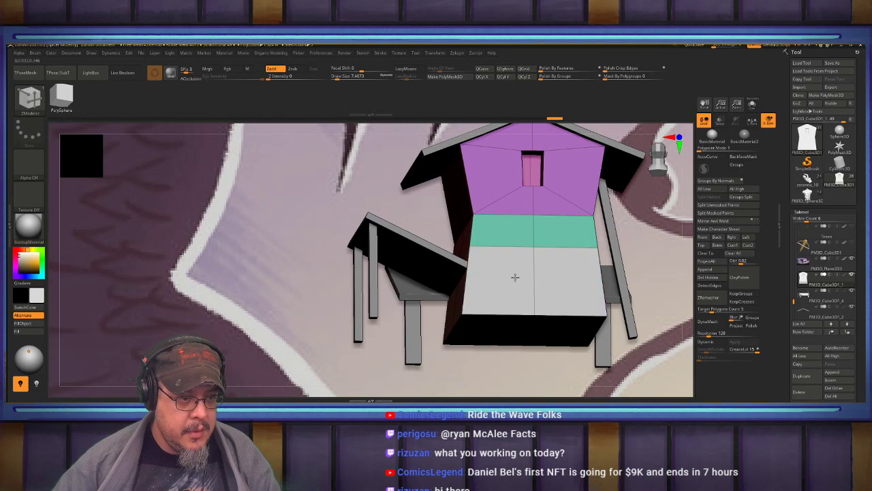
pyautogui.press('space')
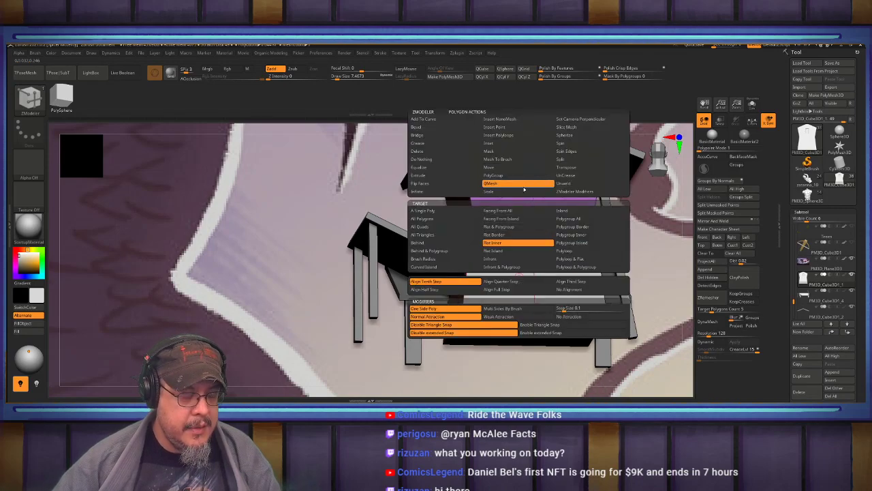
pyautogui.click(522, 243)
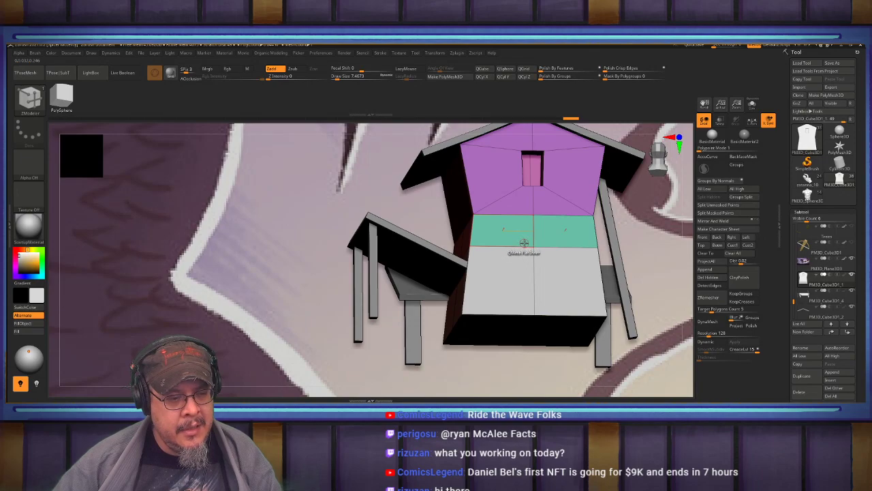
pyautogui.moveTo(537, 262); pyautogui.dragTo(541, 255, button='right')
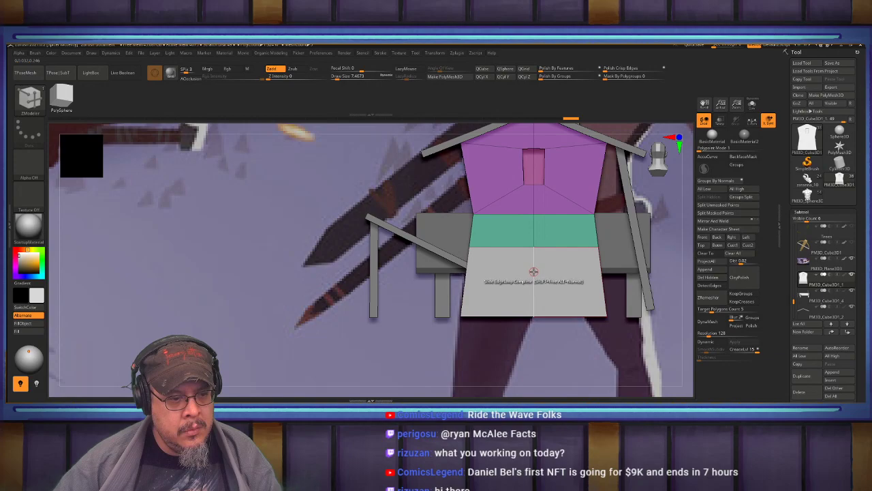
# Bevel the complete vertical centre edge loop of the front wall into a narrow strip for the door
pyautogui.press('space')
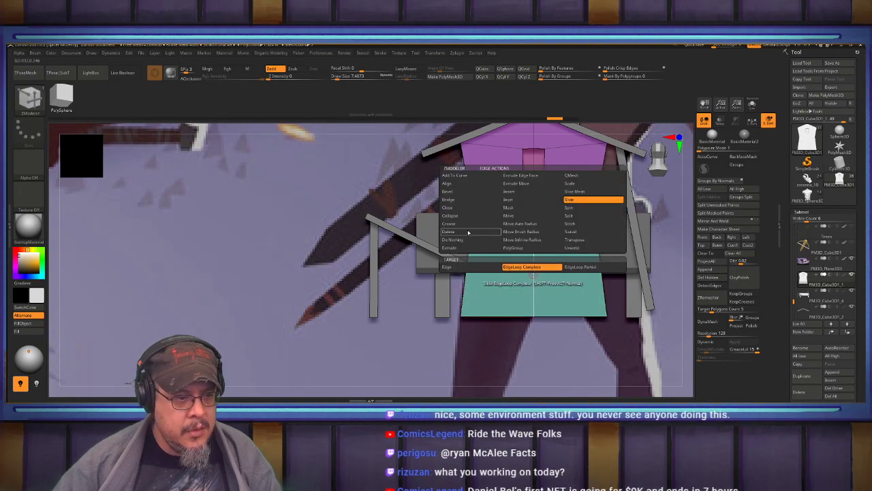
pyautogui.click(450, 192)
pyautogui.moveTo(533, 280); pyautogui.dragTo(550, 278)
pyautogui.moveTo(537, 254)
pyautogui.keyDown('ctrl'); pyautogui.mouseDown(button='right')
pyautogui.moveTo(539, 219)
pyautogui.moveTo(588, 251)
pyautogui.moveTo(514, 238)
pyautogui.moveTo(516, 252)
pyautogui.moveTo(525, 244)
pyautogui.mouseUp(button='right'); pyautogui.keyUp('ctrl')
pyautogui.moveTo(529, 242); pyautogui.dragTo(518, 242)
pyautogui.keyDown('alt'); pyautogui.moveTo(515, 265); pyautogui.dragTo(508, 237, button='right'); pyautogui.keyUp('alt')
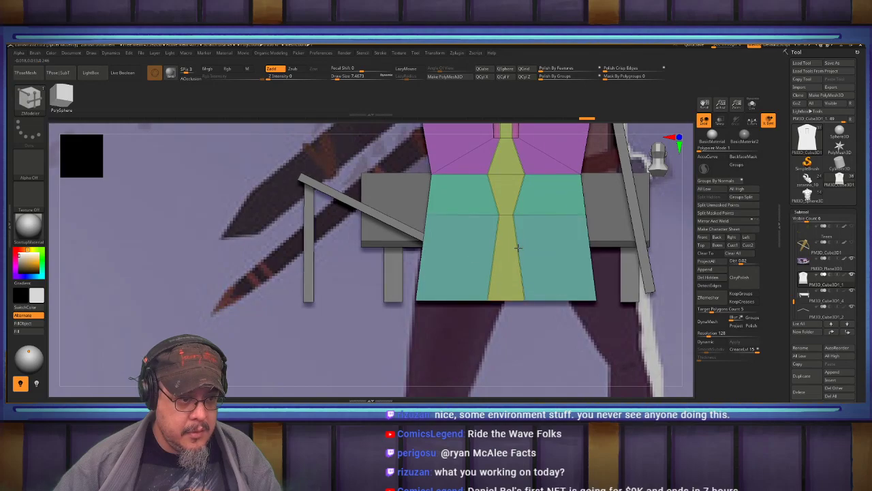
# Switch ZModeler to Slide on single edges and widen the centre strip in the lower wall to the door's width
pyautogui.press('space')
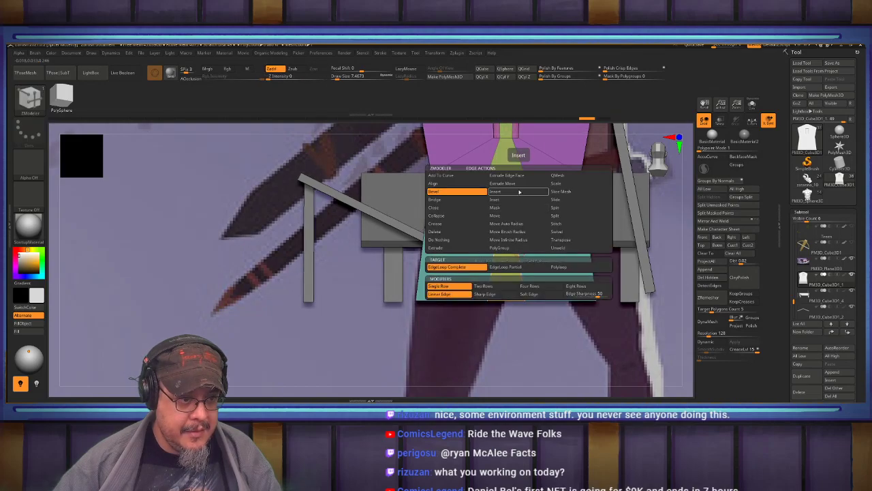
pyautogui.click(573, 199)
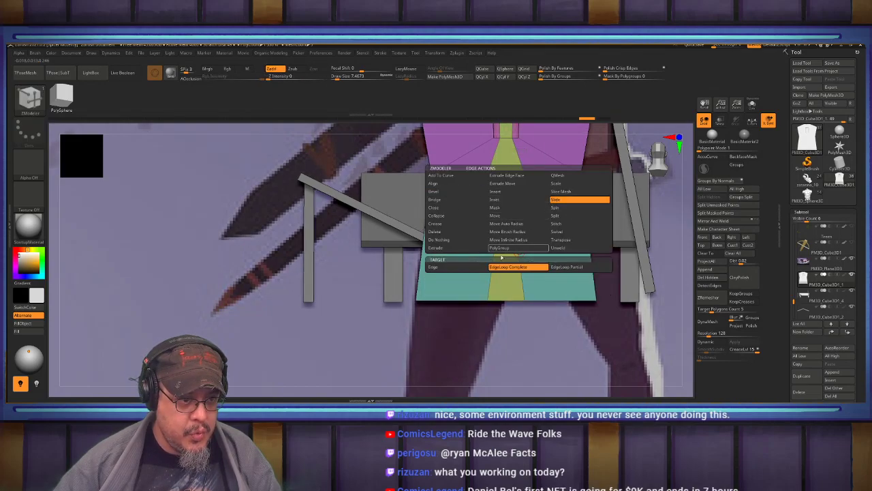
pyautogui.click(520, 268)
pyautogui.press('space')
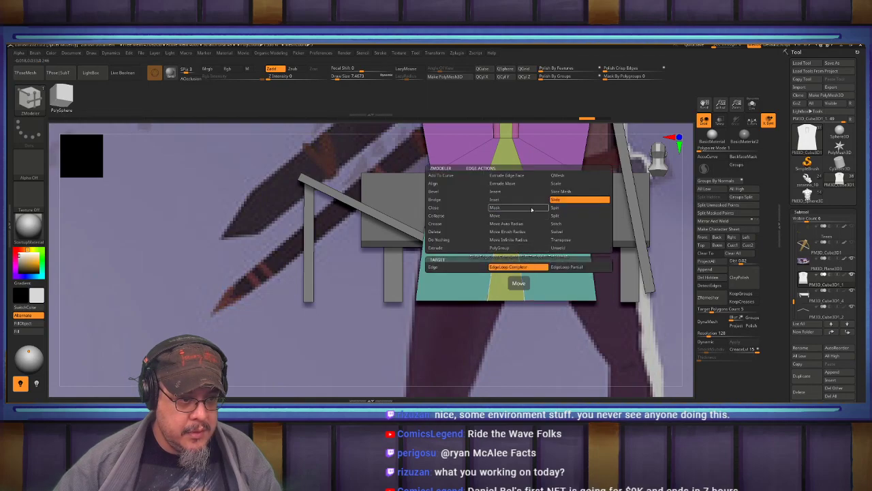
pyautogui.click(436, 267)
pyautogui.moveTo(529, 256); pyautogui.dragTo(531, 256)
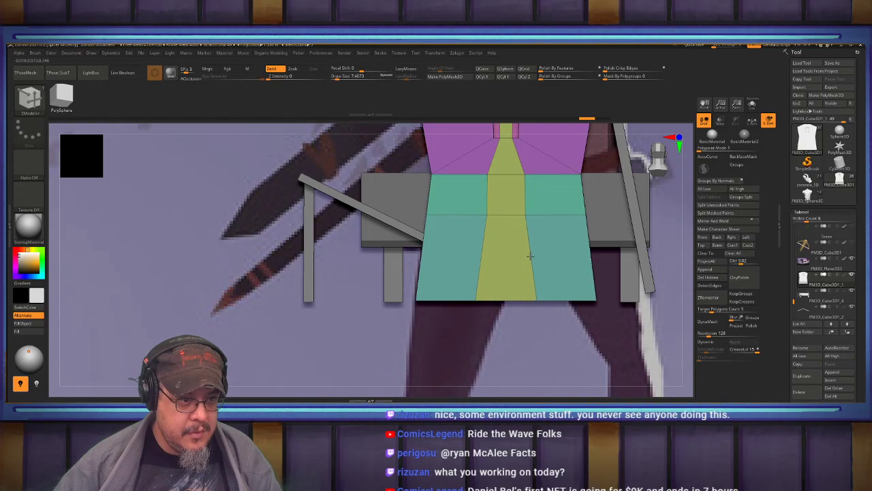
# Slide the horizontal edge on the lower front wall upward to raise the top of the door panel
pyautogui.keyDown('ctrl'); pyautogui.moveTo(571, 256); pyautogui.dragTo(433, 229, button='right'); pyautogui.keyUp('ctrl')
pyautogui.moveTo(514, 229)
pyautogui.mouseDown(button='right')
pyautogui.moveTo(530, 257)
pyautogui.moveTo(545, 238)
pyautogui.mouseUp(button='right')
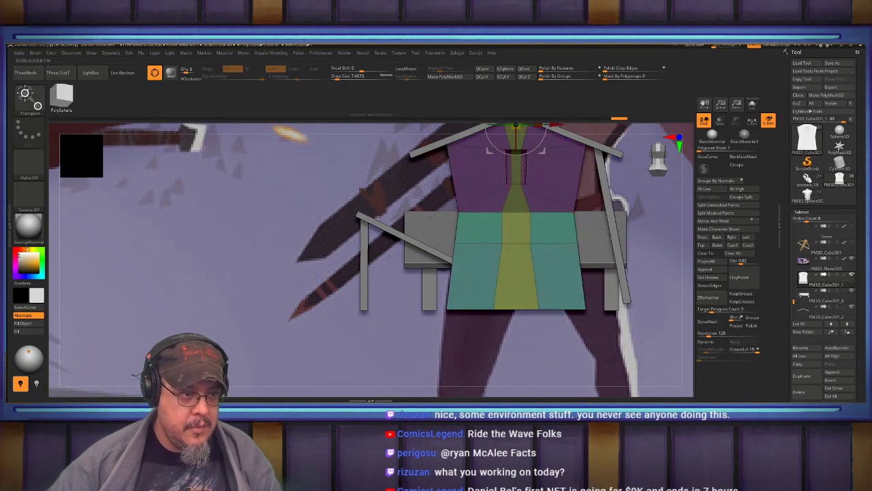
pyautogui.keyDown('alt'); pyautogui.moveTo(525, 157); pyautogui.dragTo(519, 206, button='right'); pyautogui.keyUp('alt')
pyautogui.press('ctrl')
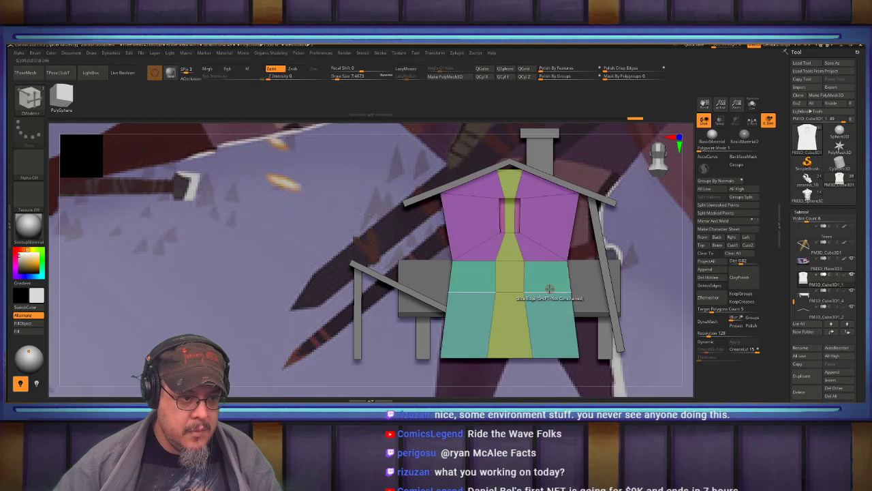
pyautogui.keyDown('alt'); pyautogui.moveTo(519, 297); pyautogui.dragTo(516, 236, button='right'); pyautogui.keyUp('alt')
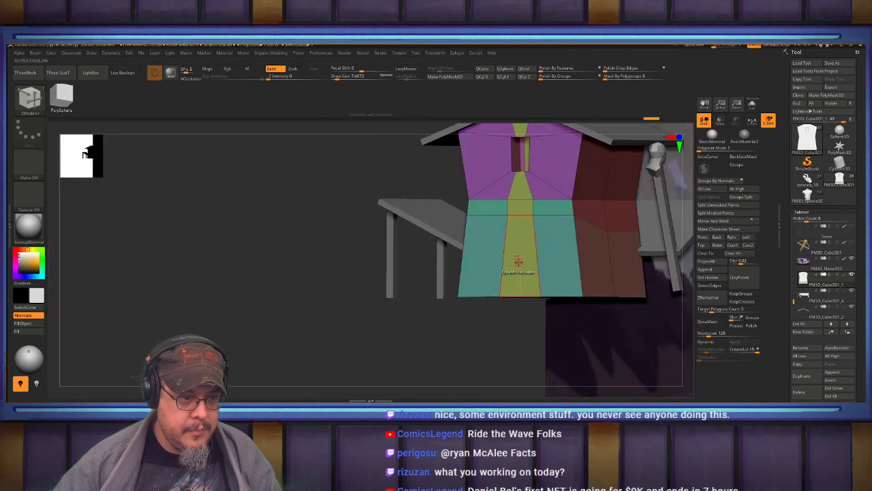
# Set QMesh to target A Single Poly, try pushing in the door panel and undo the attempt
pyautogui.click(518, 261)
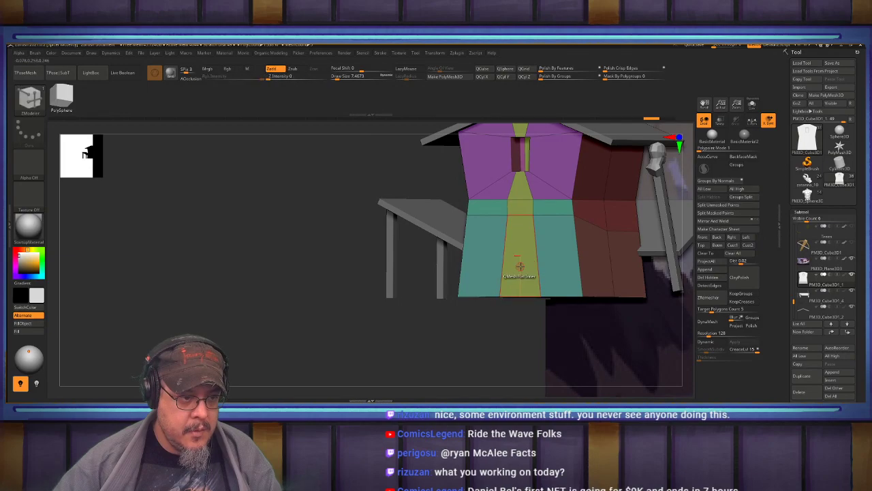
pyautogui.press('space')
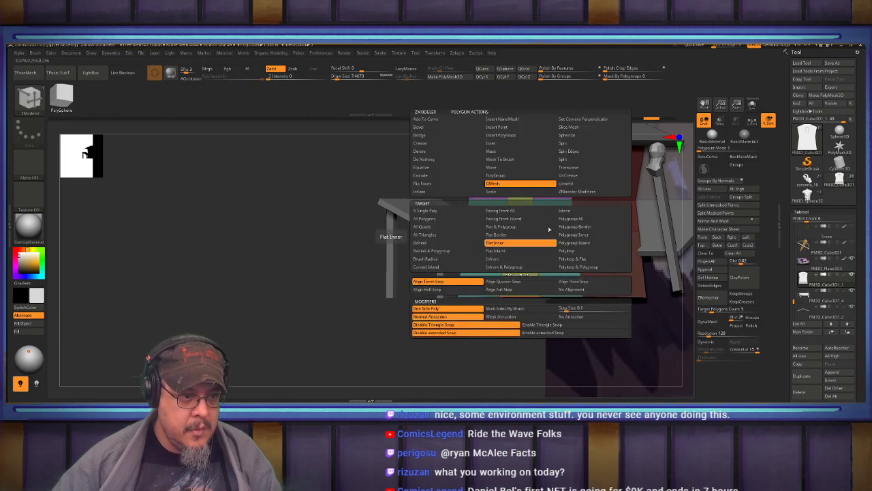
pyautogui.click(443, 211)
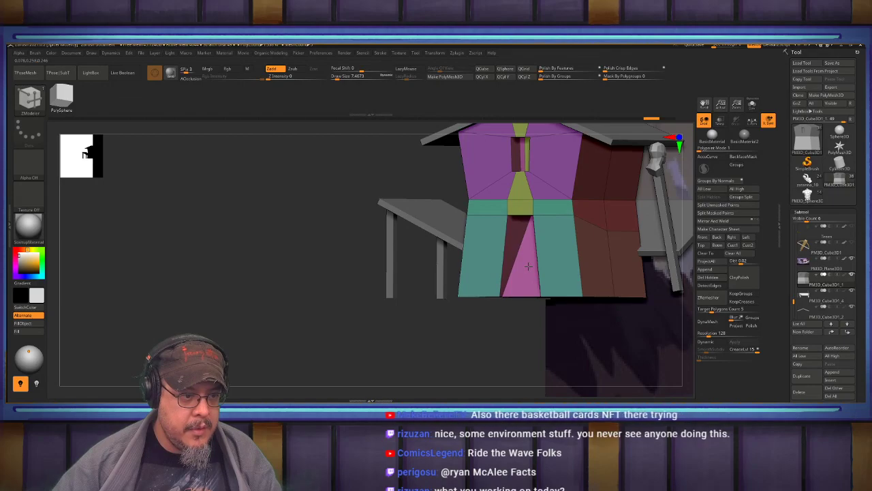
pyautogui.hotkey('ctrl', 'z')
pyautogui.moveTo(535, 265); pyautogui.dragTo(538, 176, button='right')
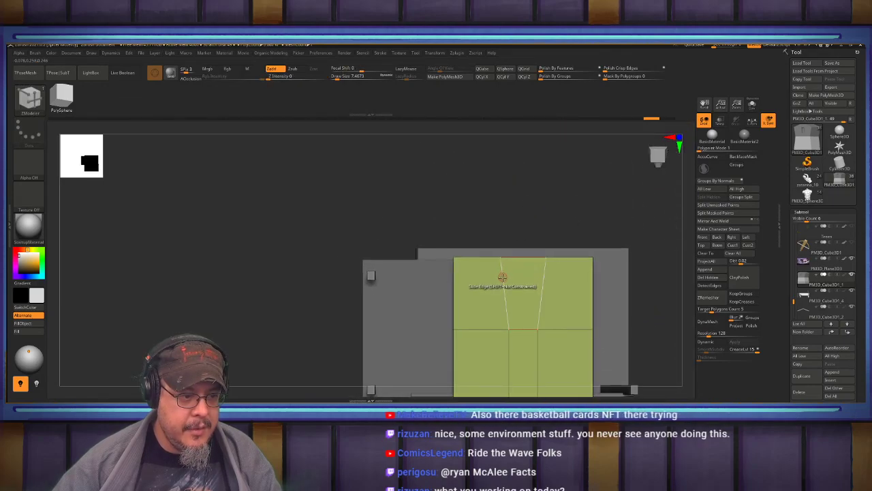
# Insert a single edge loop across the underside of the house, a short distance behind the front wall
pyautogui.click(501, 279)
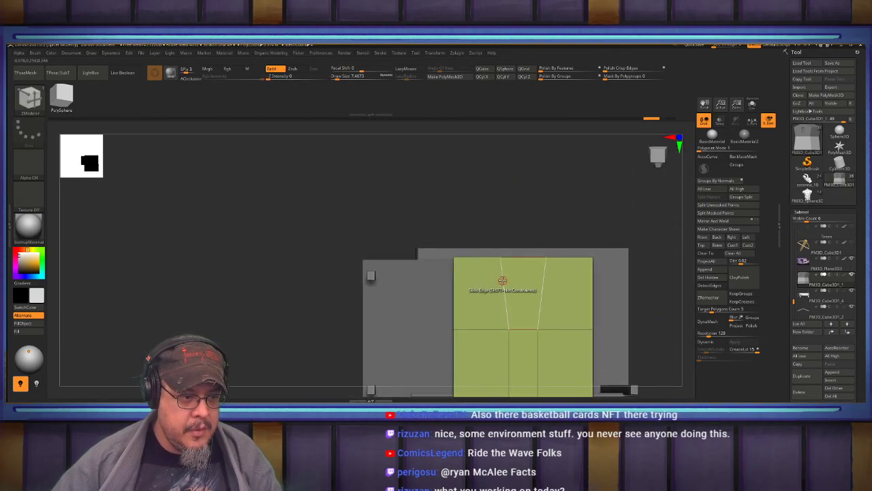
pyautogui.press('space')
pyautogui.click(488, 194)
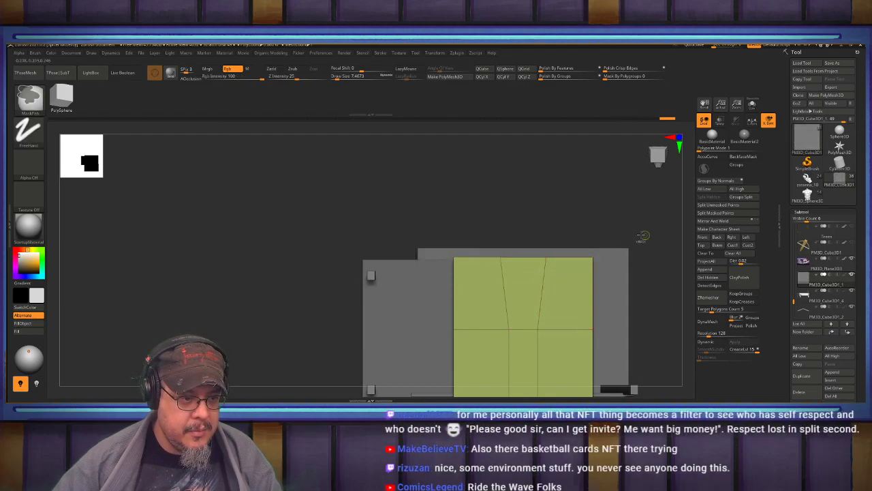
pyautogui.click(544, 279)
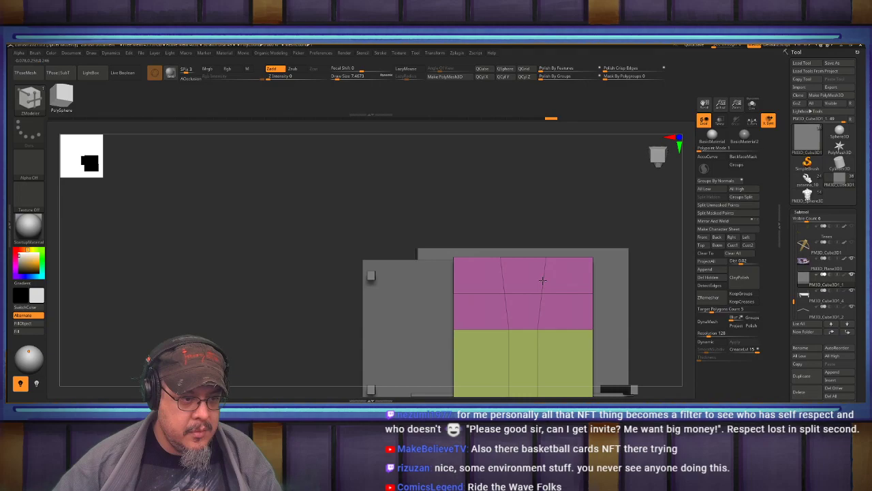
pyautogui.hotkey('ctrl', 'z')
pyautogui.press('space')
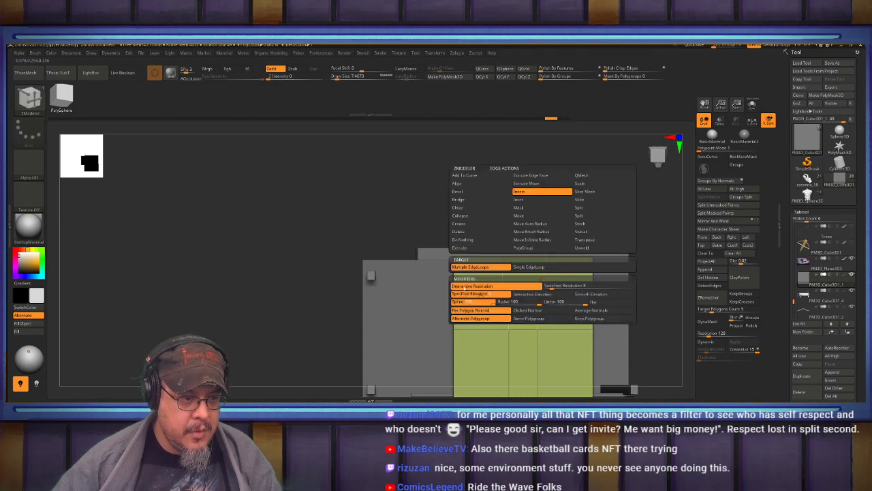
pyautogui.click(527, 268)
pyautogui.click(542, 280)
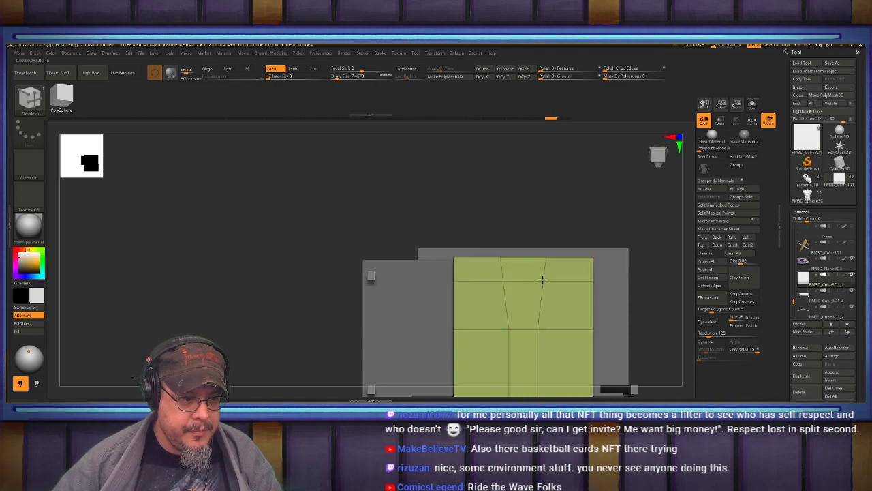
pyautogui.moveTo(545, 274); pyautogui.dragTo(522, 305, button='right')
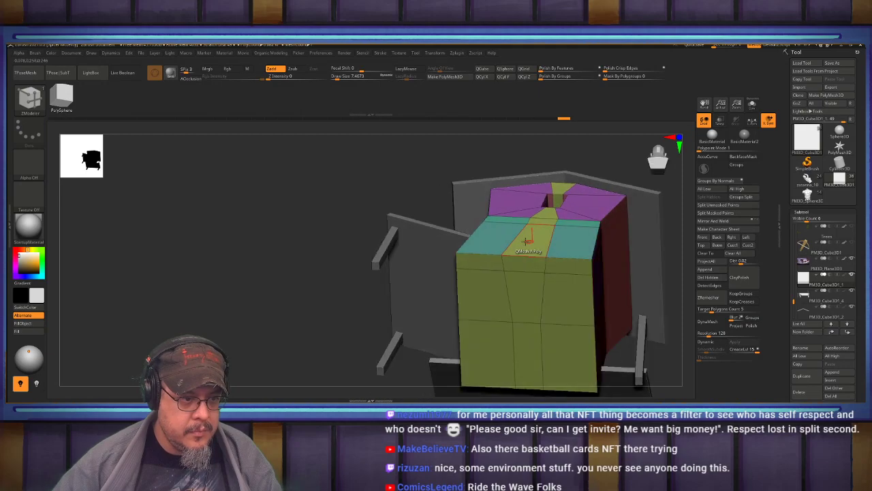
# Push the door panel inward with QMesh to cut a recessed doorway, and inspect it with the polyframe hidden
pyautogui.moveTo(529, 238); pyautogui.dragTo(528, 252)
pyautogui.moveTo(528, 254)
pyautogui.mouseDown(button='right')
pyautogui.moveTo(529, 310)
pyautogui.moveTo(526, 249)
pyautogui.mouseUp(button='right')
pyautogui.hotkey('shift', 'f')
pyautogui.moveTo(545, 218)
pyautogui.mouseDown(button='right')
pyautogui.moveTo(506, 230)
pyautogui.moveTo(596, 221)
pyautogui.moveTo(573, 222)
pyautogui.moveTo(595, 229)
pyautogui.moveTo(596, 240)
pyautogui.moveTo(571, 229)
pyautogui.moveTo(600, 247)
pyautogui.moveTo(604, 293)
pyautogui.mouseUp(button='right')
pyautogui.hotkey('shift', 'f')
# Insert an edge loop down the middle of the centre strip with ZModeler's Insert on Multiple EdgeLoops
pyautogui.press('b')
pyautogui.press('z')
pyautogui.press('m')
pyautogui.keyDown('ctrl'); pyautogui.moveTo(484, 257); pyautogui.dragTo(496, 254, button='right'); pyautogui.keyUp('ctrl')
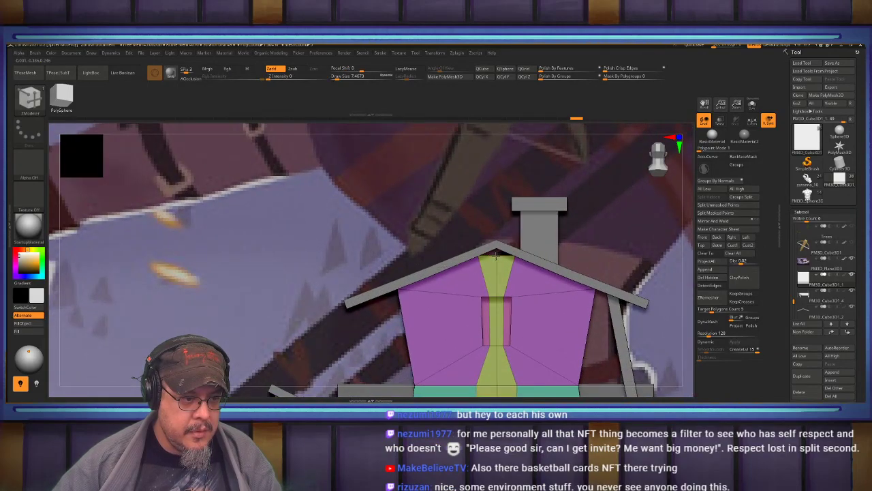
pyautogui.moveTo(503, 232); pyautogui.dragTo(502, 216, button='right')
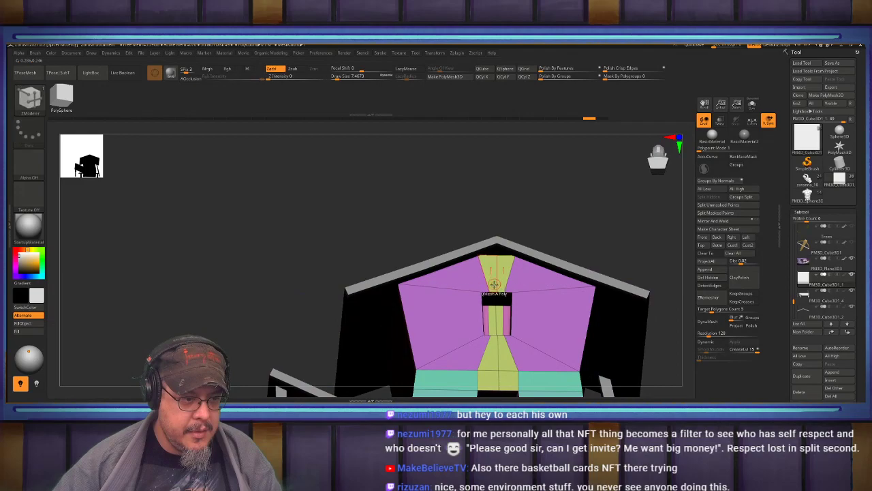
pyautogui.press('space')
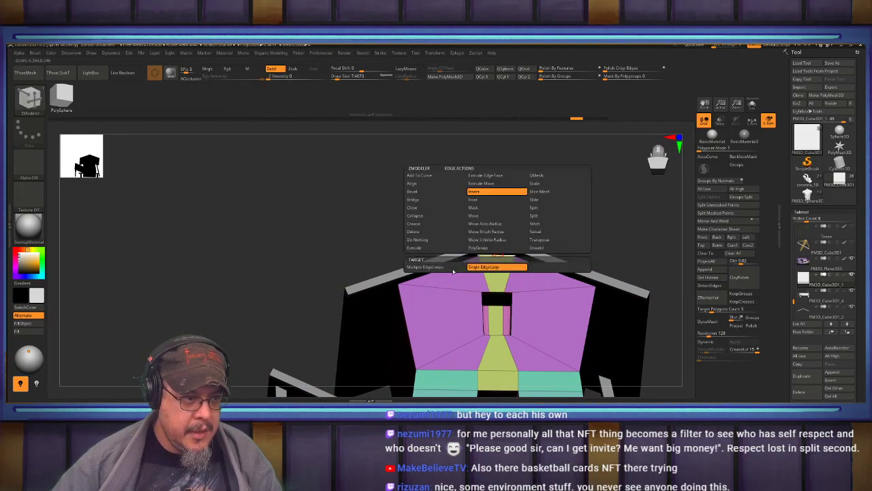
pyautogui.click(452, 267)
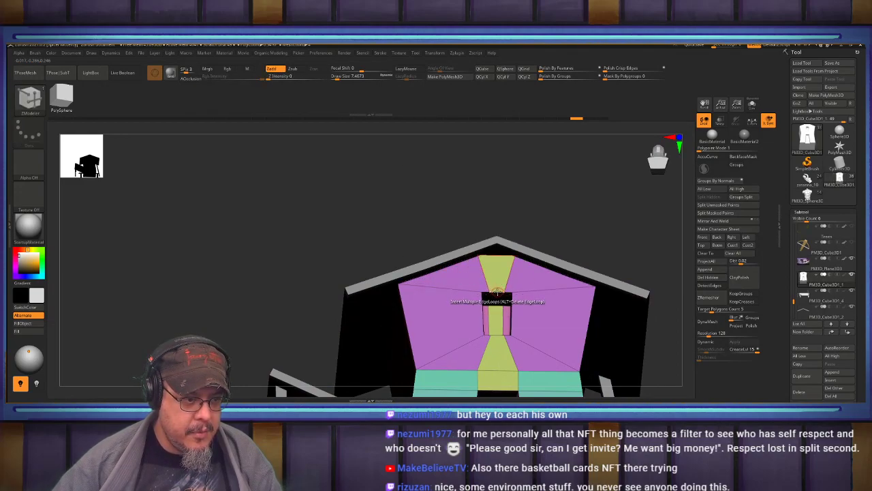
pyautogui.click(497, 291)
pyautogui.moveTo(511, 236); pyautogui.dragTo(514, 252, button='right')
# Mask the house body except the new centre ridge edge and raise that edge toward the roof peak
pyautogui.click(752, 104)
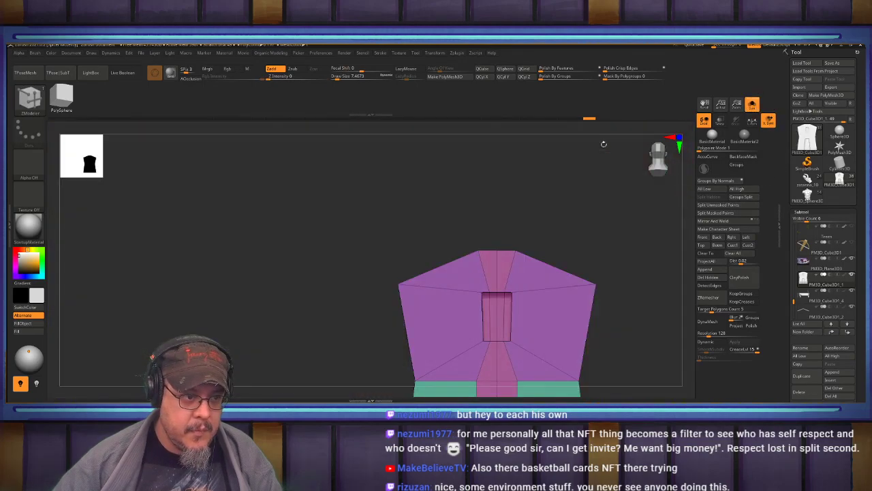
pyautogui.keyDown('ctrl'); pyautogui.click(498, 236); pyautogui.keyUp('ctrl')
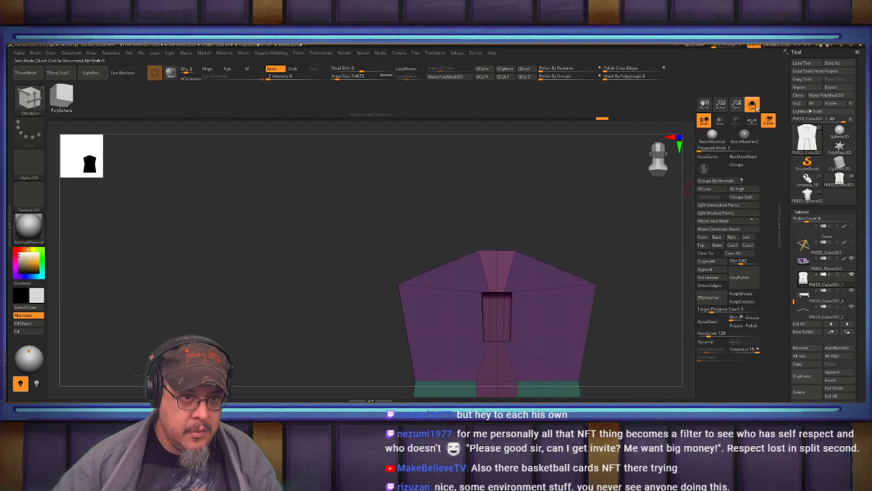
pyautogui.click(753, 104)
pyautogui.press('w')
pyautogui.moveTo(497, 207); pyautogui.dragTo(496, 205)
pyautogui.press('q')
# Clear the mask on the house body, hide its polyframe and show the move gizmo
pyautogui.keyDown('ctrl'); pyautogui.moveTo(545, 200); pyautogui.dragTo(631, 247, button='right'); pyautogui.keyUp('ctrl')
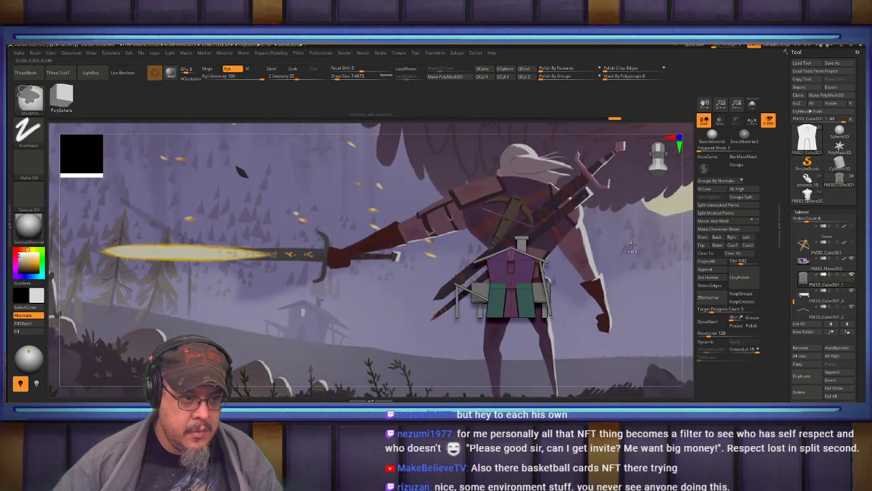
pyautogui.keyDown('alt'); pyautogui.moveTo(672, 272); pyautogui.dragTo(592, 268, button='right'); pyautogui.keyUp('alt')
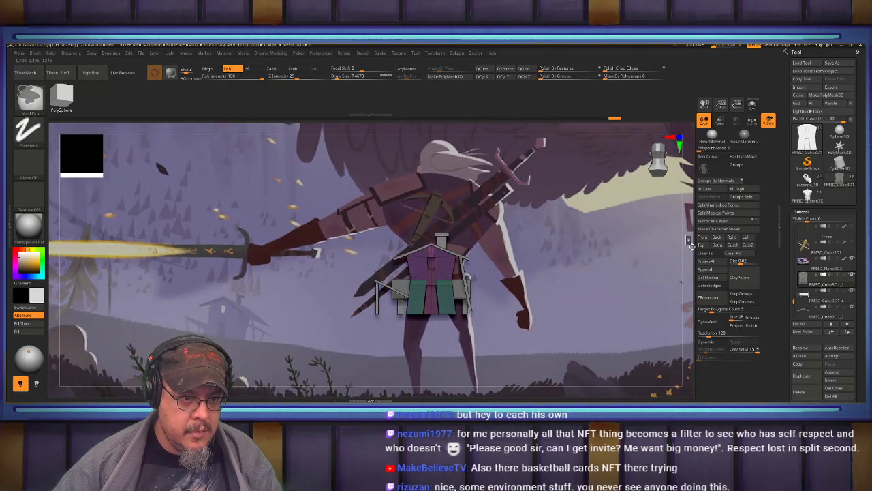
pyautogui.keyDown('ctrl'); pyautogui.moveTo(687, 237); pyautogui.dragTo(690, 242); pyautogui.keyUp('ctrl')
pyautogui.moveTo(463, 206)
pyautogui.keyDown('ctrl'); pyautogui.mouseDown(button='right')
pyautogui.moveTo(451, 193)
pyautogui.moveTo(482, 228)
pyautogui.moveTo(545, 201)
pyautogui.moveTo(535, 185)
pyautogui.mouseUp(button='right'); pyautogui.keyUp('ctrl')
pyautogui.hotkey('shift', 'f')
pyautogui.moveTo(604, 232); pyautogui.dragTo(627, 244, button='right')
pyautogui.press('w')
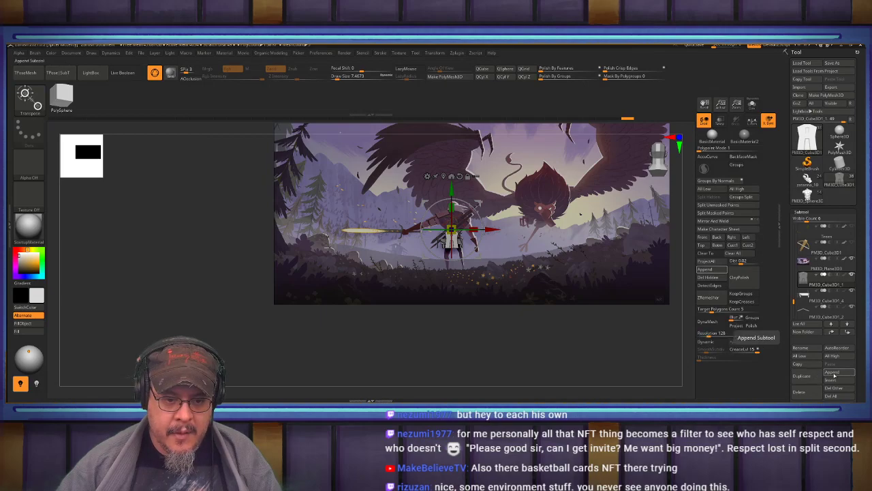
# Merge the roof, awning, chimney and post subtools down into the house body as a single subtool
pyautogui.scroll(-2, 809, 385)
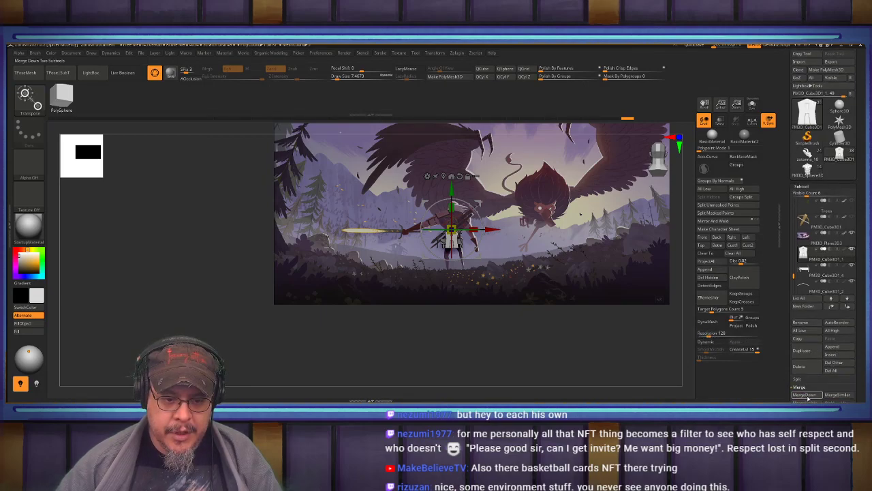
pyautogui.click(804, 394)
pyautogui.click(746, 393)
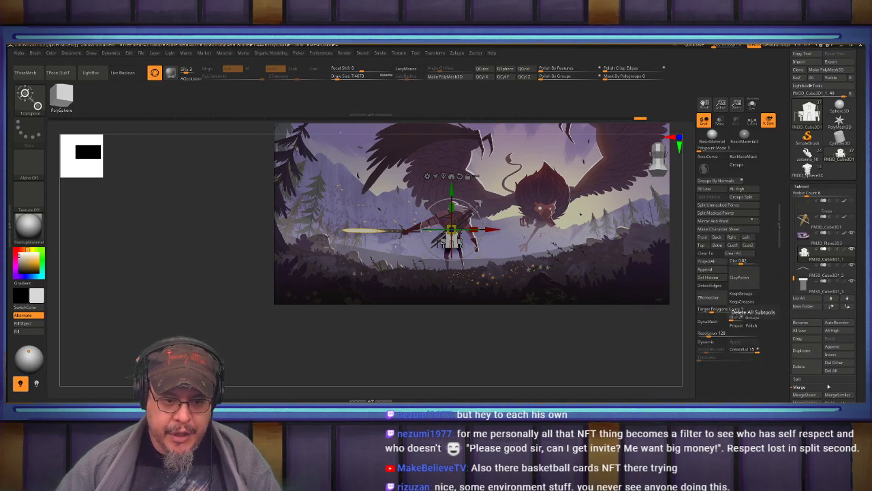
pyautogui.click(804, 394)
pyautogui.click(745, 394)
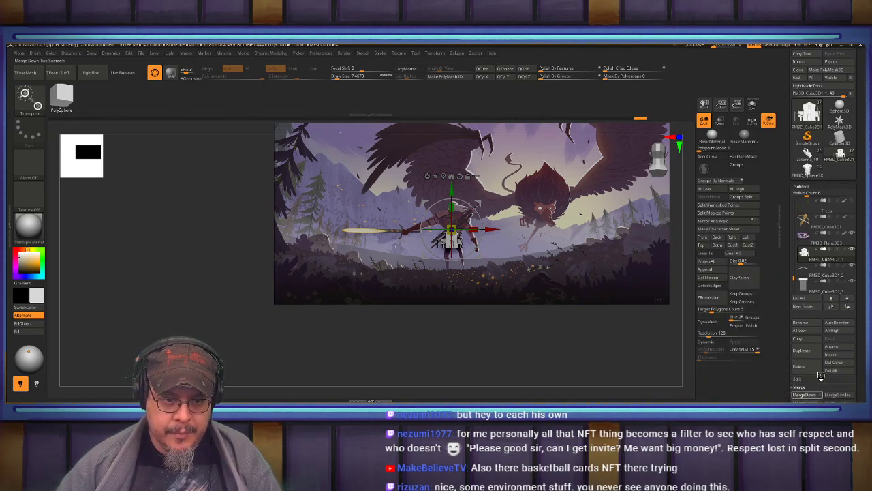
pyautogui.click(805, 394)
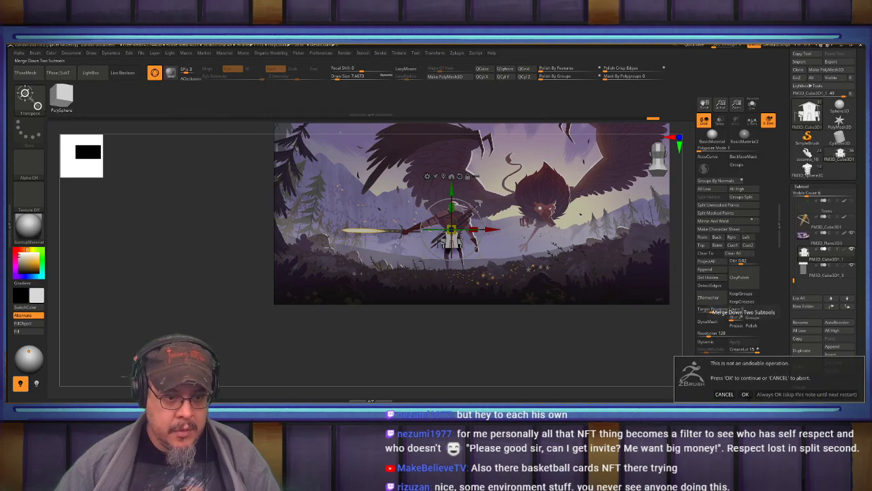
pyautogui.click(745, 394)
# Try to lean the merged house sideways and in depth with a vertical transpose line
pyautogui.keyDown('alt'); pyautogui.moveTo(546, 363); pyautogui.dragTo(485, 398); pyautogui.keyUp('alt')
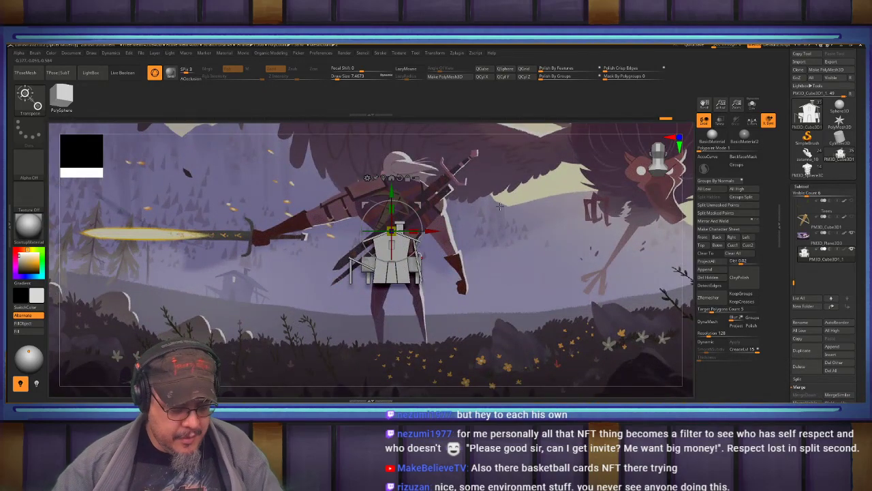
pyautogui.press('y')
pyautogui.keyDown('shift'); pyautogui.moveTo(398, 281); pyautogui.dragTo(412, 193); pyautogui.keyUp('shift')
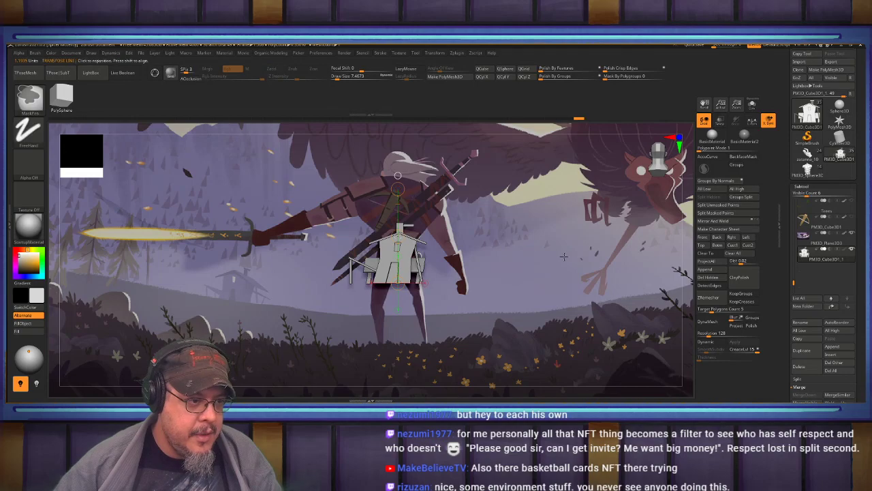
pyautogui.hotkey('ctrl', 'z')
pyautogui.keyDown('ctrl'); pyautogui.moveTo(685, 232); pyautogui.dragTo(690, 249); pyautogui.keyUp('ctrl')
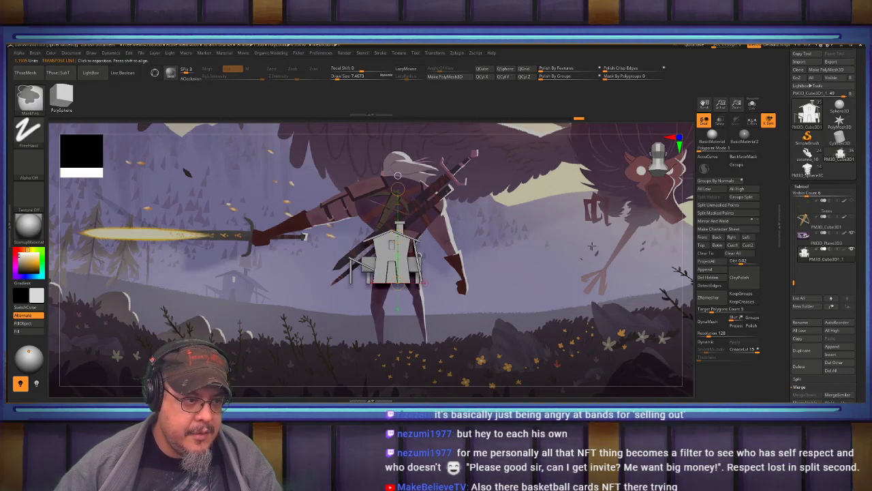
pyautogui.moveTo(398, 189); pyautogui.dragTo(411, 191)
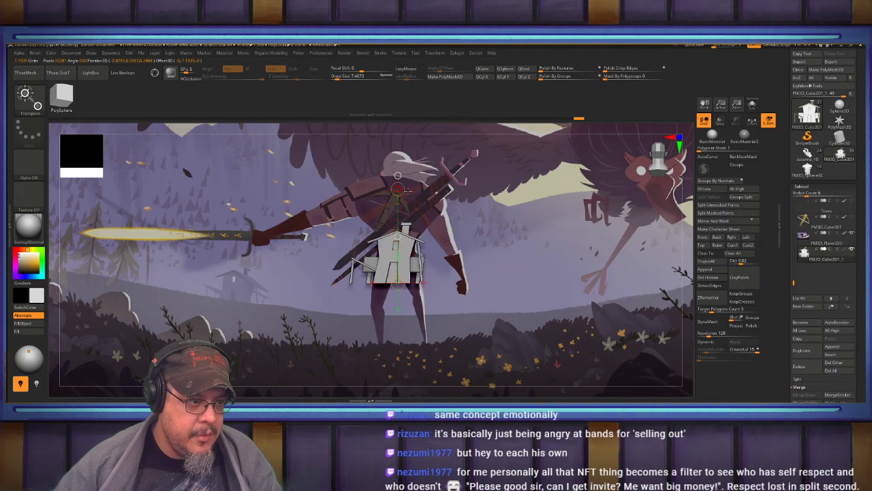
pyautogui.keyDown('shift'); pyautogui.moveTo(409, 191); pyautogui.dragTo(437, 200, button='right'); pyautogui.keyUp('shift')
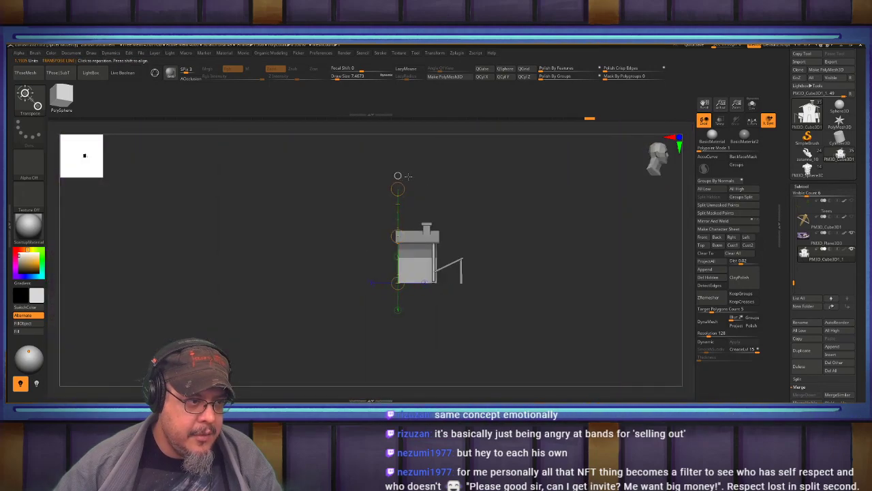
pyautogui.moveTo(398, 188); pyautogui.dragTo(406, 191)
pyautogui.press('q')
pyautogui.moveTo(532, 255)
pyautogui.mouseDown(button='right')
pyautogui.moveTo(477, 262)
pyautogui.moveTo(496, 270)
pyautogui.moveTo(500, 237)
pyautogui.moveTo(532, 224)
pyautogui.mouseUp(button='right')
pyautogui.keyDown('ctrl'); pyautogui.moveTo(481, 234); pyautogui.dragTo(529, 274, button='right'); pyautogui.keyUp('ctrl')
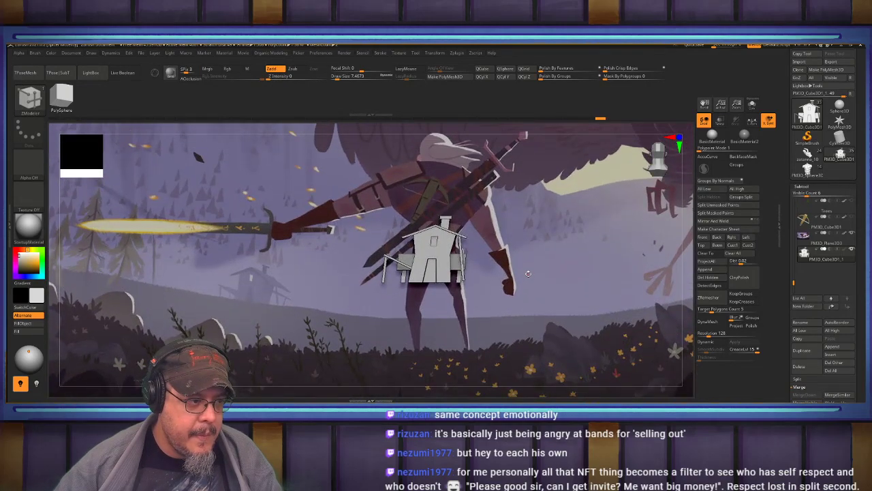
pyautogui.hotkey('ctrl', 'z')
pyautogui.hotkey('ctrl', 'z')
# Place a vertical transpose line through the house's centre and lean the house slightly to the right
pyautogui.press('w')
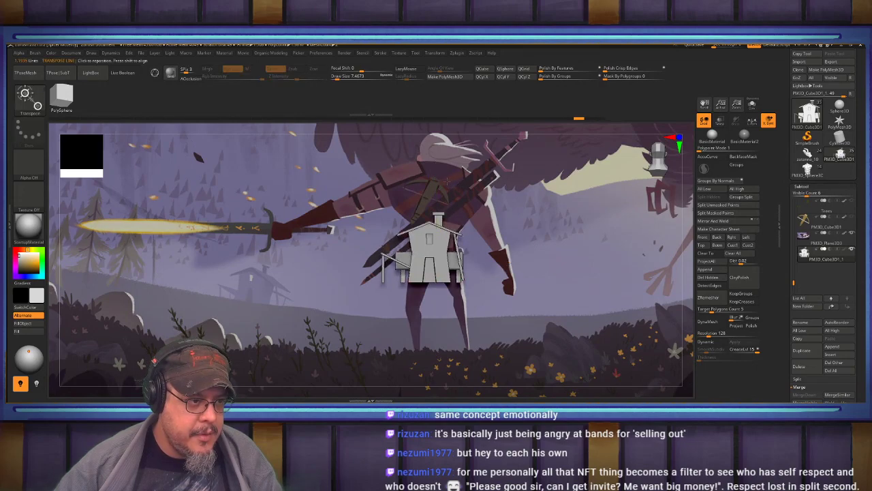
pyautogui.moveTo(437, 220); pyautogui.dragTo(430, 220)
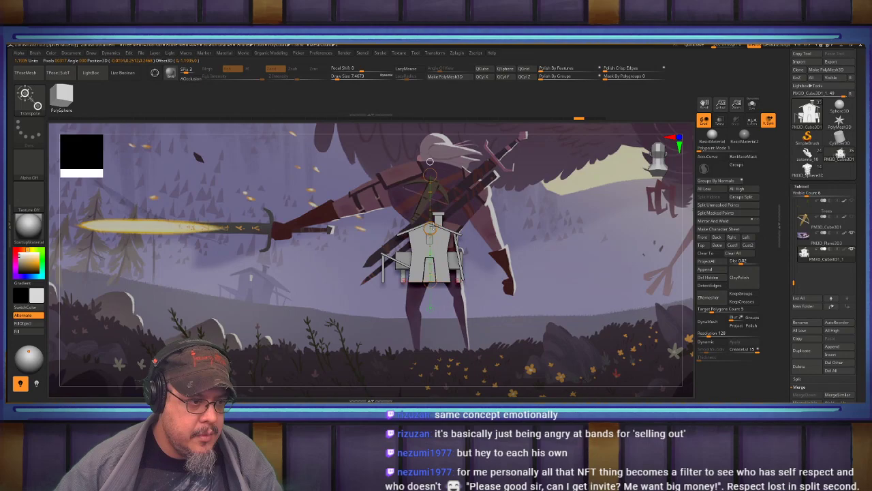
pyautogui.moveTo(430, 162); pyautogui.dragTo(431, 176)
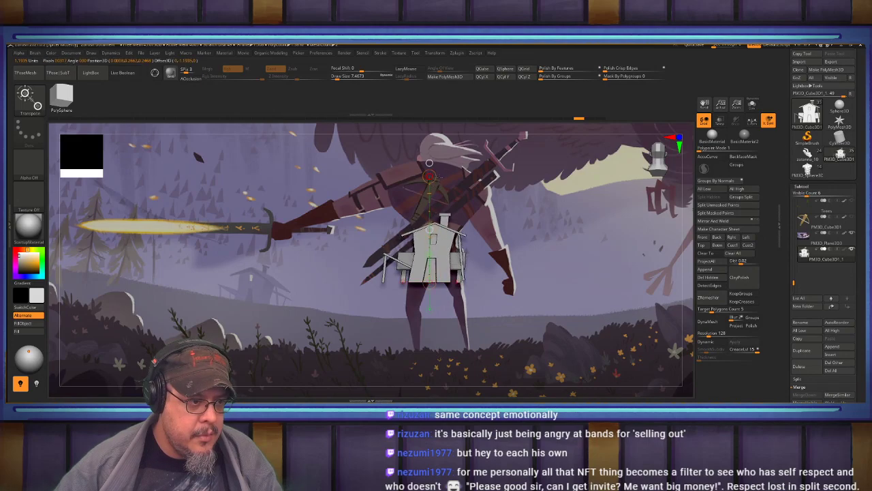
pyautogui.press('q')
# Show all subtools and move the house back in depth, behind the ground and in front of the mountains
pyautogui.keyDown('alt'); pyautogui.moveTo(553, 250); pyautogui.dragTo(621, 271); pyautogui.keyUp('alt')
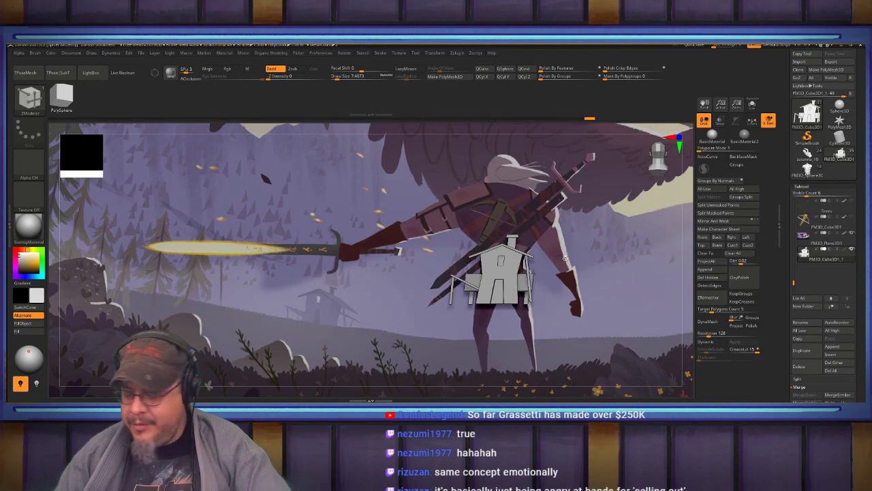
pyautogui.moveTo(623, 280); pyautogui.dragTo(640, 293)
pyautogui.press('w')
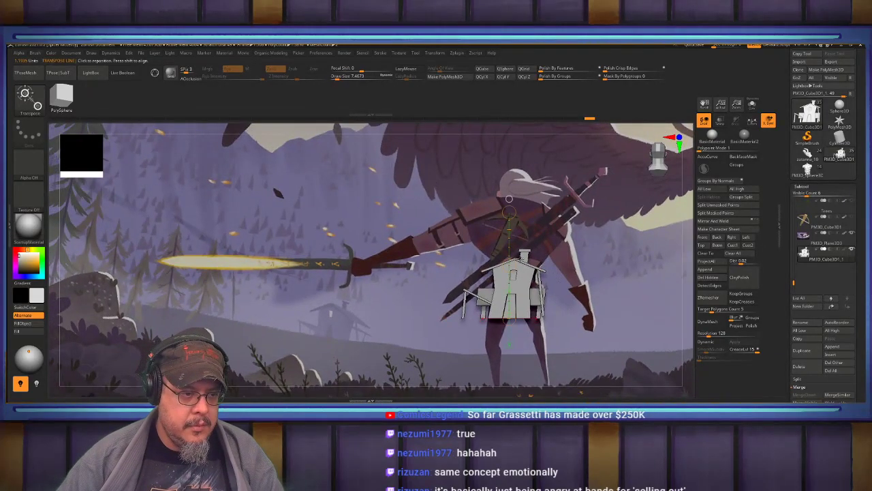
pyautogui.press('y')
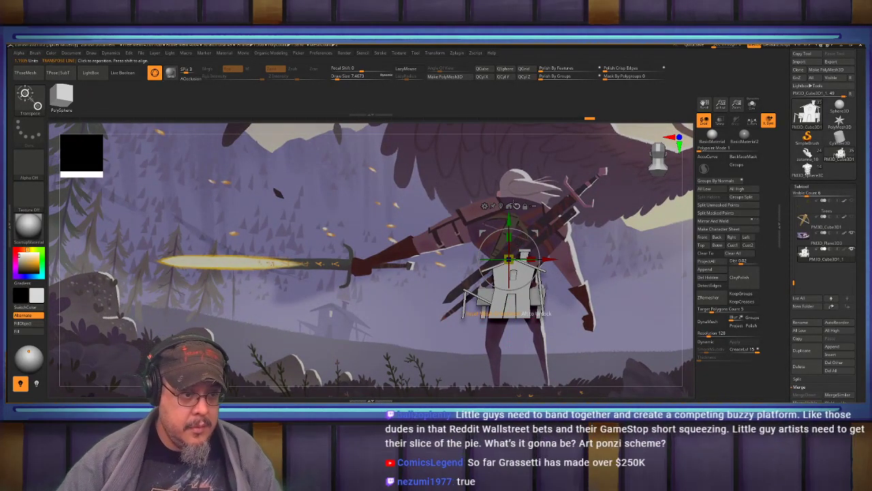
pyautogui.moveTo(545, 281); pyautogui.dragTo(364, 282)
pyautogui.moveTo(328, 240); pyautogui.dragTo(329, 265)
pyautogui.moveTo(436, 290); pyautogui.dragTo(364, 303)
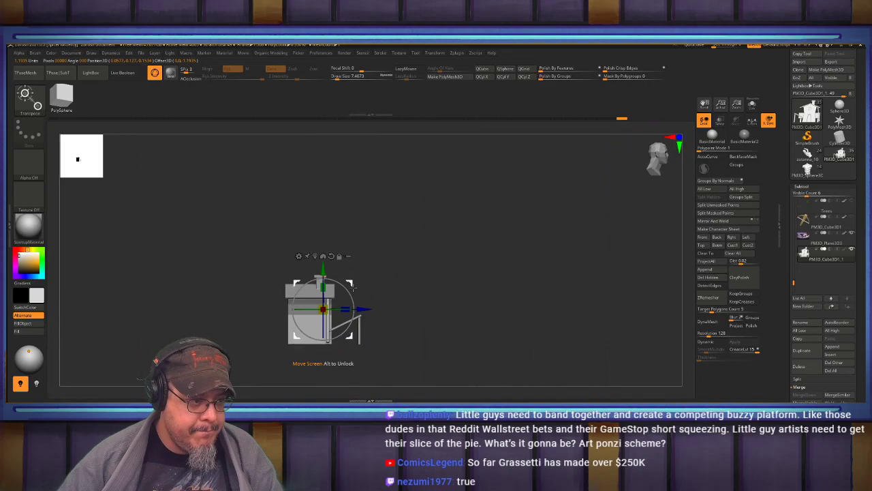
pyautogui.keyDown('alt'); pyautogui.moveTo(422, 293); pyautogui.dragTo(427, 235); pyautogui.keyUp('alt')
pyautogui.keyDown('shift'); pyautogui.click(851, 217); pyautogui.keyUp('shift')
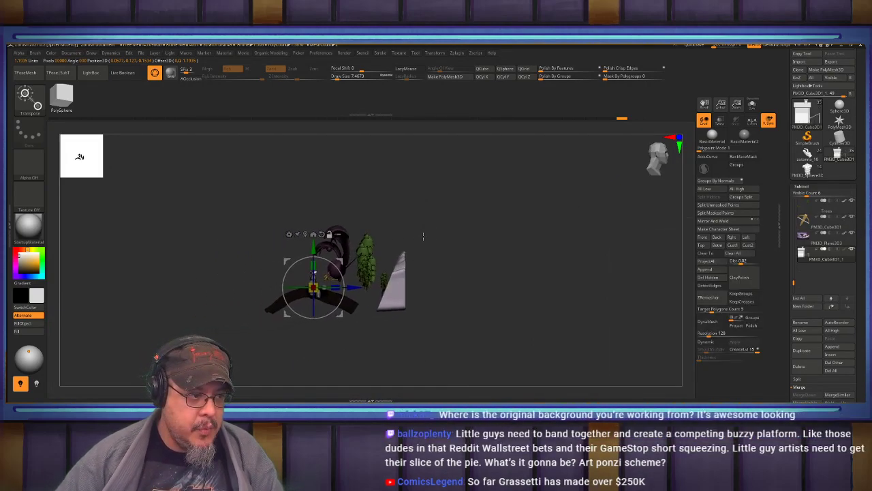
pyautogui.moveTo(353, 287); pyautogui.dragTo(423, 288)
pyautogui.moveTo(465, 255); pyautogui.dragTo(550, 326)
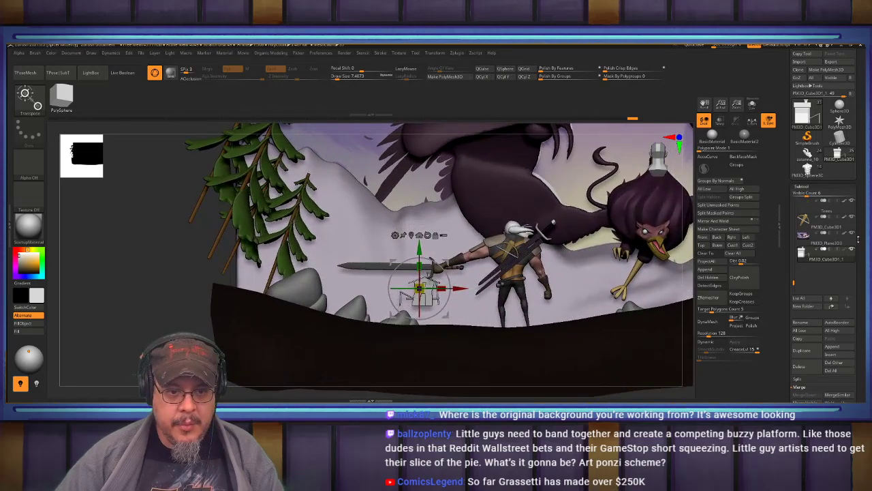
# Hide the Mountains subtool and turn on transparency to reveal the painted house behind the model
pyautogui.moveTo(794, 282); pyautogui.dragTo(795, 267)
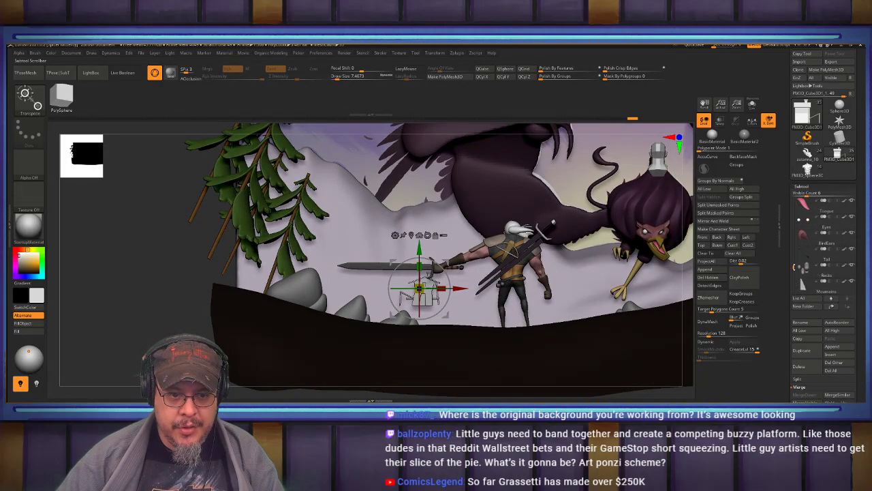
pyautogui.click(818, 278)
pyautogui.click(851, 280)
pyautogui.moveTo(417, 296)
pyautogui.keyDown('alt'); pyautogui.mouseDown()
pyautogui.moveTo(482, 304)
pyautogui.moveTo(480, 342)
pyautogui.moveTo(512, 293)
pyautogui.moveTo(558, 260)
pyautogui.mouseUp(); pyautogui.keyUp('alt')
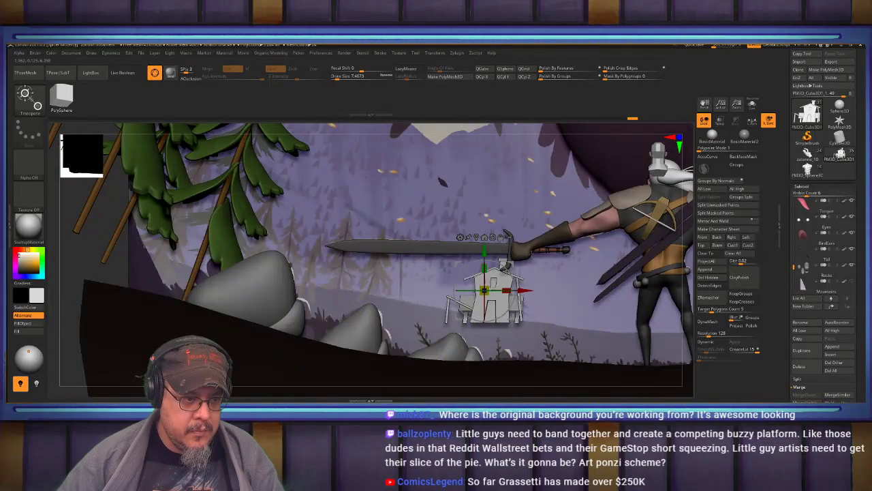
pyautogui.click(720, 121)
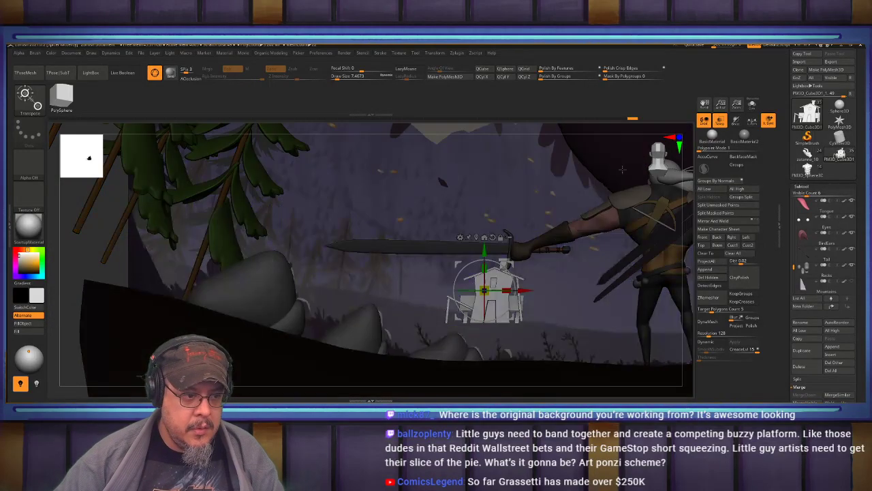
# Scale the house down, turn it to show its side wall and tilt it slightly to match the painted house
pyautogui.keyDown('alt'); pyautogui.moveTo(527, 234); pyautogui.dragTo(494, 276); pyautogui.keyUp('alt')
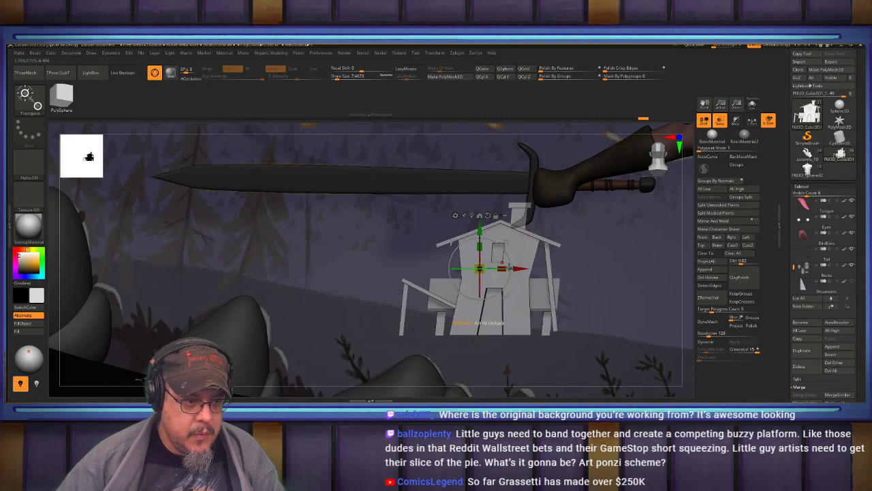
pyautogui.moveTo(479, 269); pyautogui.dragTo(480, 277)
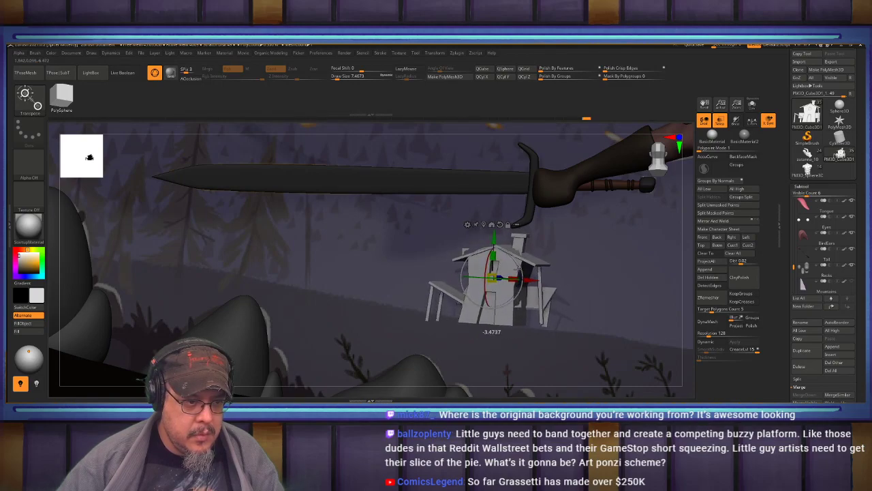
pyautogui.moveTo(517, 257); pyautogui.dragTo(497, 242)
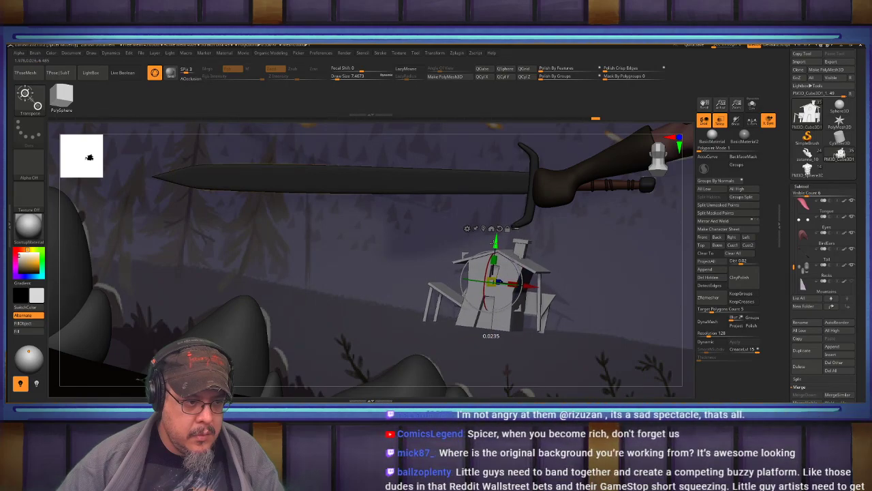
pyautogui.press('q')
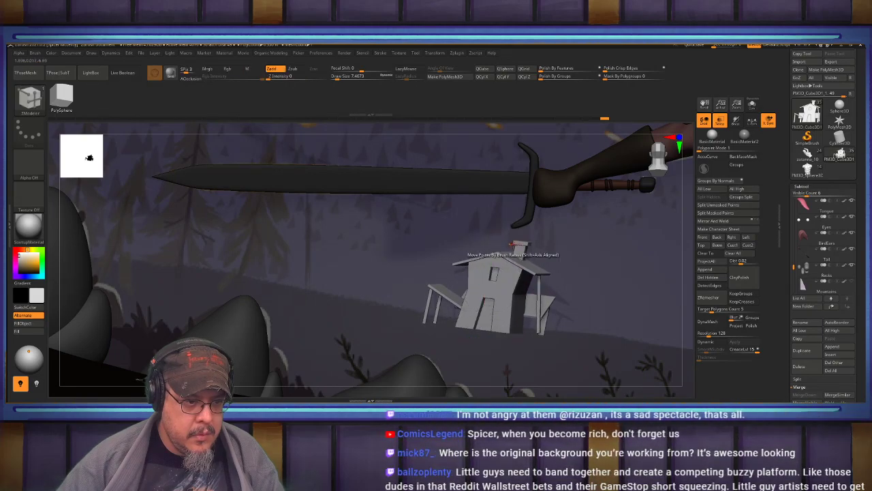
# Turn transparency off and push the house farther back in depth, behind the trees
pyautogui.moveTo(534, 251)
pyautogui.mouseDown(button='right')
pyautogui.moveTo(470, 269)
pyautogui.moveTo(534, 250)
pyautogui.moveTo(530, 259)
pyautogui.moveTo(487, 243)
pyautogui.mouseUp(button='right')
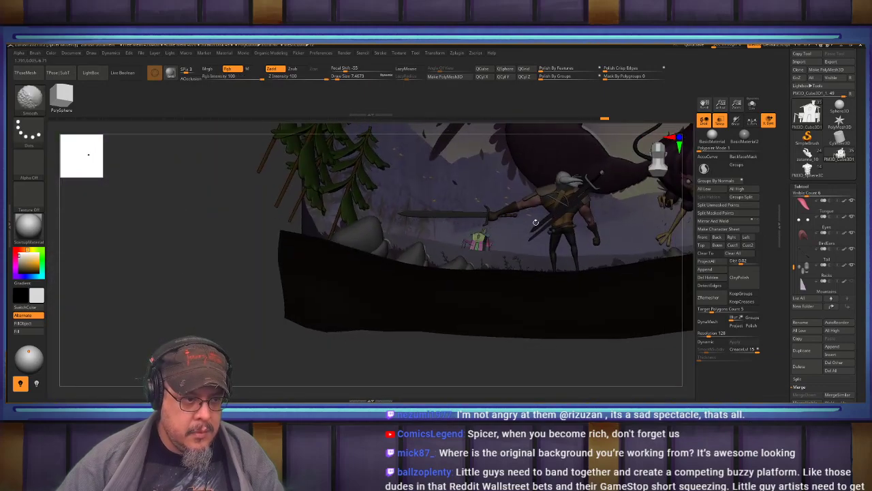
pyautogui.click(724, 122)
pyautogui.keyDown('alt'); pyautogui.moveTo(512, 216); pyautogui.dragTo(494, 228, button='right'); pyautogui.keyUp('alt')
pyautogui.moveTo(430, 264); pyautogui.dragTo(480, 281, button='right')
pyautogui.press('w')
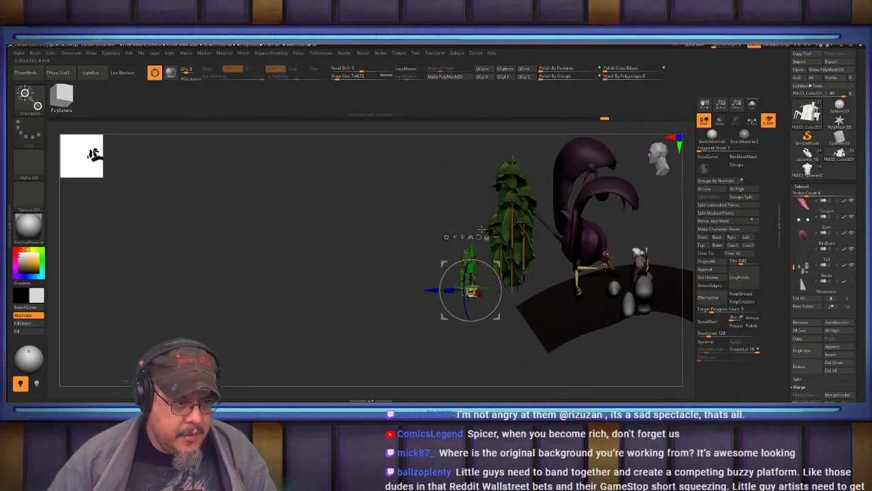
pyautogui.moveTo(434, 290); pyautogui.dragTo(408, 289)
pyautogui.press('q')
pyautogui.moveTo(493, 254)
pyautogui.mouseDown(button='right')
pyautogui.moveTo(461, 252)
pyautogui.moveTo(458, 228)
pyautogui.moveTo(469, 276)
pyautogui.moveTo(429, 279)
pyautogui.moveTo(505, 275)
pyautogui.moveTo(481, 280)
pyautogui.moveTo(461, 262)
pyautogui.moveTo(460, 225)
pyautogui.mouseUp(button='right')
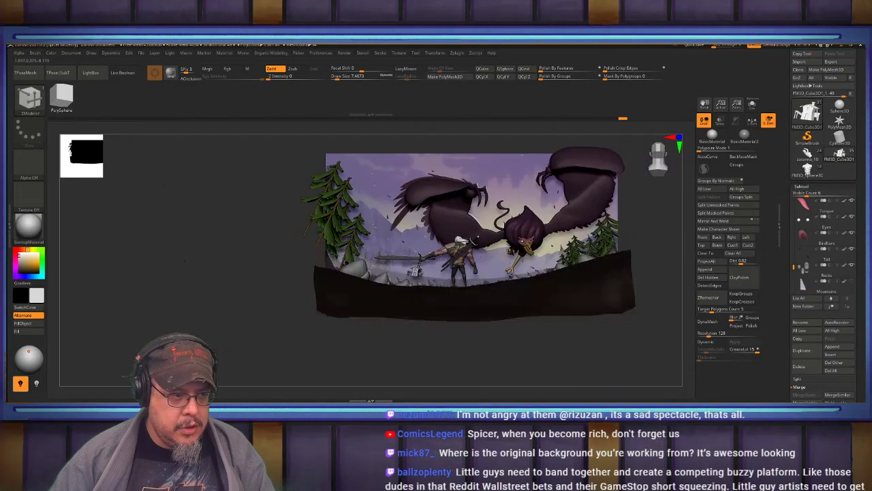
# Duplicate the Ground subtool and move the copy back so it sits behind the original, under the house
pyautogui.keyDown('alt'); pyautogui.click(502, 295); pyautogui.keyUp('alt')
pyautogui.moveTo(502, 295); pyautogui.dragTo(560, 273, button='right')
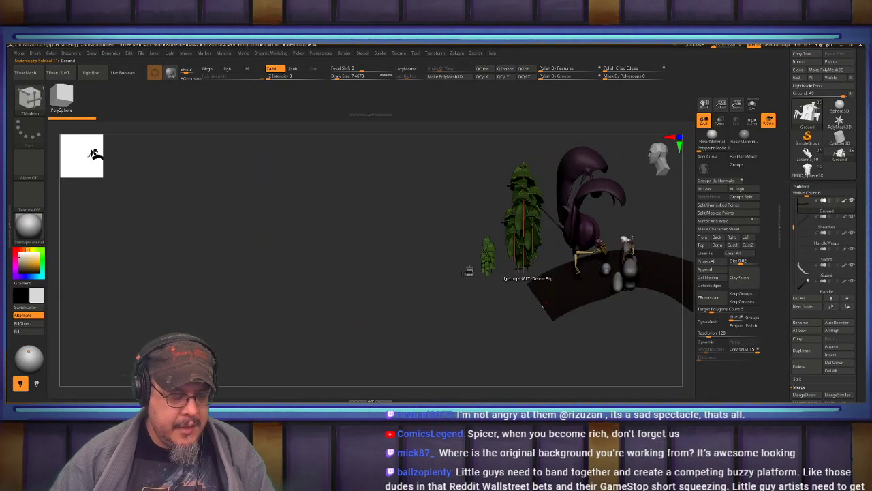
pyautogui.hotkey('ctrl', 'shift', 'd')
pyautogui.press('w')
pyautogui.moveTo(673, 272); pyautogui.dragTo(501, 271)
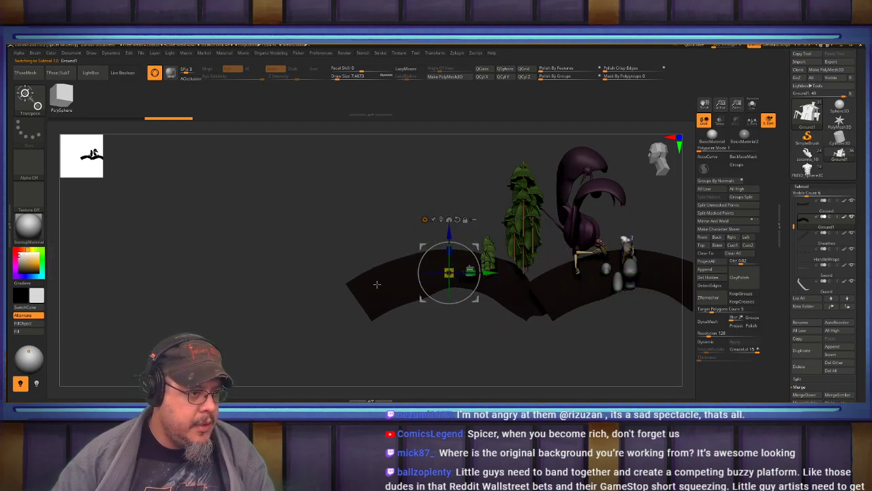
# Pick a muted reddish brown and fill the ground copy with it
pyautogui.press('c')
pyautogui.click(24, 264)
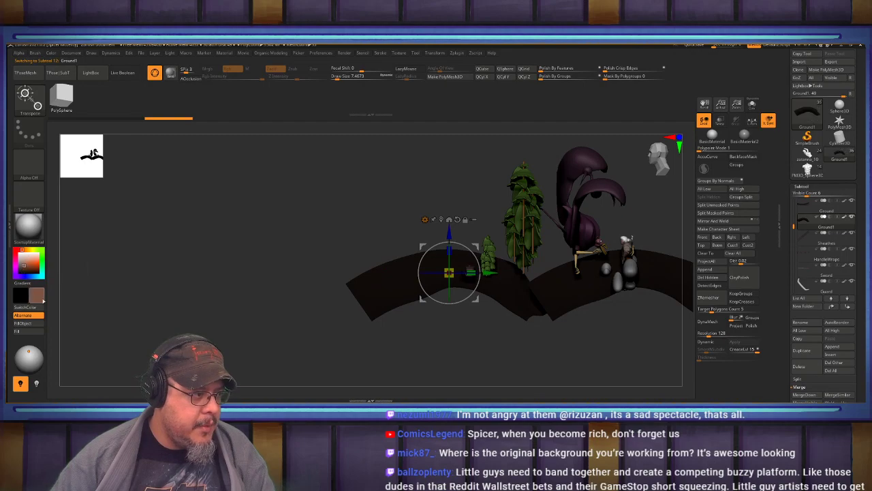
pyautogui.click(36, 326)
# Adjust the brown ground copy from the front so it rises just above the foreground ground behind the warrior
pyautogui.moveTo(299, 263); pyautogui.dragTo(484, 300)
pyautogui.moveTo(488, 195); pyautogui.dragTo(511, 206)
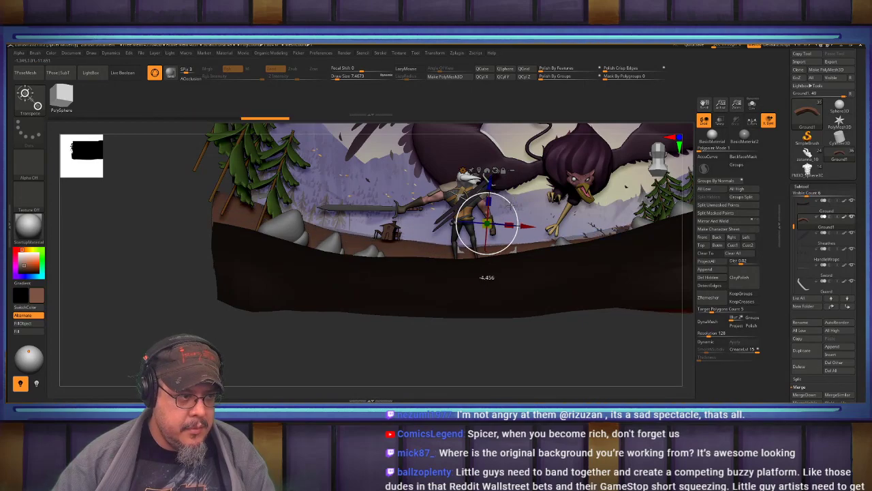
pyautogui.keyDown('alt'); pyautogui.moveTo(567, 192); pyautogui.dragTo(407, 244); pyautogui.keyUp('alt')
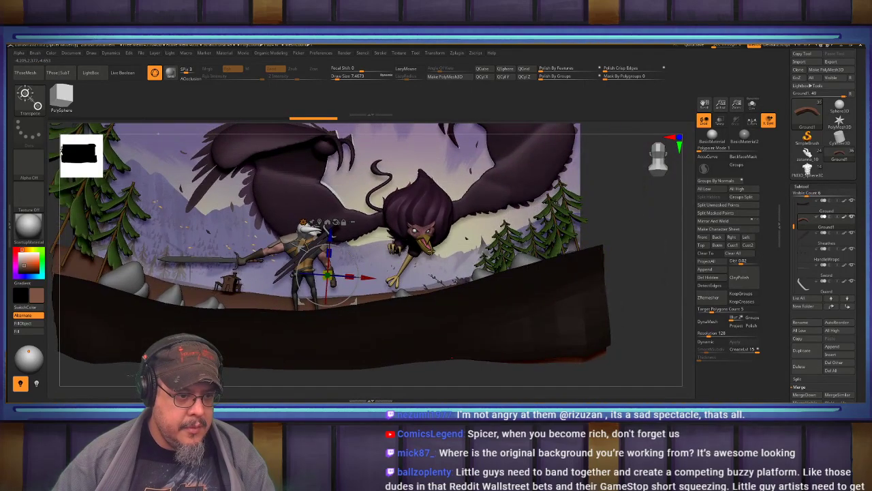
# Reshape the right-hand slope of the brown ground copy with the Move brush at a reduced brush size
pyautogui.press('q')
pyautogui.keyDown('ctrl'); pyautogui.moveTo(443, 252); pyautogui.dragTo(477, 281, button='right'); pyautogui.keyUp('ctrl')
pyautogui.press('b')
pyautogui.press('m')
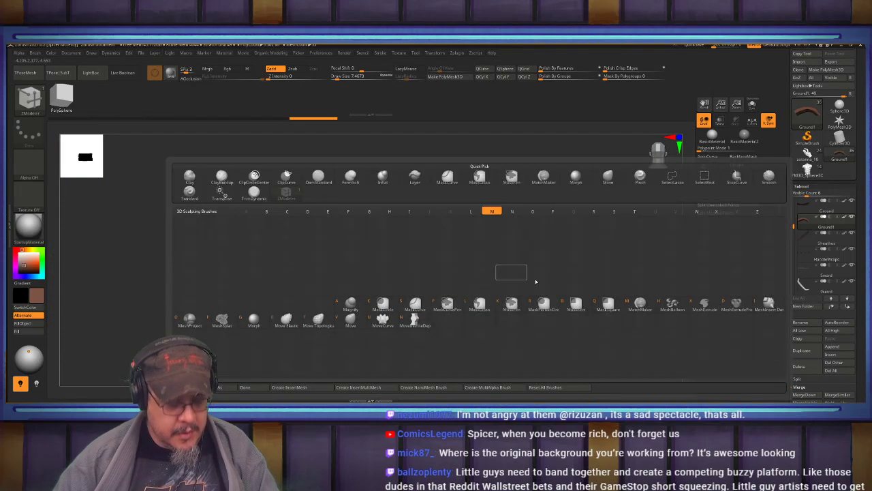
pyautogui.press('v')
pyautogui.press('s')
pyautogui.moveTo(636, 284); pyautogui.dragTo(634, 281)
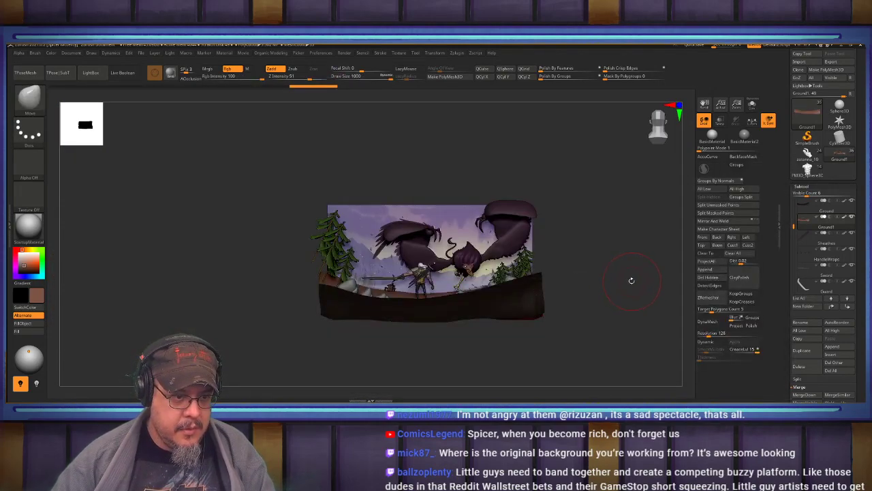
pyautogui.press('space')
pyautogui.click(615, 278)
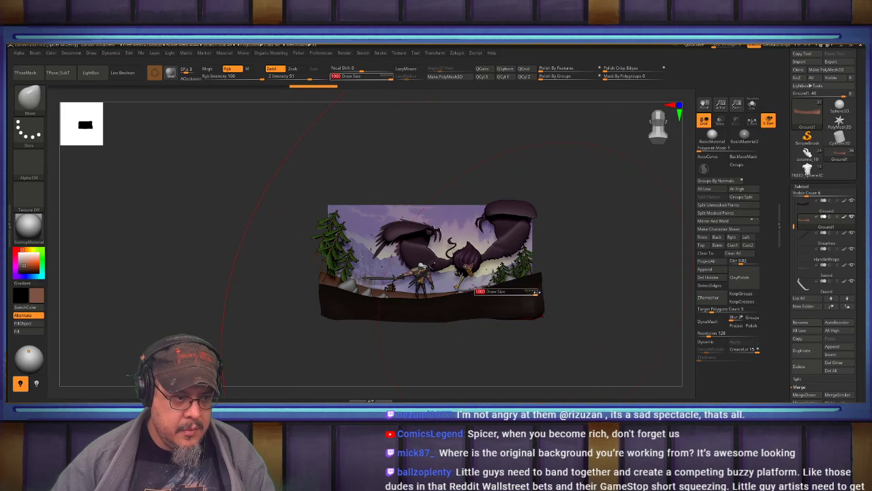
pyautogui.press('s')
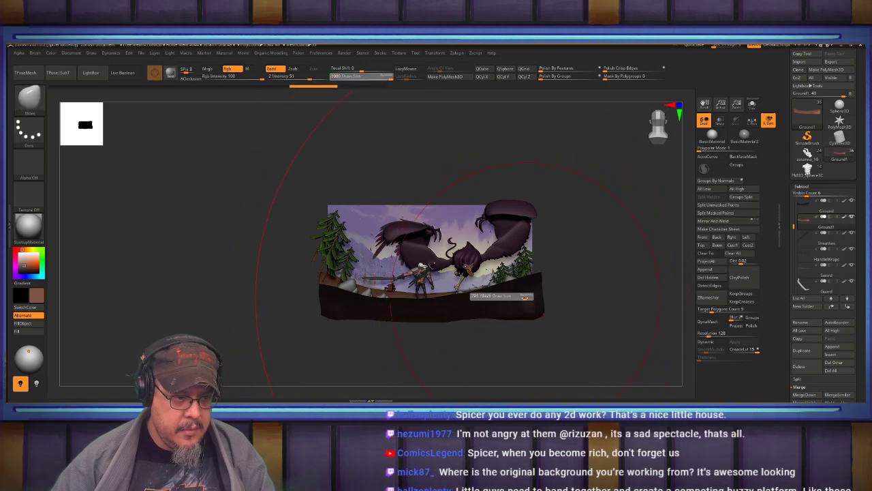
pyautogui.click(505, 297)
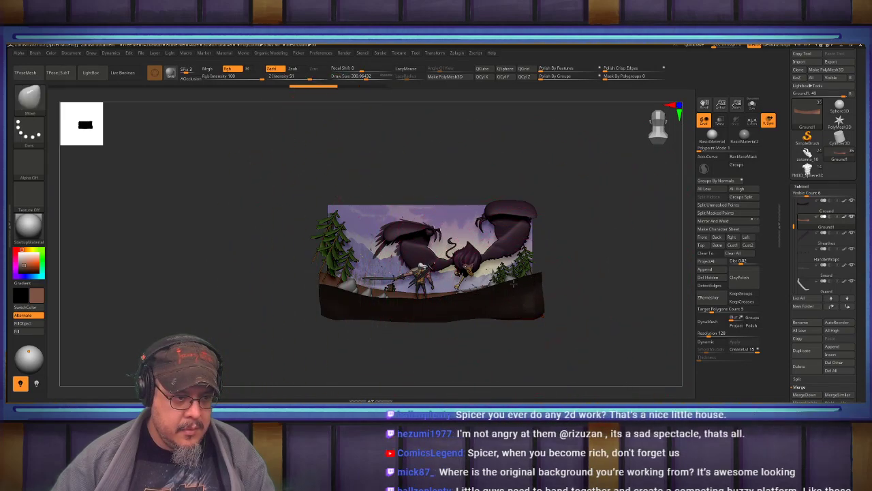
pyautogui.moveTo(630, 289)
pyautogui.mouseDown()
pyautogui.moveTo(528, 274)
pyautogui.moveTo(568, 263)
pyautogui.mouseUp()
pyautogui.moveTo(511, 273); pyautogui.dragTo(408, 275)
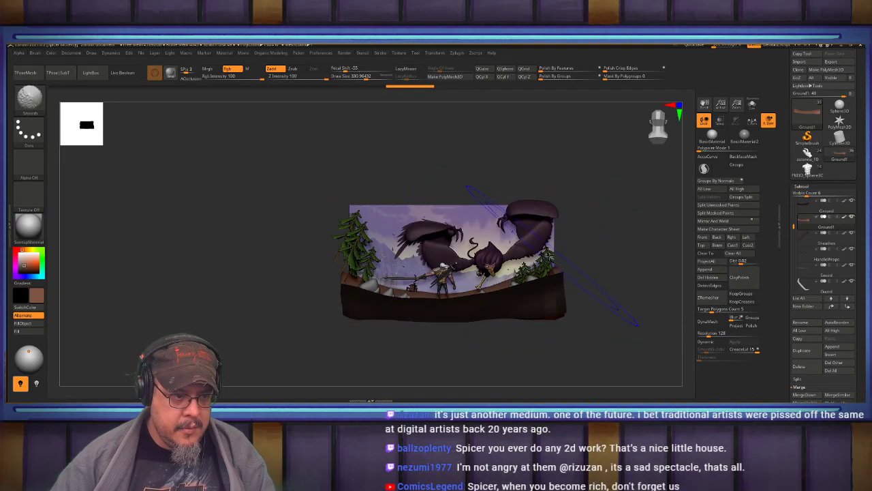
# Refine the brown ground copy around the house with a smaller Move brush so its surface meets the house base
pyautogui.keyDown('alt'); pyautogui.moveTo(526, 276); pyautogui.dragTo(485, 280, button='right'); pyautogui.keyUp('alt')
pyautogui.keyDown('alt'); pyautogui.moveTo(341, 245); pyautogui.dragTo(547, 264, button='right'); pyautogui.keyUp('alt')
pyautogui.press('s')
pyautogui.moveTo(543, 260); pyautogui.dragTo(537, 259)
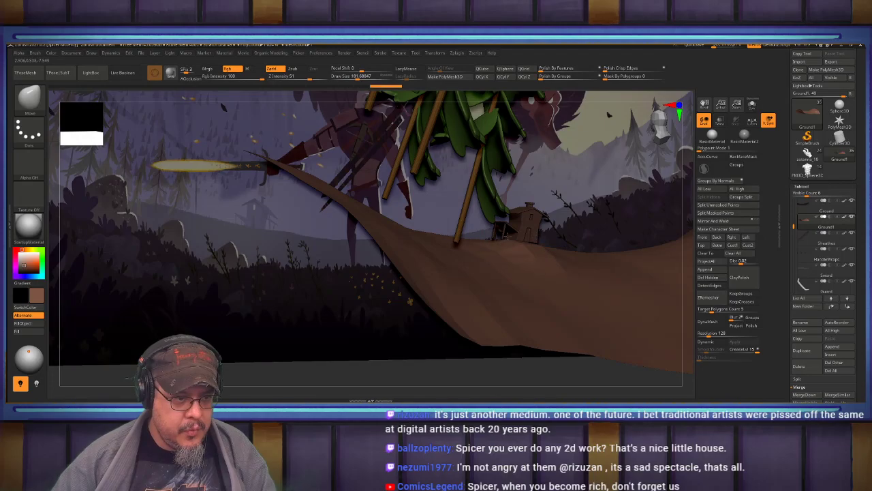
pyautogui.moveTo(557, 242)
pyautogui.mouseDown(button='right')
pyautogui.moveTo(470, 272)
pyautogui.moveTo(436, 300)
pyautogui.moveTo(382, 273)
pyautogui.moveTo(426, 259)
pyautogui.moveTo(470, 273)
pyautogui.mouseUp(button='right')
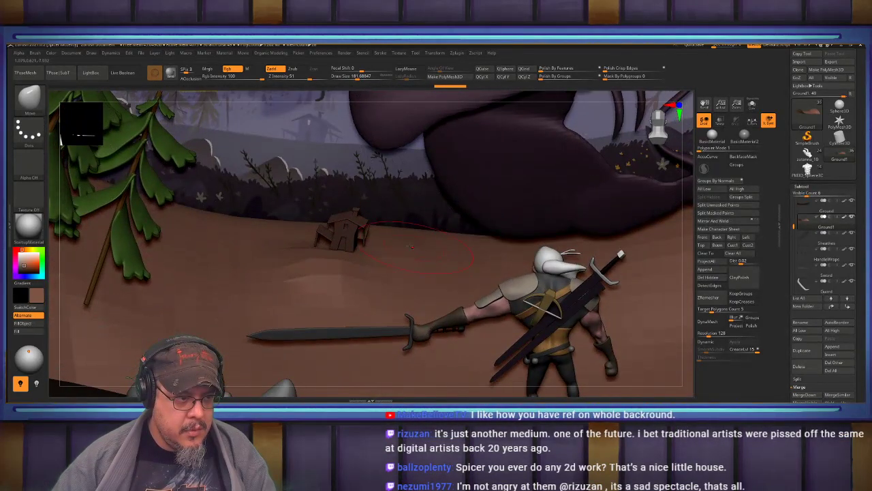
pyautogui.moveTo(375, 239); pyautogui.dragTo(378, 244)
pyautogui.moveTo(395, 254)
pyautogui.mouseDown(button='right')
pyautogui.moveTo(361, 273)
pyautogui.moveTo(333, 240)
pyautogui.moveTo(409, 266)
pyautogui.mouseUp(button='right')
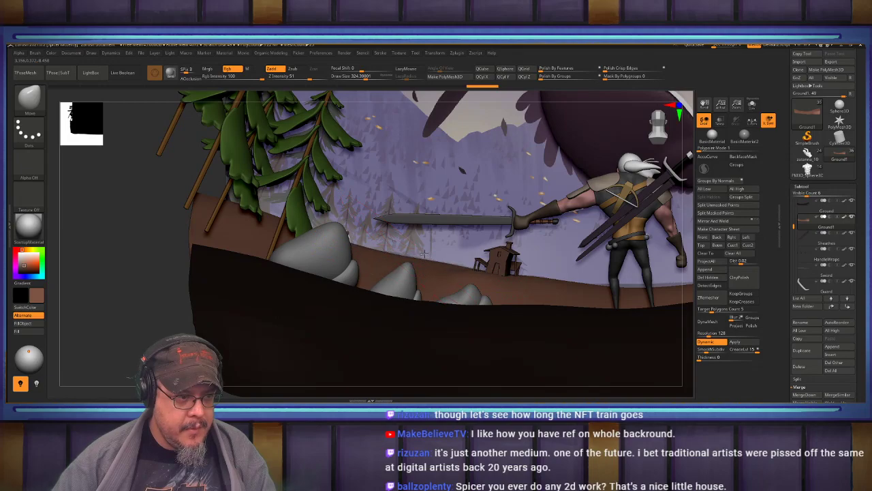
# Select the house subtool and fill it with a lighter muted reddish brown
pyautogui.moveTo(423, 266); pyautogui.dragTo(470, 272, button='right')
pyautogui.keyDown('alt'); pyautogui.click(470, 274); pyautogui.keyUp('alt')
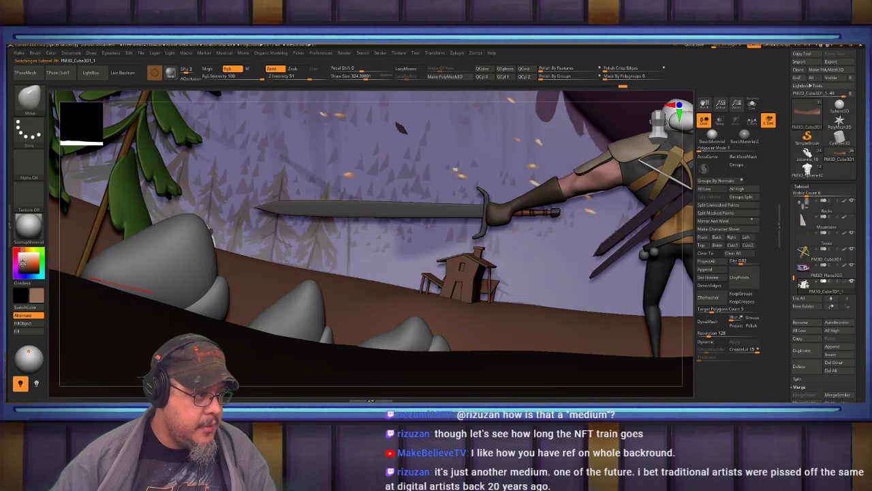
pyautogui.click(26, 323)
pyautogui.moveTo(409, 307)
pyautogui.keyDown('ctrl'); pyautogui.mouseDown(button='right')
pyautogui.moveTo(470, 256)
pyautogui.moveTo(417, 257)
pyautogui.moveTo(411, 238)
pyautogui.mouseUp(button='right'); pyautogui.keyUp('ctrl')
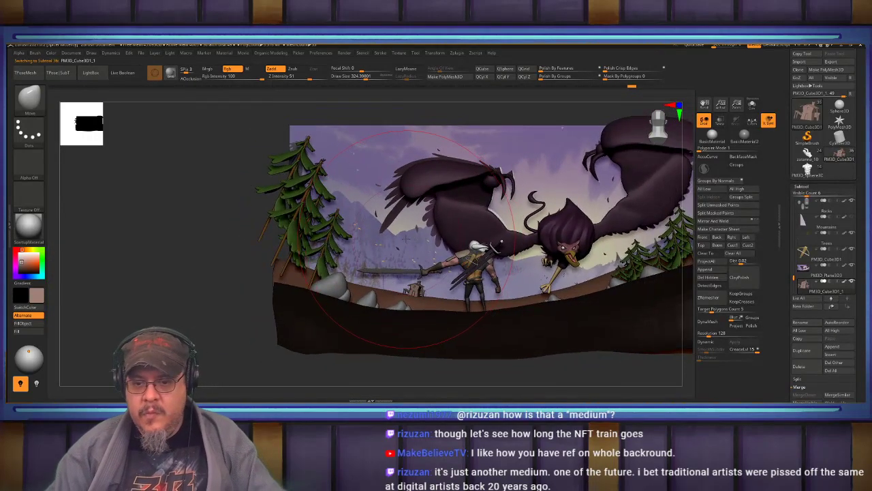
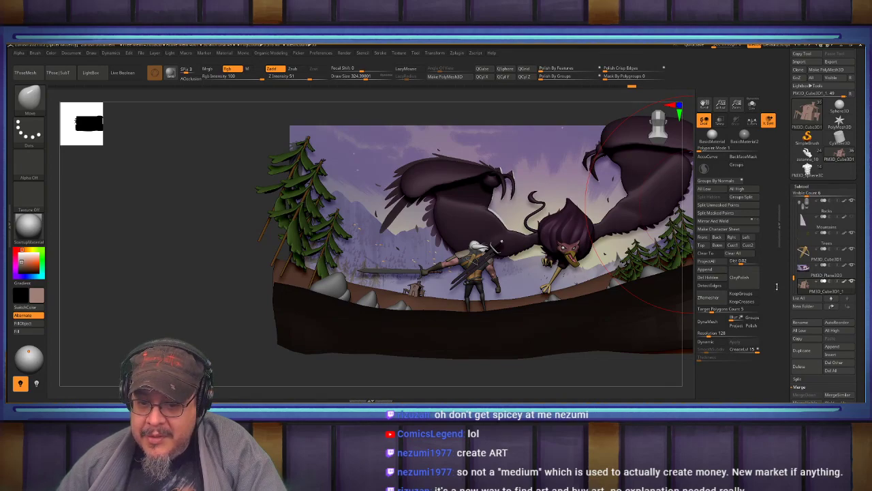
# Isolate the small pine in the Trees subtool from the side by masking off the other trees
pyautogui.press('space')
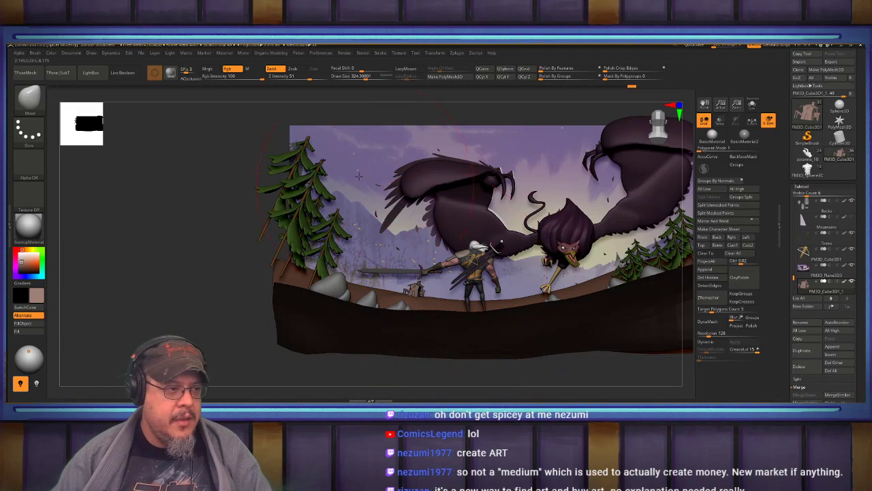
pyautogui.keyDown('alt'); pyautogui.click(305, 213); pyautogui.keyUp('alt')
pyautogui.press('shift')
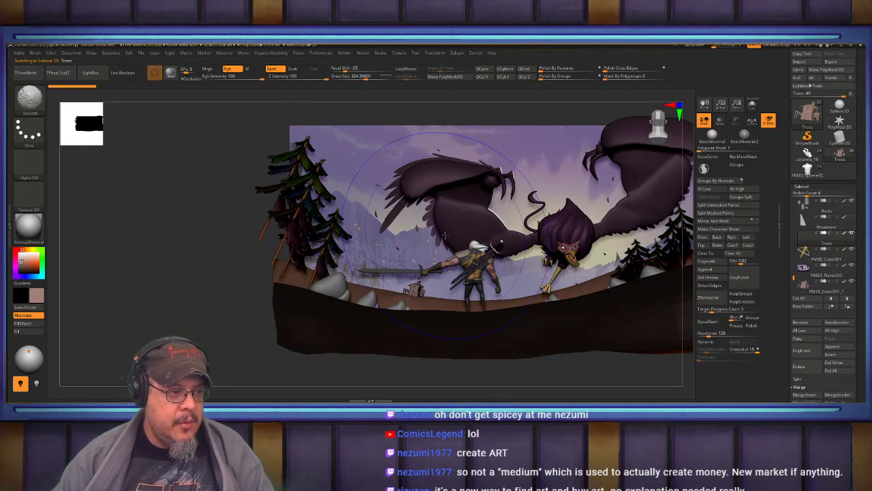
pyautogui.hotkey('shift', 'f')
pyautogui.keyDown('ctrl'); pyautogui.moveTo(445, 235); pyautogui.dragTo(445, 171, button='right'); pyautogui.keyUp('ctrl')
pyautogui.keyDown('ctrl'); pyautogui.moveTo(449, 161); pyautogui.dragTo(523, 325); pyautogui.keyUp('ctrl')
pyautogui.keyDown('ctrl'); pyautogui.moveTo(514, 328); pyautogui.dragTo(579, 287, button='right'); pyautogui.keyUp('ctrl')
pyautogui.press('w')
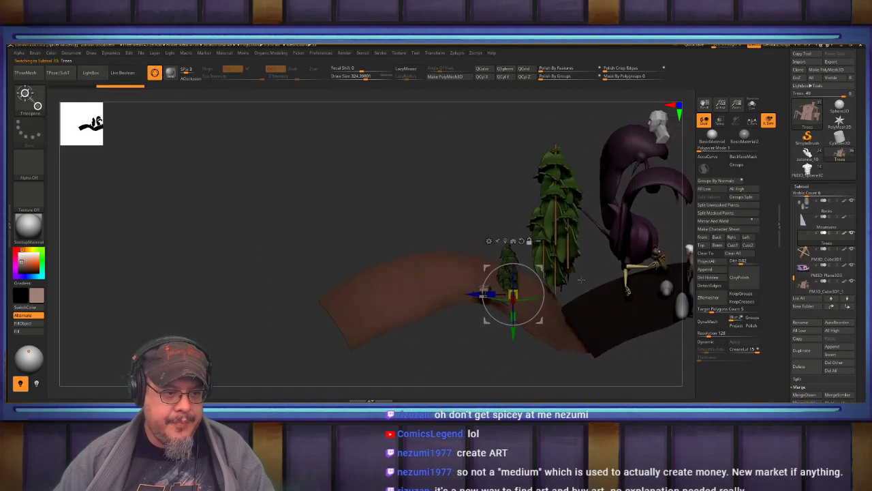
pyautogui.keyDown('ctrl'); pyautogui.moveTo(471, 208); pyautogui.dragTo(479, 208, button='right'); pyautogui.keyUp('ctrl')
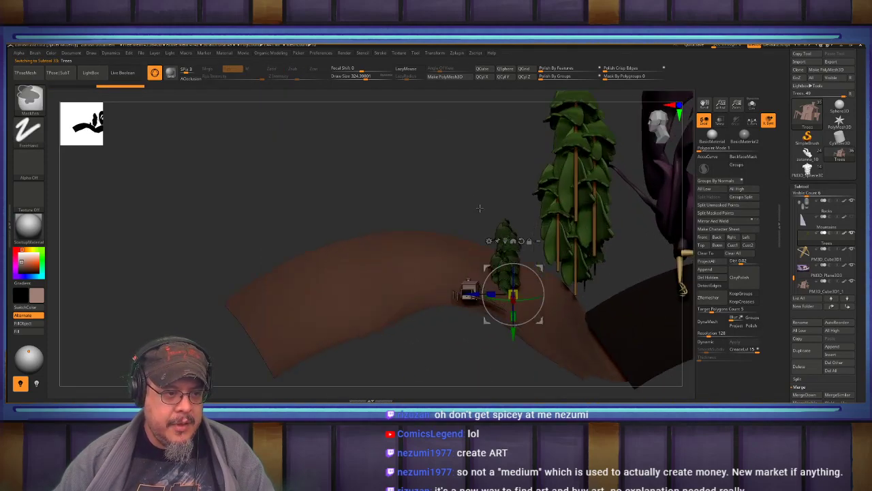
pyautogui.keyDown('ctrl'); pyautogui.moveTo(428, 169); pyautogui.dragTo(529, 335); pyautogui.keyUp('ctrl')
# Move the unmasked small pine across the scene and back in depth over the rear brown ground
pyautogui.moveTo(609, 293); pyautogui.dragTo(564, 290, button='right')
pyautogui.moveTo(439, 271); pyautogui.dragTo(598, 236, button='right')
pyautogui.moveTo(586, 290); pyautogui.dragTo(298, 290)
pyautogui.moveTo(321, 258); pyautogui.dragTo(107, 265)
pyautogui.moveTo(216, 263); pyautogui.dragTo(198, 261)
pyautogui.moveTo(198, 261); pyautogui.dragTo(370, 300, button='right')
pyautogui.moveTo(368, 300); pyautogui.dragTo(232, 320)
pyautogui.moveTo(232, 286); pyautogui.dragTo(232, 294)
# Raise and resize the small pine so it stands behind the rocks beside the house, and clear the mask
pyautogui.press('q')
pyautogui.moveTo(238, 295)
pyautogui.mouseDown(button='right')
pyautogui.moveTo(368, 315)
pyautogui.moveTo(446, 308)
pyautogui.moveTo(409, 307)
pyautogui.moveTo(451, 291)
pyautogui.mouseUp(button='right')
pyautogui.press('w')
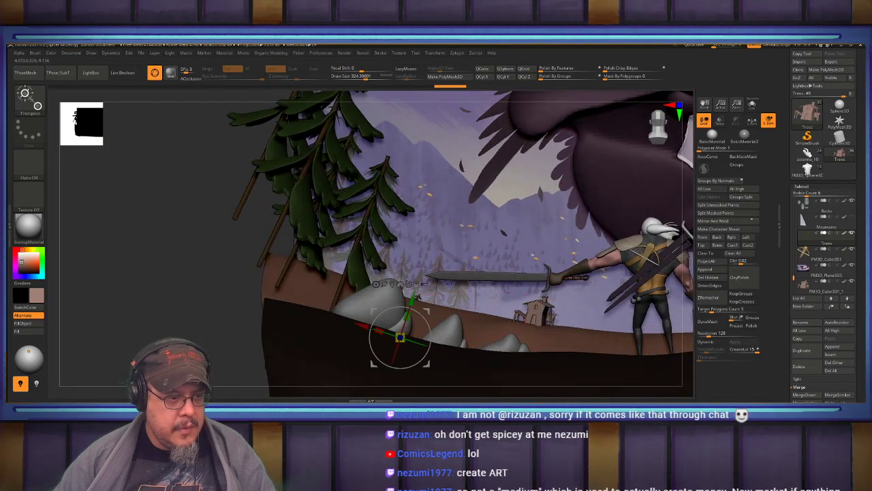
pyautogui.moveTo(414, 297); pyautogui.dragTo(419, 285)
pyautogui.moveTo(405, 324)
pyautogui.mouseDown()
pyautogui.moveTo(408, 317)
pyautogui.moveTo(405, 326)
pyautogui.mouseUp()
pyautogui.moveTo(430, 298)
pyautogui.mouseDown()
pyautogui.moveTo(442, 294)
pyautogui.moveTo(438, 309)
pyautogui.mouseUp()
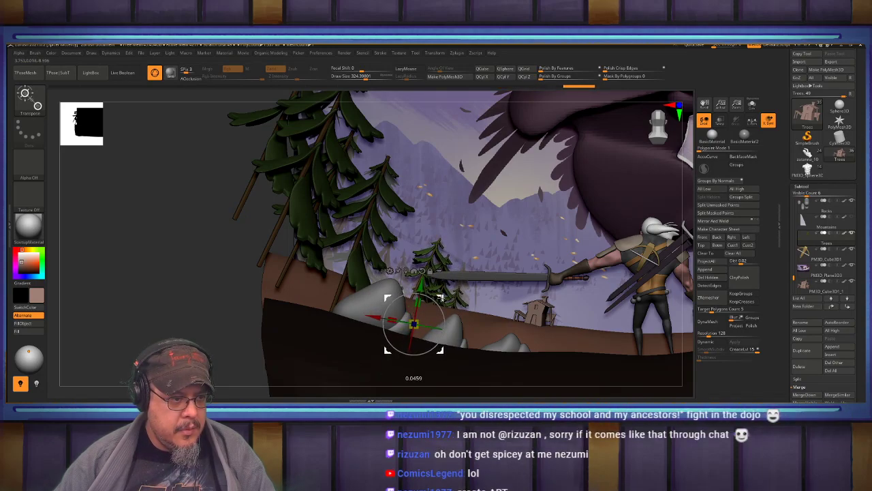
pyautogui.press('q')
pyautogui.keyDown('ctrl'); pyautogui.moveTo(539, 317); pyautogui.dragTo(468, 320, button='right'); pyautogui.keyUp('ctrl')
pyautogui.keyDown('ctrl'); pyautogui.click(487, 355); pyautogui.keyUp('ctrl')
pyautogui.keyDown('ctrl'); pyautogui.moveTo(486, 355); pyautogui.dragTo(419, 367); pyautogui.keyUp('ctrl')
# Select the foreground Ground subtool and fill it with a dark reddish brown
pyautogui.press('f')
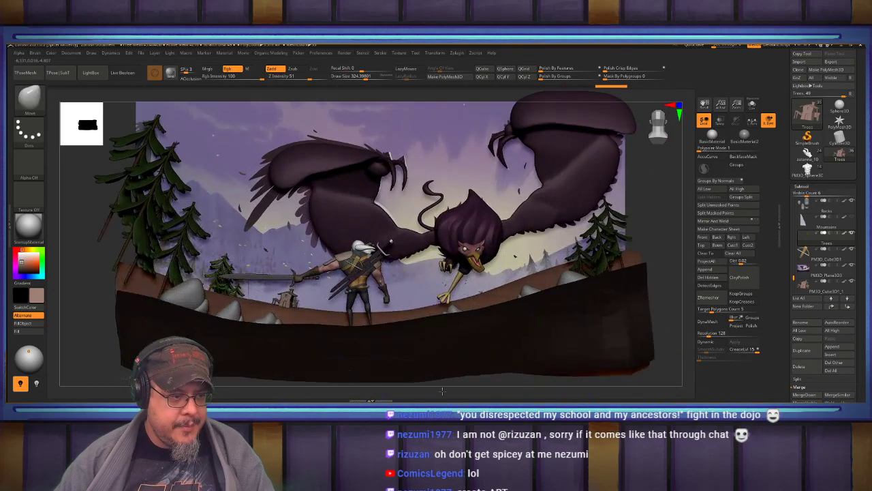
pyautogui.moveTo(416, 395)
pyautogui.keyDown('alt'); pyautogui.mouseDown(button='right')
pyautogui.moveTo(526, 386)
pyautogui.moveTo(558, 397)
pyautogui.moveTo(542, 383)
pyautogui.mouseUp(button='right'); pyautogui.keyUp('alt')
pyautogui.keyDown('alt'); pyautogui.click(532, 287); pyautogui.keyUp('alt')
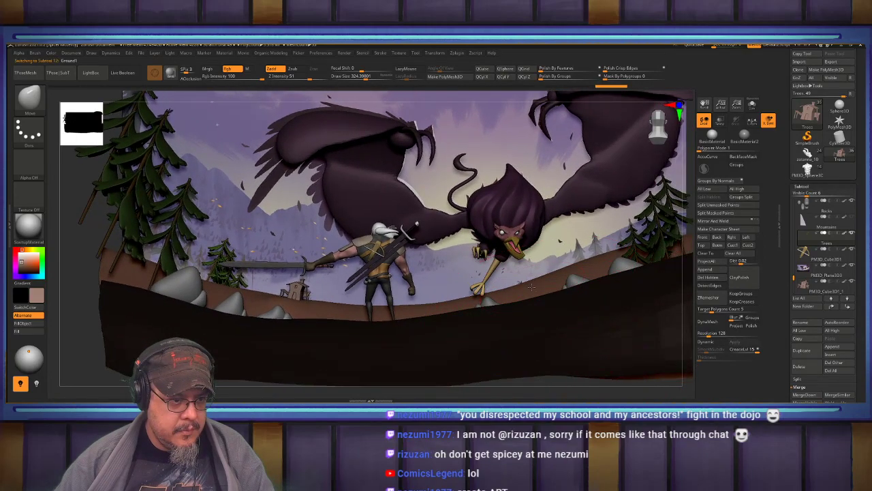
pyautogui.keyDown('alt'); pyautogui.click(536, 329); pyautogui.keyUp('alt')
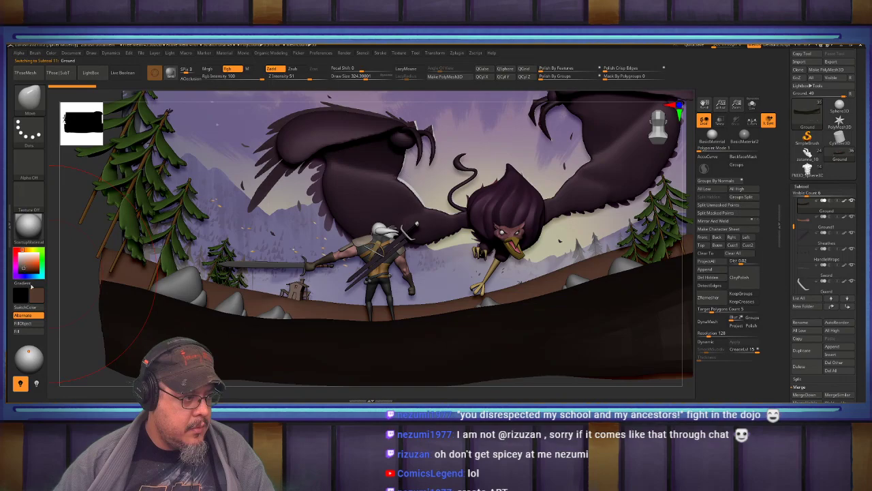
pyautogui.click(34, 323)
pyautogui.moveTo(499, 343)
pyautogui.keyDown('ctrl'); pyautogui.mouseDown(button='right')
pyautogui.moveTo(560, 349)
pyautogui.moveTo(481, 339)
pyautogui.moveTo(508, 302)
pyautogui.moveTo(510, 342)
pyautogui.mouseUp(button='right'); pyautogui.keyUp('ctrl')
pyautogui.keyDown('alt'); pyautogui.moveTo(444, 319); pyautogui.dragTo(523, 302, button='right'); pyautogui.keyUp('alt')
pyautogui.moveTo(408, 318)
pyautogui.keyDown('alt'); pyautogui.mouseDown(button='right')
pyautogui.moveTo(483, 300)
pyautogui.moveTo(436, 285)
pyautogui.moveTo(437, 276)
pyautogui.moveTo(463, 291)
pyautogui.mouseUp(button='right'); pyautogui.keyUp('alt')
pyautogui.keyDown('alt'); pyautogui.moveTo(369, 301); pyautogui.dragTo(222, 329, button='right'); pyautogui.keyUp('alt')
pyautogui.moveTo(563, 300); pyautogui.dragTo(511, 293, button='right')
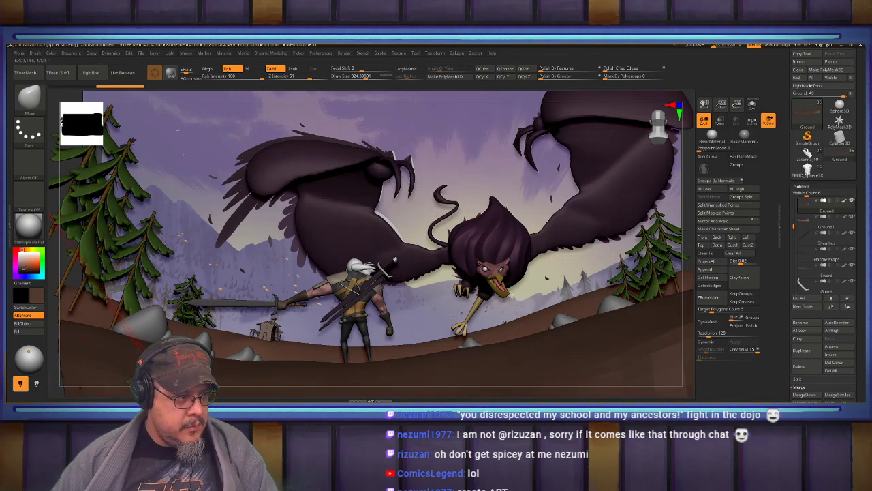
# Try to lower the left-hand group of pines together by masking the Trees subtool and moving it down
pyautogui.press('w')
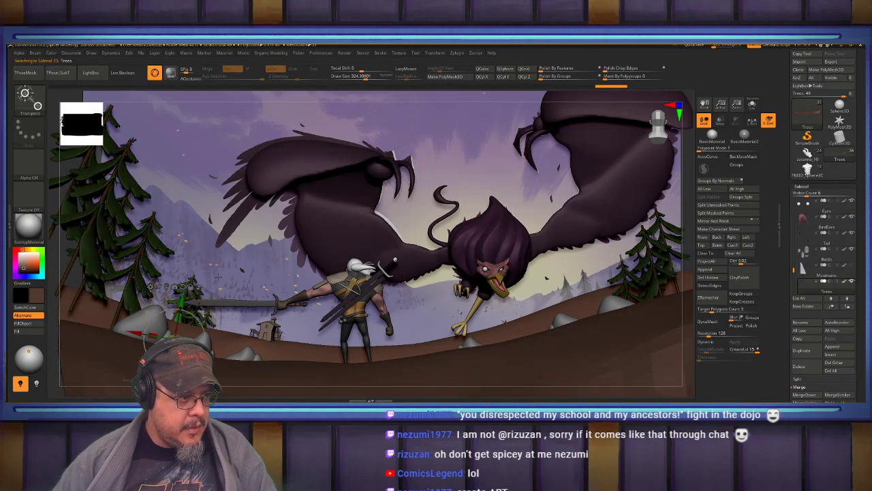
pyautogui.keyDown('ctrl'); pyautogui.moveTo(297, 271); pyautogui.dragTo(385, 220, button='right'); pyautogui.keyUp('ctrl')
pyautogui.keyDown('ctrl'); pyautogui.moveTo(251, 155); pyautogui.dragTo(392, 380); pyautogui.keyUp('ctrl')
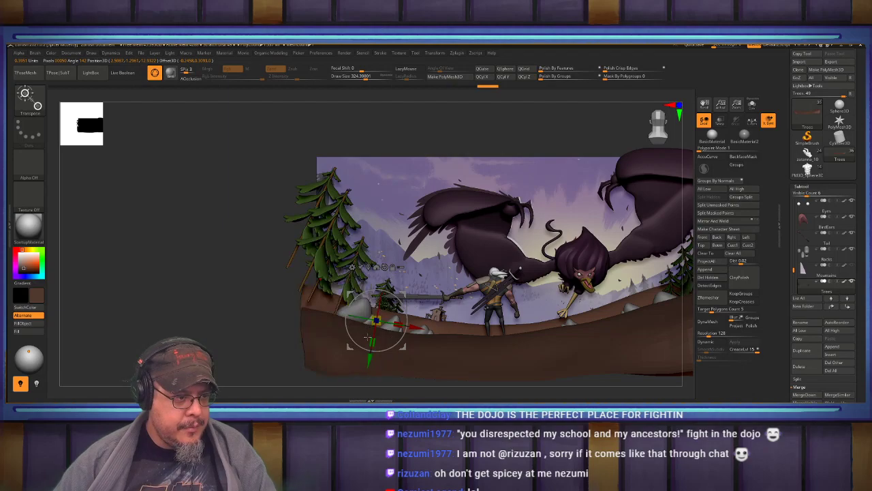
pyautogui.moveTo(372, 342); pyautogui.dragTo(365, 383)
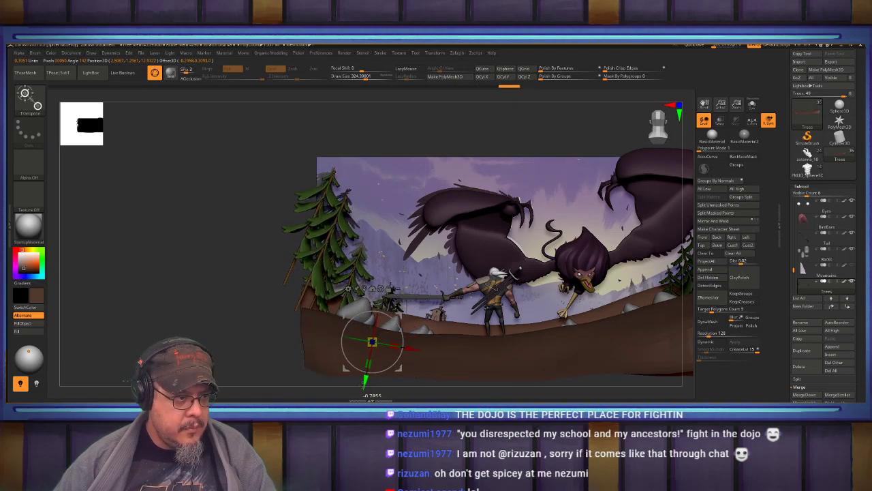
pyautogui.press('q')
pyautogui.moveTo(497, 211)
pyautogui.keyDown('alt'); pyautogui.mouseDown(button='right')
pyautogui.moveTo(396, 213)
pyautogui.moveTo(442, 348)
pyautogui.mouseUp(button='right'); pyautogui.keyUp('alt')
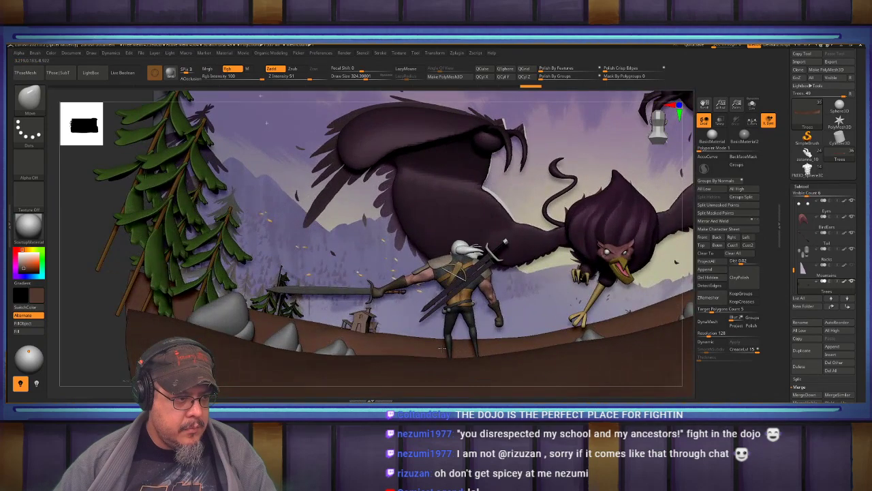
# Undo the last move of the left-hand pines
pyautogui.hotkey('shift', 'f')
pyautogui.hotkey('shift', 'f')
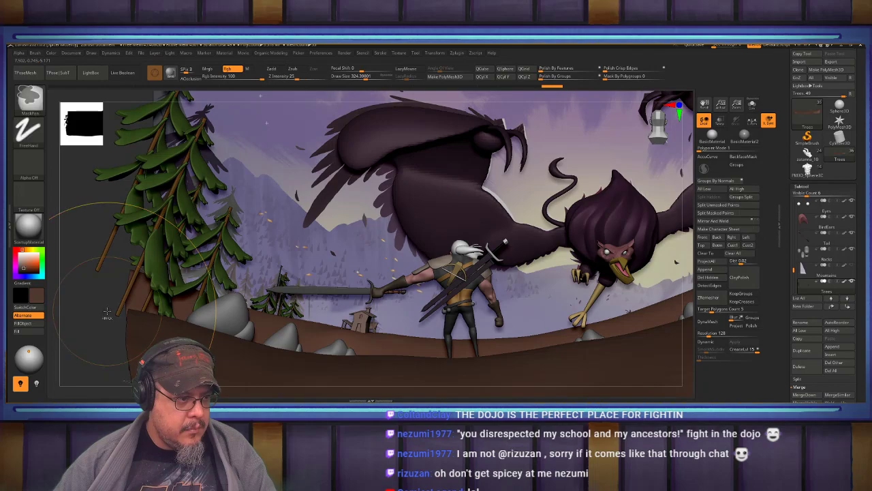
pyautogui.hotkey('ctrl', 'z')
pyautogui.hotkey('ctrl', 'z')
pyautogui.hotkey('ctrl', 'shift', 'z')
pyautogui.hotkey('ctrl', 'shift', 'z')
pyautogui.hotkey('ctrl', 'shift', 'z')
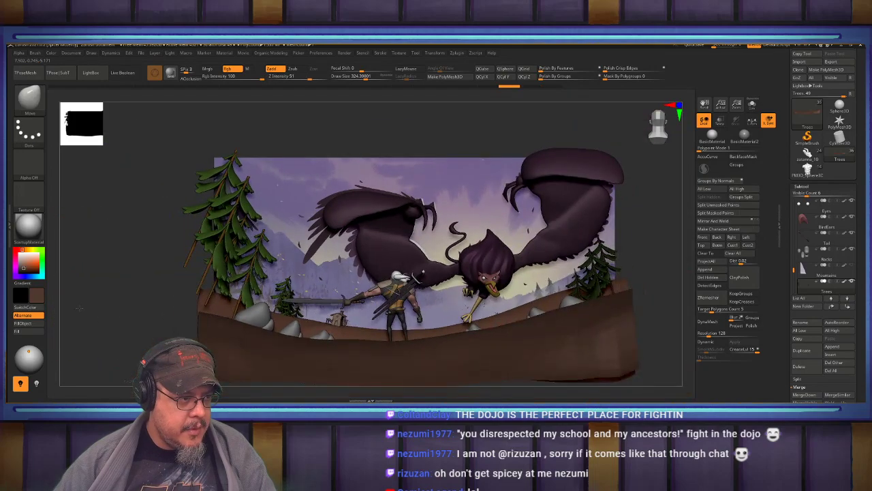
# Isolate the large pines at the scene's left edge with a mask and lower them into the ground
pyautogui.keyDown('ctrl'); pyautogui.moveTo(136, 98); pyautogui.dragTo(245, 372); pyautogui.keyUp('ctrl')
pyautogui.keyDown('ctrl'); pyautogui.click(144, 266); pyautogui.keyUp('ctrl')
pyautogui.moveTo(143, 267); pyautogui.dragTo(156, 265)
pyautogui.press('w')
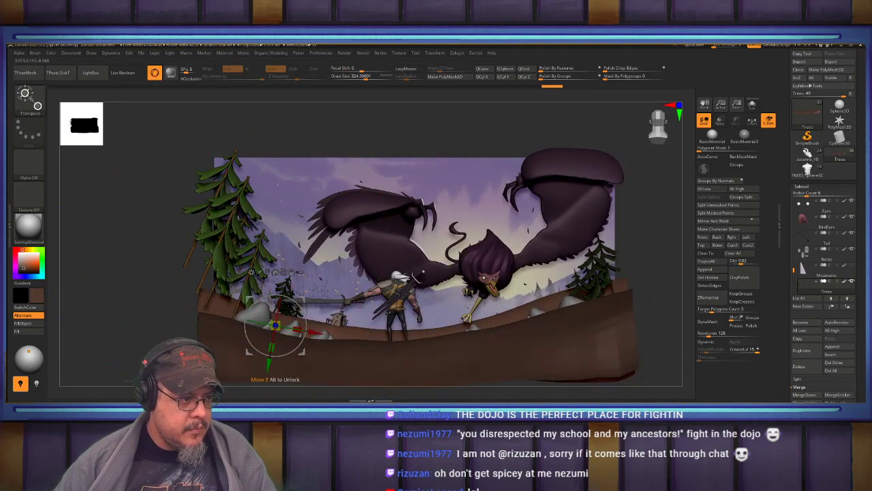
pyautogui.moveTo(272, 347); pyautogui.dragTo(264, 387)
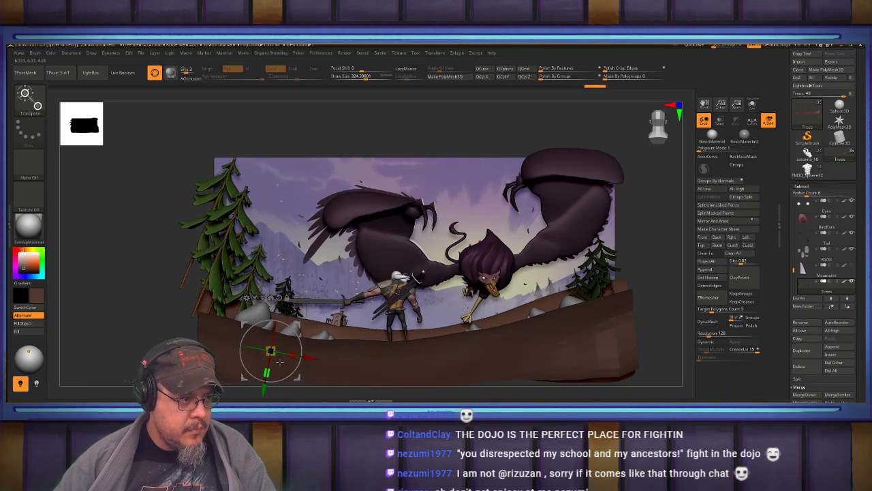
pyautogui.press('q')
# Examine the overall composition, then the warrior's pose and legs up close against the painted reference
pyautogui.moveTo(402, 299)
pyautogui.keyDown('ctrl'); pyautogui.mouseDown(button='right')
pyautogui.moveTo(411, 345)
pyautogui.moveTo(319, 331)
pyautogui.mouseUp(button='right'); pyautogui.keyUp('ctrl')
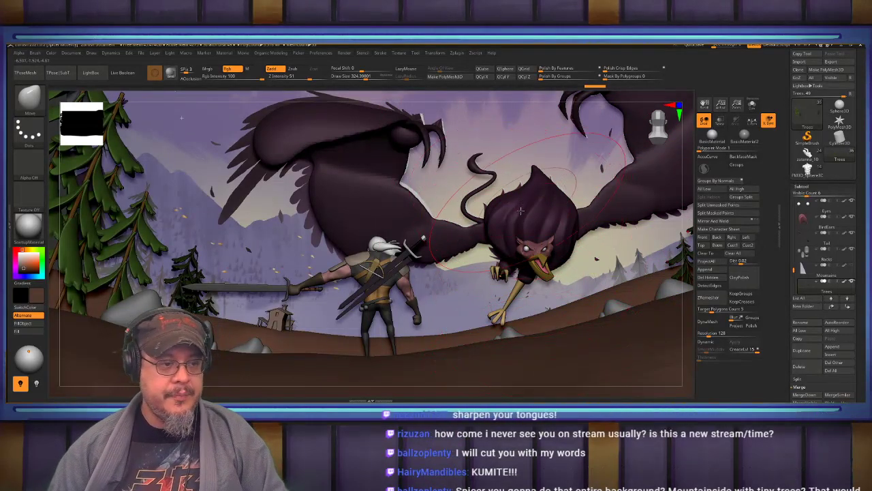
pyautogui.keyDown('ctrl'); pyautogui.moveTo(471, 285); pyautogui.dragTo(316, 213, button='right'); pyautogui.keyUp('ctrl')
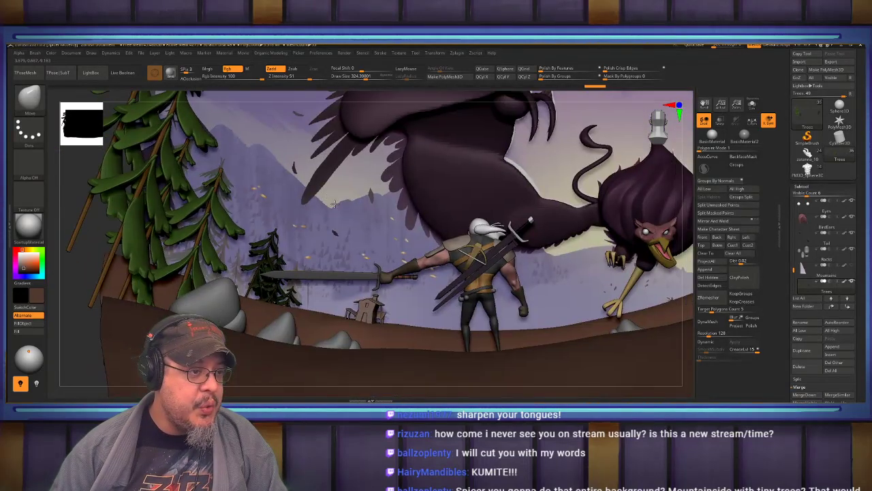
pyautogui.press('f')
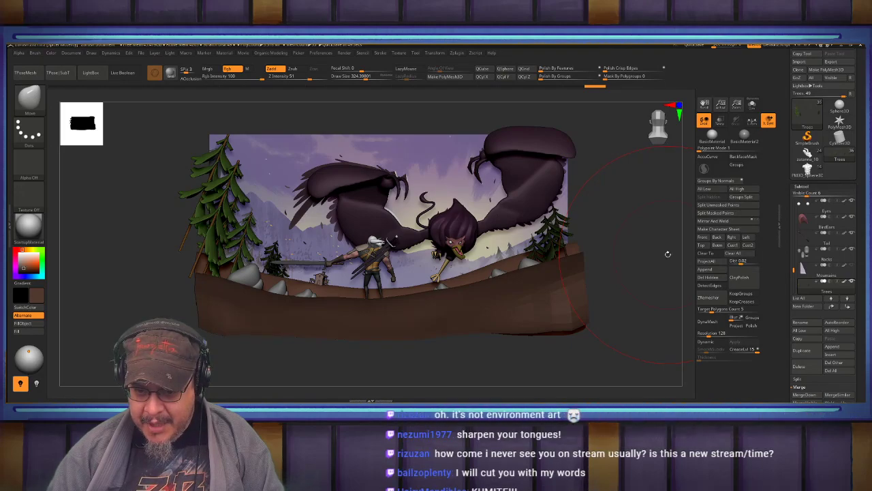
pyautogui.moveTo(661, 251); pyautogui.dragTo(697, 262)
pyautogui.keyDown('alt'); pyautogui.moveTo(603, 271); pyautogui.dragTo(515, 341); pyautogui.keyUp('alt')
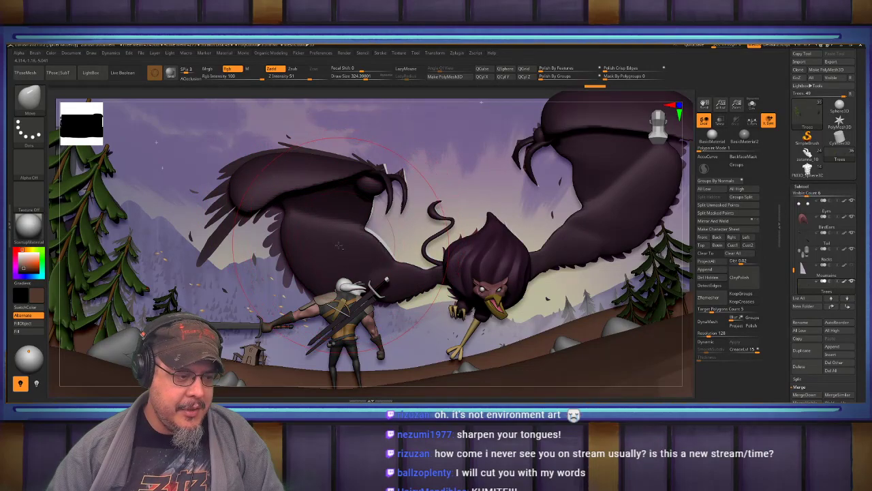
pyautogui.keyDown('alt'); pyautogui.moveTo(340, 245); pyautogui.dragTo(343, 222, button='right'); pyautogui.keyUp('alt')
pyautogui.moveTo(343, 253)
pyautogui.keyDown('alt'); pyautogui.mouseDown(button='right')
pyautogui.moveTo(432, 283)
pyautogui.moveTo(414, 252)
pyautogui.moveTo(470, 276)
pyautogui.moveTo(517, 312)
pyautogui.moveTo(475, 307)
pyautogui.moveTo(553, 268)
pyautogui.moveTo(578, 270)
pyautogui.moveTo(532, 289)
pyautogui.moveTo(504, 257)
pyautogui.moveTo(518, 259)
pyautogui.mouseUp(button='right'); pyautogui.keyUp('alt')
pyautogui.keyDown('alt'); pyautogui.moveTo(586, 272); pyautogui.dragTo(375, 272, button='right'); pyautogui.keyUp('alt')
pyautogui.keyDown('alt'); pyautogui.moveTo(171, 273); pyautogui.dragTo(548, 205, button='right'); pyautogui.keyUp('alt')
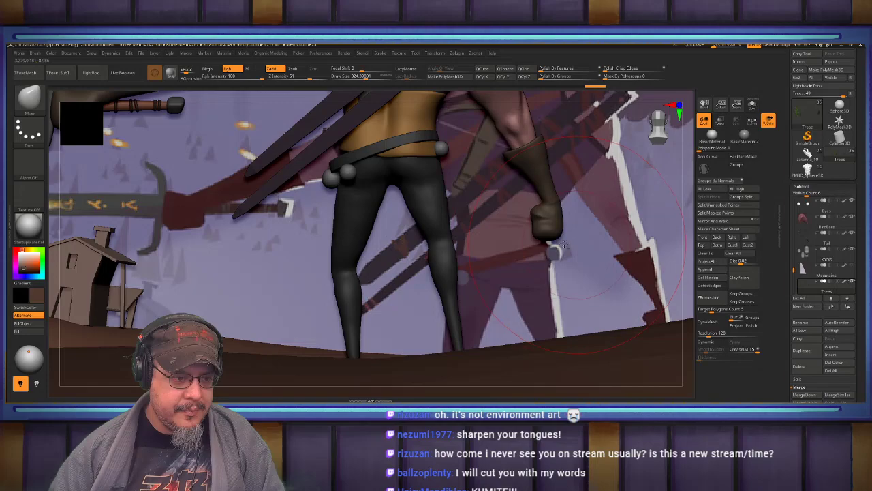
# Isolate the Gloves subtool and adjust the fist's shape with the Move brush at a draw size of about 145
pyautogui.keyDown('alt'); pyautogui.click(558, 211); pyautogui.keyUp('alt')
pyautogui.click(752, 104)
pyautogui.moveTo(546, 190)
pyautogui.keyDown('alt'); pyautogui.mouseDown(button='right')
pyautogui.moveTo(486, 227)
pyautogui.moveTo(518, 245)
pyautogui.moveTo(487, 233)
pyautogui.mouseUp(button='right'); pyautogui.keyUp('alt')
pyautogui.press('s')
pyautogui.moveTo(464, 249); pyautogui.dragTo(453, 247)
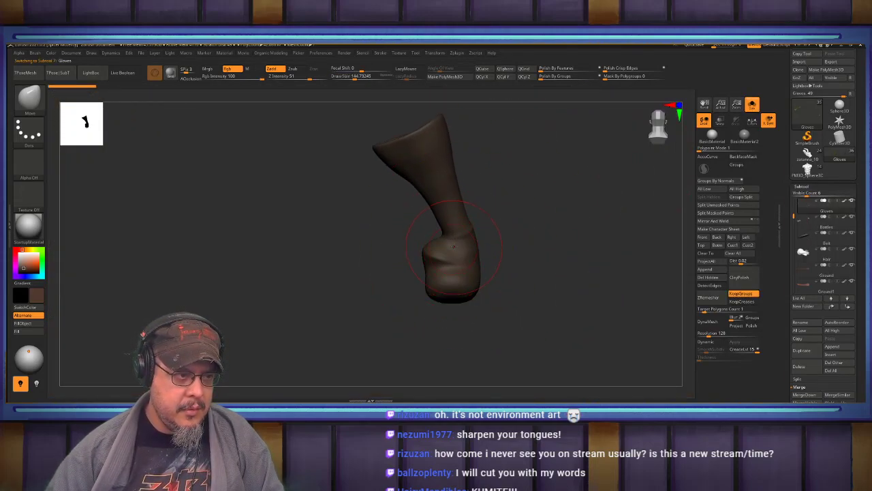
pyautogui.moveTo(513, 200)
pyautogui.mouseDown(button='right')
pyautogui.moveTo(521, 209)
pyautogui.moveTo(516, 205)
pyautogui.mouseUp(button='right')
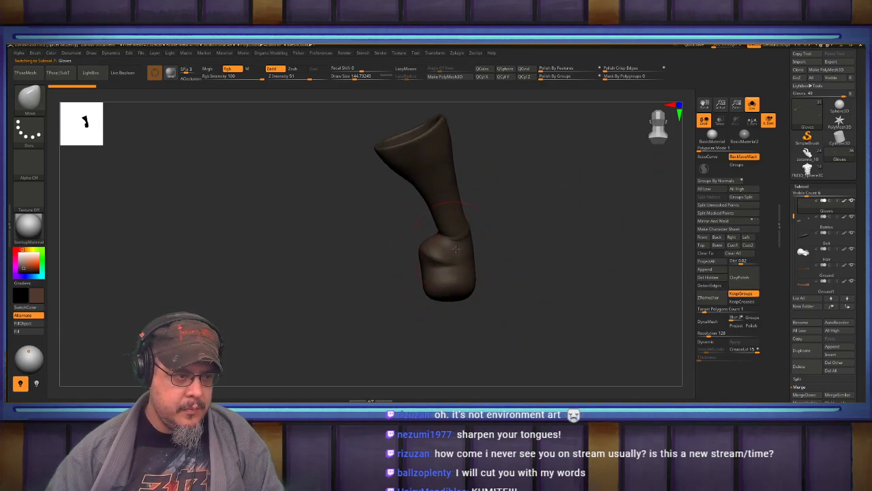
# Build up planes on the back and side of the gloved fist with the ClayBuildup brush
pyautogui.press('b')
pyautogui.press('c')
pyautogui.press('b')
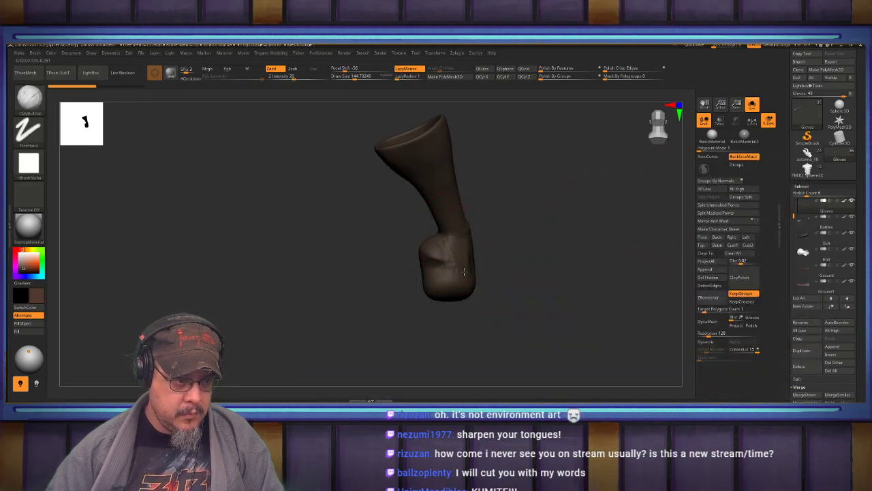
pyautogui.moveTo(461, 283)
pyautogui.mouseDown(button='right')
pyautogui.moveTo(473, 255)
pyautogui.moveTo(463, 272)
pyautogui.moveTo(506, 254)
pyautogui.mouseUp(button='right')
pyautogui.moveTo(475, 273)
pyautogui.mouseDown()
pyautogui.moveTo(507, 269)
pyautogui.moveTo(461, 289)
pyautogui.mouseUp()
pyautogui.moveTo(464, 281)
pyautogui.mouseDown(button='right')
pyautogui.moveTo(493, 261)
pyautogui.moveTo(548, 255)
pyautogui.mouseUp(button='right')
pyautogui.moveTo(548, 254)
pyautogui.mouseDown()
pyautogui.moveTo(518, 257)
pyautogui.moveTo(545, 259)
pyautogui.moveTo(533, 240)
pyautogui.mouseUp()
pyautogui.moveTo(533, 240)
pyautogui.mouseDown(button='right')
pyautogui.moveTo(462, 211)
pyautogui.moveTo(520, 237)
pyautogui.mouseUp(button='right')
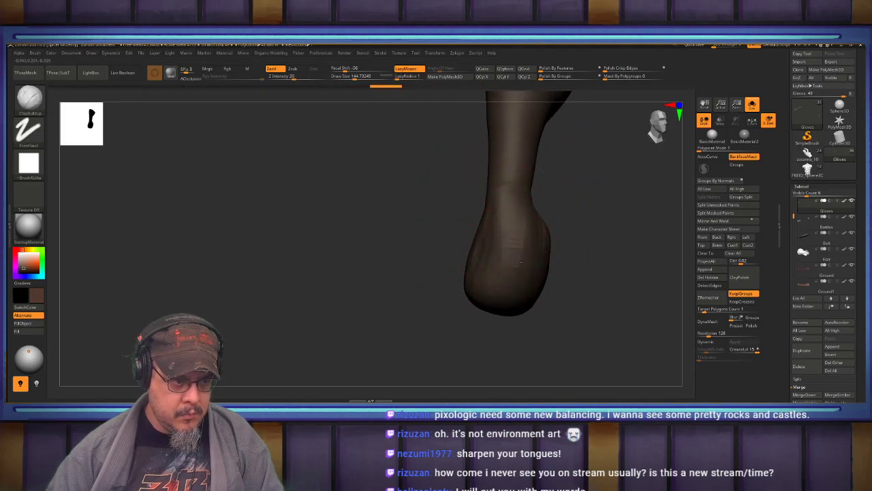
# Define the crease between the thumb and folded fingers on the palm side and smooth the finger surface
pyautogui.moveTo(520, 283)
pyautogui.mouseDown(button='right')
pyautogui.moveTo(530, 227)
pyautogui.moveTo(459, 233)
pyautogui.mouseUp(button='right')
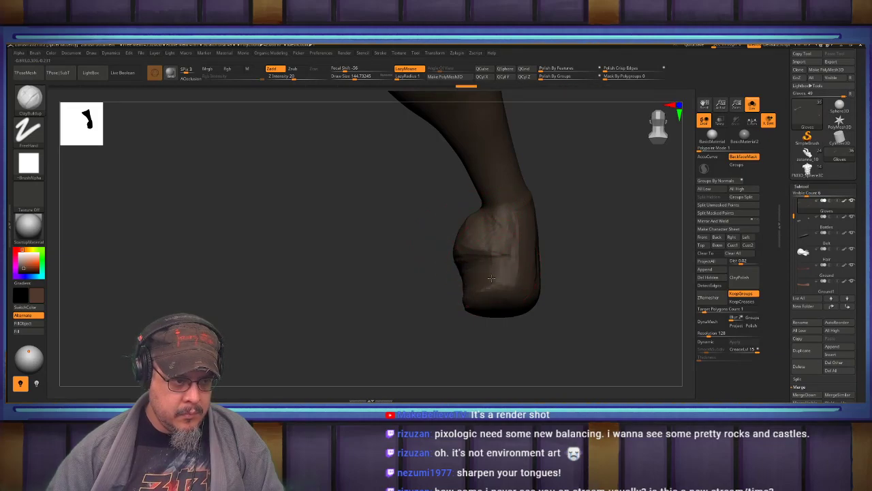
pyautogui.moveTo(462, 285); pyautogui.dragTo(460, 279, button='right')
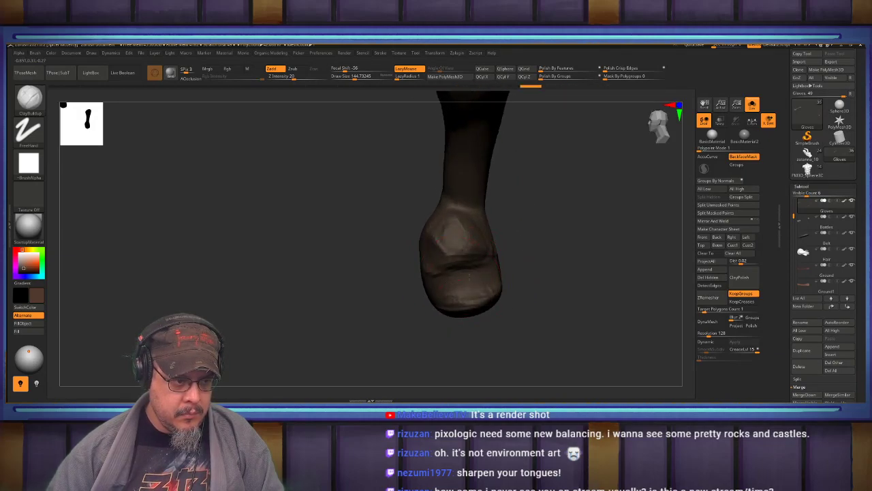
pyautogui.keyDown('shift'); pyautogui.moveTo(496, 293); pyautogui.dragTo(429, 273); pyautogui.keyUp('shift')
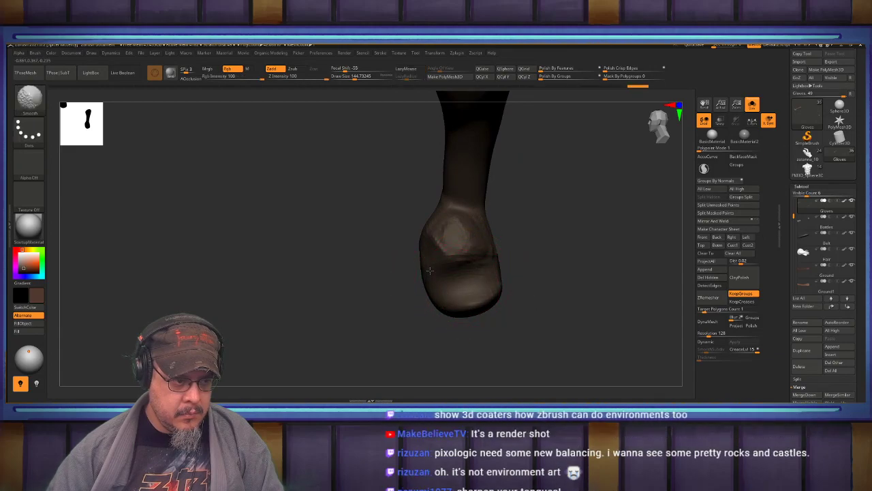
# Square off the lower edge and corners of the fist with the Move brush
pyautogui.press('b')
pyautogui.press('m')
pyautogui.press('v')
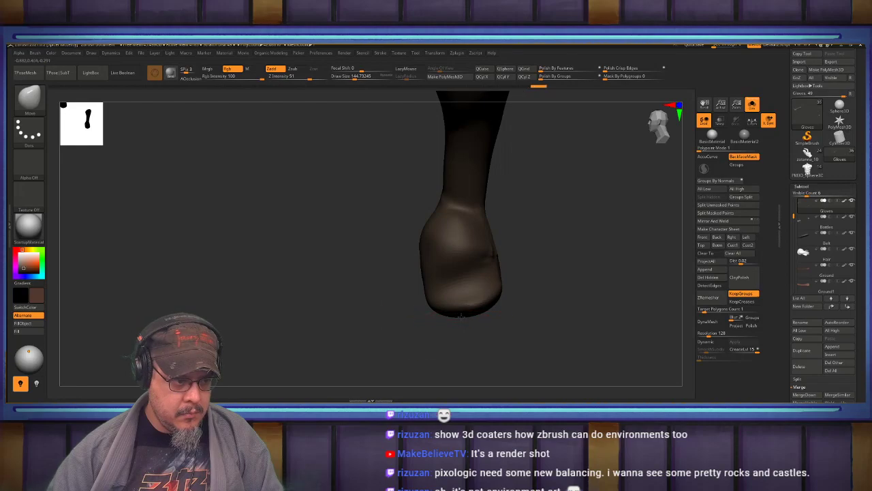
pyautogui.moveTo(439, 316); pyautogui.dragTo(440, 314)
pyautogui.hotkey('ctrl', 'z')
pyautogui.hotkey('ctrl', 'z')
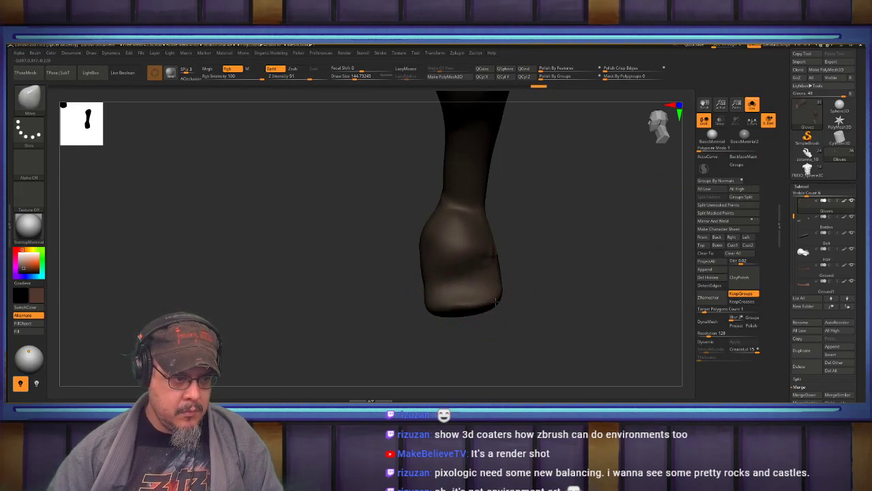
pyautogui.moveTo(501, 300); pyautogui.dragTo(503, 300)
pyautogui.moveTo(526, 306); pyautogui.dragTo(584, 312)
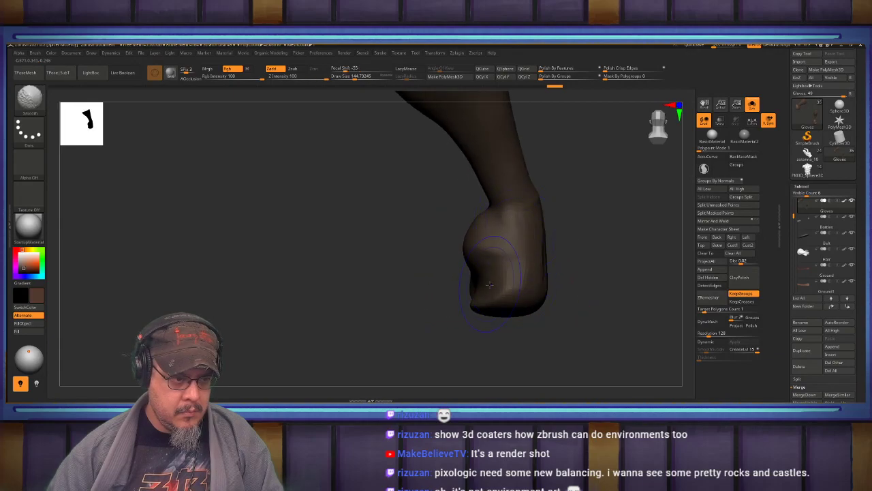
pyautogui.moveTo(461, 304); pyautogui.dragTo(529, 261)
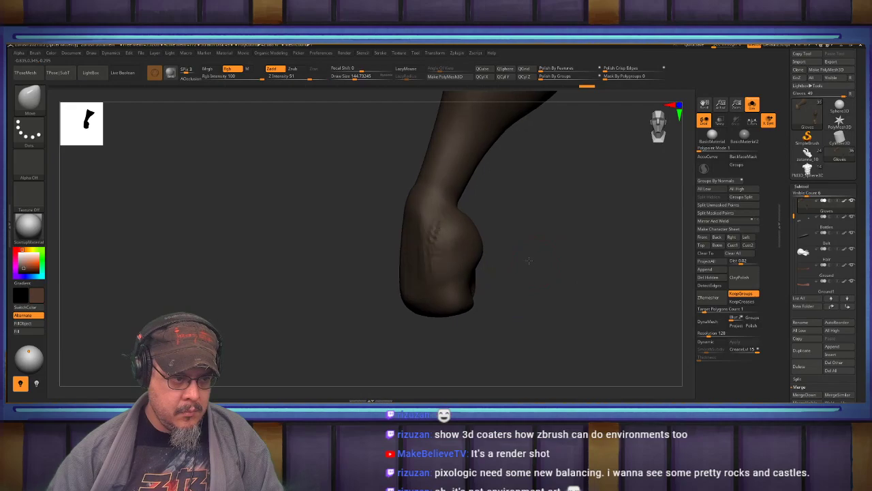
# Smooth the rough ridge beside the thumb, then isolate the fist area and soften its inner fold
pyautogui.moveTo(472, 271); pyautogui.dragTo(452, 270)
pyautogui.keyDown('shift'); pyautogui.moveTo(431, 233); pyautogui.dragTo(427, 252); pyautogui.keyUp('shift')
pyautogui.moveTo(489, 298)
pyautogui.mouseDown()
pyautogui.moveTo(507, 283)
pyautogui.moveTo(502, 271)
pyautogui.moveTo(522, 266)
pyautogui.moveTo(503, 292)
pyautogui.moveTo(543, 276)
pyautogui.moveTo(425, 296)
pyautogui.mouseUp()
pyautogui.press('s')
pyautogui.click(522, 280)
pyautogui.moveTo(512, 235); pyautogui.dragTo(458, 220)
pyautogui.moveTo(470, 298); pyautogui.dragTo(414, 288)
pyautogui.press('shift')
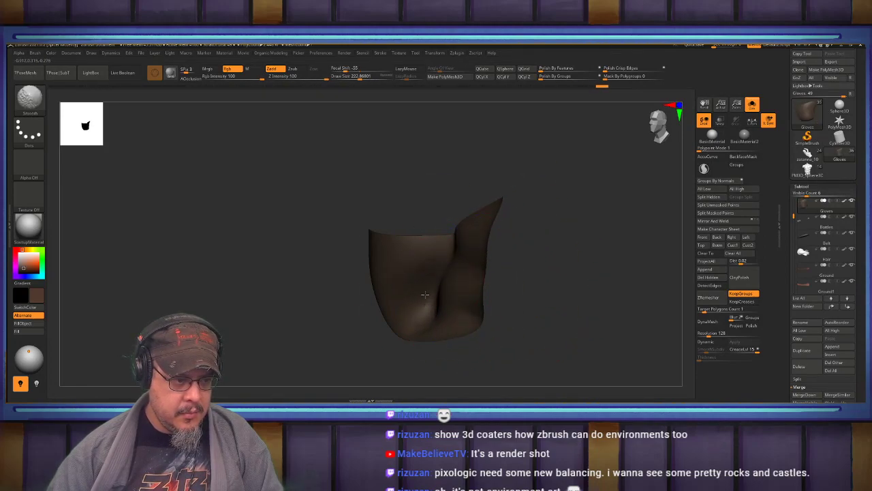
# Show the whole glove again and turn on the polygroup wireframe display
pyautogui.keyDown('ctrl'); pyautogui.keyDown('shift'); pyautogui.click(576, 272); pyautogui.keyUp('shift'); pyautogui.keyUp('ctrl')
pyautogui.moveTo(557, 222)
pyautogui.mouseDown()
pyautogui.moveTo(541, 223)
pyautogui.moveTo(556, 242)
pyautogui.moveTo(492, 259)
pyautogui.moveTo(473, 241)
pyautogui.moveTo(484, 262)
pyautogui.moveTo(522, 254)
pyautogui.mouseUp()
pyautogui.hotkey('shift', 'f')
pyautogui.keyDown('alt'); pyautogui.moveTo(522, 254); pyautogui.dragTo(503, 231, button='right'); pyautogui.keyUp('alt')
pyautogui.moveTo(503, 230)
pyautogui.mouseDown(button='right')
pyautogui.moveTo(494, 244)
pyautogui.moveTo(436, 256)
pyautogui.mouseUp(button='right')
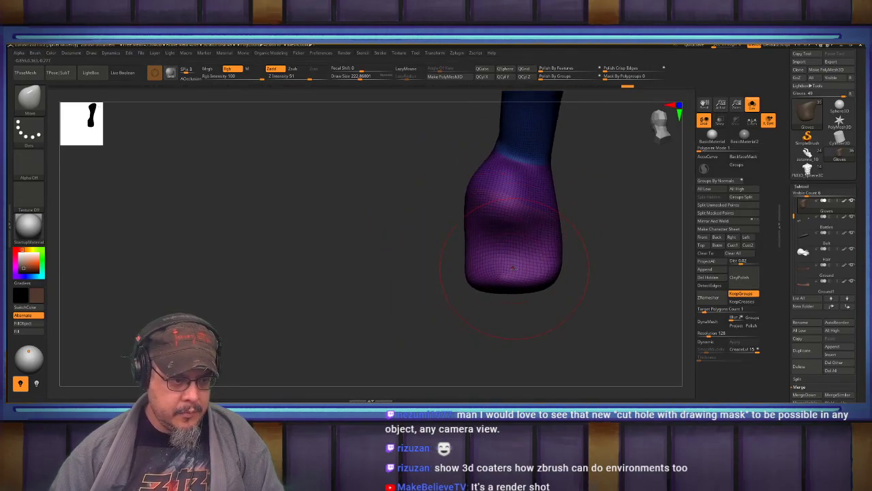
# Build up the folded fingers and the palm with the ClayBuildup brush at a draw size of about 145
pyautogui.press('b')
pyautogui.press('c')
pyautogui.press('b')
pyautogui.press('s')
pyautogui.moveTo(529, 273); pyautogui.dragTo(521, 273)
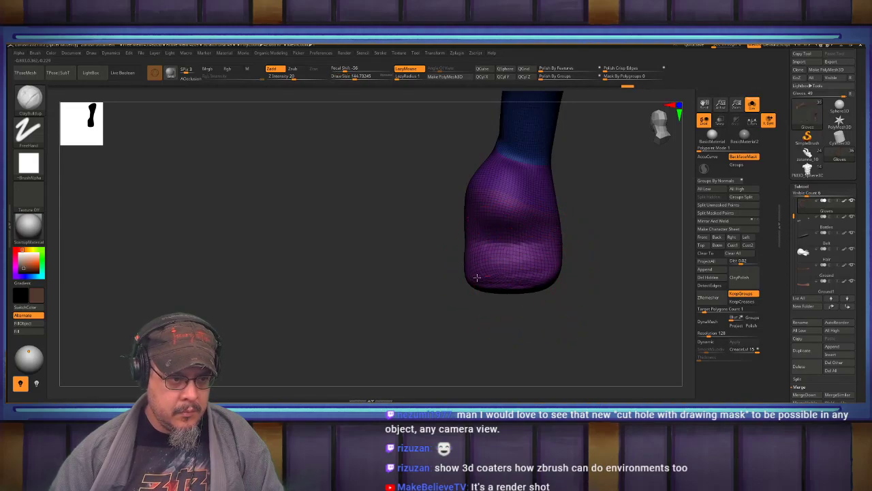
pyautogui.keyDown('alt'); pyautogui.moveTo(529, 171); pyautogui.dragTo(513, 249, button='right'); pyautogui.keyUp('alt')
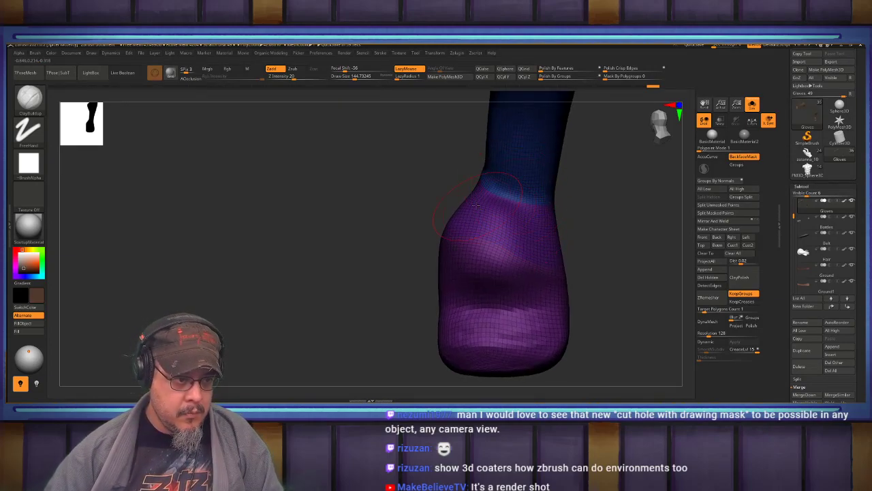
pyautogui.moveTo(500, 263)
pyautogui.mouseDown()
pyautogui.moveTo(503, 239)
pyautogui.moveTo(483, 261)
pyautogui.mouseUp()
# Hide the unwanted polygroup of the glove mesh and delete the hidden geometry
pyautogui.moveTo(515, 255)
pyautogui.mouseDown(button='right')
pyautogui.moveTo(596, 270)
pyautogui.moveTo(547, 247)
pyautogui.mouseUp(button='right')
pyautogui.hotkey('ctrl', 'shift')
pyautogui.keyDown('ctrl'); pyautogui.keyDown('shift'); pyautogui.click(553, 251); pyautogui.keyUp('shift'); pyautogui.keyUp('ctrl')
pyautogui.keyDown('ctrl'); pyautogui.keyDown('shift'); pyautogui.click(554, 249); pyautogui.keyUp('shift'); pyautogui.keyUp('ctrl')
pyautogui.moveTo(613, 259); pyautogui.dragTo(606, 269, button='right')
pyautogui.moveTo(621, 263)
pyautogui.mouseDown()
pyautogui.moveTo(606, 270)
pyautogui.moveTo(592, 263)
pyautogui.moveTo(593, 306)
pyautogui.mouseUp()
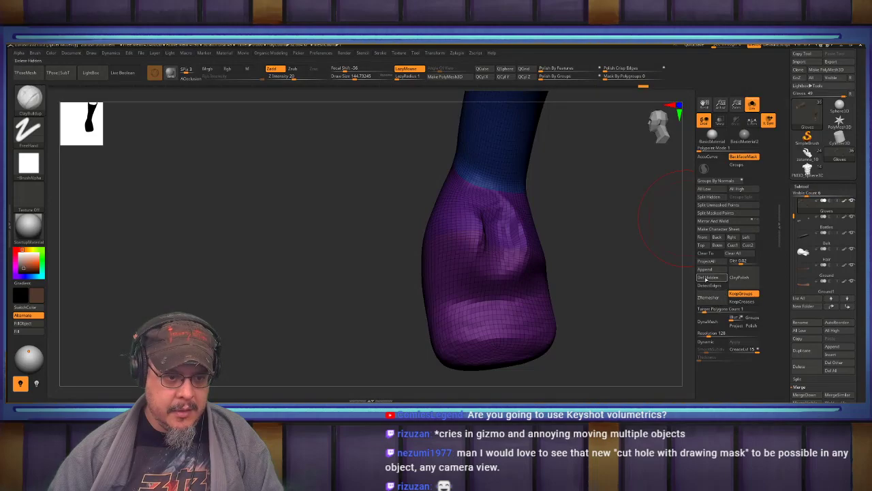
pyautogui.click(707, 277)
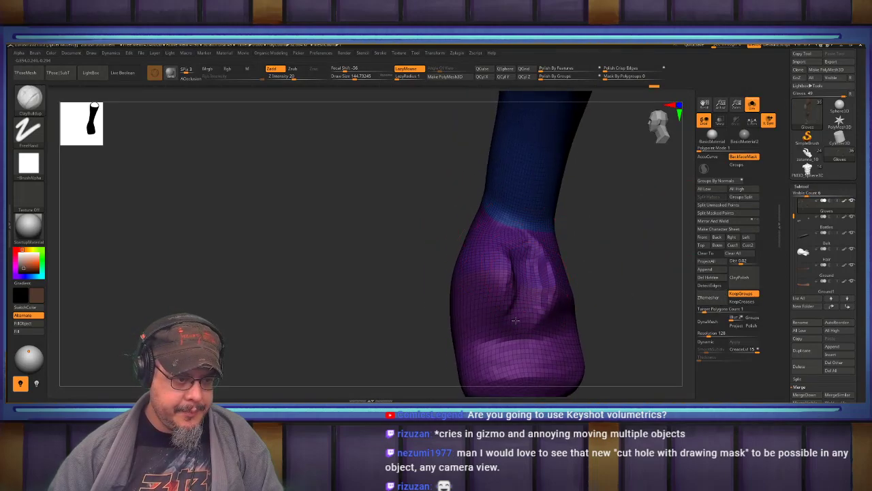
# Fill and carve the palm hollow and build up the folded fingers with ClayBuildup strokes
pyautogui.moveTo(529, 326)
pyautogui.mouseDown()
pyautogui.moveTo(541, 257)
pyautogui.moveTo(529, 325)
pyautogui.moveTo(488, 337)
pyautogui.mouseUp()
pyautogui.keyDown('alt'); pyautogui.moveTo(368, 293); pyautogui.dragTo(305, 242); pyautogui.keyUp('alt')
pyautogui.moveTo(423, 247)
pyautogui.mouseDown()
pyautogui.moveTo(496, 253)
pyautogui.moveTo(468, 295)
pyautogui.moveTo(477, 286)
pyautogui.mouseUp()
pyautogui.moveTo(577, 267)
pyautogui.keyDown('alt'); pyautogui.mouseDown()
pyautogui.moveTo(497, 278)
pyautogui.moveTo(488, 323)
pyautogui.moveTo(501, 334)
pyautogui.mouseUp(); pyautogui.keyUp('alt')
pyautogui.moveTo(504, 216)
pyautogui.mouseDown()
pyautogui.moveTo(478, 276)
pyautogui.moveTo(509, 249)
pyautogui.moveTo(546, 273)
pyautogui.moveTo(475, 288)
pyautogui.moveTo(533, 319)
pyautogui.mouseUp()
pyautogui.moveTo(477, 308); pyautogui.dragTo(538, 328)
pyautogui.moveTo(475, 343); pyautogui.dragTo(549, 347)
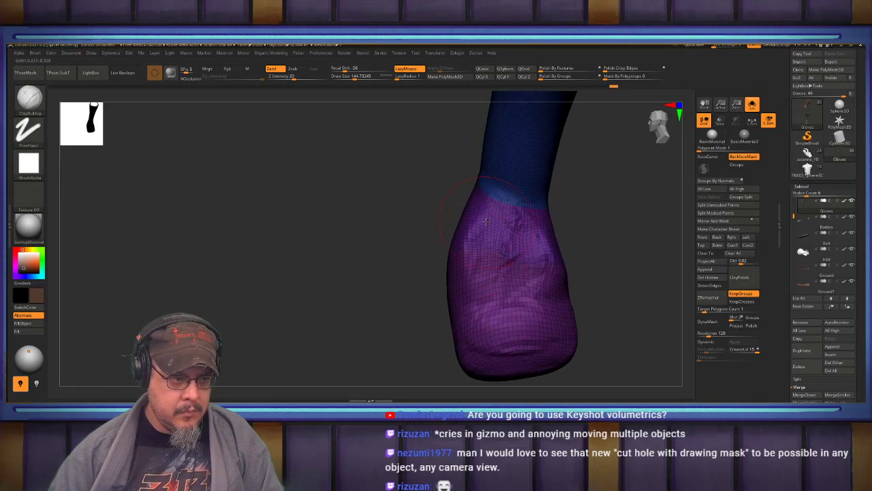
# Shape the thumb mass across the fist and carve the crease beneath it
pyautogui.moveTo(440, 249)
pyautogui.mouseDown()
pyautogui.moveTo(445, 240)
pyautogui.moveTo(489, 278)
pyautogui.mouseUp()
pyautogui.moveTo(490, 278); pyautogui.dragTo(453, 275, button='right')
pyautogui.moveTo(467, 274); pyautogui.dragTo(487, 264)
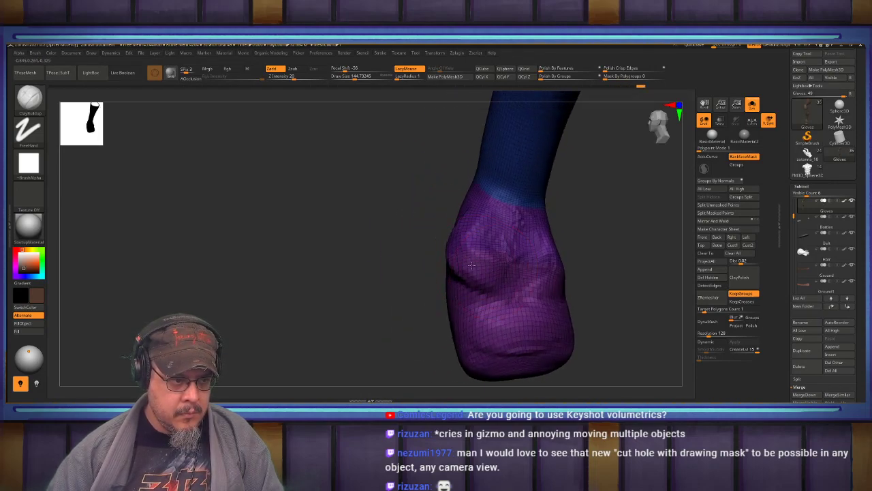
pyautogui.moveTo(496, 246); pyautogui.dragTo(541, 238, button='right')
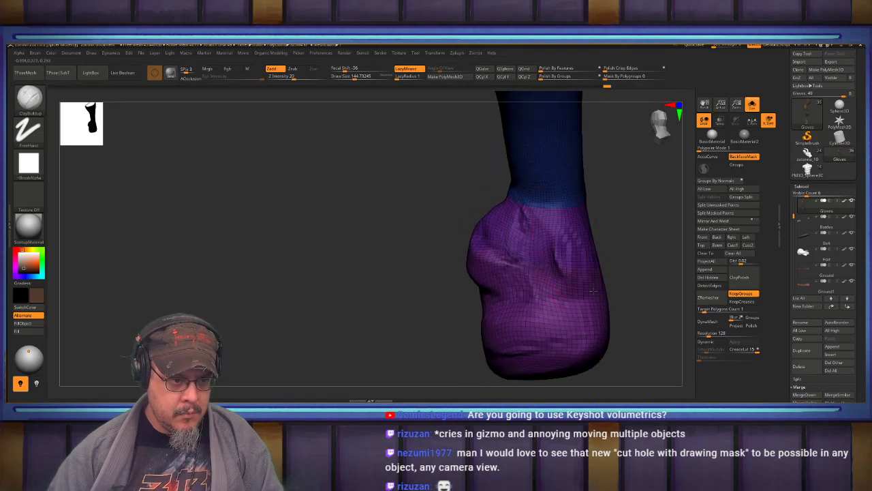
# Add clay to the palm and the back of the fist and smooth the rough area beside the thumb
pyautogui.moveTo(554, 263); pyautogui.dragTo(550, 272)
pyautogui.moveTo(550, 272); pyautogui.dragTo(519, 263, button='right')
pyautogui.keyDown('shift'); pyautogui.moveTo(516, 225); pyautogui.dragTo(519, 270); pyautogui.keyUp('shift')
pyautogui.moveTo(507, 276)
pyautogui.mouseDown(button='right')
pyautogui.moveTo(480, 277)
pyautogui.moveTo(525, 255)
pyautogui.mouseUp(button='right')
pyautogui.moveTo(540, 301); pyautogui.dragTo(517, 230)
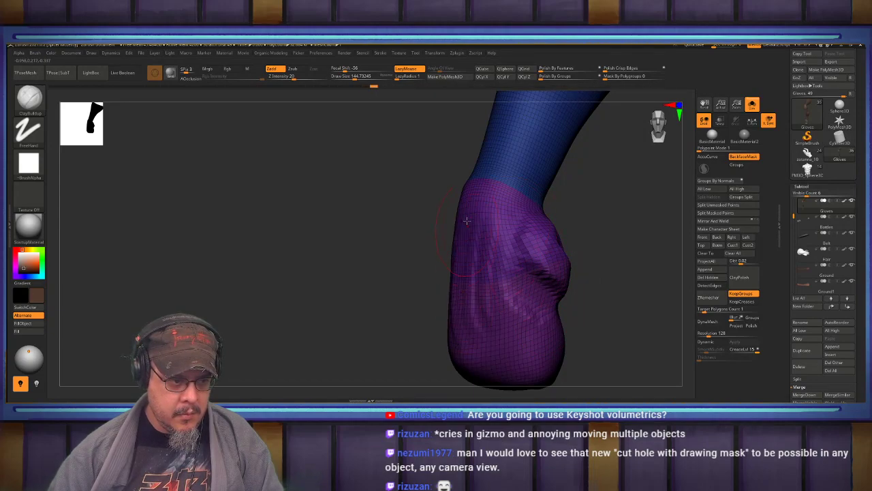
# Refine the thumb, palm and back of the fist with alternating build-up, carving and smoothing strokes
pyautogui.press('shift')
pyautogui.moveTo(594, 294)
pyautogui.mouseDown()
pyautogui.moveTo(467, 263)
pyautogui.moveTo(487, 297)
pyautogui.mouseUp()
pyautogui.moveTo(580, 293); pyautogui.dragTo(532, 263)
pyautogui.press('shift')
pyautogui.moveTo(527, 181)
pyautogui.keyDown('alt'); pyautogui.mouseDown()
pyautogui.moveTo(507, 234)
pyautogui.moveTo(450, 235)
pyautogui.mouseUp(); pyautogui.keyUp('alt')
pyautogui.keyDown('shift'); pyautogui.moveTo(530, 224); pyautogui.dragTo(531, 262); pyautogui.keyUp('shift')
pyautogui.moveTo(617, 300); pyautogui.dragTo(600, 280)
pyautogui.keyDown('alt'); pyautogui.moveTo(512, 209); pyautogui.dragTo(516, 252); pyautogui.keyUp('alt')
pyautogui.moveTo(634, 293); pyautogui.dragTo(508, 277)
pyautogui.moveTo(614, 272); pyautogui.dragTo(610, 293)
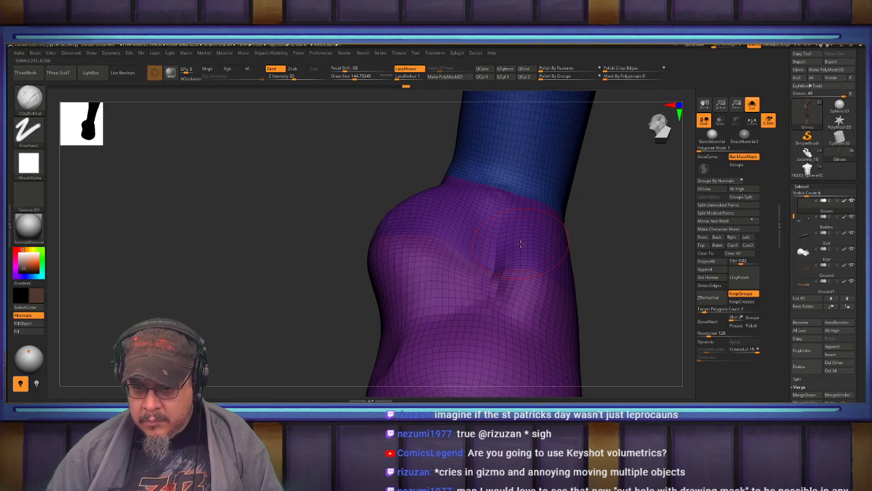
# Carve the thumb-base crease just below the wrist and smooth the folds on the palm side
pyautogui.moveTo(538, 247)
pyautogui.keyDown('ctrl'); pyautogui.mouseDown(button='right')
pyautogui.moveTo(488, 210)
pyautogui.moveTo(483, 263)
pyautogui.moveTo(524, 254)
pyautogui.mouseUp(button='right'); pyautogui.keyUp('ctrl')
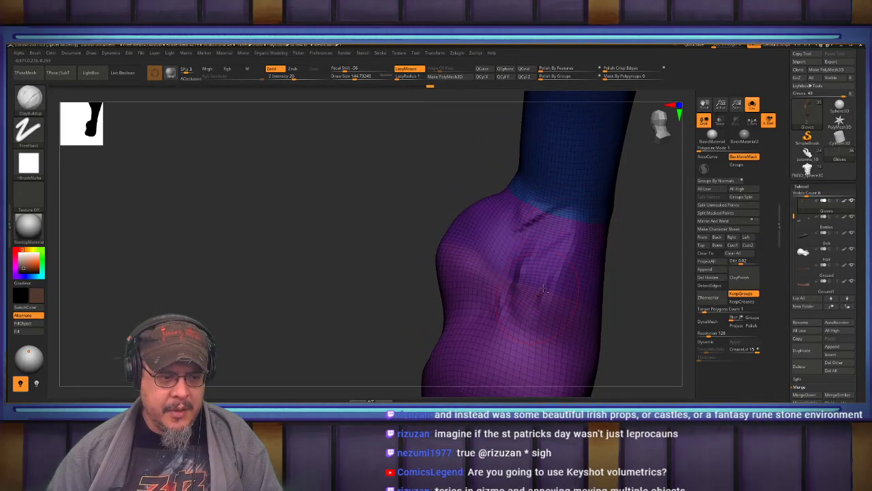
pyautogui.moveTo(514, 281); pyautogui.dragTo(535, 300)
pyautogui.keyDown('shift'); pyautogui.moveTo(547, 212); pyautogui.dragTo(538, 219); pyautogui.keyUp('shift')
pyautogui.moveTo(558, 298)
pyautogui.mouseDown(button='right')
pyautogui.moveTo(506, 209)
pyautogui.moveTo(467, 258)
pyautogui.moveTo(488, 289)
pyautogui.mouseUp(button='right')
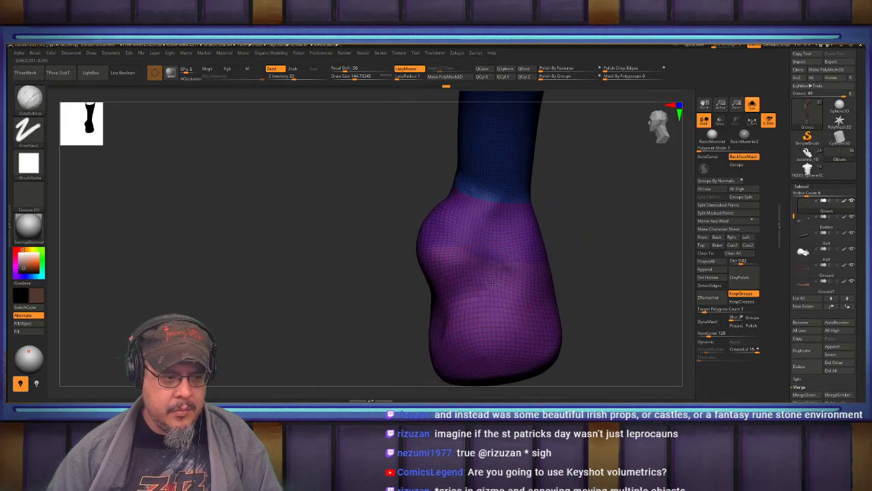
# Deepen the creases above and below the thumb and smooth the outer side of the fist
pyautogui.moveTo(463, 316)
pyautogui.mouseDown(button='right')
pyautogui.moveTo(436, 296)
pyautogui.moveTo(462, 291)
pyautogui.moveTo(447, 268)
pyautogui.moveTo(457, 285)
pyautogui.moveTo(472, 284)
pyautogui.mouseUp(button='right')
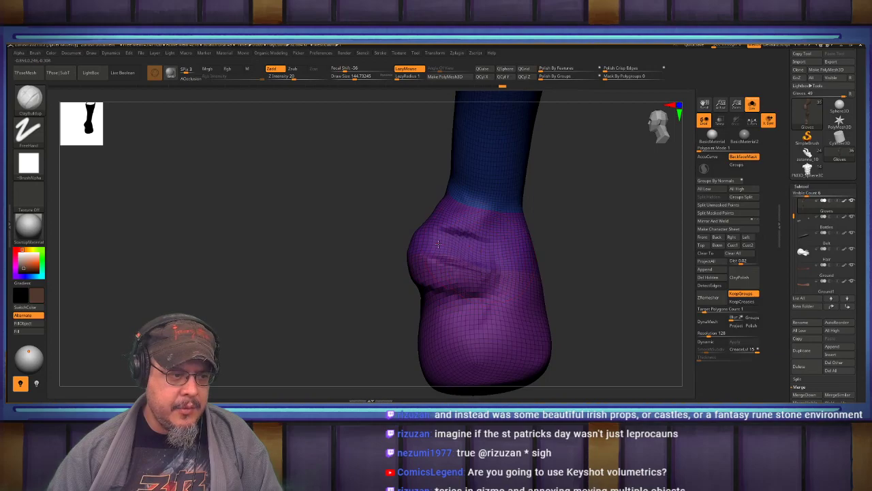
pyautogui.moveTo(445, 241); pyautogui.dragTo(426, 235, button='right')
pyautogui.keyDown('shift'); pyautogui.moveTo(431, 283); pyautogui.dragTo(434, 335); pyautogui.keyUp('shift')
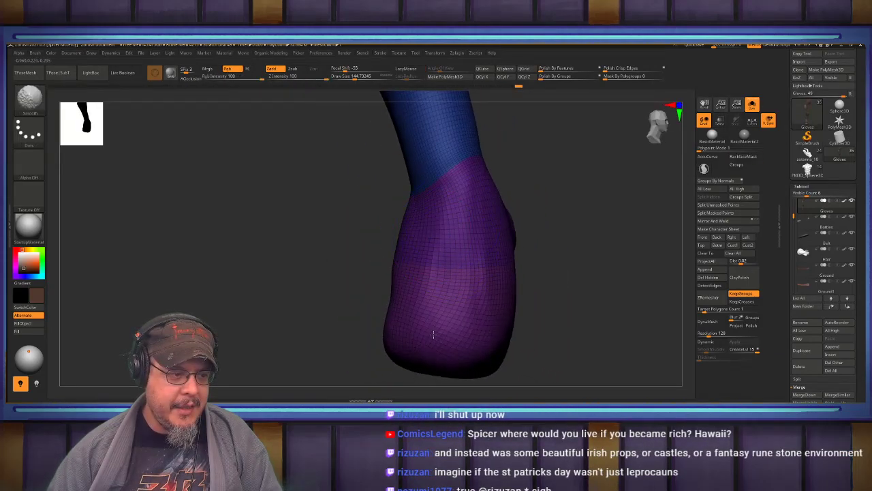
# Blend the back of the hand into the wrist with ClayBuildup and smoothing strokes
pyautogui.moveTo(434, 256)
pyautogui.mouseDown(button='right')
pyautogui.moveTo(438, 279)
pyautogui.moveTo(501, 236)
pyautogui.moveTo(506, 253)
pyautogui.moveTo(496, 262)
pyautogui.mouseUp(button='right')
pyautogui.keyDown('alt'); pyautogui.moveTo(513, 151); pyautogui.dragTo(488, 266, button='right'); pyautogui.keyUp('alt')
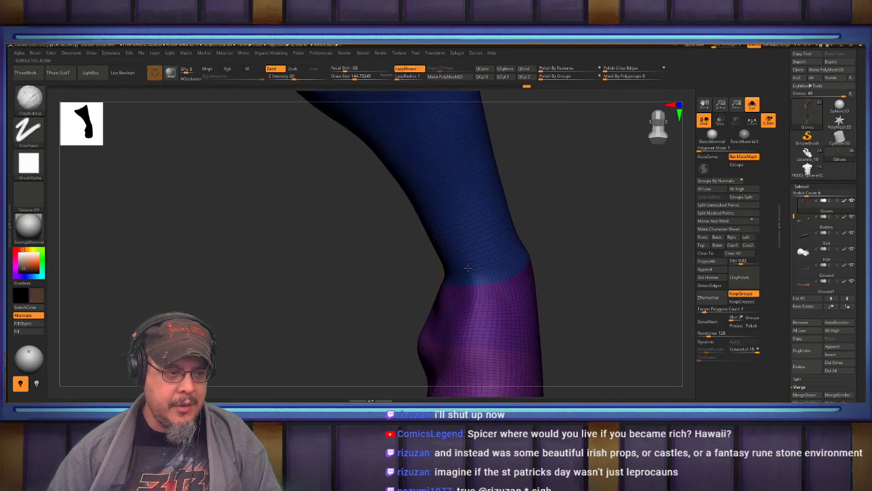
pyautogui.press('shift')
pyautogui.moveTo(473, 300)
pyautogui.mouseDown(button='right')
pyautogui.moveTo(461, 275)
pyautogui.moveTo(447, 275)
pyautogui.moveTo(479, 258)
pyautogui.mouseUp(button='right')
# Reshape and smooth the wrist contour with the Move brush at a draw size of about 228
pyautogui.press('b')
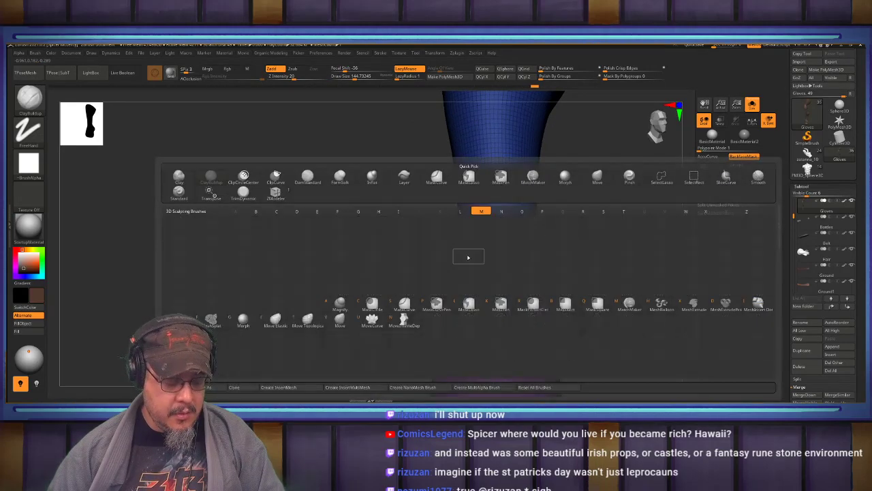
pyautogui.press('m')
pyautogui.press('v')
pyautogui.moveTo(519, 242); pyautogui.dragTo(528, 243)
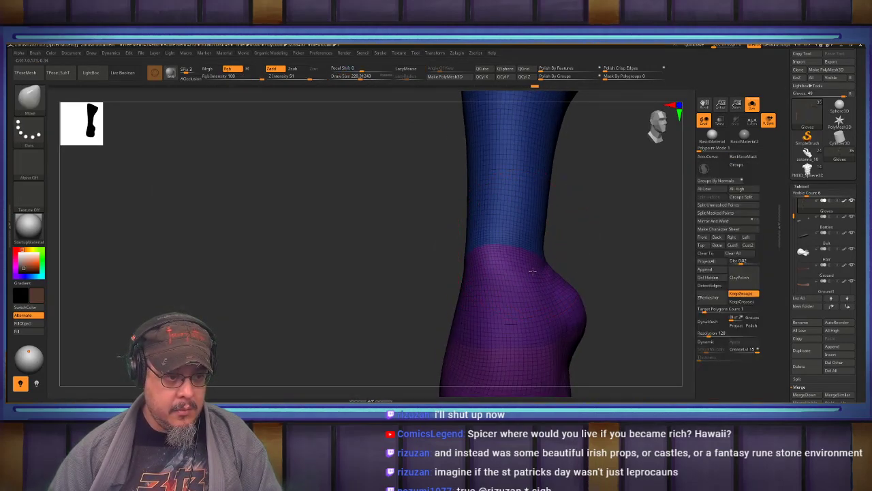
pyautogui.moveTo(532, 272); pyautogui.dragTo(512, 267, button='right')
pyautogui.moveTo(461, 272); pyautogui.dragTo(480, 267, button='right')
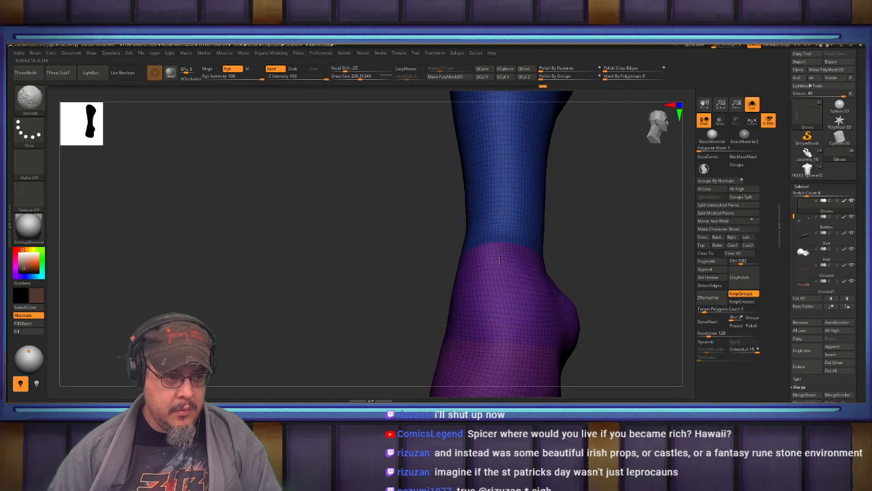
# Adjust the underside and overall outline of the fist with the Move brush at a draw size of about 182
pyautogui.moveTo(497, 297)
pyautogui.mouseDown(button='right')
pyautogui.moveTo(463, 280)
pyautogui.moveTo(507, 216)
pyautogui.moveTo(479, 240)
pyautogui.mouseUp(button='right')
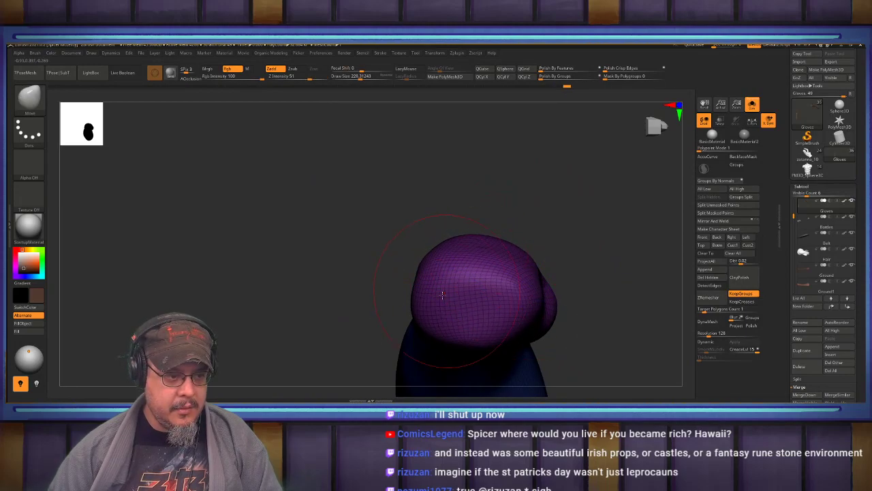
pyautogui.moveTo(432, 287); pyautogui.dragTo(516, 268, button='right')
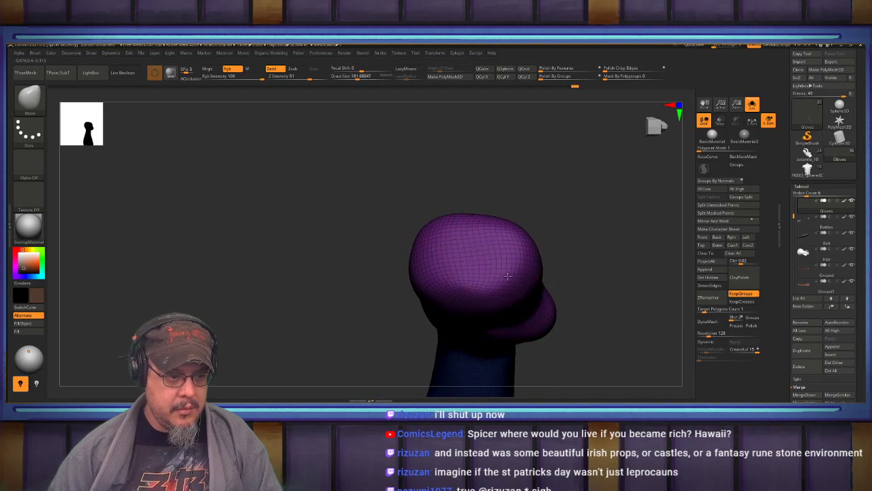
pyautogui.moveTo(416, 281)
pyautogui.mouseDown(button='right')
pyautogui.moveTo(440, 307)
pyautogui.moveTo(456, 289)
pyautogui.moveTo(442, 226)
pyautogui.moveTo(453, 240)
pyautogui.moveTo(505, 259)
pyautogui.moveTo(477, 277)
pyautogui.mouseUp(button='right')
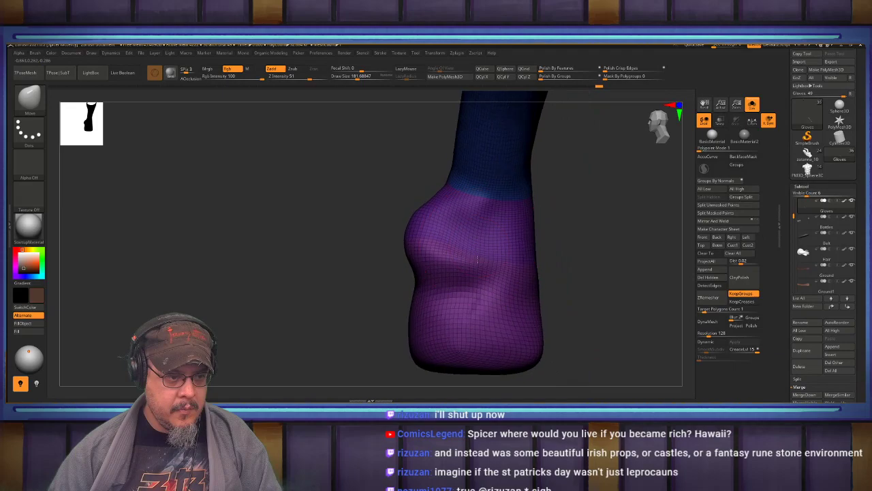
# Touch up the back of the gloved hand with ClayBuildup and refine its transition into the wrist with Move and Smooth
pyautogui.press('b')
pyautogui.press('b')
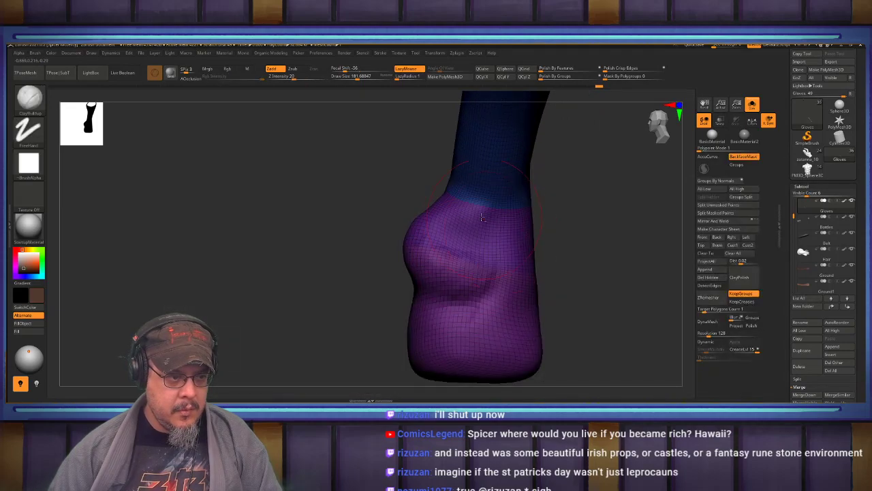
pyautogui.moveTo(474, 252); pyautogui.dragTo(493, 211, button='right')
pyautogui.press('b')
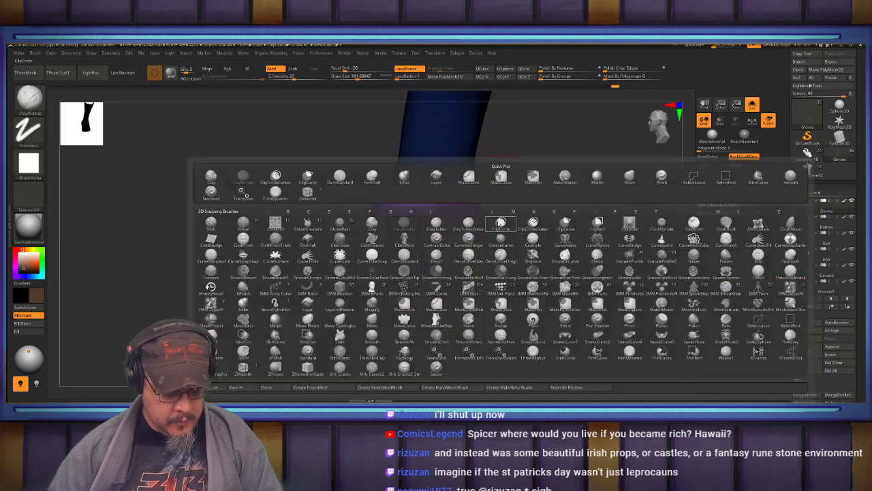
pyautogui.press('m')
pyautogui.press('v')
pyautogui.moveTo(513, 278); pyautogui.dragTo(372, 314, button='right')
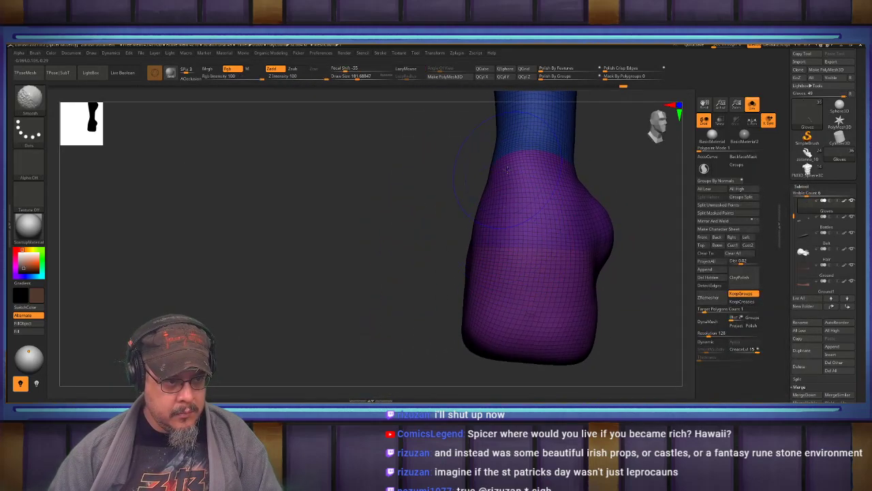
pyautogui.moveTo(521, 151)
pyautogui.keyDown('alt'); pyautogui.mouseDown(button='right')
pyautogui.moveTo(491, 229)
pyautogui.moveTo(507, 235)
pyautogui.moveTo(472, 273)
pyautogui.moveTo(469, 214)
pyautogui.moveTo(416, 216)
pyautogui.moveTo(475, 191)
pyautogui.moveTo(505, 198)
pyautogui.mouseUp(button='right'); pyautogui.keyUp('alt')
pyautogui.moveTo(522, 232)
pyautogui.keyDown('ctrl'); pyautogui.mouseDown(button='right')
pyautogui.moveTo(535, 222)
pyautogui.moveTo(578, 243)
pyautogui.moveTo(539, 256)
pyautogui.moveTo(552, 237)
pyautogui.moveTo(553, 263)
pyautogui.moveTo(553, 239)
pyautogui.moveTo(619, 328)
pyautogui.moveTo(497, 223)
pyautogui.moveTo(511, 236)
pyautogui.moveTo(503, 253)
pyautogui.moveTo(423, 241)
pyautogui.moveTo(537, 234)
pyautogui.moveTo(549, 243)
pyautogui.moveTo(558, 226)
pyautogui.moveTo(553, 308)
pyautogui.mouseUp(button='right'); pyautogui.keyUp('ctrl')
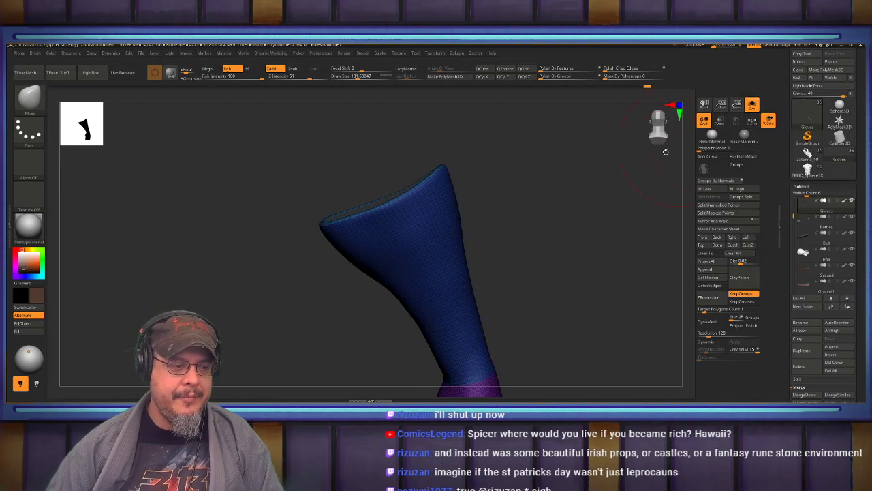
# Bring back the full scene without the polyframe and hide the body's hand geometry that pokes through the glove
pyautogui.click(758, 107)
pyautogui.keyDown('ctrl'); pyautogui.moveTo(620, 175); pyautogui.dragTo(338, 171, button='right'); pyautogui.keyUp('ctrl')
pyautogui.hotkey('shift', 'f')
pyautogui.keyDown('alt'); pyautogui.moveTo(529, 237); pyautogui.dragTo(494, 196, button='right'); pyautogui.keyUp('alt')
pyautogui.moveTo(489, 238)
pyautogui.keyDown('ctrl'); pyautogui.mouseDown(button='right')
pyautogui.moveTo(508, 243)
pyautogui.moveTo(485, 264)
pyautogui.mouseUp(button='right'); pyautogui.keyUp('ctrl')
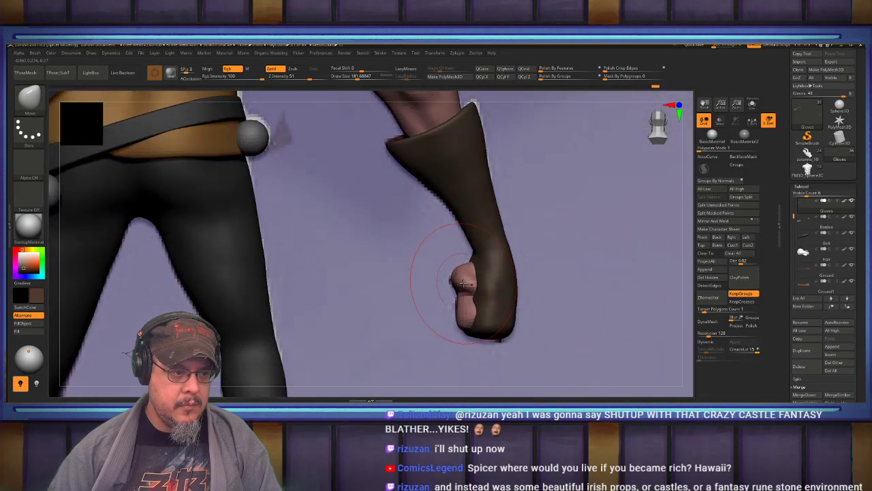
pyautogui.moveTo(543, 221)
pyautogui.keyDown('ctrl'); pyautogui.keyDown('shift'); pyautogui.mouseDown()
pyautogui.moveTo(399, 296)
pyautogui.moveTo(421, 258)
pyautogui.moveTo(414, 375)
pyautogui.mouseUp(); pyautogui.keyUp('shift'); pyautogui.keyUp('ctrl')
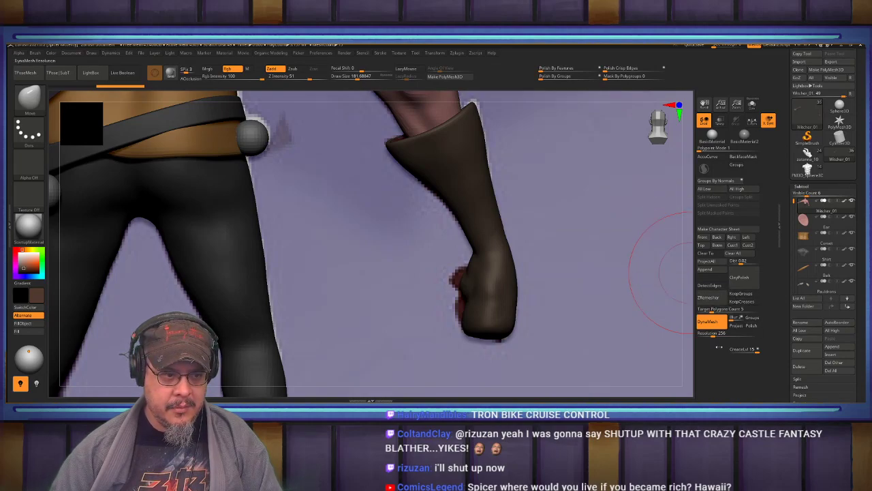
# Convert the Witcher_01 body subtool into a standalone PolyMesh3D
pyautogui.hotkey('shift', 'f')
pyautogui.hotkey('shift', 'f')
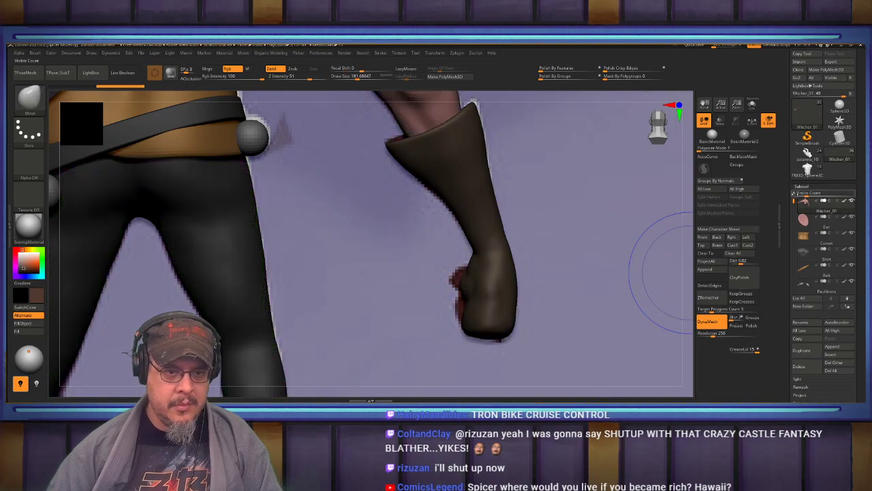
pyautogui.click(803, 185)
pyautogui.click(804, 194)
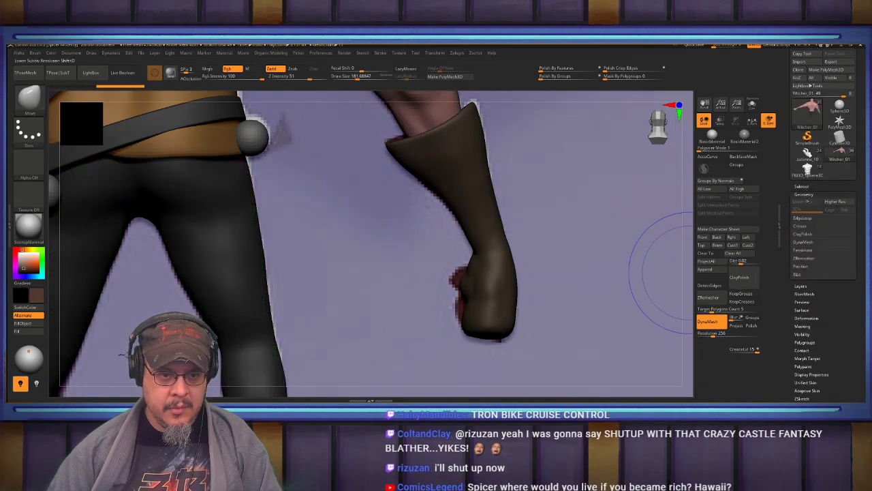
pyautogui.click(802, 185)
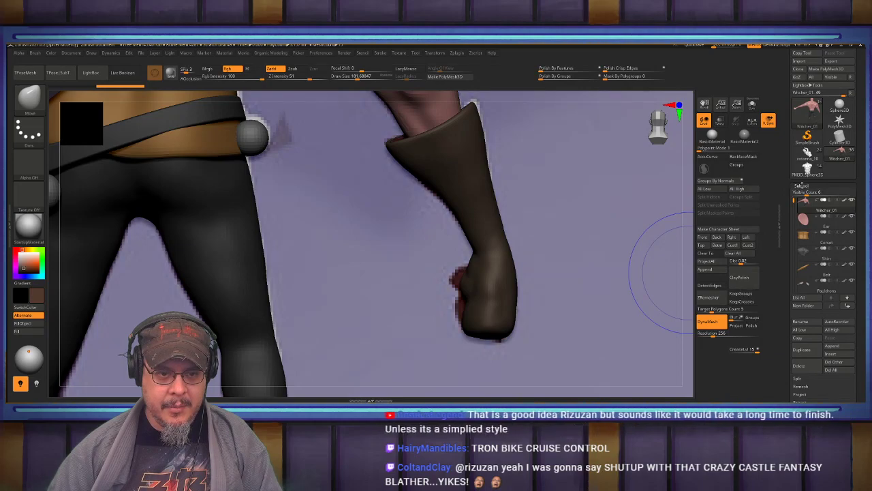
pyautogui.click(826, 69)
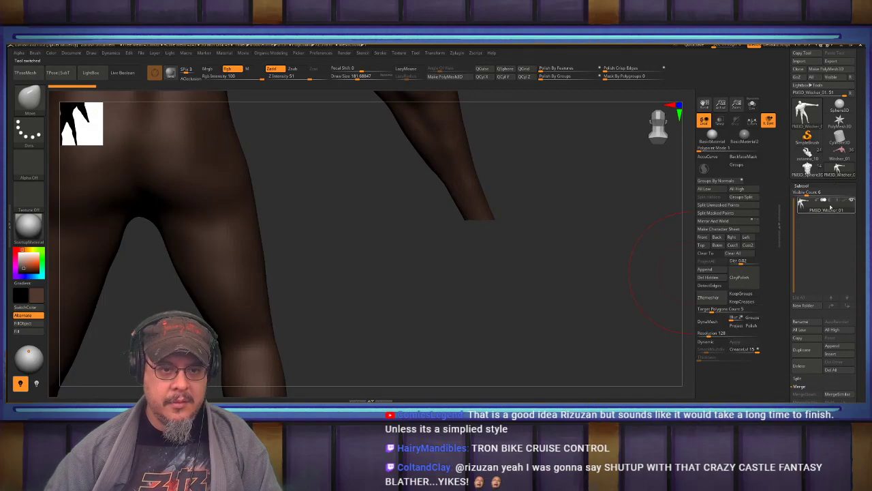
# Delete the hidden hand geometry from the polymesh body and return to the full Witcher_01 scene
pyautogui.moveTo(841, 158)
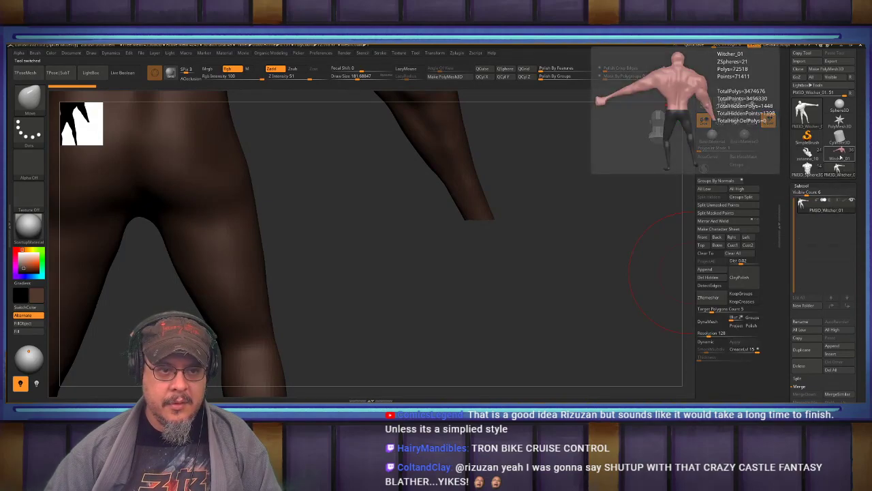
pyautogui.press('f')
pyautogui.moveTo(471, 289)
pyautogui.mouseDown()
pyautogui.moveTo(564, 232)
pyautogui.moveTo(538, 234)
pyautogui.mouseUp()
pyautogui.hotkey('shift', 'f')
pyautogui.hotkey('shift', 'f')
pyautogui.moveTo(560, 287)
pyautogui.mouseDown()
pyautogui.moveTo(580, 268)
pyautogui.moveTo(582, 253)
pyautogui.moveTo(607, 239)
pyautogui.moveTo(661, 273)
pyautogui.mouseUp()
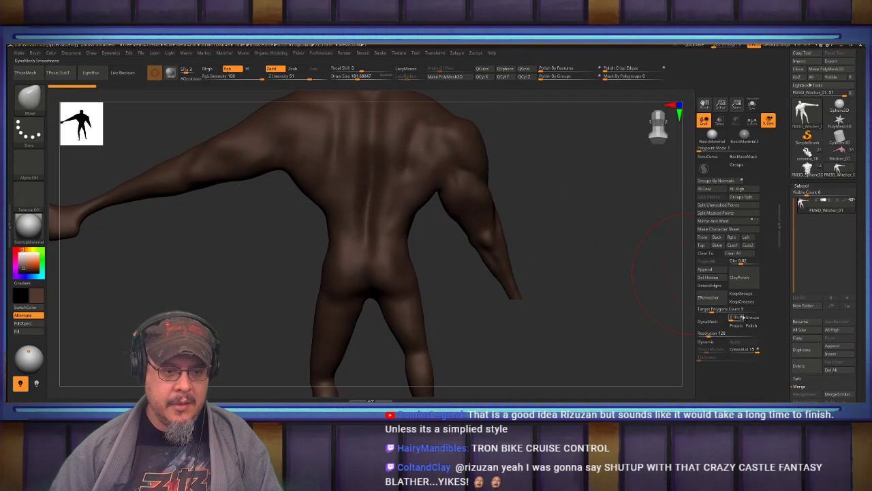
pyautogui.click(707, 278)
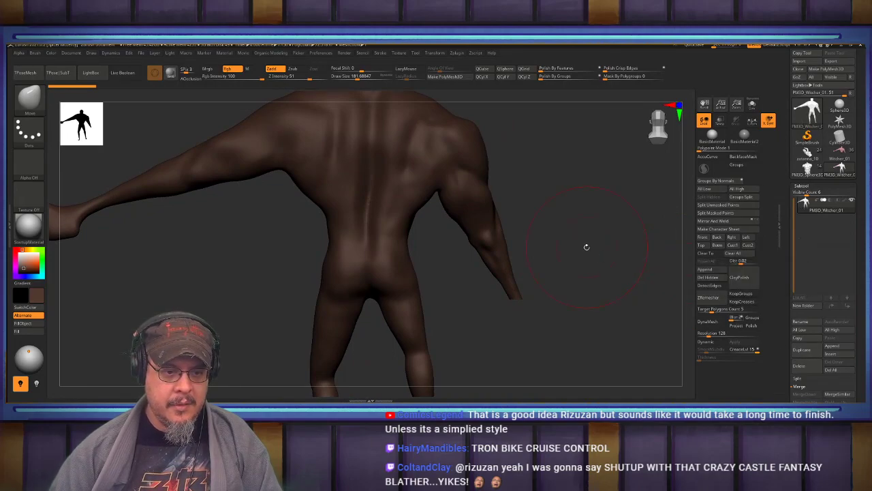
pyautogui.moveTo(573, 256)
pyautogui.mouseDown()
pyautogui.moveTo(559, 251)
pyautogui.moveTo(573, 255)
pyautogui.mouseUp()
pyautogui.click(842, 170)
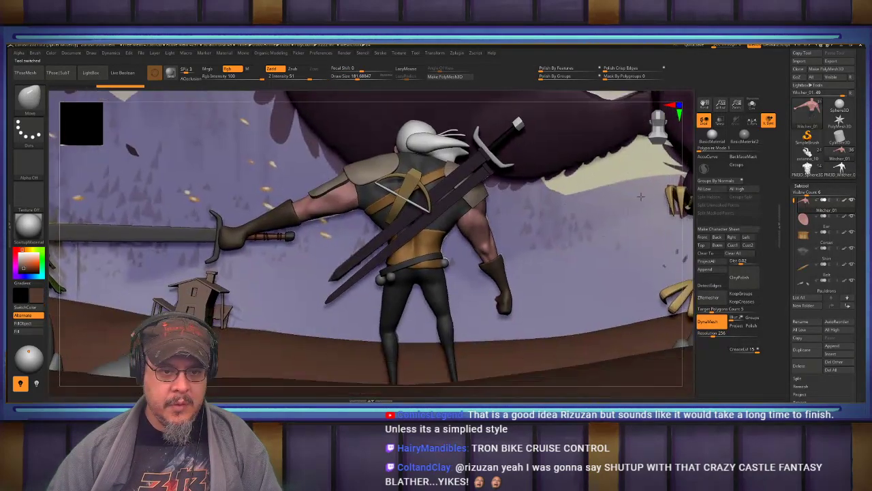
# Delete the original Witcher_01 body subtool and insert the PM3D_Witcher polymesh body in its place
pyautogui.keyDown('alt'); pyautogui.moveTo(640, 196); pyautogui.dragTo(649, 191); pyautogui.keyUp('alt')
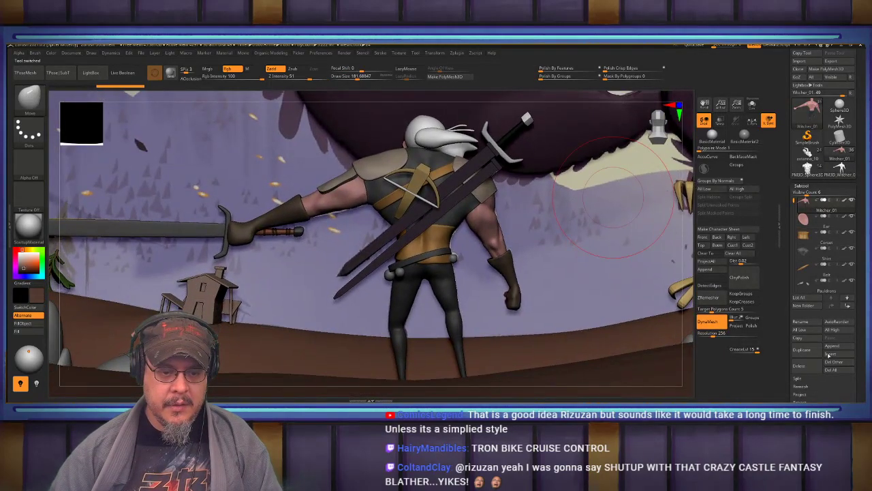
pyautogui.click(799, 367)
pyautogui.click(745, 381)
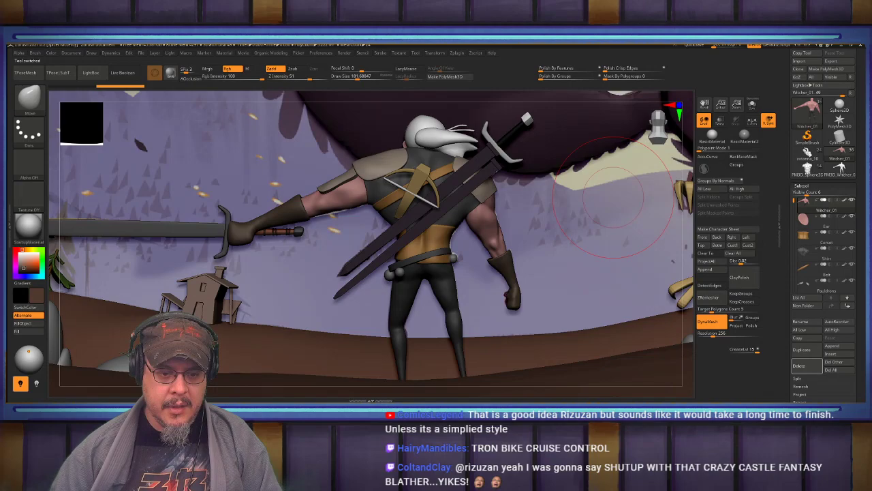
pyautogui.click(831, 354)
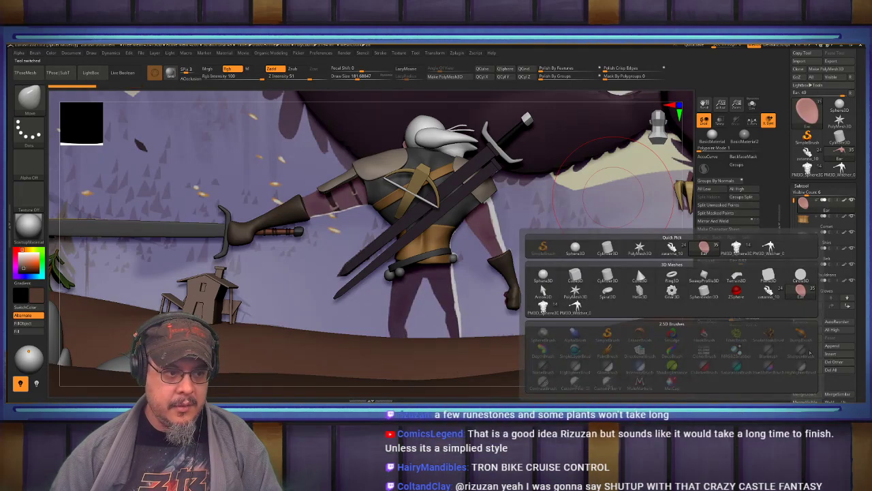
pyautogui.click(769, 249)
# Color the inserted body with the sampled pink skin tone
pyautogui.moveTo(545, 195)
pyautogui.mouseDown()
pyautogui.moveTo(535, 259)
pyautogui.moveTo(372, 182)
pyautogui.mouseUp()
pyautogui.moveTo(475, 189); pyautogui.dragTo(495, 198)
pyautogui.press('c')
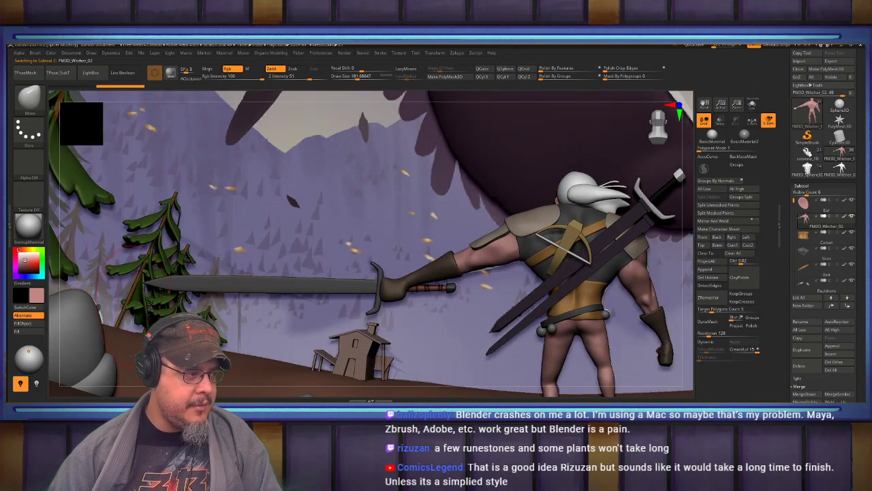
# Mask the body's legs up to the waist and invert the mask so only the legs stay editable
pyautogui.moveTo(116, 308); pyautogui.dragTo(153, 307, button='right')
pyautogui.keyDown('ctrl'); pyautogui.moveTo(559, 307); pyautogui.dragTo(587, 300, button='right'); pyautogui.keyUp('ctrl')
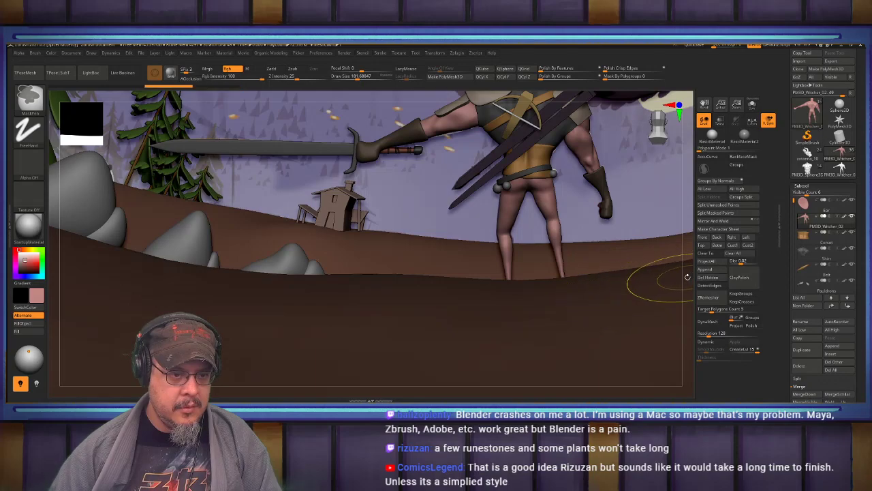
pyautogui.keyDown('ctrl'); pyautogui.moveTo(580, 341); pyautogui.dragTo(422, 169); pyautogui.keyUp('ctrl')
pyautogui.keyDown('alt'); pyautogui.moveTo(441, 174); pyautogui.dragTo(418, 257, button='right'); pyautogui.keyUp('alt')
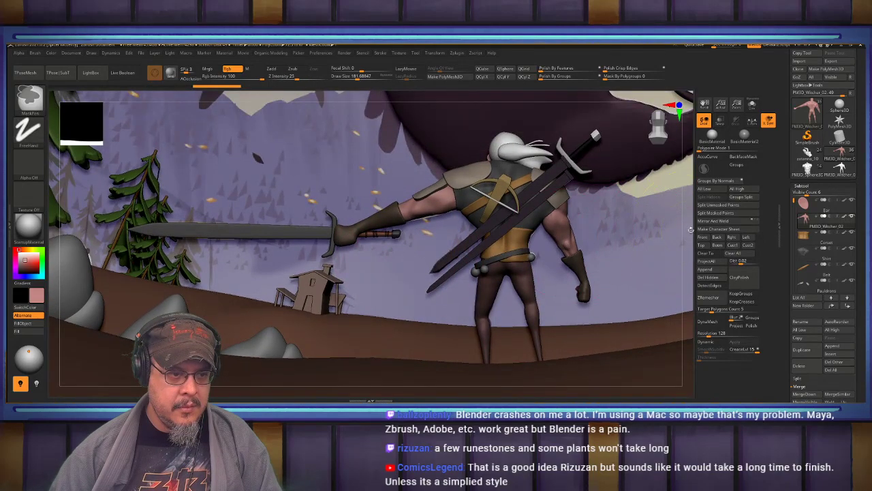
pyautogui.keyDown('ctrl'); pyautogui.click(690, 230); pyautogui.keyUp('ctrl')
# Fill the unmasked legs with dark brown, keep the Move brush active and clear the mask
pyautogui.press('b')
pyautogui.press('m')
pyautogui.press('v')
pyautogui.click(23, 323)
pyautogui.keyDown('alt'); pyautogui.moveTo(559, 242); pyautogui.dragTo(474, 232, button='right'); pyautogui.keyUp('alt')
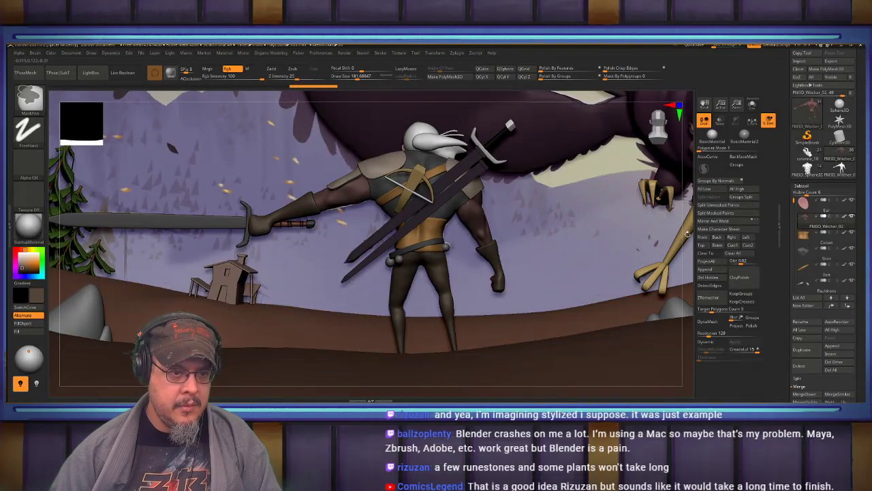
pyautogui.keyDown('ctrl'); pyautogui.moveTo(687, 234); pyautogui.dragTo(690, 239); pyautogui.keyUp('ctrl')
# Examine the warrior's pose and the gloved fist's outline against the painted reference
pyautogui.moveTo(486, 163)
pyautogui.keyDown('alt'); pyautogui.mouseDown(button='right')
pyautogui.moveTo(506, 198)
pyautogui.moveTo(508, 237)
pyautogui.mouseUp(button='right'); pyautogui.keyUp('alt')
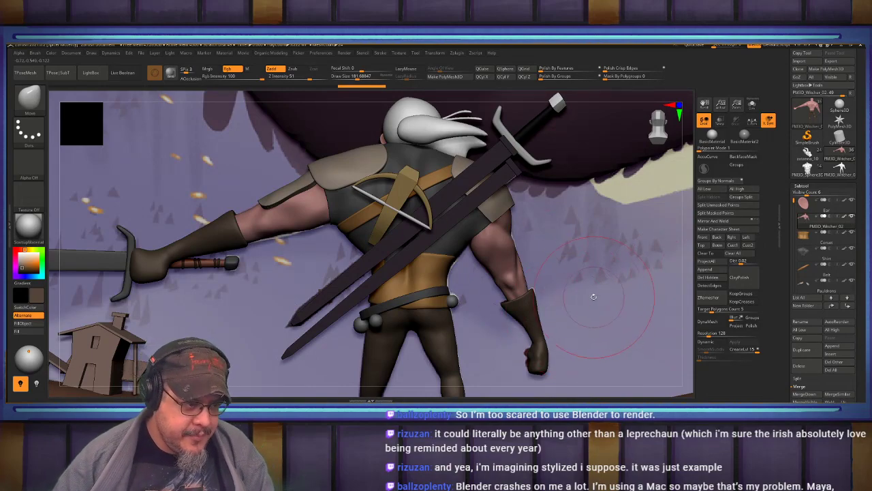
pyautogui.moveTo(559, 266); pyautogui.dragTo(566, 232)
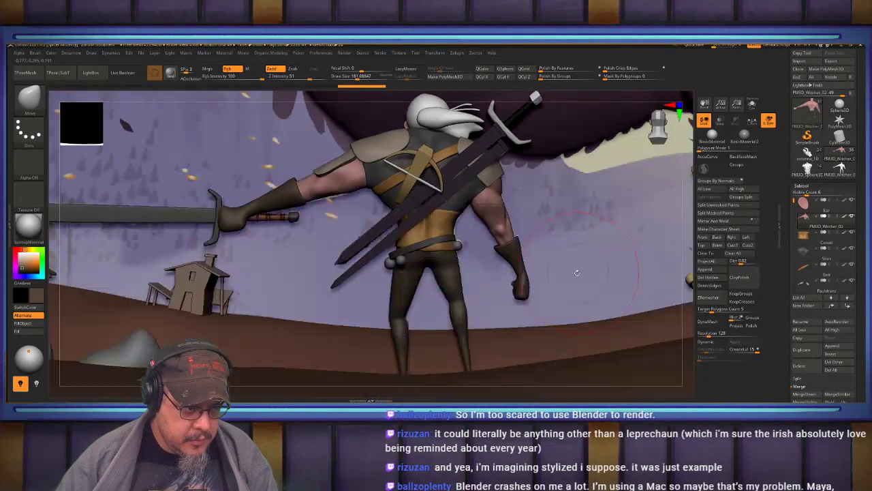
pyautogui.keyDown('alt'); pyautogui.moveTo(467, 294); pyautogui.dragTo(502, 327); pyautogui.keyUp('alt')
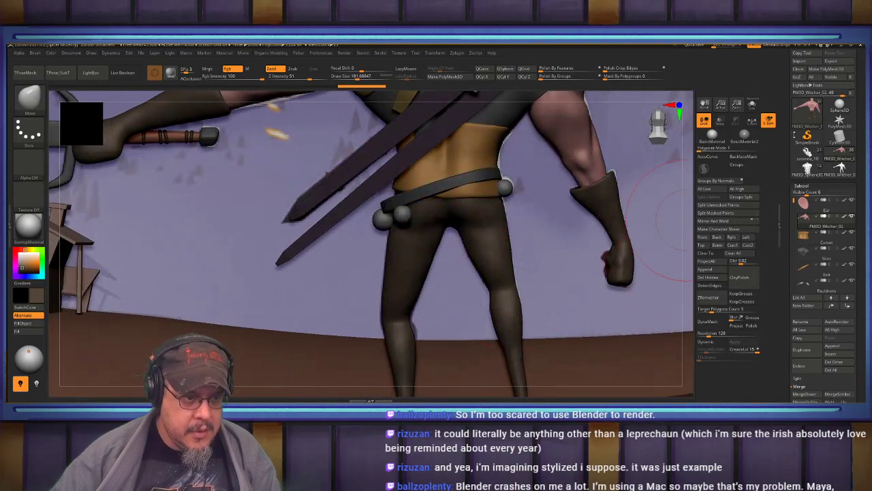
pyautogui.keyDown('alt'); pyautogui.moveTo(525, 236); pyautogui.dragTo(367, 243); pyautogui.keyUp('alt')
pyautogui.keyDown('alt'); pyautogui.moveTo(586, 315); pyautogui.dragTo(504, 314); pyautogui.keyUp('alt')
pyautogui.moveTo(449, 303); pyautogui.dragTo(552, 241)
pyautogui.moveTo(567, 283); pyautogui.dragTo(658, 267)
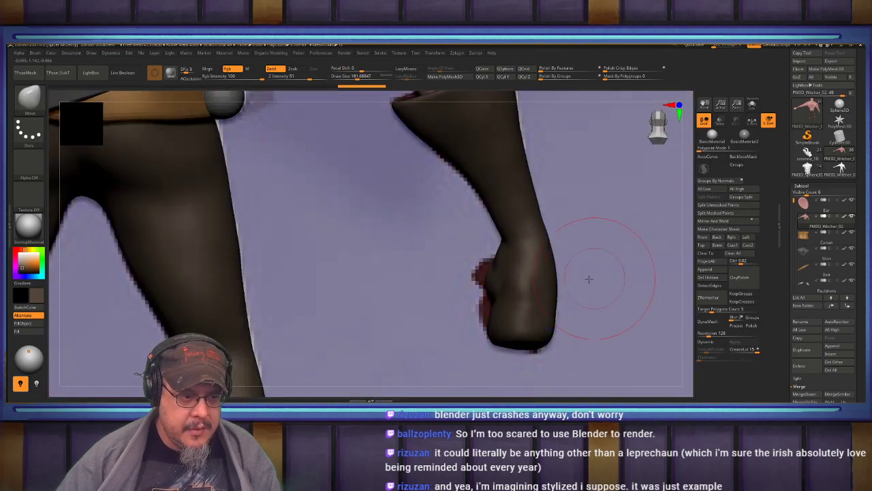
# Select the Gloves subtool and, with the Move brush at draw size 112, pull the thumb and finger edge outward to the reference silhouette
pyautogui.keyDown('alt'); pyautogui.click(492, 312); pyautogui.keyUp('alt')
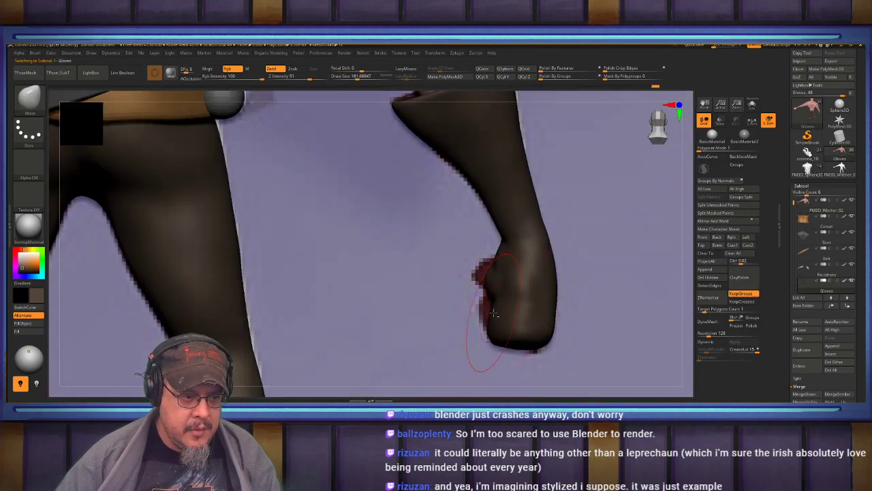
pyautogui.press('s')
pyautogui.moveTo(484, 276)
pyautogui.mouseDown()
pyautogui.moveTo(409, 279)
pyautogui.moveTo(483, 267)
pyautogui.moveTo(473, 283)
pyautogui.mouseUp()
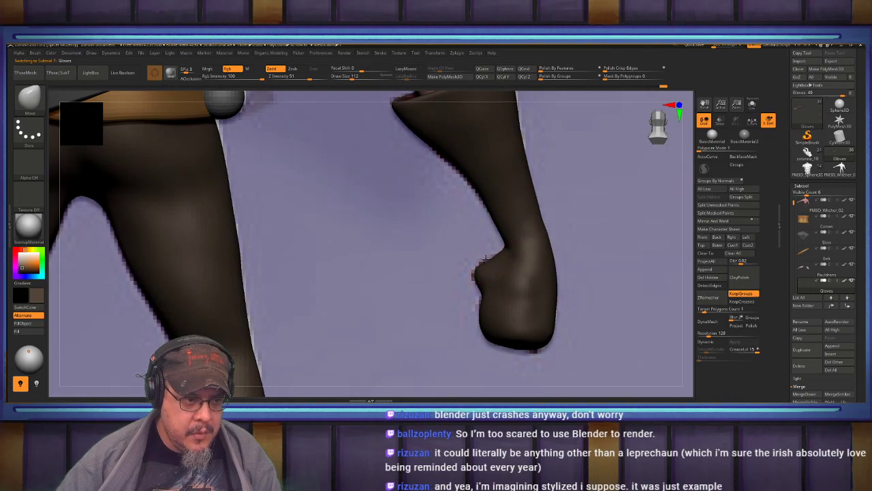
pyautogui.moveTo(484, 255); pyautogui.dragTo(480, 266)
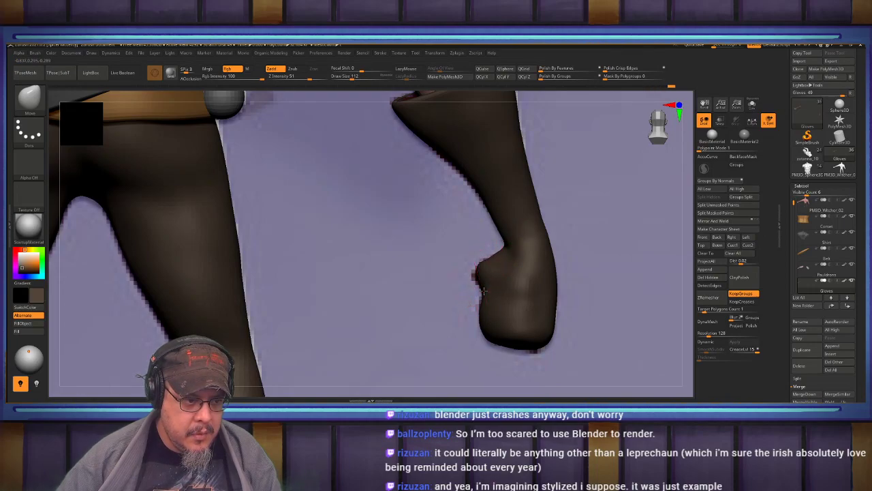
pyautogui.moveTo(485, 305); pyautogui.dragTo(484, 303)
# Nudge the fist's inner edge to fit the silhouette and smooth the underside of the glove
pyautogui.keyDown('alt'); pyautogui.moveTo(533, 251); pyautogui.dragTo(530, 267, button='right'); pyautogui.keyUp('alt')
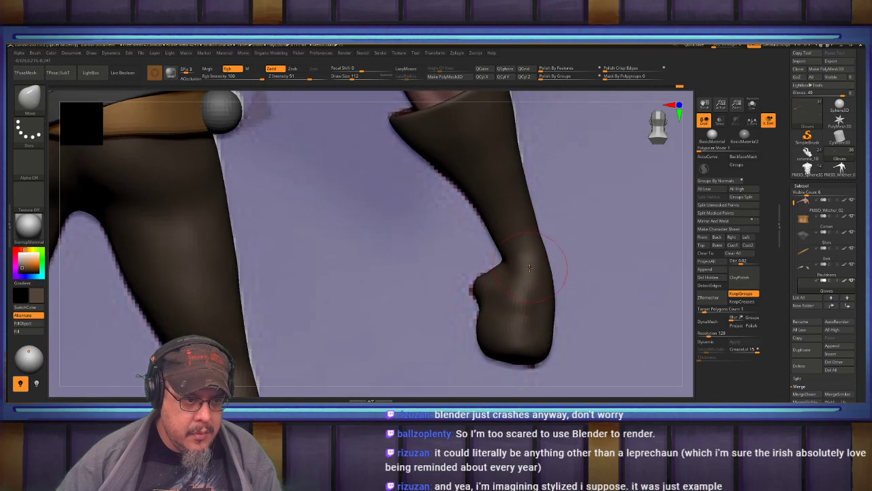
pyautogui.moveTo(511, 330); pyautogui.dragTo(502, 329)
pyautogui.moveTo(530, 254)
pyautogui.keyDown('alt'); pyautogui.mouseDown(button='right')
pyautogui.moveTo(529, 302)
pyautogui.moveTo(499, 255)
pyautogui.moveTo(474, 256)
pyautogui.moveTo(505, 266)
pyautogui.mouseUp(button='right'); pyautogui.keyUp('alt')
pyautogui.keyDown('shift'); pyautogui.moveTo(522, 374); pyautogui.dragTo(525, 306); pyautogui.keyUp('shift')
pyautogui.keyDown('alt'); pyautogui.moveTo(526, 251); pyautogui.dragTo(533, 313, button='right'); pyautogui.keyUp('alt')
# Switch to the FormSoft brush and check the gloves and the full scene against the reference painting
pyautogui.press('b')
pyautogui.press('f')
pyautogui.press('s')
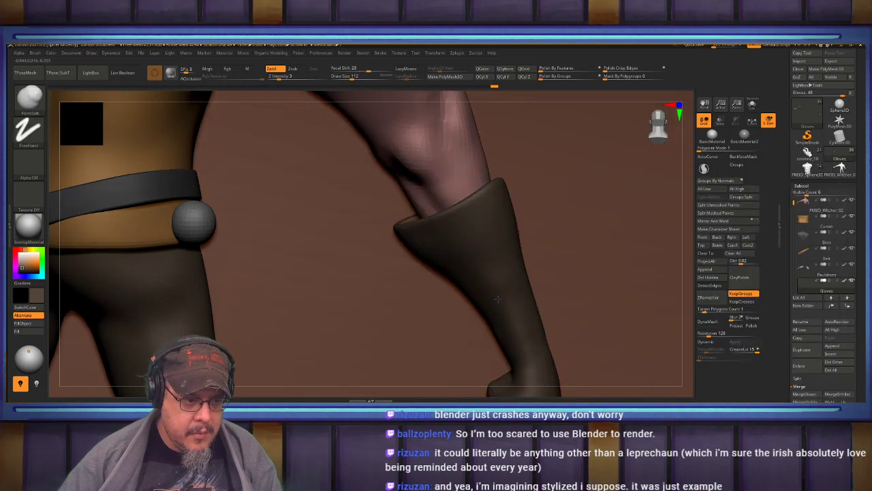
pyautogui.press('shift')
pyautogui.moveTo(464, 292)
pyautogui.keyDown('alt'); pyautogui.mouseDown(button='right')
pyautogui.moveTo(456, 290)
pyautogui.moveTo(457, 235)
pyautogui.mouseUp(button='right'); pyautogui.keyUp('alt')
pyautogui.moveTo(462, 316); pyautogui.dragTo(466, 275, button='right')
pyautogui.keyDown('alt'); pyautogui.moveTo(336, 227); pyautogui.dragTo(422, 274, button='right'); pyautogui.keyUp('alt')
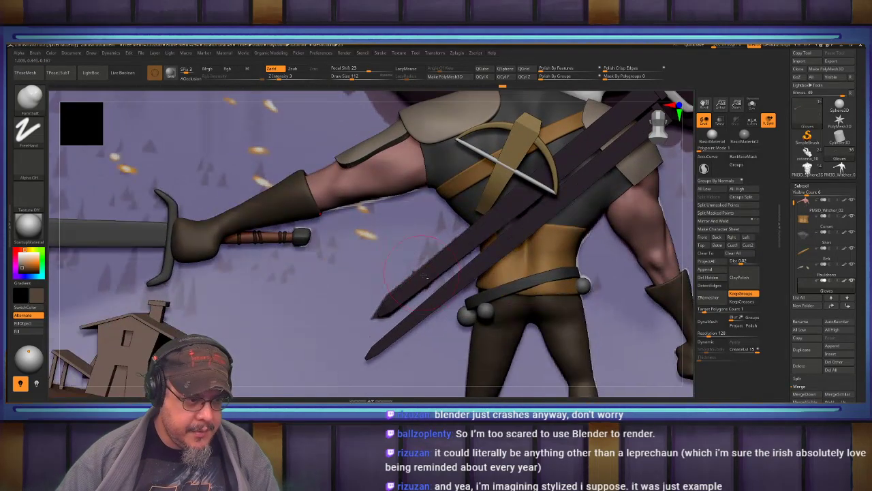
pyautogui.moveTo(326, 292); pyautogui.dragTo(326, 253, button='right')
pyautogui.keyDown('alt'); pyautogui.moveTo(244, 325); pyautogui.dragTo(368, 274, button='right'); pyautogui.keyUp('alt')
pyautogui.keyDown('alt'); pyautogui.moveTo(675, 232); pyautogui.dragTo(553, 261, button='right'); pyautogui.keyUp('alt')
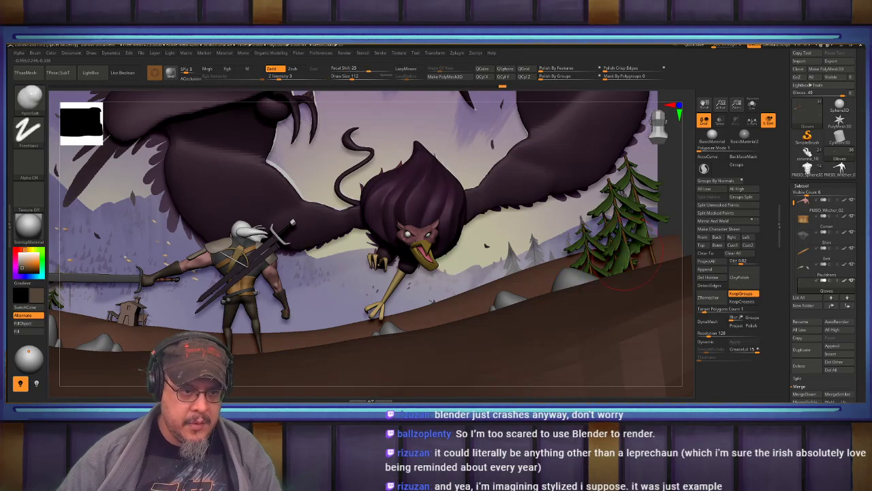
# Select the Trees subtool and, in solo view, box-mask around the large pine cluster to prepare it for transforming
pyautogui.keyDown('alt'); pyautogui.click(629, 255); pyautogui.keyUp('alt')
pyautogui.click(752, 105)
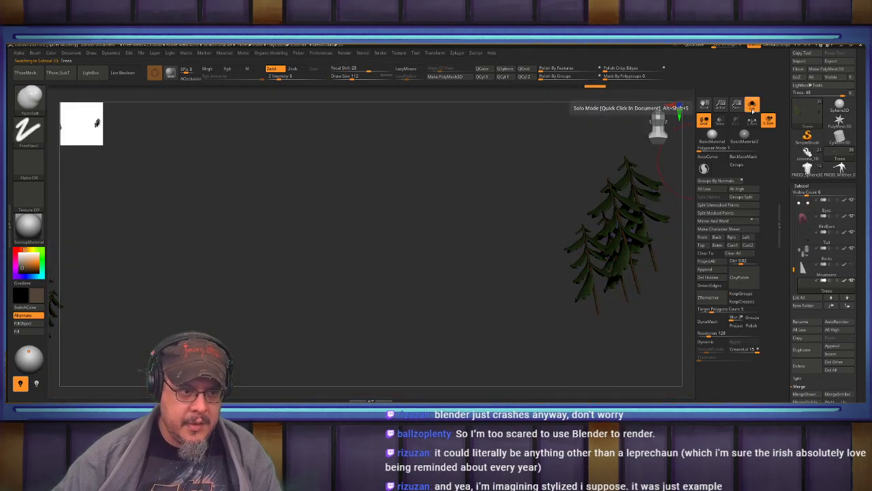
pyautogui.click(754, 105)
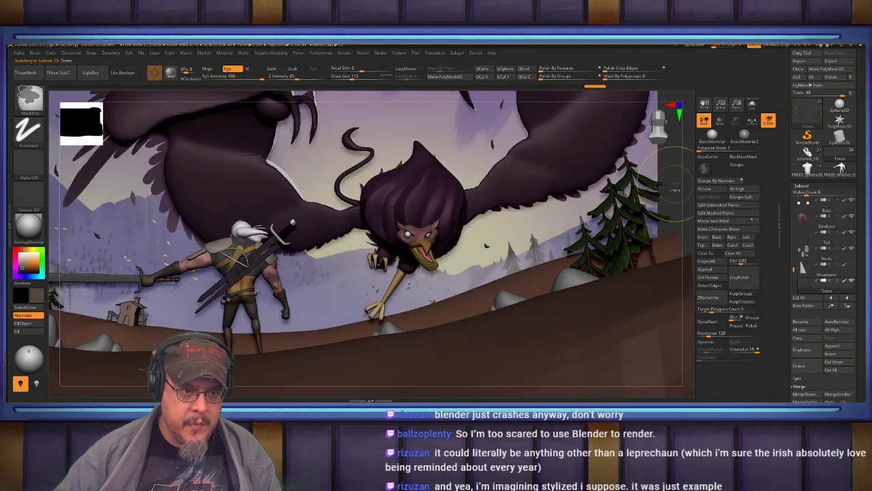
pyautogui.keyDown('alt'); pyautogui.moveTo(688, 180); pyautogui.dragTo(548, 199, button='right'); pyautogui.keyUp('alt')
pyautogui.click(752, 104)
pyautogui.moveTo(603, 349)
pyautogui.keyDown('ctrl'); pyautogui.mouseDown()
pyautogui.moveTo(546, 310)
pyautogui.moveTo(366, 136)
pyautogui.mouseUp(); pyautogui.keyUp('ctrl')
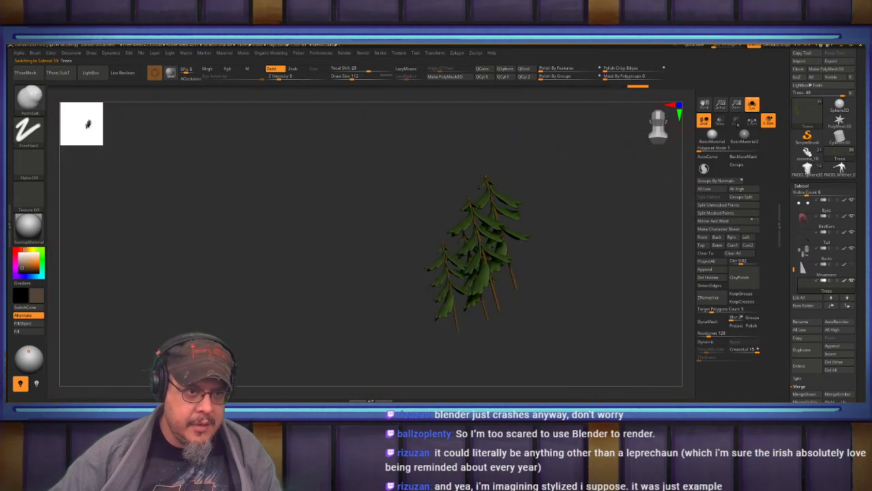
pyautogui.click(751, 107)
pyautogui.moveTo(577, 188); pyautogui.dragTo(588, 201, button='right')
# Duplicate the large pine cluster along the Z axis, farther back in the scene
pyautogui.press('w')
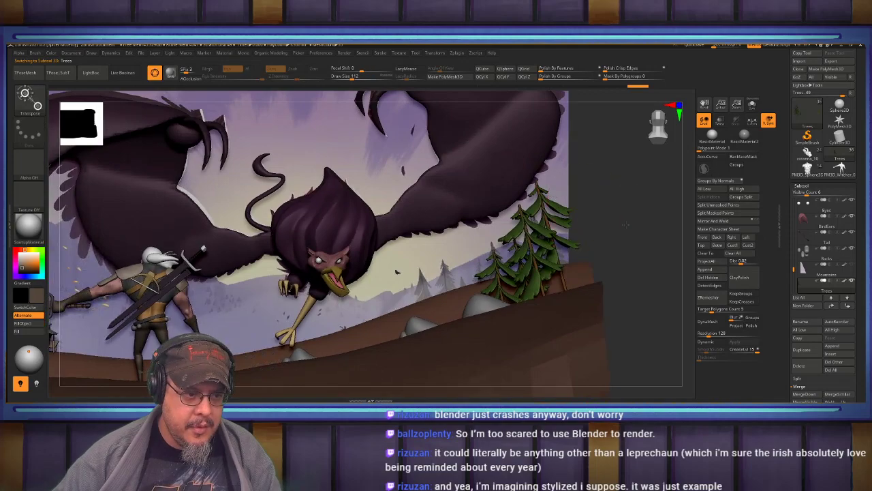
pyautogui.moveTo(620, 225); pyautogui.dragTo(640, 225, button='right')
pyautogui.keyDown('alt'); pyautogui.moveTo(395, 193); pyautogui.dragTo(608, 169, button='right'); pyautogui.keyUp('alt')
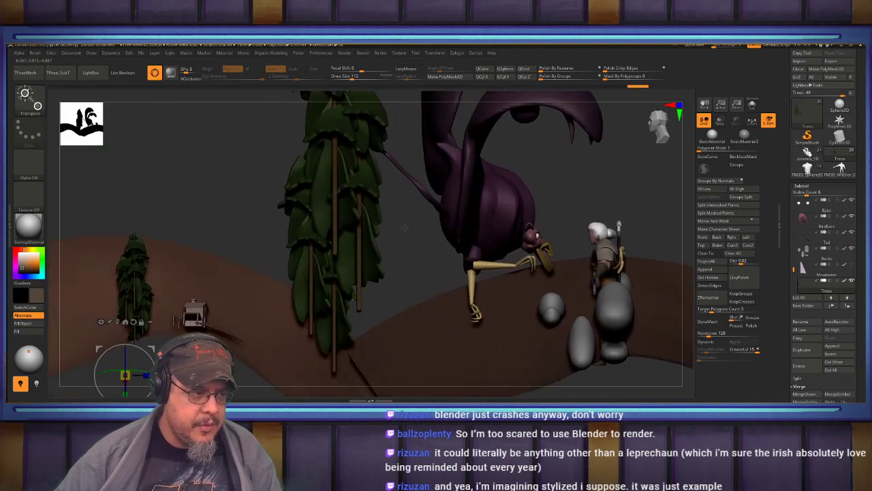
pyautogui.keyDown('alt'); pyautogui.moveTo(198, 202); pyautogui.dragTo(428, 158, button='right'); pyautogui.keyUp('alt')
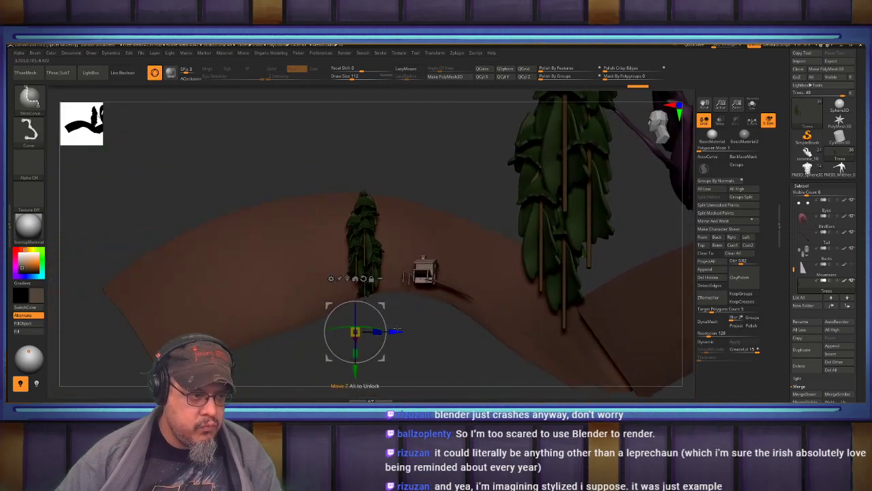
pyautogui.moveTo(395, 329); pyautogui.dragTo(117, 331)
pyautogui.moveTo(420, 171); pyautogui.dragTo(71, 220, button='right')
pyautogui.keyDown('alt'); pyautogui.moveTo(333, 222); pyautogui.dragTo(306, 219, button='right'); pyautogui.keyUp('alt')
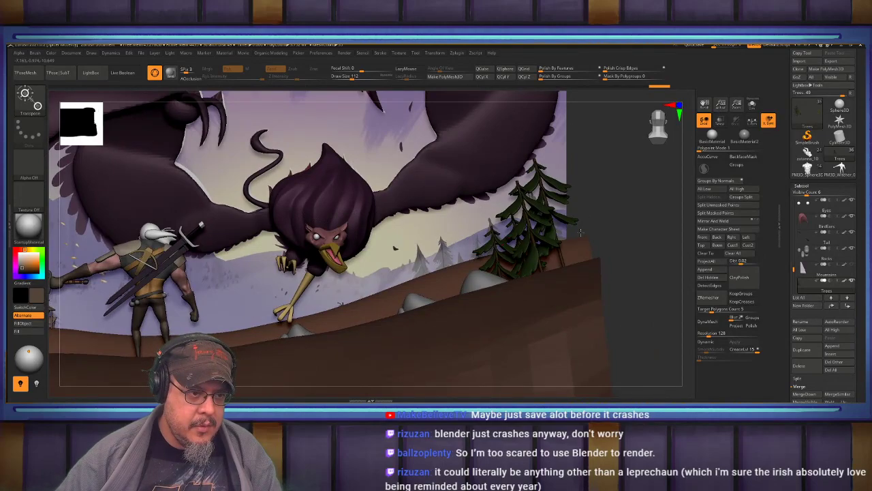
# Recenter the gizmo on the copied pines, move them along X toward the creature and scale them down
pyautogui.keyDown('ctrl'); pyautogui.moveTo(588, 254); pyautogui.dragTo(514, 226, button='right'); pyautogui.keyUp('ctrl')
pyautogui.keyDown('alt'); pyautogui.click(421, 254); pyautogui.keyUp('alt')
pyautogui.keyDown('ctrl'); pyautogui.moveTo(421, 254); pyautogui.dragTo(440, 217, button='right'); pyautogui.keyUp('ctrl')
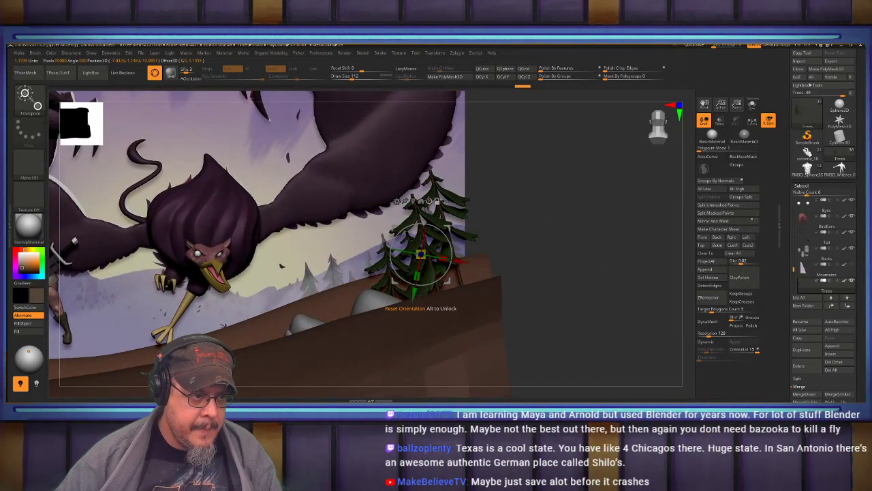
pyautogui.moveTo(454, 260); pyautogui.dragTo(371, 270)
pyautogui.moveTo(340, 235); pyautogui.dragTo(366, 269)
pyautogui.press('q')
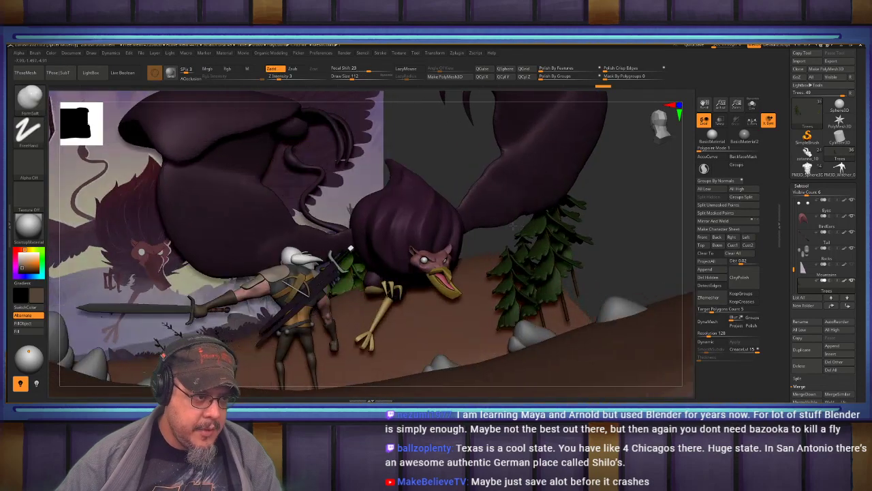
# Rotate and reposition the smaller pines so they stand on the slope beside the rocks
pyautogui.press('w')
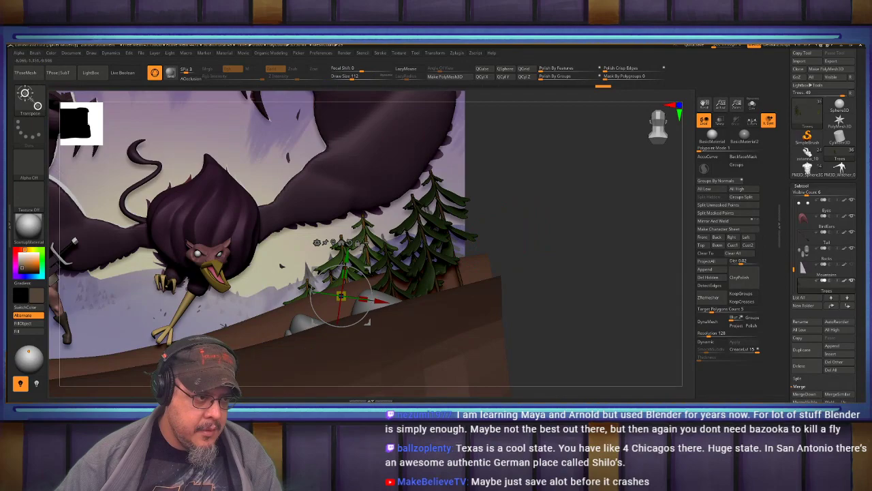
pyautogui.moveTo(340, 293); pyautogui.dragTo(342, 280)
pyautogui.keyDown('alt'); pyautogui.click(346, 265); pyautogui.keyUp('alt')
pyautogui.keyDown('shift'); pyautogui.moveTo(327, 318); pyautogui.dragTo(248, 325); pyautogui.keyUp('shift')
pyautogui.moveTo(364, 297); pyautogui.dragTo(382, 292)
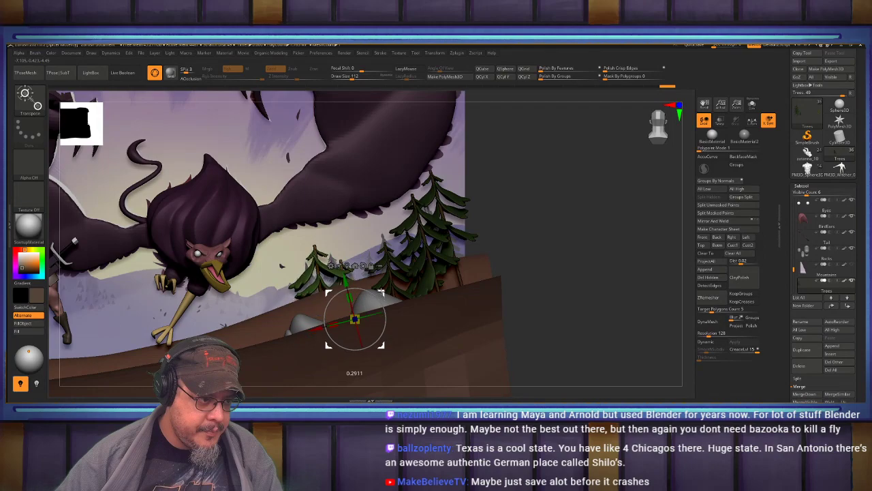
pyautogui.moveTo(376, 309); pyautogui.dragTo(374, 306)
pyautogui.press('q')
pyautogui.moveTo(538, 247)
pyautogui.mouseDown()
pyautogui.moveTo(391, 215)
pyautogui.moveTo(332, 234)
pyautogui.mouseUp()
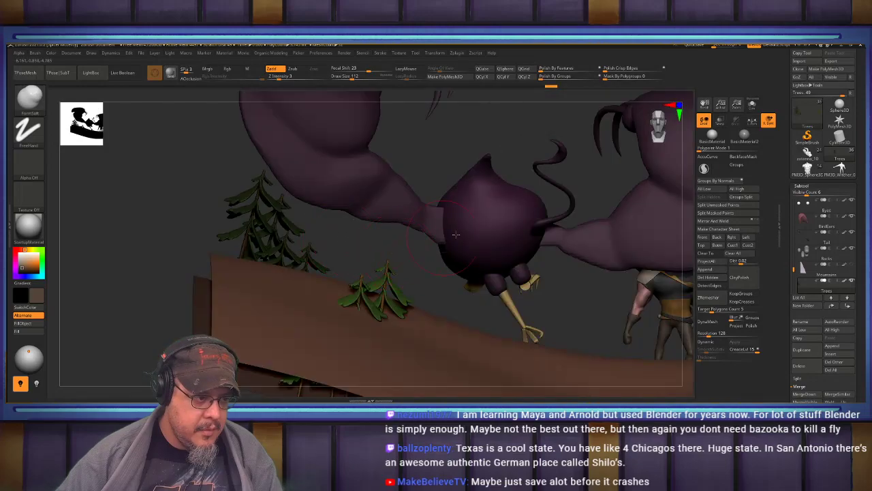
# Isolate the small pines in solo view, adjust their visibility and mask, and bring the full scene back
pyautogui.click(753, 105)
pyautogui.moveTo(436, 179); pyautogui.dragTo(389, 175)
pyautogui.moveTo(516, 204); pyautogui.dragTo(500, 207)
pyautogui.moveTo(302, 208)
pyautogui.keyDown('ctrl'); pyautogui.keyDown('shift'); pyautogui.mouseDown()
pyautogui.moveTo(361, 344)
pyautogui.moveTo(379, 361)
pyautogui.mouseUp(); pyautogui.keyUp('shift'); pyautogui.keyUp('ctrl')
pyautogui.moveTo(489, 257)
pyautogui.mouseDown()
pyautogui.moveTo(432, 259)
pyautogui.moveTo(468, 208)
pyautogui.moveTo(460, 196)
pyautogui.moveTo(508, 224)
pyautogui.mouseUp()
pyautogui.press('b')
pyautogui.press('Escape')
pyautogui.moveTo(424, 305)
pyautogui.mouseDown()
pyautogui.moveTo(417, 302)
pyautogui.moveTo(435, 303)
pyautogui.moveTo(362, 286)
pyautogui.mouseUp()
pyautogui.keyDown('ctrl'); pyautogui.click(393, 295); pyautogui.keyUp('ctrl')
pyautogui.keyDown('ctrl'); pyautogui.keyDown('shift'); pyautogui.click(396, 295); pyautogui.keyUp('shift'); pyautogui.keyUp('ctrl')
pyautogui.keyDown('alt'); pyautogui.moveTo(452, 293); pyautogui.dragTo(434, 327); pyautogui.keyUp('alt')
pyautogui.click(753, 104)
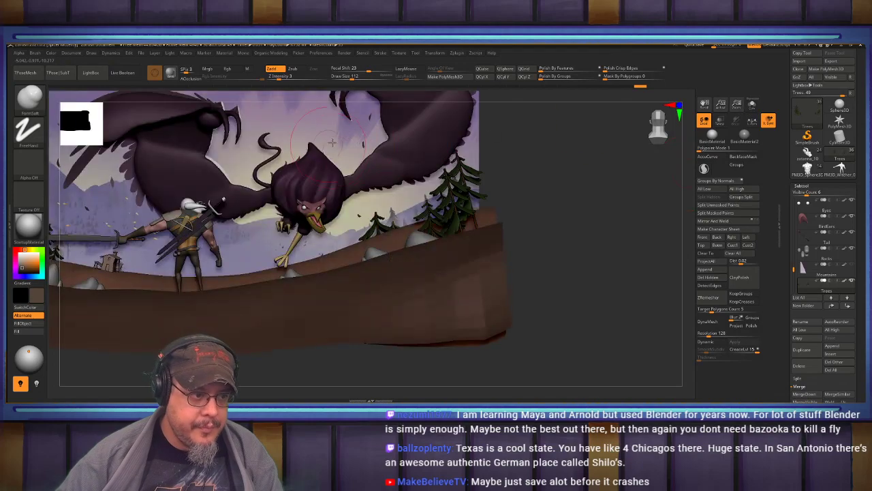
# Raise the small pines slightly and adjust their depth along Z on the hill
pyautogui.press('w')
pyautogui.moveTo(389, 209); pyautogui.dragTo(389, 204)
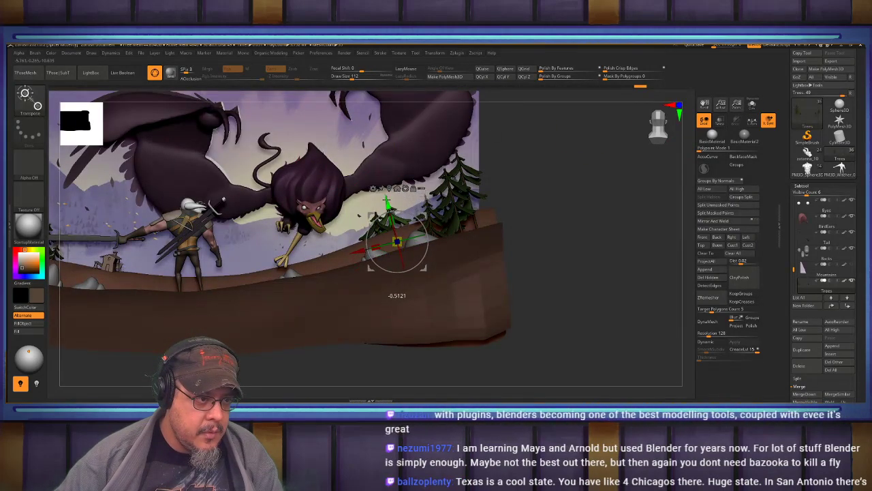
pyautogui.moveTo(573, 213); pyautogui.dragTo(425, 236)
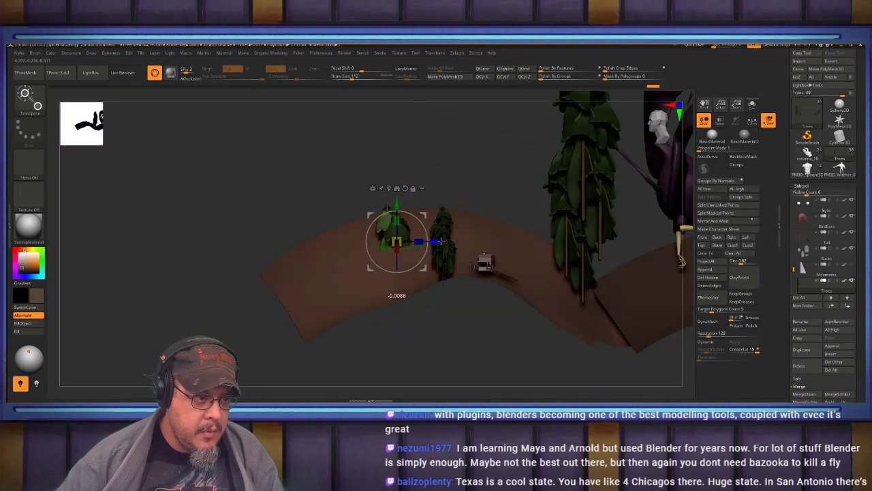
pyautogui.press('q')
pyautogui.moveTo(477, 168)
pyautogui.mouseDown()
pyautogui.moveTo(404, 173)
pyautogui.moveTo(399, 243)
pyautogui.mouseUp()
# Tilt the small pines slightly and nudge them into place on the hillside between the rocks
pyautogui.press('w')
pyautogui.moveTo(377, 303); pyautogui.dragTo(389, 311)
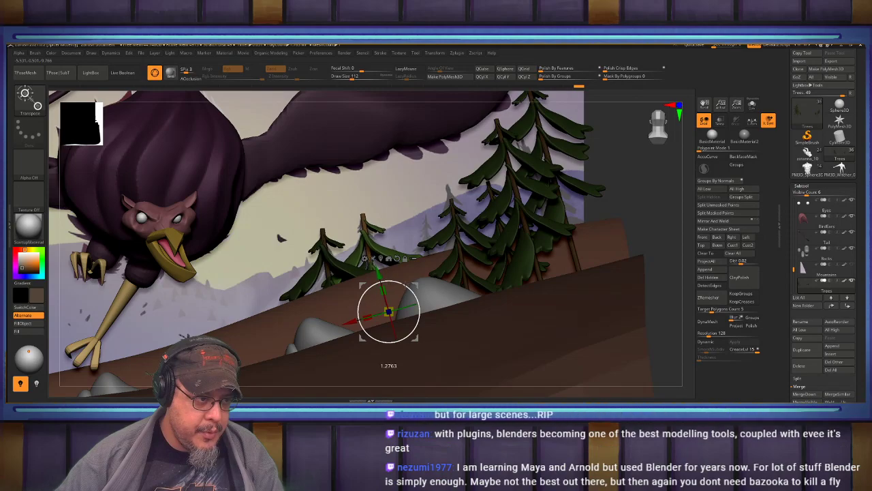
pyautogui.press('q')
pyautogui.moveTo(401, 275)
pyautogui.mouseDown()
pyautogui.moveTo(415, 256)
pyautogui.moveTo(416, 205)
pyautogui.moveTo(440, 199)
pyautogui.moveTo(438, 255)
pyautogui.mouseUp()
pyautogui.press('w')
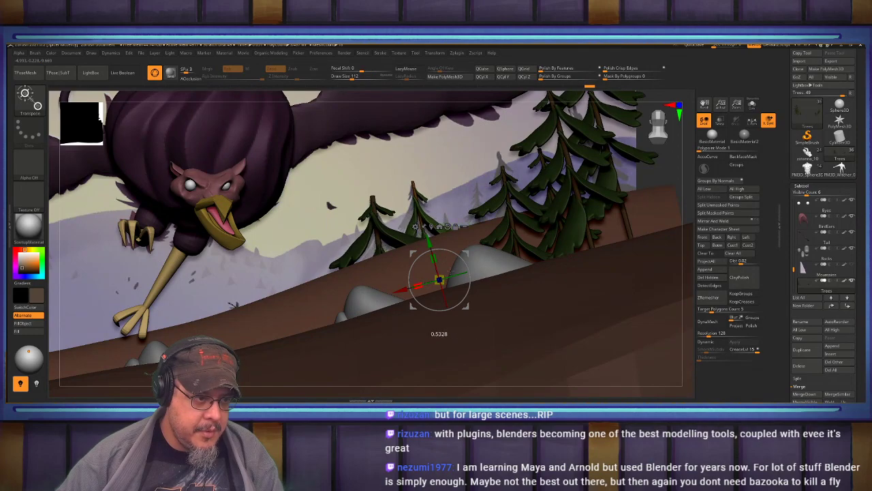
pyautogui.moveTo(469, 252); pyautogui.dragTo(468, 250)
pyautogui.press('q')
# Examine the whole scene, from the trees beside the house to the creature, for composition and missing elements
pyautogui.moveTo(287, 187)
pyautogui.keyDown('alt'); pyautogui.mouseDown()
pyautogui.moveTo(278, 188)
pyautogui.moveTo(283, 129)
pyautogui.mouseUp(); pyautogui.keyUp('alt')
pyautogui.keyDown('alt'); pyautogui.moveTo(454, 214); pyautogui.dragTo(571, 252); pyautogui.keyUp('alt')
pyautogui.keyDown('alt'); pyautogui.moveTo(371, 209); pyautogui.dragTo(494, 227); pyautogui.keyUp('alt')
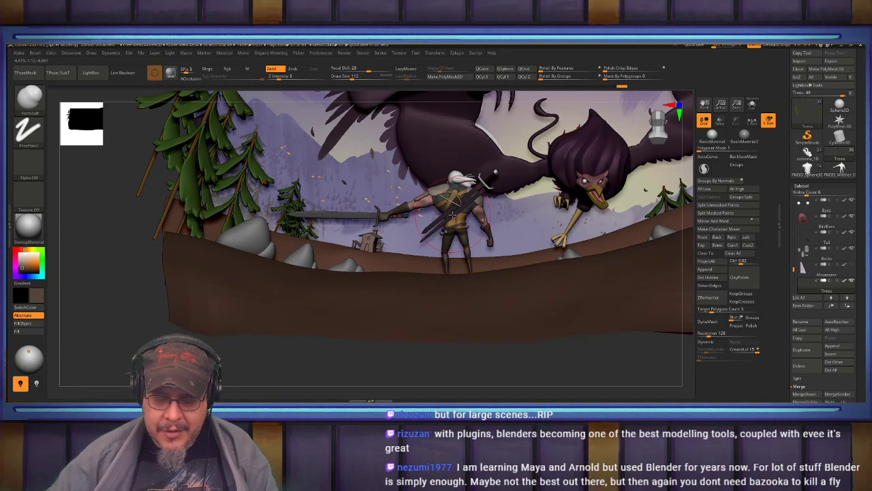
pyautogui.press('f')
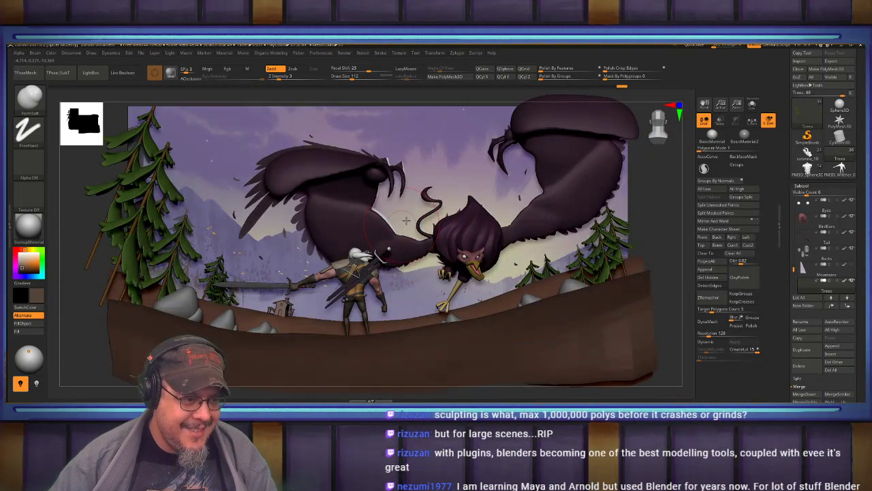
pyautogui.keyDown('alt'); pyautogui.moveTo(337, 254); pyautogui.dragTo(415, 315, button='right'); pyautogui.keyUp('alt')
pyautogui.keyDown('alt'); pyautogui.moveTo(531, 204); pyautogui.dragTo(573, 234, button='right'); pyautogui.keyUp('alt')
pyautogui.moveTo(408, 341); pyautogui.dragTo(671, 146, button='right')
pyautogui.moveTo(408, 237)
pyautogui.mouseDown(button='right')
pyautogui.moveTo(341, 235)
pyautogui.moveTo(467, 220)
pyautogui.mouseUp(button='right')
pyautogui.moveTo(420, 249); pyautogui.dragTo(481, 169, button='right')
pyautogui.moveTo(471, 294); pyautogui.dragTo(690, 187, button='right')
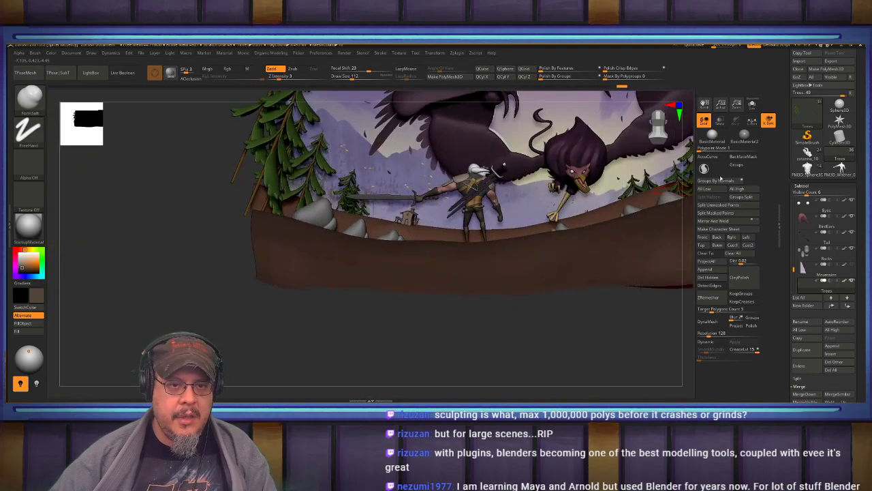
# Start a new Sphere3D tool, convert it to a PolyMesh3D and flatten it vertically into a disc
pyautogui.click(840, 111)
pyautogui.keyDown('ctrl'); pyautogui.moveTo(454, 217); pyautogui.dragTo(513, 291, button='right'); pyautogui.keyUp('ctrl')
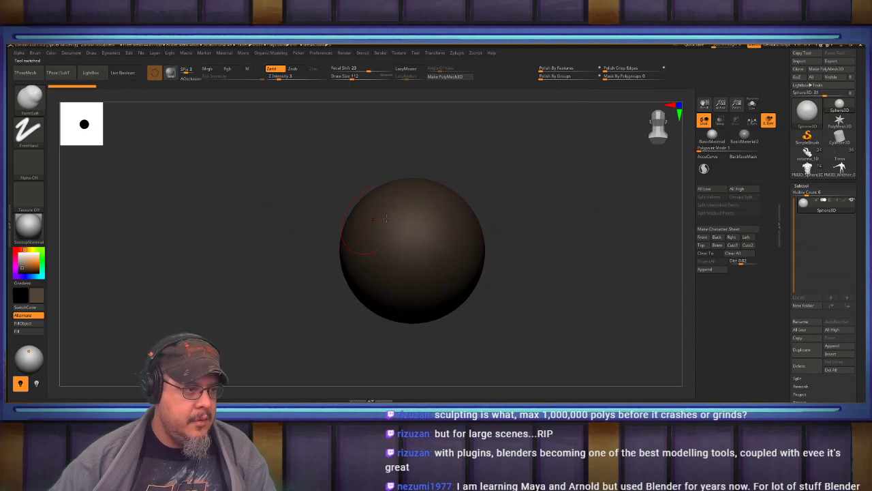
pyautogui.click(845, 202)
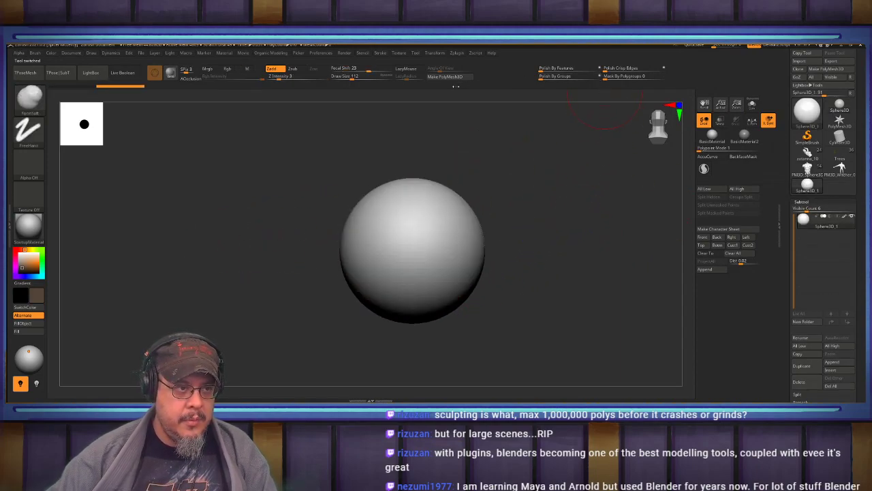
pyautogui.click(449, 76)
pyautogui.keyDown('alt'); pyautogui.moveTo(503, 119); pyautogui.dragTo(538, 124, button='right'); pyautogui.keyUp('alt')
pyautogui.press('w')
pyautogui.moveTo(469, 237); pyautogui.dragTo(466, 293)
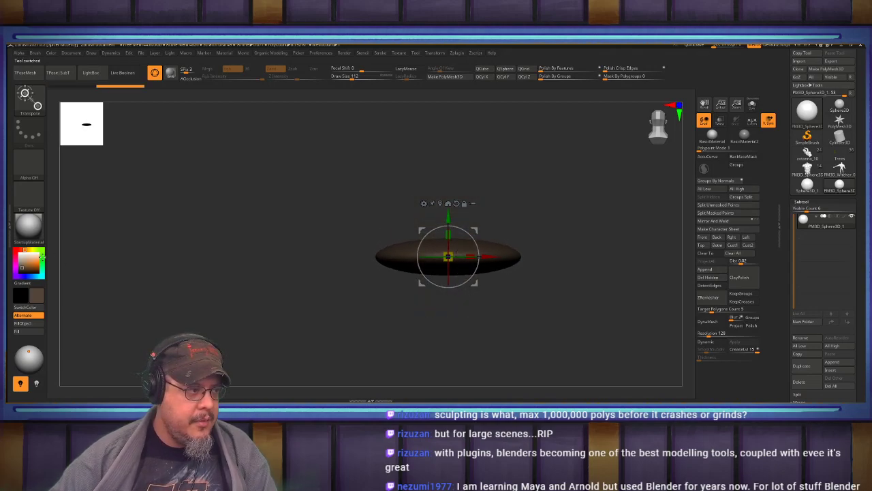
# Set the active color to white and view the flattened sphere from above
pyautogui.hotkey('ctrl', 'z')
pyautogui.hotkey('ctrl', 'z')
pyautogui.hotkey('ctrl', 'z')
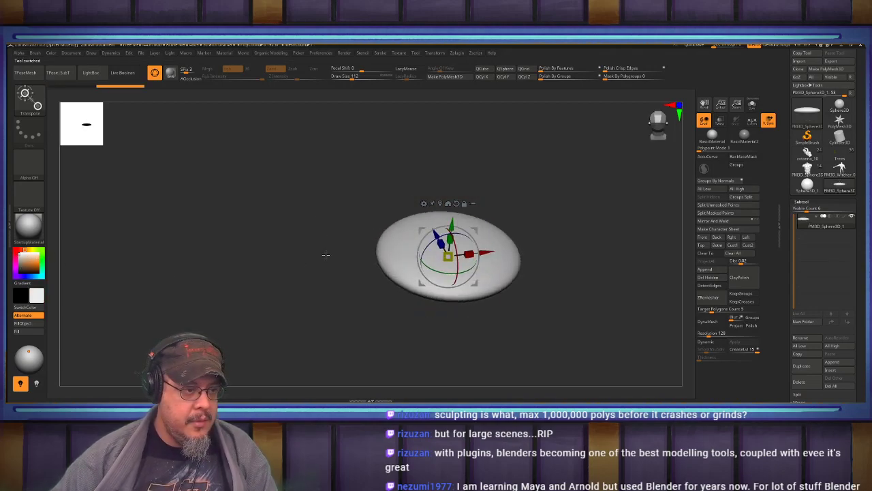
pyautogui.keyDown('alt'); pyautogui.moveTo(314, 265); pyautogui.dragTo(282, 308); pyautogui.keyUp('alt')
pyautogui.press('q')
pyautogui.moveTo(533, 227)
pyautogui.keyDown('alt'); pyautogui.mouseDown()
pyautogui.moveTo(504, 257)
pyautogui.moveTo(538, 209)
pyautogui.moveTo(569, 199)
pyautogui.mouseUp(); pyautogui.keyUp('alt')
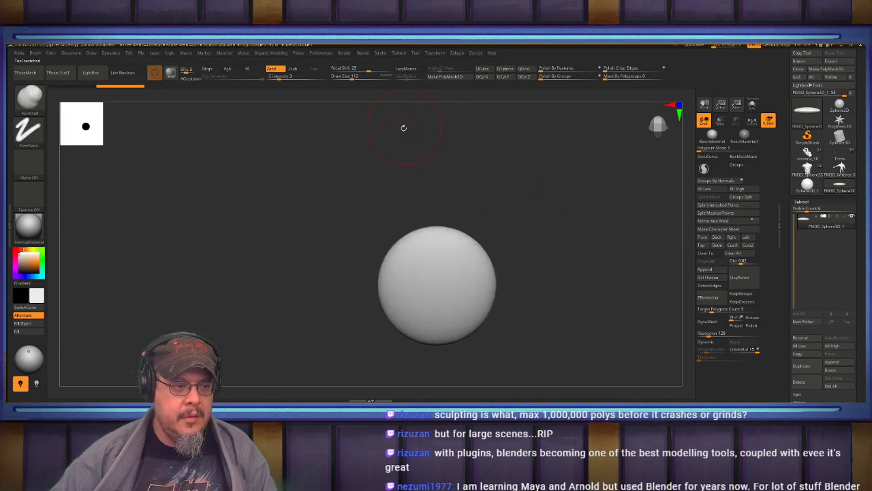
# Set MeshProject as the masking brush
pyautogui.press('b')
pyautogui.press('m')
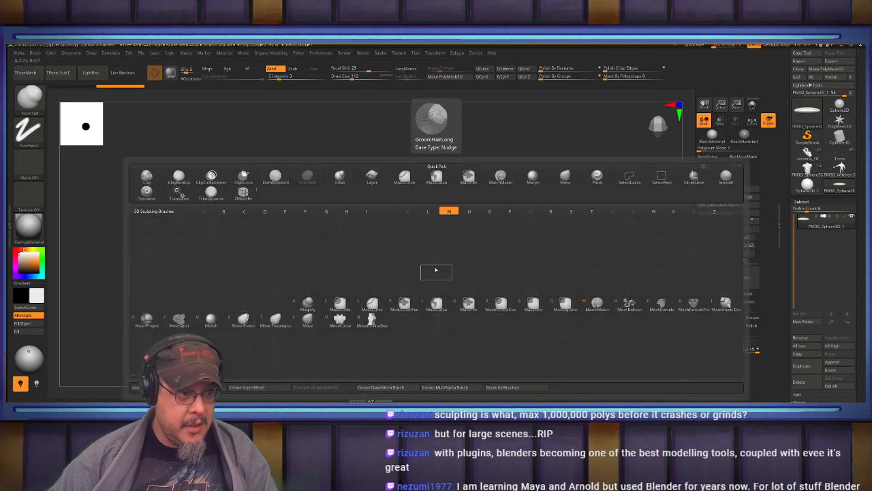
pyautogui.click(147, 322)
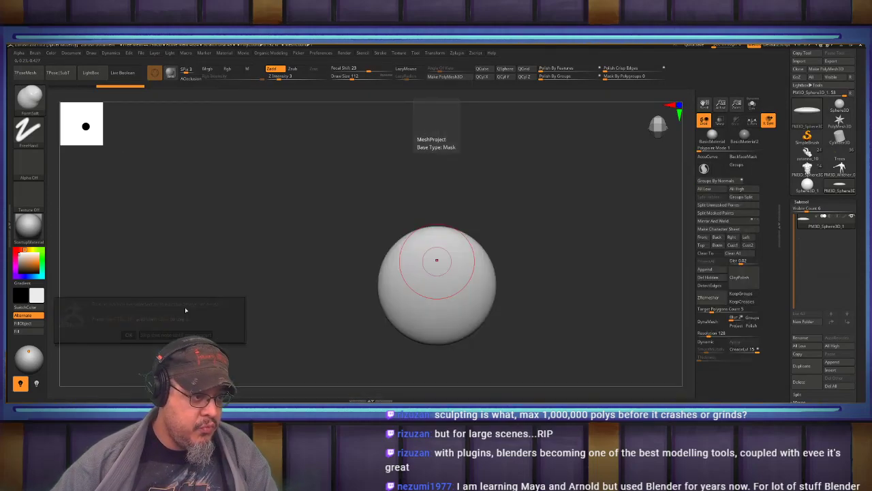
pyautogui.press('ctrl')
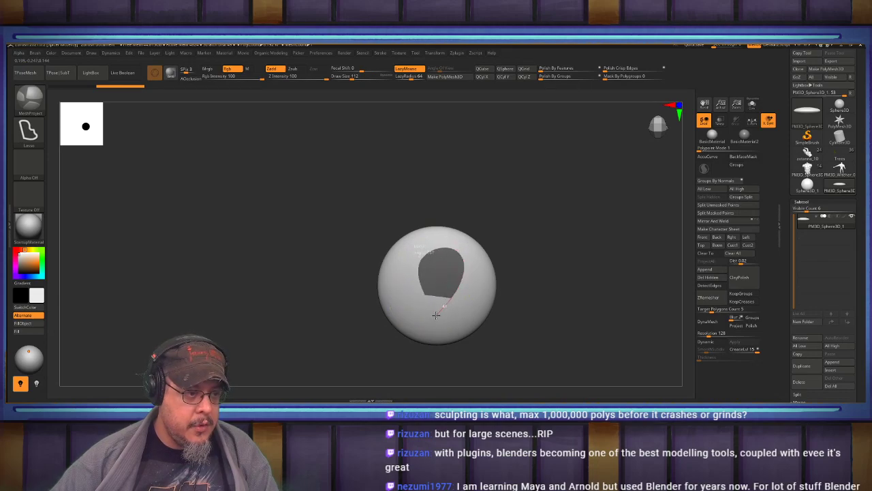
pyautogui.keyDown('ctrl'); pyautogui.moveTo(414, 313); pyautogui.dragTo(413, 313); pyautogui.keyUp('ctrl')
pyautogui.moveTo(549, 210)
pyautogui.keyDown('alt'); pyautogui.mouseDown()
pyautogui.moveTo(525, 206)
pyautogui.moveTo(538, 214)
pyautogui.mouseUp(); pyautogui.keyUp('alt')
pyautogui.hotkey('ctrl', 'z')
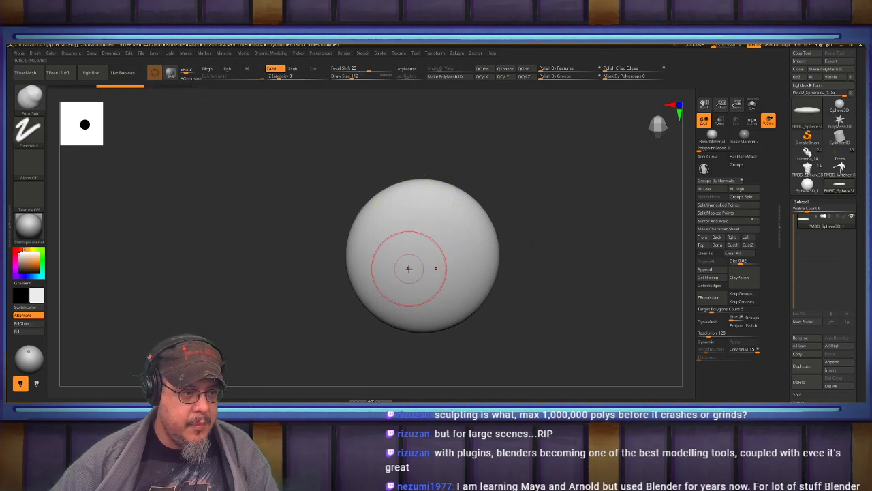
# Outline a rounded petal shape with a narrow lower end on the disc using the MeshProject brush
pyautogui.press('ctrl')
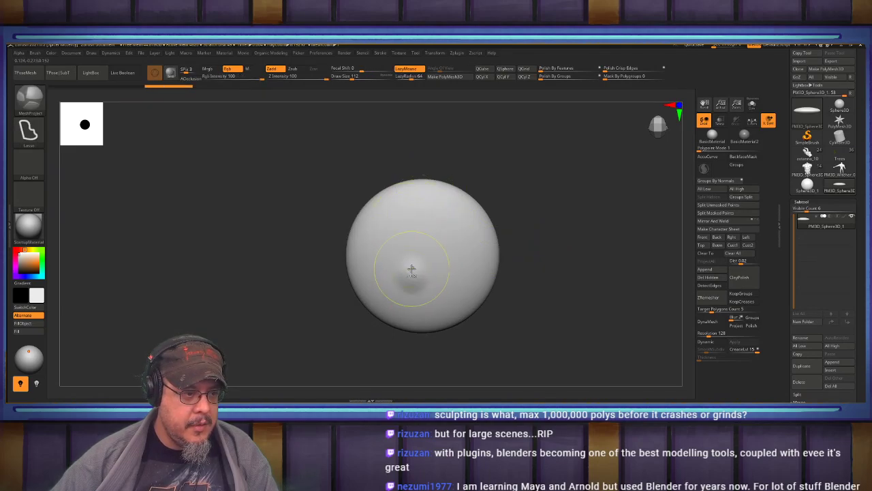
pyautogui.moveTo(411, 197)
pyautogui.keyDown('ctrl'); pyautogui.mouseDown()
pyautogui.moveTo(454, 197)
pyautogui.moveTo(463, 249)
pyautogui.moveTo(429, 291)
pyautogui.moveTo(409, 284)
pyautogui.mouseUp(); pyautogui.keyUp('ctrl')
pyautogui.keyDown('ctrl'); pyautogui.moveTo(543, 247); pyautogui.dragTo(508, 263); pyautogui.keyUp('ctrl')
pyautogui.moveTo(409, 288)
pyautogui.keyDown('ctrl'); pyautogui.mouseDown()
pyautogui.moveTo(398, 263)
pyautogui.moveTo(415, 196)
pyautogui.moveTo(464, 220)
pyautogui.moveTo(454, 269)
pyautogui.mouseUp(); pyautogui.keyUp('ctrl')
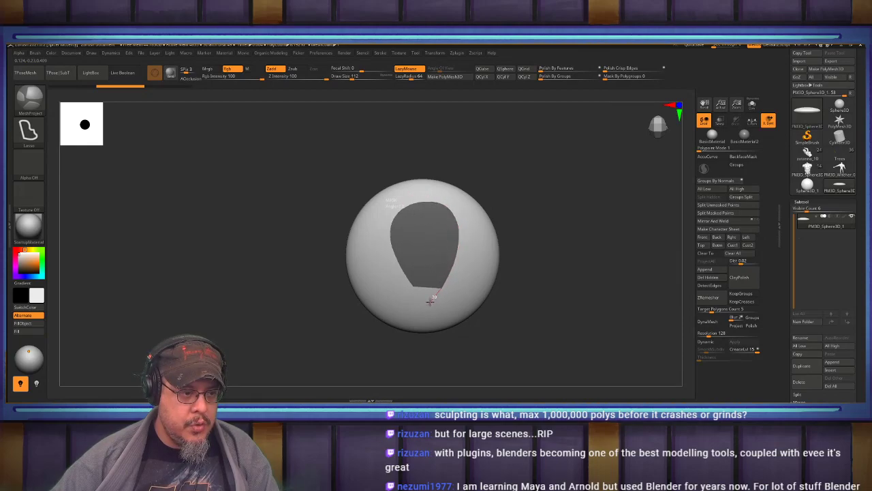
pyautogui.keyDown('ctrl'); pyautogui.moveTo(430, 302); pyautogui.dragTo(425, 304); pyautogui.keyUp('ctrl')
pyautogui.keyDown('alt'); pyautogui.moveTo(567, 224); pyautogui.dragTo(556, 244); pyautogui.keyUp('alt')
pyautogui.keyDown('alt'); pyautogui.moveTo(579, 304); pyautogui.dragTo(620, 274); pyautogui.keyUp('alt')
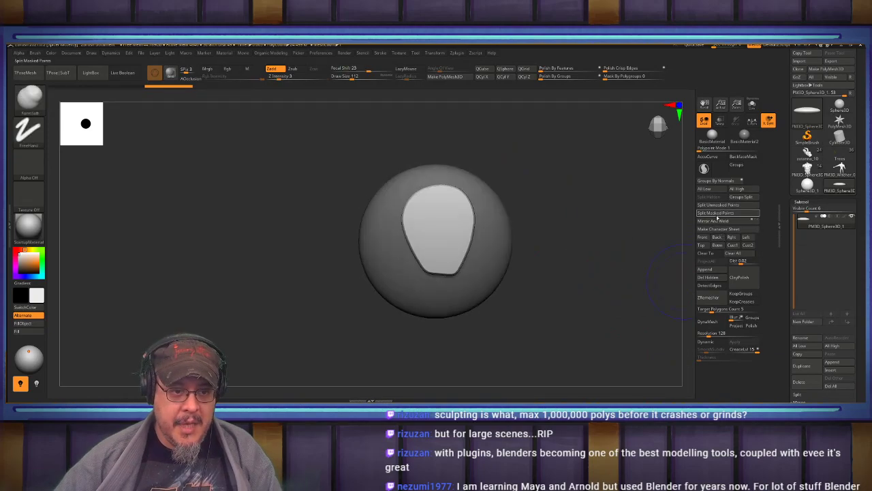
# Split the masked points from the petal, mirror and weld the petal piece, and show its polyframe
pyautogui.click(716, 214)
pyautogui.keyDown('alt'); pyautogui.moveTo(598, 224); pyautogui.dragTo(605, 272); pyautogui.keyUp('alt')
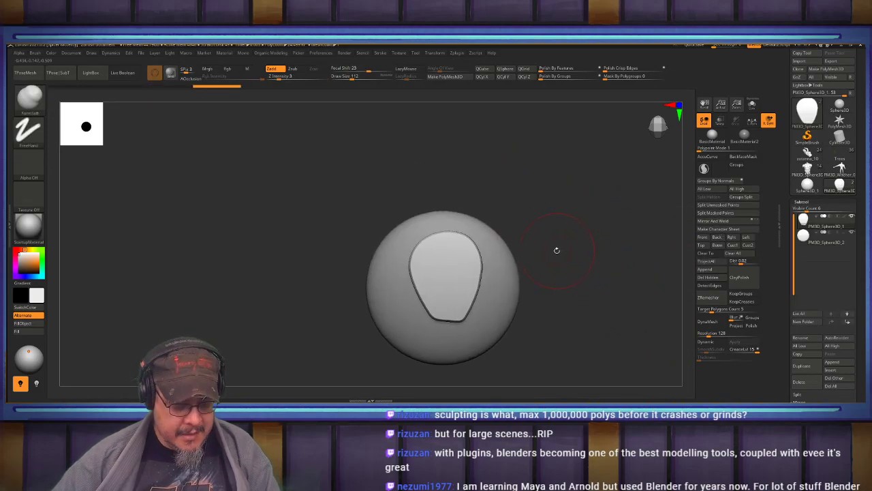
pyautogui.press('space')
pyautogui.click(557, 365)
pyautogui.keyDown('alt'); pyautogui.moveTo(587, 268); pyautogui.dragTo(615, 274); pyautogui.keyUp('alt')
pyautogui.hotkey('shift', 'f')
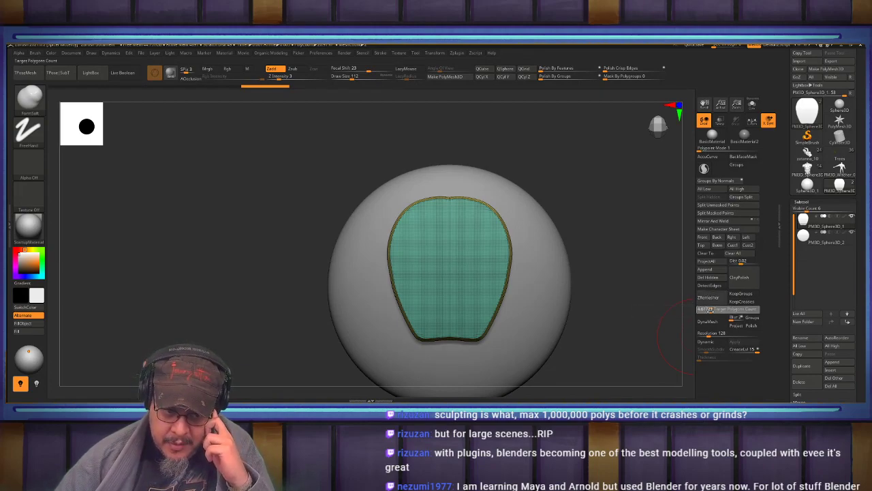
# ZRemesh the petal to a low-poly mesh with KeepGroups on and a target polygon count of 0.1
pyautogui.click(709, 297)
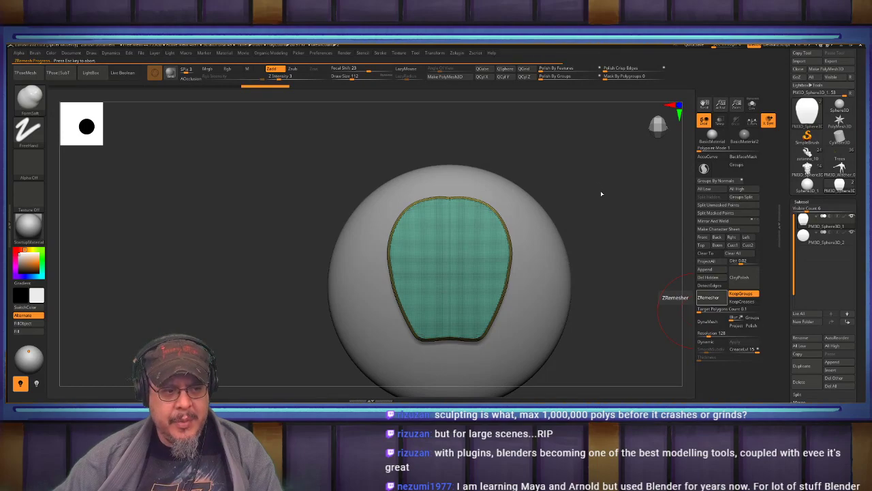
pyautogui.keyDown('alt'); pyautogui.moveTo(607, 233); pyautogui.dragTo(589, 199); pyautogui.keyUp('alt')
pyautogui.press('w')
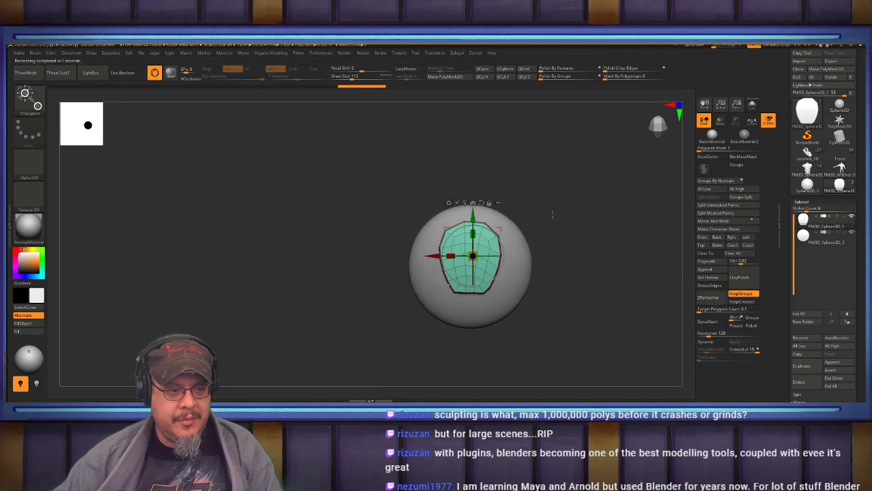
pyautogui.moveTo(472, 220); pyautogui.dragTo(471, 218)
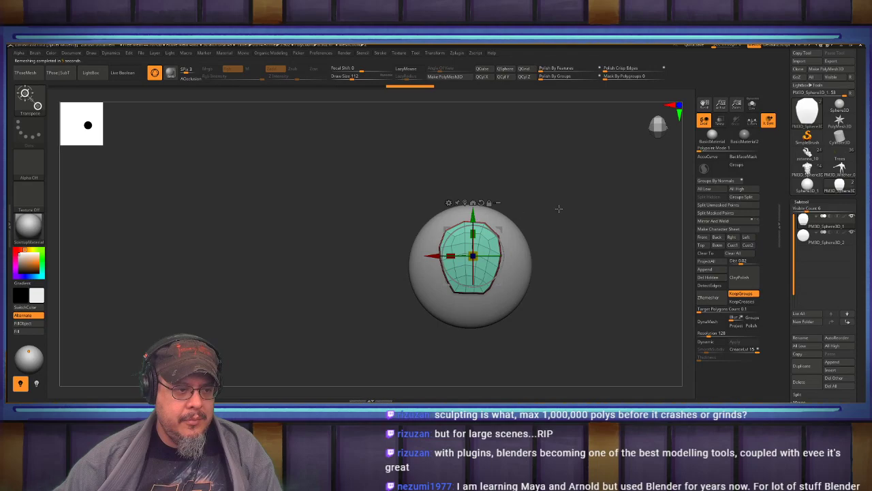
pyautogui.press('q')
pyautogui.moveTo(553, 212)
pyautogui.keyDown('alt'); pyautogui.mouseDown()
pyautogui.moveTo(591, 222)
pyautogui.moveTo(594, 203)
pyautogui.moveTo(601, 206)
pyautogui.mouseUp(); pyautogui.keyUp('alt')
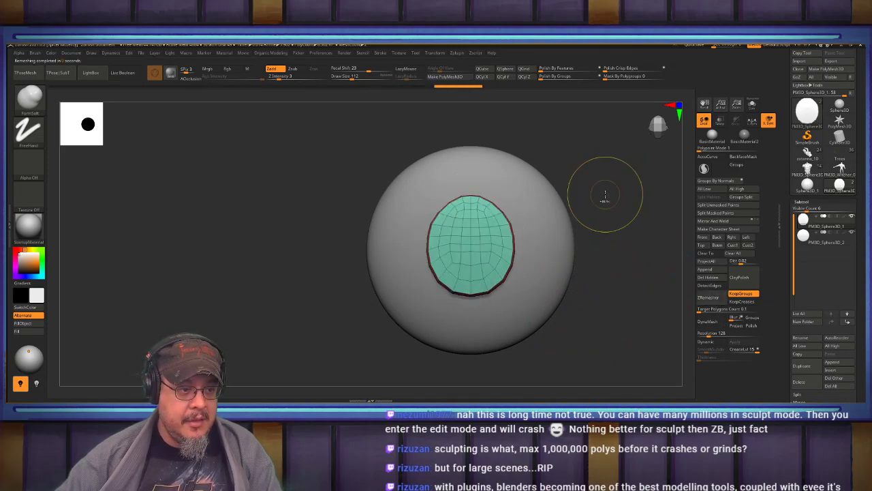
pyautogui.hotkey('ctrl', 'z')
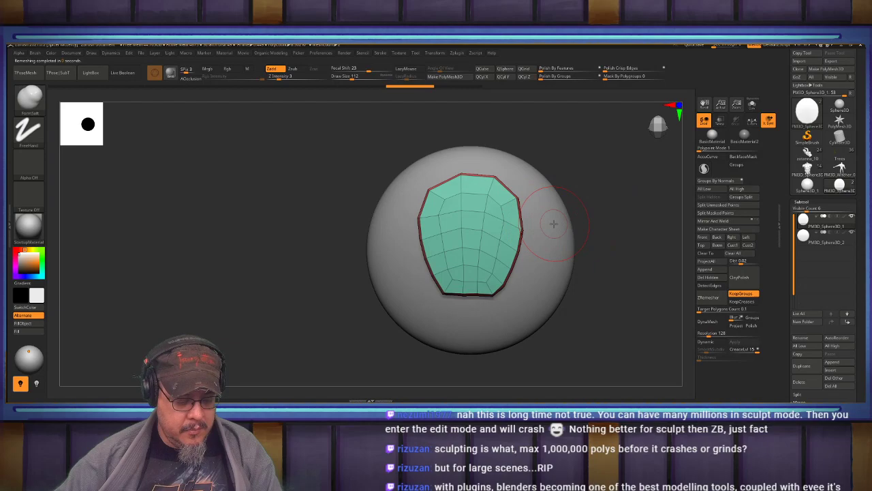
# Mirror and weld the remeshed petal to make its topology symmetrical
pyautogui.press('space')
pyautogui.click(535, 362)
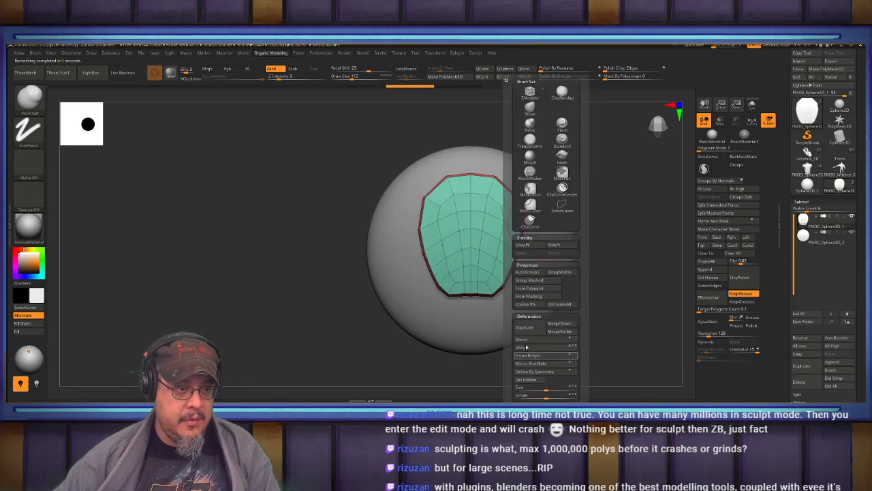
pyautogui.keyDown('alt'); pyautogui.moveTo(604, 234); pyautogui.dragTo(625, 243); pyautogui.keyUp('alt')
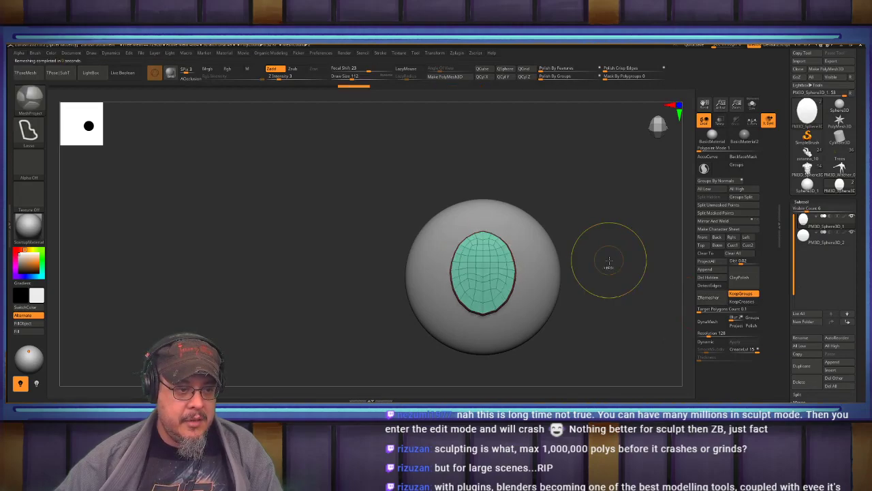
pyautogui.hotkey('ctrl', 'z')
pyautogui.keyDown('alt'); pyautogui.moveTo(602, 259); pyautogui.dragTo(630, 261); pyautogui.keyUp('alt')
pyautogui.keyDown('alt'); pyautogui.moveTo(625, 221); pyautogui.dragTo(611, 188); pyautogui.keyUp('alt')
# Turn the petal into an ArrayMesh with 4 repeats, and enable its Transpose and Lock Pos options
pyautogui.click(802, 201)
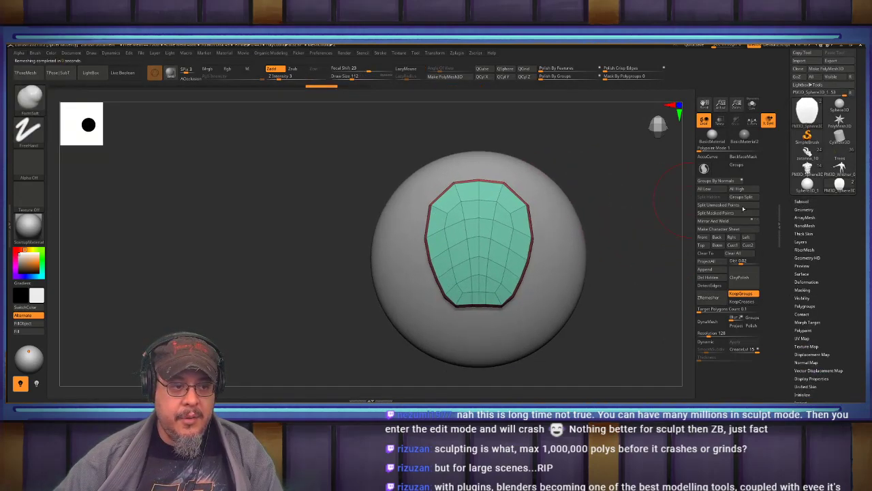
pyautogui.click(807, 218)
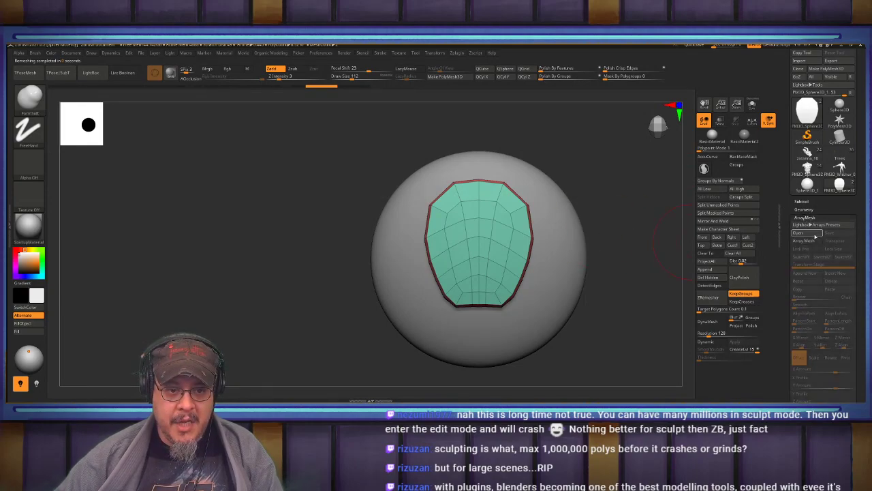
pyautogui.click(809, 241)
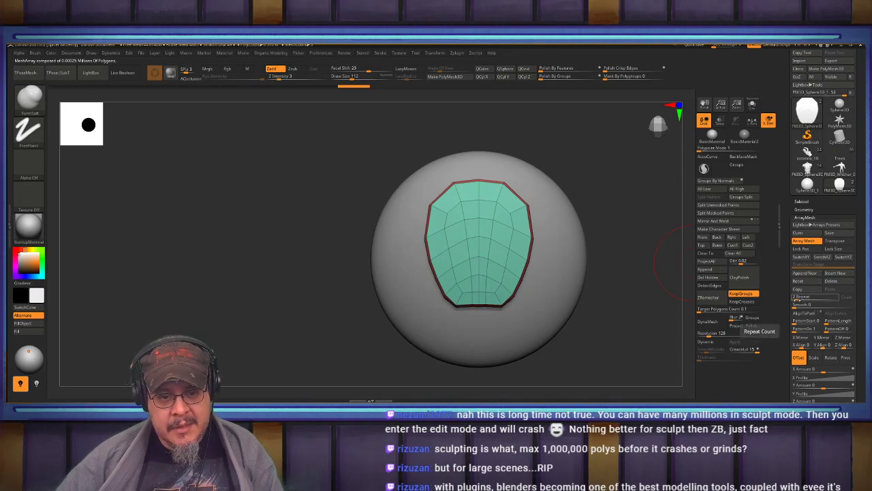
pyautogui.moveTo(798, 297); pyautogui.dragTo(801, 297)
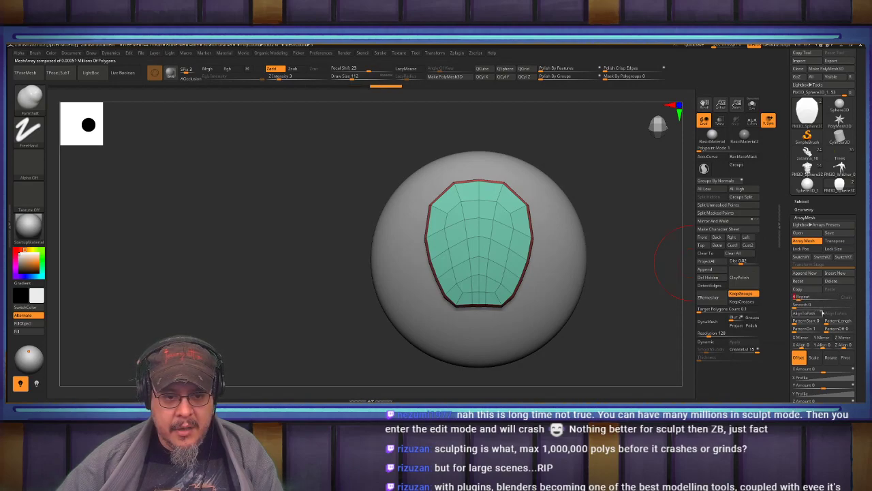
pyautogui.click(838, 241)
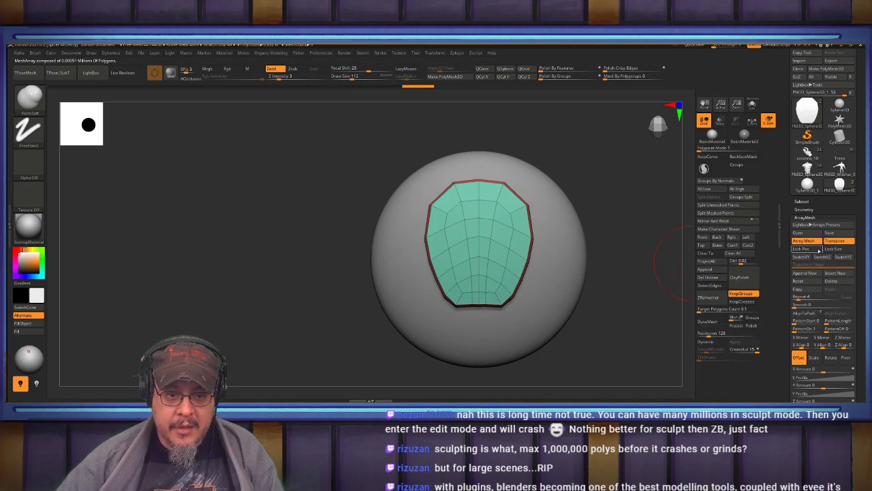
pyautogui.click(810, 250)
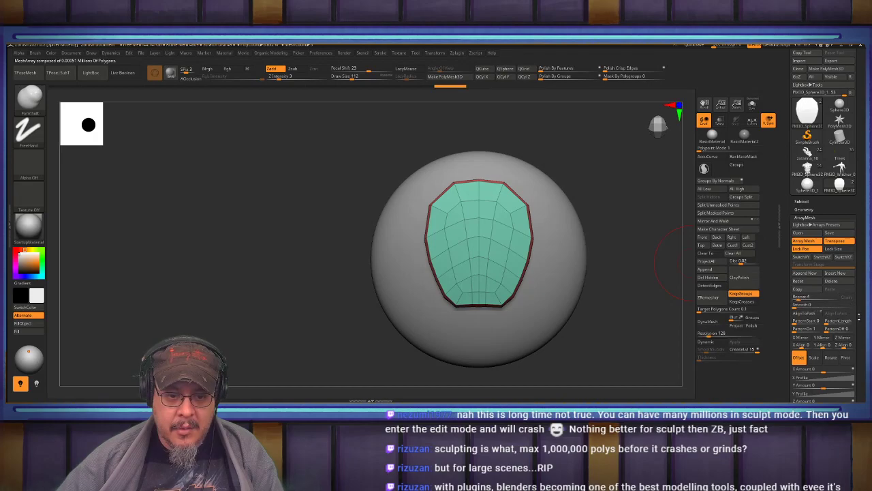
pyautogui.moveTo(860, 317); pyautogui.dragTo(857, 278)
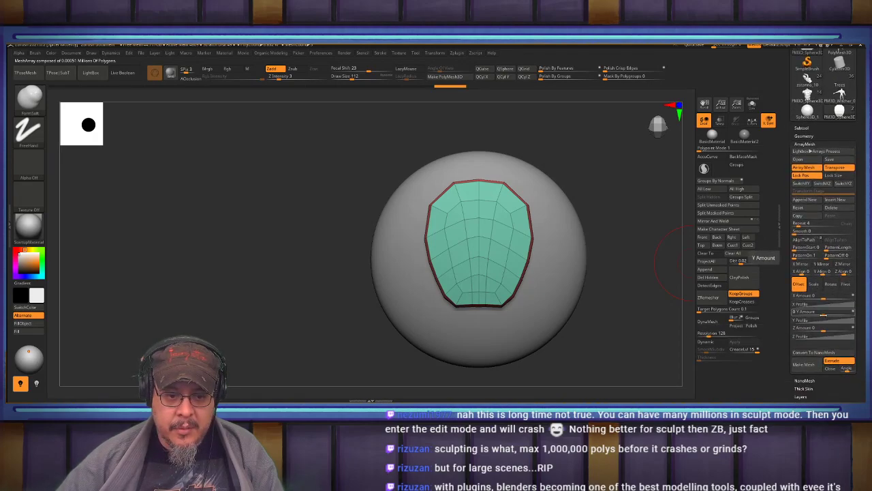
pyautogui.moveTo(823, 331)
pyautogui.mouseDown()
pyautogui.moveTo(841, 331)
pyautogui.moveTo(829, 331)
pyautogui.mouseUp()
pyautogui.hotkey('ctrl', 'z')
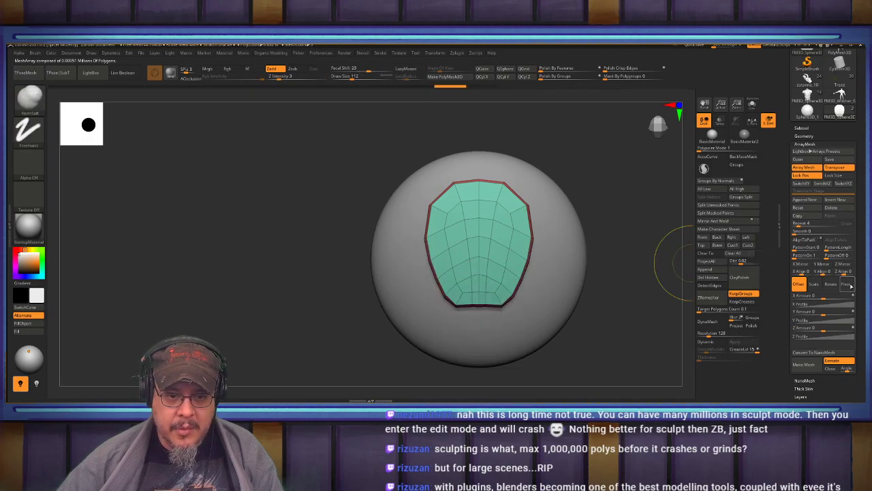
# Set the petal array's Y rotation amount to 360
pyautogui.click(835, 286)
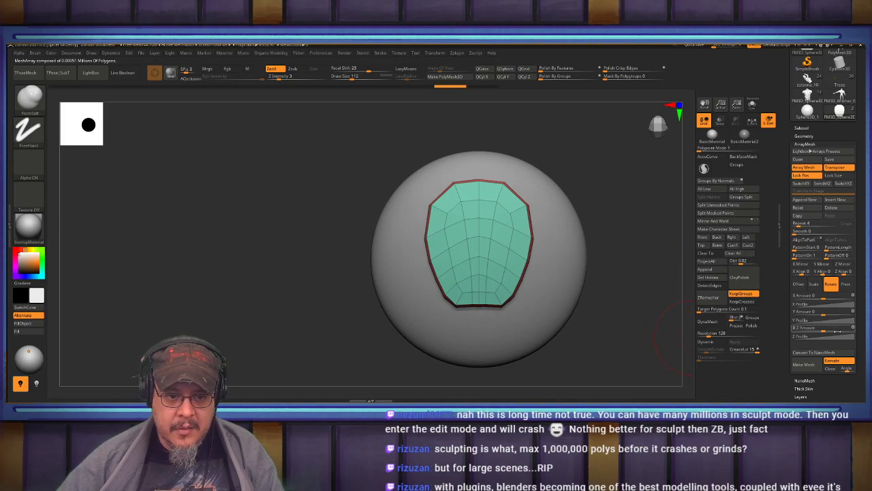
pyautogui.moveTo(823, 330); pyautogui.dragTo(832, 330)
pyautogui.hotkey('ctrl', 'z')
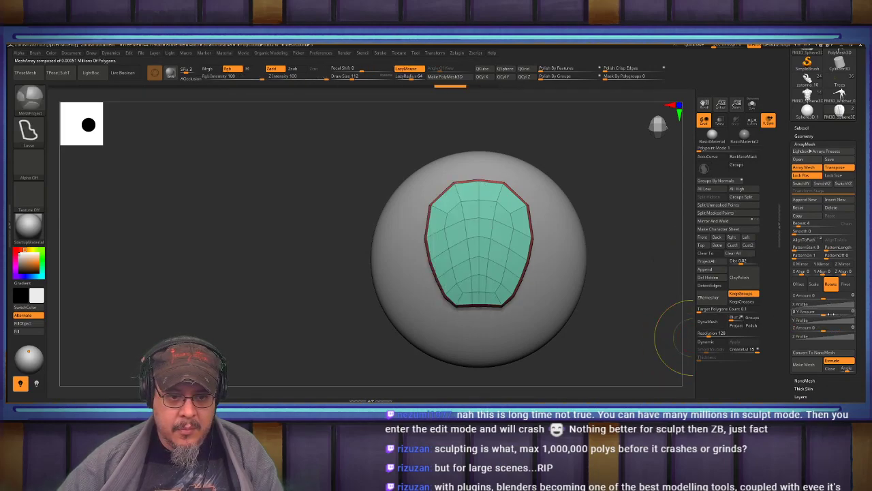
pyautogui.moveTo(823, 299); pyautogui.dragTo(850, 315)
pyautogui.hotkey('ctrl', 'z')
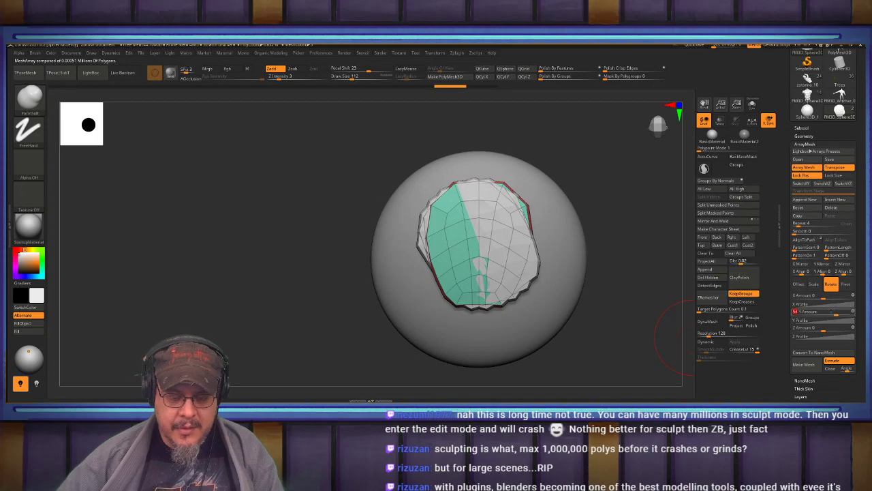
pyautogui.write('360')
pyautogui.press('Return')
# Move the source petal outward so four petals surround the disc, and angle it from its base
pyautogui.press('w')
pyautogui.moveTo(483, 203); pyautogui.dragTo(483, 82)
pyautogui.moveTo(594, 150); pyautogui.dragTo(593, 104)
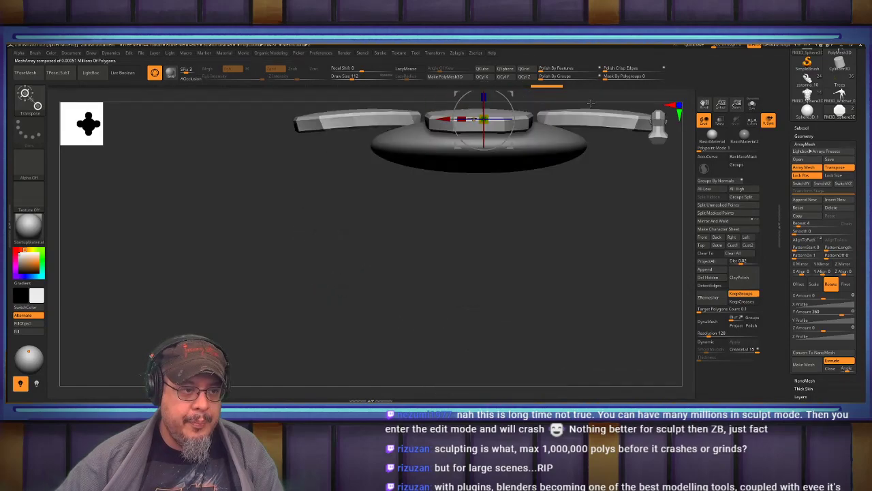
pyautogui.moveTo(577, 219); pyautogui.dragTo(469, 160)
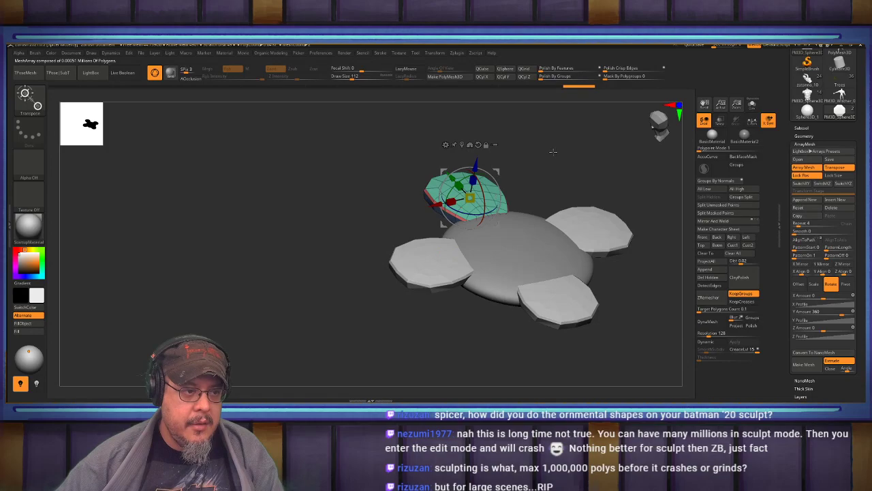
pyautogui.moveTo(553, 152); pyautogui.dragTo(545, 130)
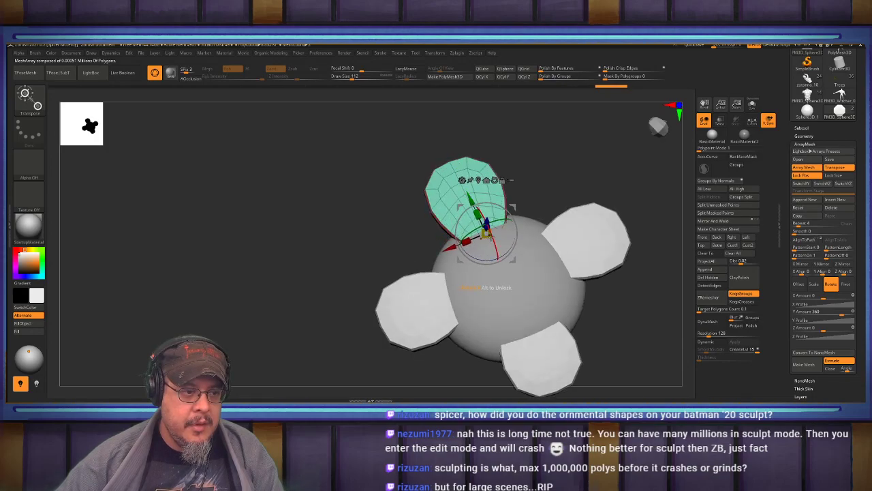
pyautogui.moveTo(497, 257)
pyautogui.mouseDown()
pyautogui.moveTo(569, 150)
pyautogui.moveTo(591, 194)
pyautogui.moveTo(599, 171)
pyautogui.mouseUp()
# Smooth the petals with dynamic subdivision and turn off the polyframe display
pyautogui.press('q')
pyautogui.moveTo(642, 197)
pyautogui.mouseDown()
pyautogui.moveTo(613, 210)
pyautogui.moveTo(612, 225)
pyautogui.moveTo(622, 228)
pyautogui.moveTo(607, 226)
pyautogui.moveTo(619, 239)
pyautogui.moveTo(636, 208)
pyautogui.moveTo(626, 181)
pyautogui.moveTo(634, 213)
pyautogui.moveTo(623, 232)
pyautogui.mouseUp()
pyautogui.press('d')
pyautogui.hotkey('shift', 'f')
# Select the central disc and scale it down to a small flower center between the four petals
pyautogui.keyDown('alt'); pyautogui.click(462, 259); pyautogui.keyUp('alt')
pyautogui.press('w')
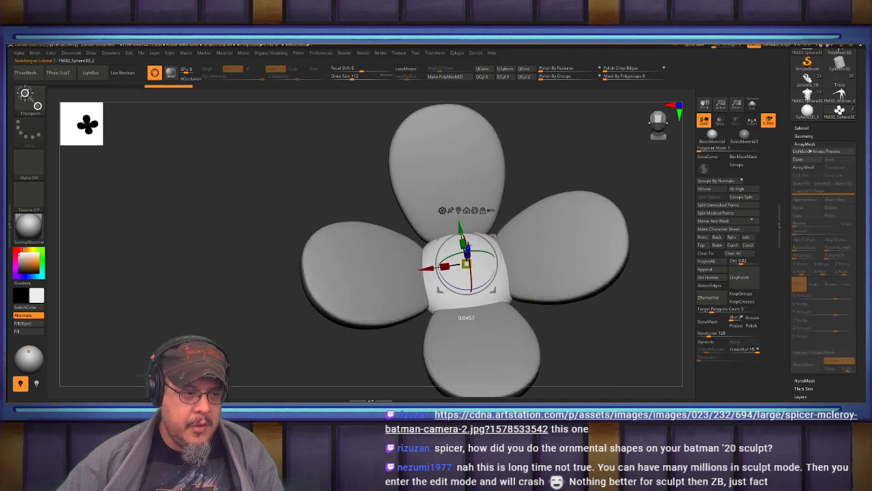
pyautogui.press('q')
pyautogui.moveTo(595, 261)
pyautogui.mouseDown()
pyautogui.moveTo(598, 311)
pyautogui.moveTo(570, 289)
pyautogui.moveTo(643, 257)
pyautogui.moveTo(606, 238)
pyautogui.moveTo(604, 252)
pyautogui.moveTo(574, 227)
pyautogui.moveTo(633, 214)
pyautogui.moveTo(615, 225)
pyautogui.mouseUp()
pyautogui.press('w')
pyautogui.press('q')
pyautogui.press('f')
pyautogui.press('f')
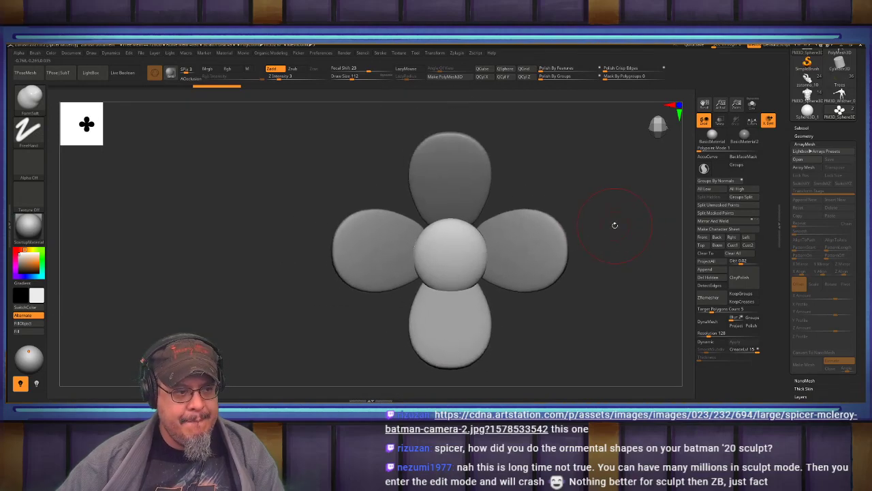
# Select the petal array and move its petals slightly inward toward the flower center
pyautogui.keyDown('alt'); pyautogui.click(546, 239); pyautogui.keyUp('alt')
pyautogui.press('w')
pyautogui.moveTo(452, 219); pyautogui.dragTo(452, 223)
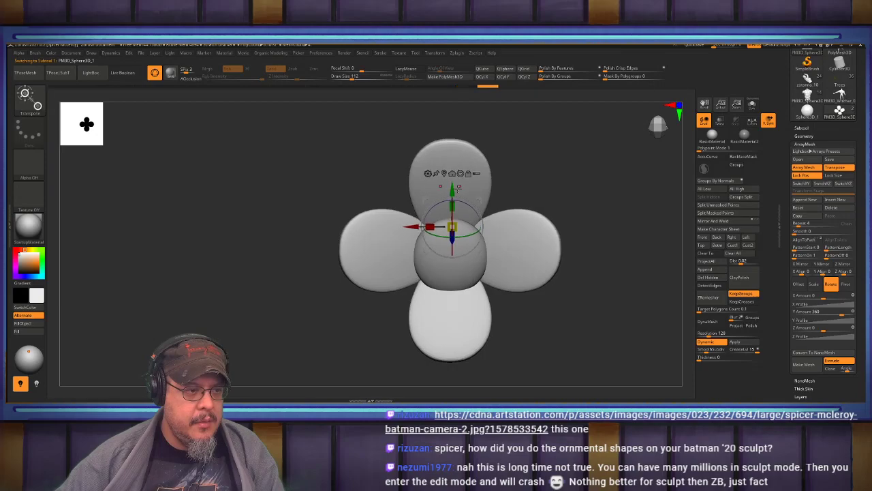
# Convert the petal array into a real mesh with the Extrude option turned off
pyautogui.press('q')
pyautogui.moveTo(576, 178)
pyautogui.mouseDown()
pyautogui.moveTo(568, 189)
pyautogui.moveTo(578, 199)
pyautogui.mouseUp()
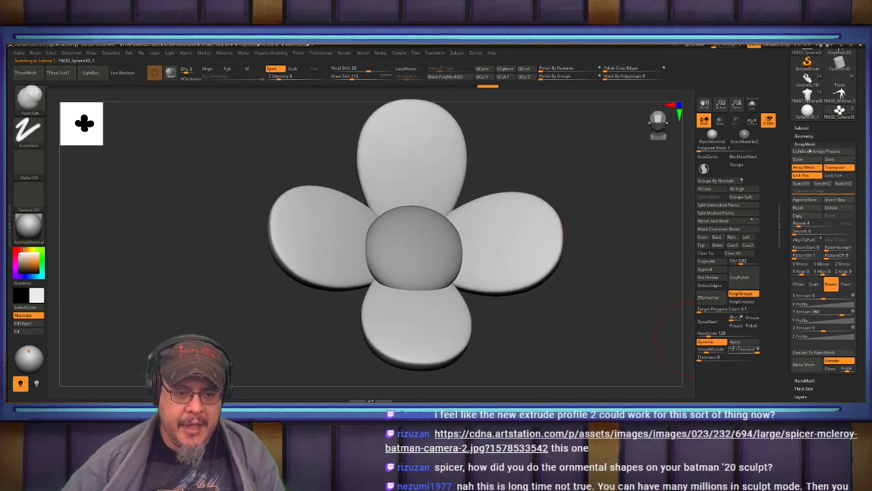
pyautogui.click(834, 361)
pyautogui.click(809, 368)
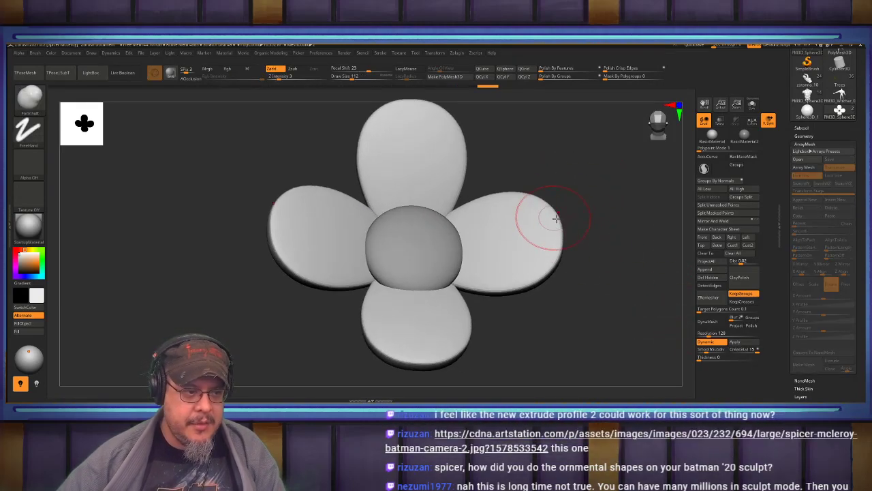
# Try to bend the petals in profile with the Move brush, and undo the bend
pyautogui.hotkey('shift', 'f')
pyautogui.hotkey('shift', 'f')
pyautogui.moveTo(582, 306); pyautogui.dragTo(582, 307)
pyautogui.press('b')
pyautogui.press('Escape')
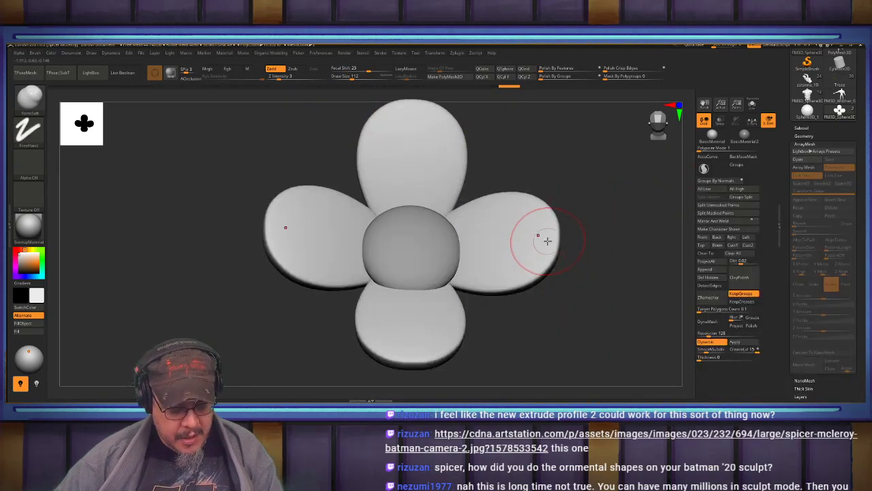
pyautogui.press('b')
pyautogui.press('m')
pyautogui.press('v')
pyautogui.moveTo(609, 198)
pyautogui.keyDown('alt'); pyautogui.mouseDown()
pyautogui.moveTo(629, 257)
pyautogui.moveTo(574, 228)
pyautogui.moveTo(598, 230)
pyautogui.moveTo(592, 216)
pyautogui.mouseUp(); pyautogui.keyUp('alt')
pyautogui.moveTo(592, 217); pyautogui.dragTo(564, 195)
pyautogui.moveTo(565, 196)
pyautogui.keyDown('alt'); pyautogui.mouseDown()
pyautogui.moveTo(589, 218)
pyautogui.moveTo(539, 210)
pyautogui.mouseUp(); pyautogui.keyUp('alt')
pyautogui.press('s')
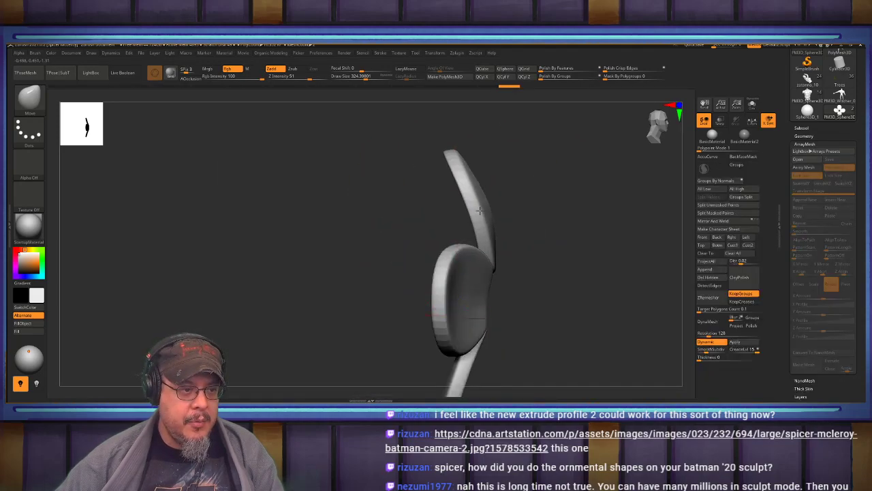
pyautogui.hotkey('ctrl', 'z')
# Curve the petals in side view with the Move Infinite Depth brush so they arc gently in profile
pyautogui.press('b')
pyautogui.press('m')
pyautogui.press('i')
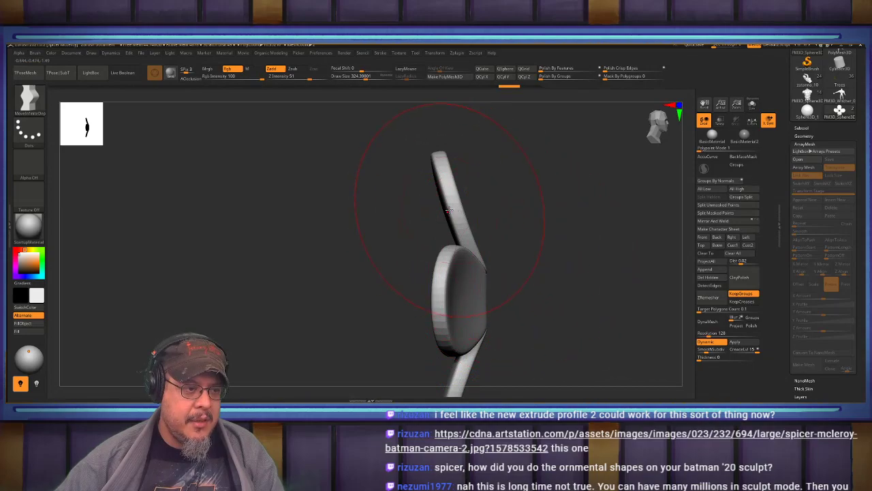
pyautogui.moveTo(495, 210); pyautogui.dragTo(563, 207)
pyautogui.moveTo(485, 206); pyautogui.dragTo(490, 227)
pyautogui.moveTo(592, 231); pyautogui.dragTo(588, 225)
pyautogui.moveTo(427, 209); pyautogui.dragTo(428, 218)
pyautogui.moveTo(456, 293); pyautogui.dragTo(612, 294)
# Select the flower center and thicken it along its depth into a rounder ball
pyautogui.keyDown('alt'); pyautogui.click(441, 231); pyautogui.keyUp('alt')
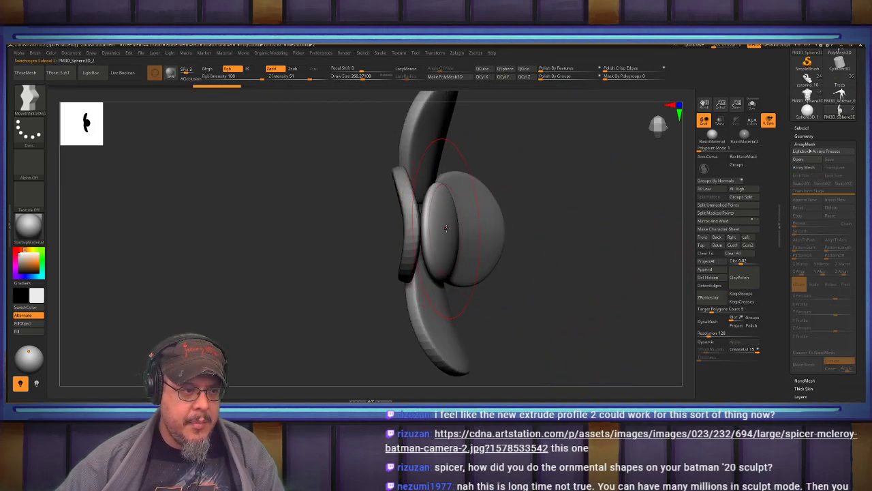
pyautogui.press('w')
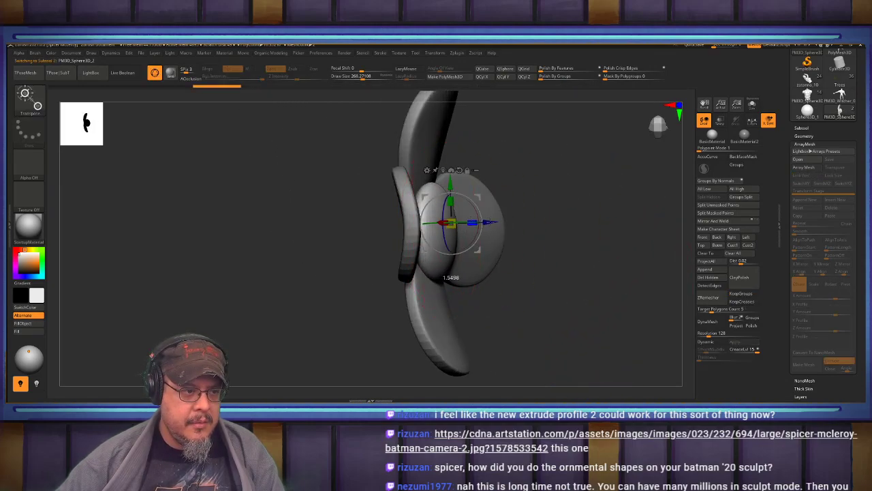
pyautogui.press('q')
pyautogui.moveTo(526, 214)
pyautogui.mouseDown()
pyautogui.moveTo(623, 198)
pyautogui.moveTo(605, 208)
pyautogui.moveTo(626, 218)
pyautogui.moveTo(455, 235)
pyautogui.mouseUp()
pyautogui.press('f')
pyautogui.press('f')
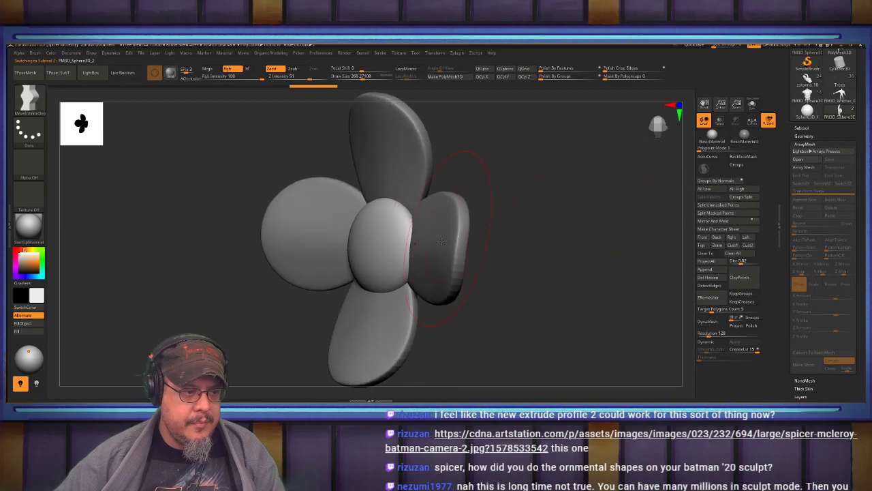
# Select the petals and switch to the Move brush
pyautogui.press('d')
pyautogui.press('b')
pyautogui.press('m')
pyautogui.press('v')
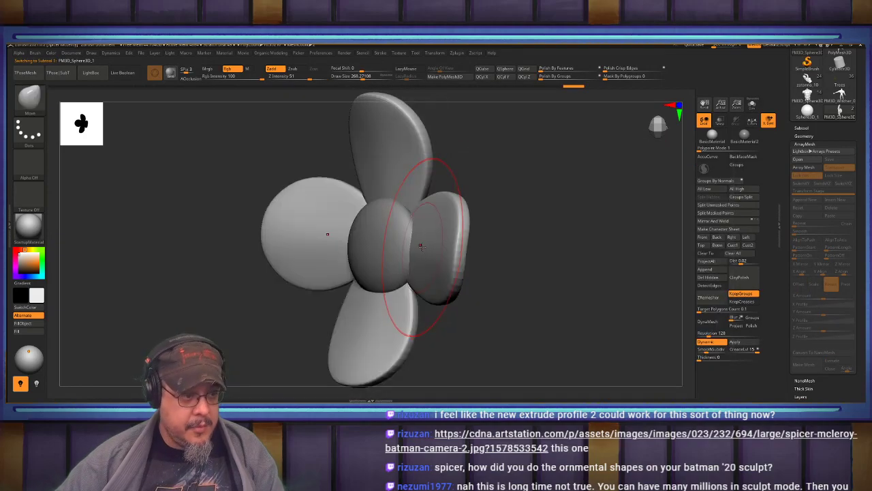
pyautogui.keyDown('alt'); pyautogui.click(422, 249); pyautogui.keyUp('alt')
pyautogui.moveTo(542, 207)
pyautogui.keyDown('shift'); pyautogui.mouseDown()
pyautogui.moveTo(565, 209)
pyautogui.moveTo(536, 202)
pyautogui.moveTo(557, 220)
pyautogui.moveTo(574, 217)
pyautogui.moveTo(581, 252)
pyautogui.mouseUp(); pyautogui.keyUp('shift')
pyautogui.moveTo(580, 208); pyautogui.dragTo(485, 228)
# Select the flower center, ZRemesh it with a target polygon count of 0.1 and smooth it with dynamic subdivision
pyautogui.keyDown('alt'); pyautogui.click(384, 238); pyautogui.keyUp('alt')
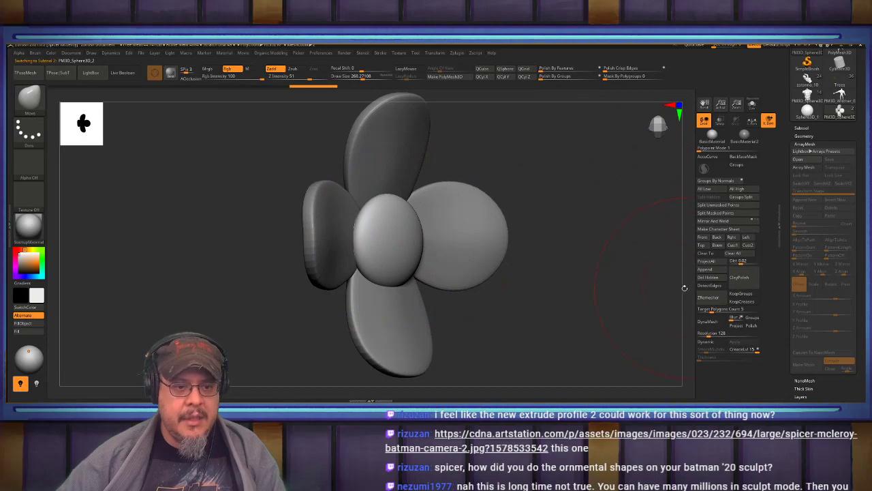
pyautogui.click(722, 300)
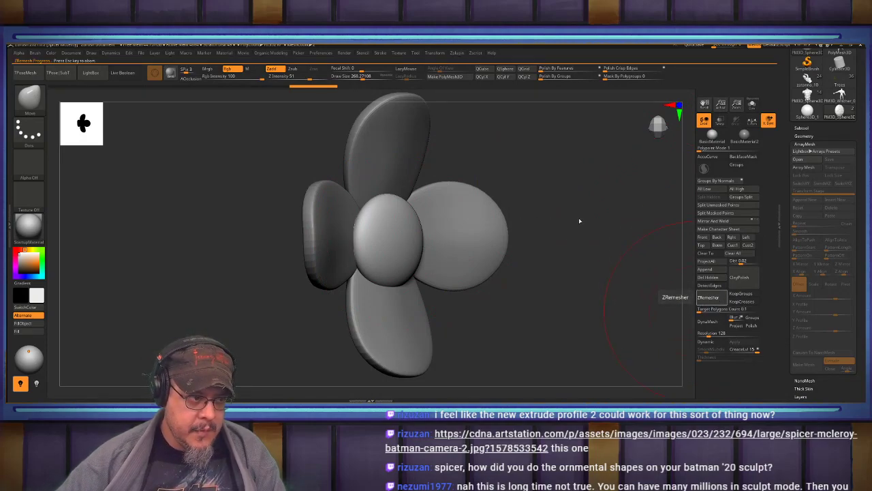
pyautogui.keyDown('shift'); pyautogui.moveTo(560, 224); pyautogui.dragTo(586, 245); pyautogui.keyUp('shift')
pyautogui.hotkey('shift', 'f')
pyautogui.hotkey('shift', 'f')
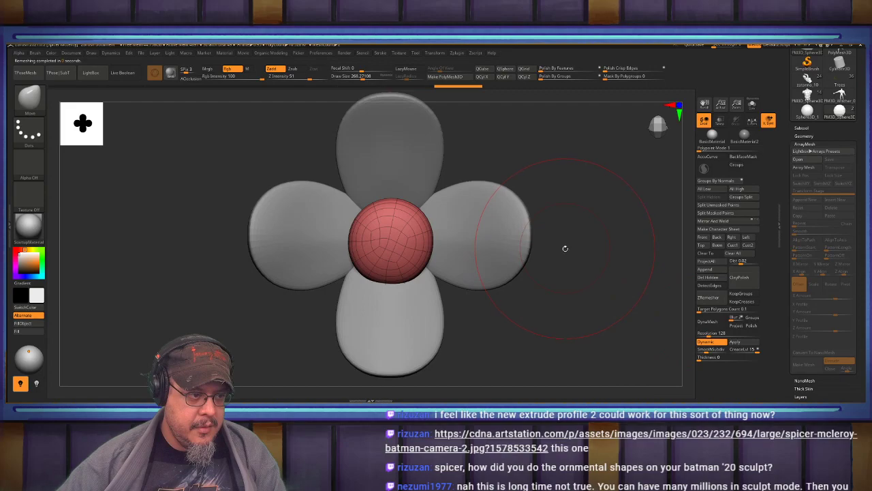
pyautogui.hotkey('shift', 'f')
# Insert a cylinder as a new subtool and convert it to a low-poly quick cylinder for the stem
pyautogui.moveTo(578, 255); pyautogui.dragTo(586, 193)
pyautogui.moveTo(563, 237)
pyautogui.mouseDown()
pyautogui.moveTo(576, 251)
pyautogui.moveTo(565, 243)
pyautogui.mouseUp()
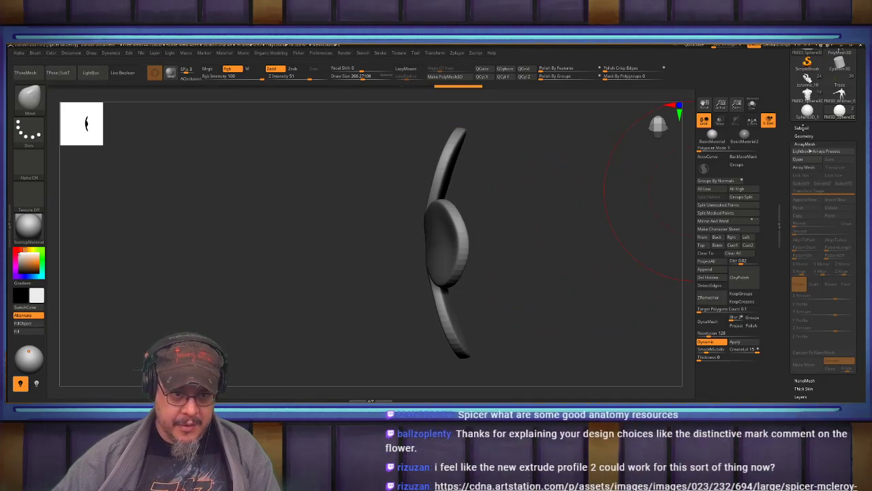
pyautogui.click(801, 127)
pyautogui.click(839, 295)
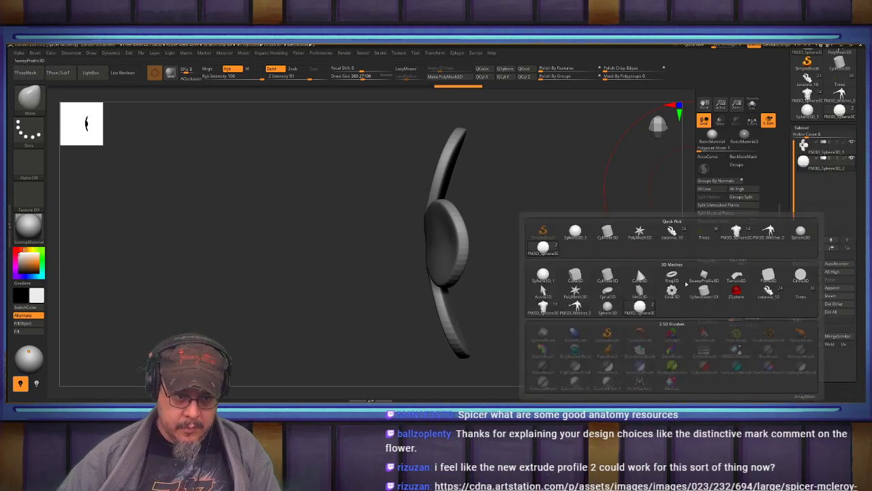
pyautogui.click(603, 276)
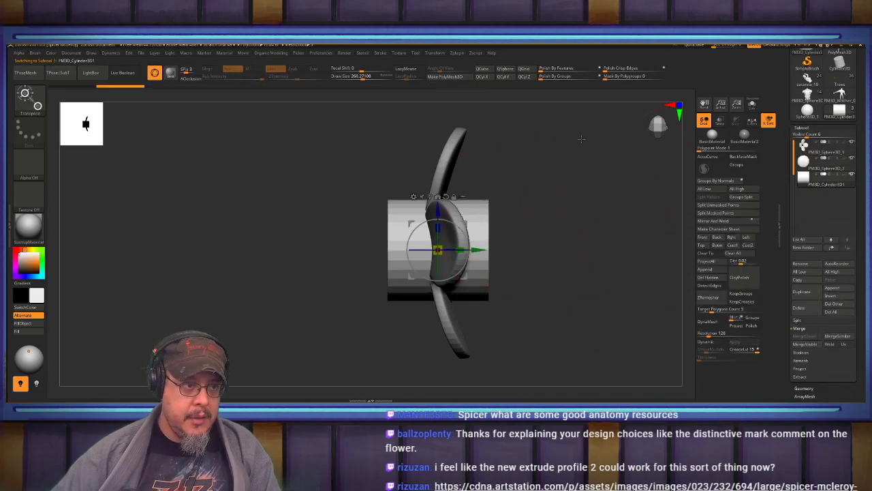
pyautogui.click(505, 77)
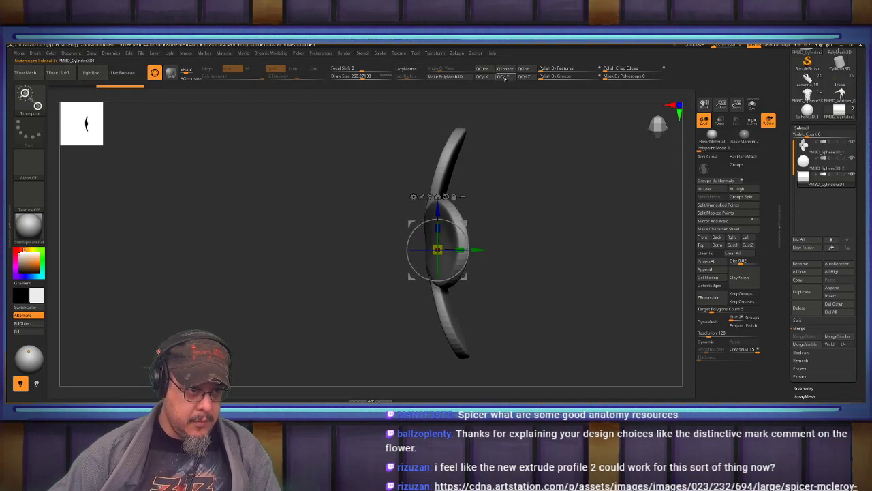
pyautogui.moveTo(555, 139); pyautogui.dragTo(534, 176)
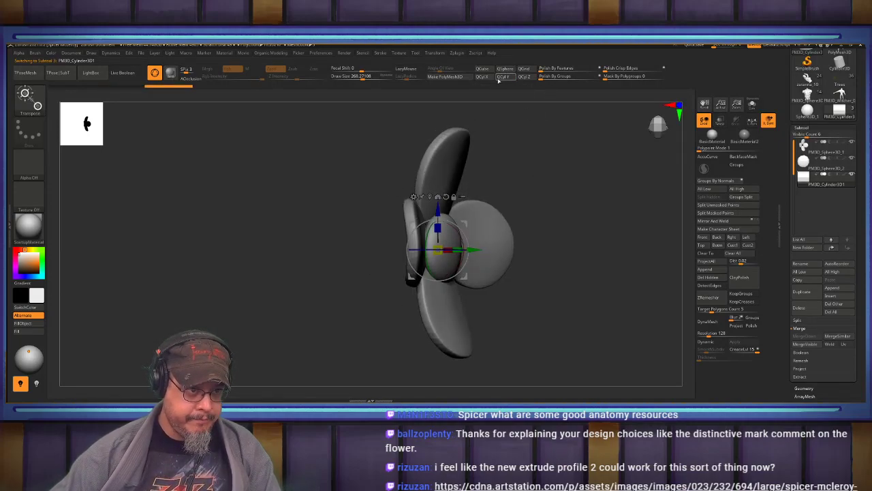
pyautogui.click(527, 78)
# Move the small cylinder behind the flower, tilt it and stretch it into a long stem attached to the flower's back
pyautogui.moveTo(523, 225); pyautogui.dragTo(460, 247)
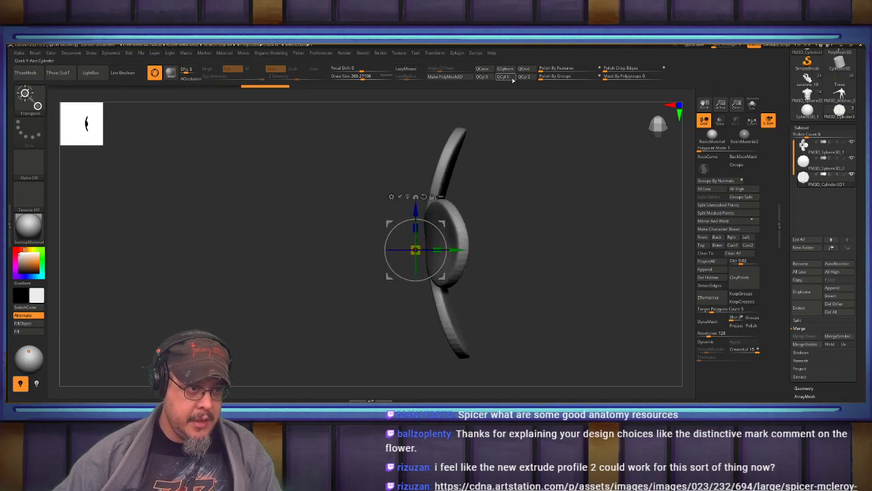
pyautogui.moveTo(560, 188); pyautogui.dragTo(526, 205)
pyautogui.click(409, 203)
pyautogui.moveTo(477, 236); pyautogui.dragTo(558, 174)
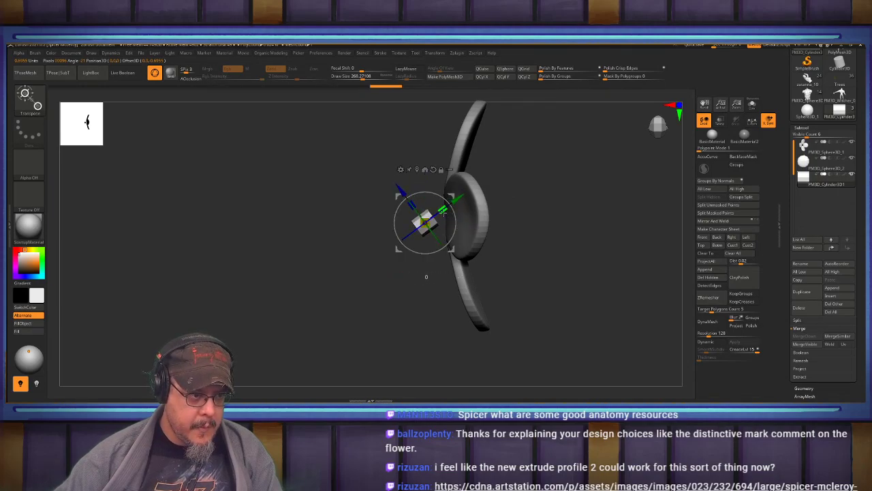
pyautogui.moveTo(443, 212); pyautogui.dragTo(545, 165)
pyautogui.moveTo(459, 197); pyautogui.dragTo(407, 253)
pyautogui.keyDown('shift'); pyautogui.moveTo(539, 189); pyautogui.dragTo(576, 169); pyautogui.keyUp('shift')
pyautogui.moveTo(576, 169); pyautogui.dragTo(459, 241)
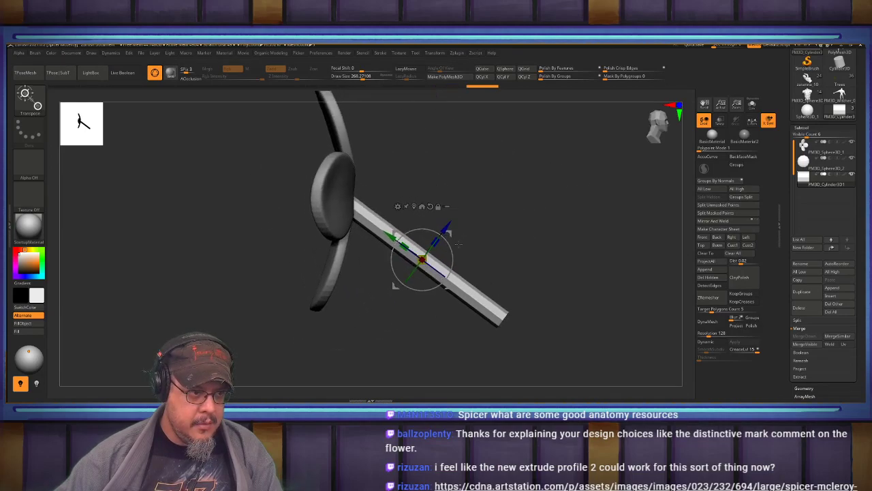
# Show the stem's polyframe and insert edge loops along its upper half with the ZModeler brush
pyautogui.press('q')
pyautogui.hotkey('shift', 'f')
pyautogui.keyDown('alt'); pyautogui.moveTo(470, 196); pyautogui.dragTo(498, 224); pyautogui.keyUp('alt')
pyautogui.press('b')
pyautogui.press('z')
pyautogui.press('m')
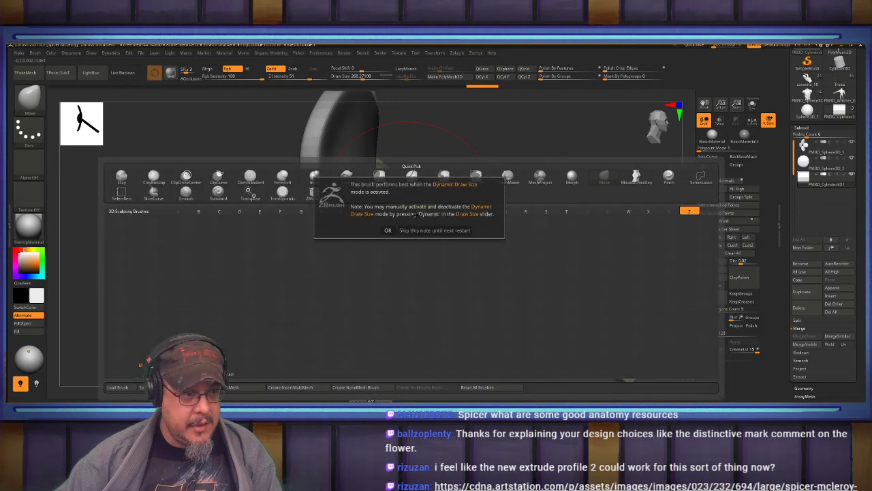
pyautogui.click(425, 230)
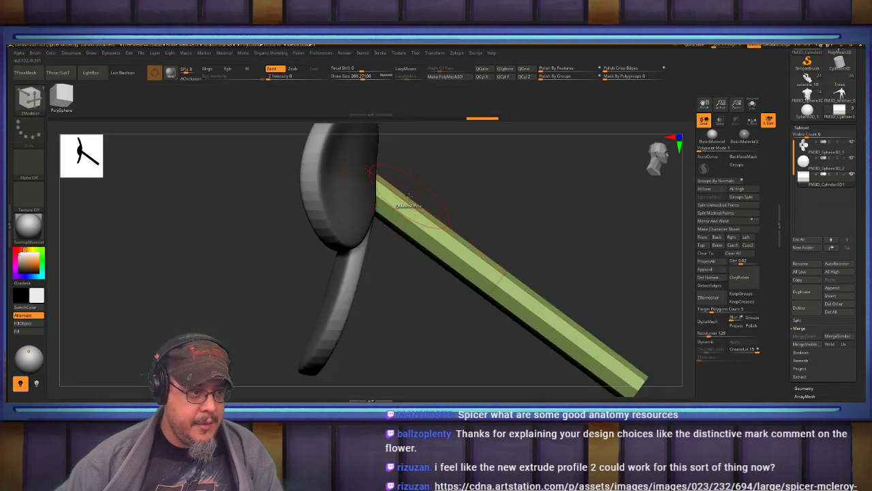
pyautogui.click(400, 214)
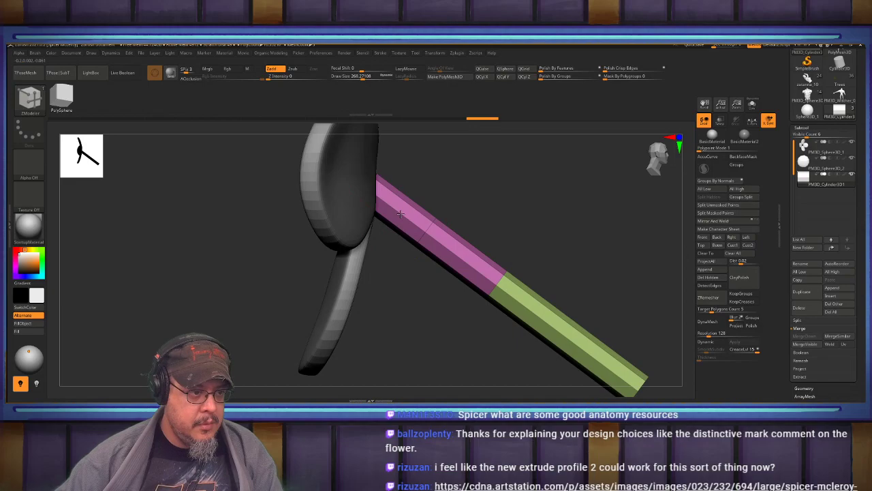
pyautogui.moveTo(516, 190)
pyautogui.keyDown('alt'); pyautogui.mouseDown()
pyautogui.moveTo(502, 164)
pyautogui.moveTo(498, 202)
pyautogui.moveTo(506, 210)
pyautogui.mouseUp(); pyautogui.keyUp('alt')
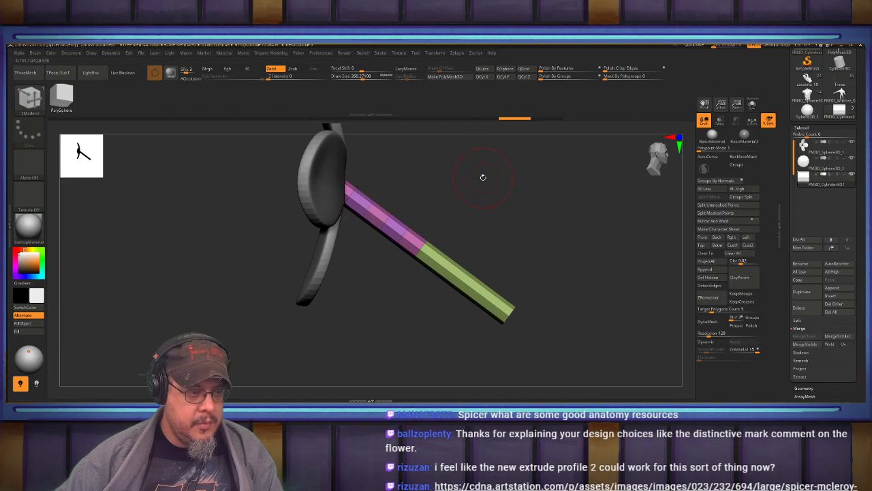
# Mask the stem's top end and swing the rest down so the stem bends and hangs below the flower
pyautogui.press('b')
pyautogui.click(534, 177)
pyautogui.keyDown('ctrl'); pyautogui.moveTo(571, 346); pyautogui.dragTo(357, 191); pyautogui.keyUp('ctrl')
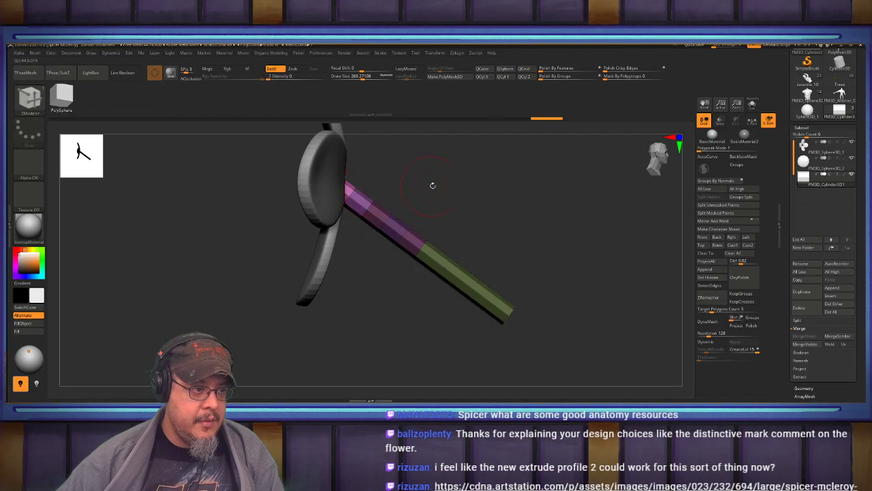
pyautogui.keyDown('alt'); pyautogui.moveTo(428, 186); pyautogui.dragTo(474, 215); pyautogui.keyUp('alt')
pyautogui.keyDown('ctrl'); pyautogui.click(469, 217); pyautogui.keyUp('ctrl')
pyautogui.press('w')
pyautogui.click(394, 238)
pyautogui.moveTo(423, 235)
pyautogui.mouseDown()
pyautogui.moveTo(436, 230)
pyautogui.moveTo(439, 240)
pyautogui.mouseUp()
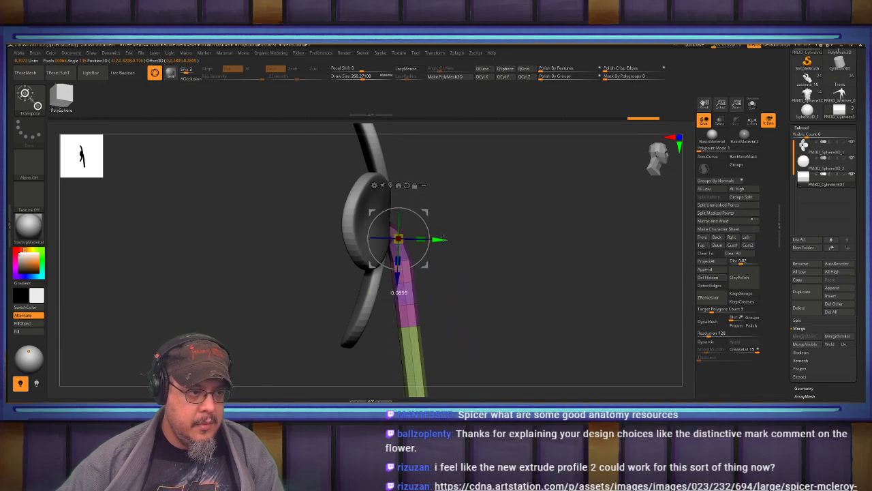
pyautogui.press('q')
pyautogui.moveTo(497, 239)
pyautogui.mouseDown()
pyautogui.moveTo(455, 242)
pyautogui.moveTo(522, 249)
pyautogui.moveTo(503, 222)
pyautogui.mouseUp()
pyautogui.press('w')
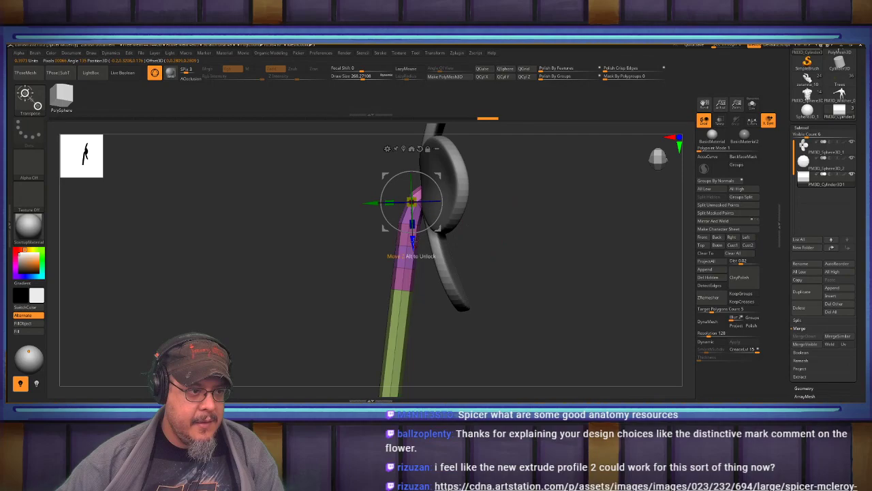
# Bend the stem into a soft curve with the Move Infinite Depth brush at a draw size of about 763
pyautogui.press('q')
pyautogui.moveTo(525, 245)
pyautogui.mouseDown()
pyautogui.moveTo(523, 213)
pyautogui.moveTo(470, 194)
pyautogui.moveTo(506, 227)
pyautogui.mouseUp()
pyautogui.press('b')
pyautogui.press('m')
pyautogui.press('v')
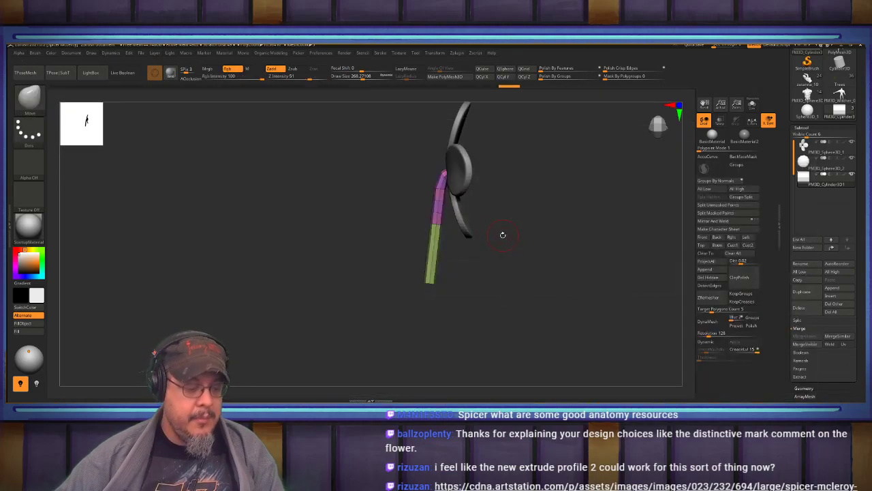
pyautogui.press('b')
pyautogui.press('m')
pyautogui.press('i')
pyautogui.press('s')
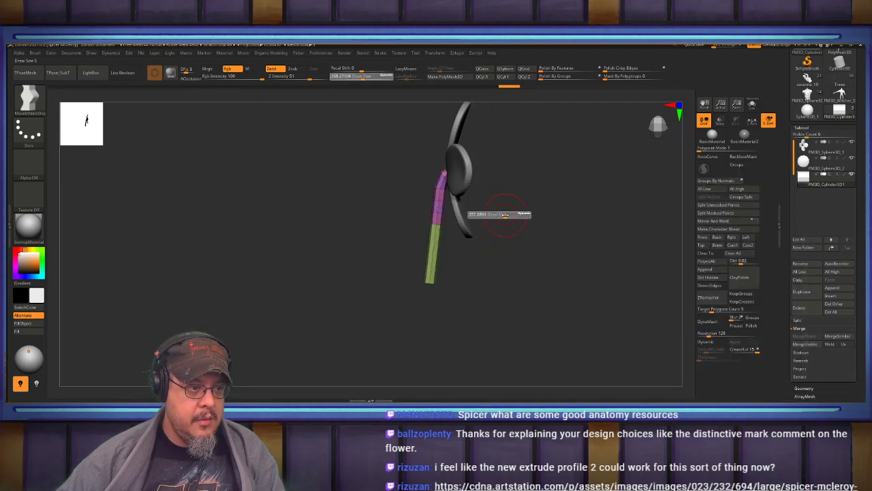
pyautogui.moveTo(505, 215); pyautogui.dragTo(516, 216)
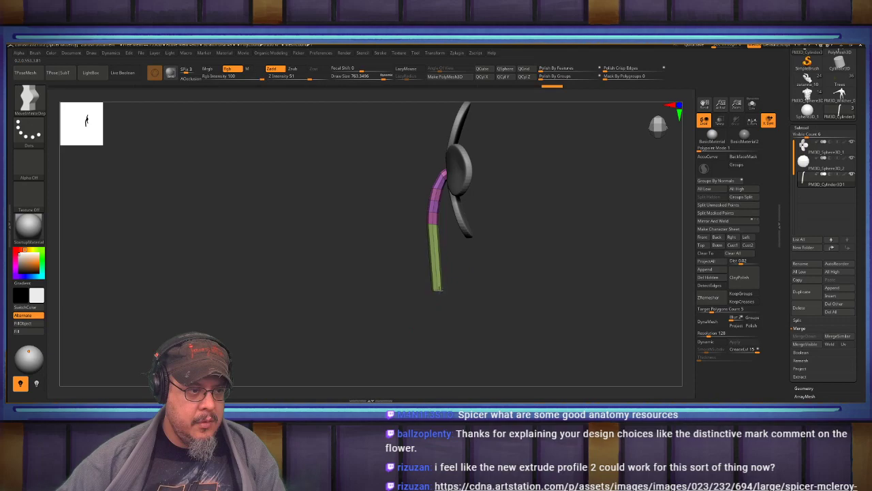
pyautogui.keyDown('shift'); pyautogui.moveTo(445, 340); pyautogui.dragTo(457, 286); pyautogui.keyUp('shift')
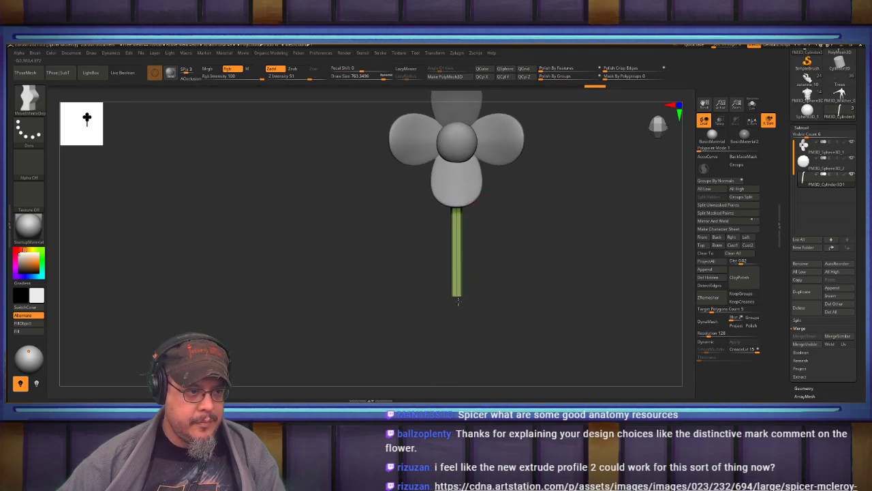
# Merge the petals, flower center and stem into one subtool and turn off the polyframe display
pyautogui.keyDown('alt'); pyautogui.moveTo(515, 217); pyautogui.dragTo(531, 263); pyautogui.keyUp('alt')
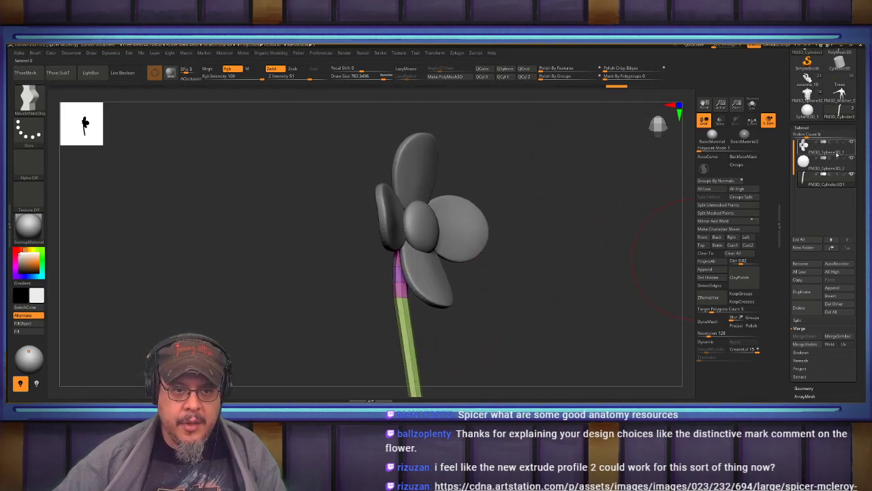
pyautogui.click(812, 146)
pyautogui.click(801, 336)
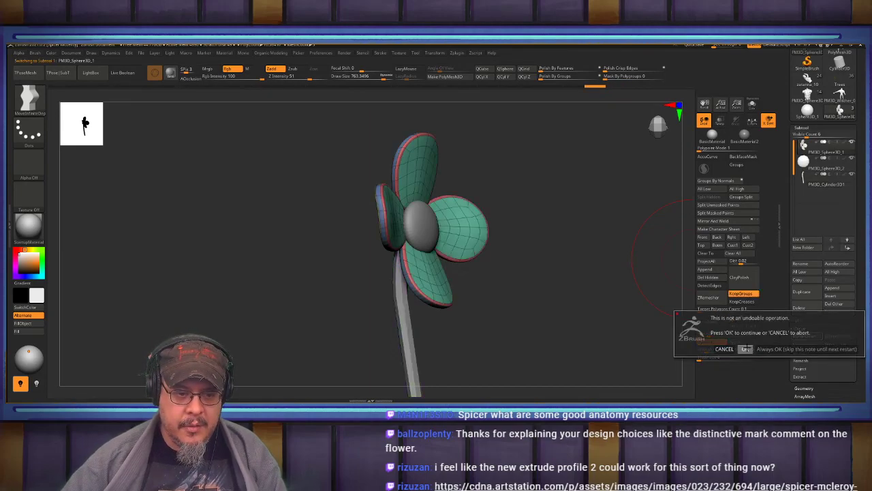
pyautogui.click(746, 348)
pyautogui.click(801, 336)
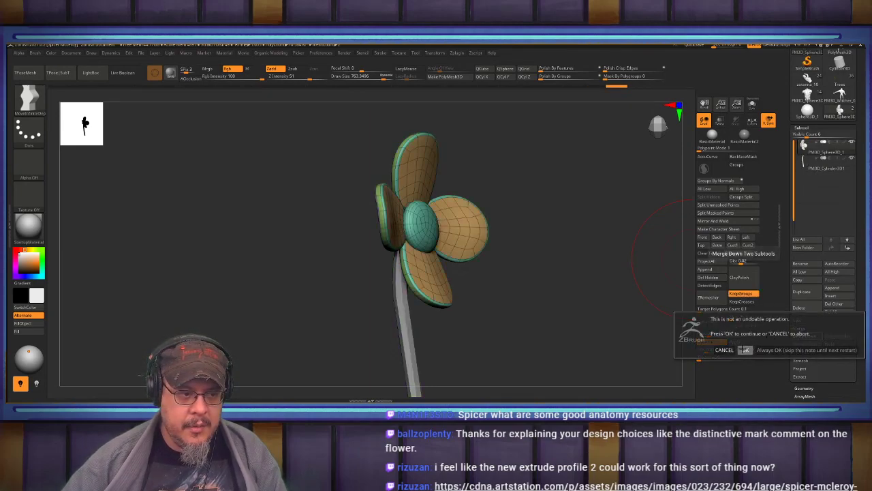
pyautogui.click(745, 350)
pyautogui.keyDown('shift'); pyautogui.moveTo(547, 208); pyautogui.dragTo(533, 224); pyautogui.keyUp('shift')
pyautogui.hotkey('shift', 'f')
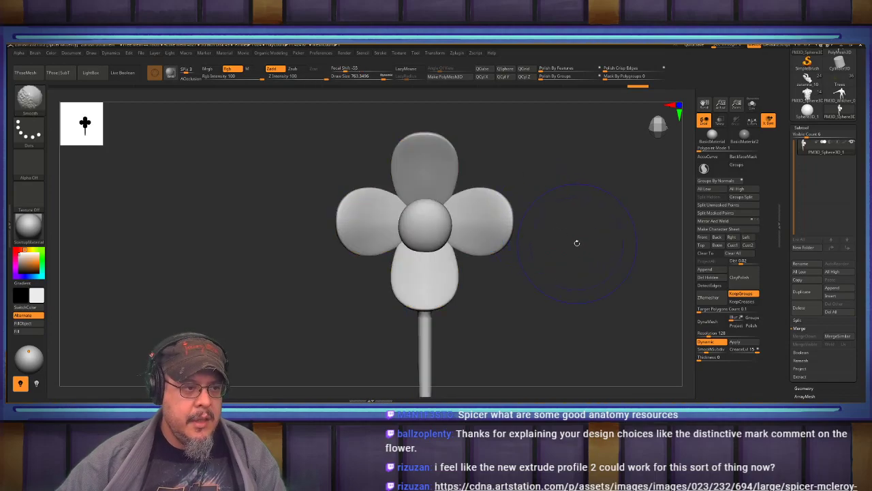
# Remesh the merged flower with ZRemesher at a target of 0.1 with Keep Groups on, and show its polyframe for inspection
pyautogui.click(801, 127)
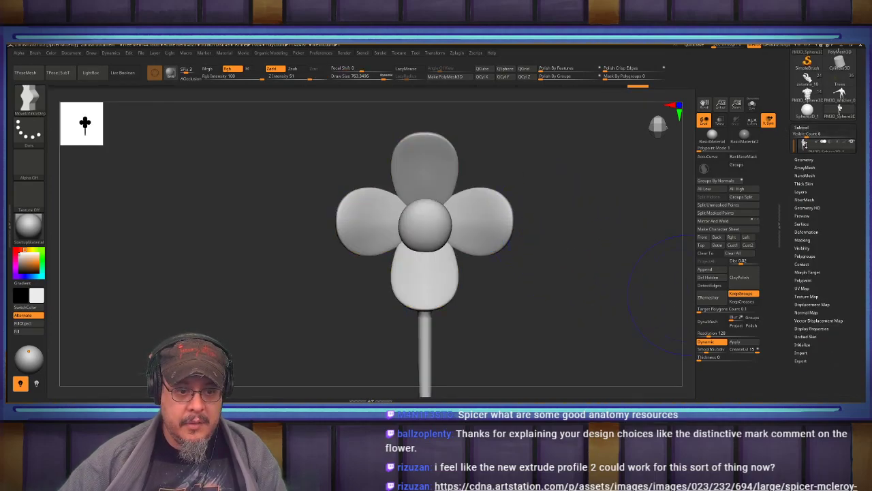
pyautogui.click(804, 136)
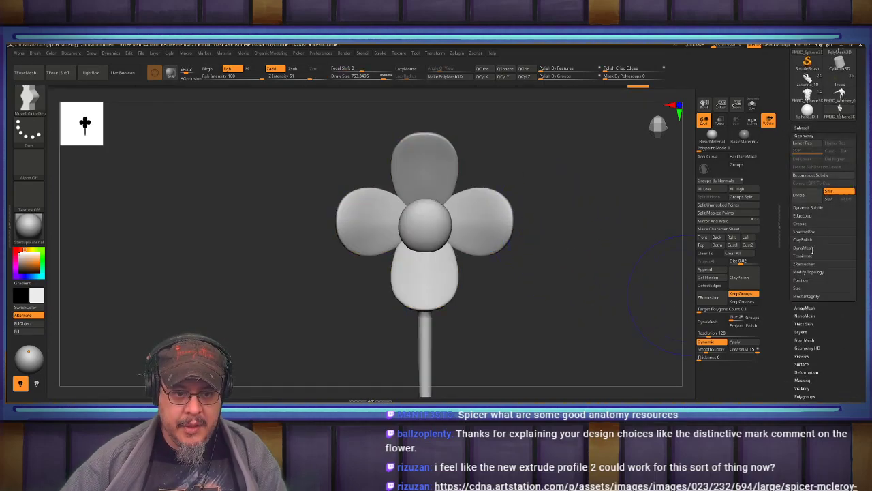
pyautogui.scroll(2, 856, 129)
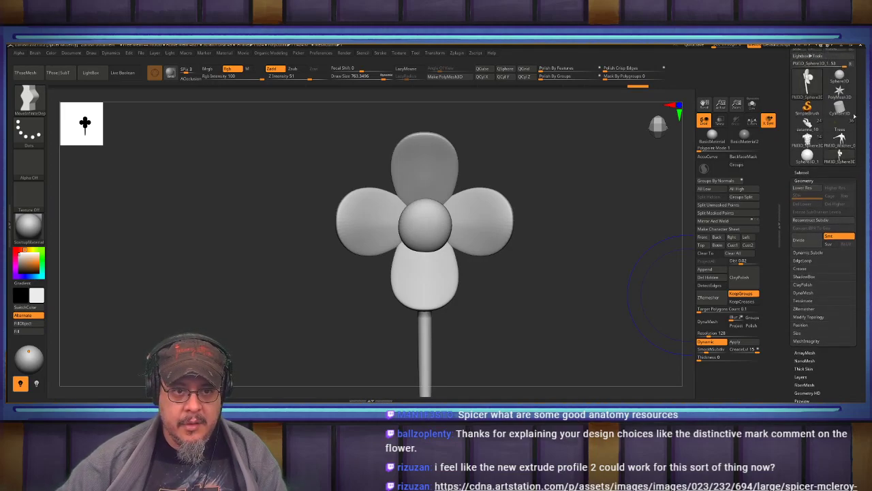
pyautogui.moveTo(810, 89)
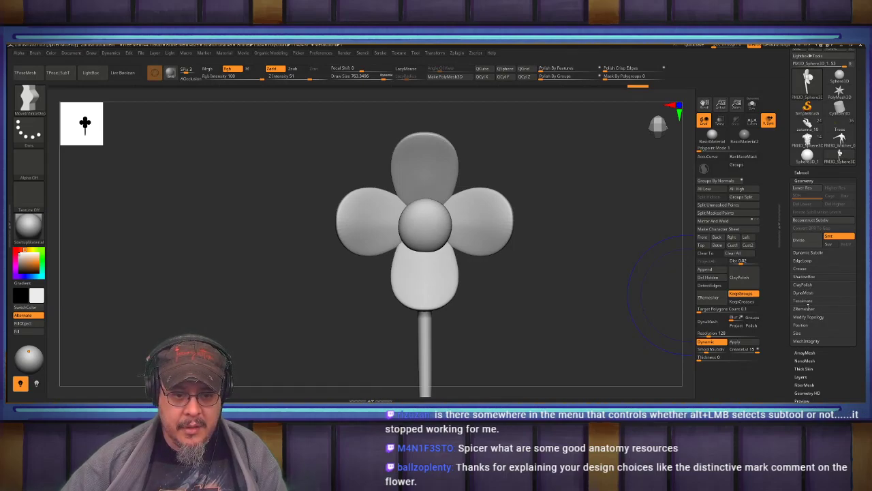
pyautogui.click(809, 309)
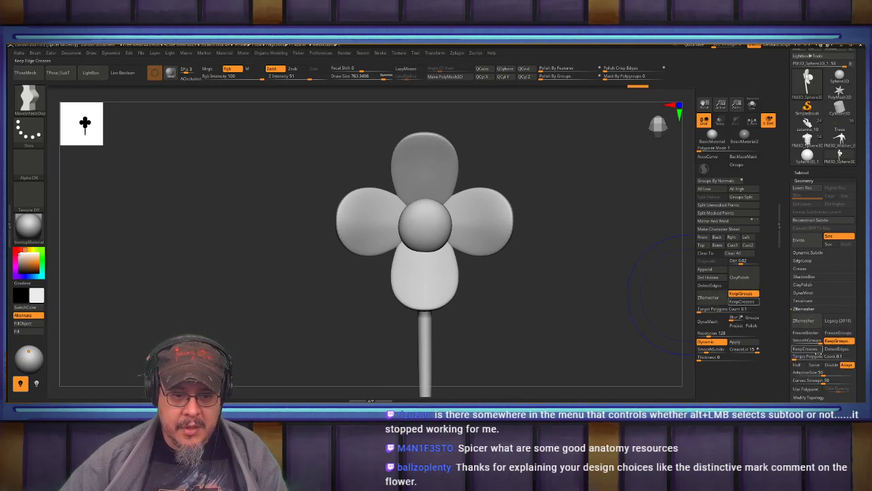
pyautogui.click(804, 321)
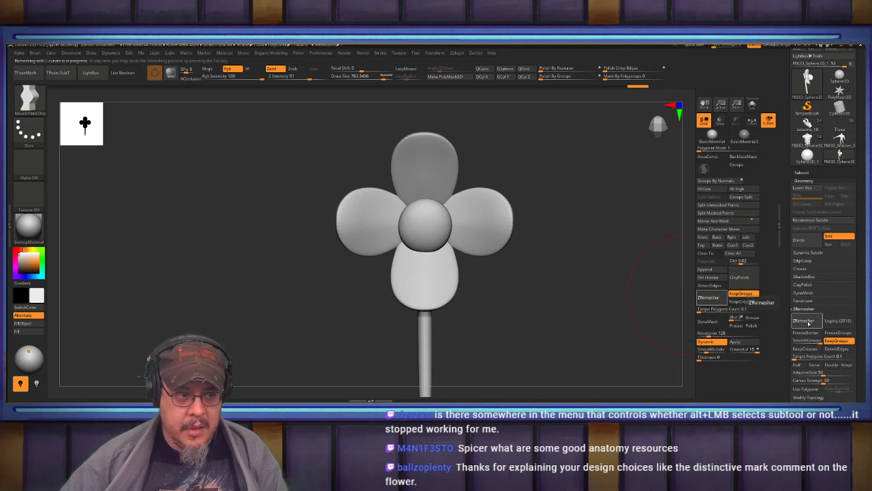
pyautogui.moveTo(611, 288); pyautogui.dragTo(621, 287)
pyautogui.hotkey('shift', 'f')
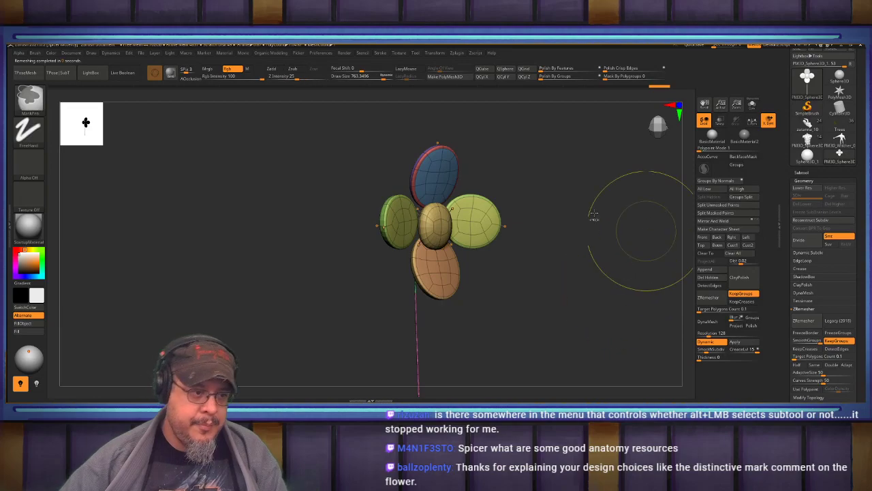
pyautogui.moveTo(530, 224)
pyautogui.mouseDown()
pyautogui.moveTo(561, 271)
pyautogui.moveTo(652, 300)
pyautogui.mouseUp()
# Remesh the flower with ZRemesher at a target polygon count of 0.2 with Keep Groups off
pyautogui.click(752, 318)
pyautogui.click(804, 320)
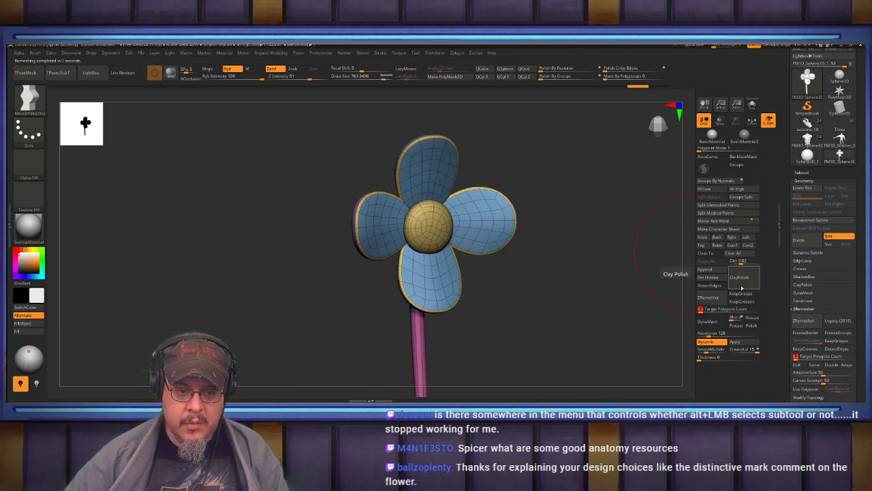
pyautogui.click(806, 321)
pyautogui.moveTo(570, 264)
pyautogui.mouseDown()
pyautogui.moveTo(553, 264)
pyautogui.moveTo(549, 317)
pyautogui.moveTo(563, 257)
pyautogui.moveTo(576, 295)
pyautogui.moveTo(600, 304)
pyautogui.mouseUp()
pyautogui.keyDown('alt'); pyautogui.moveTo(590, 217); pyautogui.dragTo(604, 284); pyautogui.keyUp('alt')
# Broaden the petals' outer ends and shape the flower center with the Move Topological brush, and turn off the polyframe
pyautogui.press('b')
pyautogui.press('m')
pyautogui.press('t')
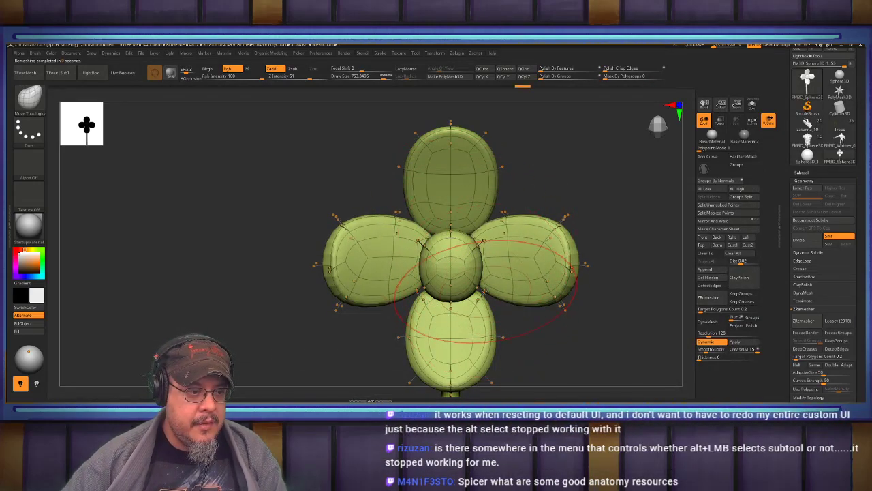
pyautogui.moveTo(479, 307); pyautogui.dragTo(488, 295)
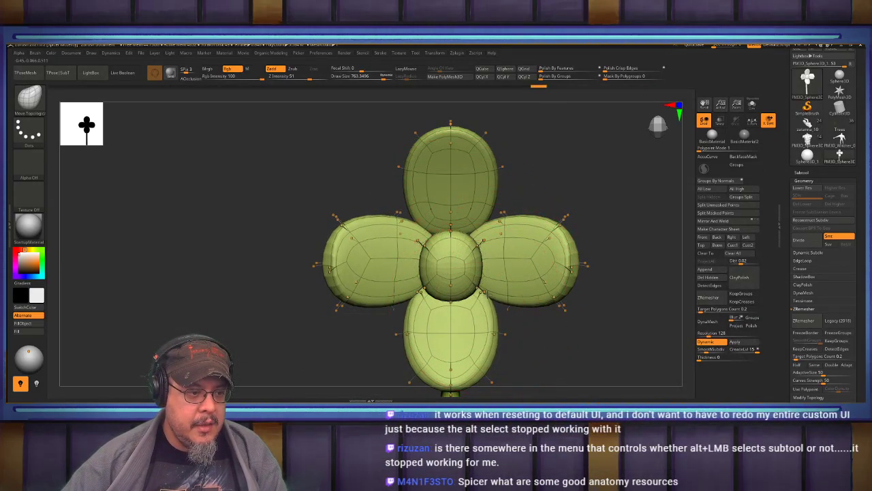
pyautogui.moveTo(519, 150)
pyautogui.keyDown('alt'); pyautogui.mouseDown()
pyautogui.moveTo(521, 199)
pyautogui.moveTo(556, 142)
pyautogui.mouseUp(); pyautogui.keyUp('alt')
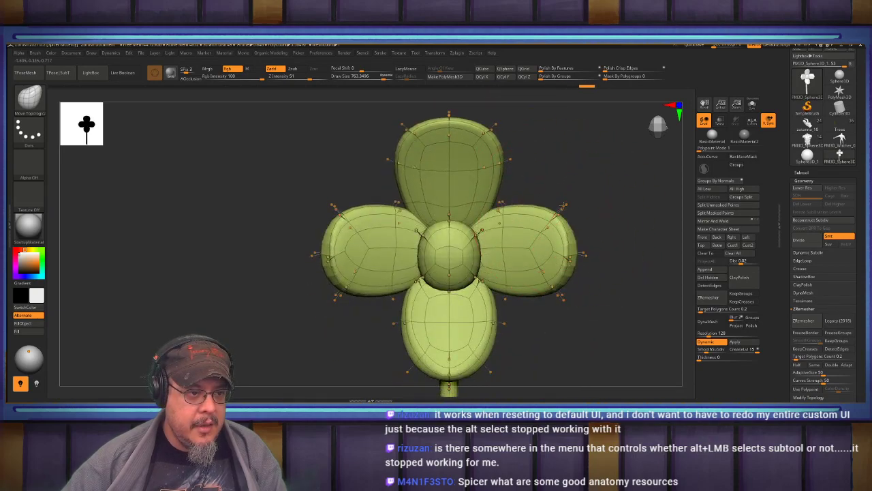
pyautogui.moveTo(564, 207); pyautogui.dragTo(566, 197)
pyautogui.moveTo(559, 296)
pyautogui.mouseDown()
pyautogui.moveTo(561, 305)
pyautogui.moveTo(564, 236)
pyautogui.moveTo(654, 266)
pyautogui.moveTo(569, 267)
pyautogui.moveTo(560, 281)
pyautogui.moveTo(523, 279)
pyautogui.mouseUp()
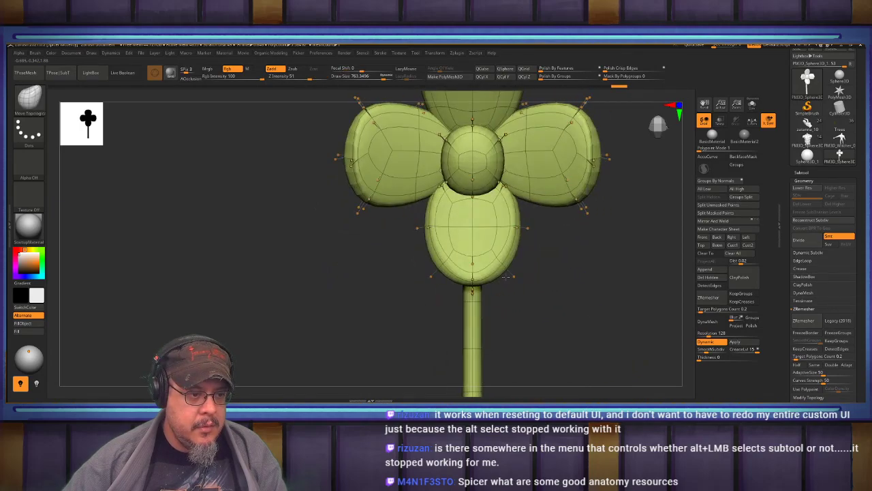
pyautogui.moveTo(509, 196); pyautogui.dragTo(498, 160)
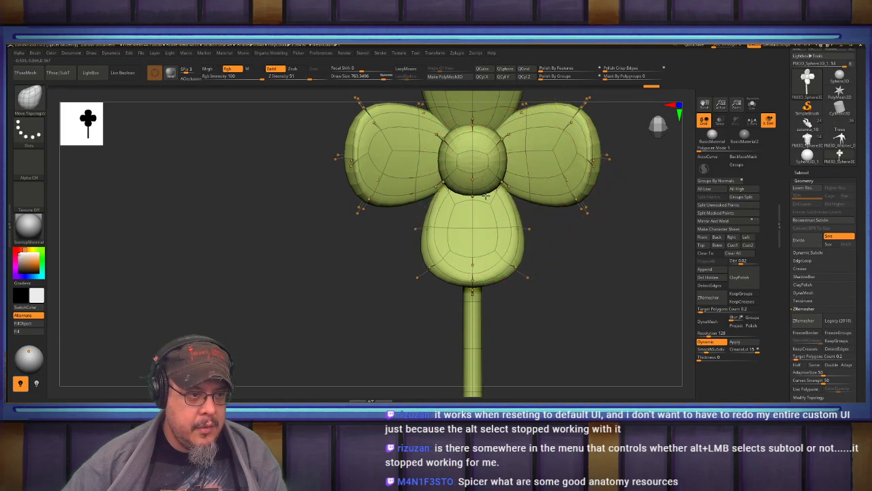
pyautogui.moveTo(580, 268)
pyautogui.keyDown('alt'); pyautogui.mouseDown()
pyautogui.moveTo(530, 253)
pyautogui.moveTo(562, 251)
pyautogui.mouseUp(); pyautogui.keyUp('alt')
pyautogui.moveTo(557, 190)
pyautogui.keyDown('alt'); pyautogui.mouseDown()
pyautogui.moveTo(533, 253)
pyautogui.moveTo(551, 252)
pyautogui.mouseUp(); pyautogui.keyUp('alt')
pyautogui.hotkey('shift', 'f')
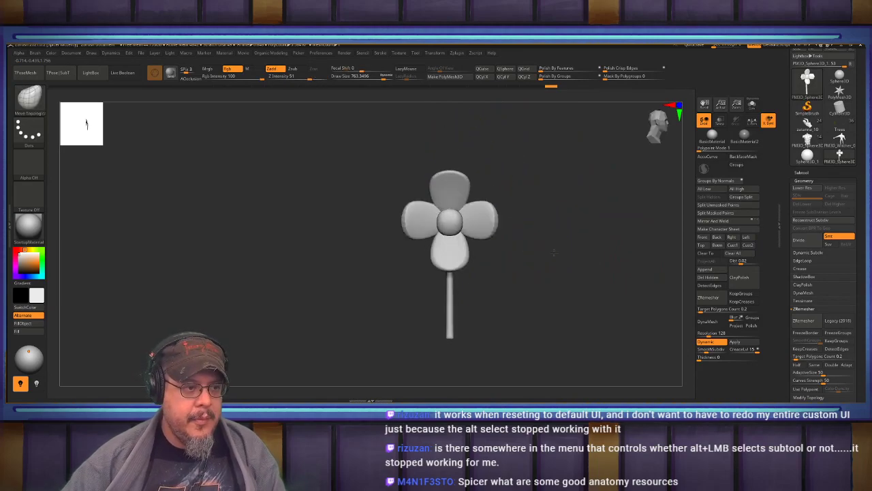
# Check the flower's polygon count and compare its shape without and with dynamic subdivision
pyautogui.moveTo(806, 89)
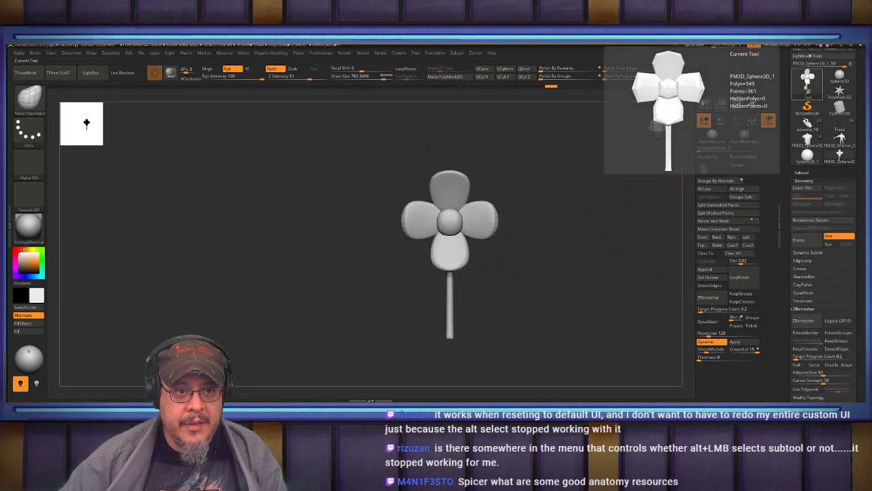
pyautogui.moveTo(551, 263); pyautogui.dragTo(534, 241)
pyautogui.hotkey('shift', 'd')
pyautogui.press('d')
pyautogui.moveTo(555, 233)
pyautogui.keyDown('alt'); pyautogui.mouseDown()
pyautogui.moveTo(556, 294)
pyautogui.moveTo(613, 268)
pyautogui.moveTo(588, 295)
pyautogui.moveTo(557, 242)
pyautogui.mouseUp(); pyautogui.keyUp('alt')
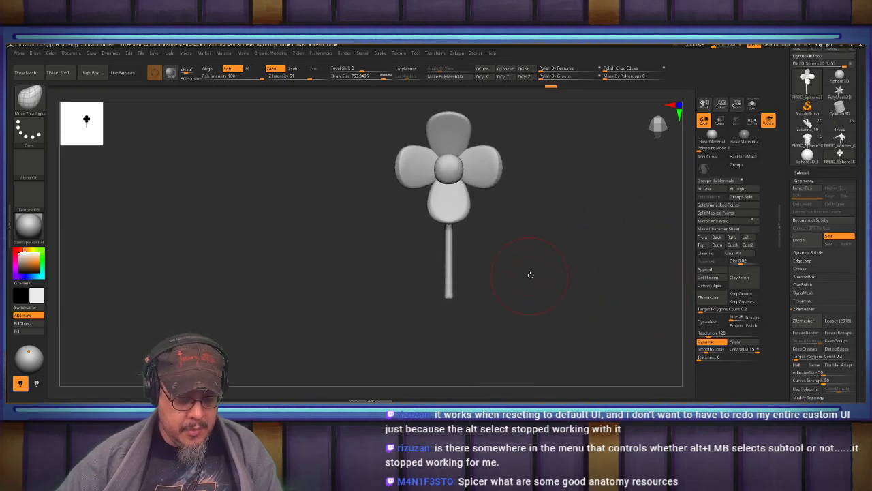
# Create a new InsertMesh brush from the flower, using IMM Boolean as the starting brush
pyautogui.press('b')
pyautogui.press('i')
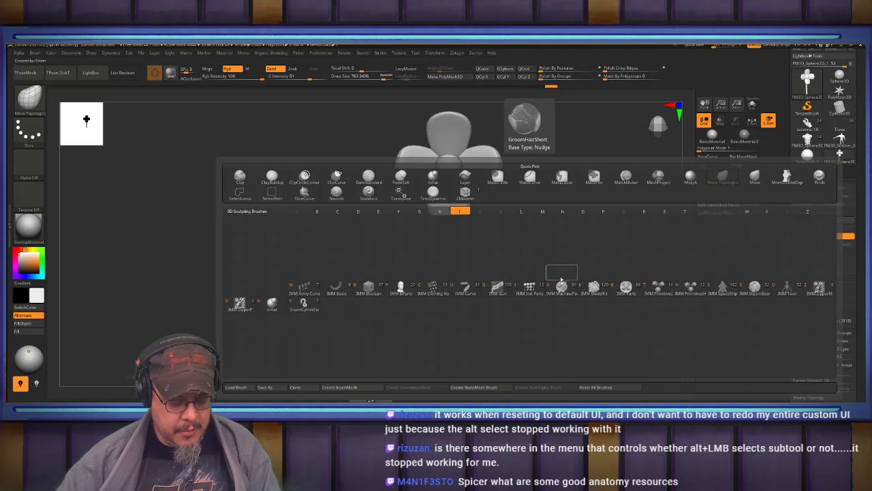
pyautogui.click(493, 285)
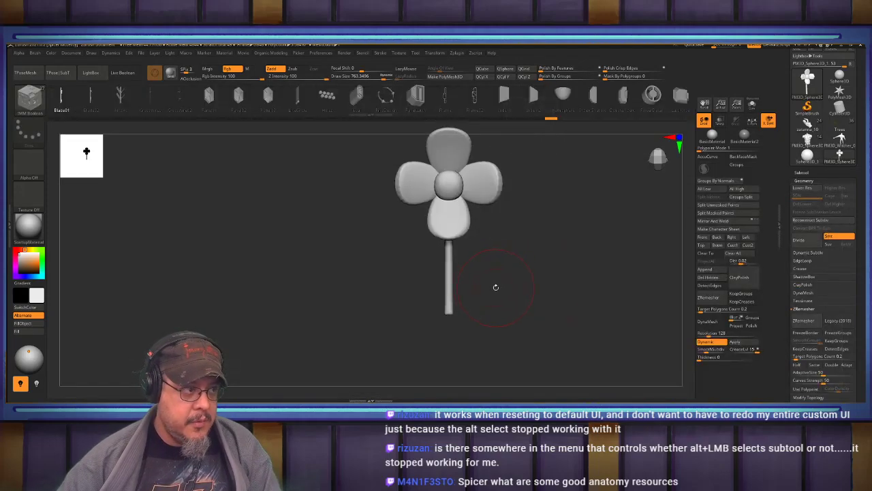
pyautogui.press('b')
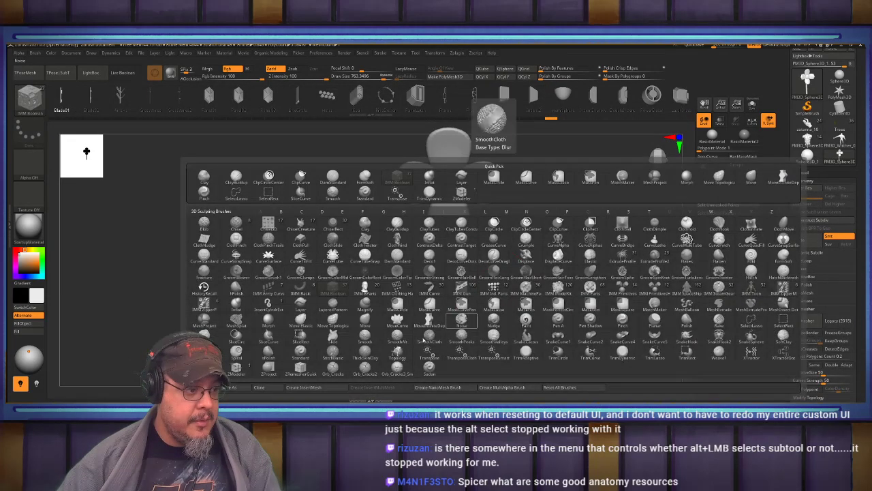
pyautogui.click(304, 387)
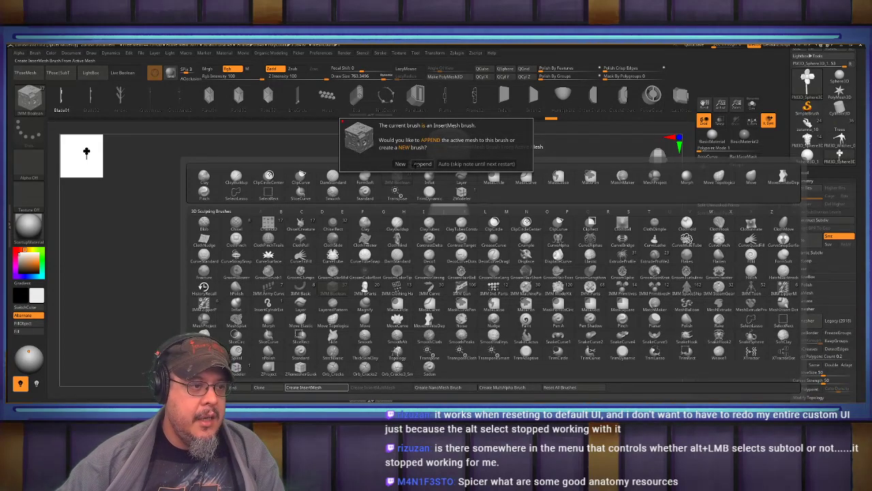
pyautogui.click(400, 164)
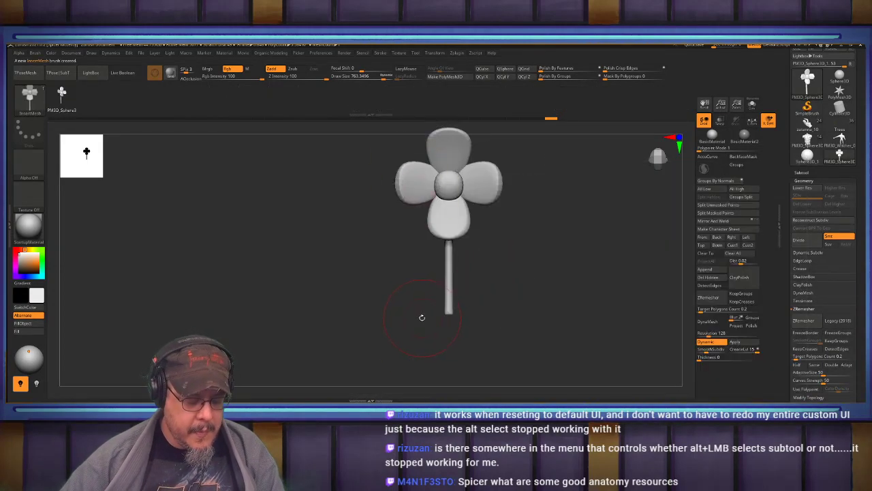
# Switch to the Witcher scene model with the ZModeler brush active and make the Ground subtool current
pyautogui.press('b')
pyautogui.click(366, 390)
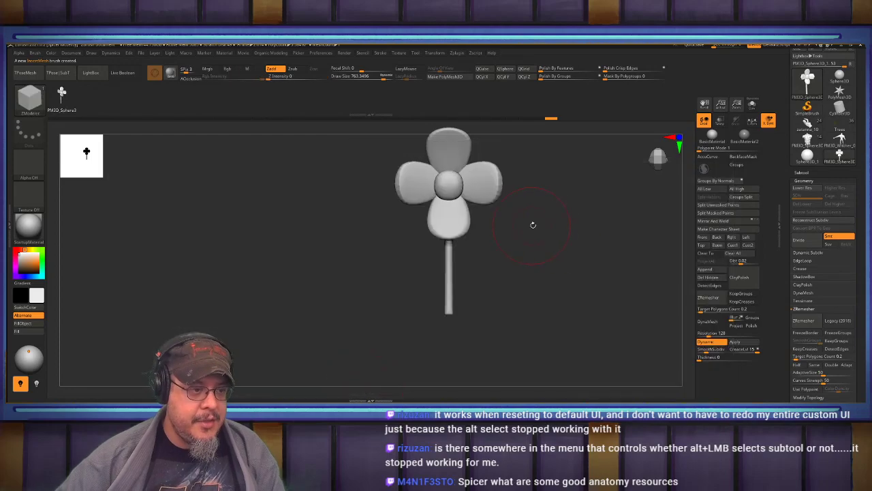
pyautogui.click(802, 173)
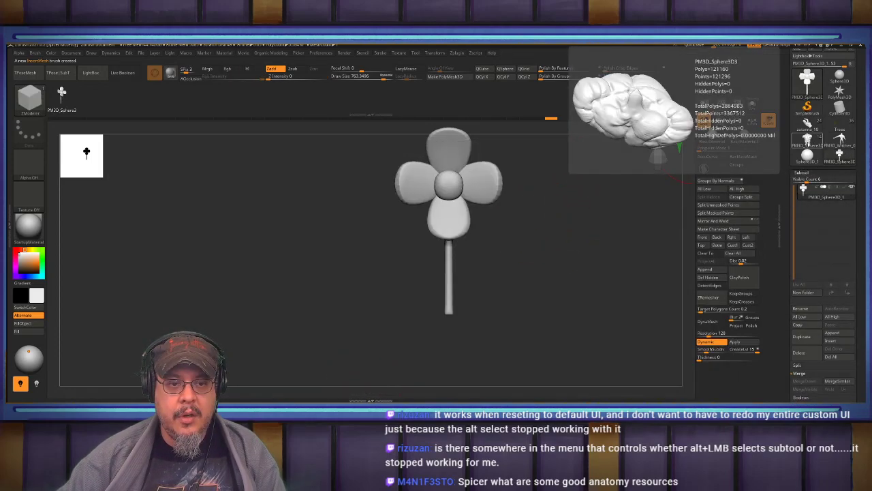
pyautogui.click(840, 141)
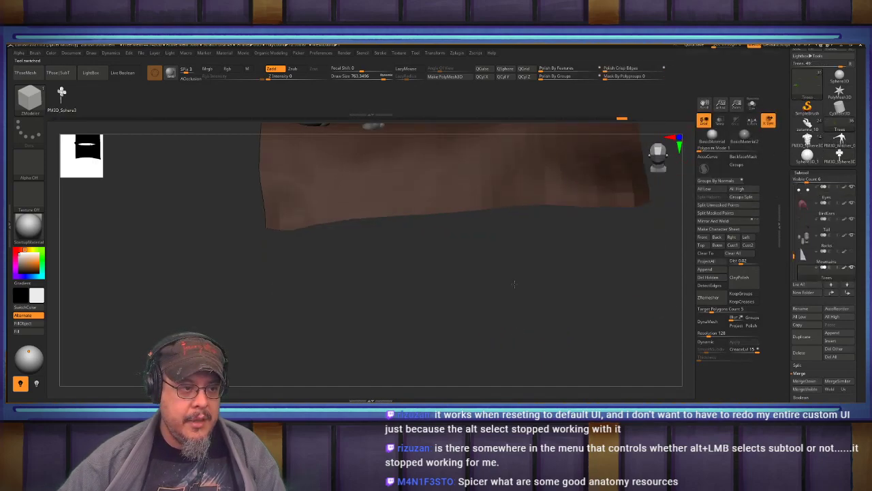
pyautogui.moveTo(385, 328); pyautogui.dragTo(440, 287)
pyautogui.keyDown('alt'); pyautogui.click(434, 284); pyautogui.keyUp('alt')
pyautogui.moveTo(439, 281)
pyautogui.mouseDown(button='right')
pyautogui.moveTo(455, 303)
pyautogui.moveTo(486, 257)
pyautogui.mouseUp(button='right')
# Insert the flower as a NanoMesh across the Ground with ZModeler's Insert NanoMesh action and the Polygroup All target
pyautogui.press('b')
pyautogui.press('z')
pyautogui.press('m')
pyautogui.press('space')
pyautogui.click(523, 220)
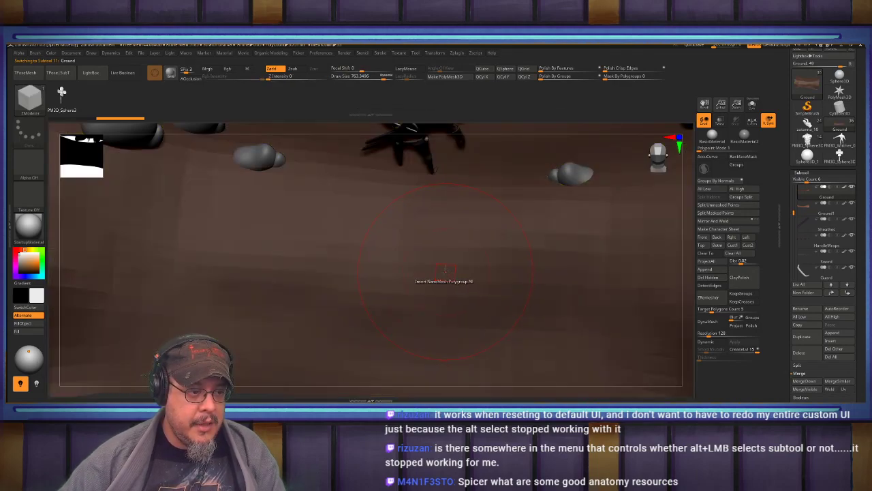
pyautogui.moveTo(444, 270); pyautogui.dragTo(454, 252)
pyautogui.moveTo(456, 251); pyautogui.dragTo(472, 131, button='right')
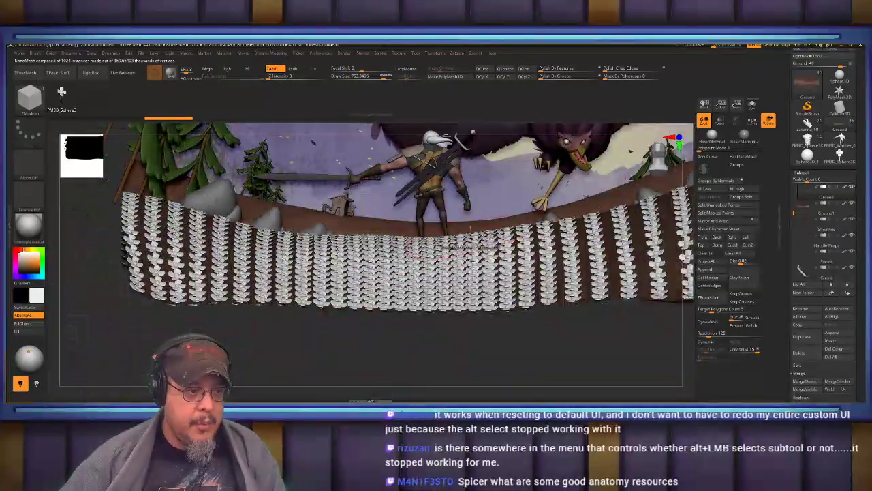
# Set the flower NanoMesh's size to 1 and its Z rotation to 0
pyautogui.click(802, 173)
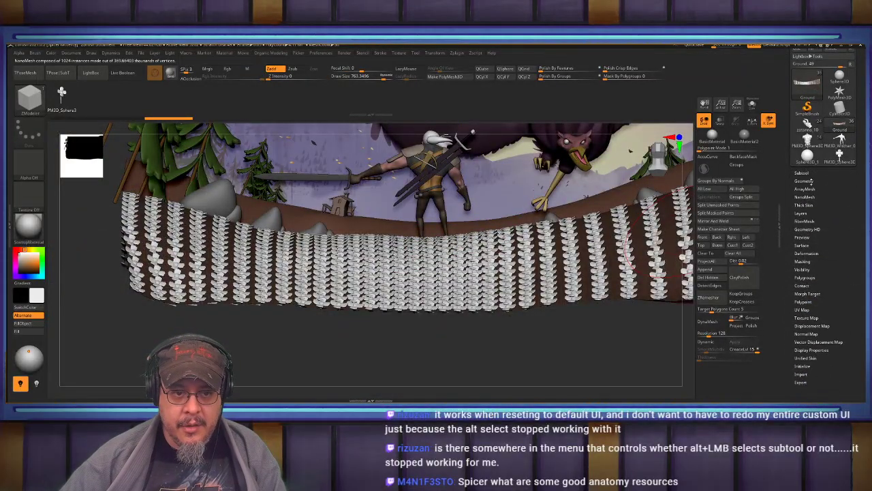
pyautogui.click(804, 197)
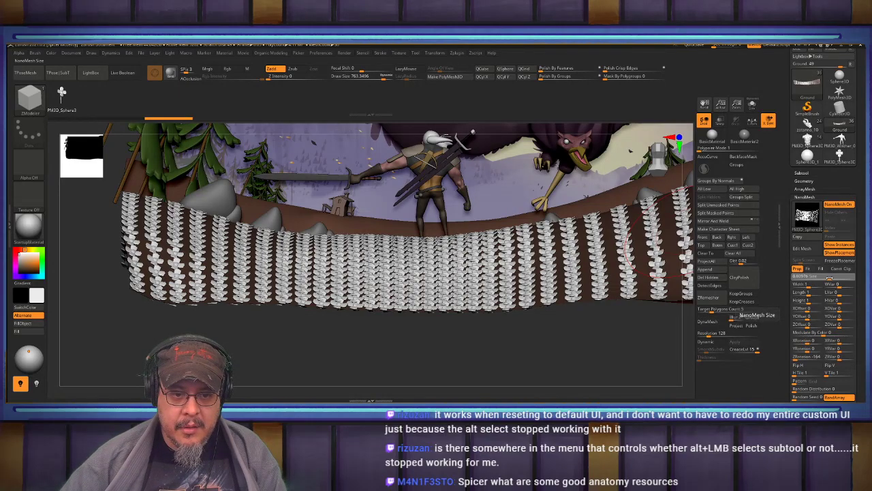
pyautogui.click(833, 276)
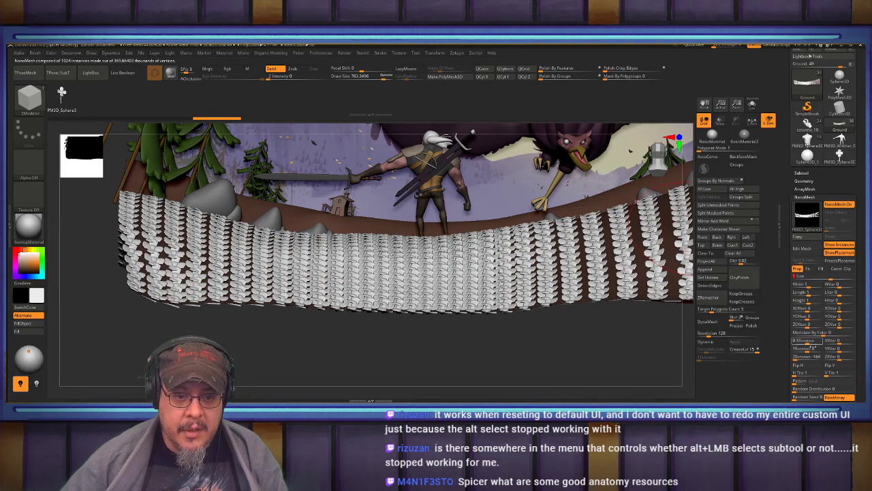
pyautogui.click(806, 355)
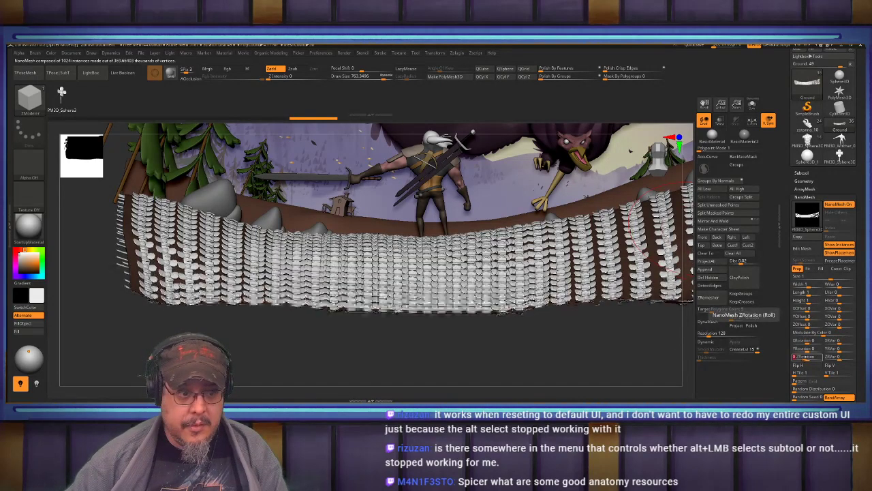
pyautogui.moveTo(582, 348); pyautogui.dragTo(586, 307)
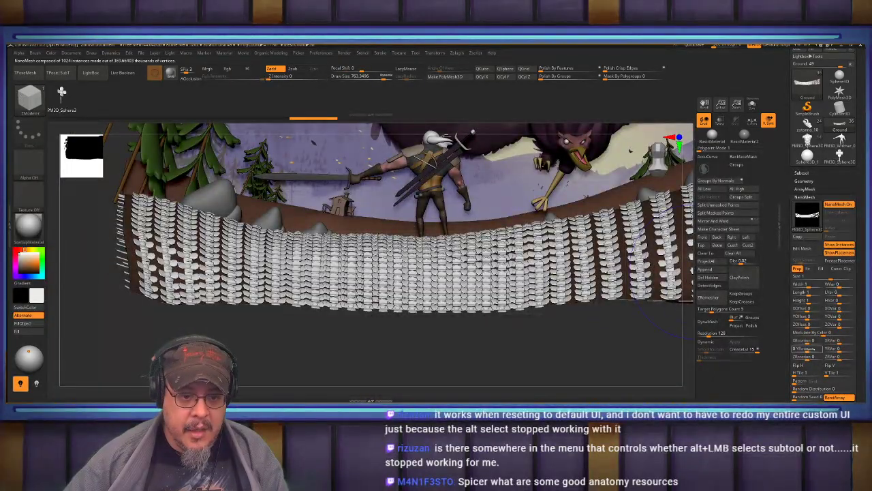
# Try other Z and Y rotations on the flower NanoMesh, and reset both to 0
pyautogui.moveTo(809, 358); pyautogui.dragTo(810, 358)
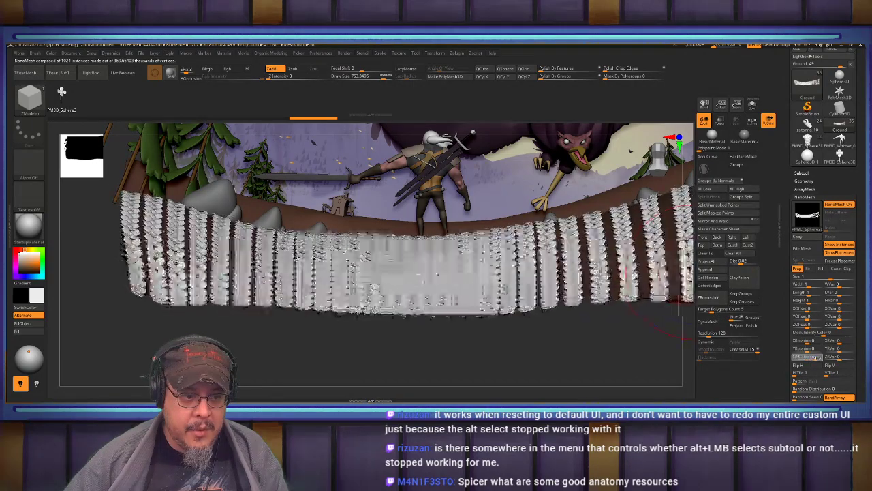
pyautogui.write('0')
pyautogui.press('Return')
pyautogui.click(820, 349)
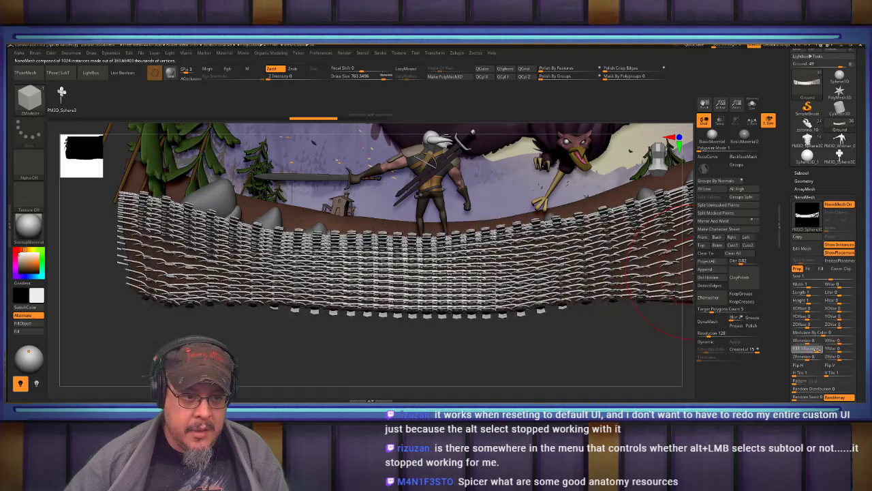
pyautogui.write('0')
pyautogui.press('Return')
# Set the flower NanoMesh's X rotation to -53
pyautogui.click(808, 340)
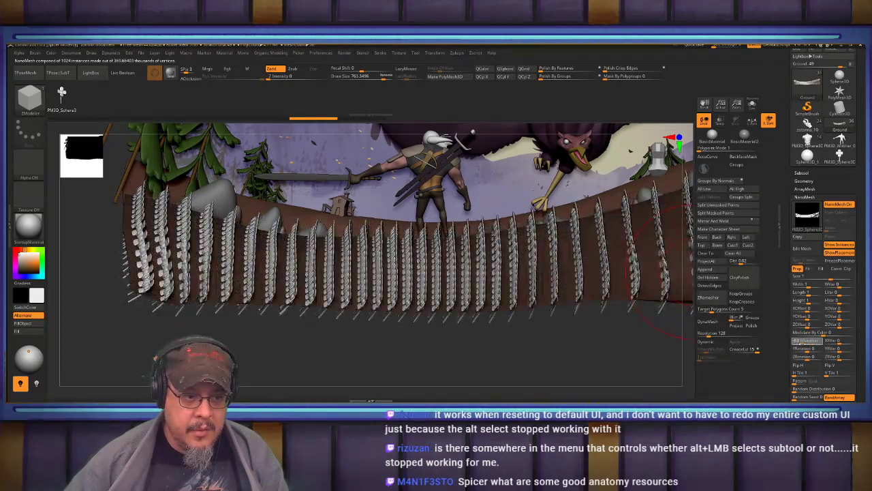
pyautogui.write('-53')
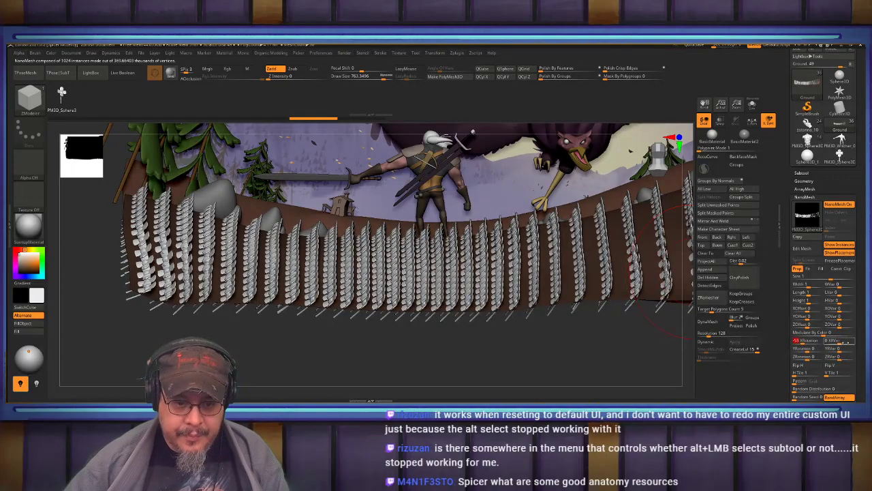
# Set the flower NanoMesh's Z rotation to -63 and its Z rotation variation to 74
pyautogui.press('Return')
pyautogui.hotkey('ctrl', 'z')
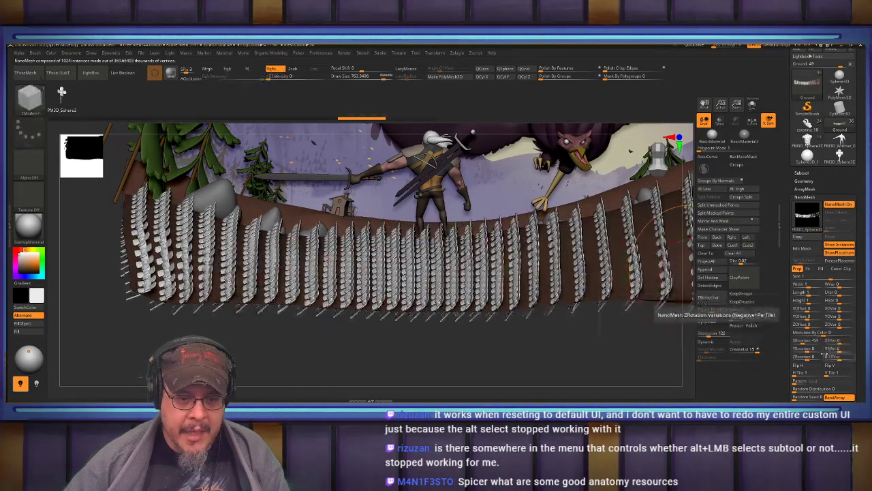
pyautogui.moveTo(808, 349)
pyautogui.mouseDown()
pyautogui.moveTo(818, 357)
pyautogui.moveTo(794, 358)
pyautogui.mouseUp()
pyautogui.hotkey('ctrl', 'z')
pyautogui.click(852, 357)
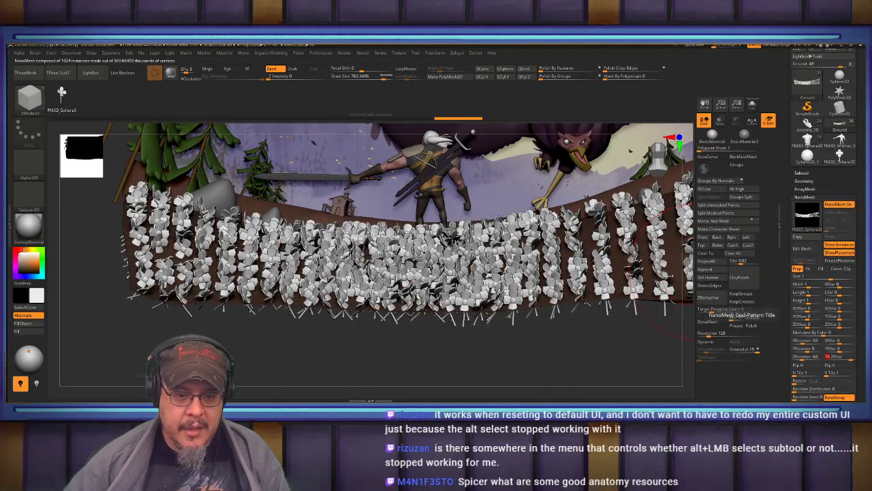
# Set the flower NanoMesh's random distribution to about 0.06 and its Y offset to about 0.66
pyautogui.scroll(-2, 795, 365)
pyautogui.moveTo(800, 351); pyautogui.dragTo(802, 349)
pyautogui.keyDown('alt'); pyautogui.moveTo(612, 345); pyautogui.dragTo(566, 344); pyautogui.keyUp('alt')
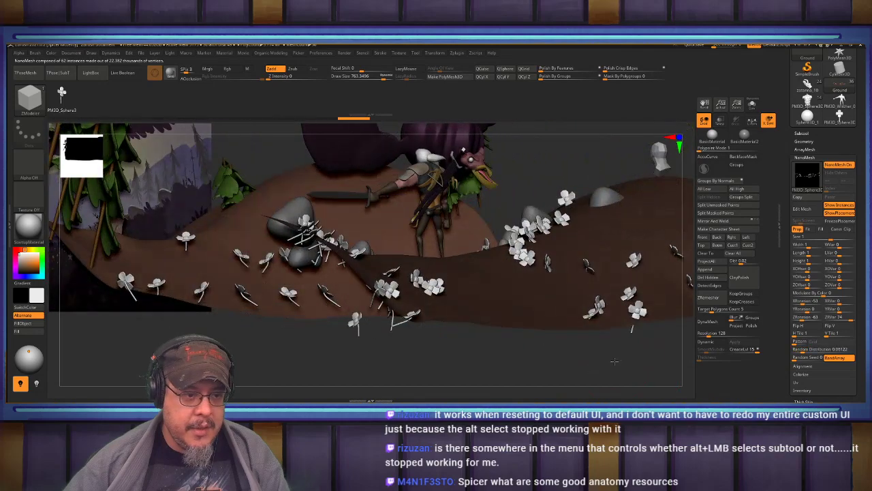
pyautogui.moveTo(809, 278); pyautogui.dragTo(815, 277)
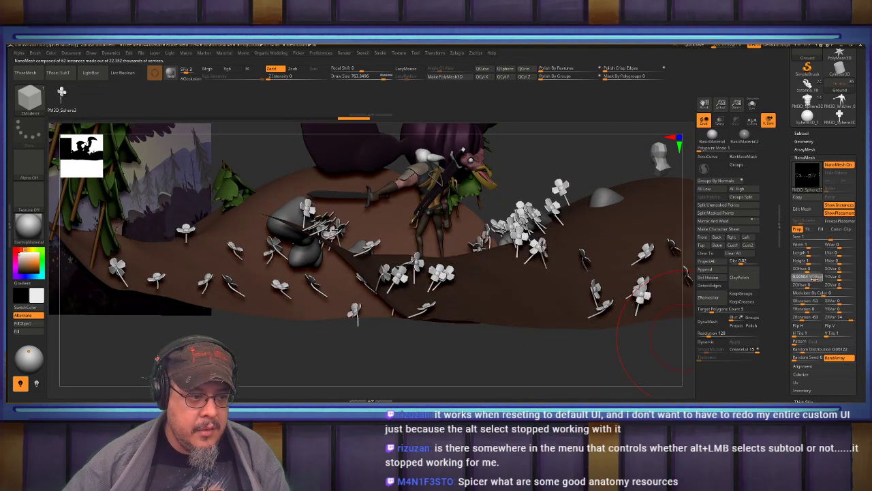
pyautogui.moveTo(603, 360); pyautogui.dragTo(614, 327)
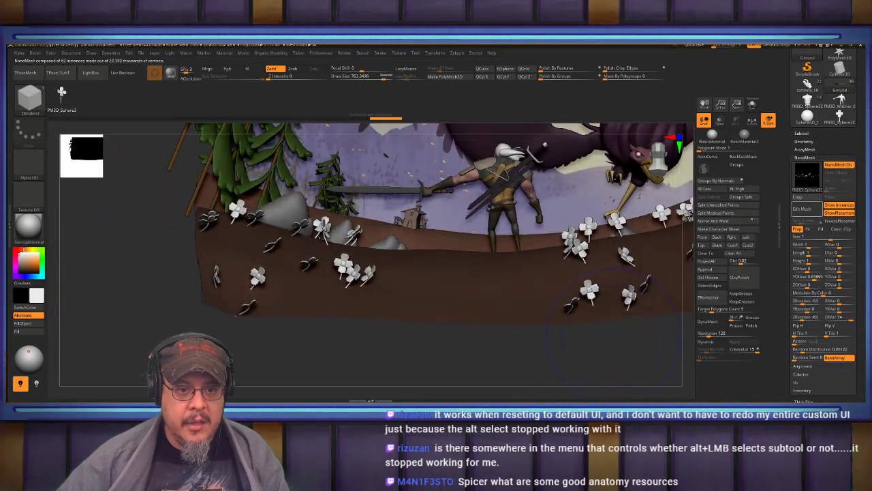
# Reduce the flower NanoMesh's size to about 0.51, then try an X offset and undo it
pyautogui.moveTo(831, 238); pyautogui.dragTo(827, 238)
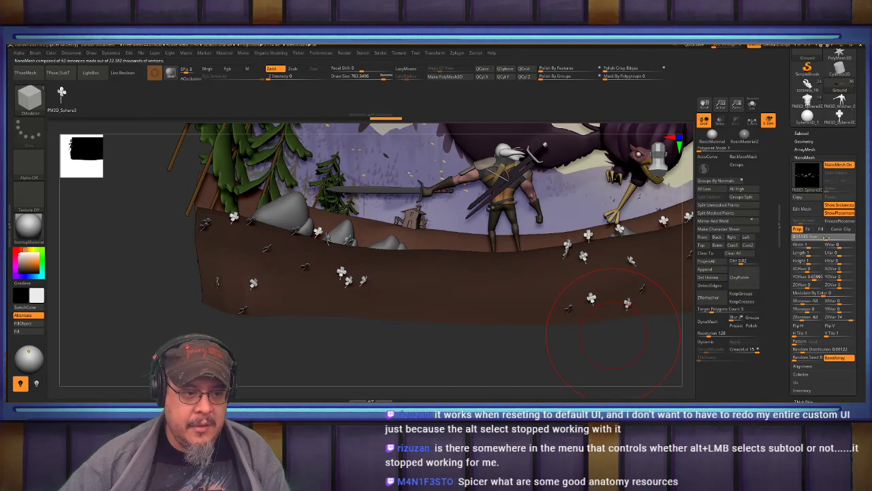
pyautogui.moveTo(613, 334); pyautogui.dragTo(470, 367)
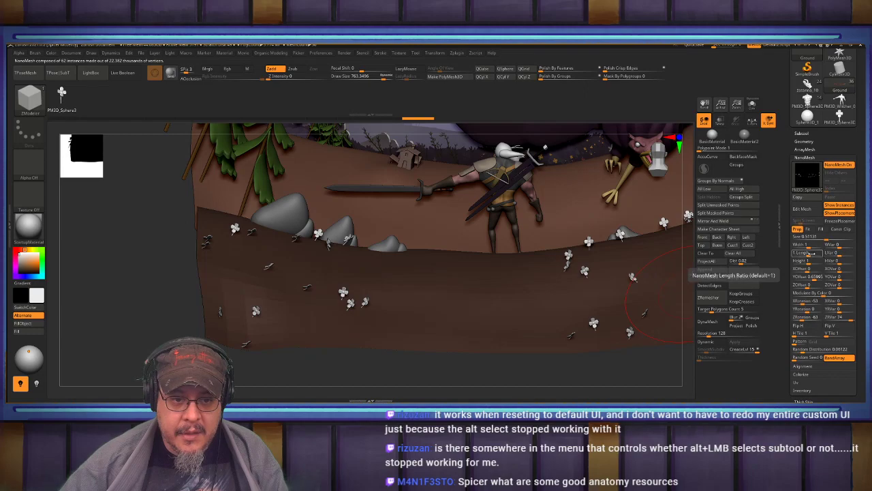
pyautogui.moveTo(839, 255); pyautogui.dragTo(809, 269)
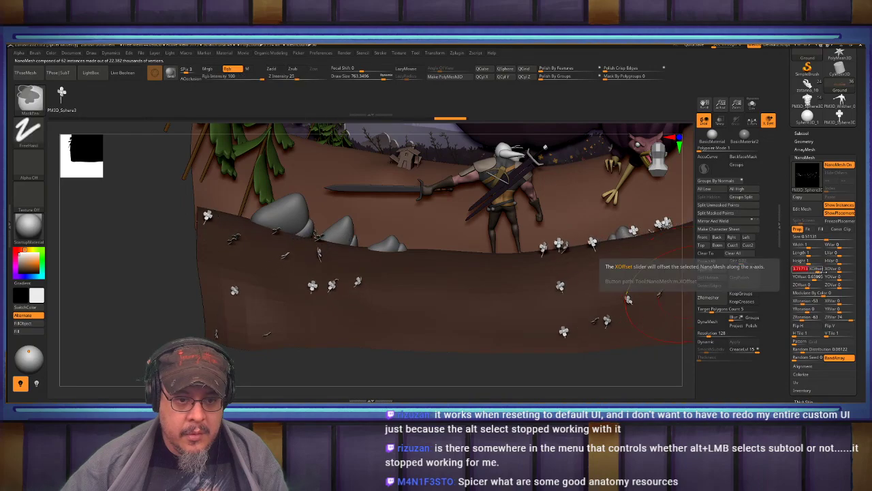
pyautogui.hotkey('ctrl', 'z')
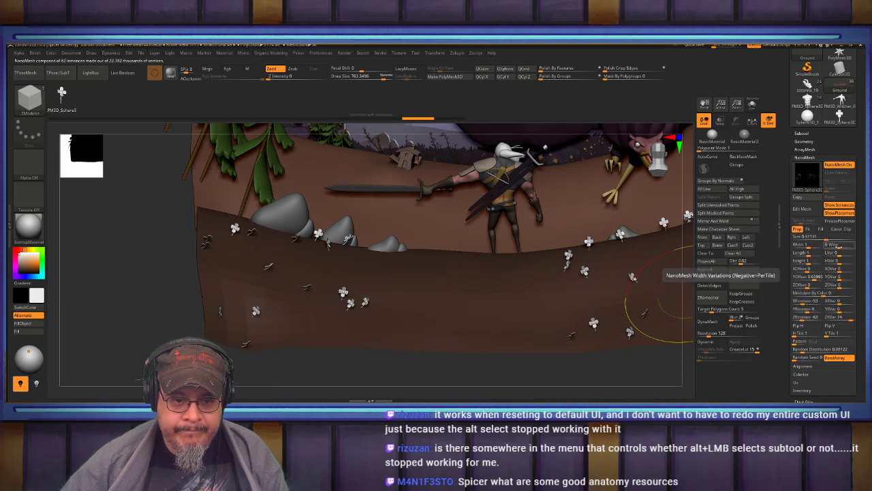
# Set the flower NanoMesh's length to about 0.77 and raise its length variation
pyautogui.moveTo(809, 255); pyautogui.dragTo(850, 253)
pyautogui.keyDown('alt'); pyautogui.moveTo(525, 351); pyautogui.dragTo(512, 337); pyautogui.keyUp('alt')
pyautogui.moveTo(518, 350); pyautogui.dragTo(545, 341)
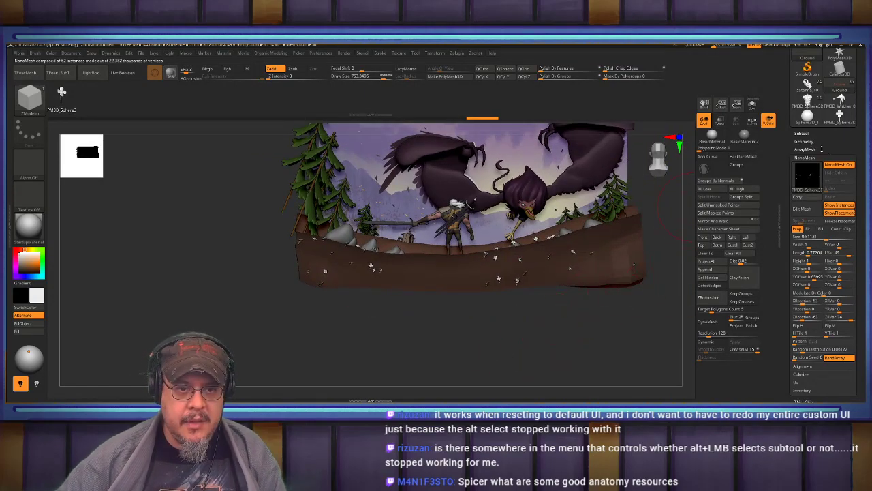
# Hide every subtool except the Ground and the reference painting plane, and compare the flowers with the painting up close
pyautogui.click(802, 134)
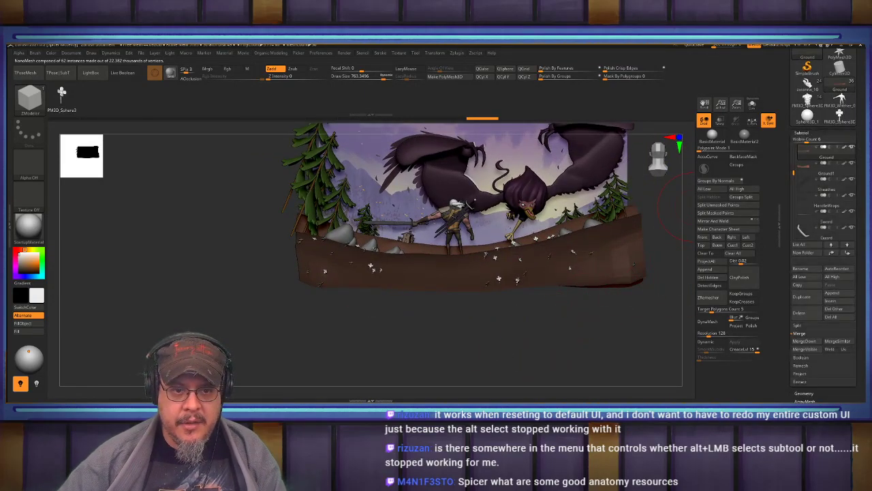
pyautogui.keyDown('shift'); pyautogui.click(853, 149); pyautogui.keyUp('shift')
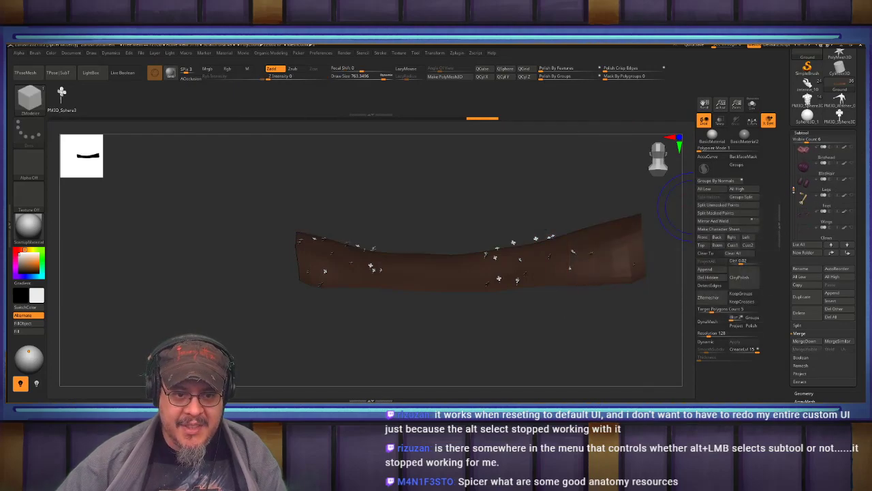
pyautogui.moveTo(793, 215); pyautogui.dragTo(791, 227)
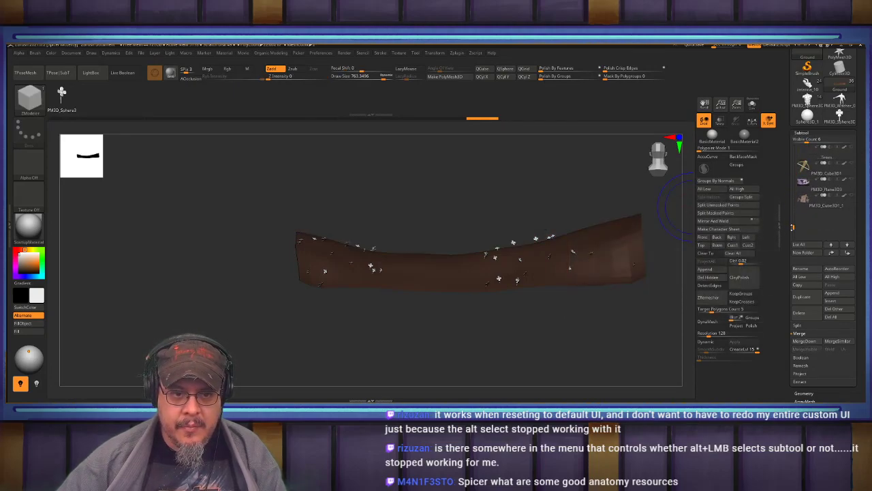
pyautogui.click(848, 181)
pyautogui.moveTo(523, 318)
pyautogui.mouseDown()
pyautogui.moveTo(503, 286)
pyautogui.moveTo(503, 259)
pyautogui.moveTo(540, 258)
pyautogui.mouseUp()
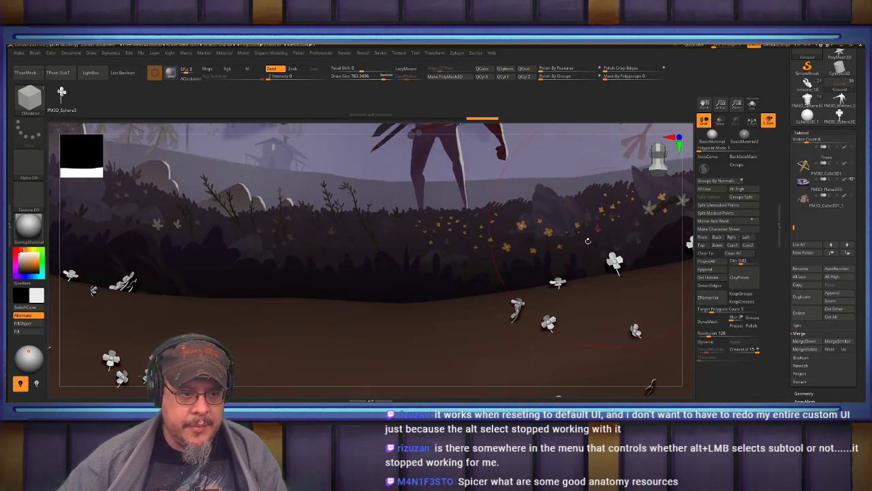
# Switch to the flower model, isolate its four petals and fill them with orange
pyautogui.click(845, 118)
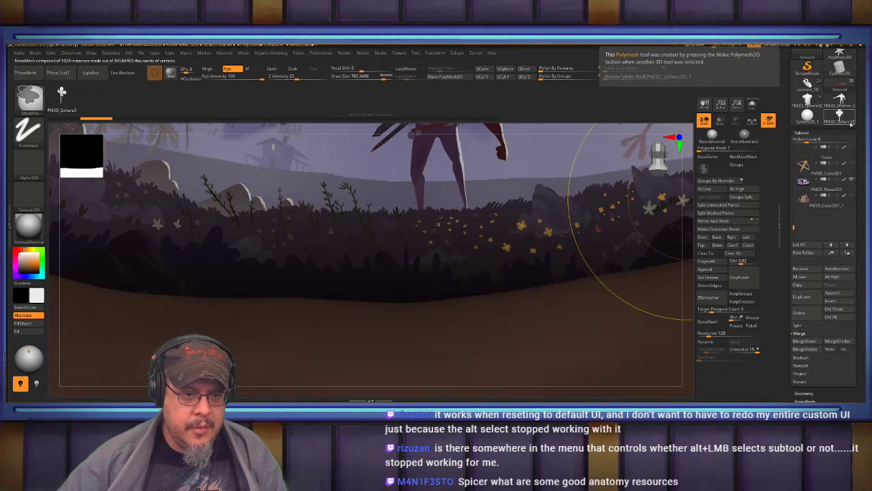
pyautogui.click(845, 119)
pyautogui.moveTo(559, 286); pyautogui.dragTo(584, 267)
pyautogui.keyDown('ctrl'); pyautogui.keyDown('alt'); pyautogui.keyDown('shift'); pyautogui.moveTo(421, 150); pyautogui.dragTo(536, 201); pyautogui.keyUp('shift'); pyautogui.keyUp('alt'); pyautogui.keyUp('ctrl')
pyautogui.keyDown('ctrl'); pyautogui.keyDown('alt'); pyautogui.keyDown('shift'); pyautogui.moveTo(562, 304); pyautogui.dragTo(507, 205); pyautogui.keyUp('shift'); pyautogui.keyUp('alt'); pyautogui.keyUp('ctrl')
pyautogui.keyDown('ctrl'); pyautogui.keyDown('alt'); pyautogui.keyDown('shift'); pyautogui.moveTo(518, 339); pyautogui.dragTo(472, 305); pyautogui.keyUp('shift'); pyautogui.keyUp('alt'); pyautogui.keyUp('ctrl')
pyautogui.moveTo(569, 289)
pyautogui.mouseDown()
pyautogui.moveTo(543, 282)
pyautogui.moveTo(606, 286)
pyautogui.moveTo(547, 258)
pyautogui.mouseUp()
pyautogui.keyDown('ctrl'); pyautogui.keyDown('shift'); pyautogui.click(591, 282); pyautogui.keyUp('shift'); pyautogui.keyUp('ctrl')
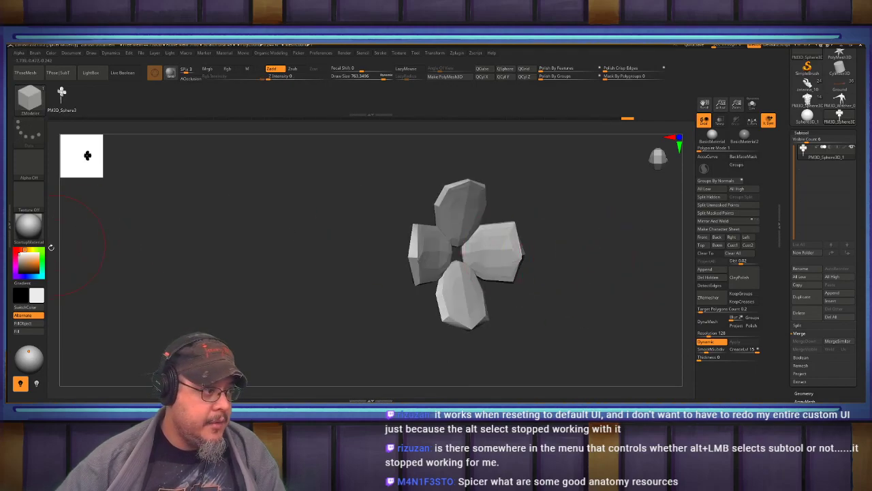
pyautogui.click(38, 262)
pyautogui.moveTo(25, 250); pyautogui.dragTo(26, 251)
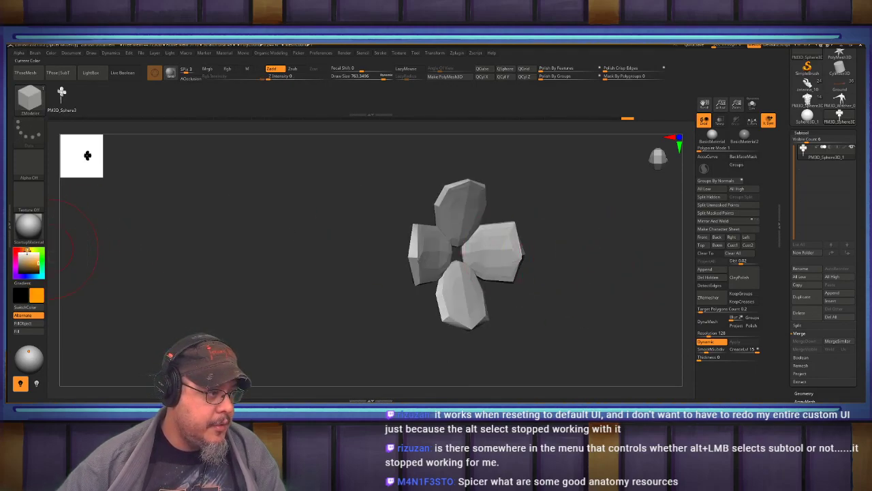
pyautogui.click(24, 323)
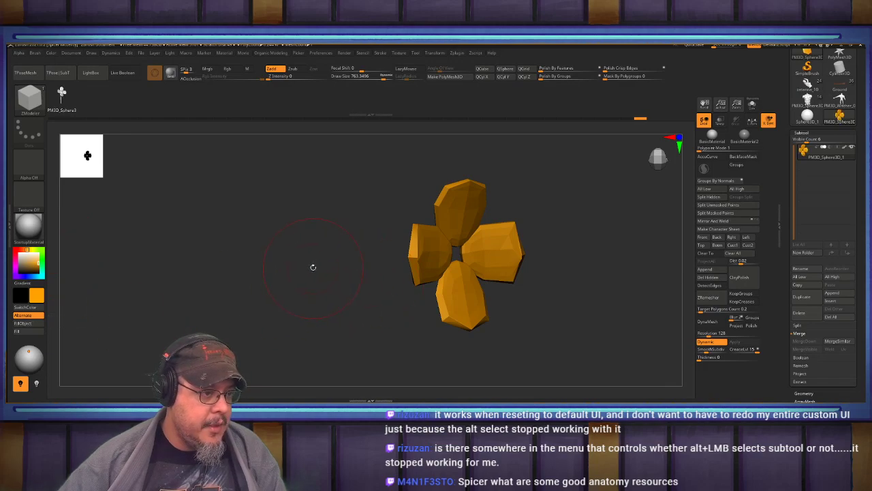
# Isolate the flower's stem, fill it with green and show the whole flower again from the front
pyautogui.keyDown('ctrl'); pyautogui.keyDown('shift'); pyautogui.moveTo(321, 279); pyautogui.dragTo(345, 307); pyautogui.keyUp('shift'); pyautogui.keyUp('ctrl')
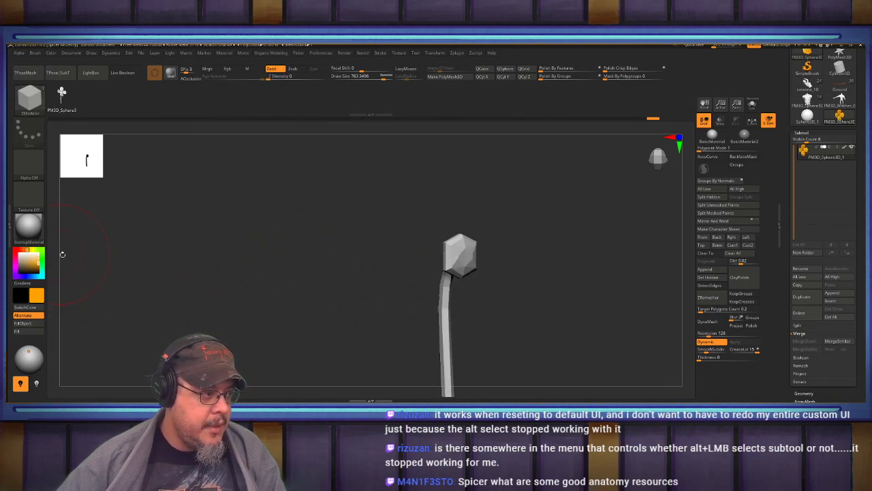
pyautogui.moveTo(355, 233); pyautogui.dragTo(430, 236)
pyautogui.keyDown('ctrl'); pyautogui.keyDown('alt'); pyautogui.keyDown('shift'); pyautogui.moveTo(496, 264); pyautogui.dragTo(467, 226); pyautogui.keyUp('shift'); pyautogui.keyUp('alt'); pyautogui.keyUp('ctrl')
pyautogui.keyDown('ctrl'); pyautogui.keyDown('shift'); pyautogui.moveTo(533, 249); pyautogui.dragTo(558, 260); pyautogui.keyUp('shift'); pyautogui.keyUp('ctrl')
pyautogui.moveTo(559, 259)
pyautogui.keyDown('alt'); pyautogui.mouseDown()
pyautogui.moveTo(561, 234)
pyautogui.moveTo(545, 269)
pyautogui.mouseUp(); pyautogui.keyUp('alt')
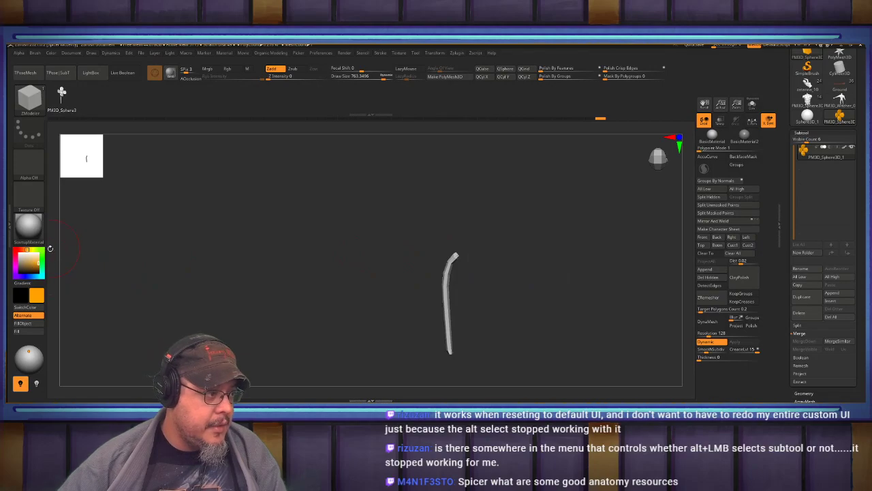
pyautogui.click(30, 266)
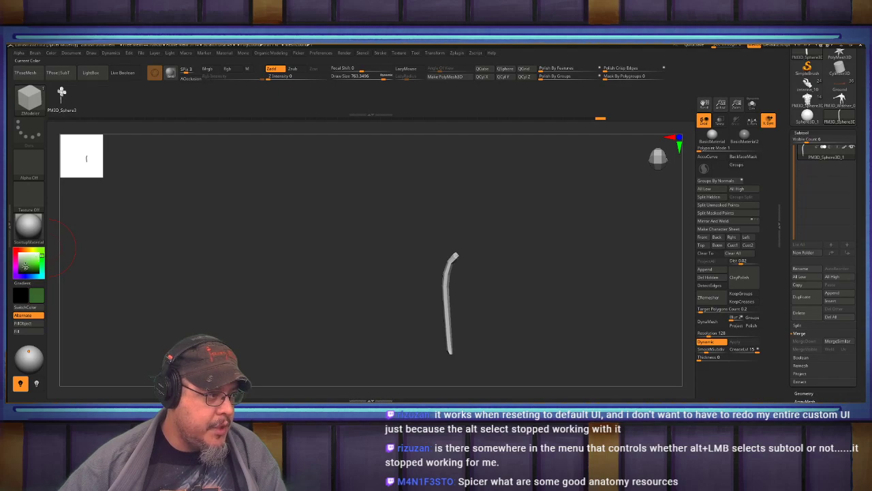
pyautogui.click(31, 325)
pyautogui.keyDown('alt'); pyautogui.moveTo(298, 257); pyautogui.dragTo(260, 233); pyautogui.keyUp('alt')
pyautogui.keyDown('ctrl'); pyautogui.keyDown('shift'); pyautogui.click(452, 246); pyautogui.keyUp('shift'); pyautogui.keyUp('ctrl')
pyautogui.keyDown('shift'); pyautogui.moveTo(498, 236); pyautogui.dragTo(503, 237); pyautogui.keyUp('shift')
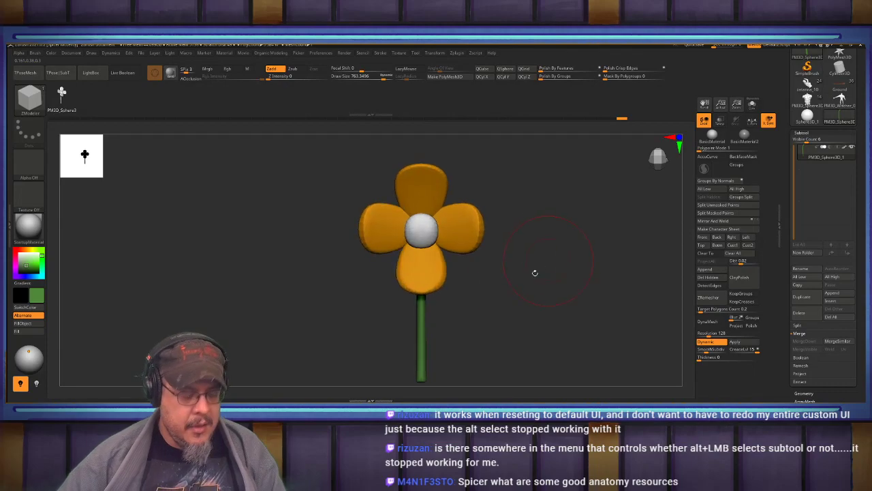
# Create a new InsertMesh brush and a NanoMesh brush from the coloured flower
pyautogui.press('b')
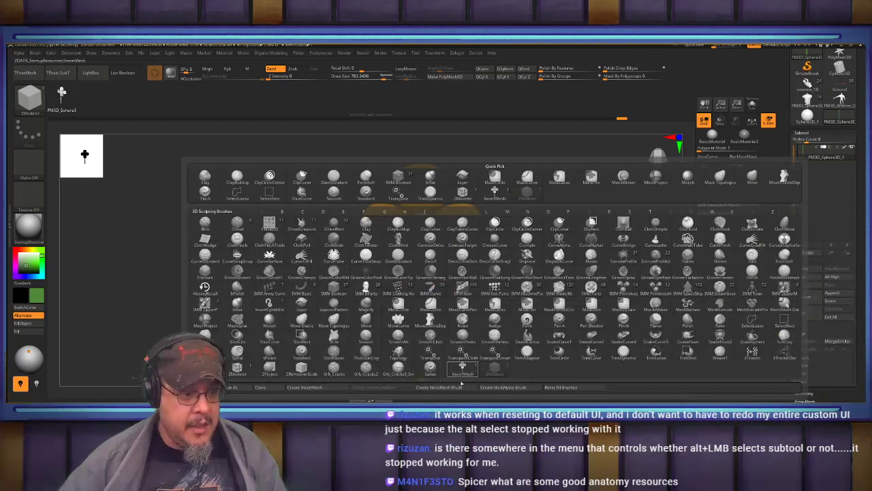
pyautogui.click(323, 387)
pyautogui.click(400, 164)
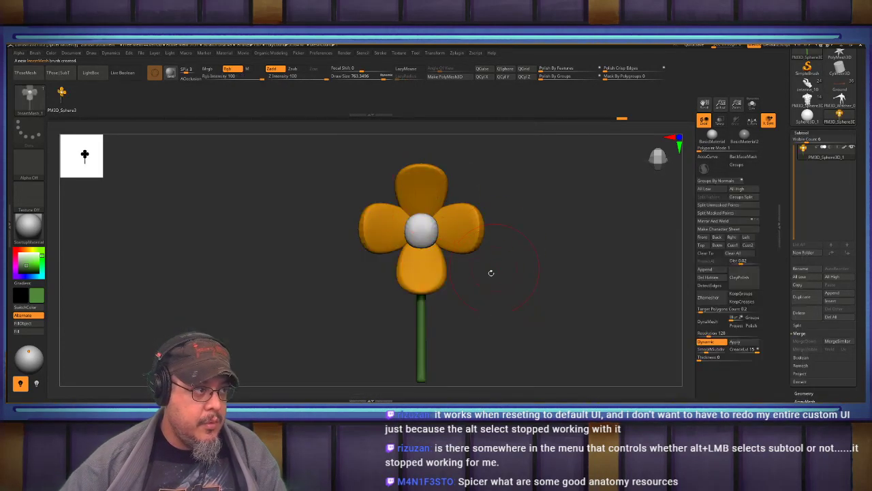
pyautogui.press('b')
pyautogui.click(430, 387)
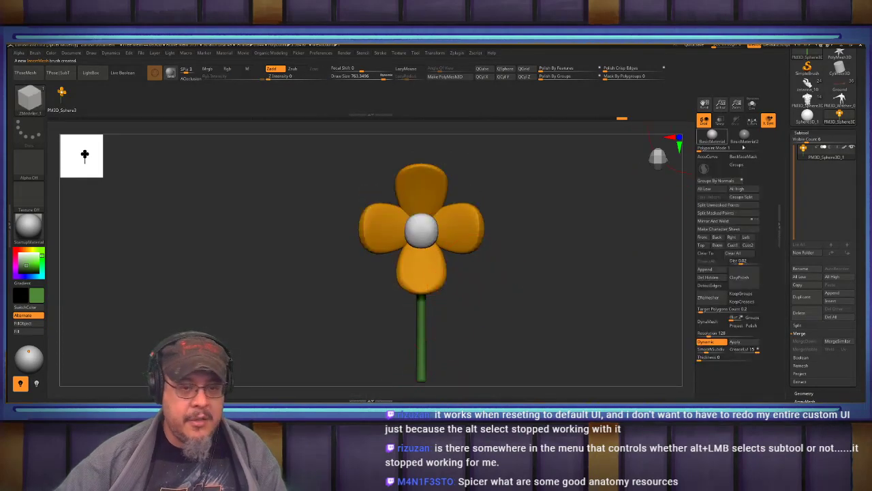
# Insert the coloured flower as a NanoMesh across the Ground with the Polygroup All target
pyautogui.click(840, 89)
pyautogui.keyDown('ctrl'); pyautogui.moveTo(463, 253); pyautogui.dragTo(467, 256, button='right'); pyautogui.keyUp('ctrl')
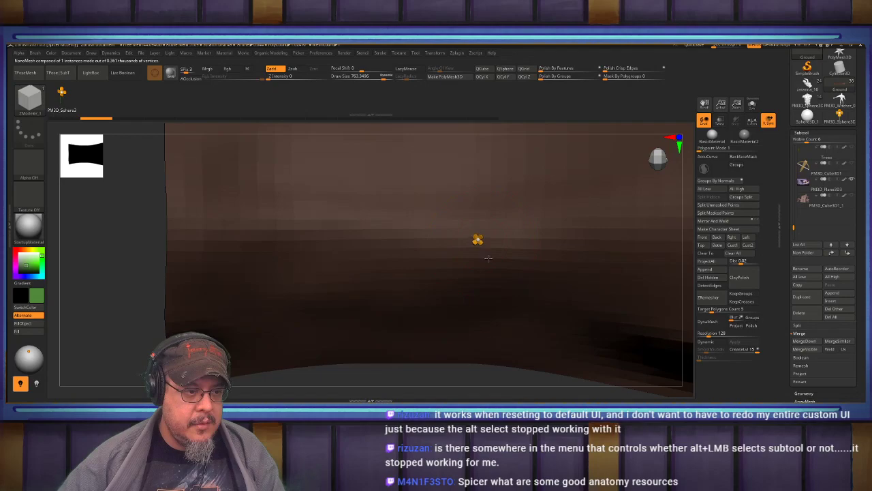
pyautogui.press('space')
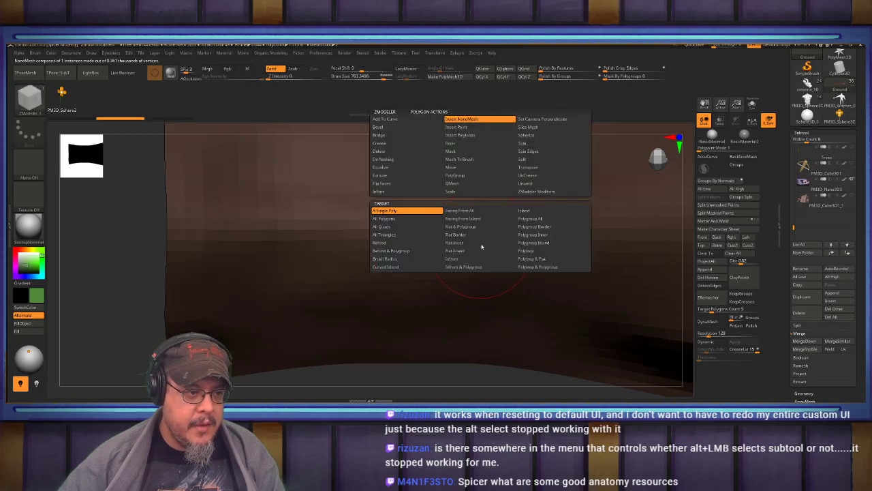
pyautogui.click(531, 218)
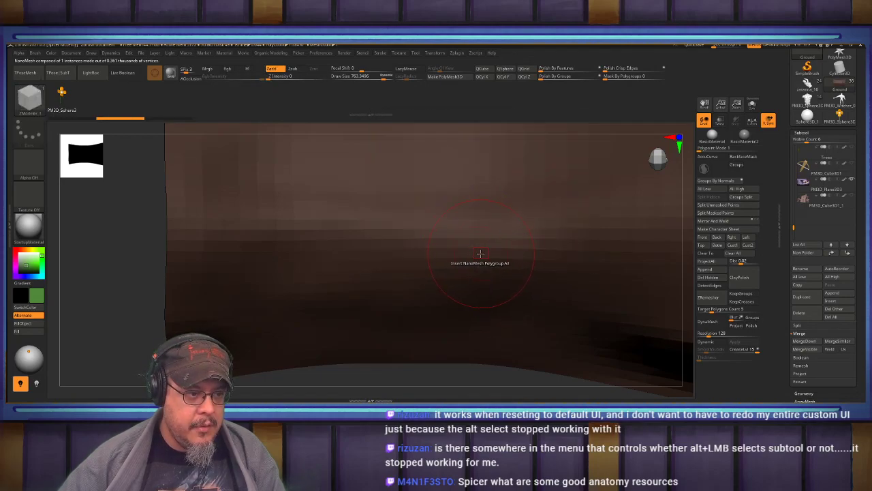
pyautogui.moveTo(483, 257); pyautogui.dragTo(486, 262)
pyautogui.moveTo(485, 262); pyautogui.dragTo(658, 229, button='right')
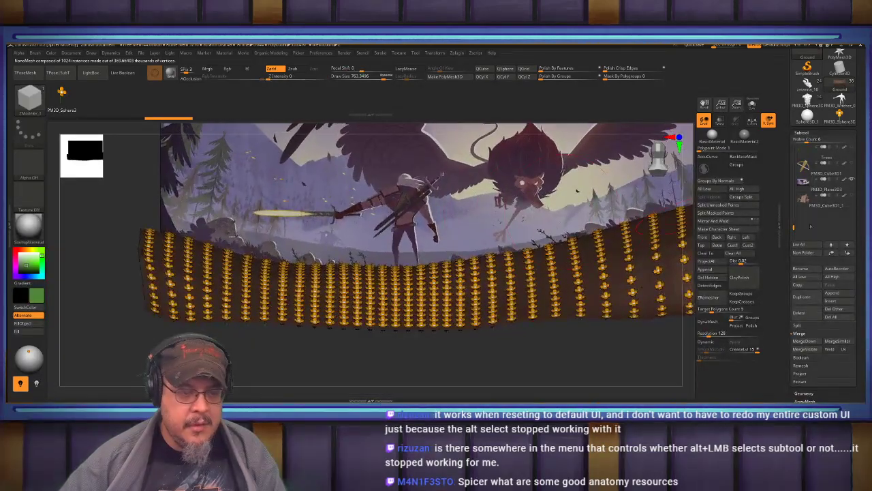
# Set the coloured flower NanoMesh's random distribution to about 0.64
pyautogui.click(802, 133)
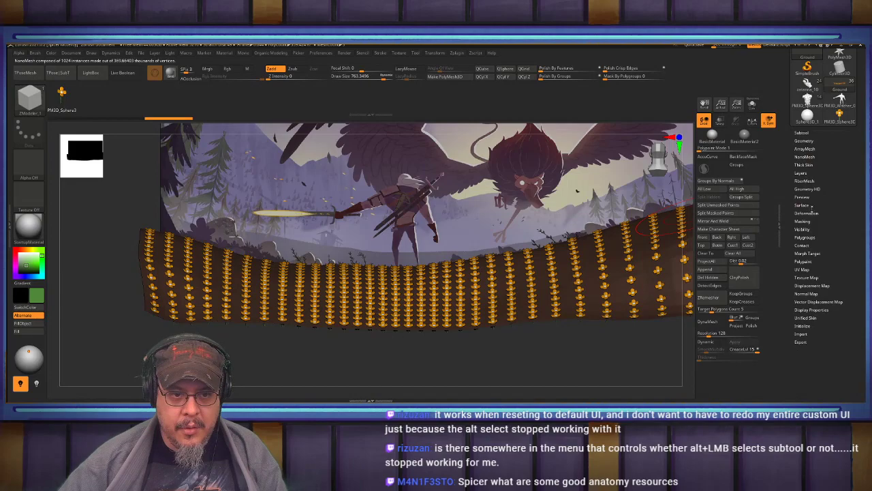
pyautogui.click(804, 156)
pyautogui.click(807, 349)
pyautogui.moveTo(810, 350); pyautogui.dragTo(794, 349)
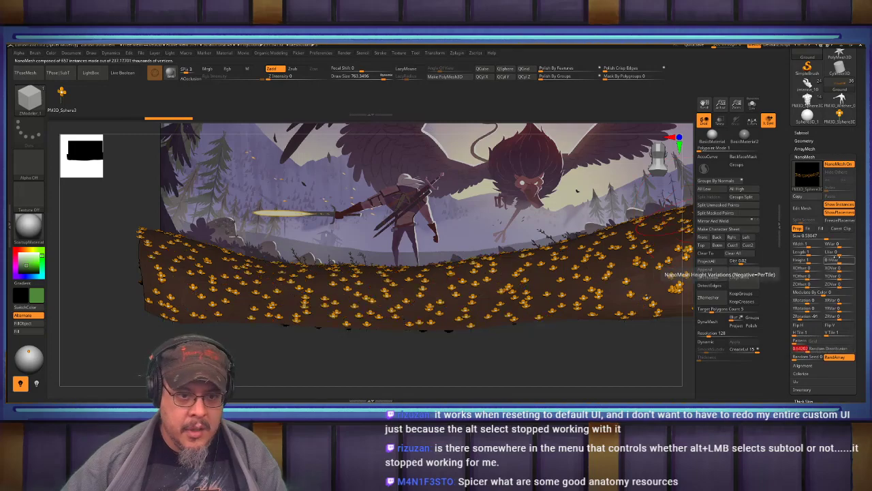
# Raise the flower NanoMesh's Y offset to about 1.72 and change its random seed
pyautogui.moveTo(809, 276); pyautogui.dragTo(816, 277)
pyautogui.moveTo(611, 347)
pyautogui.mouseDown()
pyautogui.moveTo(609, 315)
pyautogui.moveTo(604, 364)
pyautogui.mouseUp()
pyautogui.moveTo(605, 363); pyautogui.dragTo(603, 366, button='right')
pyautogui.moveTo(606, 329)
pyautogui.keyDown('ctrl'); pyautogui.mouseDown(button='right')
pyautogui.moveTo(600, 297)
pyautogui.moveTo(591, 308)
pyautogui.moveTo(527, 277)
pyautogui.moveTo(511, 287)
pyautogui.moveTo(571, 294)
pyautogui.moveTo(565, 269)
pyautogui.mouseUp(button='right'); pyautogui.keyUp('ctrl')
pyautogui.moveTo(444, 224)
pyautogui.keyDown('alt'); pyautogui.mouseDown(button='right')
pyautogui.moveTo(499, 211)
pyautogui.moveTo(523, 221)
pyautogui.moveTo(536, 244)
pyautogui.moveTo(516, 252)
pyautogui.moveTo(488, 243)
pyautogui.mouseUp(button='right'); pyautogui.keyUp('alt')
pyautogui.moveTo(798, 358); pyautogui.dragTo(800, 357)
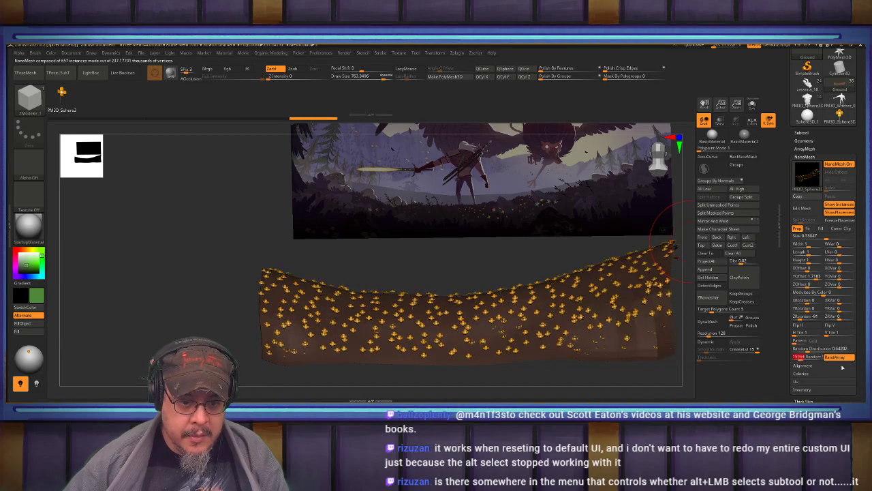
# Convert the flower NanoMesh into real geometry with One To Mesh
pyautogui.scroll(-3, 817, 382)
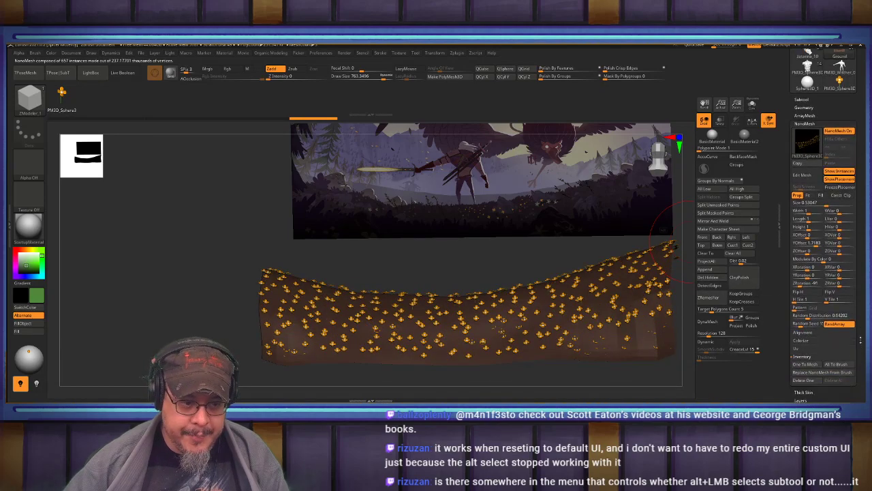
pyautogui.click(810, 361)
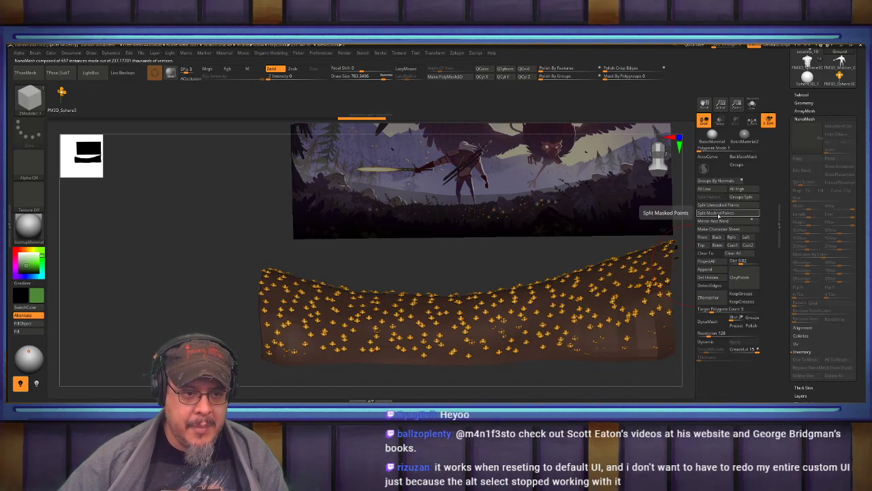
# Isolate the ground surface from the scattered flowers and mask it
pyautogui.hotkey('ctrl', 'shift')
pyautogui.keyDown('ctrl'); pyautogui.keyDown('shift'); pyautogui.click(655, 354); pyautogui.keyUp('shift'); pyautogui.keyUp('ctrl')
pyautogui.keyDown('ctrl'); pyautogui.click(570, 380); pyautogui.keyUp('ctrl')
pyautogui.keyDown('ctrl'); pyautogui.click(573, 381); pyautogui.keyUp('ctrl')
pyautogui.keyDown('ctrl'); pyautogui.click(572, 380); pyautogui.keyUp('ctrl')
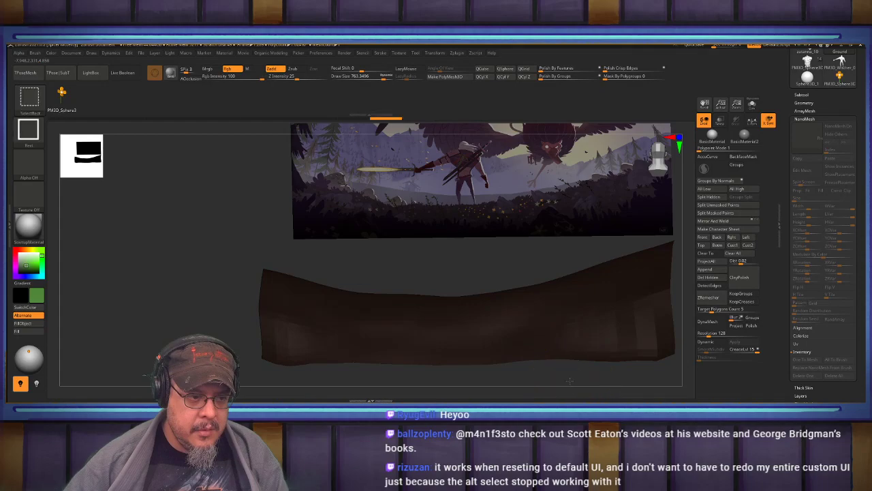
# Show the hidden flowers again and split the masked ground points off into their own subtool
pyautogui.keyDown('ctrl'); pyautogui.keyDown('shift'); pyautogui.click(569, 377); pyautogui.keyUp('shift'); pyautogui.keyUp('ctrl')
pyautogui.click(700, 214)
pyautogui.moveTo(483, 260); pyautogui.dragTo(521, 233)
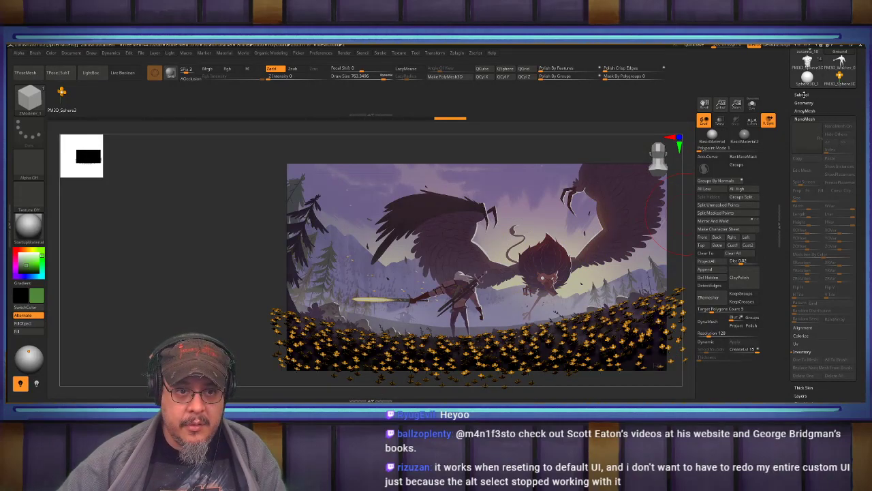
# Make all subtools of the scene visible again and view the scattered flowers from above
pyautogui.click(802, 95)
pyautogui.keyDown('shift'); pyautogui.click(852, 159); pyautogui.keyUp('shift')
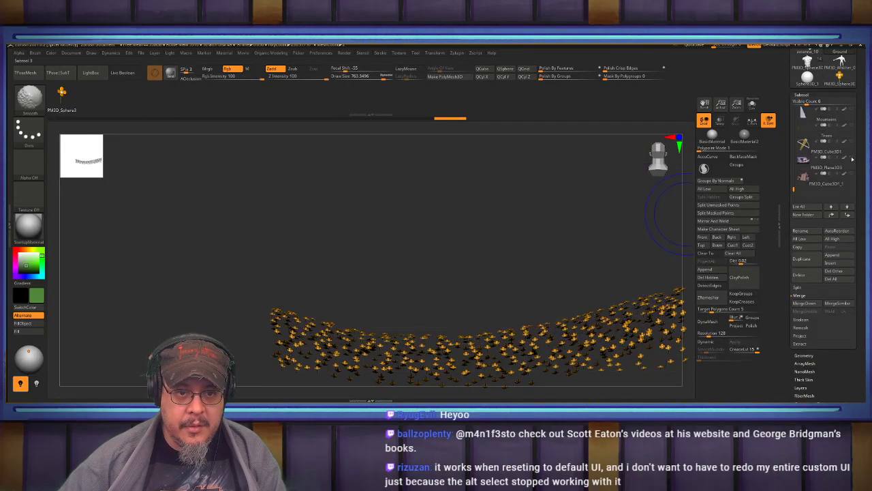
pyautogui.keyDown('shift'); pyautogui.click(852, 159); pyautogui.keyUp('shift')
pyautogui.moveTo(496, 309)
pyautogui.mouseDown(button='right')
pyautogui.moveTo(474, 354)
pyautogui.moveTo(494, 300)
pyautogui.moveTo(458, 255)
pyautogui.mouseUp(button='right')
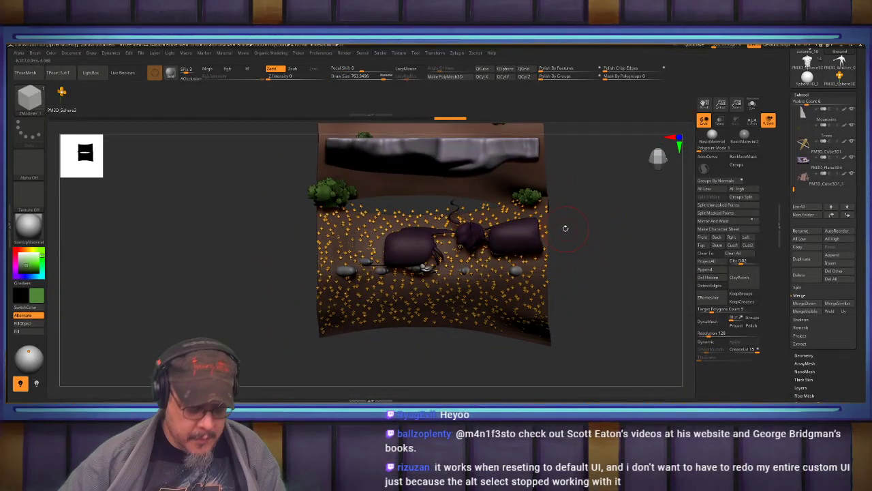
# Try to hide the outlying flowers with lasso selections, keeping a patch around the swordsman, and restore the full flower field
pyautogui.press('b')
pyautogui.press('s')
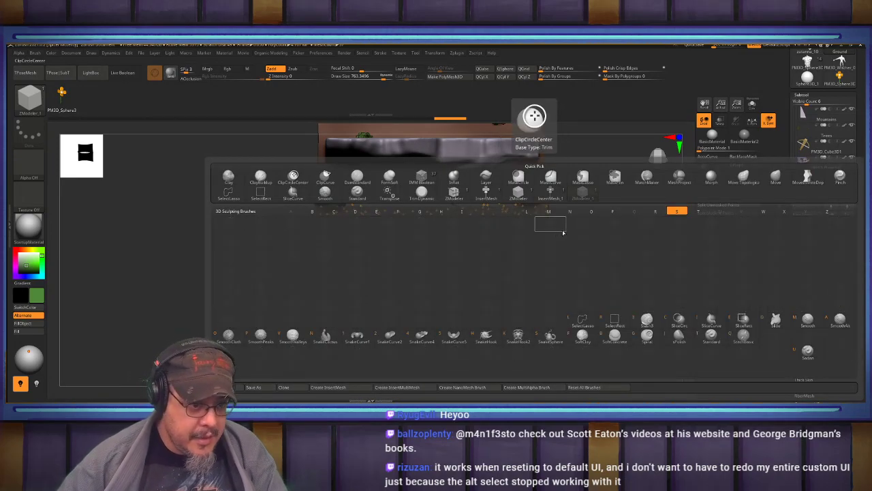
pyautogui.press('Escape')
pyautogui.hotkey('ctrl', 'shift')
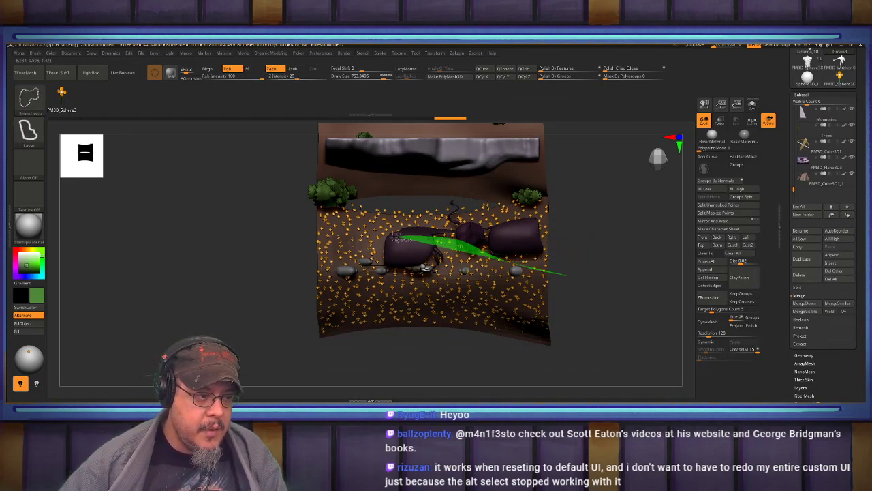
pyautogui.moveTo(377, 239)
pyautogui.keyDown('ctrl'); pyautogui.keyDown('shift'); pyautogui.mouseDown()
pyautogui.moveTo(361, 249)
pyautogui.moveTo(365, 239)
pyautogui.mouseUp(); pyautogui.keyUp('shift'); pyautogui.keyUp('ctrl')
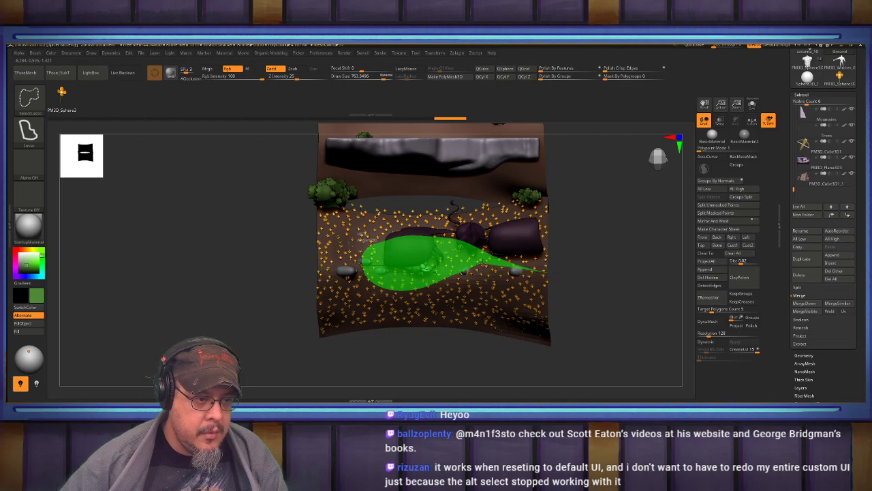
pyautogui.press('alt')
pyautogui.moveTo(565, 274)
pyautogui.keyDown('ctrl'); pyautogui.keyDown('alt'); pyautogui.keyDown('shift'); pyautogui.mouseDown()
pyautogui.moveTo(603, 267)
pyautogui.moveTo(608, 233)
pyautogui.moveTo(623, 274)
pyautogui.moveTo(634, 238)
pyautogui.moveTo(629, 313)
pyautogui.moveTo(611, 328)
pyautogui.moveTo(470, 280)
pyautogui.moveTo(479, 297)
pyautogui.moveTo(491, 242)
pyautogui.moveTo(444, 266)
pyautogui.moveTo(442, 170)
pyautogui.mouseUp(); pyautogui.keyUp('shift'); pyautogui.keyUp('alt'); pyautogui.keyUp('ctrl')
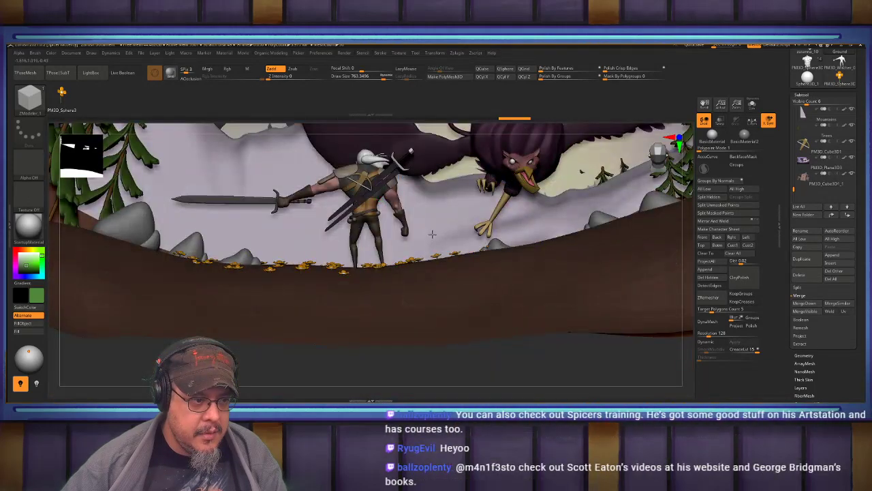
pyautogui.keyDown('alt'); pyautogui.moveTo(435, 231); pyautogui.dragTo(479, 246); pyautogui.keyUp('alt')
pyautogui.keyDown('alt'); pyautogui.moveTo(480, 247); pyautogui.dragTo(408, 335, button='right'); pyautogui.keyUp('alt')
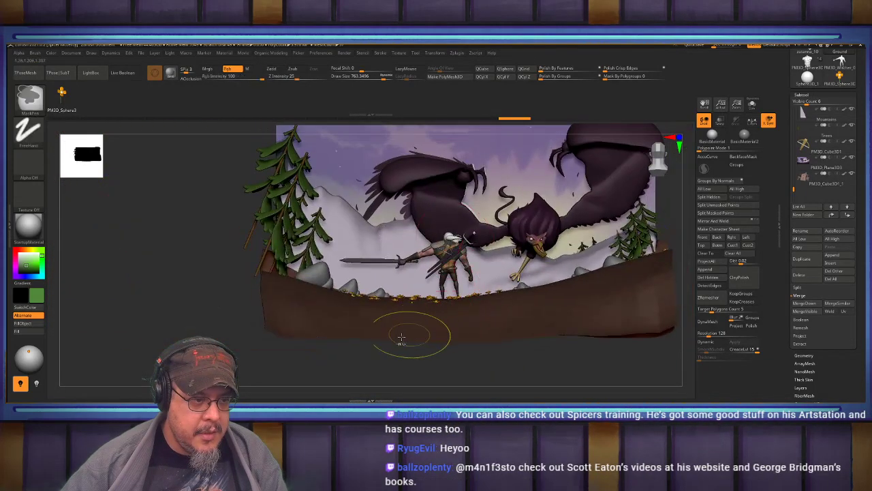
pyautogui.keyDown('ctrl'); pyautogui.keyDown('shift'); pyautogui.click(382, 365); pyautogui.keyUp('shift'); pyautogui.keyUp('ctrl')
# Lasso-select only the flowers around the swordsman's feet and delete the hidden remaining ones
pyautogui.keyDown('alt'); pyautogui.moveTo(377, 374); pyautogui.dragTo(336, 365, button='right'); pyautogui.keyUp('alt')
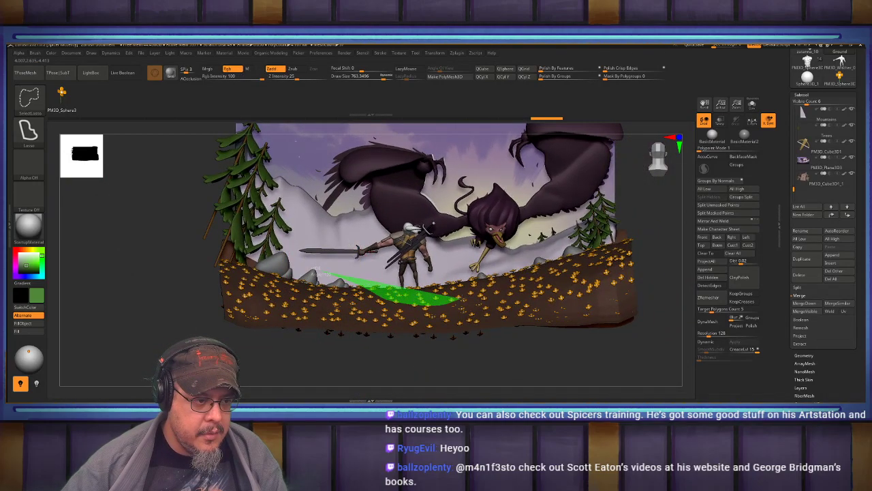
pyautogui.keyDown('ctrl'); pyautogui.keyDown('alt'); pyautogui.keyDown('shift'); pyautogui.moveTo(473, 262); pyautogui.dragTo(425, 250); pyautogui.keyUp('shift'); pyautogui.keyUp('alt'); pyautogui.keyUp('ctrl')
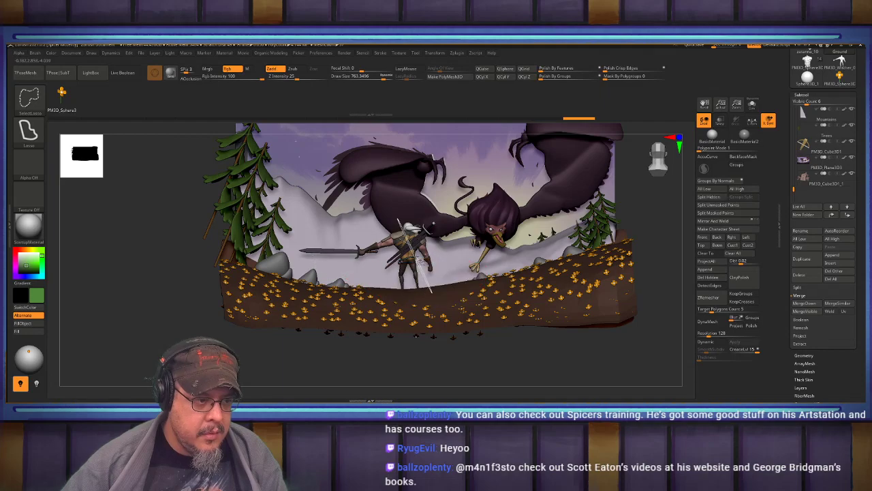
pyautogui.keyDown('ctrl'); pyautogui.keyDown('shift'); pyautogui.click(391, 377); pyautogui.keyUp('shift'); pyautogui.keyUp('ctrl')
pyautogui.moveTo(420, 370)
pyautogui.mouseDown()
pyautogui.moveTo(465, 390)
pyautogui.moveTo(428, 376)
pyautogui.moveTo(407, 346)
pyautogui.moveTo(414, 379)
pyautogui.mouseUp()
pyautogui.press('w')
pyautogui.moveTo(406, 174); pyautogui.dragTo(406, 172)
pyautogui.press('q')
pyautogui.moveTo(452, 334)
pyautogui.keyDown('alt'); pyautogui.mouseDown()
pyautogui.moveTo(447, 315)
pyautogui.moveTo(460, 345)
pyautogui.moveTo(491, 358)
pyautogui.mouseUp(); pyautogui.keyUp('alt')
pyautogui.click(715, 279)
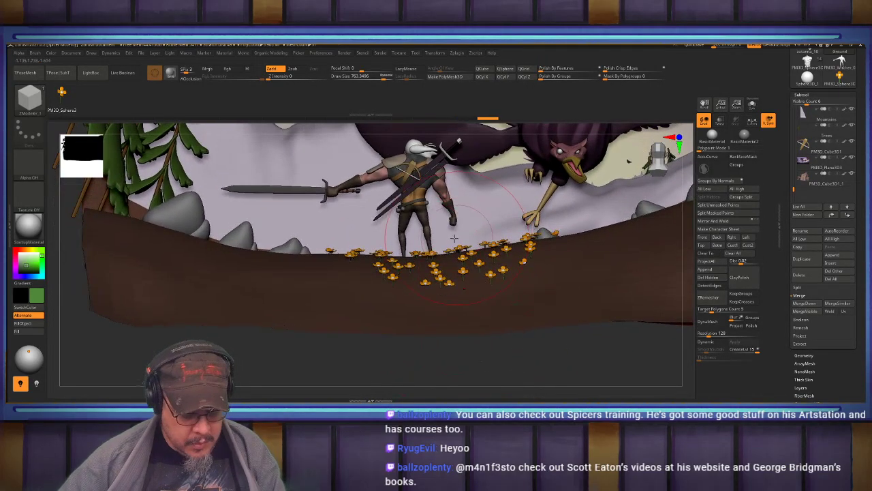
# Nudge the remaining flowers along the ground edge using the Move brush at draw size about 379
pyautogui.press('b')
pyautogui.press('m')
pyautogui.press('v')
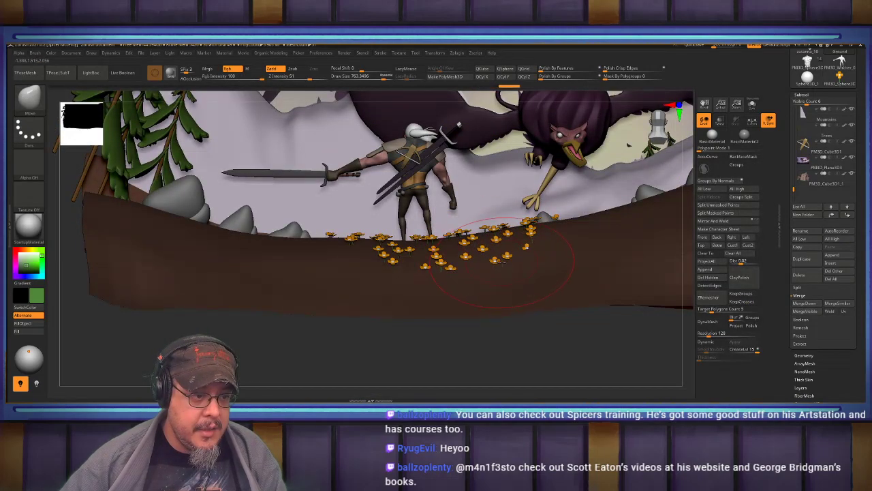
pyautogui.press('s')
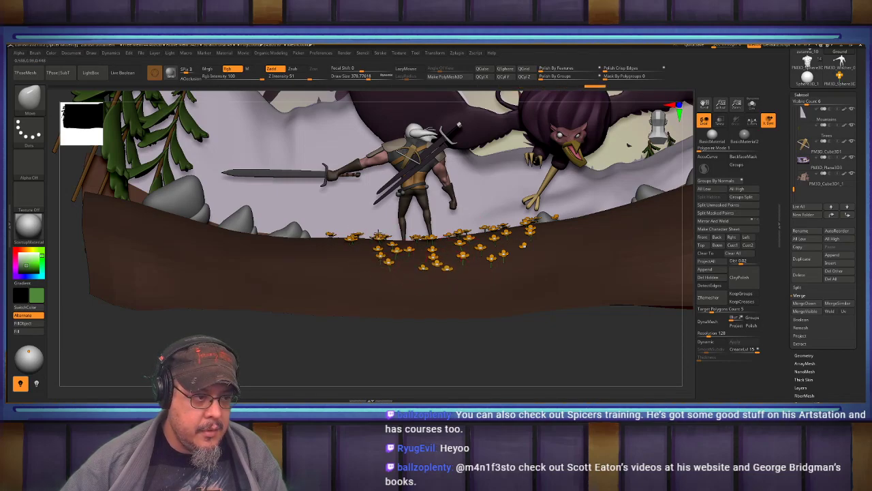
pyautogui.moveTo(469, 237)
pyautogui.mouseDown()
pyautogui.moveTo(531, 216)
pyautogui.moveTo(534, 238)
pyautogui.mouseUp()
# Isolate the flowers around the small rock near the creature's claw and bring the whole flower patch back into view
pyautogui.moveTo(554, 224)
pyautogui.mouseDown(button='right')
pyautogui.moveTo(544, 282)
pyautogui.moveTo(526, 207)
pyautogui.moveTo(527, 254)
pyautogui.moveTo(541, 274)
pyautogui.mouseUp(button='right')
pyautogui.moveTo(551, 276)
pyautogui.keyDown('ctrl'); pyautogui.keyDown('shift'); pyautogui.mouseDown()
pyautogui.moveTo(502, 251)
pyautogui.moveTo(485, 215)
pyautogui.moveTo(519, 199)
pyautogui.moveTo(568, 302)
pyautogui.mouseUp(); pyautogui.keyUp('shift'); pyautogui.keyUp('ctrl')
pyautogui.moveTo(554, 265); pyautogui.dragTo(530, 165, button='right')
pyautogui.keyDown('ctrl'); pyautogui.keyDown('shift'); pyautogui.moveTo(343, 372); pyautogui.dragTo(373, 375); pyautogui.keyUp('shift'); pyautogui.keyUp('ctrl')
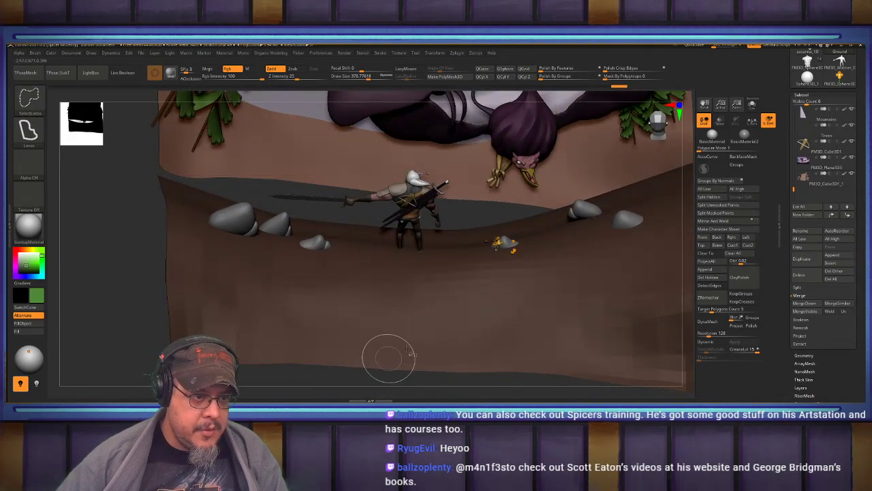
pyautogui.keyDown('ctrl'); pyautogui.keyDown('shift'); pyautogui.moveTo(497, 363); pyautogui.dragTo(510, 356); pyautogui.keyUp('shift'); pyautogui.keyUp('ctrl')
pyautogui.moveTo(606, 274); pyautogui.dragTo(580, 198, button='right')
pyautogui.keyDown('ctrl'); pyautogui.moveTo(518, 245); pyautogui.dragTo(488, 253, button='right'); pyautogui.keyUp('ctrl')
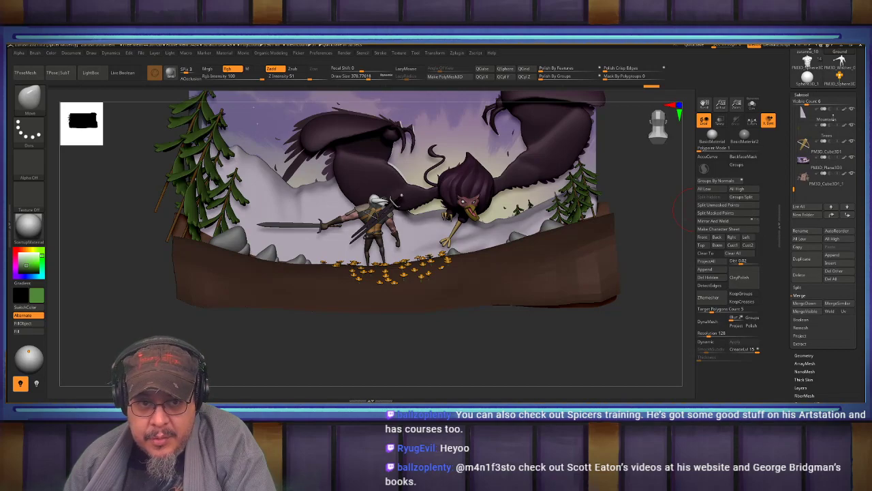
# Switch to a new Plane3D tool, convert it to a PolyMesh3D and set the colour to white
pyautogui.scroll(3, 858, 102)
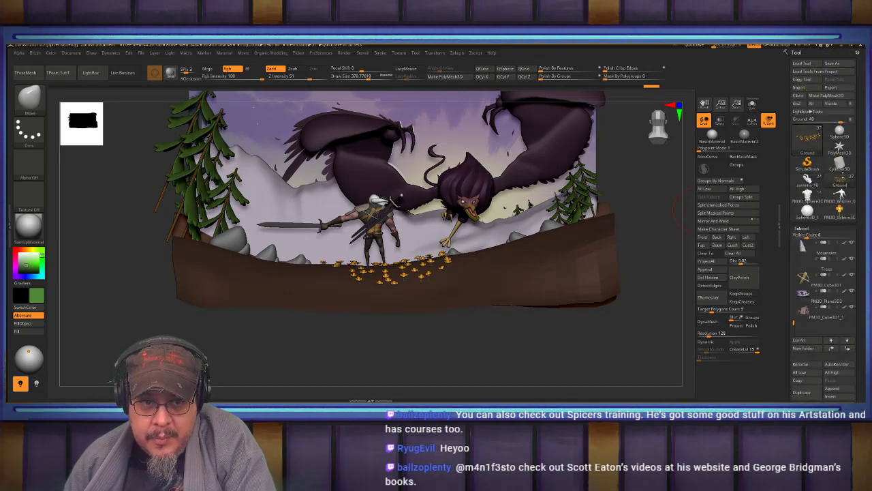
pyautogui.click(837, 161)
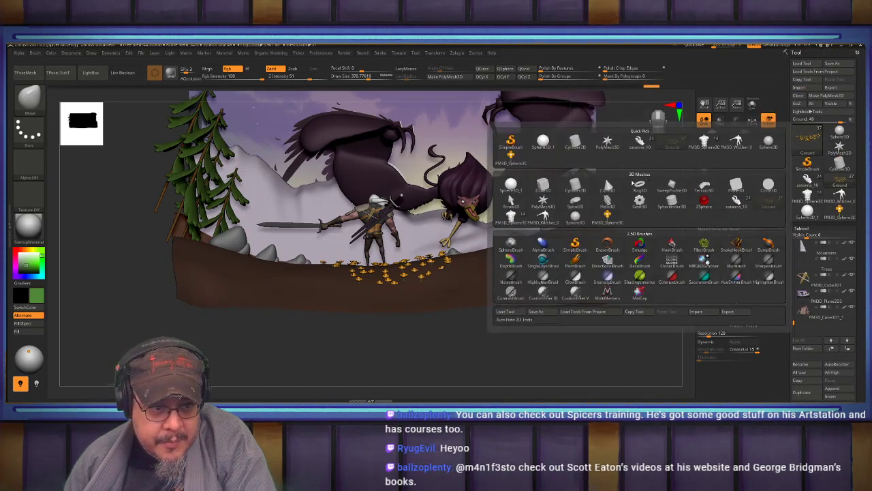
pyautogui.click(736, 185)
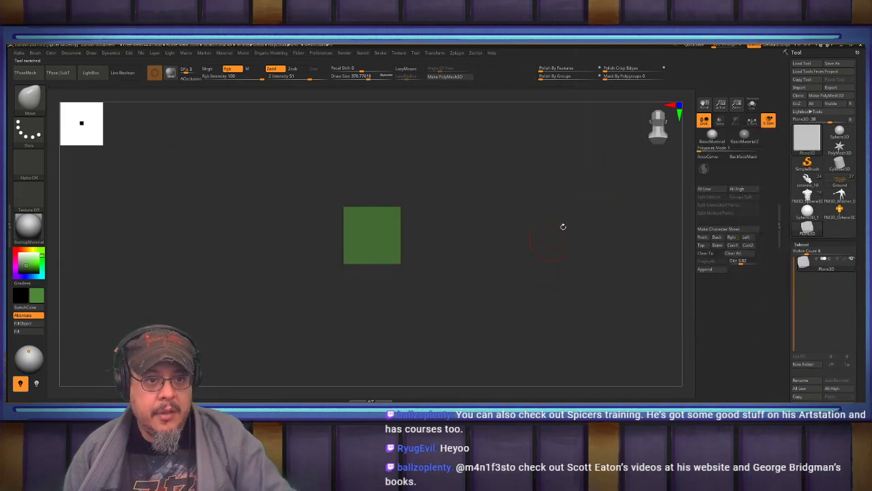
pyautogui.click(437, 76)
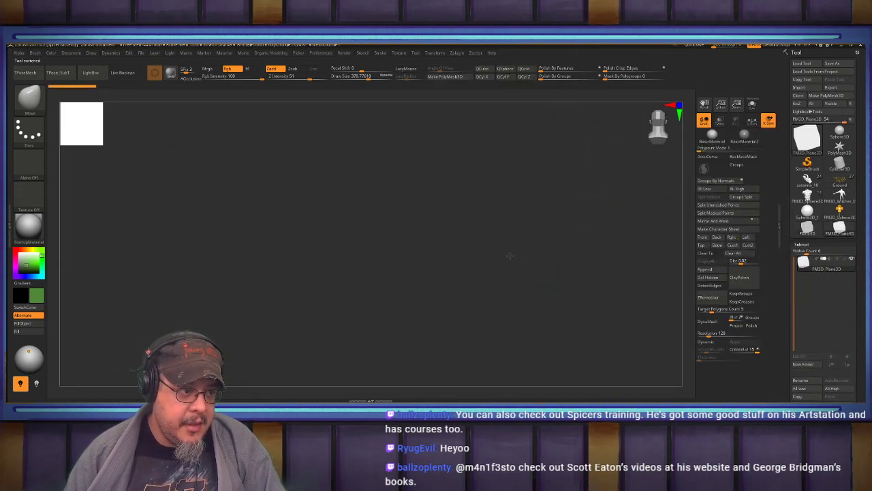
pyautogui.moveTo(512, 244)
pyautogui.mouseDown()
pyautogui.moveTo(464, 242)
pyautogui.moveTo(556, 239)
pyautogui.moveTo(584, 293)
pyautogui.mouseUp()
pyautogui.press('b')
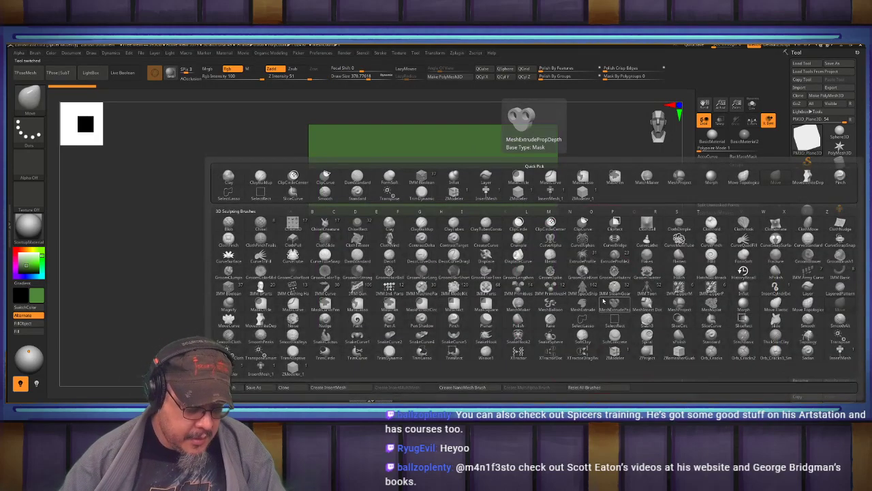
pyautogui.moveTo(25, 270); pyautogui.dragTo(9, 280)
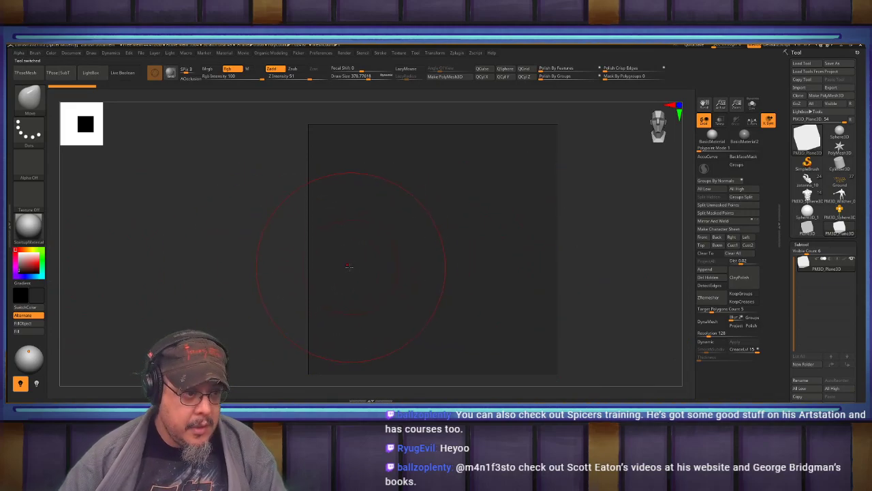
# Choose the CurveTube brush and adjust its curve falloff for a size taper along the stroke
pyautogui.press('b')
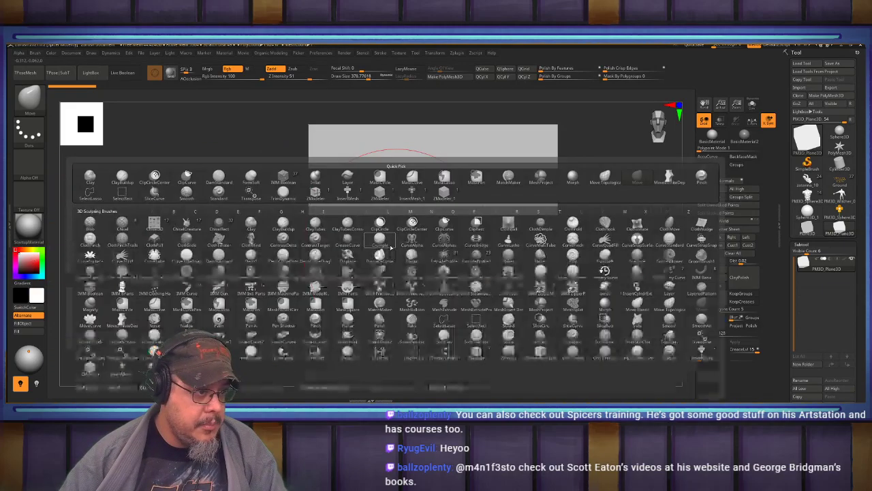
pyautogui.click(154, 255)
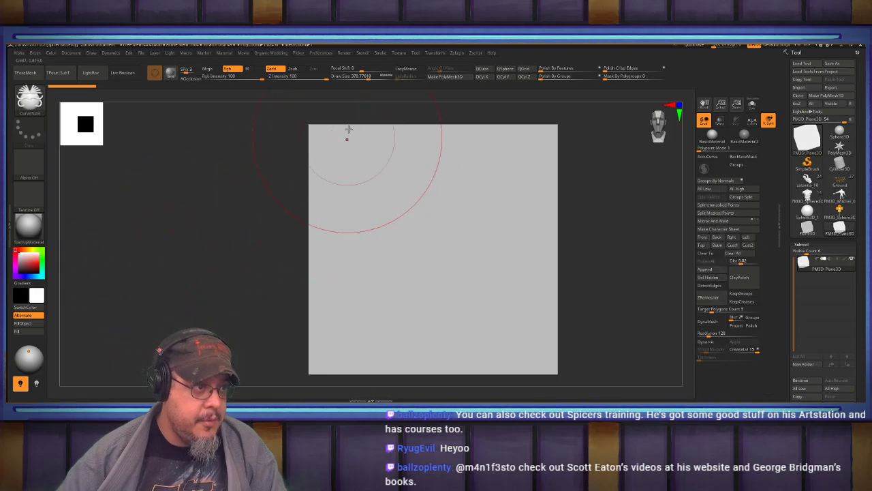
pyautogui.click(380, 54)
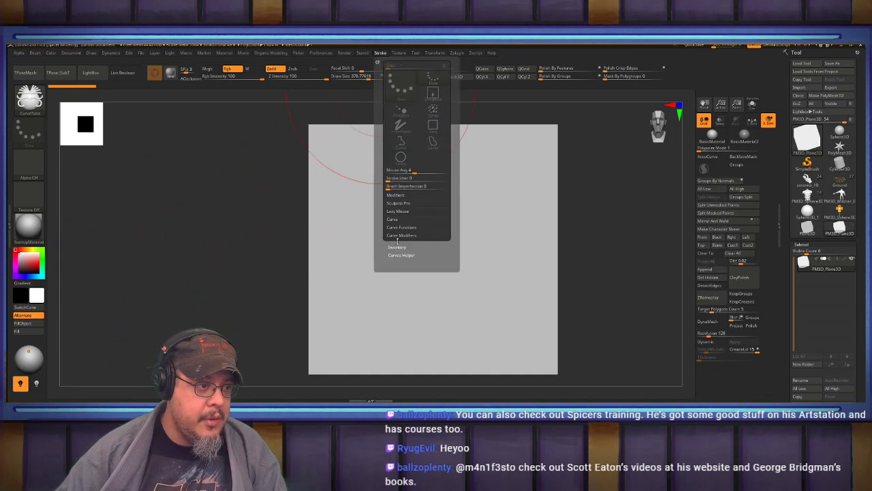
pyautogui.click(408, 236)
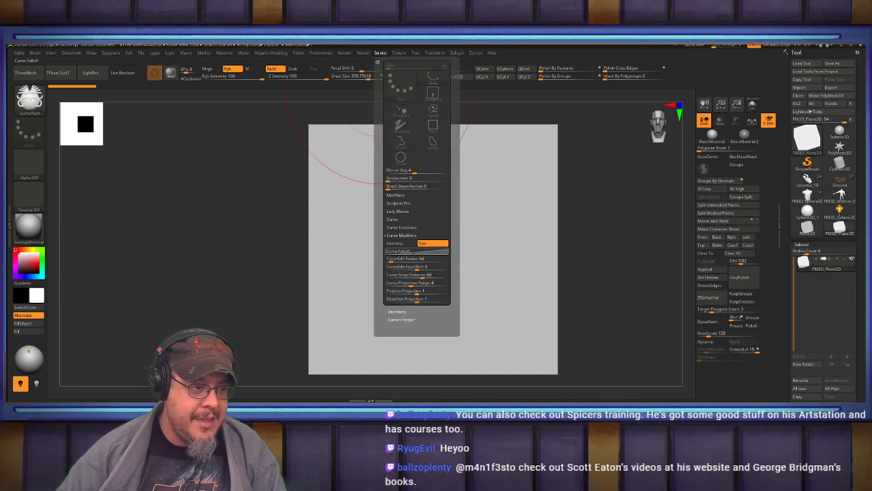
pyautogui.click(407, 250)
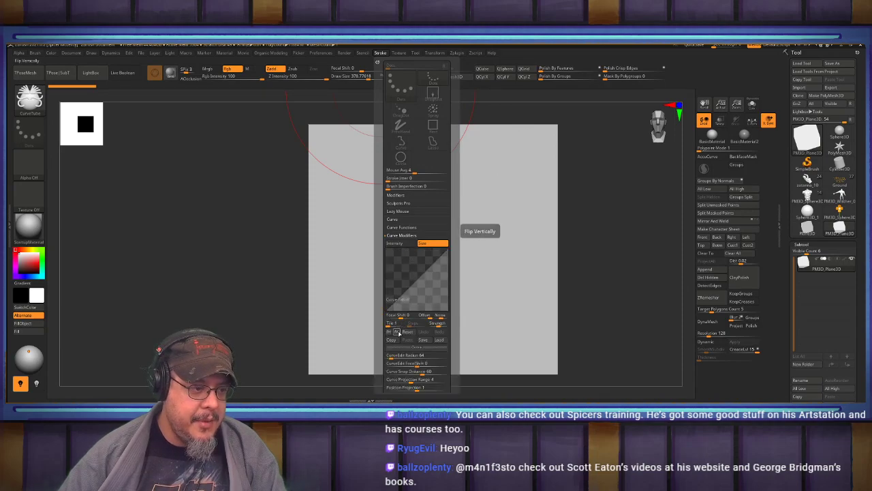
pyautogui.moveTo(448, 310); pyautogui.dragTo(477, 283)
# Set the draw size to about 51 and draw a tapered S-shaped spiral tube on the plane
pyautogui.press('s')
pyautogui.moveTo(411, 281); pyautogui.dragTo(388, 288)
pyautogui.moveTo(395, 253); pyautogui.dragTo(456, 164)
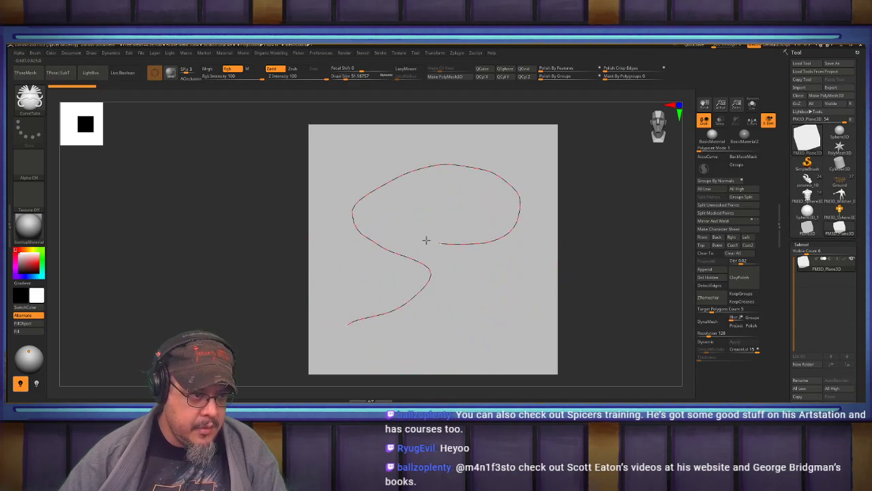
pyautogui.moveTo(437, 243); pyautogui.dragTo(474, 208)
pyautogui.click(488, 291)
# Reshape the spiral tube's bends using the Move brush at draw size about 408 and smooth the form
pyautogui.keyDown('alt'); pyautogui.moveTo(601, 236); pyautogui.dragTo(591, 254); pyautogui.keyUp('alt')
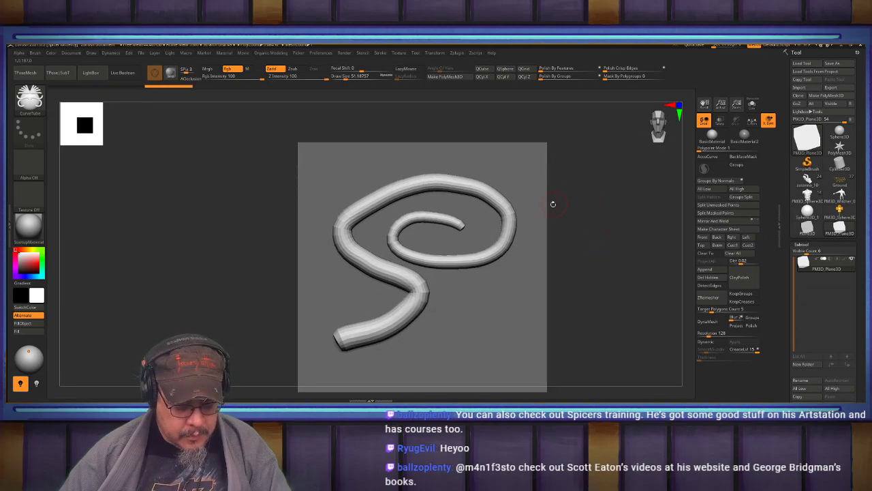
pyautogui.press('b')
pyautogui.press('m')
pyautogui.press('v')
pyautogui.press('s')
pyautogui.moveTo(422, 229); pyautogui.dragTo(423, 228)
pyautogui.moveTo(399, 192); pyautogui.dragTo(390, 170)
pyautogui.moveTo(473, 189); pyautogui.dragTo(477, 178)
pyautogui.moveTo(433, 260)
pyautogui.mouseDown()
pyautogui.moveTo(430, 211)
pyautogui.moveTo(412, 266)
pyautogui.moveTo(343, 345)
pyautogui.moveTo(369, 202)
pyautogui.mouseUp()
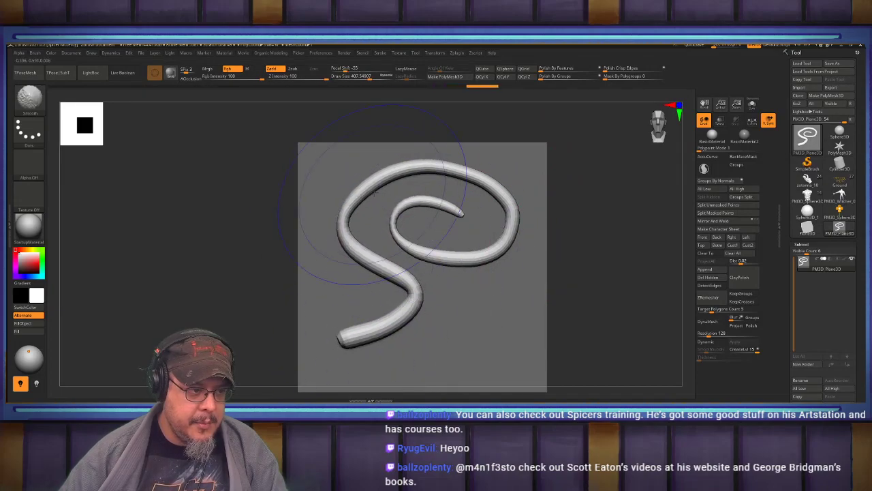
# Thicken the spiral tube with the Inflate brush and smooth its surface
pyautogui.press('b')
pyautogui.press('i')
pyautogui.press('n')
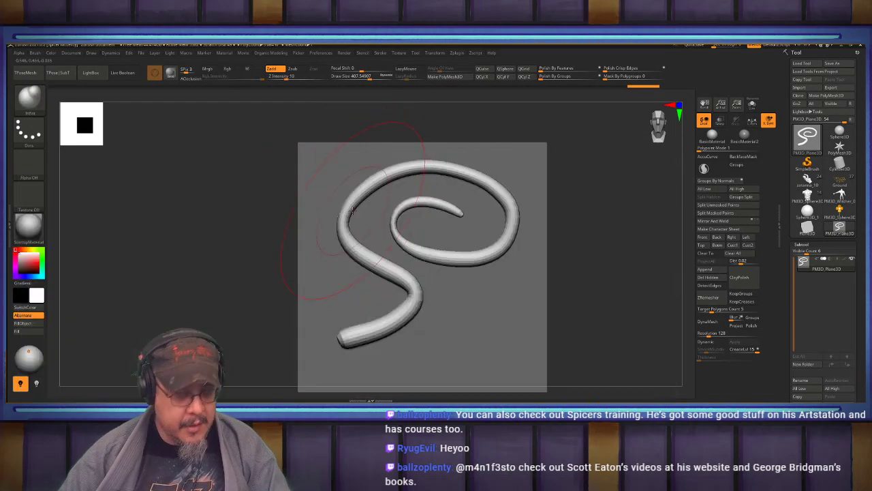
pyautogui.moveTo(376, 184)
pyautogui.keyDown('shift'); pyautogui.mouseDown()
pyautogui.moveTo(346, 203)
pyautogui.moveTo(417, 167)
pyautogui.moveTo(489, 182)
pyautogui.moveTo(509, 207)
pyautogui.moveTo(337, 197)
pyautogui.moveTo(378, 268)
pyautogui.mouseUp(); pyautogui.keyUp('shift')
pyautogui.moveTo(414, 308)
pyautogui.mouseDown()
pyautogui.moveTo(370, 329)
pyautogui.moveTo(406, 297)
pyautogui.moveTo(350, 225)
pyautogui.mouseUp()
pyautogui.press('shift')
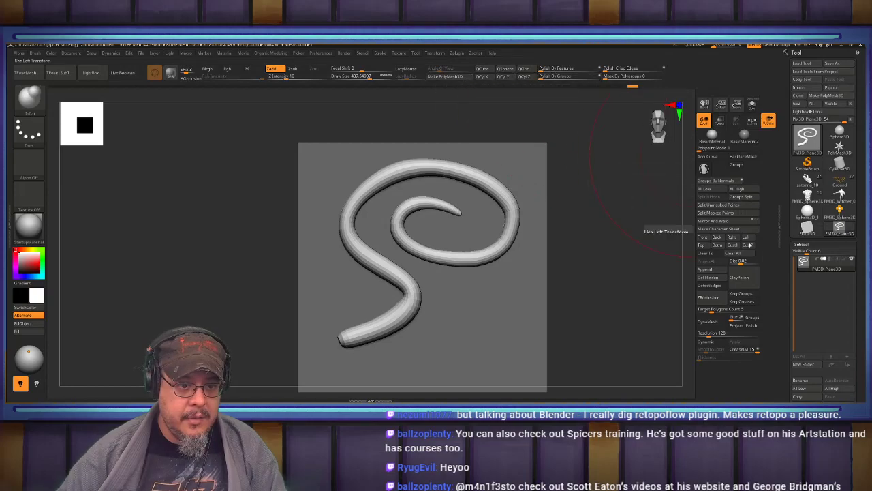
# Split the spiral tube from the plane into its own subtool and DynaMesh it at resolution 128
pyautogui.click(723, 214)
pyautogui.moveTo(590, 272)
pyautogui.keyDown('alt'); pyautogui.mouseDown()
pyautogui.moveTo(599, 246)
pyautogui.moveTo(605, 270)
pyautogui.moveTo(597, 264)
pyautogui.mouseUp(); pyautogui.keyUp('alt')
pyautogui.click(709, 325)
# Inflate the DynaMeshed spiral further along its inner and outer curls and smooth it
pyautogui.press('b')
pyautogui.press('i')
pyautogui.press('n')
pyautogui.moveTo(450, 310)
pyautogui.mouseDown()
pyautogui.moveTo(414, 260)
pyautogui.moveTo(406, 215)
pyautogui.moveTo(413, 228)
pyautogui.moveTo(453, 182)
pyautogui.moveTo(550, 213)
pyautogui.moveTo(506, 266)
pyautogui.moveTo(438, 243)
pyautogui.mouseUp()
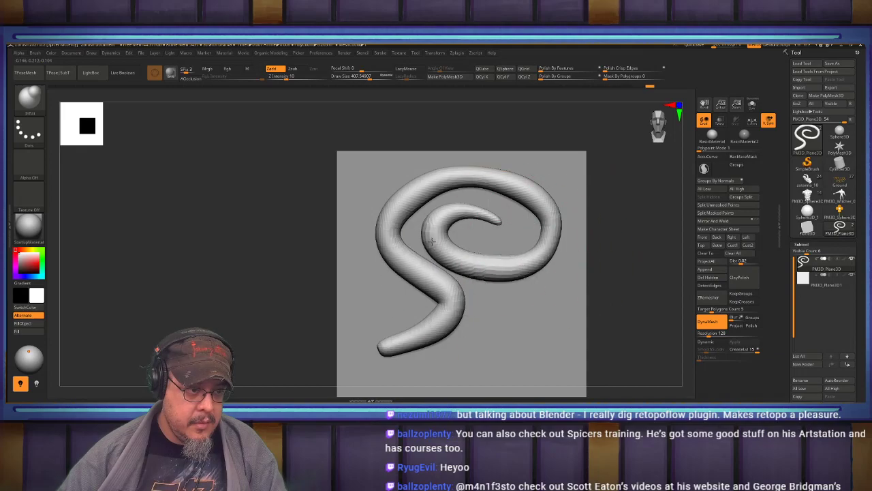
pyautogui.moveTo(407, 213)
pyautogui.keyDown('shift'); pyautogui.mouseDown()
pyautogui.moveTo(437, 220)
pyautogui.moveTo(417, 208)
pyautogui.moveTo(539, 211)
pyautogui.mouseUp(); pyautogui.keyUp('shift')
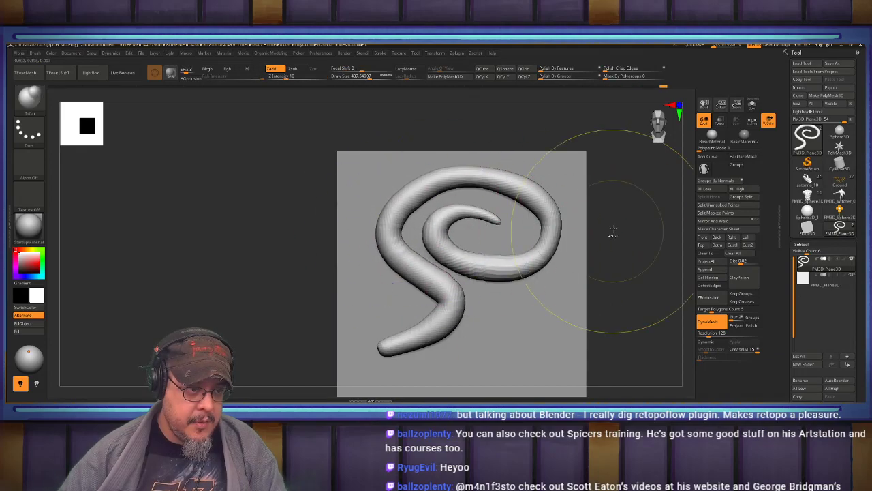
pyautogui.moveTo(624, 265); pyautogui.dragTo(607, 247)
# Twist the inner end of the tube into a tighter swirl with the Spiral brush
pyautogui.press('b')
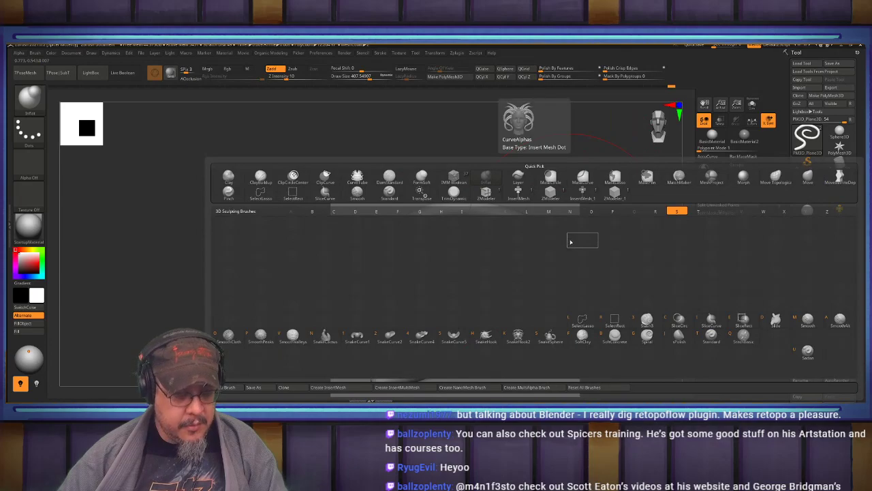
pyautogui.click(648, 337)
pyautogui.moveTo(505, 241); pyautogui.dragTo(494, 256)
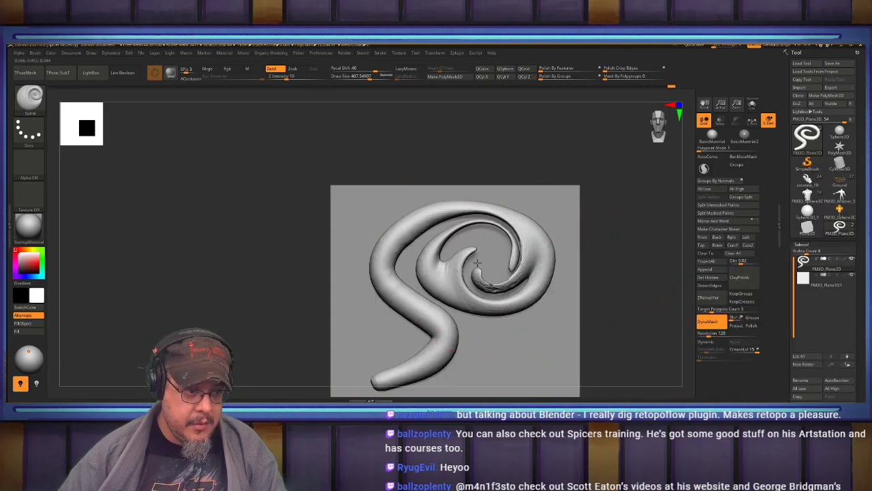
# Warp the spiral tube's inner curl and lower tail with further Spiral brush strokes and re-DynaMesh the twisted shape
pyautogui.moveTo(596, 252)
pyautogui.keyDown('ctrl'); pyautogui.mouseDown()
pyautogui.moveTo(609, 264)
pyautogui.moveTo(628, 233)
pyautogui.mouseUp(); pyautogui.keyUp('ctrl')
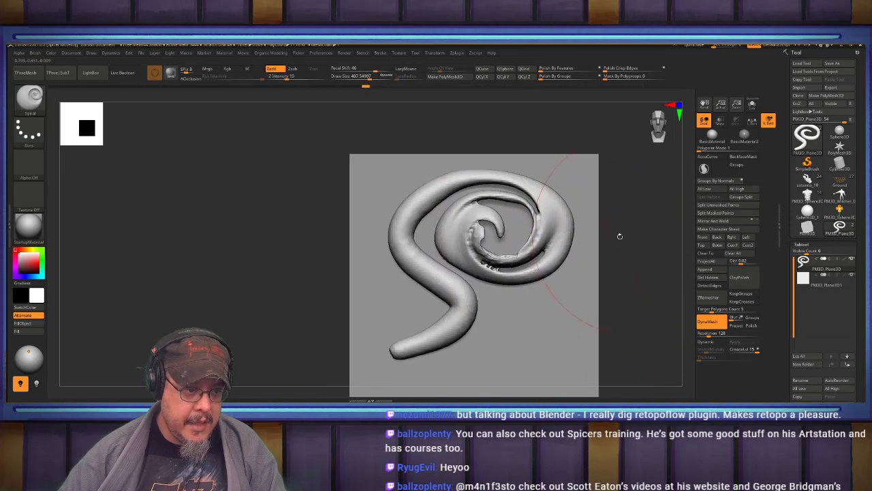
pyautogui.keyDown('shift'); pyautogui.moveTo(468, 243); pyautogui.dragTo(484, 241); pyautogui.keyUp('shift')
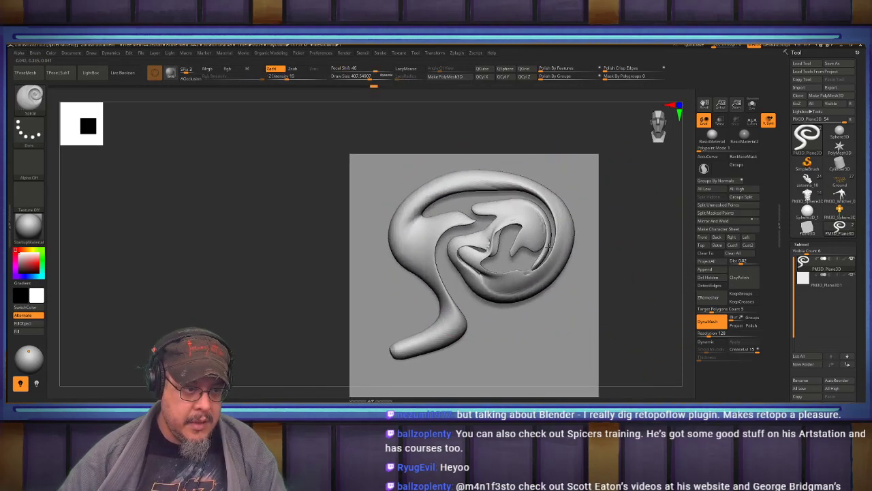
pyautogui.moveTo(498, 295); pyautogui.dragTo(429, 303)
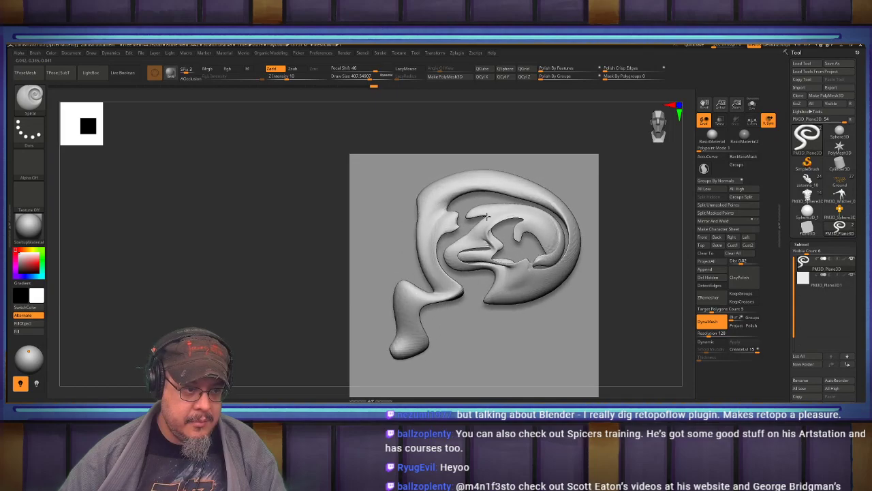
pyautogui.moveTo(503, 281); pyautogui.dragTo(515, 280)
pyautogui.moveTo(616, 268)
pyautogui.keyDown('ctrl'); pyautogui.mouseDown()
pyautogui.moveTo(621, 277)
pyautogui.moveTo(593, 277)
pyautogui.moveTo(610, 280)
pyautogui.moveTo(603, 278)
pyautogui.mouseUp(); pyautogui.keyUp('ctrl')
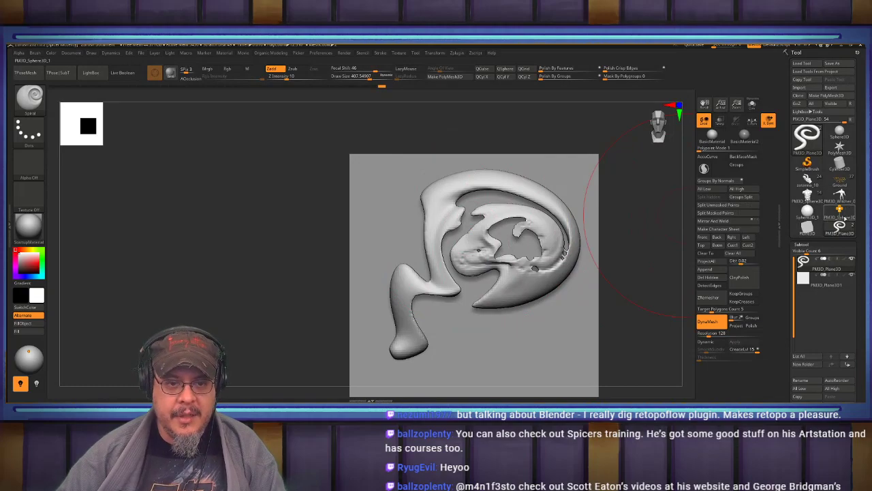
# Bring the Witcher scene back as the active tool and view it from the side
pyautogui.click(839, 211)
pyautogui.press('f')
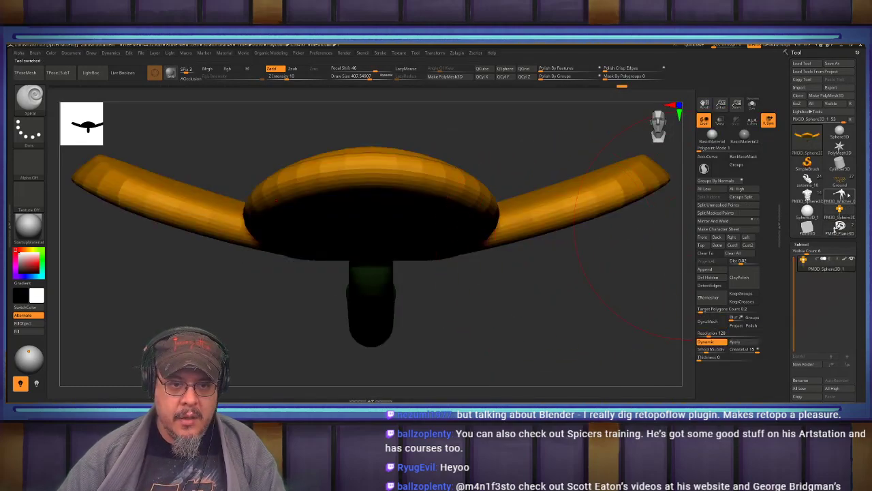
pyautogui.click(839, 181)
pyautogui.moveTo(575, 241); pyautogui.dragTo(446, 274, button='right')
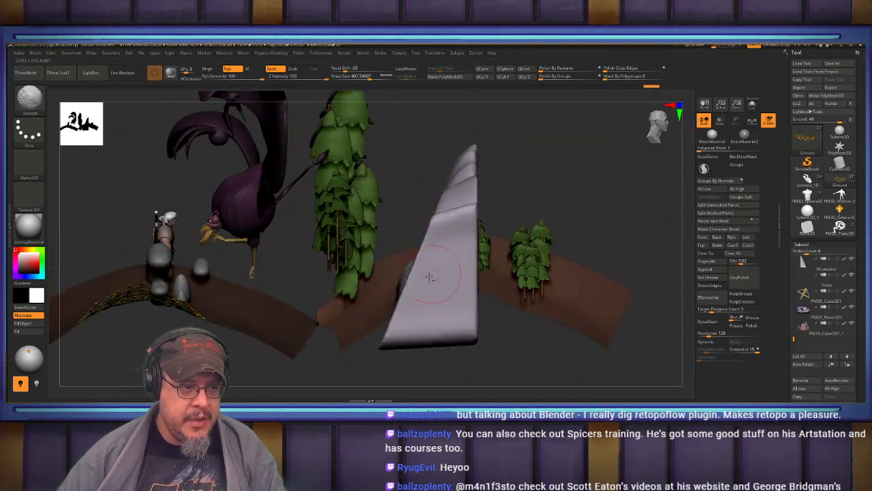
# Select the Mountains subtool, reset its gizmo orientation, and return to draw mode facing the hero and creature
pyautogui.keyDown('alt'); pyautogui.click(432, 292); pyautogui.keyUp('alt')
pyautogui.press('w')
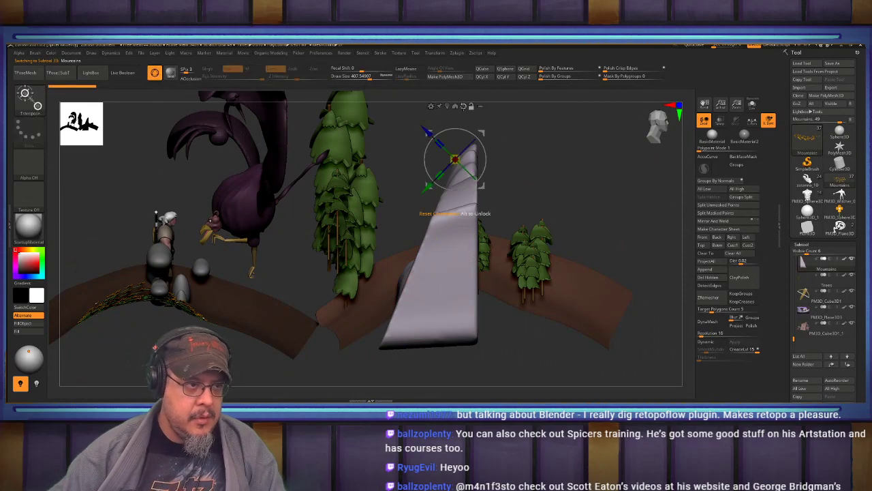
pyautogui.keyDown('alt'); pyautogui.click(464, 107); pyautogui.keyUp('alt')
pyautogui.moveTo(503, 161); pyautogui.dragTo(660, 161)
pyautogui.press('q')
pyautogui.moveTo(422, 204)
pyautogui.mouseDown(button='right')
pyautogui.moveTo(490, 194)
pyautogui.moveTo(627, 198)
pyautogui.moveTo(586, 215)
pyautogui.moveTo(450, 221)
pyautogui.moveTo(453, 231)
pyautogui.moveTo(434, 214)
pyautogui.mouseUp(button='right')
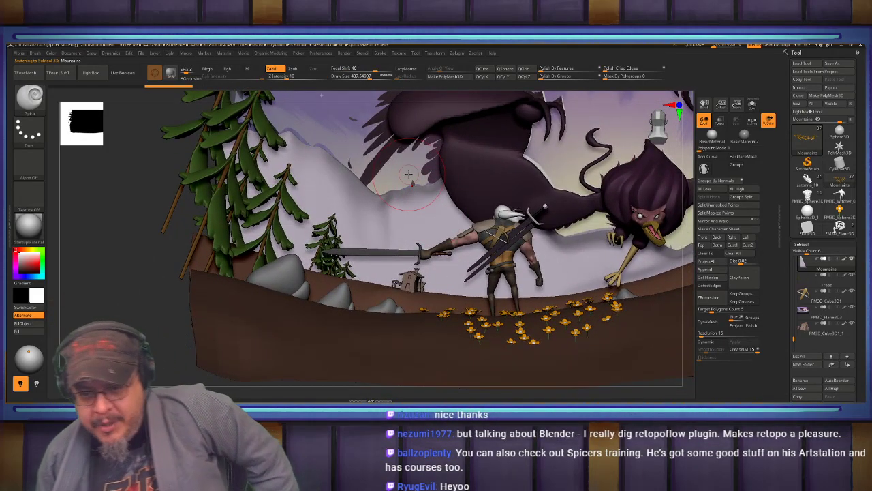
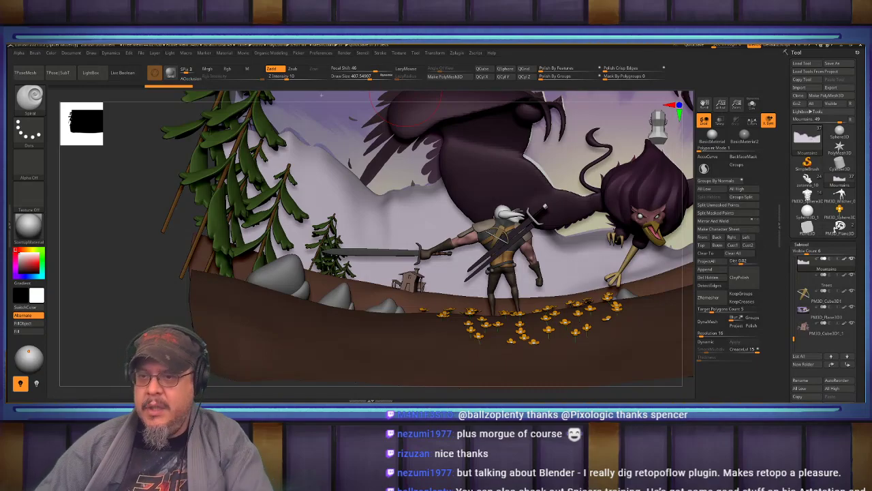
# Switch to the web browser and look through the anatomy and rendering tutorials in the artist's ArtStation store
pyautogui.moveTo(865, 136); pyautogui.dragTo(604, 45)
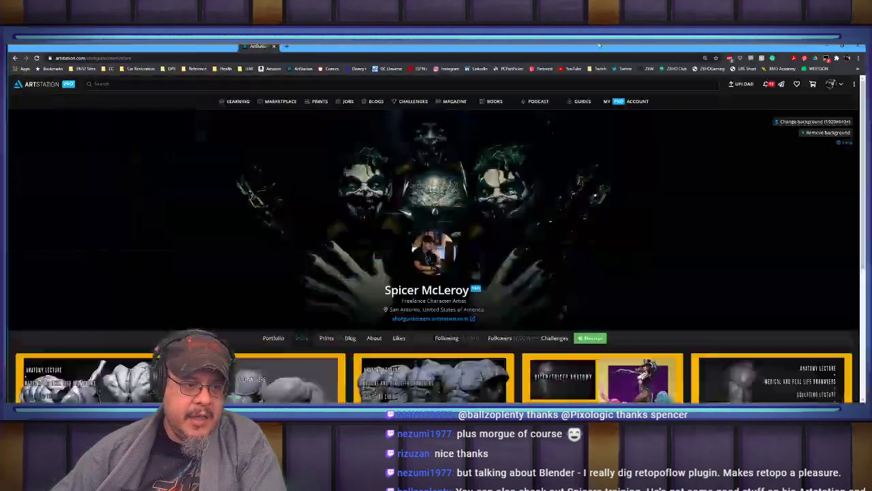
pyautogui.scroll(-4, 504, 223)
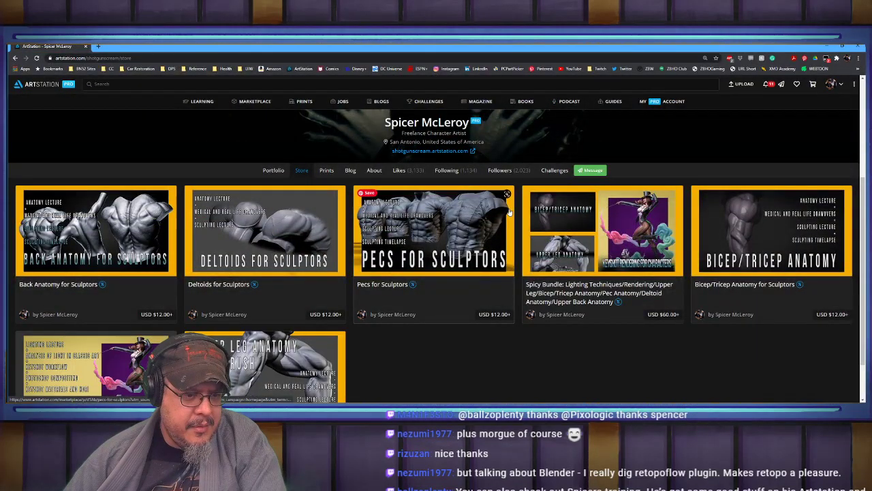
pyautogui.scroll(1, 700, 350)
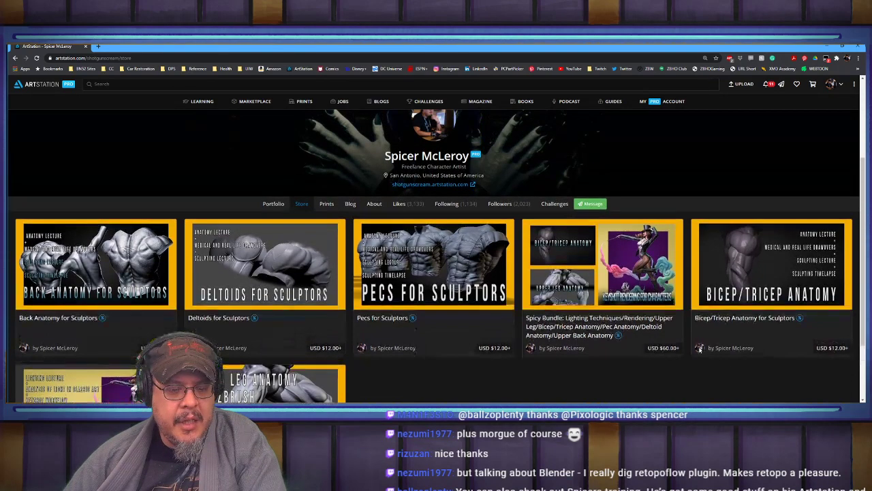
pyautogui.scroll(-3, 327, 262)
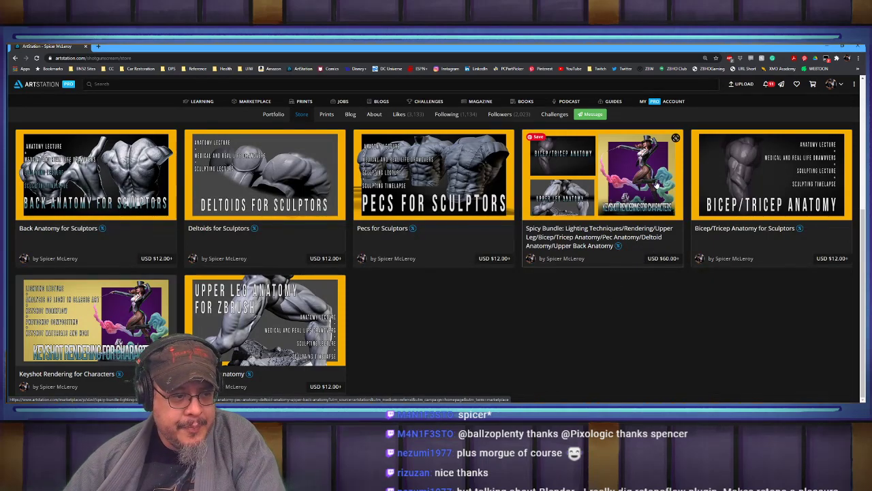
# Open the XMD Academy site in a new tab and go to the Character Creation for Collectibles Mentorship course
pyautogui.click(98, 46)
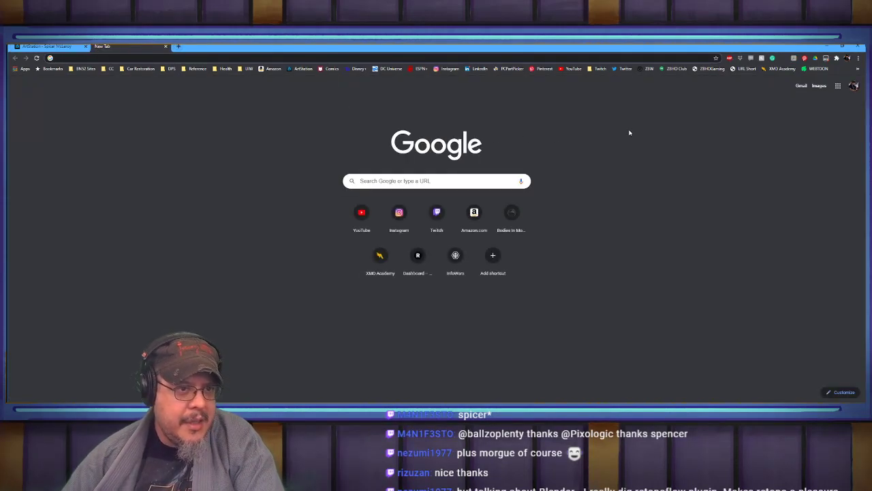
pyautogui.click(782, 68)
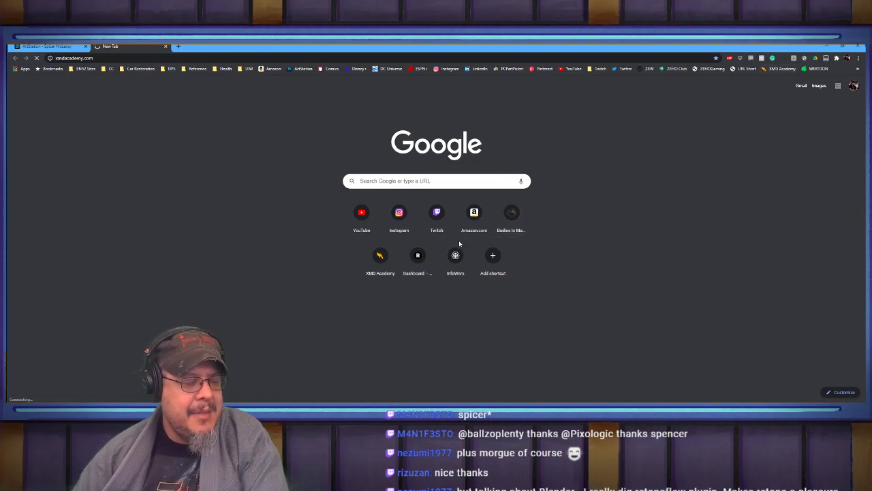
pyautogui.scroll(-3, 399, 259)
pyautogui.scroll(-1, 393, 262)
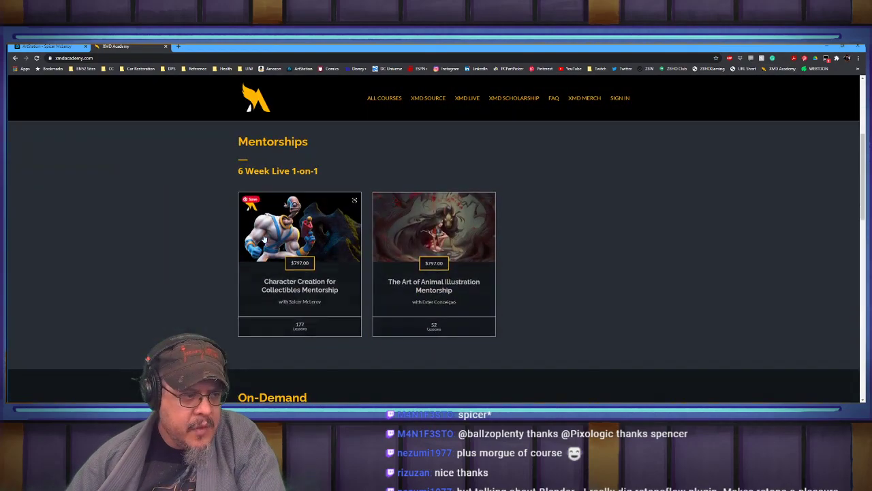
pyautogui.click(310, 234)
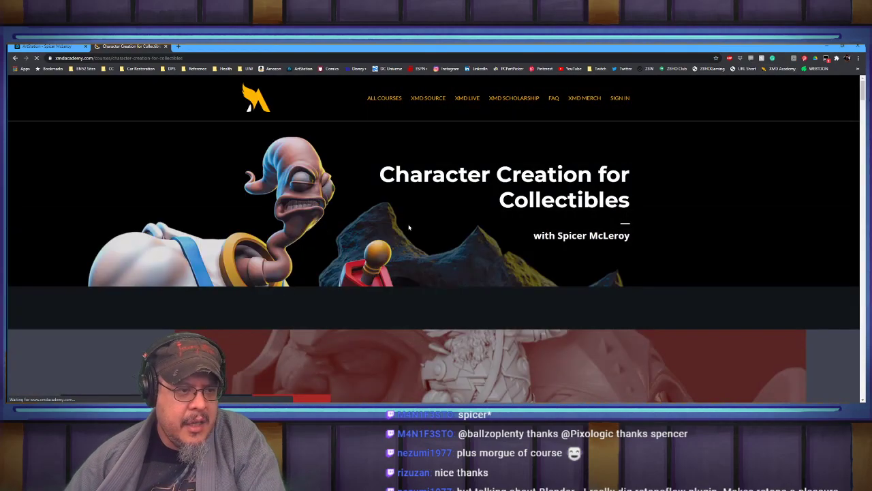
# Review the course page's pricing, learning goals, course description, curriculum, FAQ and software requirements
pyautogui.scroll(-8, 537, 256)
pyautogui.scroll(-3, 463, 270)
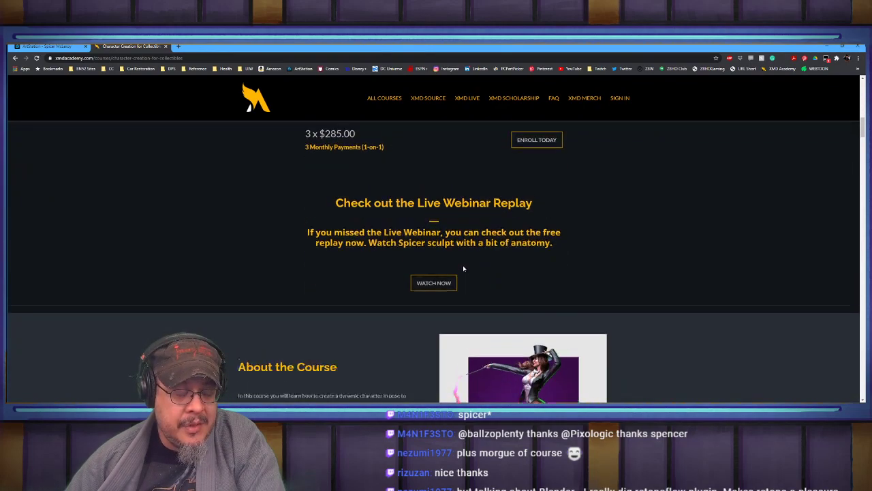
pyautogui.scroll(2, 463, 266)
pyautogui.scroll(-6, 463, 268)
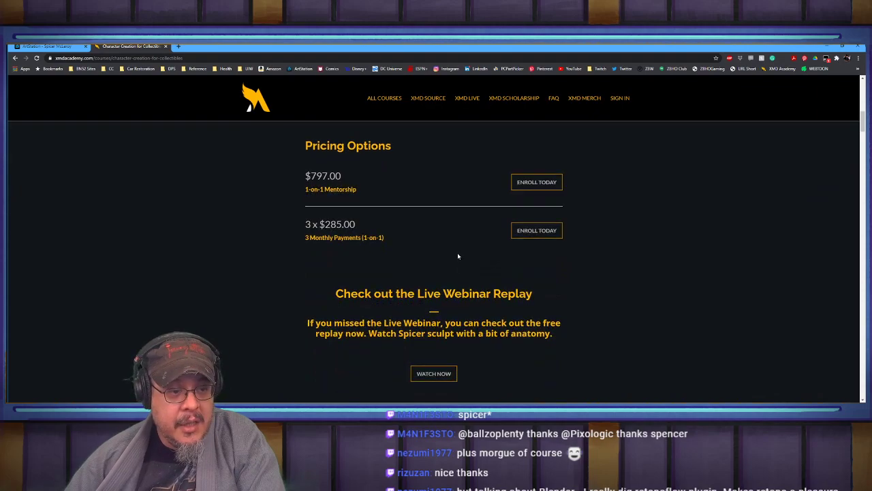
pyautogui.scroll(-5, 457, 256)
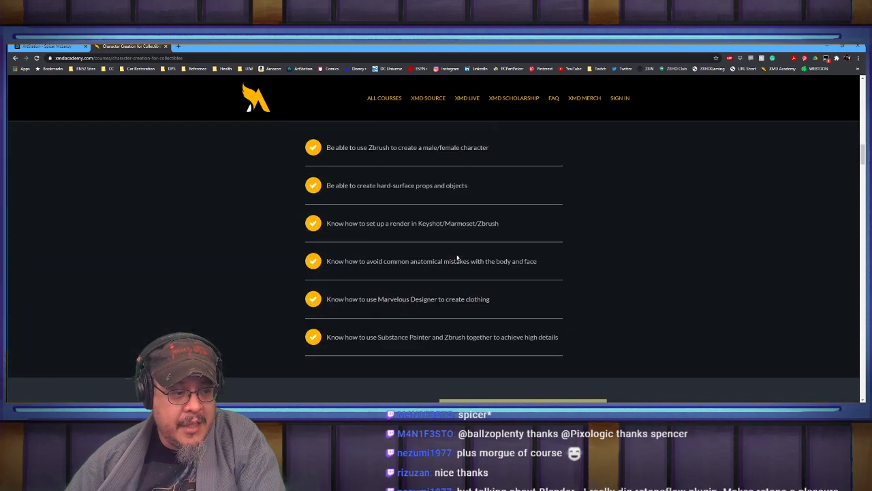
pyautogui.scroll(-12, 457, 257)
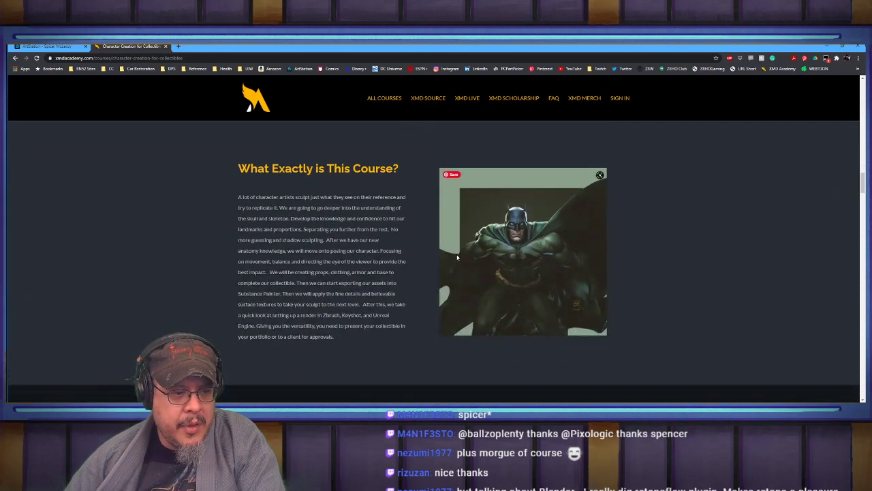
pyautogui.scroll(-7, 458, 257)
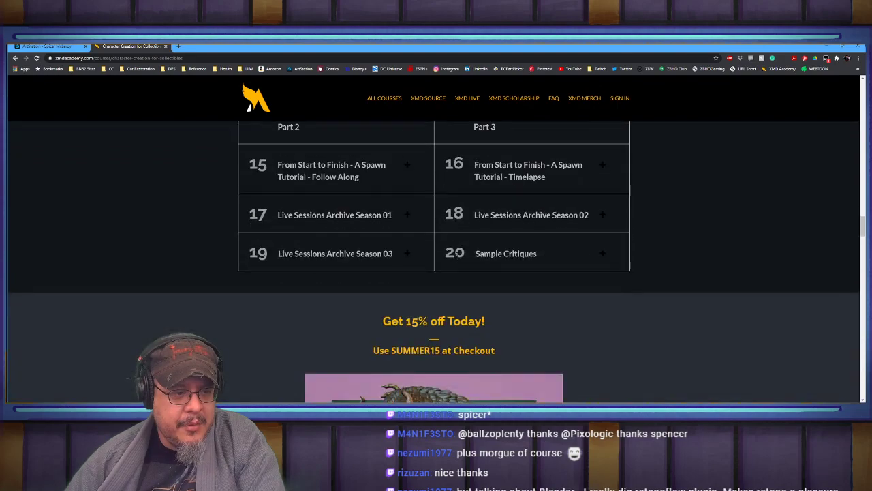
pyautogui.scroll(-3, 458, 257)
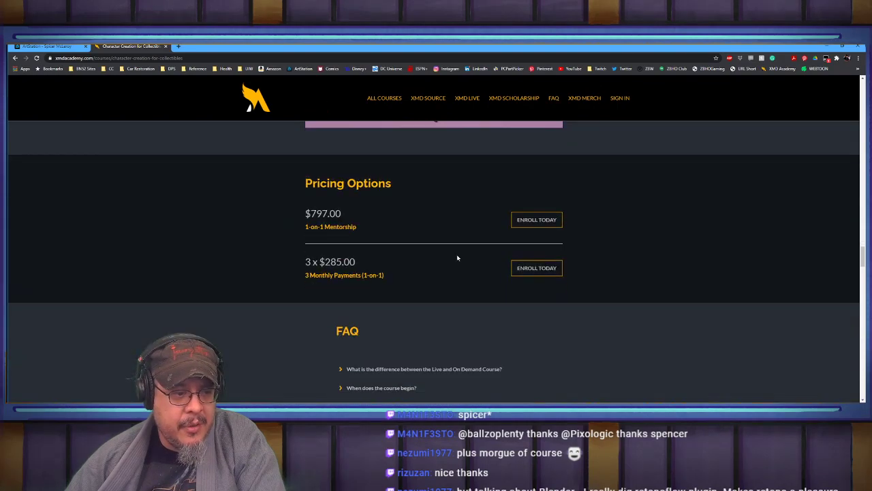
pyautogui.scroll(-3, 457, 257)
pyautogui.scroll(-5, 457, 257)
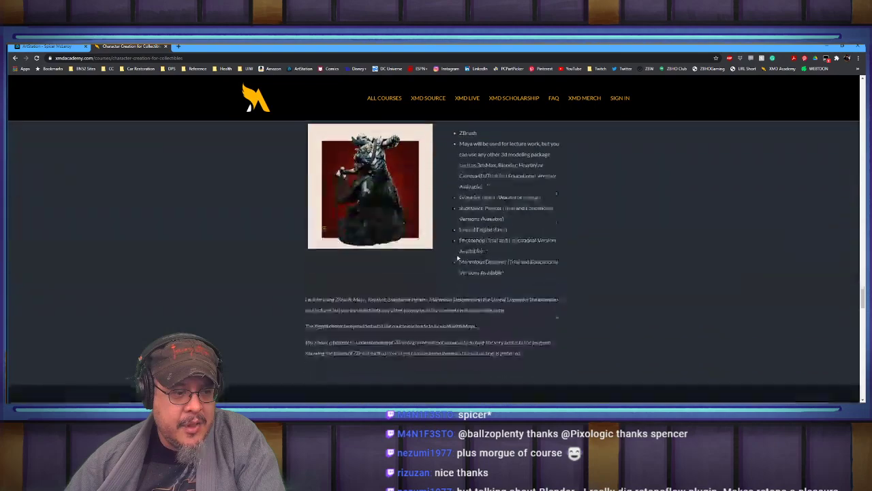
# Switch back to ZBrush and browse the _ShotgunScream projects folder for a tool to load
pyautogui.moveTo(7, 230)
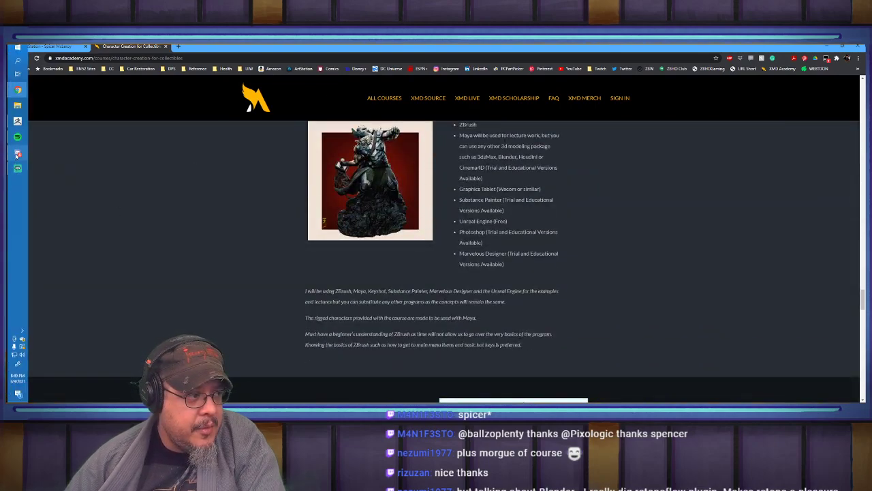
pyautogui.moveTo(14, 94)
pyautogui.click(17, 121)
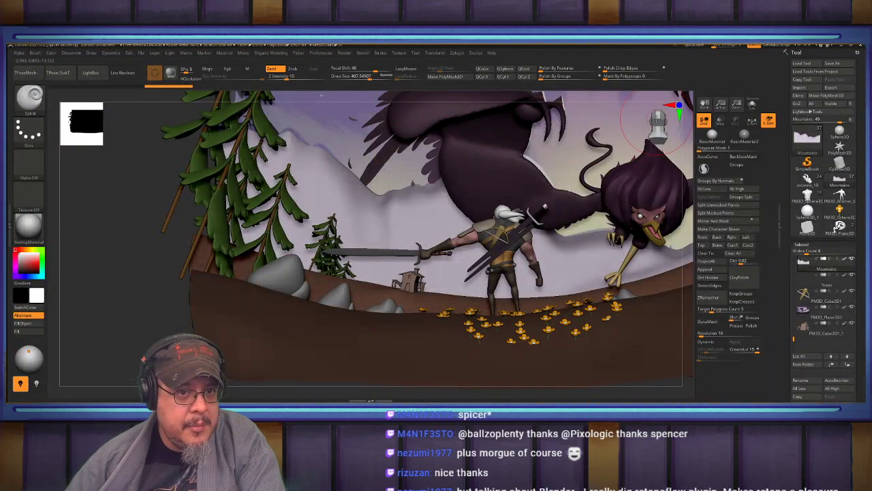
pyautogui.hotkey('ctrl', 'o')
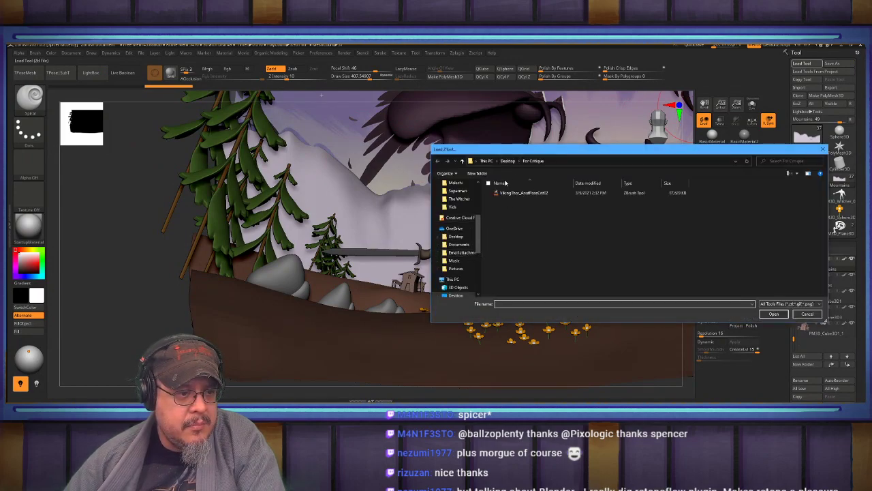
pyautogui.moveTo(479, 240); pyautogui.dragTo(480, 213)
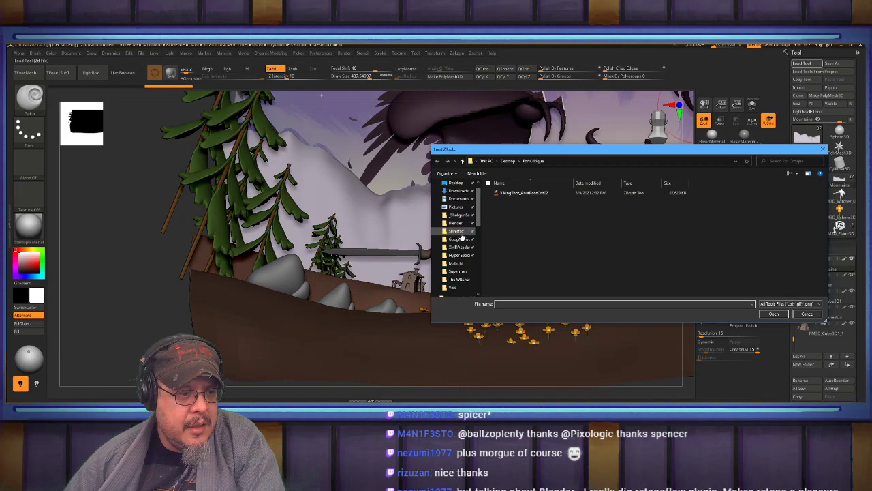
pyautogui.click(459, 215)
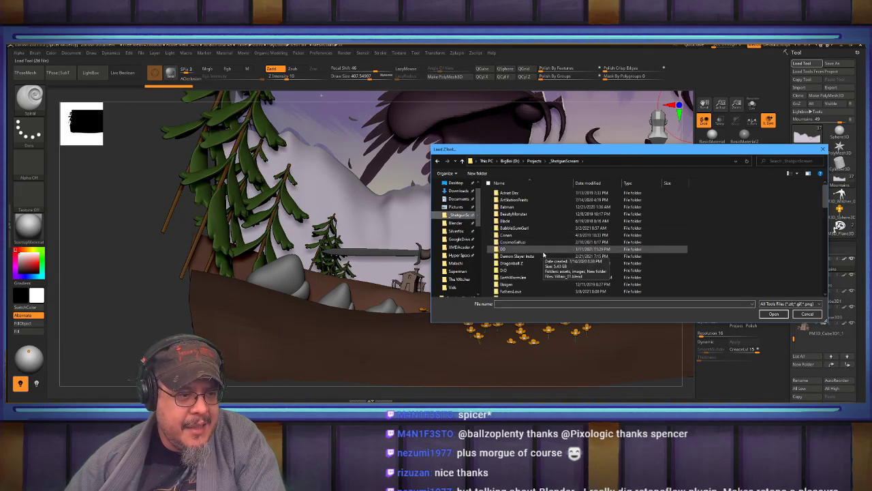
pyautogui.scroll(-6, 544, 254)
pyautogui.scroll(-4, 543, 253)
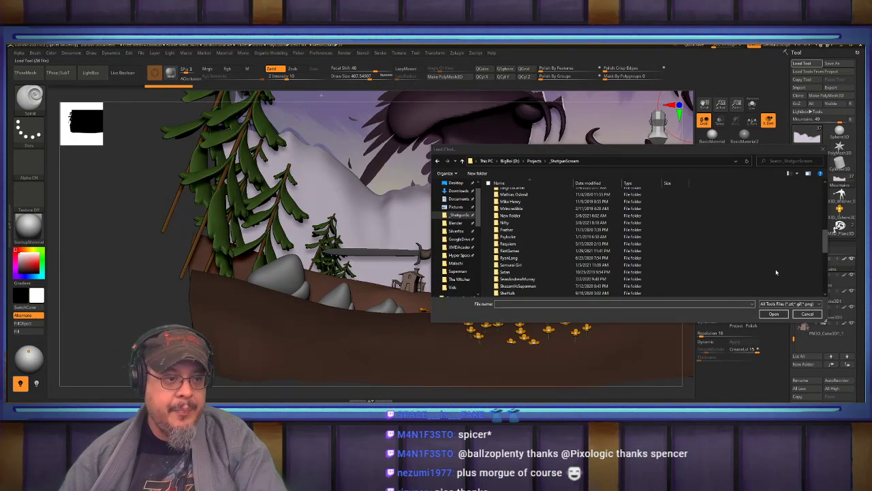
pyautogui.click(756, 259)
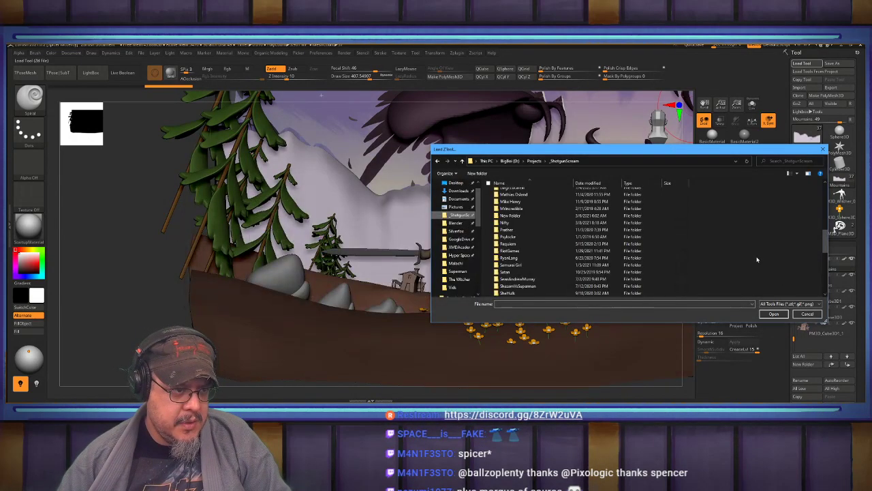
# Switch to the web browser and open the Bodies in Motion site, bodiesinmotion.photo, in a new tab
pyautogui.hotkey('alt', 'Tab')
pyautogui.hotkey('alt', 'Tab')
pyautogui.hotkey('alt', 'Tab')
pyautogui.hotkey('alt', 'Tab')
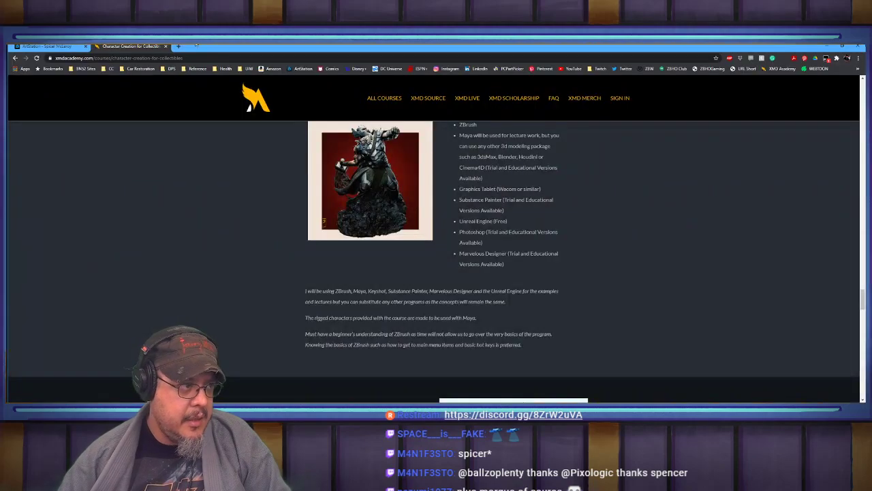
pyautogui.click(179, 47)
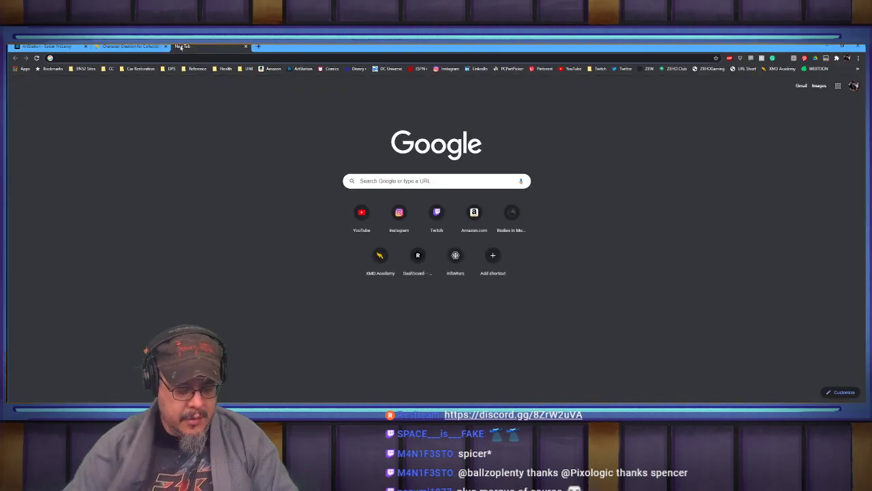
pyautogui.write('BODI')
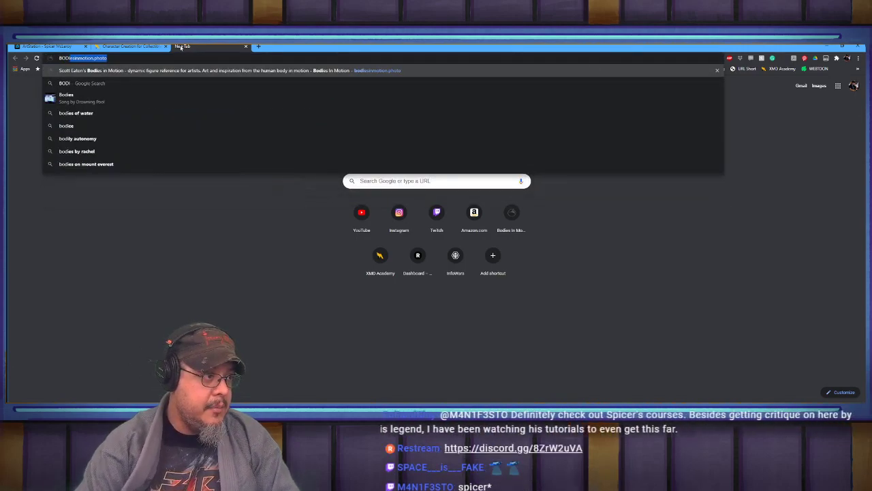
pyautogui.press('Return')
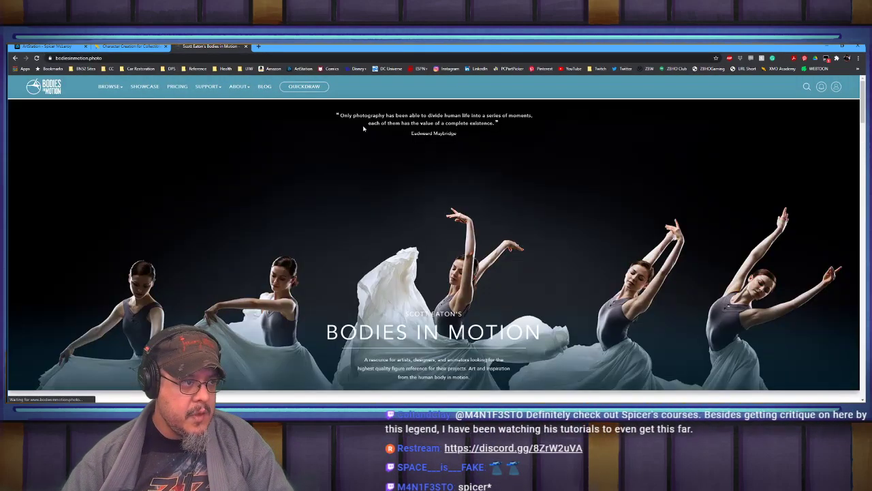
# Review the Bodies in Motion home page, including its Motions, 3D Scans, Expressions and Muybridge sections, testimonials and feature overview
pyautogui.scroll(-3, 468, 178)
pyautogui.scroll(-5, 468, 176)
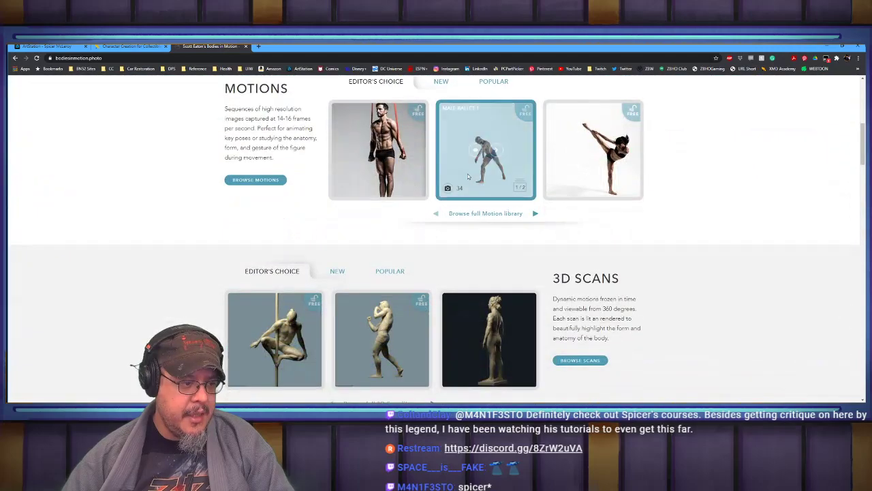
pyautogui.scroll(3, 508, 188)
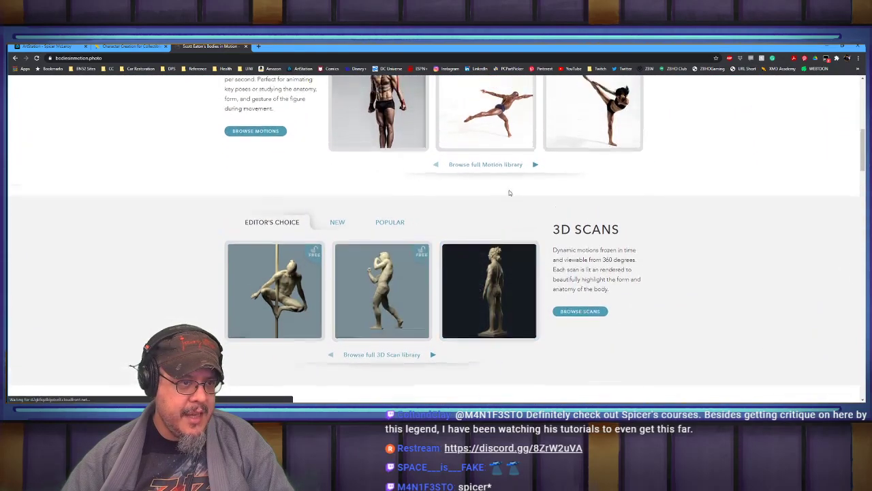
pyautogui.scroll(5, 470, 160)
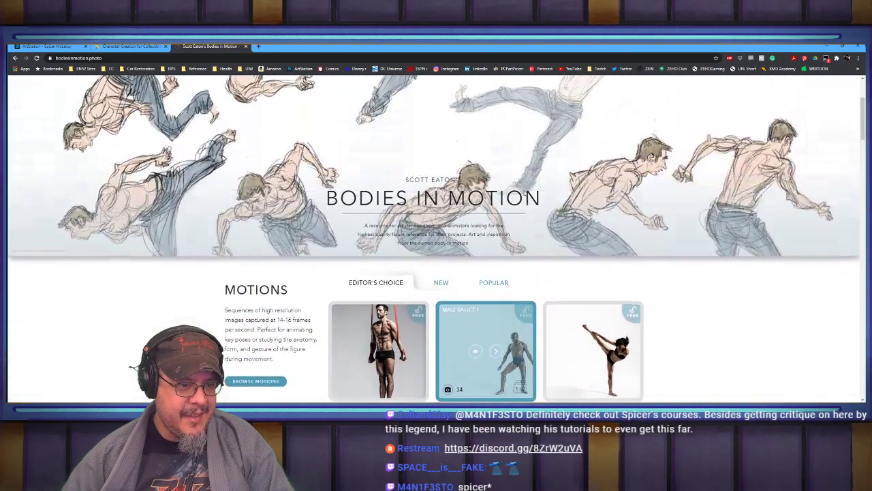
pyautogui.scroll(-10, 466, 157)
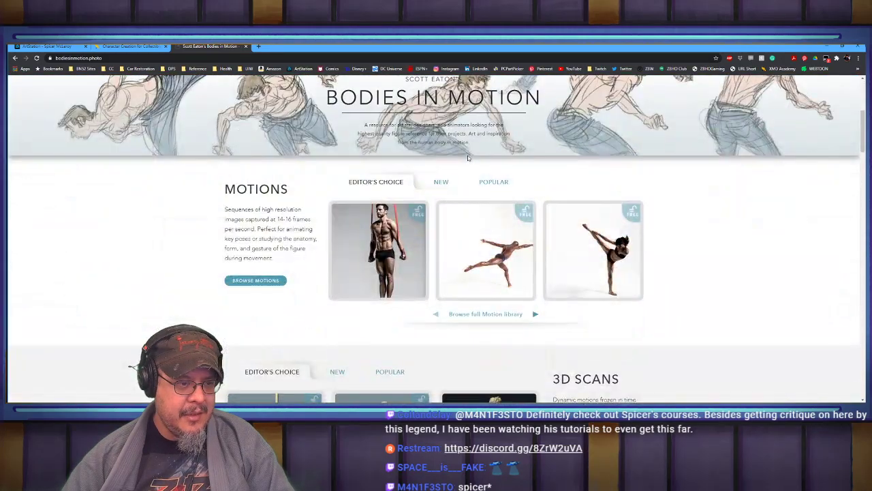
pyautogui.scroll(-5, 469, 159)
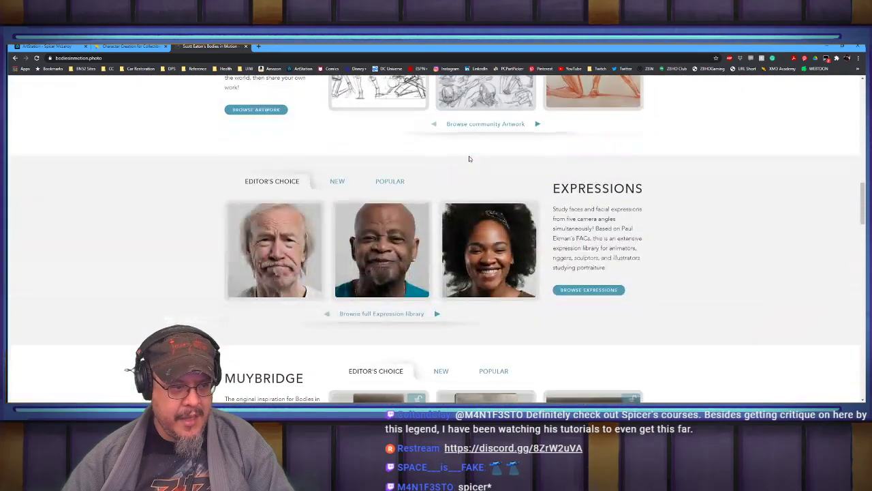
pyautogui.scroll(-1, 468, 156)
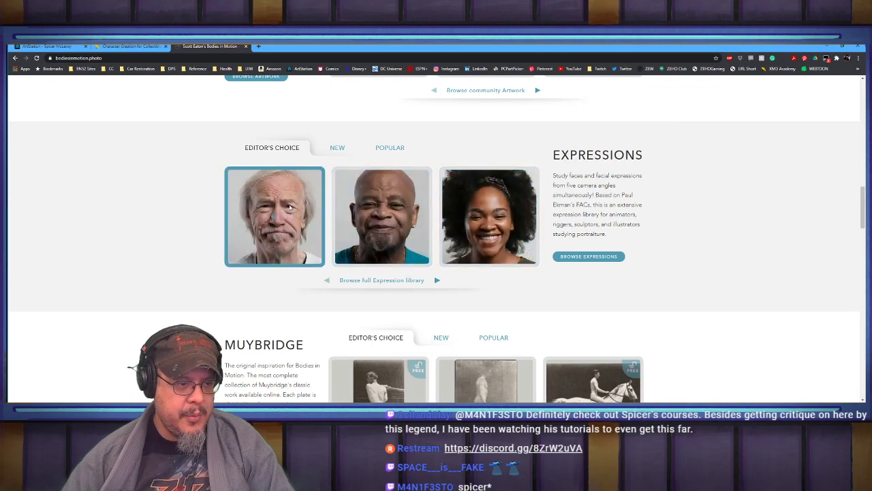
pyautogui.scroll(-5, 165, 232)
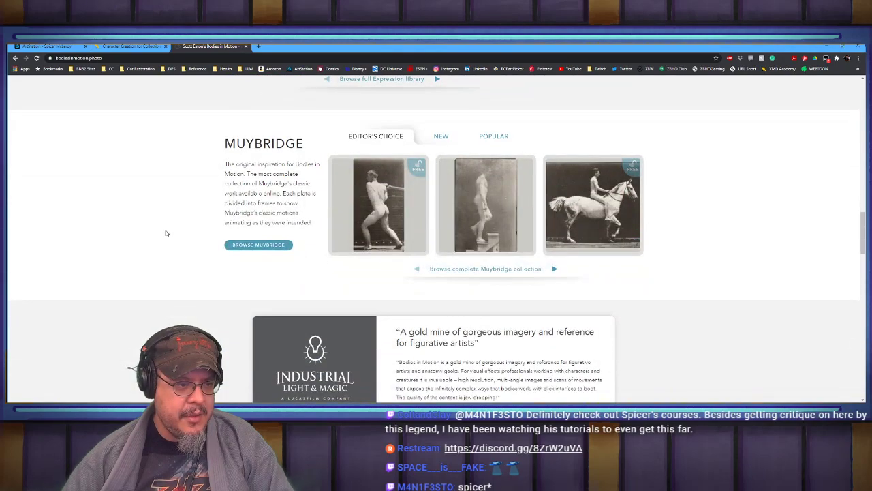
pyautogui.scroll(-4, 165, 233)
pyautogui.scroll(-5, 166, 233)
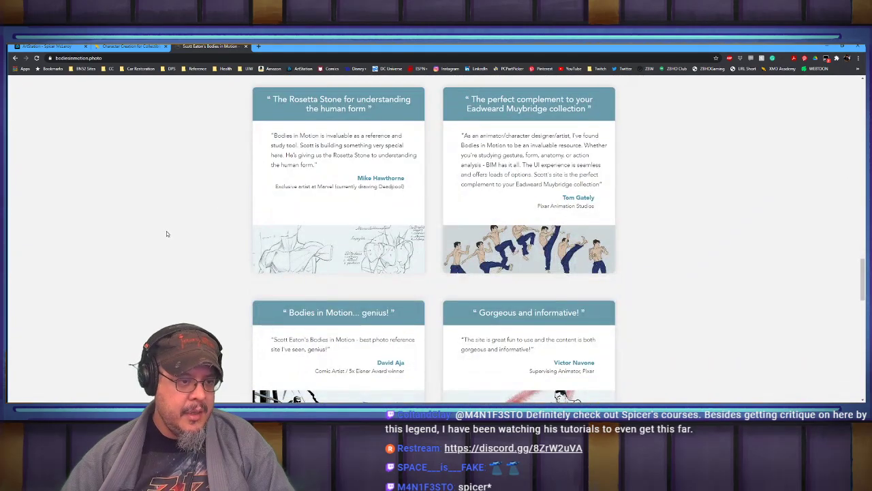
pyautogui.scroll(-5, 167, 234)
pyautogui.scroll(-5, 167, 234)
pyautogui.scroll(-8, 167, 234)
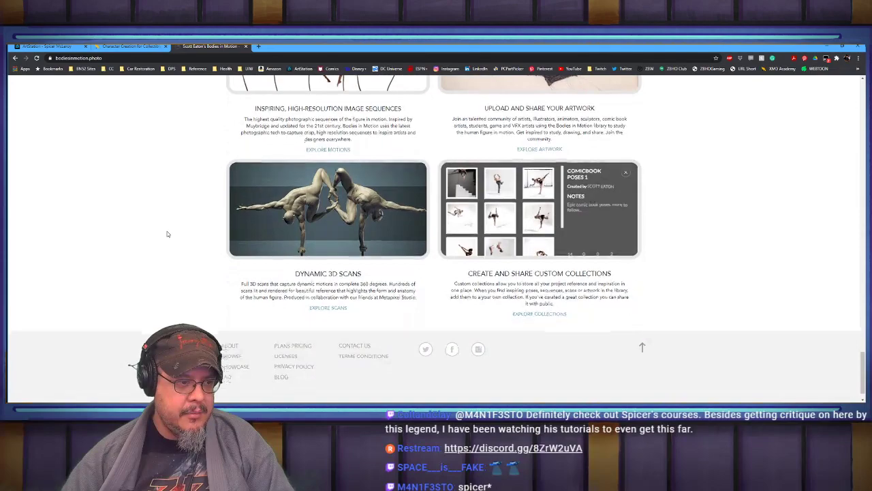
pyautogui.scroll(20, 200, 125)
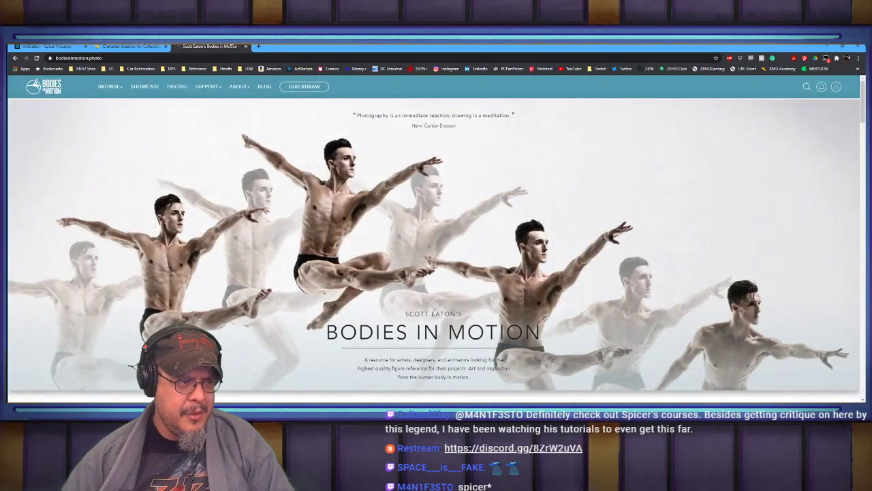
# Close the Bodies in Motion and XMD Academy pages and share the ArtStation store's address in the stream chat
pyautogui.click(247, 47)
pyautogui.click(167, 46)
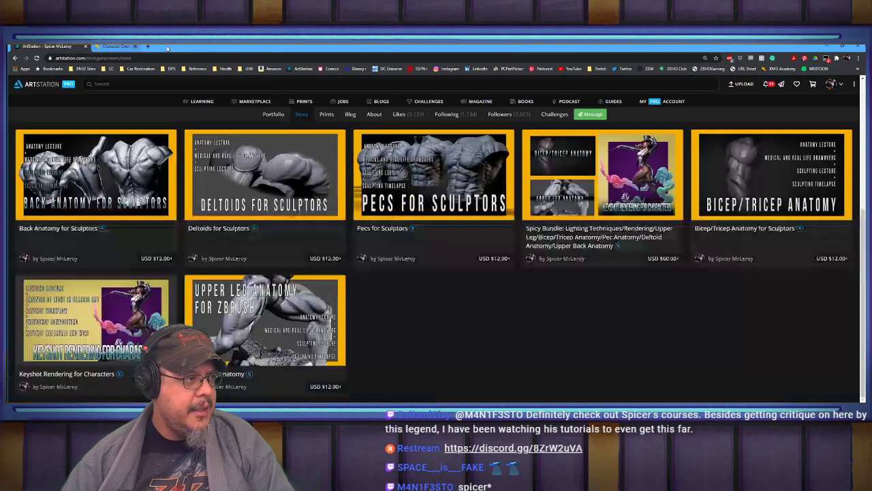
pyautogui.click(116, 58)
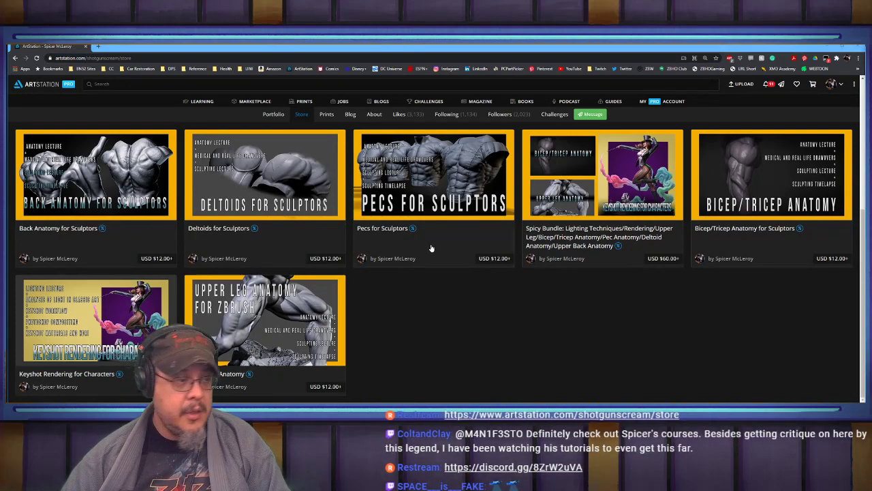
# Reopen the closed XMD Academy course page and share its address in the stream chat
pyautogui.rightClick(270, 45)
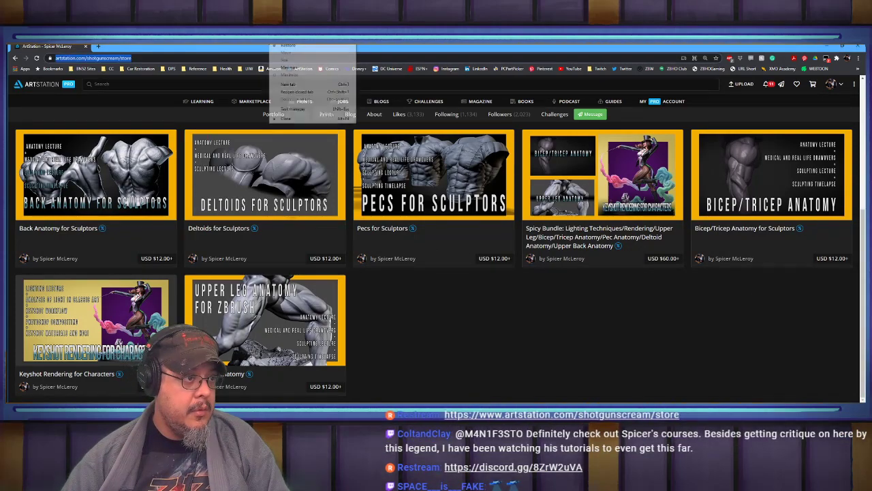
pyautogui.click(297, 91)
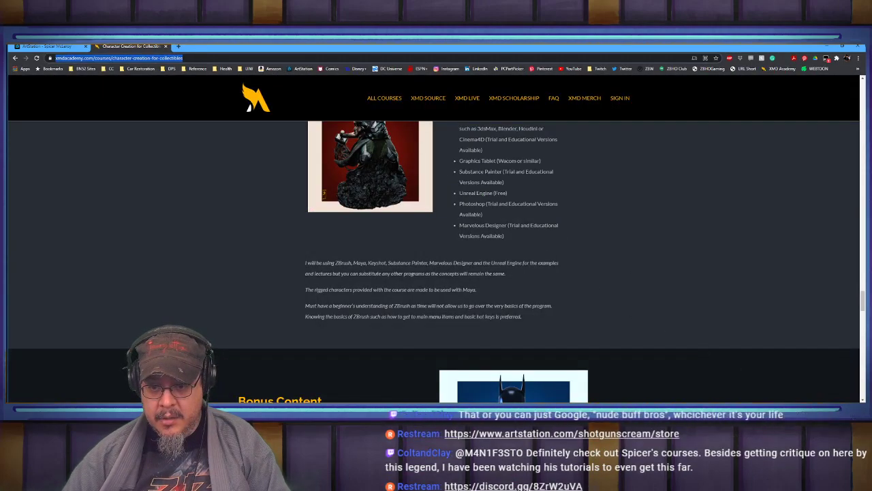
pyautogui.hotkey('alt', 'Tab')
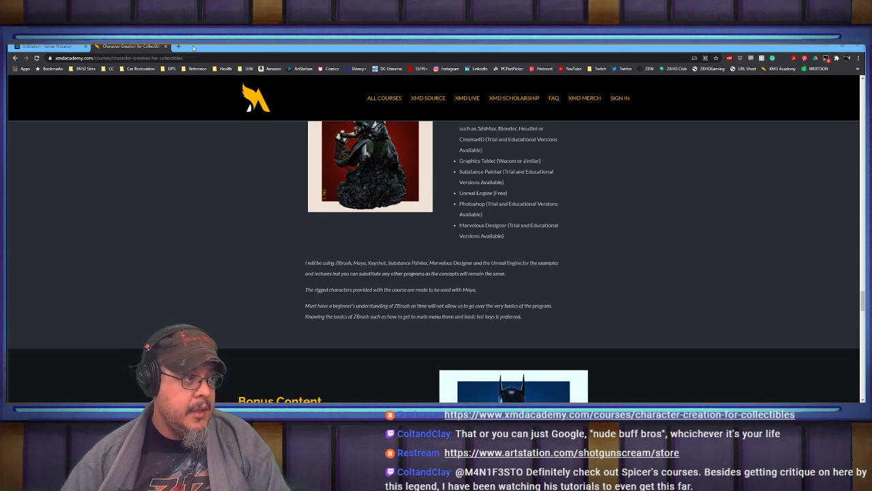
# Open the ShotgunScream merch store, shotgunscream.com/merch, in a new tab and look through the shirt listings
pyautogui.click(178, 47)
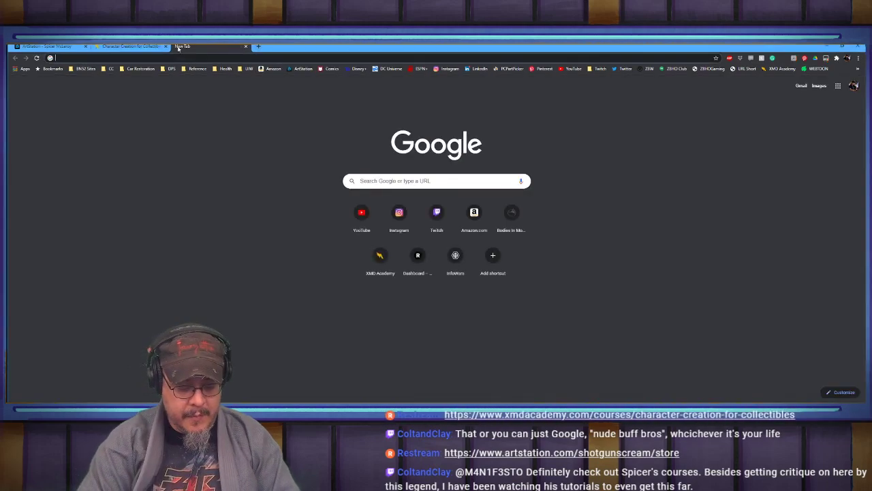
pyautogui.write('SHOT')
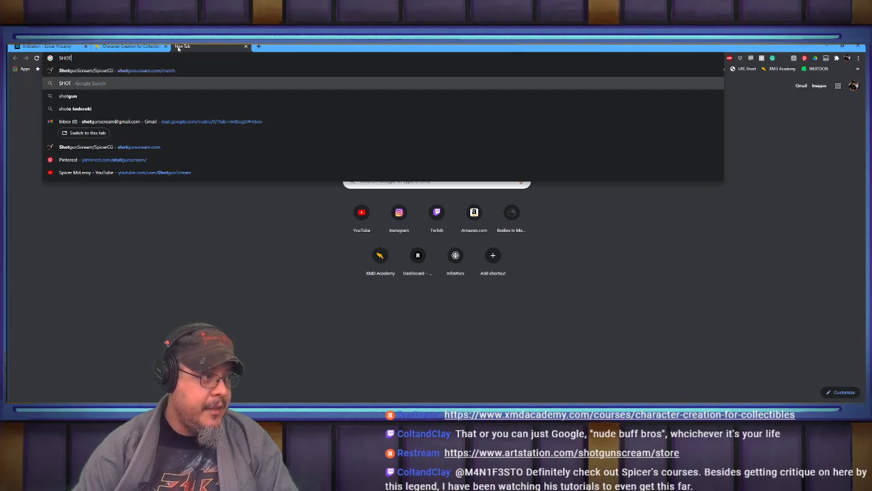
pyautogui.press('Return')
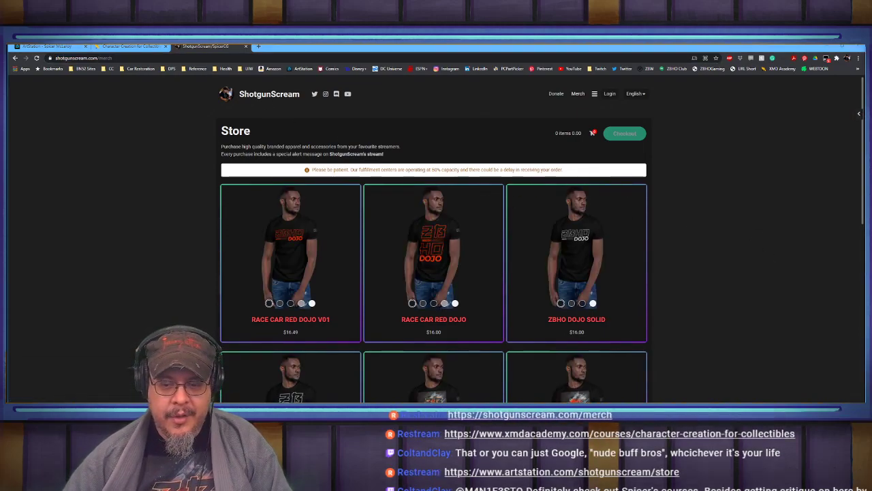
pyautogui.scroll(-2, 452, 293)
pyautogui.scroll(1, 452, 293)
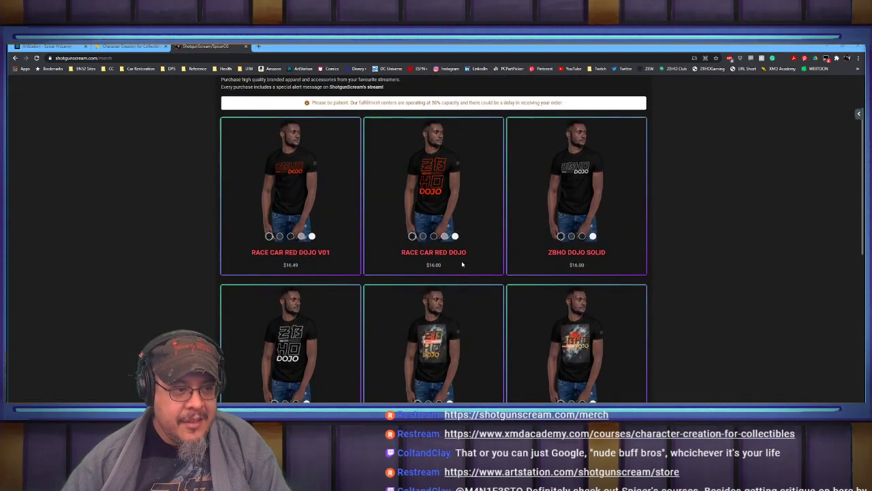
pyautogui.scroll(-7, 465, 265)
pyautogui.scroll(8, 462, 265)
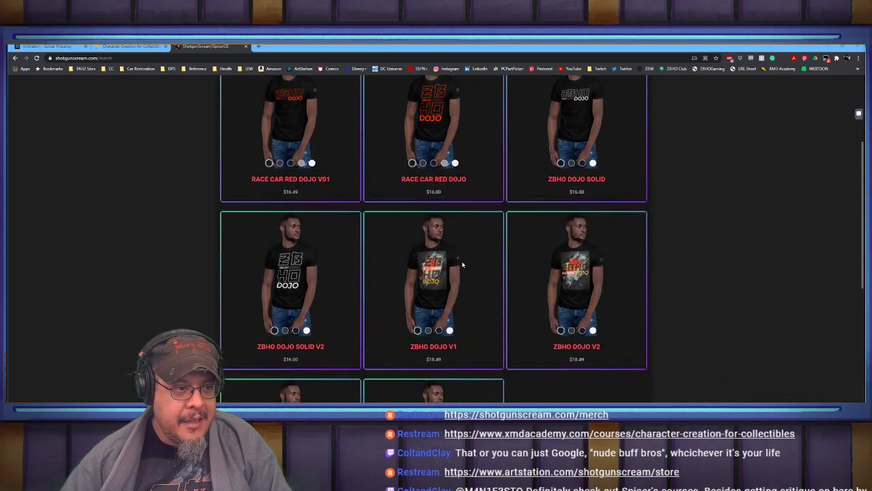
# Preview the Race Car Red Dojo V01, Race Car Red Dojo, ZBHO Dojo Solid and ZBHO Dojo Solid V2 shirts in navy blue
pyautogui.click(291, 254)
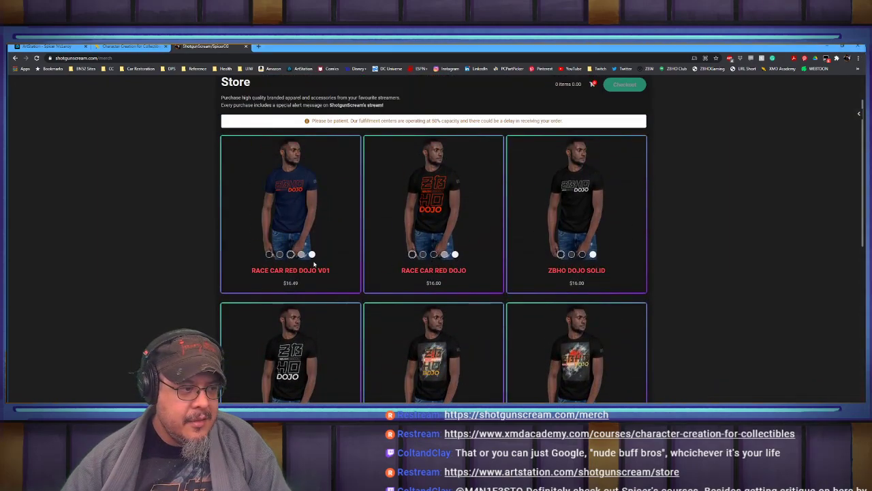
pyautogui.click(433, 254)
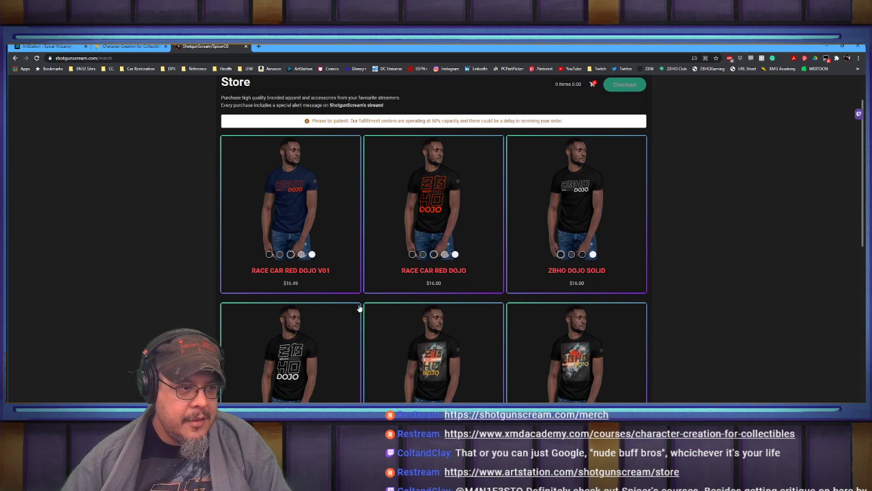
pyautogui.click(582, 254)
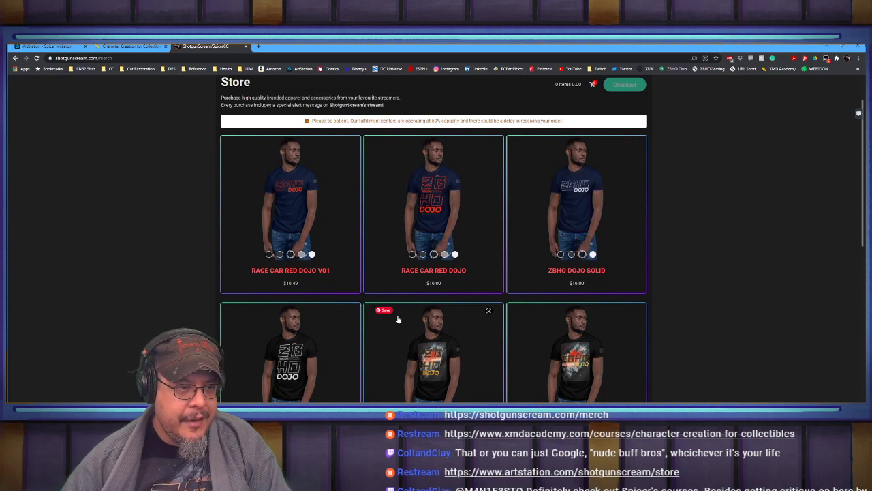
pyautogui.scroll(-1, 401, 318)
pyautogui.click(296, 355)
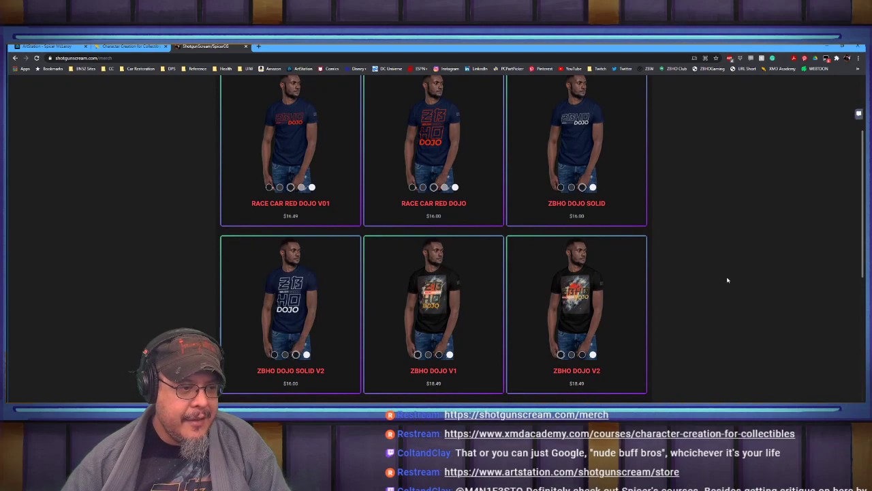
pyautogui.scroll(2, 753, 266)
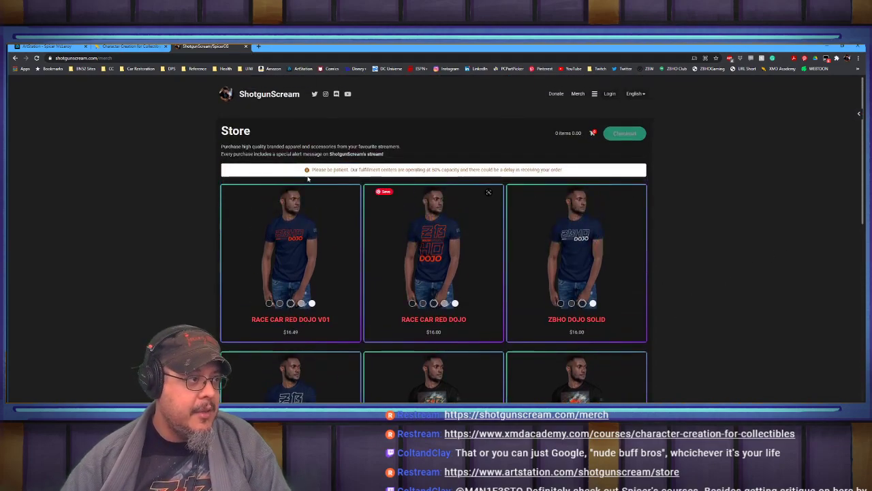
# Switch back to ZBrush and load the Spawn_16dec tool from the Spawn project folder
pyautogui.hotkey('alt', 'Tab')
pyautogui.hotkey('alt', 'Tab')
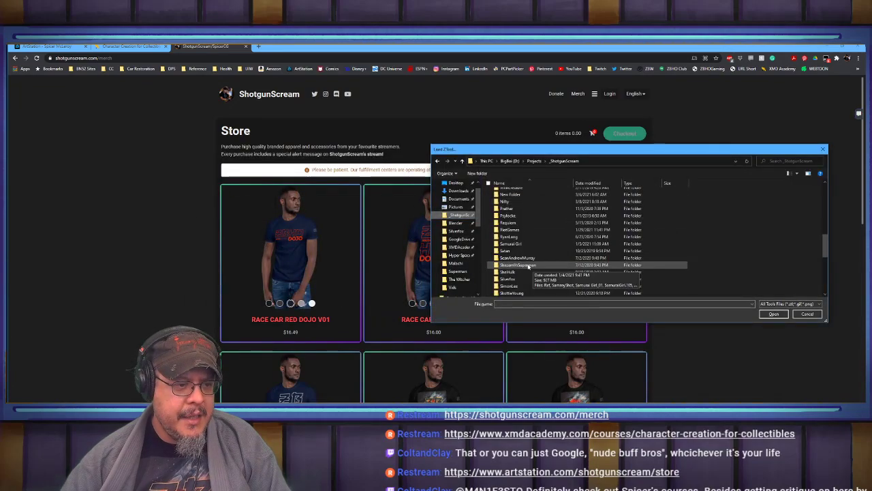
pyautogui.scroll(-1, 527, 259)
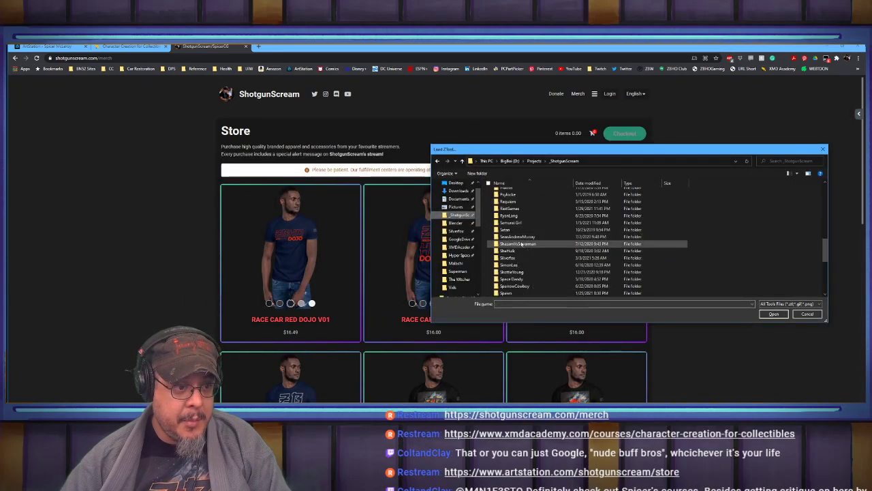
pyautogui.doubleClick(516, 295)
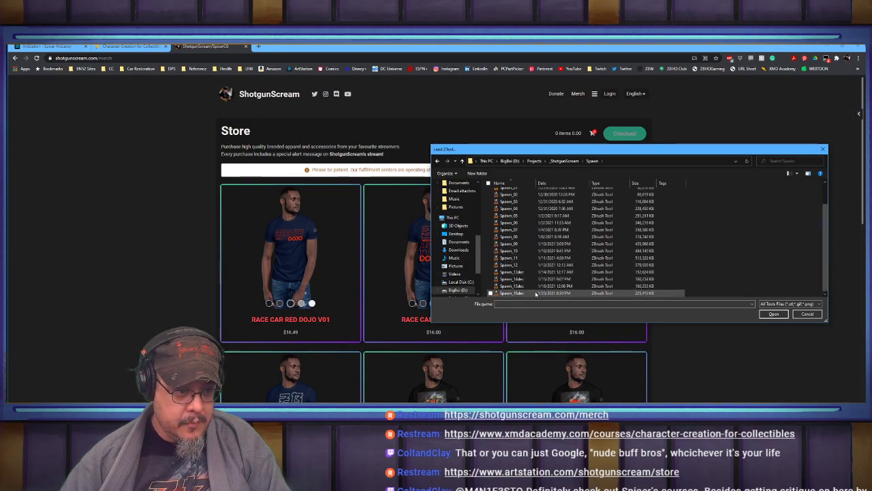
pyautogui.doubleClick(536, 293)
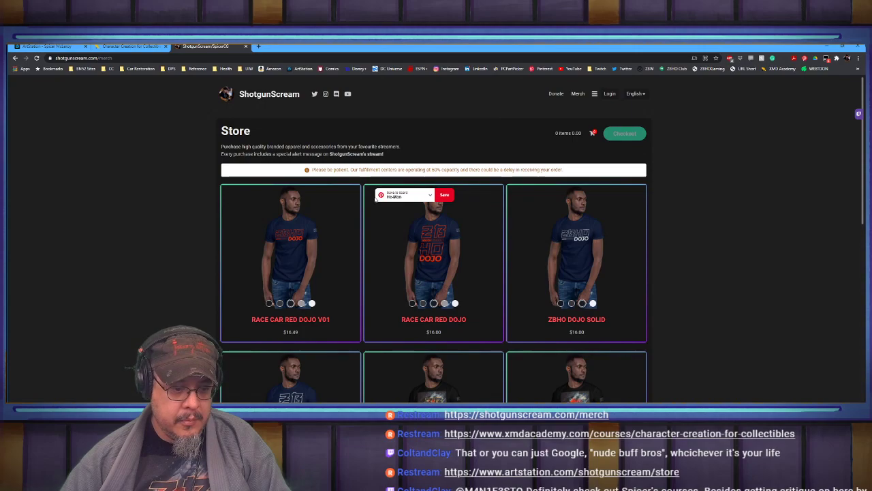
pyautogui.hotkey('alt', 'Tab')
pyautogui.hotkey('alt', 'Tab')
pyautogui.hotkey('alt', 'Tab')
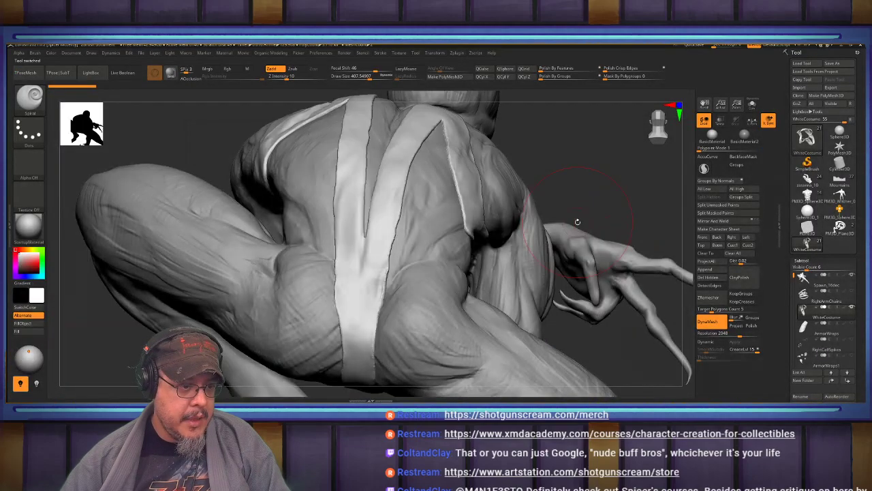
# Make all subtools of the Spawn model visible and frame the complete statue from the front
pyautogui.press('f')
pyautogui.moveTo(580, 205); pyautogui.dragTo(368, 210)
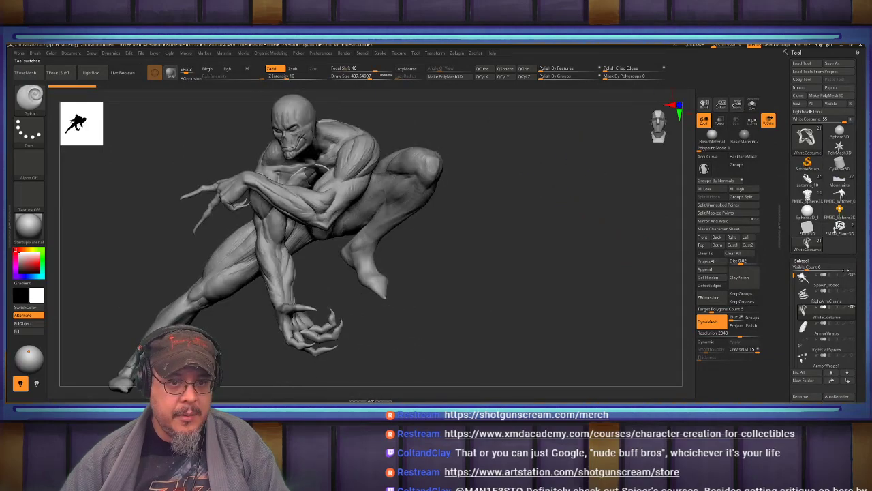
pyautogui.keyDown('shift'); pyautogui.click(852, 275); pyautogui.keyUp('shift')
pyautogui.keyDown('shift'); pyautogui.click(852, 275); pyautogui.keyUp('shift')
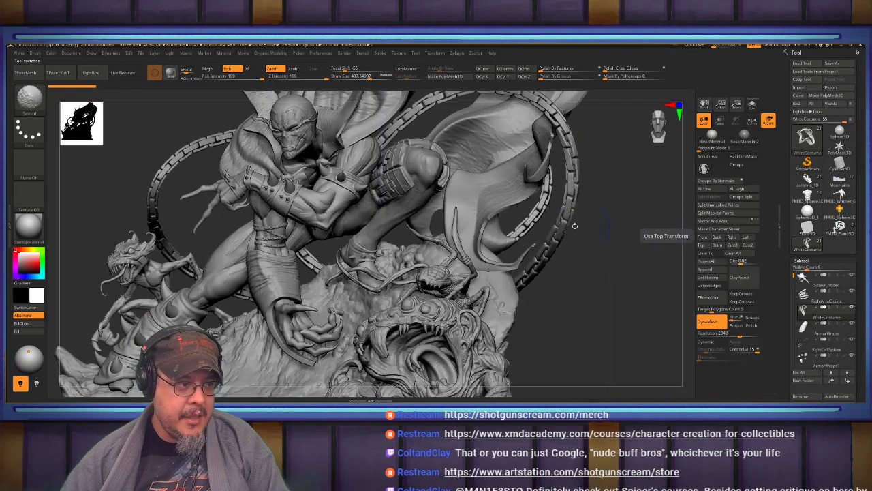
pyautogui.press('f')
pyautogui.moveTo(526, 239); pyautogui.dragTo(587, 279)
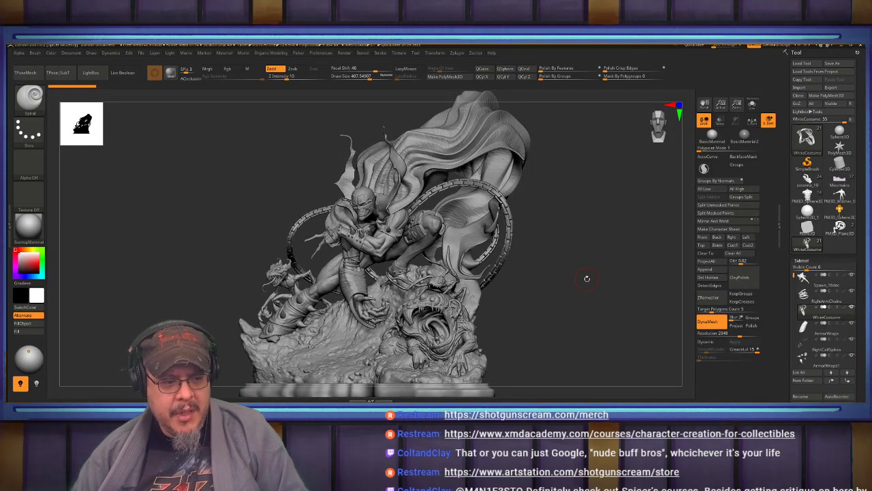
# Turn on the polypaint colours for all subtools of the Spawn statue
pyautogui.moveTo(568, 283); pyautogui.dragTo(665, 289)
pyautogui.moveTo(597, 282); pyautogui.dragTo(591, 282)
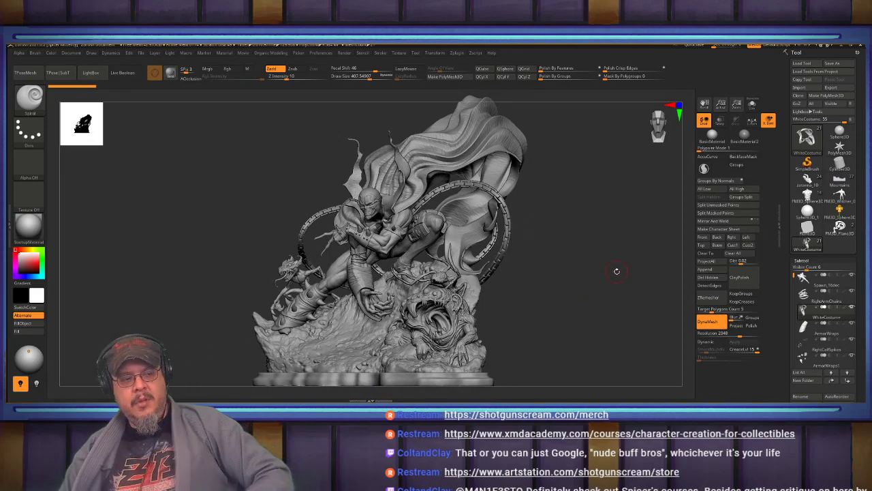
pyautogui.keyDown('shift'); pyautogui.click(845, 275); pyautogui.keyUp('shift')
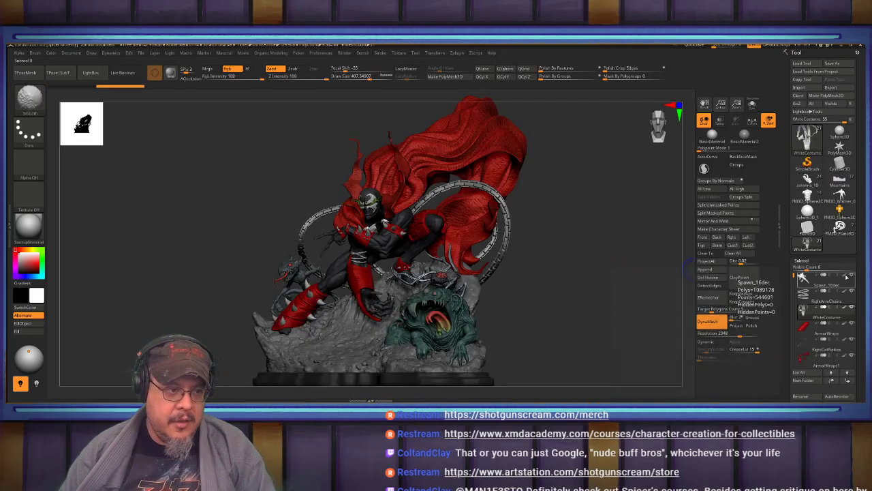
# Switch from the Spawn statue back to the Witcher scene's Mountains tool and frame the whole scene
pyautogui.moveTo(551, 245)
pyautogui.mouseDown()
pyautogui.moveTo(560, 246)
pyautogui.moveTo(552, 243)
pyautogui.mouseUp()
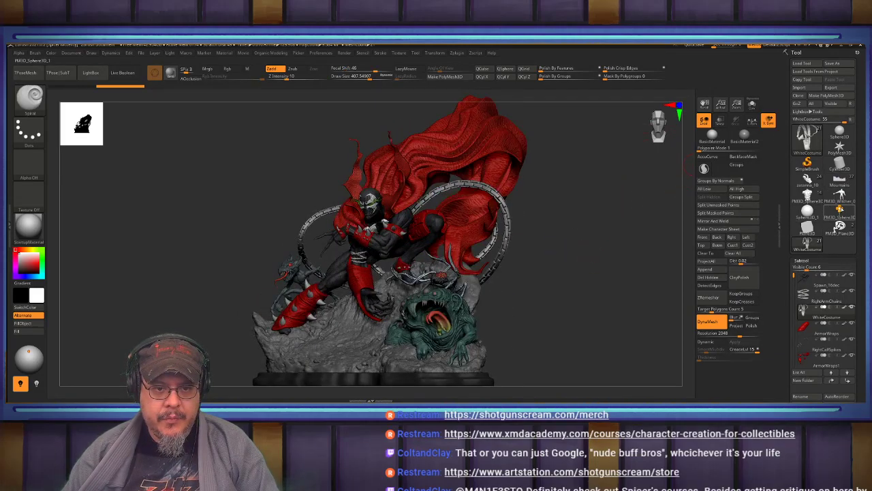
pyautogui.moveTo(838, 197)
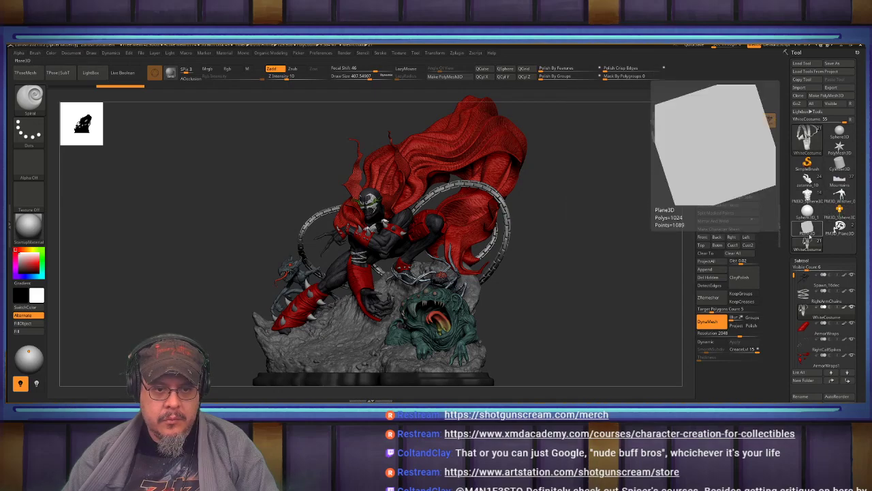
pyautogui.click(838, 196)
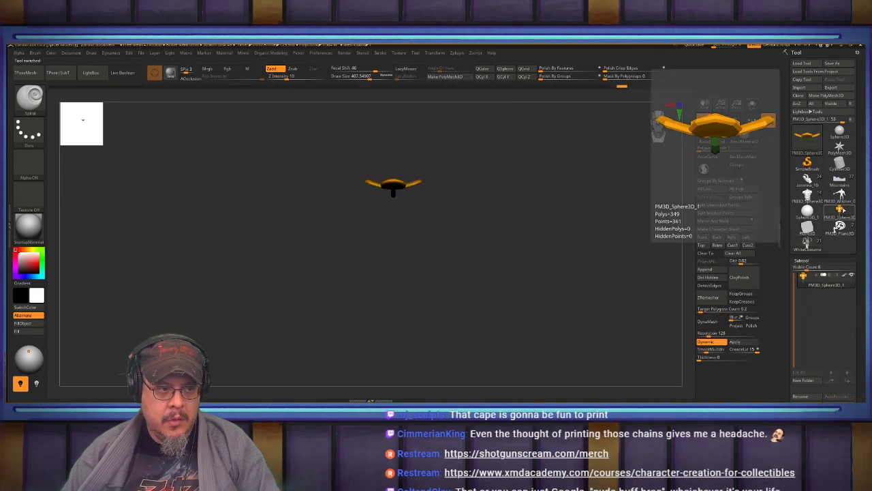
pyautogui.click(808, 212)
pyautogui.click(809, 197)
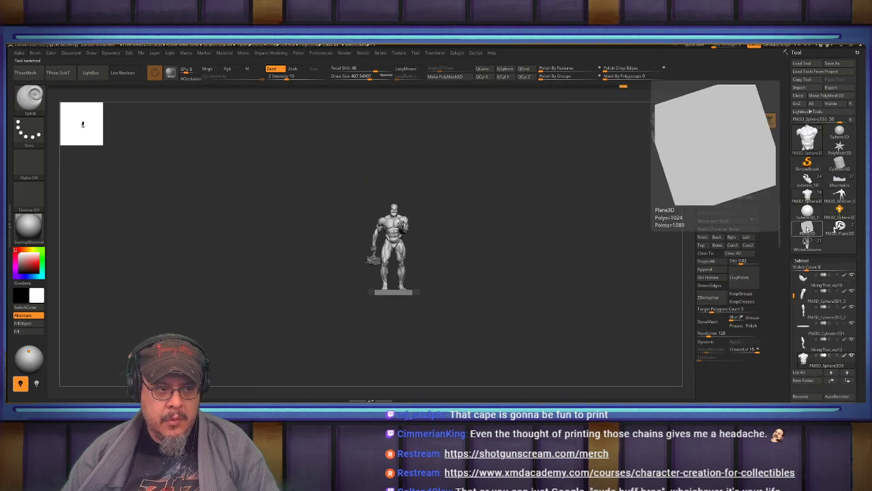
pyautogui.click(809, 229)
pyautogui.click(807, 242)
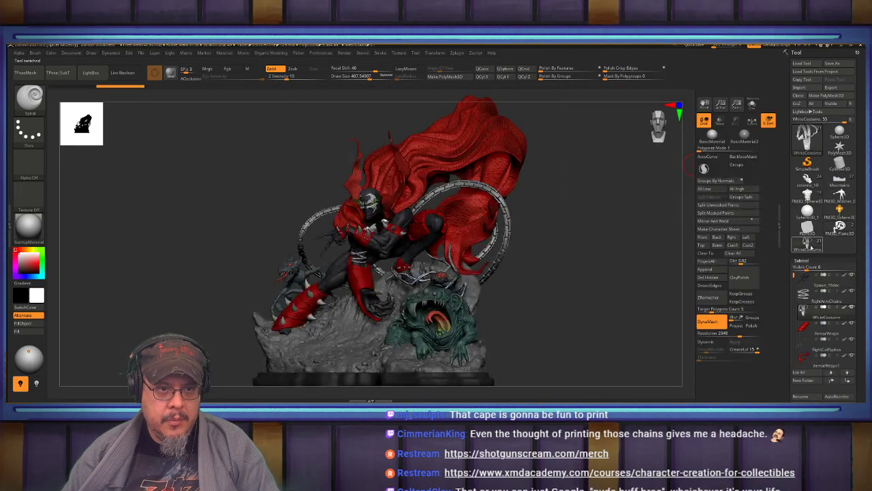
pyautogui.click(839, 179)
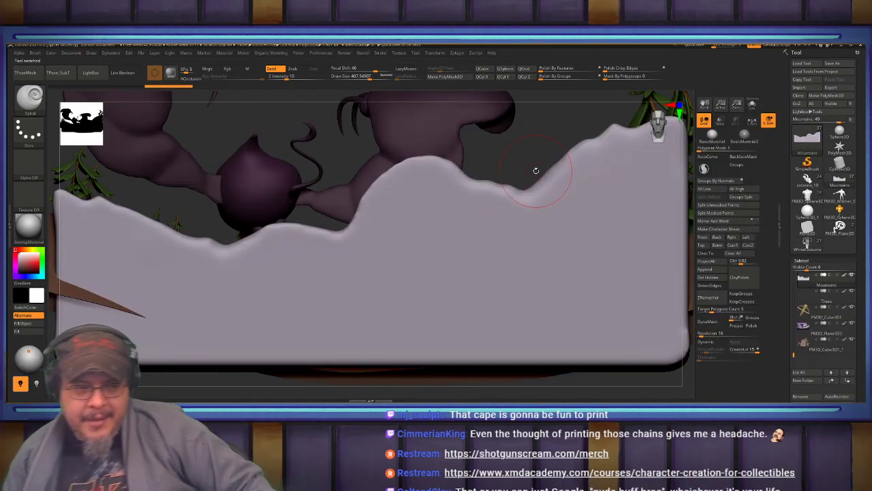
pyautogui.moveTo(524, 148)
pyautogui.mouseDown()
pyautogui.moveTo(555, 154)
pyautogui.moveTo(574, 198)
pyautogui.moveTo(575, 210)
pyautogui.moveTo(555, 208)
pyautogui.moveTo(545, 150)
pyautogui.moveTo(548, 208)
pyautogui.moveTo(516, 215)
pyautogui.moveTo(540, 219)
pyautogui.mouseUp()
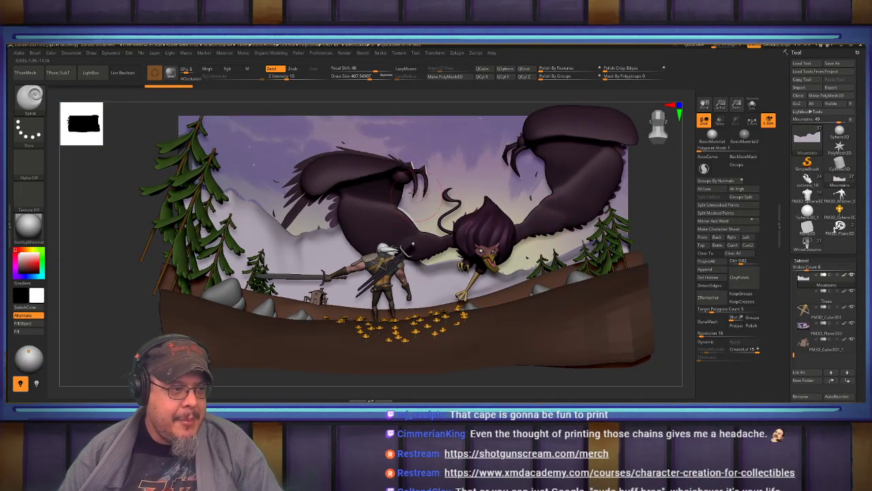
# Isolate the blade of the Witcher's drawn sword and split the hidden guard and handle parts into a separate subtool
pyautogui.keyDown('alt'); pyautogui.moveTo(603, 214); pyautogui.dragTo(629, 211); pyautogui.keyUp('alt')
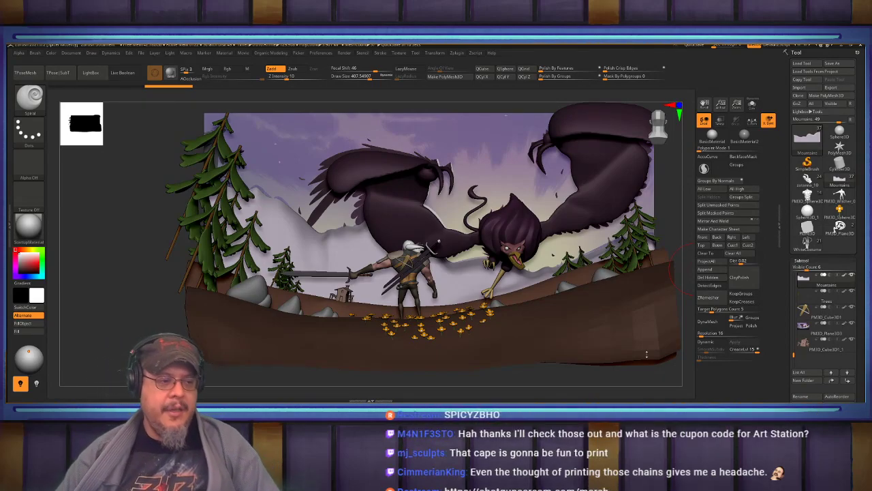
pyautogui.moveTo(505, 381); pyautogui.dragTo(583, 325)
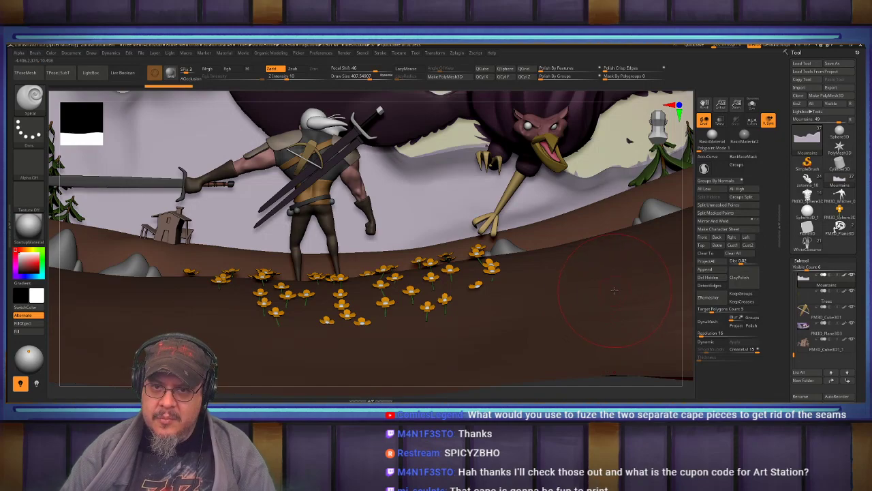
pyautogui.press('f')
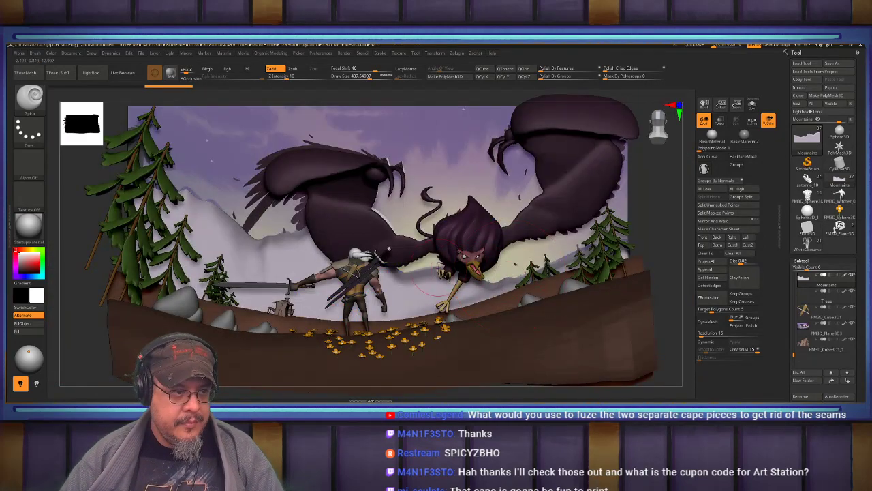
pyautogui.moveTo(410, 298)
pyautogui.keyDown('alt'); pyautogui.mouseDown(button='right')
pyautogui.moveTo(456, 284)
pyautogui.moveTo(464, 291)
pyautogui.moveTo(341, 290)
pyautogui.moveTo(395, 264)
pyautogui.mouseUp(button='right'); pyautogui.keyUp('alt')
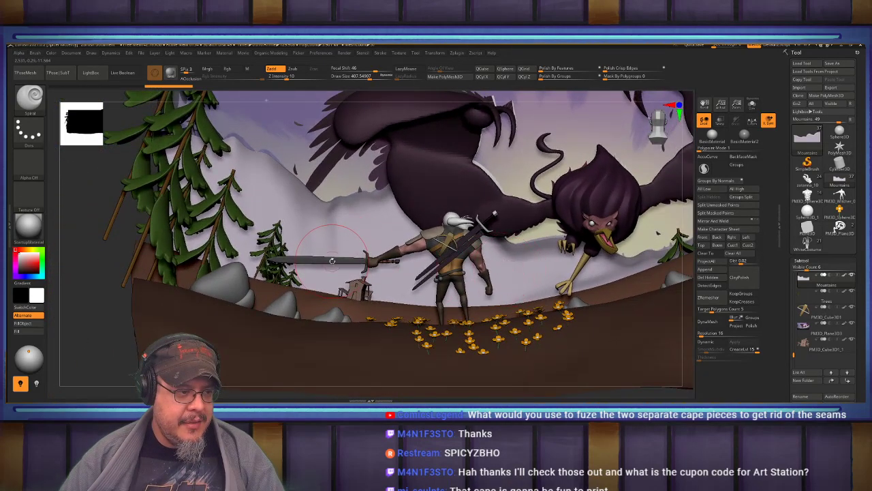
pyautogui.moveTo(259, 241)
pyautogui.keyDown('ctrl'); pyautogui.keyDown('shift'); pyautogui.mouseDown()
pyautogui.moveTo(315, 299)
pyautogui.moveTo(229, 309)
pyautogui.mouseUp(); pyautogui.keyUp('shift'); pyautogui.keyUp('ctrl')
pyautogui.hotkey('ctrl', 'shift', 'a')
pyautogui.keyDown('ctrl'); pyautogui.moveTo(397, 282); pyautogui.dragTo(400, 297, button='right'); pyautogui.keyUp('ctrl')
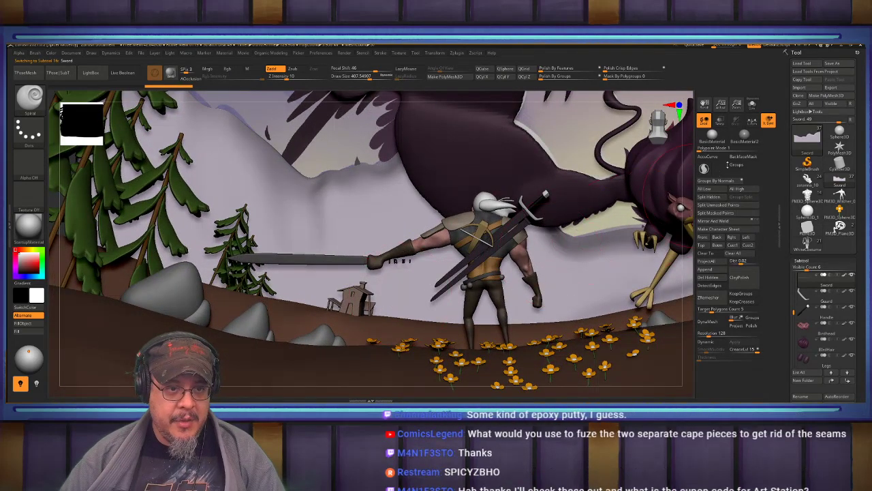
pyautogui.click(714, 197)
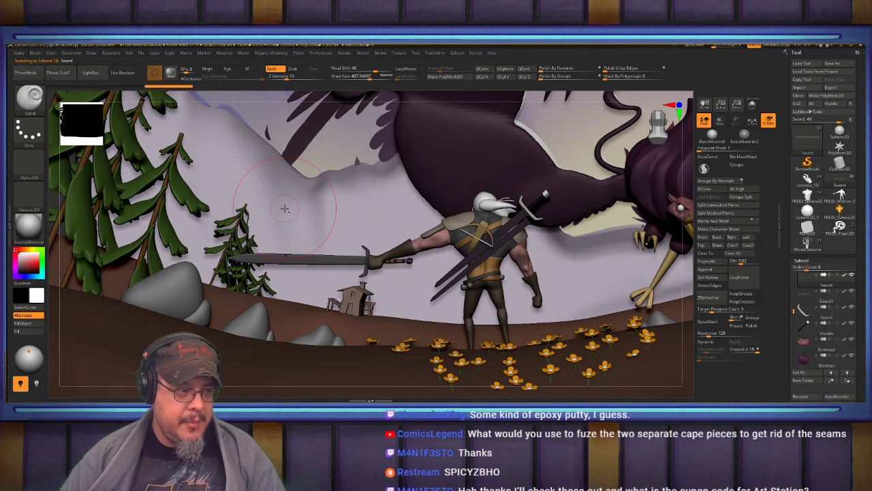
# Pick a light grey and fill the drawn sword's blade with it
pyautogui.keyDown('alt'); pyautogui.moveTo(285, 208); pyautogui.dragTo(415, 191, button='right'); pyautogui.keyUp('alt')
pyautogui.keyDown('ctrl'); pyautogui.moveTo(481, 195); pyautogui.dragTo(486, 211, button='right'); pyautogui.keyUp('ctrl')
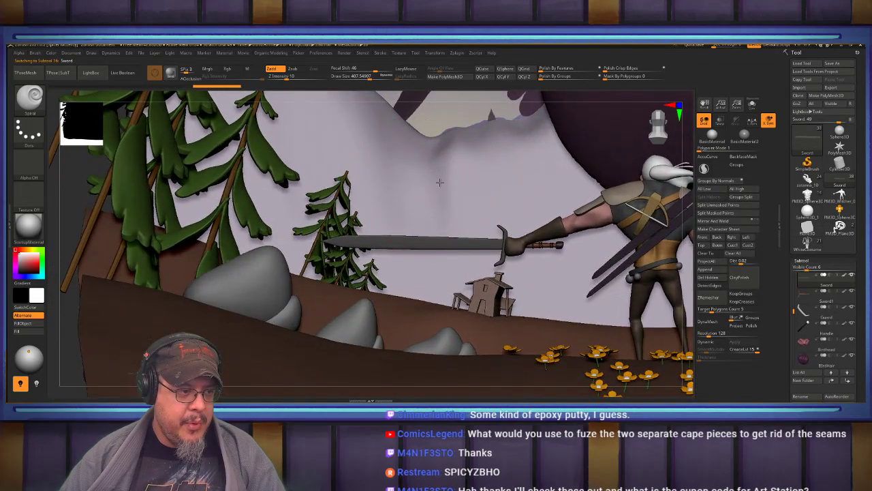
pyautogui.keyDown('alt'); pyautogui.moveTo(428, 182); pyautogui.dragTo(488, 178, button='right'); pyautogui.keyUp('alt')
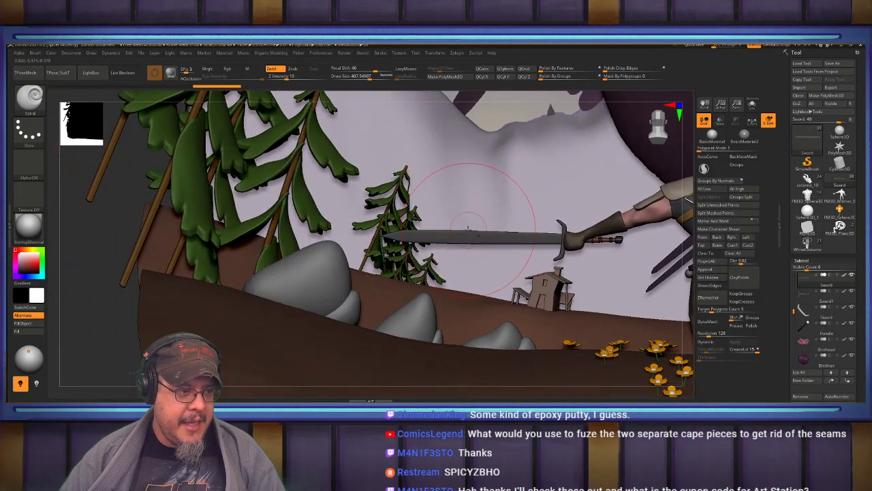
pyautogui.click(15, 259)
pyautogui.click(24, 325)
pyautogui.keyDown('alt'); pyautogui.moveTo(496, 163); pyautogui.dragTo(218, 234, button='right'); pyautogui.keyUp('alt')
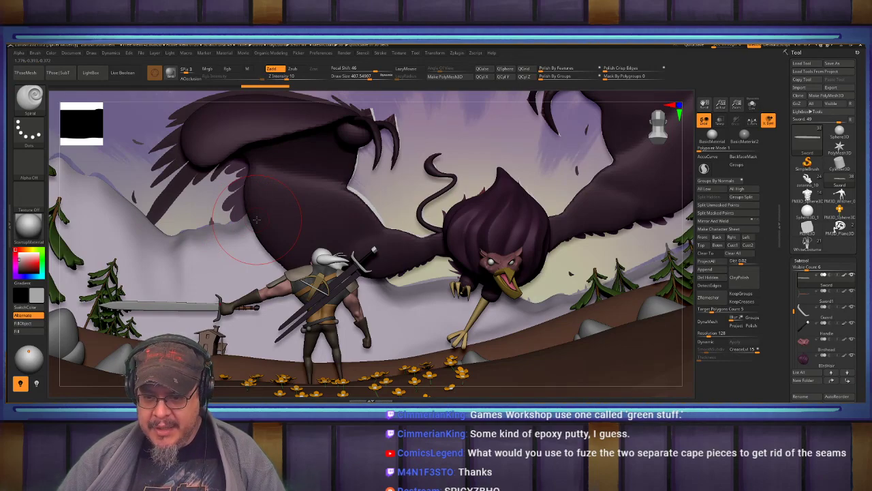
# Select the creature's Claws subtool and reshape the curve of the claws on the wing above the Witcher with the Move brush
pyautogui.moveTo(620, 164)
pyautogui.mouseDown()
pyautogui.moveTo(533, 173)
pyautogui.moveTo(564, 205)
pyautogui.moveTo(569, 253)
pyautogui.moveTo(528, 243)
pyautogui.moveTo(501, 315)
pyautogui.mouseUp()
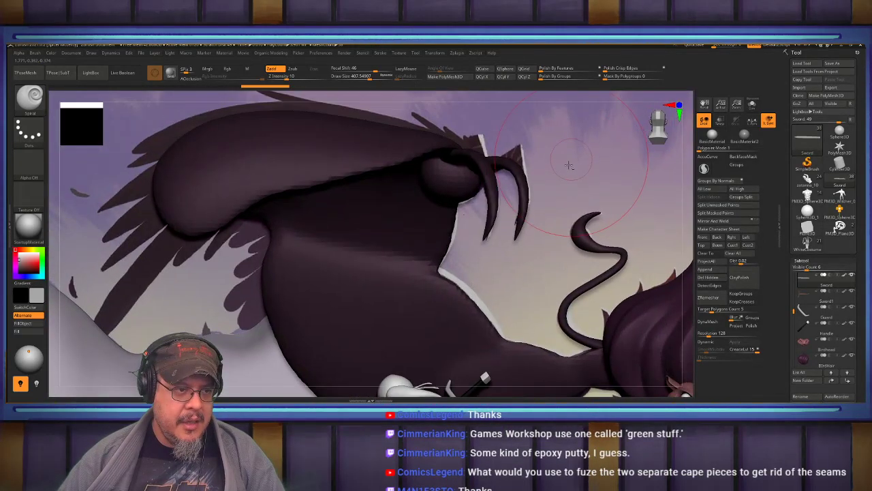
pyautogui.keyDown('alt'); pyautogui.moveTo(501, 158); pyautogui.dragTo(489, 188); pyautogui.keyUp('alt')
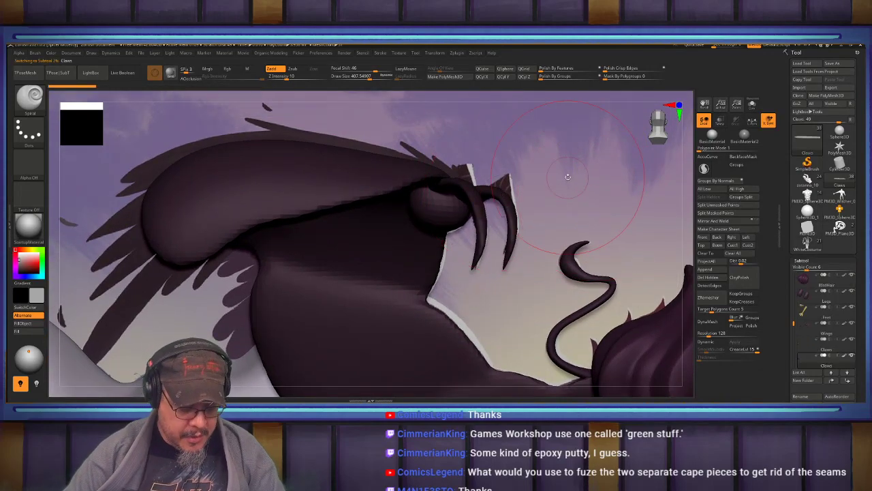
pyautogui.press('b')
pyautogui.press('m')
pyautogui.press('v')
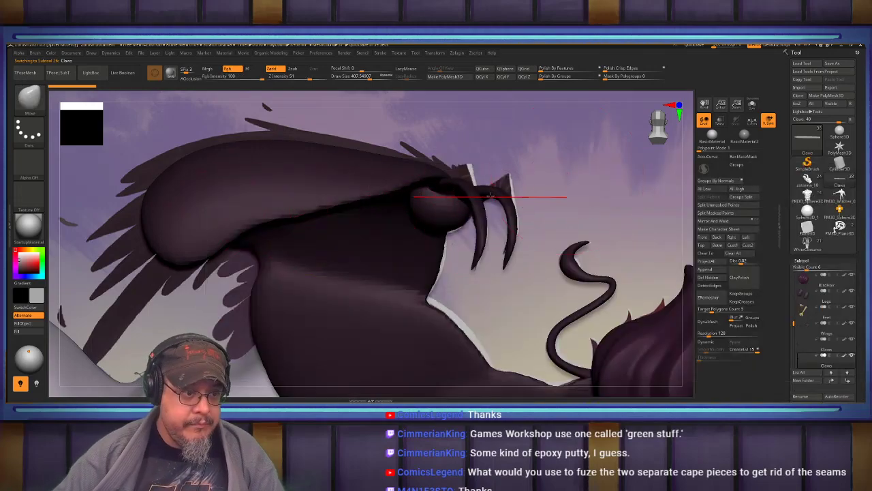
pyautogui.moveTo(499, 193); pyautogui.dragTo(510, 169)
pyautogui.press('s')
pyautogui.moveTo(514, 204); pyautogui.dragTo(507, 204)
pyautogui.moveTo(503, 181)
pyautogui.mouseDown(button='right')
pyautogui.moveTo(511, 181)
pyautogui.moveTo(516, 215)
pyautogui.mouseUp(button='right')
pyautogui.moveTo(516, 214); pyautogui.dragTo(519, 217)
# Adjust the tips of both claws on that wing with a resized Move brush and reframe the scene
pyautogui.press('s')
pyautogui.moveTo(507, 265); pyautogui.dragTo(505, 239)
pyautogui.moveTo(470, 261)
pyautogui.mouseDown(button='right')
pyautogui.moveTo(483, 255)
pyautogui.moveTo(468, 261)
pyautogui.mouseUp(button='right')
pyautogui.moveTo(477, 259); pyautogui.dragTo(479, 193)
pyautogui.moveTo(482, 204)
pyautogui.mouseDown(button='right')
pyautogui.moveTo(457, 193)
pyautogui.moveTo(458, 211)
pyautogui.moveTo(479, 209)
pyautogui.mouseUp(button='right')
pyautogui.press('f')
pyautogui.press('f')
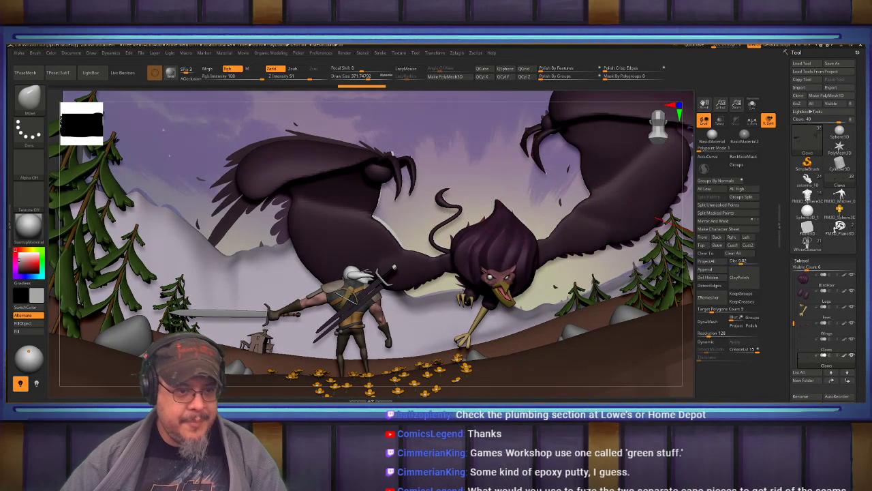
# Reduce the Move brush's draw size to 1 and inspect the creature's Claws and Legs subtools
pyautogui.press('s')
pyautogui.moveTo(595, 287); pyautogui.dragTo(579, 286)
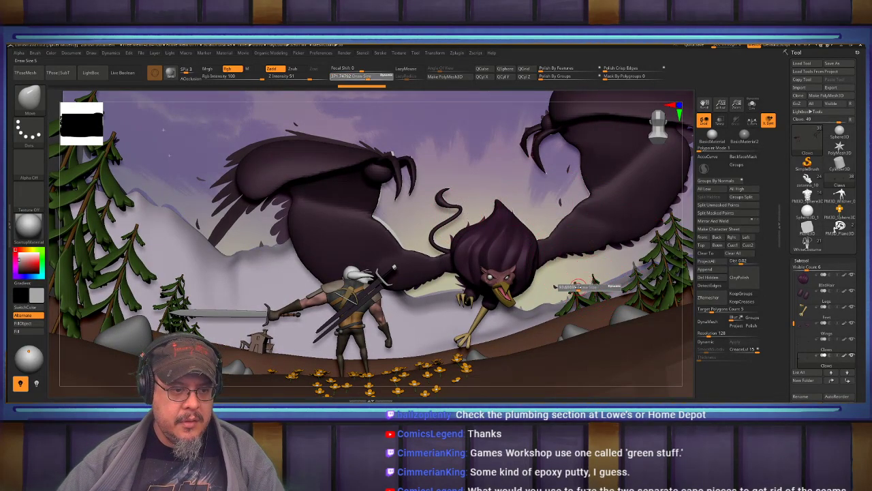
pyautogui.moveTo(830, 331)
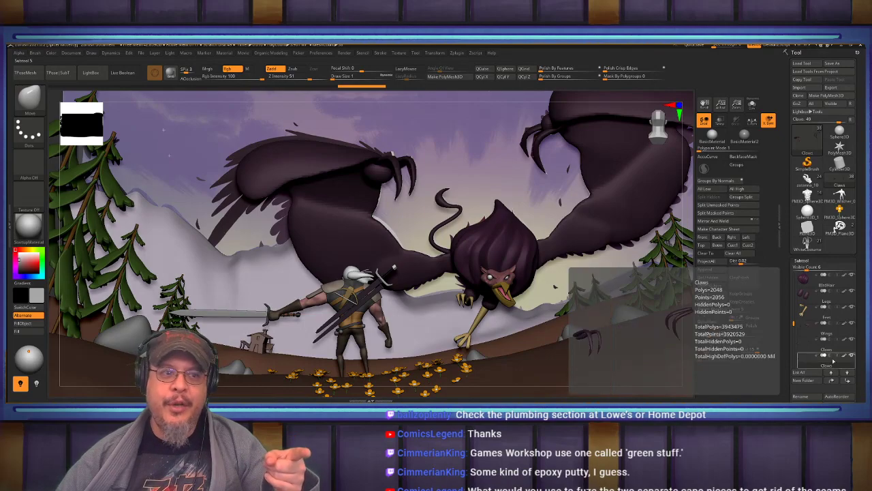
pyautogui.click(831, 319)
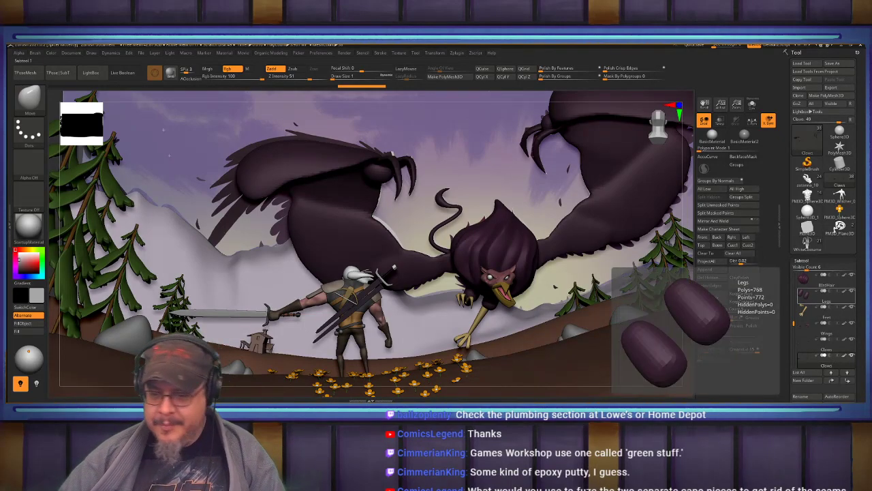